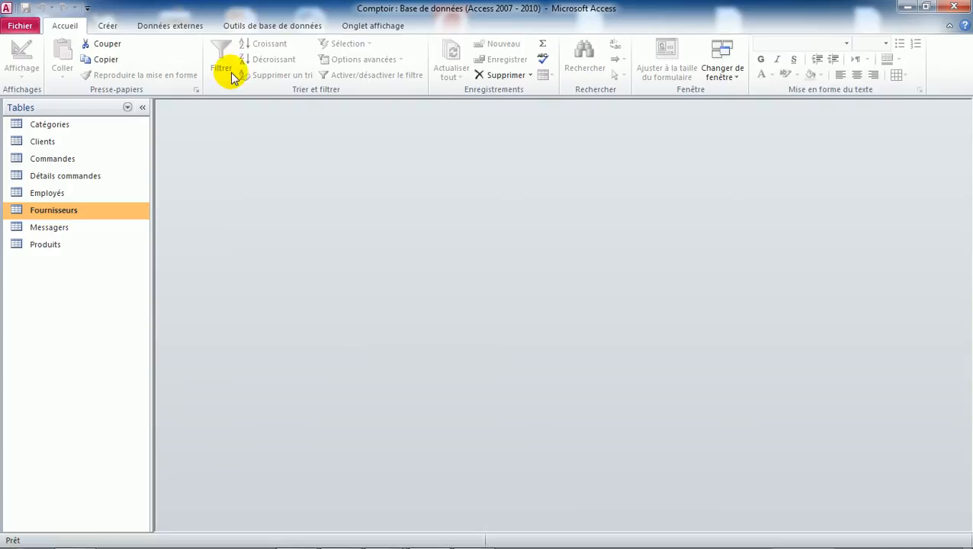
Open the database's relationships diagram, collapse the navigation pane and maximize the diagram window.
{"action": "left_click", "coordinate": [284, 29]}
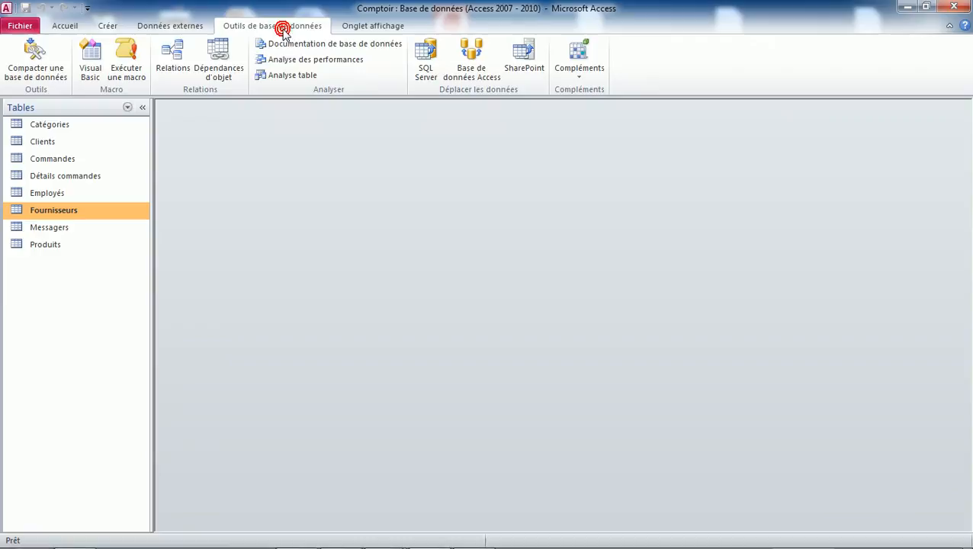
{"action": "left_click", "coordinate": [168, 76]}
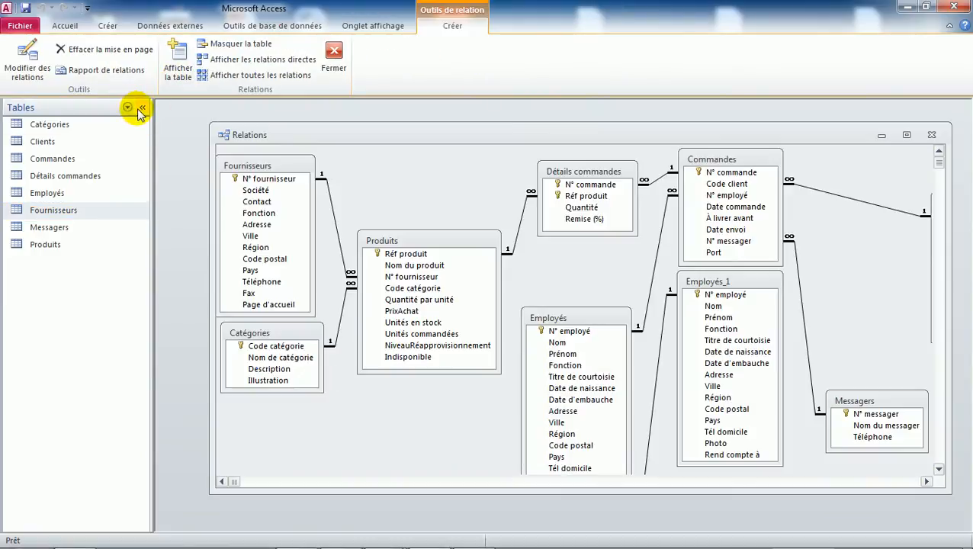
{"action": "left_click", "coordinate": [142, 107]}
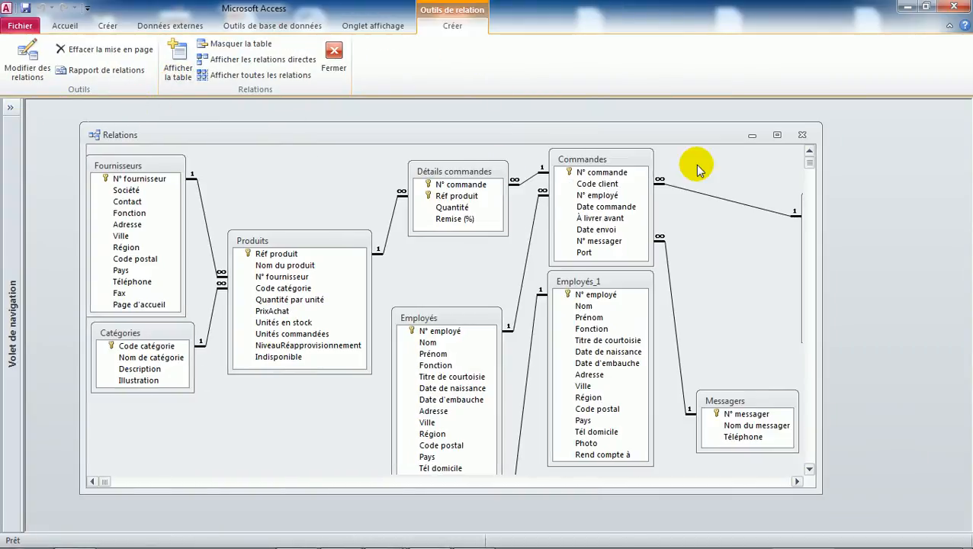
{"action": "left_click", "coordinate": [776, 135]}
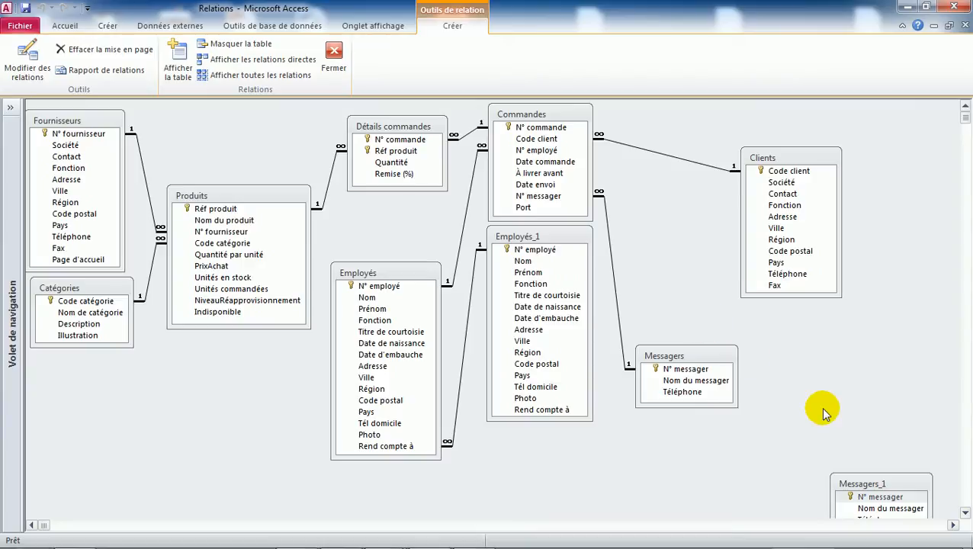
Switch to the PowerPoint presentation CoursDW_Chap3_Modélisation.pptx and go to slide 6 on Entité-Association models.
{"action": "mouse_move", "coordinate": [580, 539]}
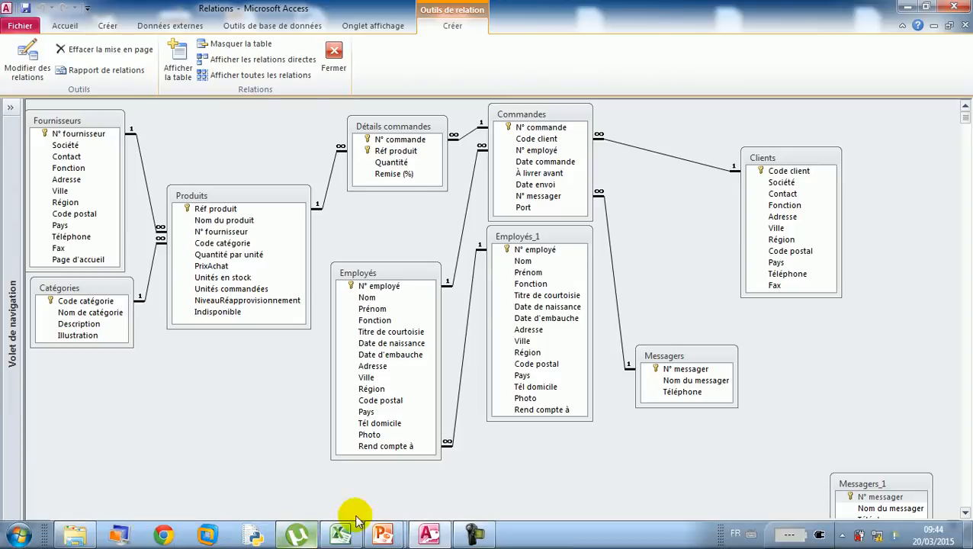
{"action": "mouse_move", "coordinate": [383, 538]}
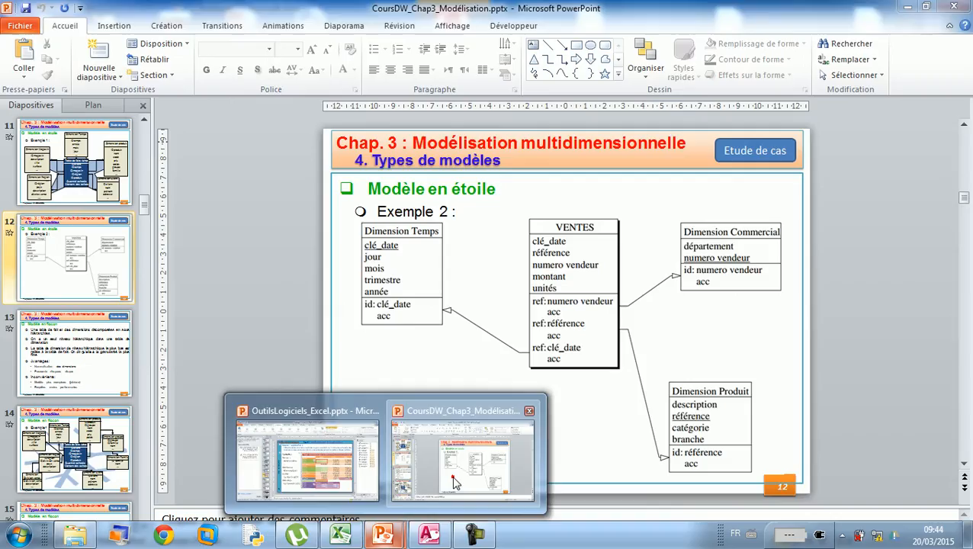
{"action": "left_click", "coordinate": [450, 477]}
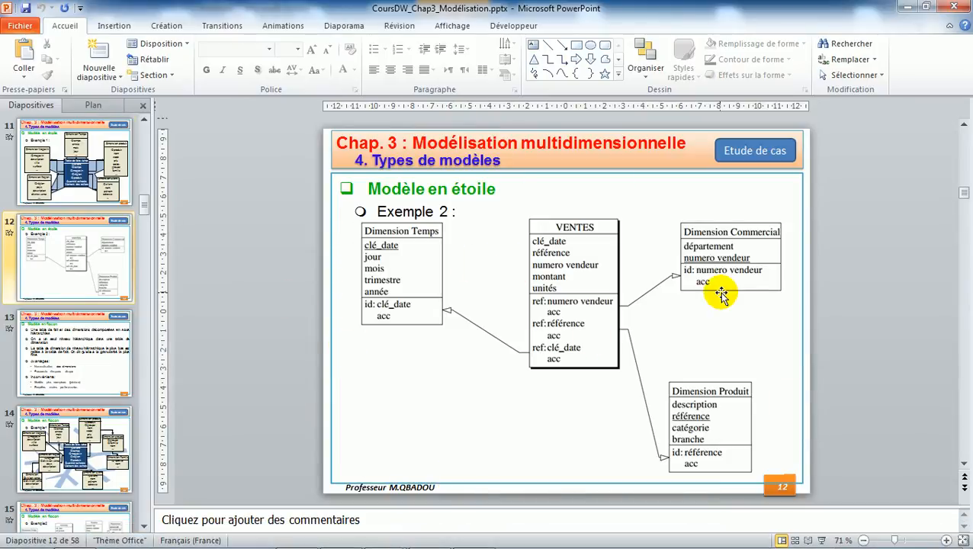
{"action": "scroll", "coordinate": [722, 296], "scroll_direction": "up", "scroll_amount": 9}
{"action": "scroll", "coordinate": [721, 296], "scroll_direction": "down", "scroll_amount": 1}
{"action": "scroll", "coordinate": [722, 296], "scroll_direction": "down", "scroll_amount": 2}
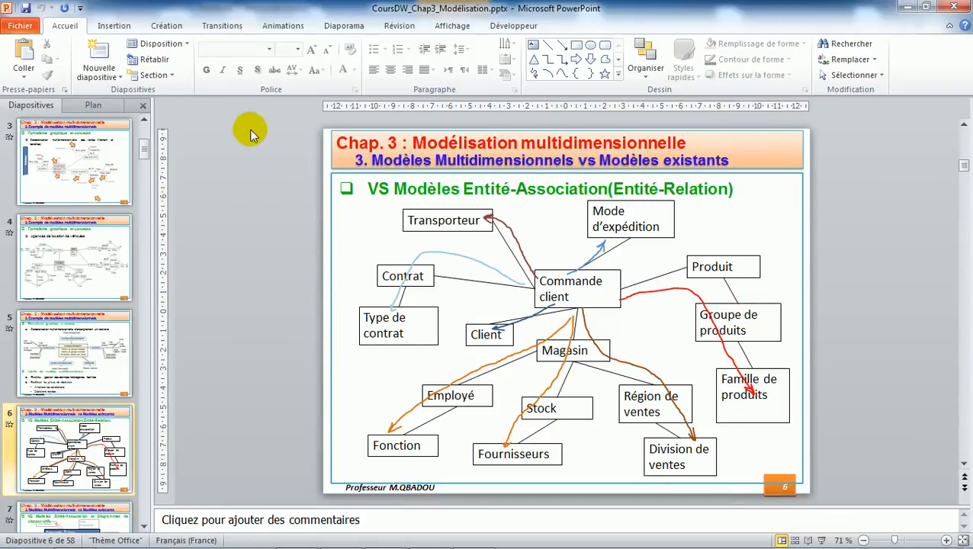
{"action": "right_click", "coordinate": [335, 248]}
{"action": "key", "text": "Escape"}
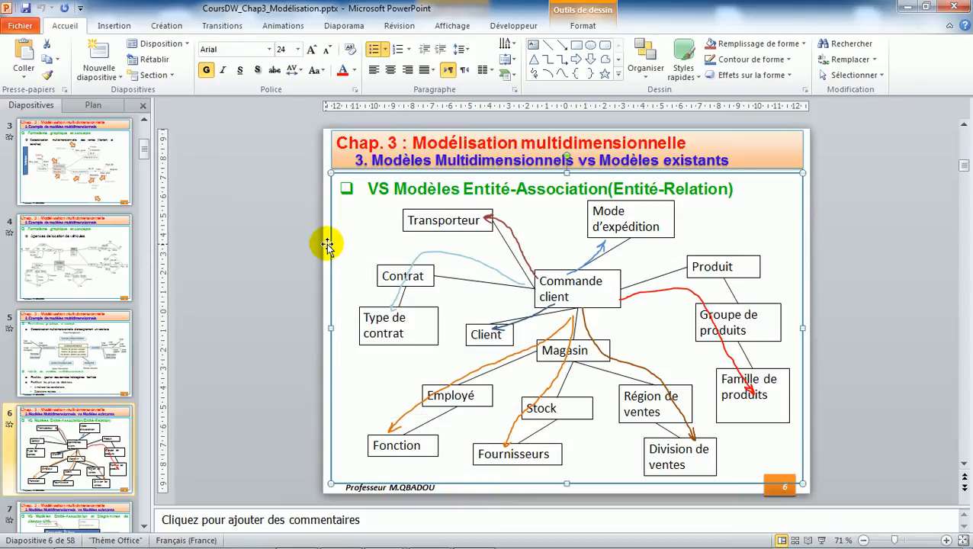
{"action": "right_click", "coordinate": [327, 245]}
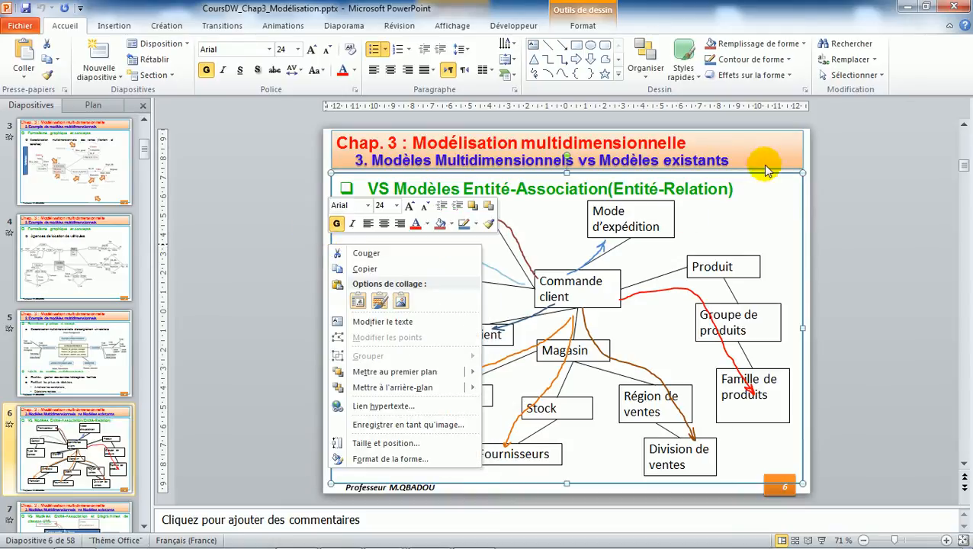
{"action": "left_click", "coordinate": [810, 155]}
{"action": "right_click", "coordinate": [808, 153]}
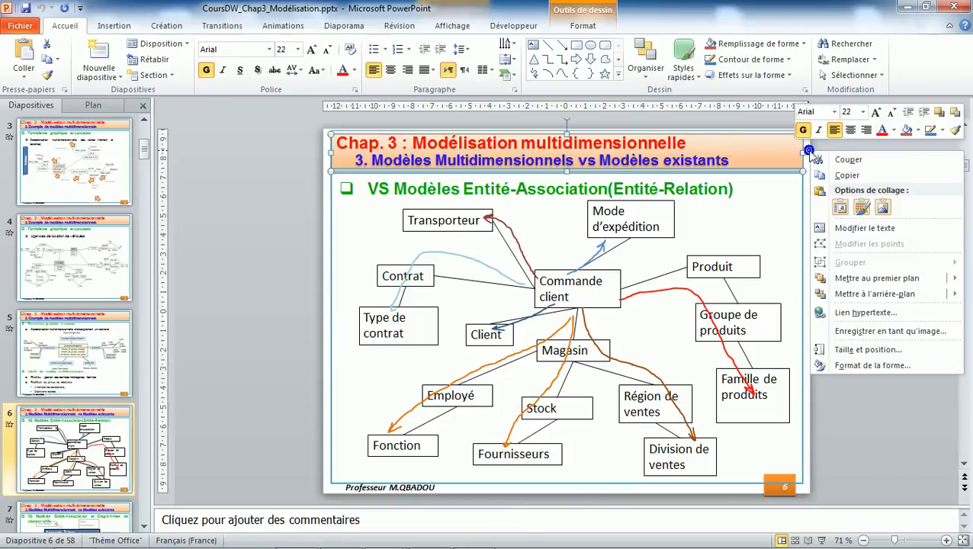
{"action": "left_click", "coordinate": [846, 424]}
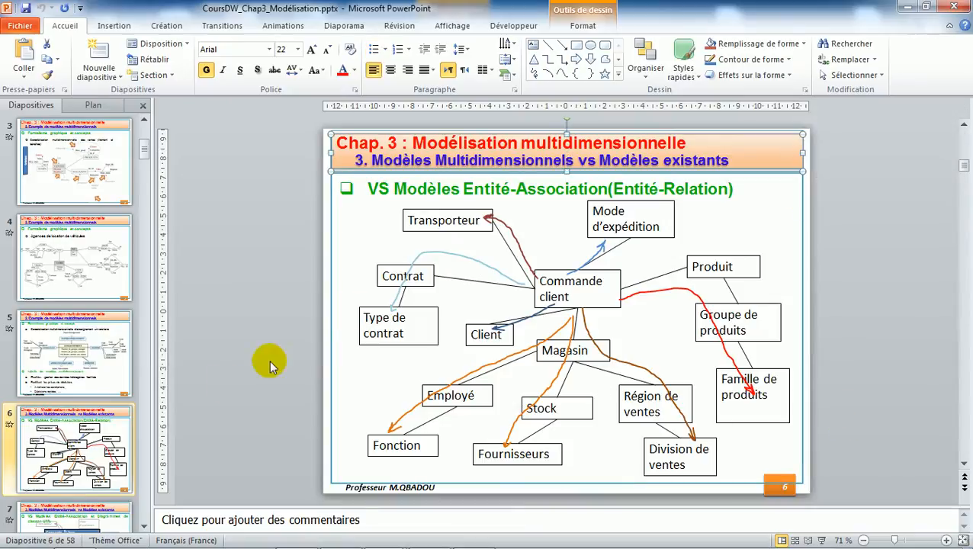
Duplicate slide 6 and delete the whole diagram from the copy, keeping the title and heading.
{"action": "right_click", "coordinate": [76, 439]}
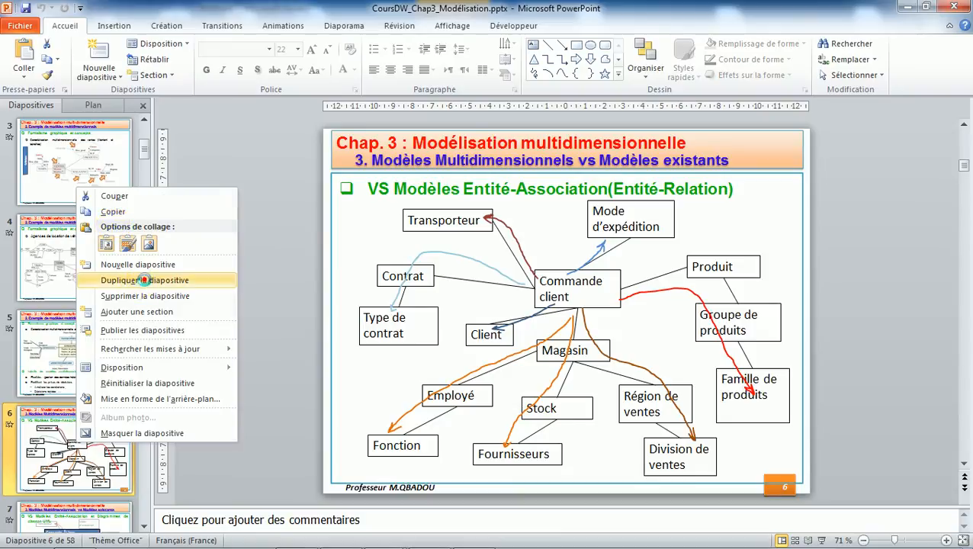
{"action": "left_click", "coordinate": [141, 280]}
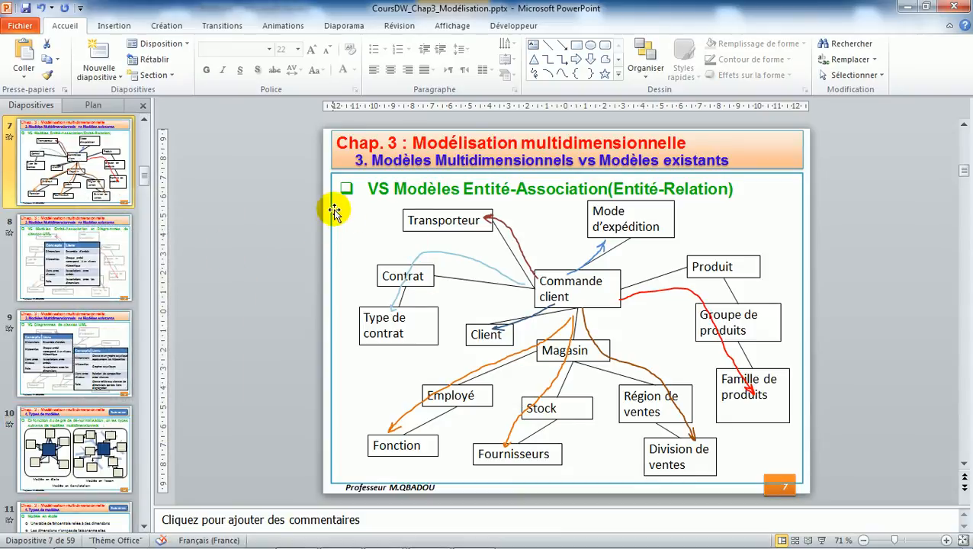
{"action": "left_click_drag", "start_coordinate": [489, 253], "coordinate": [865, 485]}
{"action": "key", "text": "Delete"}
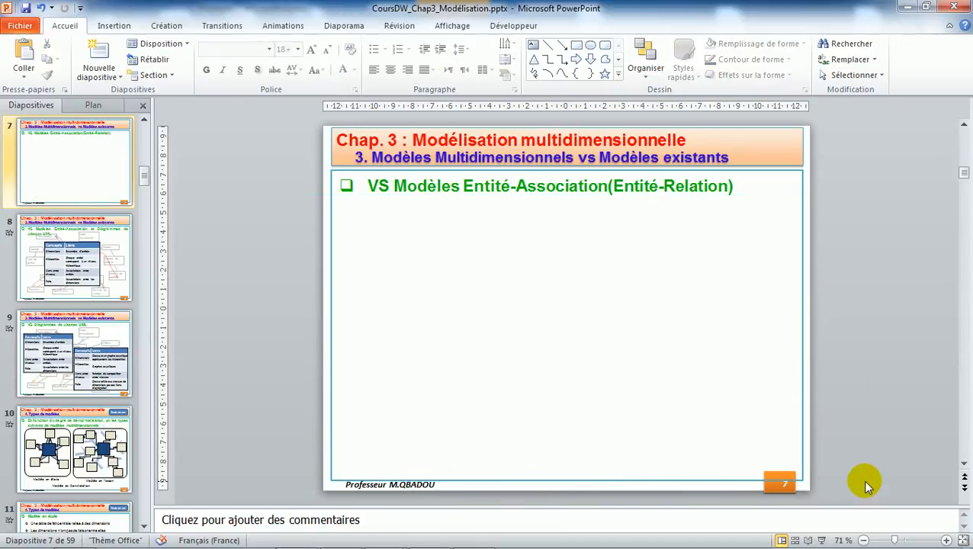
Switch to Access and move the Clients table closer to Commandes, and Fournisseurs and Catégories closer to Produits.
{"action": "key", "text": "alt+Tab"}
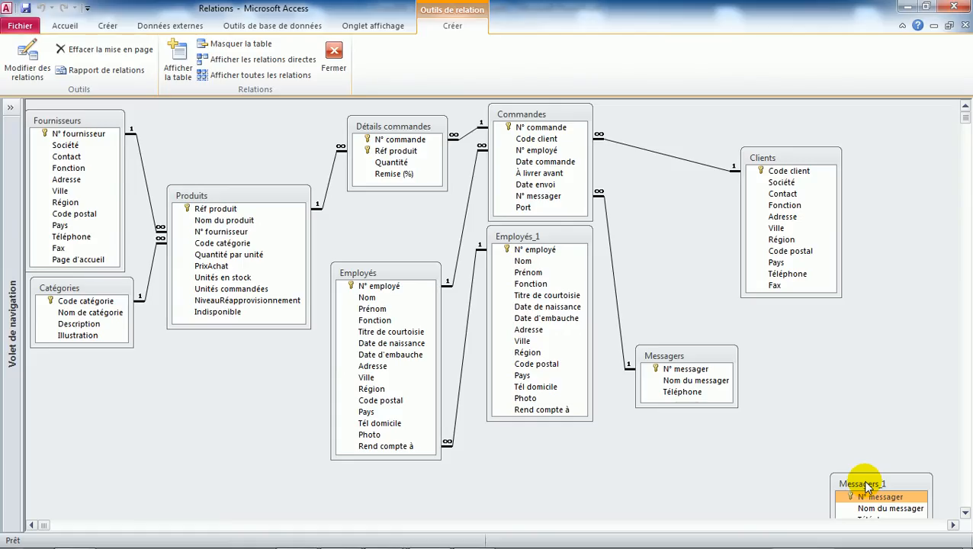
{"action": "left_click_drag", "start_coordinate": [771, 162], "coordinate": [665, 170]}
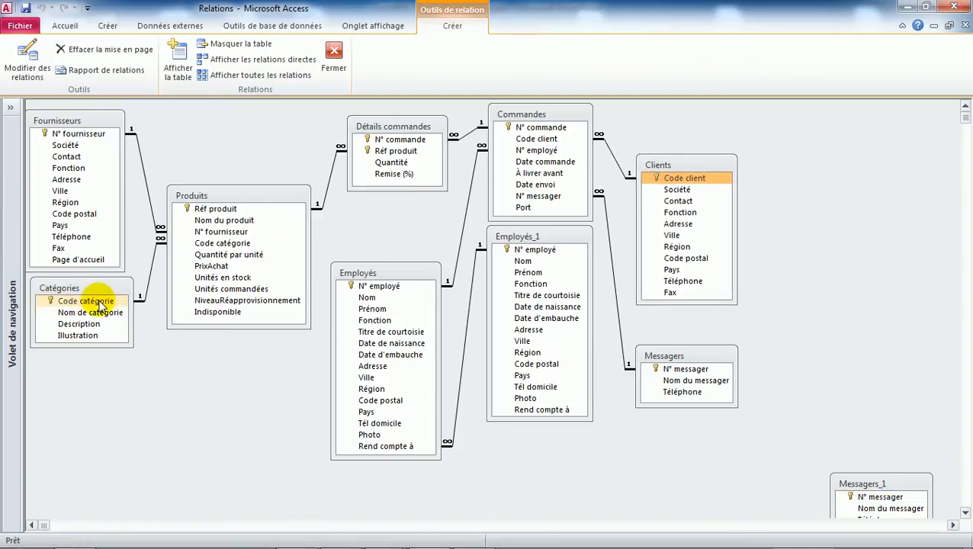
{"action": "mouse_move", "coordinate": [94, 122]}
{"action": "left_mouse_down"}
{"action": "mouse_move", "coordinate": [122, 121]}
{"action": "mouse_move", "coordinate": [113, 120]}
{"action": "left_mouse_up"}
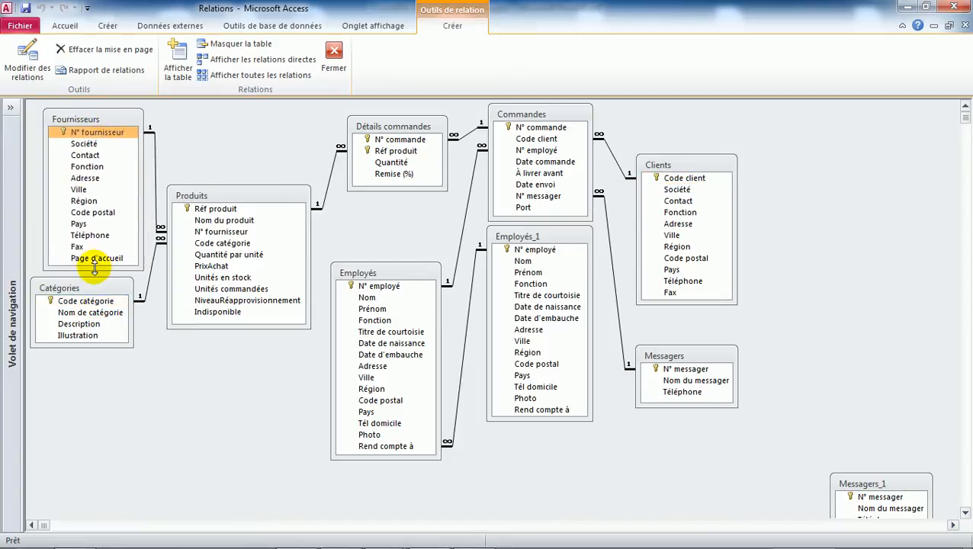
{"action": "left_click_drag", "start_coordinate": [99, 288], "coordinate": [112, 296]}
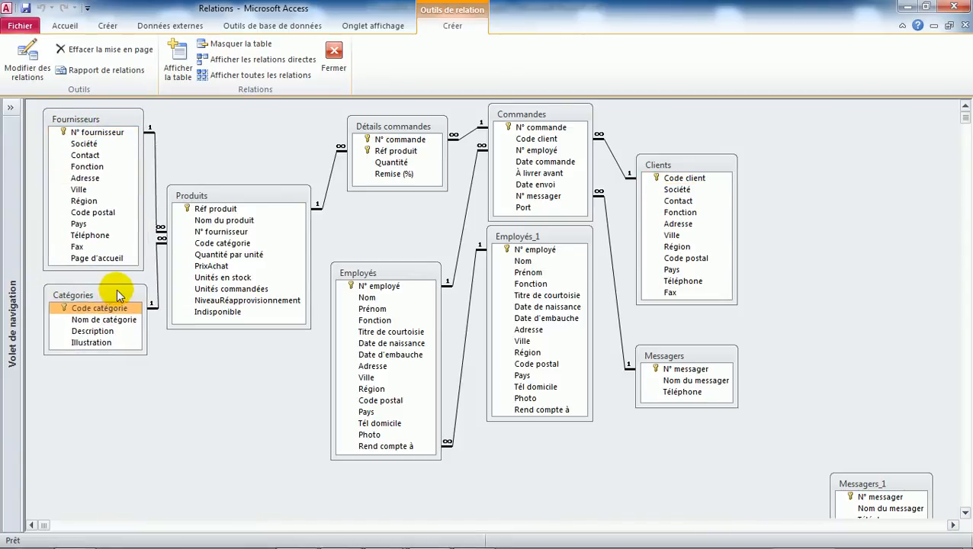
Shift the Détails commandes, Commandes, Employés_1, Clients and Messagers tables slightly leftward to compact the diagram.
{"action": "left_click_drag", "start_coordinate": [402, 131], "coordinate": [386, 145]}
{"action": "left_click_drag", "start_coordinate": [532, 121], "coordinate": [525, 120]}
{"action": "left_click_drag", "start_coordinate": [534, 233], "coordinate": [524, 236]}
{"action": "left_click_drag", "start_coordinate": [683, 167], "coordinate": [669, 167]}
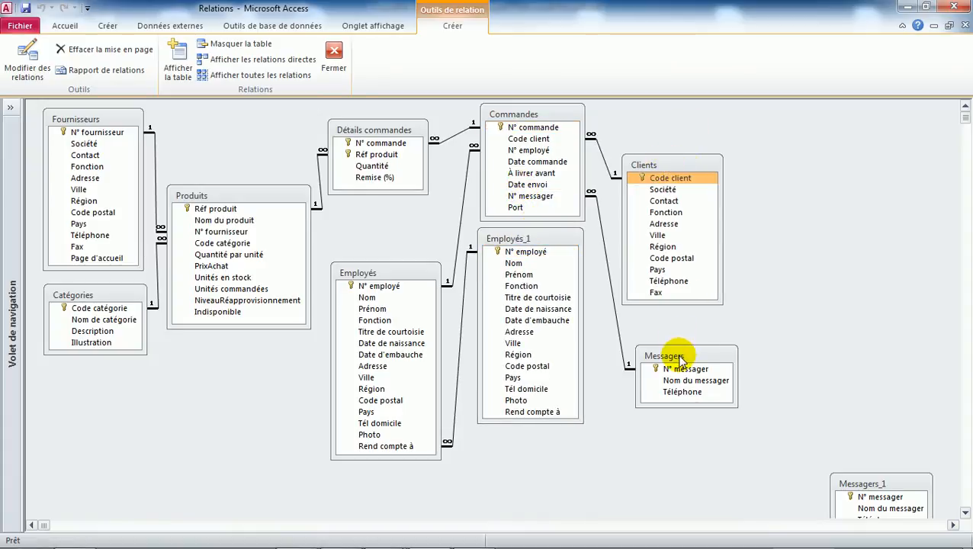
{"action": "left_click_drag", "start_coordinate": [681, 359], "coordinate": [672, 358]}
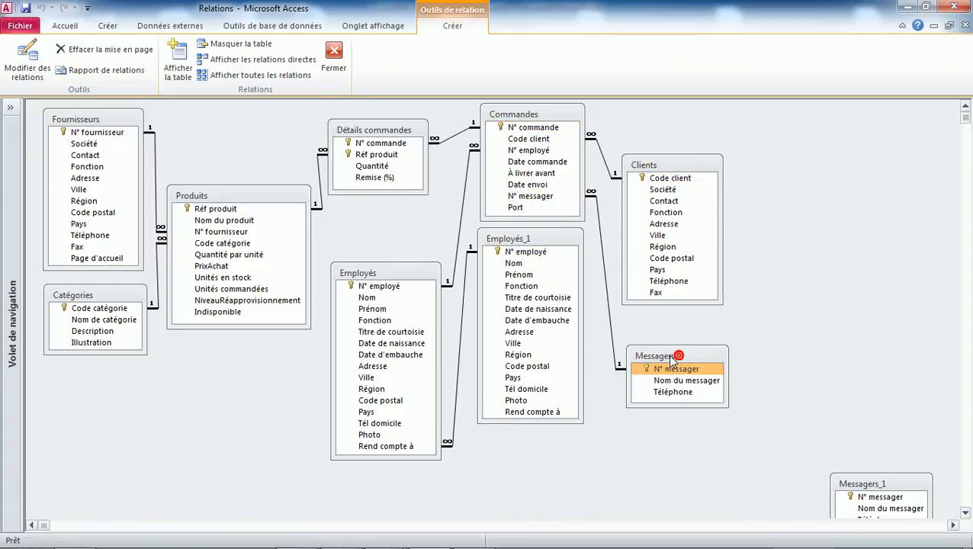
Capture the relationships window as a screenshot, switch to PowerPoint and paste it on the emptied slide 7.
{"action": "left_click", "coordinate": [878, 488]}
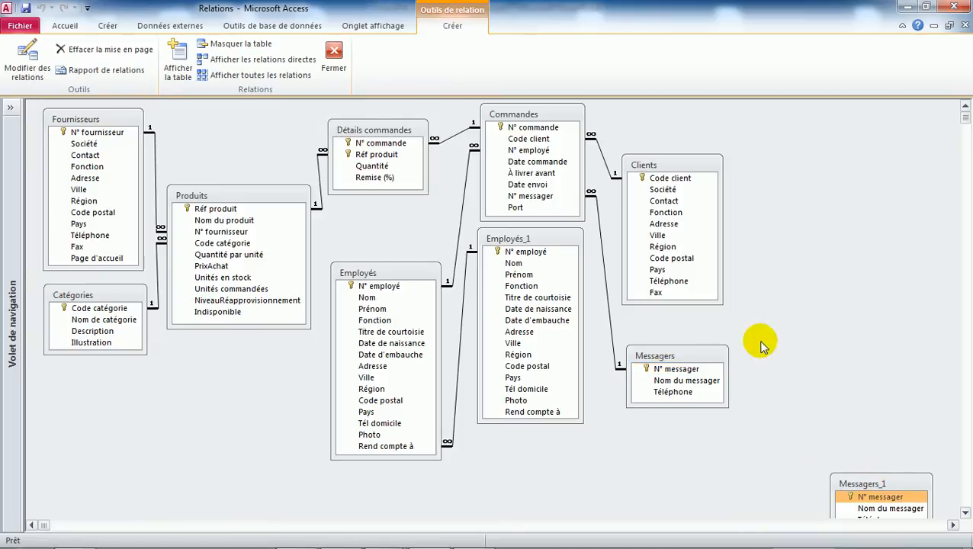
{"action": "left_click", "coordinate": [804, 354]}
{"action": "left_click", "coordinate": [884, 485]}
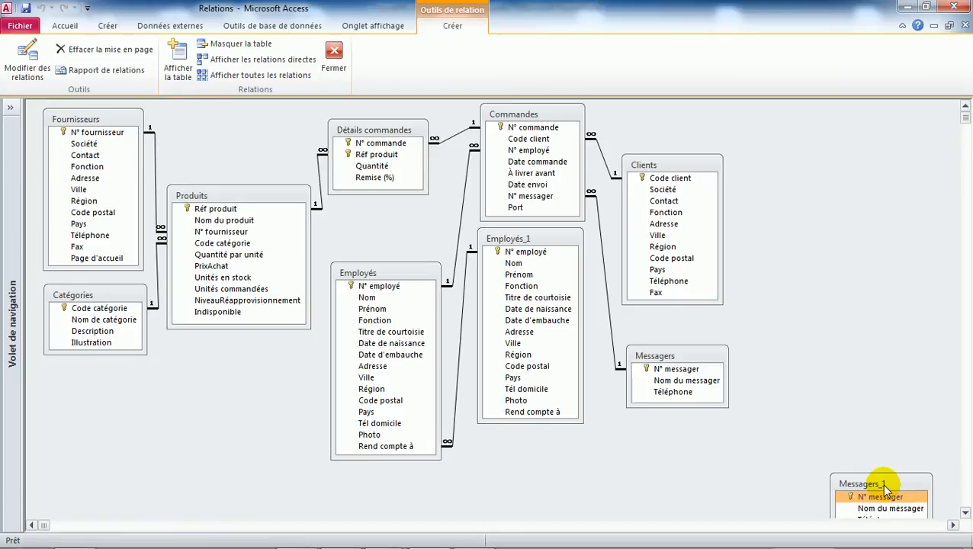
{"action": "key", "text": "alt"}
{"action": "key", "text": "alt+Tab"}
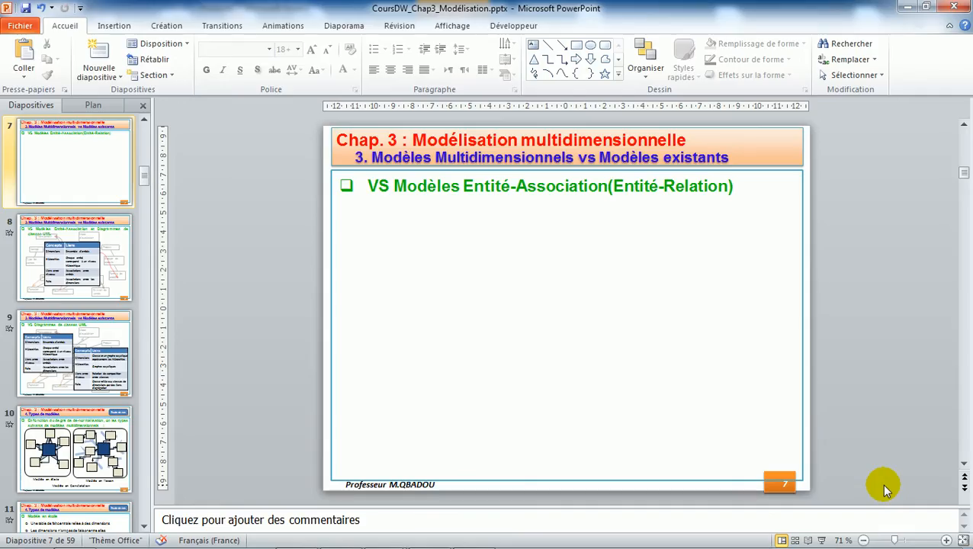
{"action": "key", "text": "ctrl+v"}
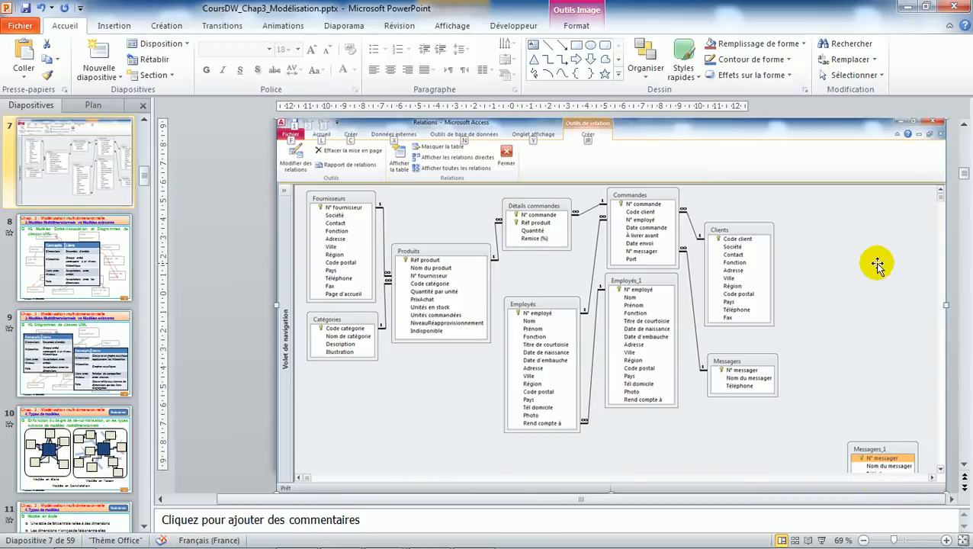
Crop the pasted screenshot on all four sides to the linked tables, about 13.64 cm high and 25.36 cm wide.
{"action": "left_click", "coordinate": [588, 27]}
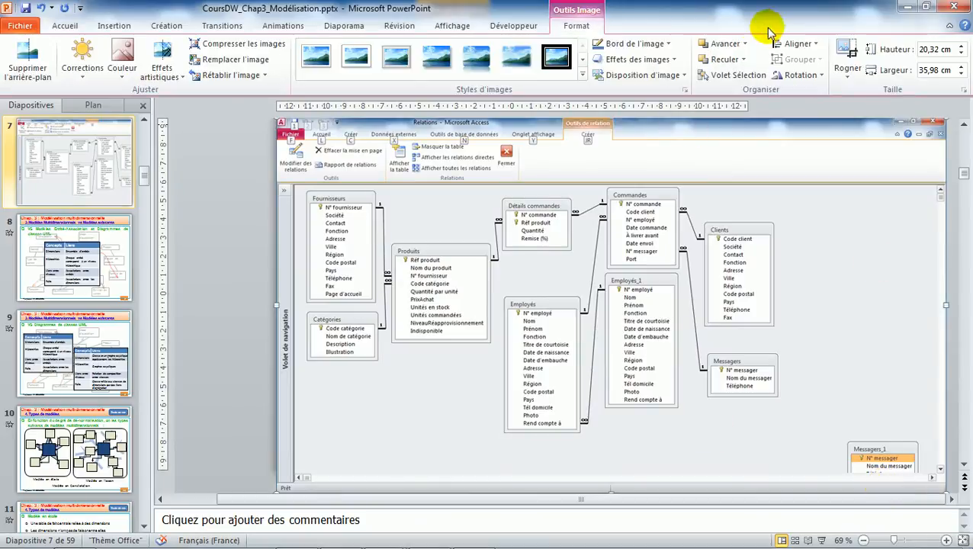
{"action": "left_click", "coordinate": [851, 52]}
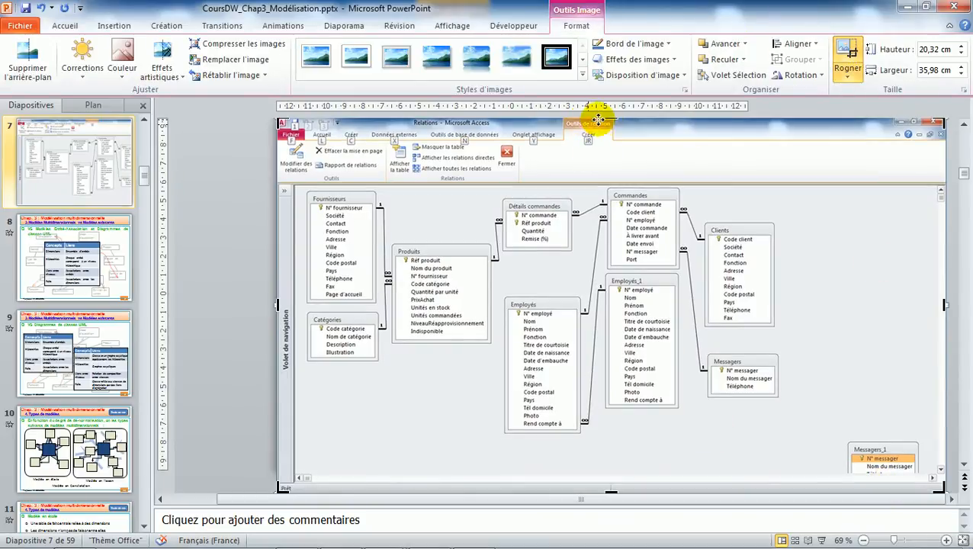
{"action": "left_click_drag", "start_coordinate": [611, 120], "coordinate": [611, 164]}
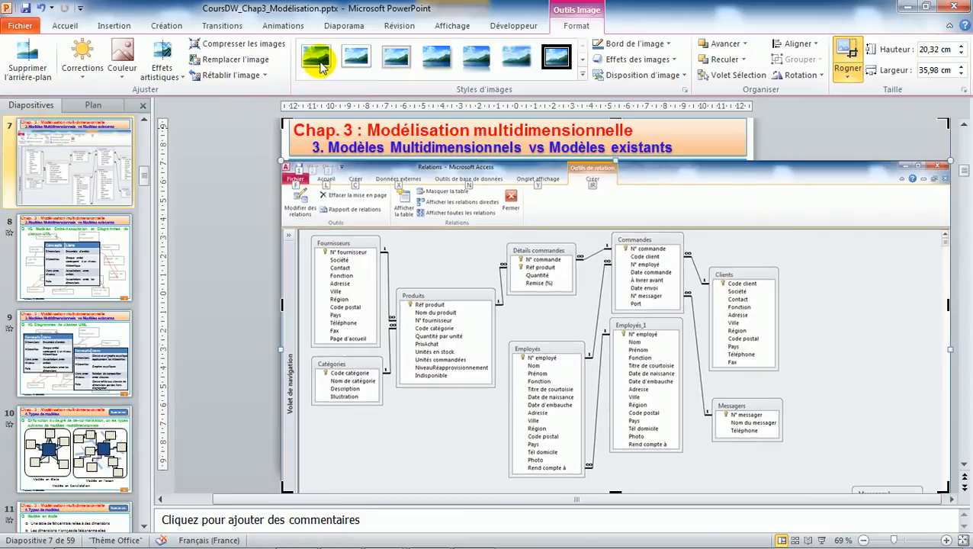
{"action": "left_click", "coordinate": [41, 8]}
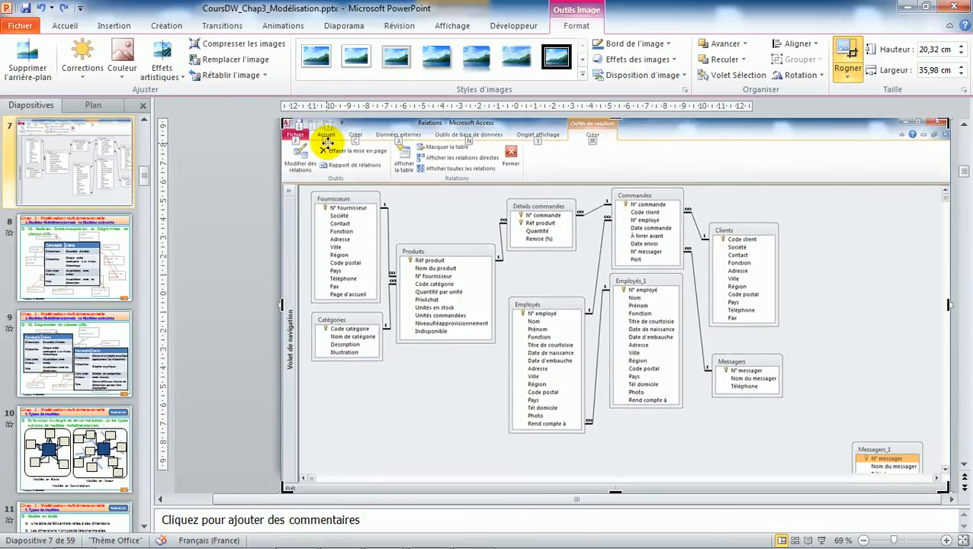
{"action": "left_click_drag", "start_coordinate": [619, 120], "coordinate": [607, 185]}
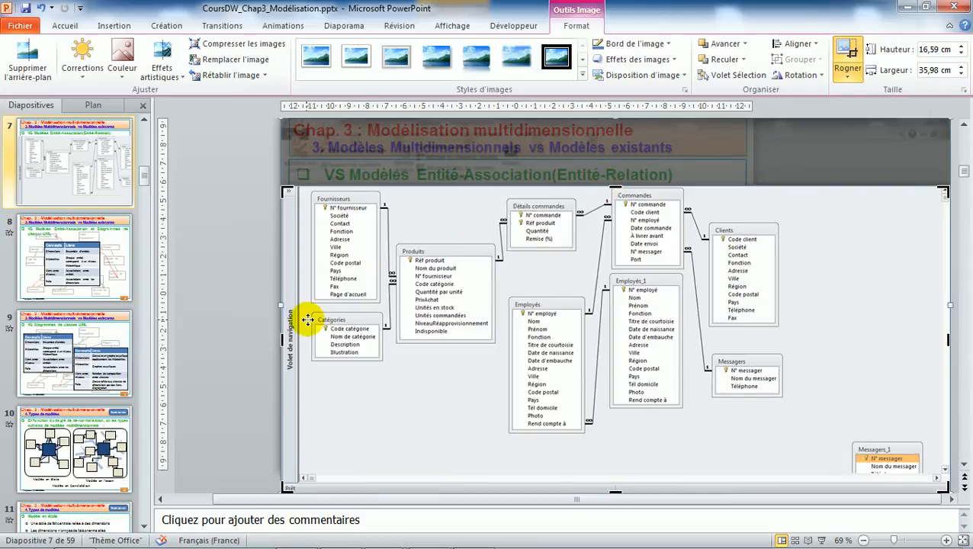
{"action": "left_click_drag", "start_coordinate": [277, 337], "coordinate": [311, 336]}
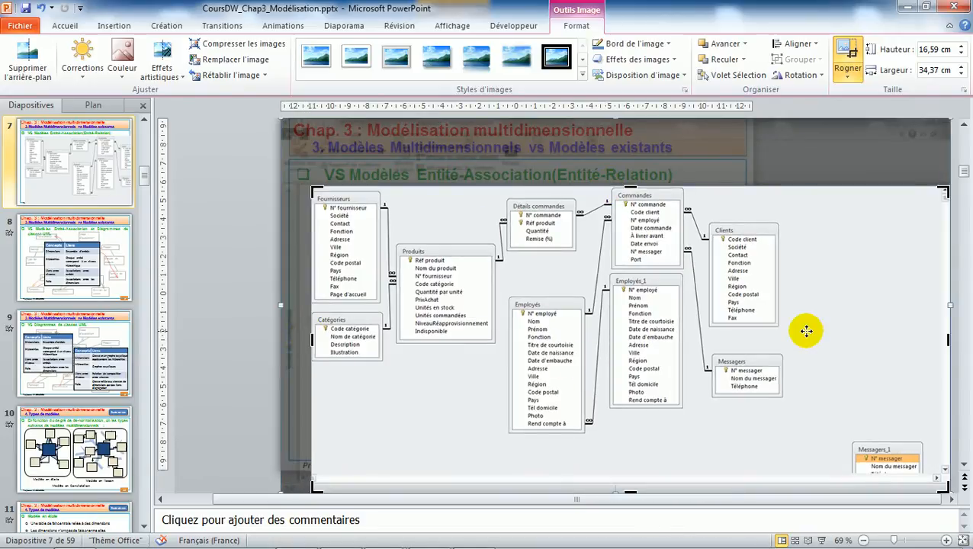
{"action": "left_click_drag", "start_coordinate": [950, 341], "coordinate": [782, 335]}
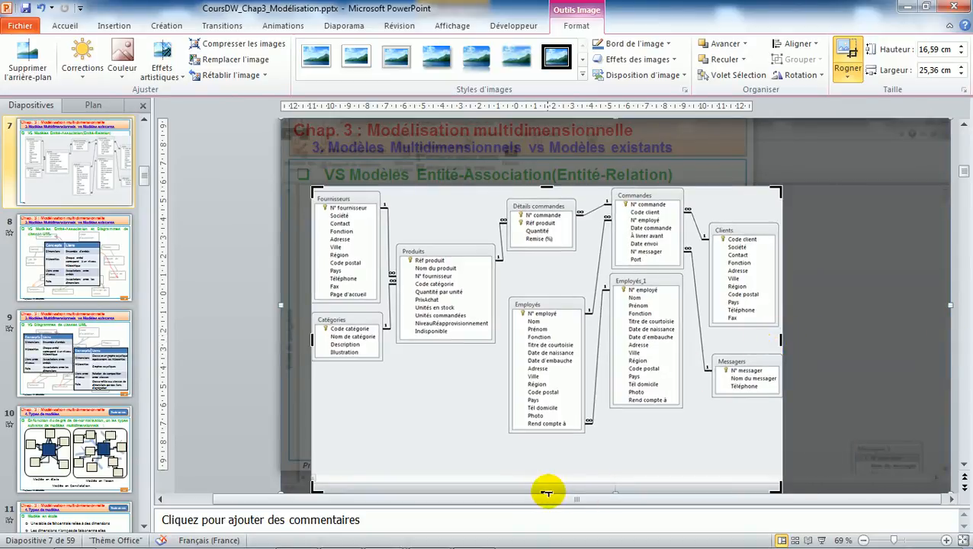
{"action": "left_click_drag", "start_coordinate": [547, 494], "coordinate": [544, 440]}
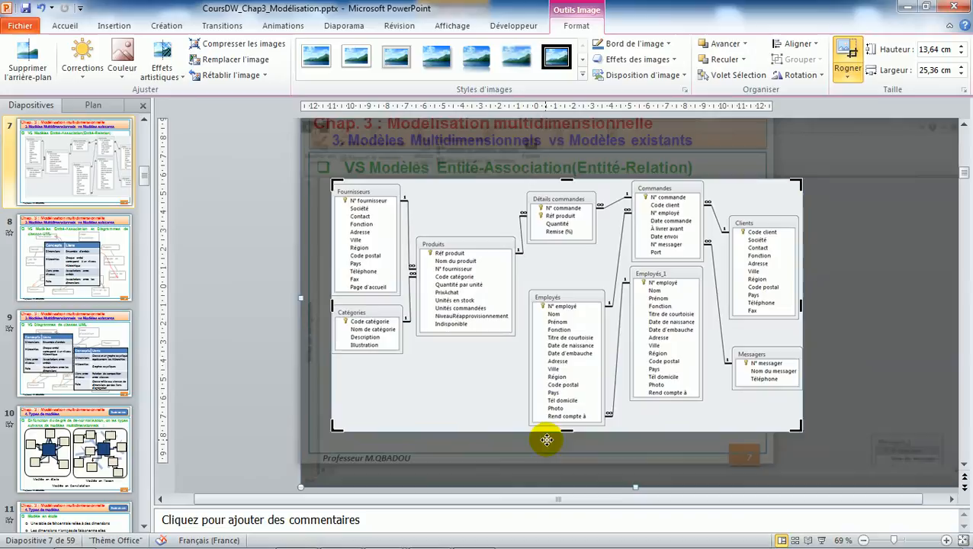
{"action": "left_click", "coordinate": [243, 330]}
Nudge the cropped diagram leftward until its right edge lines up with the slide's content frame.
{"action": "left_click", "coordinate": [518, 313]}
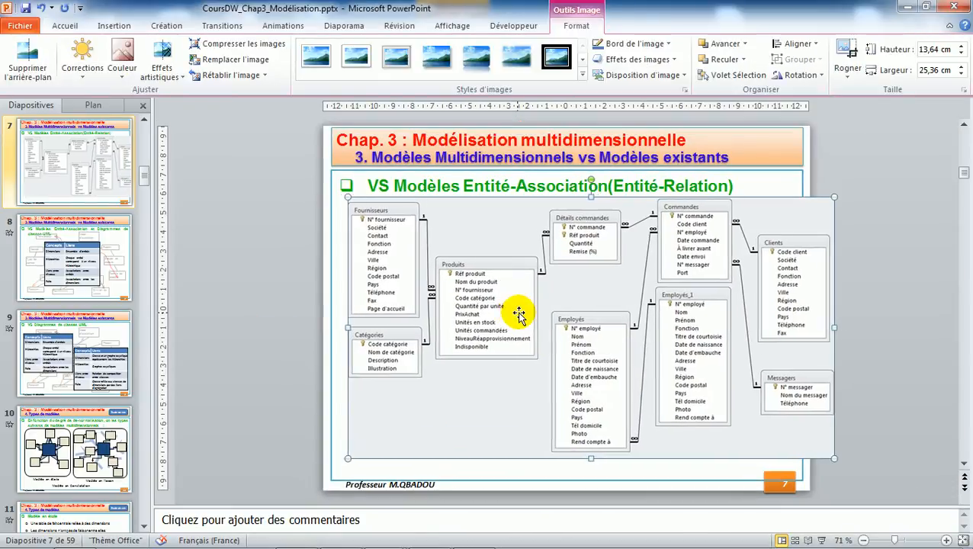
{"action": "key", "text": "Left"}
{"action": "key", "text": "Left"}
{"action": "key", "text": "Left"}
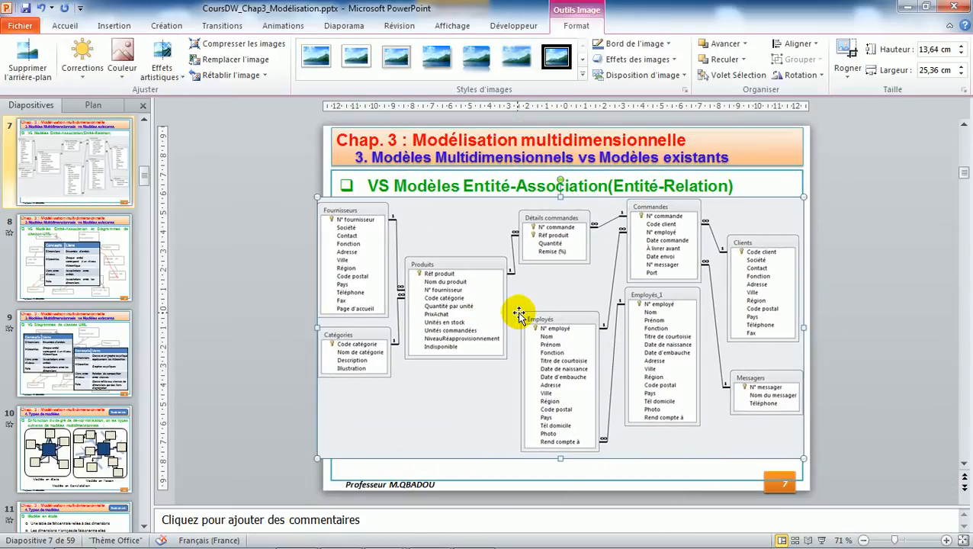
Nudge the cropped diagram slightly down and right to sit below the slide heading, deselect it, and switch back to Access.
{"action": "key", "text": "Down"}
{"action": "key", "text": "Down"}
{"action": "key", "text": "Right"}
{"action": "key", "text": "Right"}
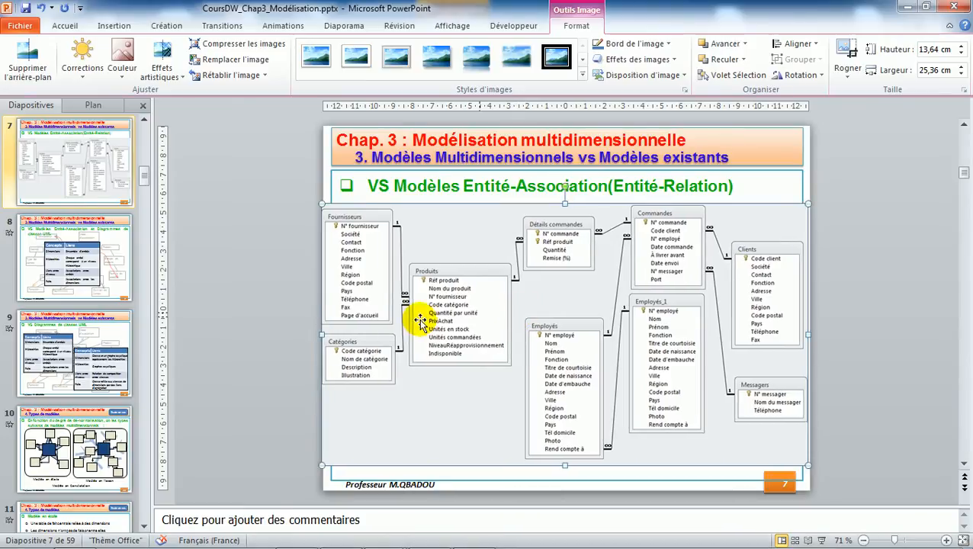
{"action": "left_click", "coordinate": [264, 282]}
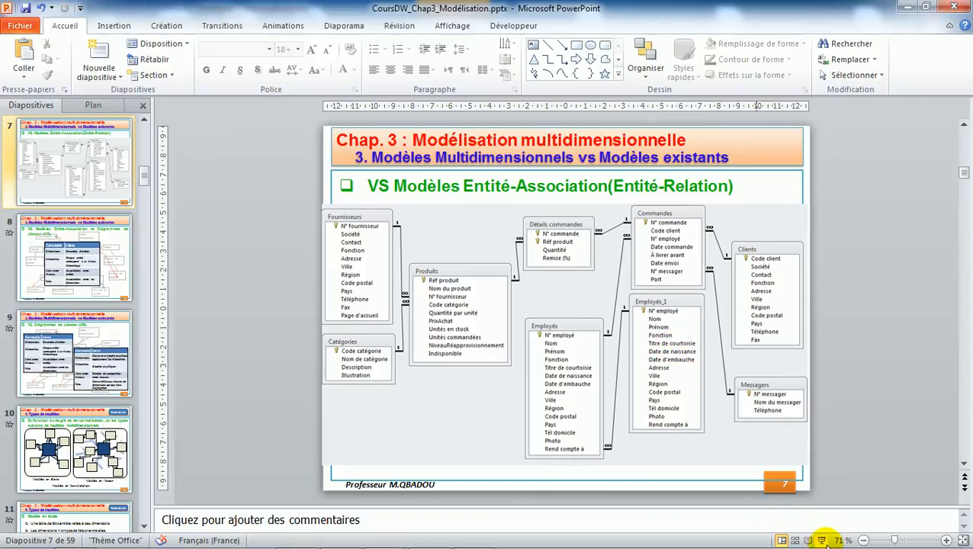
{"action": "key", "text": "alt+Tab"}
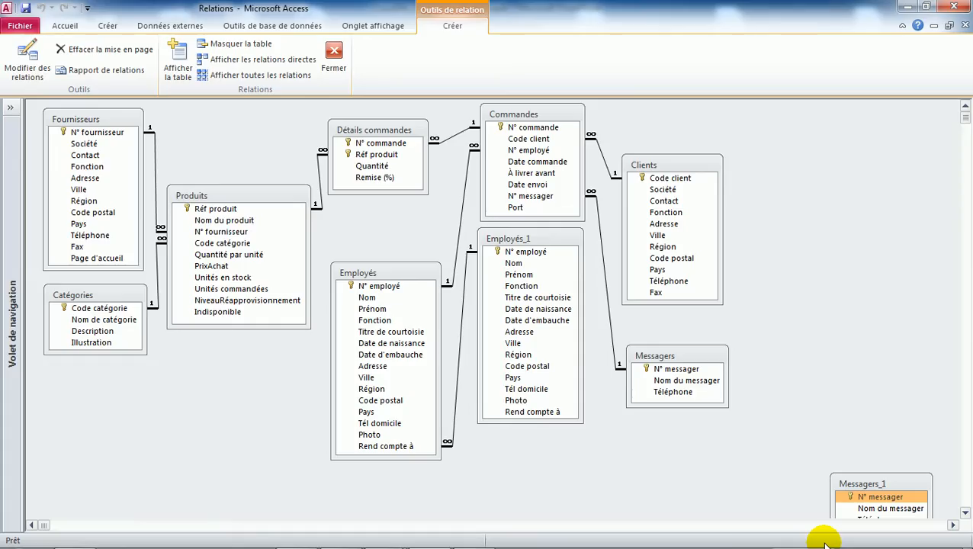
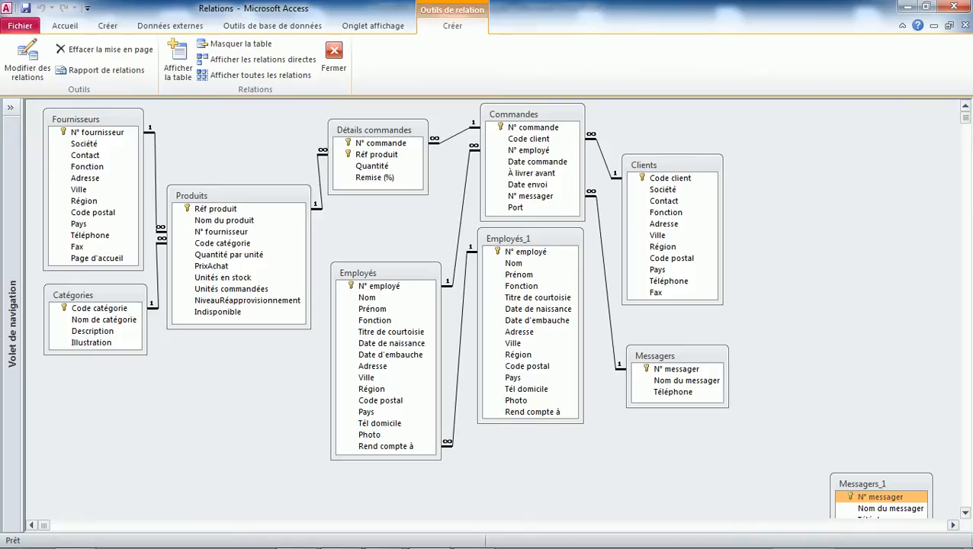
{"action": "left_click", "coordinate": [826, 547]}
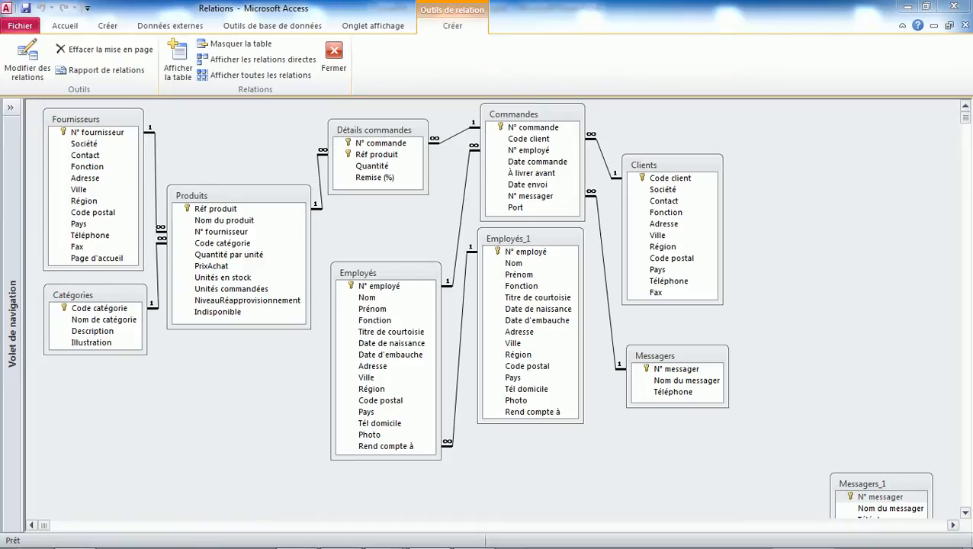
{"action": "left_click", "coordinate": [815, 424]}
{"action": "left_click", "coordinate": [831, 400]}
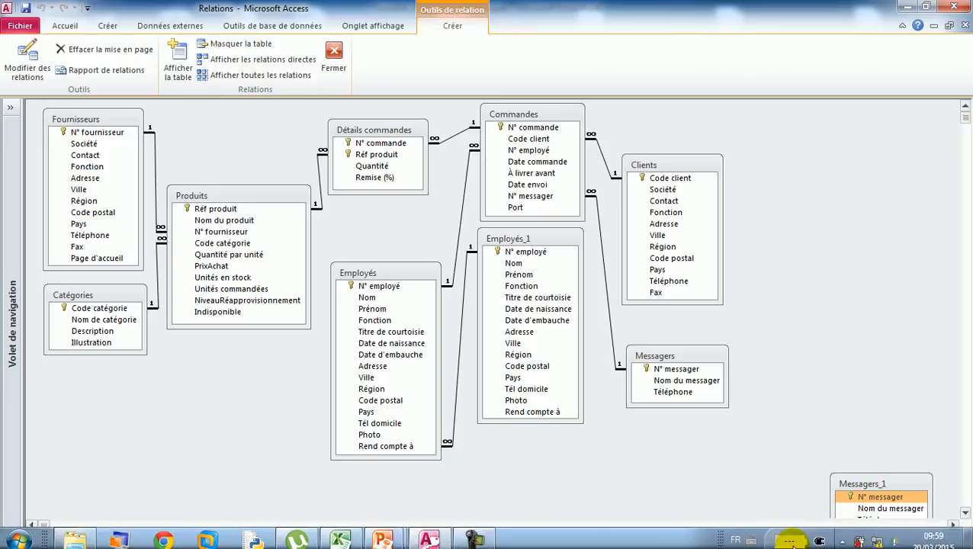
{"action": "left_click", "coordinate": [474, 533]}
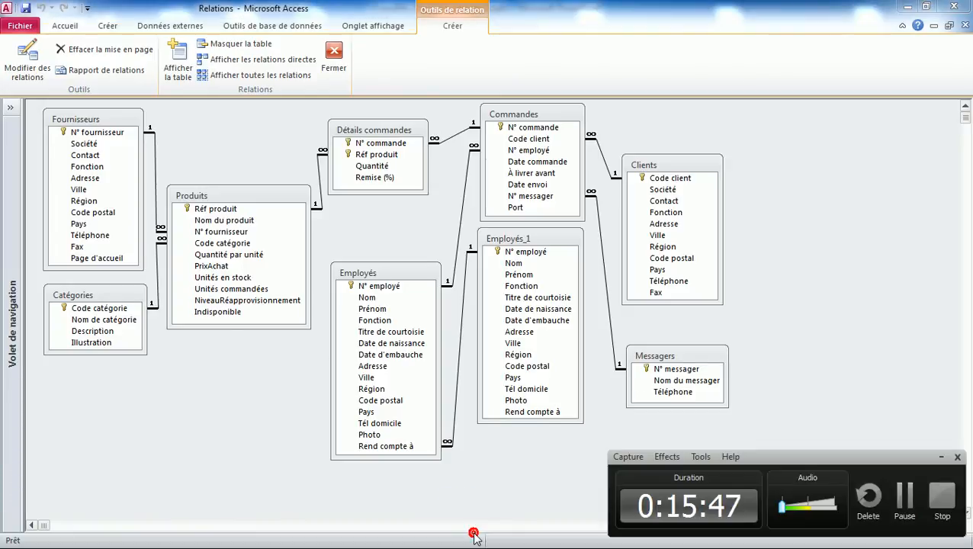
{"action": "left_click", "coordinate": [910, 497]}
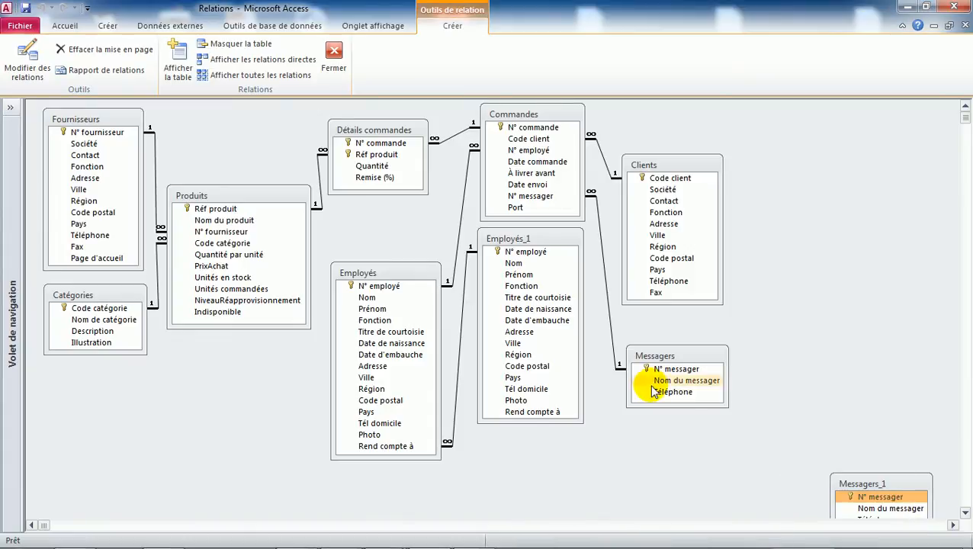
Start a new blank database and name its file AnalyseVentes.accdb.
{"action": "left_click", "coordinate": [20, 25]}
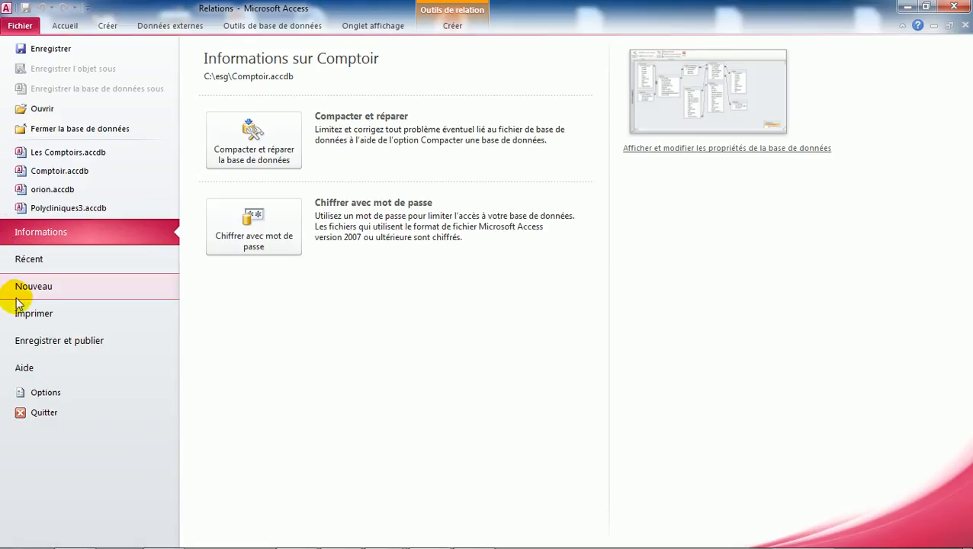
{"action": "left_click", "coordinate": [44, 287]}
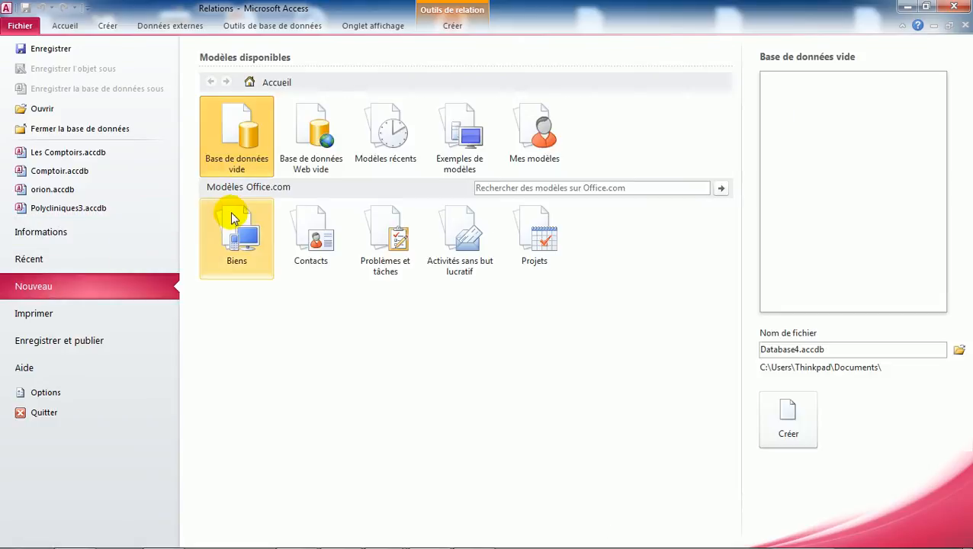
{"action": "double_click", "coordinate": [833, 351]}
{"action": "key", "text": "Home"}
{"action": "key", "text": "Right"}
{"action": "key", "text": "Right"}
{"action": "key", "text": "Right"}
{"action": "key", "text": "Right"}
{"action": "key", "text": "Right"}
{"action": "key", "text": "Right"}
{"action": "key", "text": "Right"}
{"action": "key", "text": "Right"}
{"action": "key", "text": "Right"}
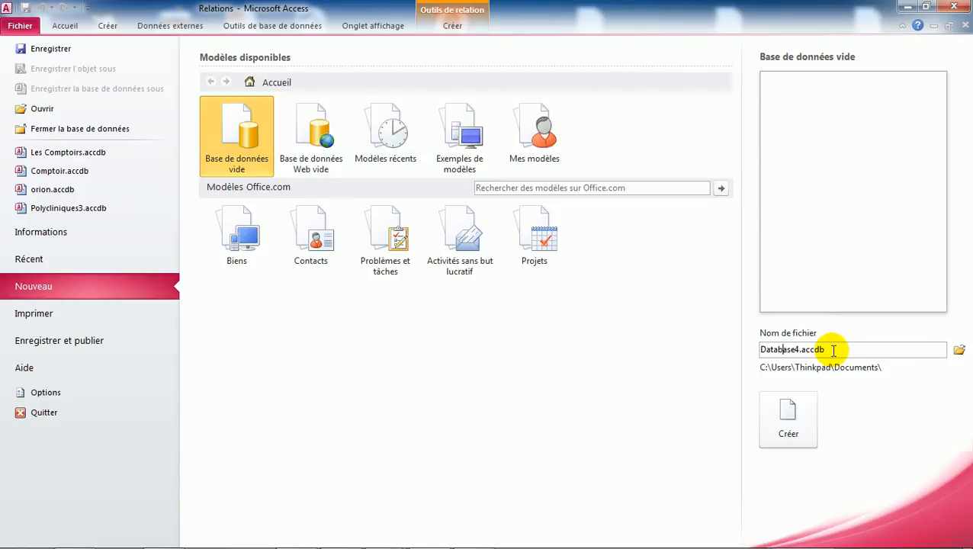
{"action": "key", "text": "BackSpace"}
{"action": "key", "text": "BackSpace"}
{"action": "key", "text": "BackSpace"}
{"action": "key", "text": "BackSpace"}
{"action": "key", "text": "BackSpace"}
{"action": "key", "text": "BackSpace"}
{"action": "key", "text": "BackSpace"}
{"action": "key", "text": "BackSpace"}
{"action": "key", "text": "BackSpace"}
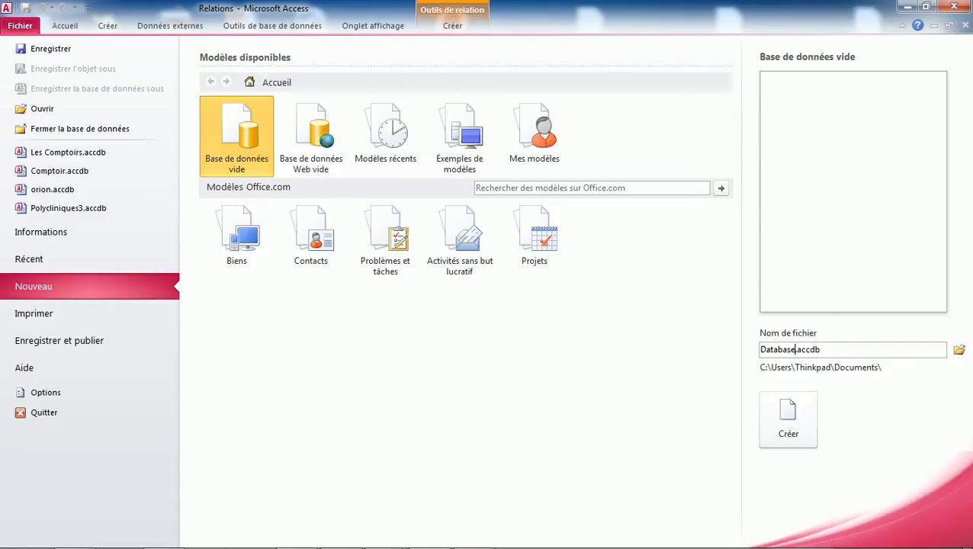
{"action": "type", "text": "AnalyseVentes"}
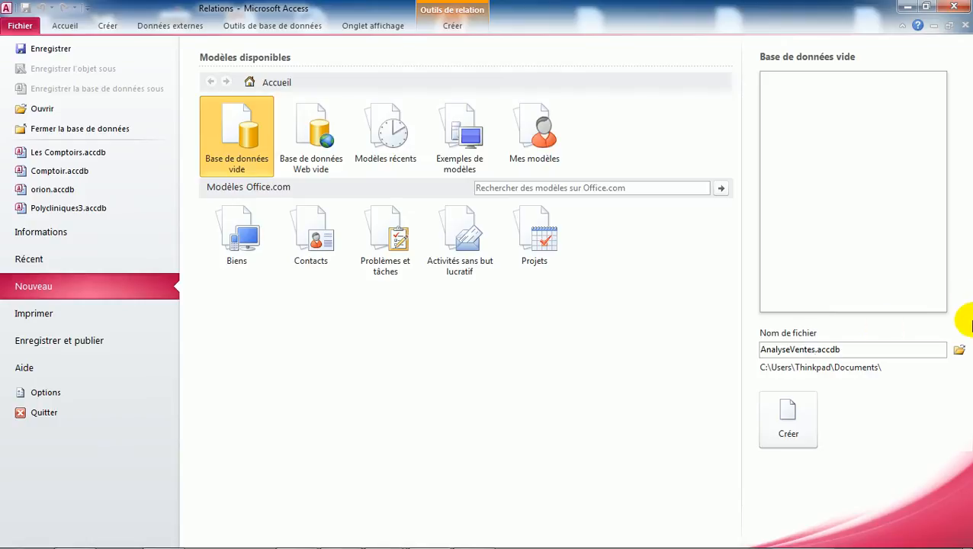
Set the new database's storage location to the folder C:\esg\SysDecisionnels.
{"action": "left_click", "coordinate": [960, 351]}
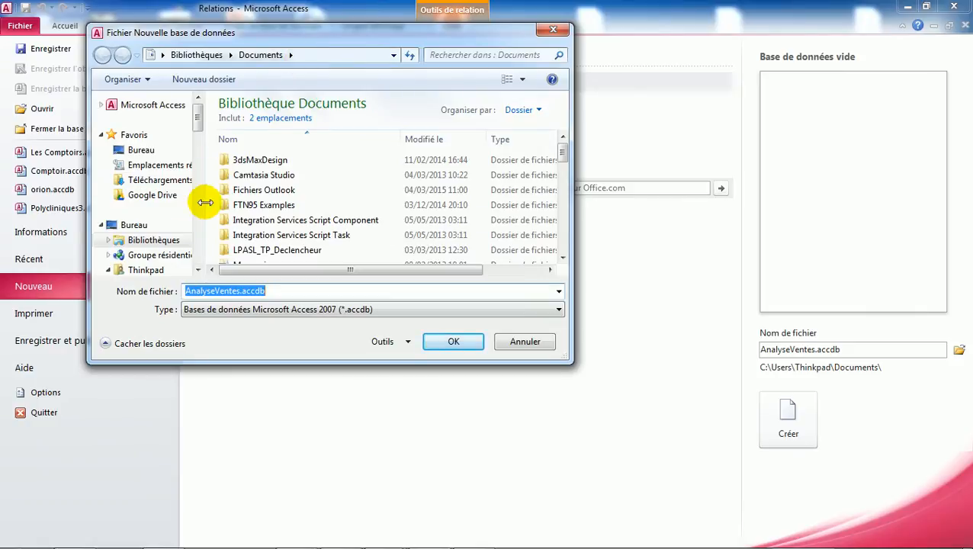
{"action": "left_click_drag", "start_coordinate": [195, 120], "coordinate": [190, 218]}
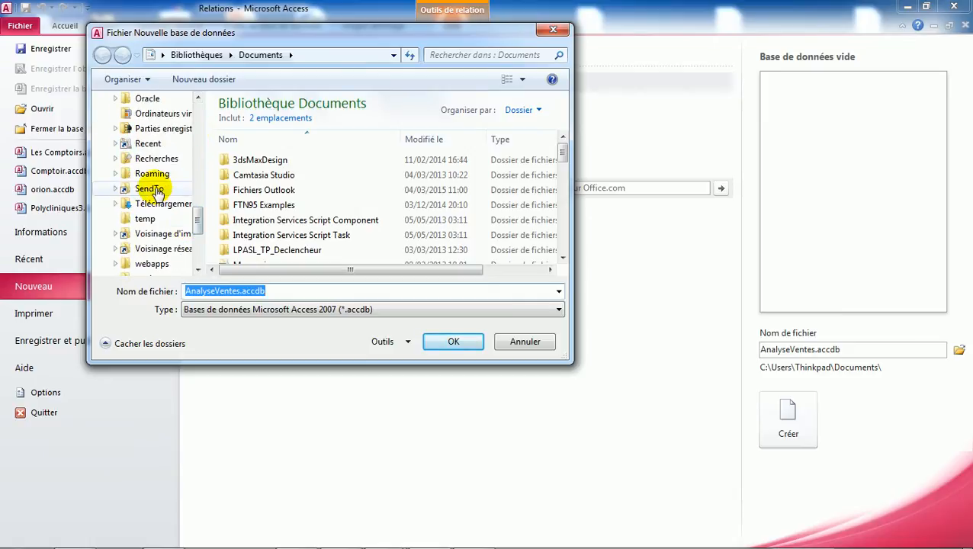
{"action": "left_click", "coordinate": [196, 237]}
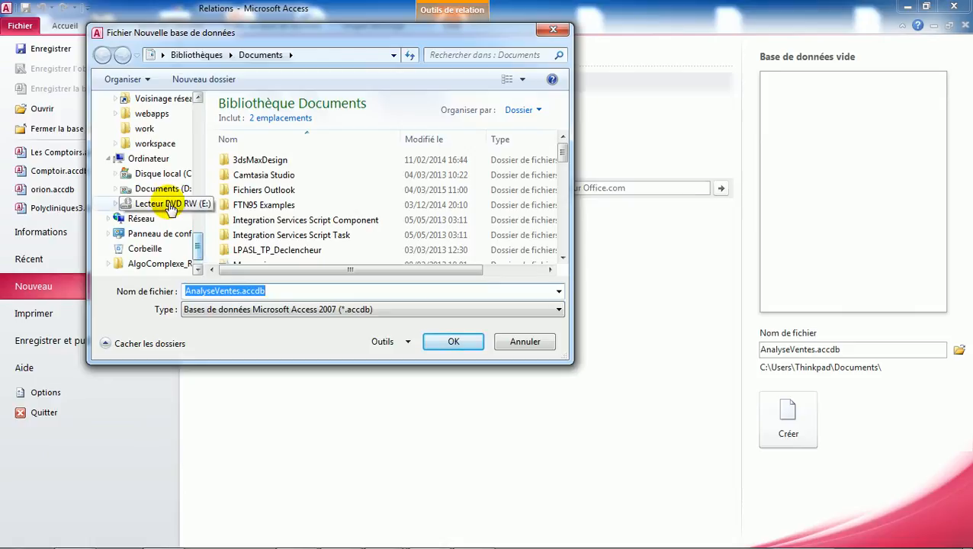
{"action": "left_click", "coordinate": [163, 175]}
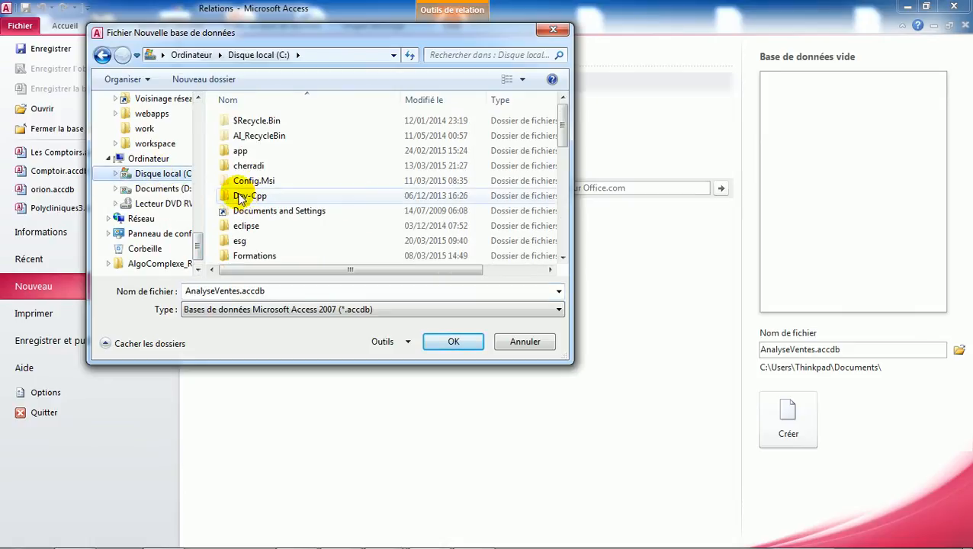
{"action": "left_click", "coordinate": [239, 195]}
{"action": "key", "text": "Down"}
{"action": "key", "text": "Down"}
{"action": "key", "text": "Down"}
{"action": "key", "text": "Return"}
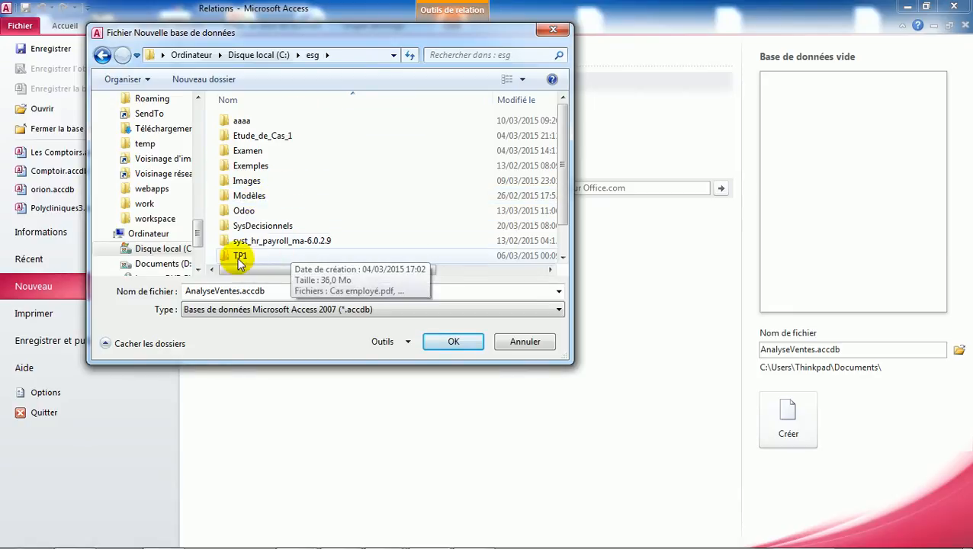
{"action": "left_click", "coordinate": [257, 151]}
{"action": "key", "text": "Down"}
{"action": "key", "text": "Down"}
{"action": "key", "text": "Down"}
{"action": "key", "text": "Down"}
{"action": "key", "text": "Down"}
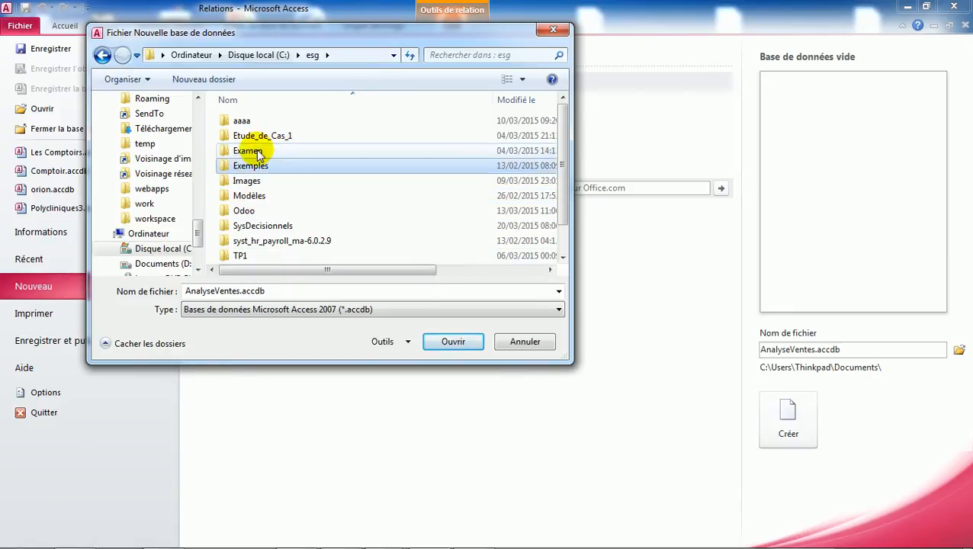
{"action": "key", "text": "Return"}
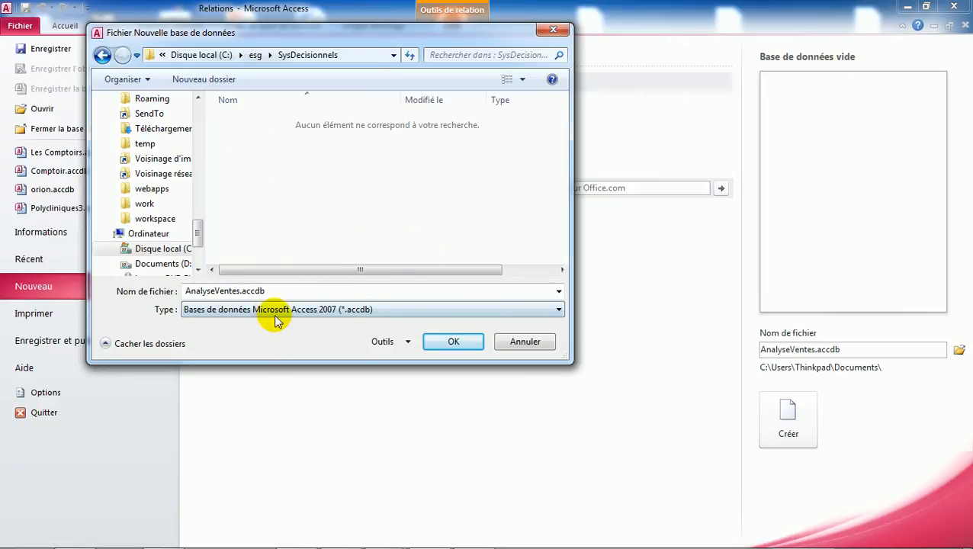
{"action": "left_click", "coordinate": [455, 343]}
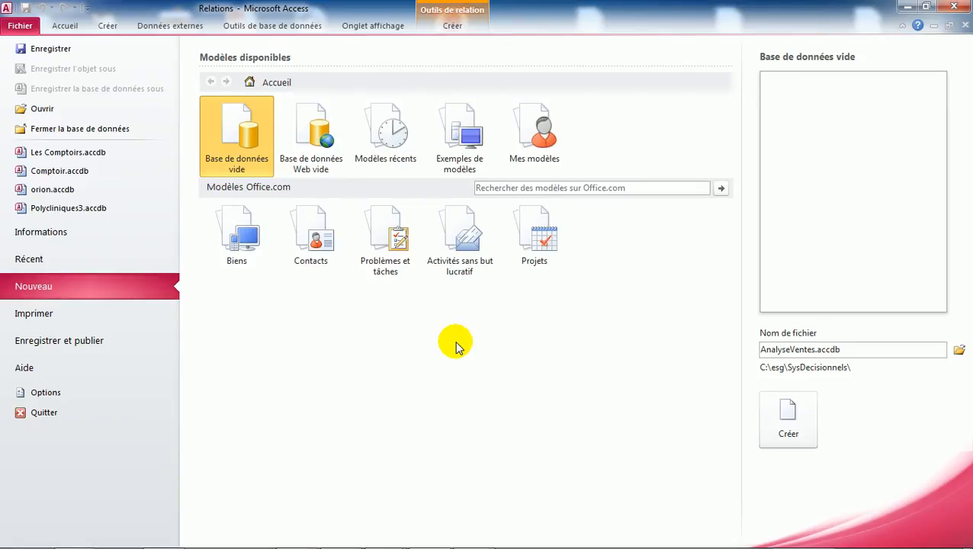
Create the AnalyseVentes database, saving the layout changes to Relations, and close the default empty table.
{"action": "left_click", "coordinate": [788, 418]}
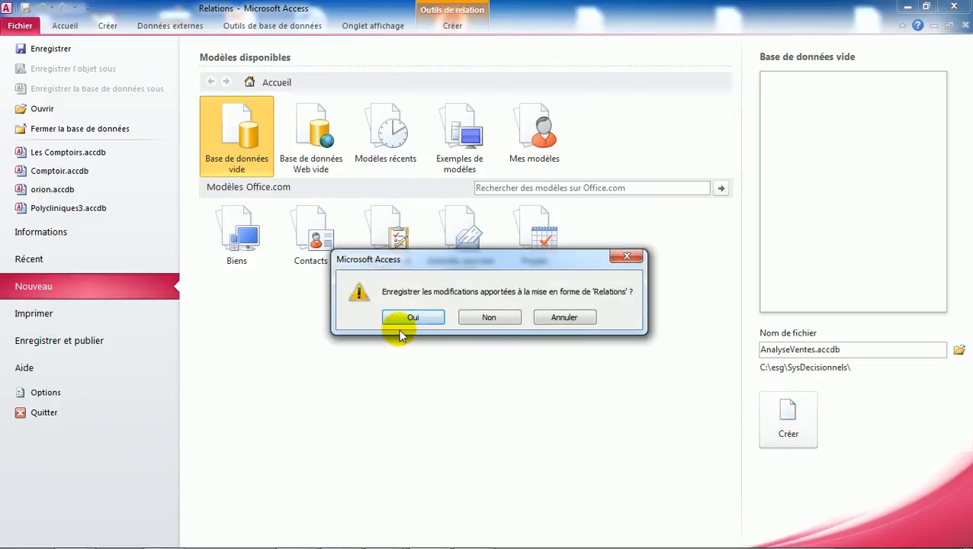
{"action": "left_click", "coordinate": [421, 318]}
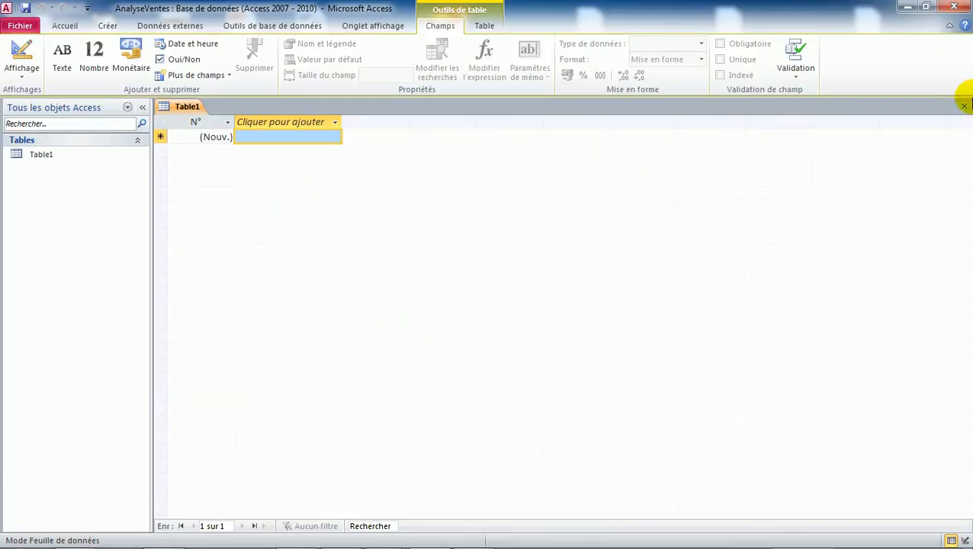
{"action": "left_click", "coordinate": [963, 106]}
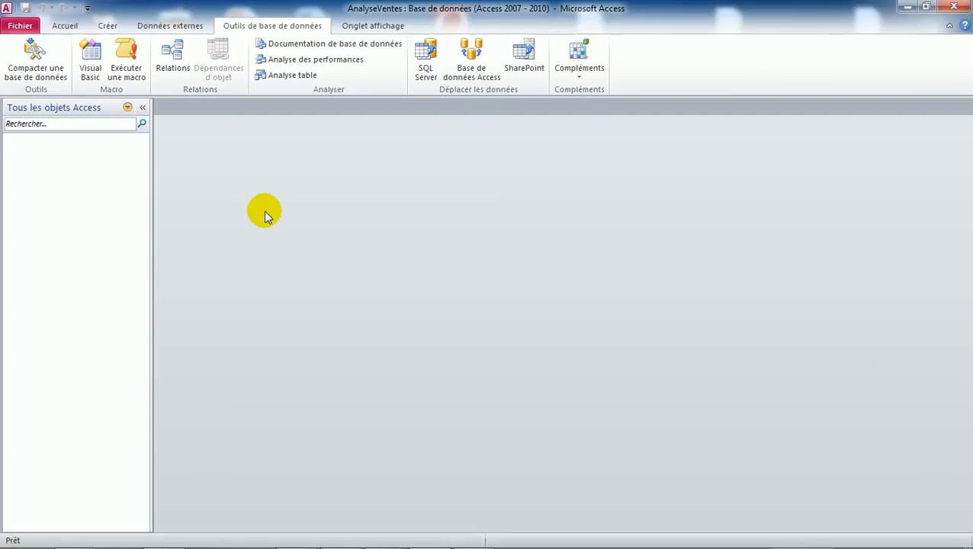
Open the recent Comptoir.accdb database in a second Access window and expand its navigation pane.
{"action": "mouse_move", "coordinate": [120, 543]}
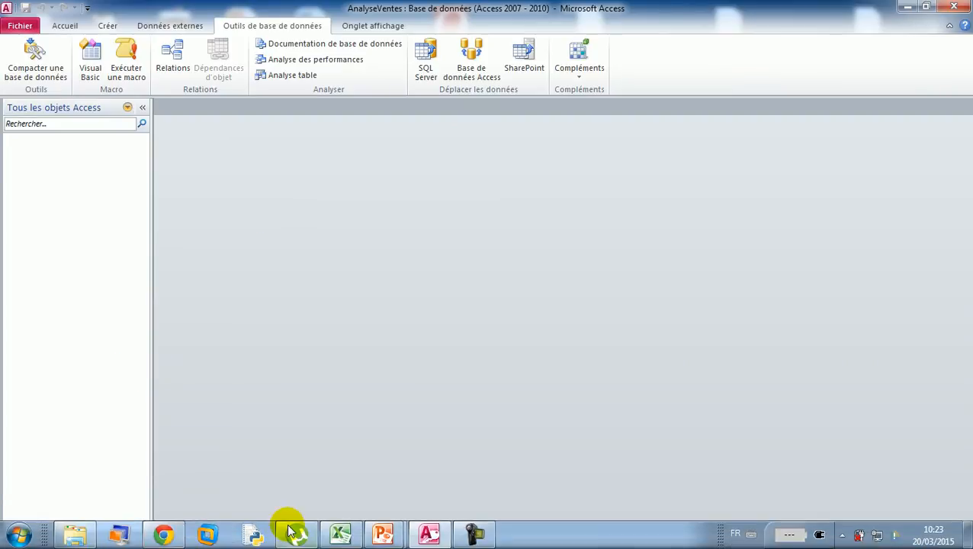
{"action": "left_click", "coordinate": [13, 534]}
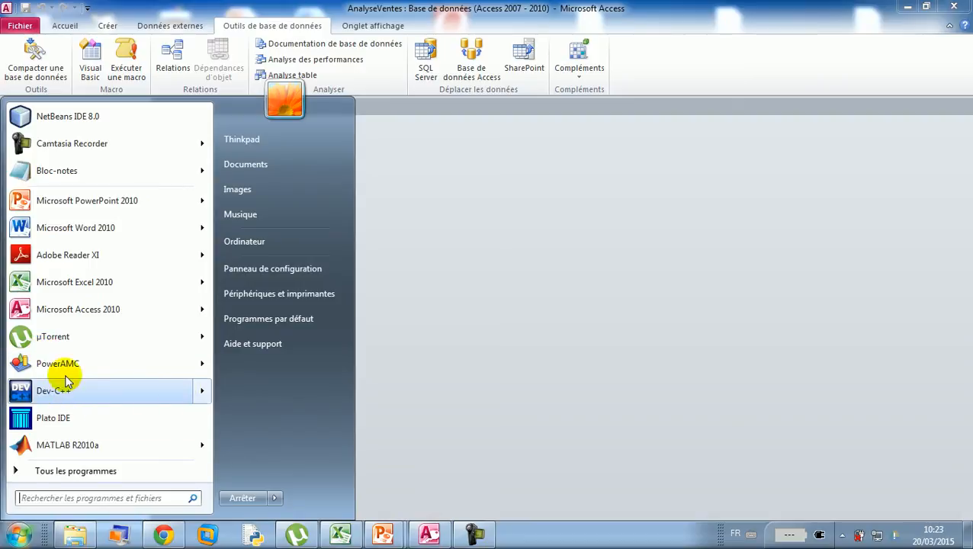
{"action": "mouse_move", "coordinate": [90, 309]}
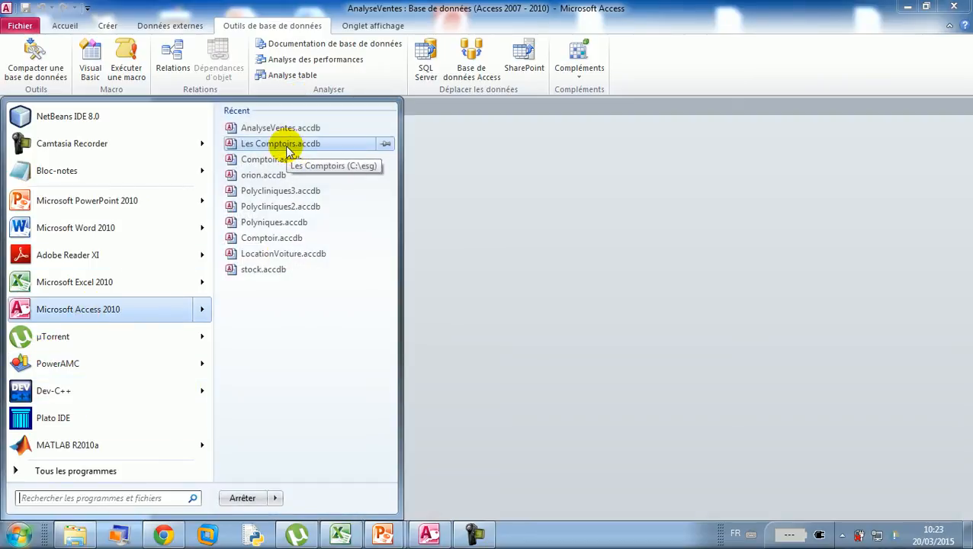
{"action": "left_click", "coordinate": [274, 160]}
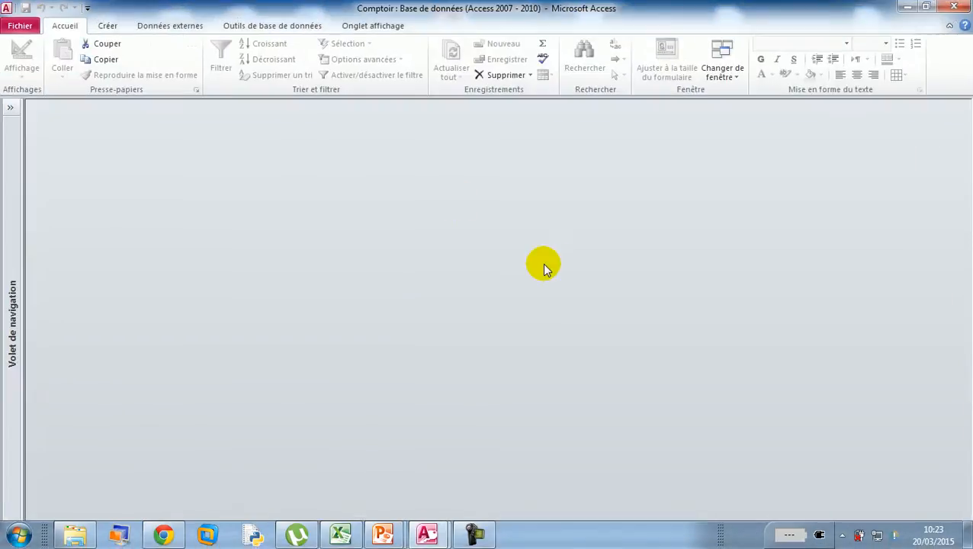
{"action": "left_click", "coordinate": [10, 109]}
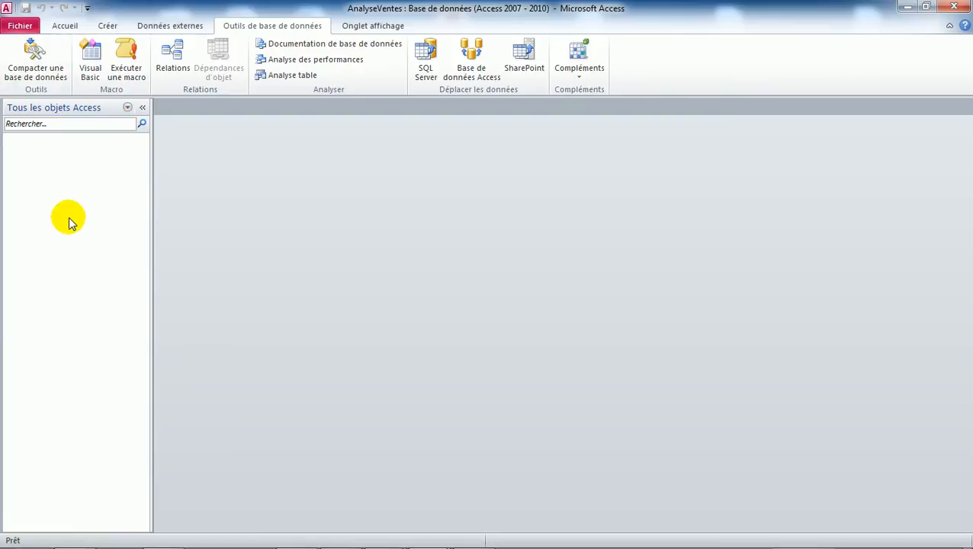
Start a new table in design view in AnalyseVentes and add a DateVente field of type Date/Heure.
{"action": "left_click", "coordinate": [109, 26]}
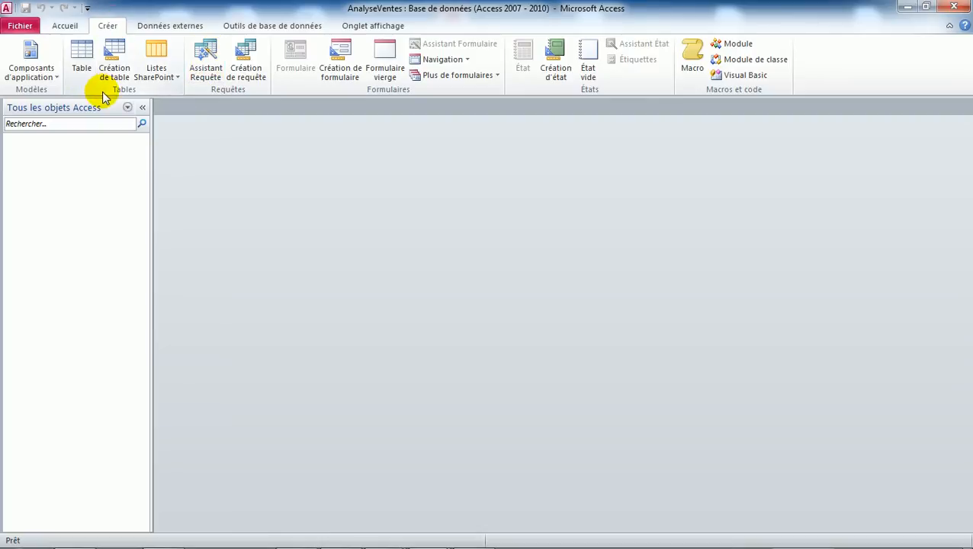
{"action": "left_click", "coordinate": [113, 55]}
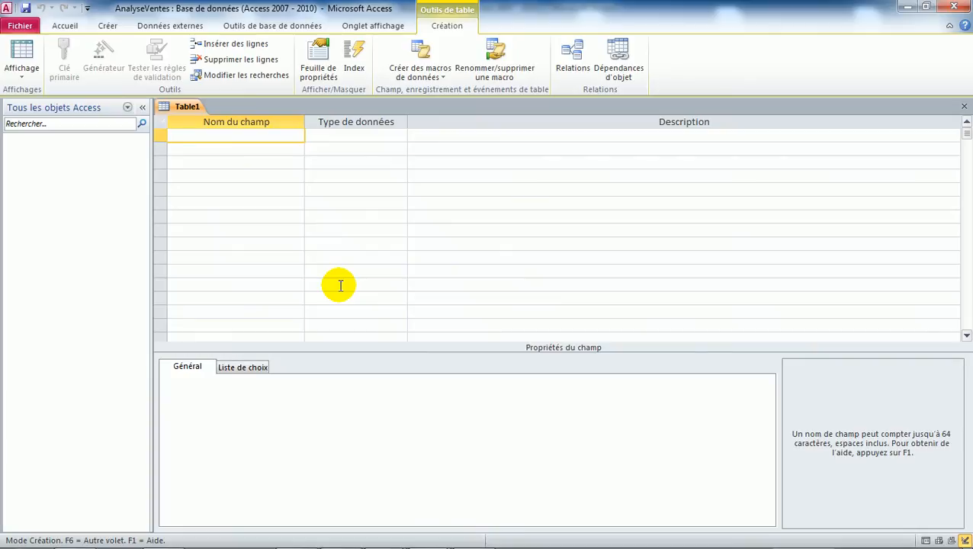
{"action": "type", "text": "DateVente"}
{"action": "key", "text": "Tab"}
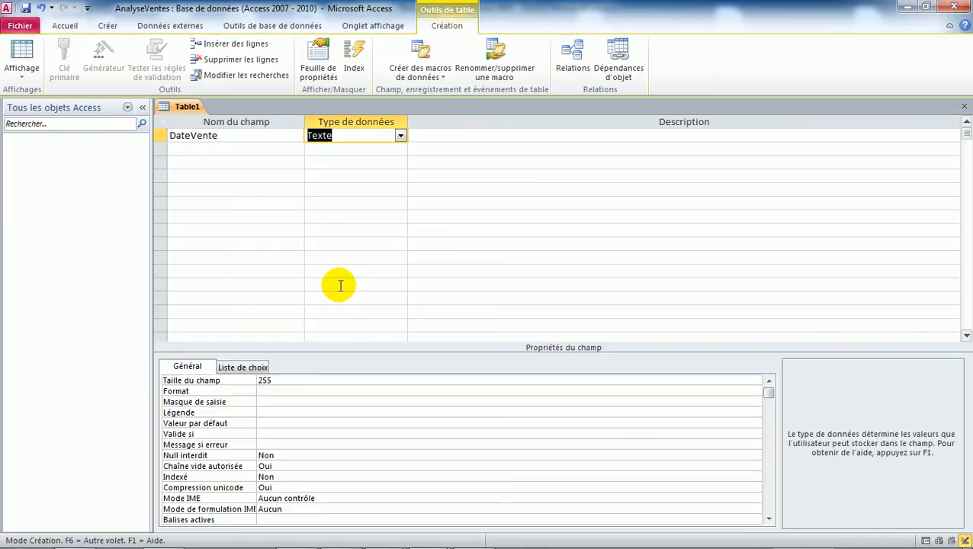
{"action": "left_click", "coordinate": [400, 135]}
{"action": "left_click", "coordinate": [352, 191]}
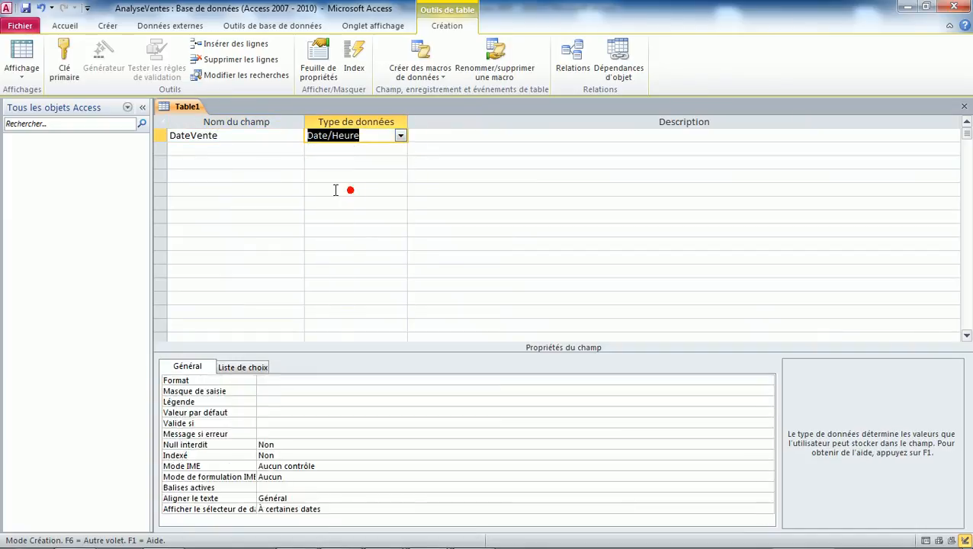
Add a NumEmp field of type Numérique, checking the employee number's definition in the design of Comptoir's Employés table.
{"action": "left_click", "coordinate": [216, 150]}
{"action": "type", "text": "NumEmp"}
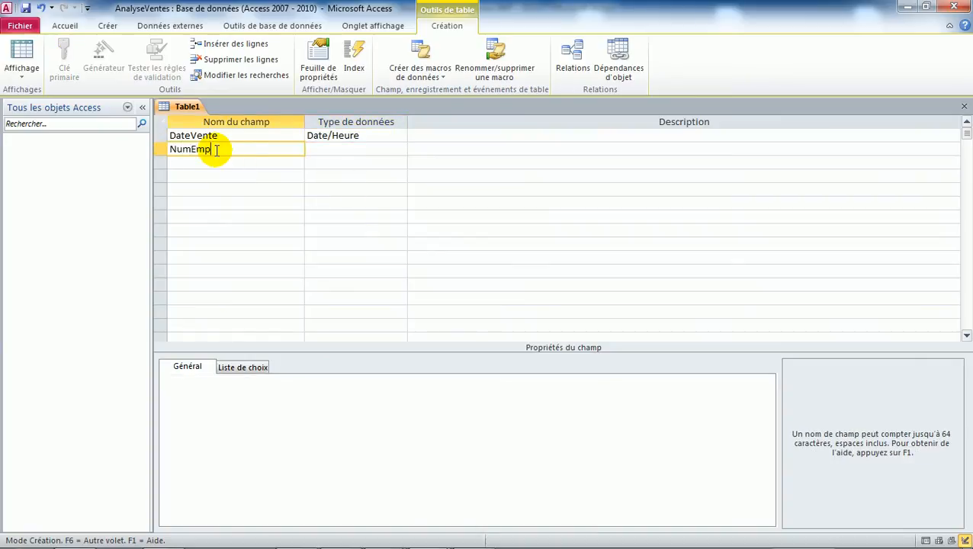
{"action": "left_click", "coordinate": [321, 148]}
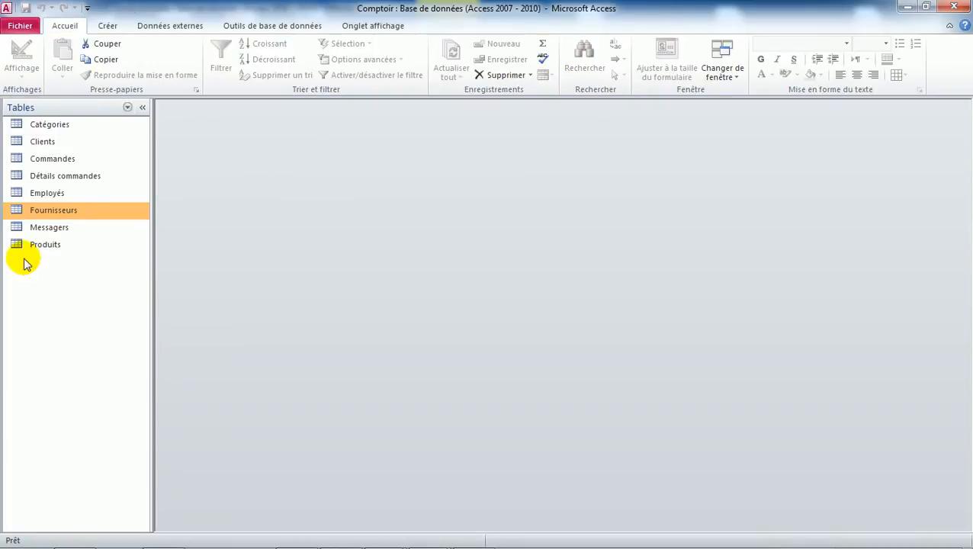
{"action": "left_click", "coordinate": [20, 196]}
{"action": "double_click", "coordinate": [20, 196]}
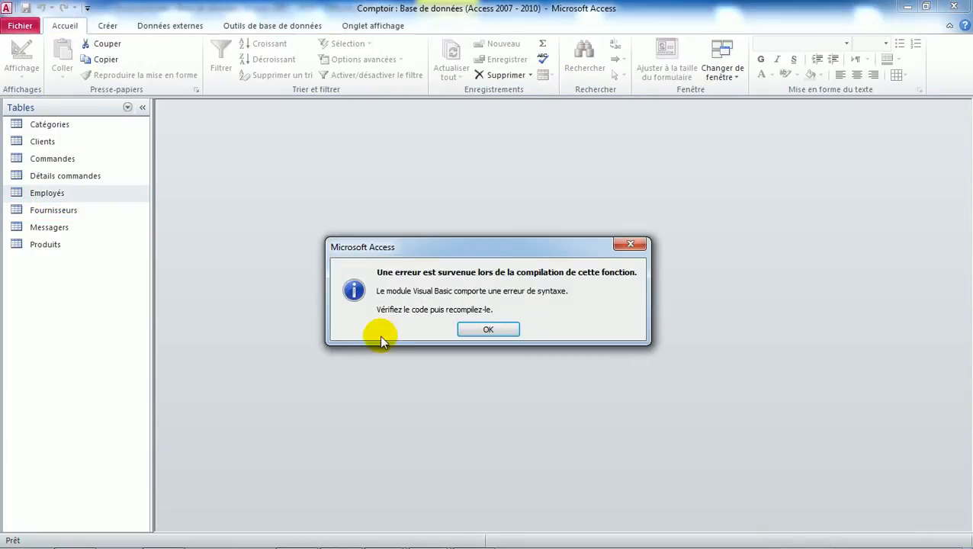
{"action": "left_click", "coordinate": [471, 329]}
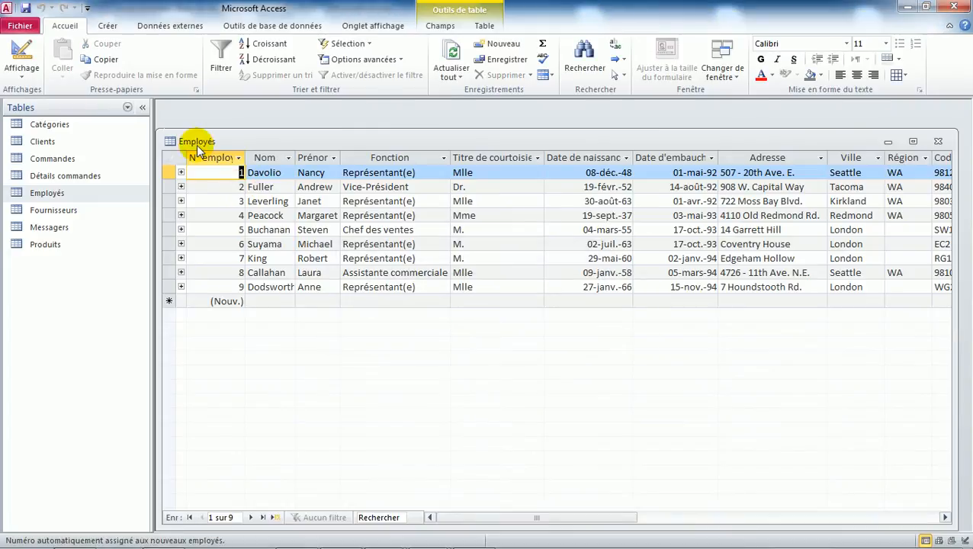
{"action": "left_click", "coordinate": [12, 77]}
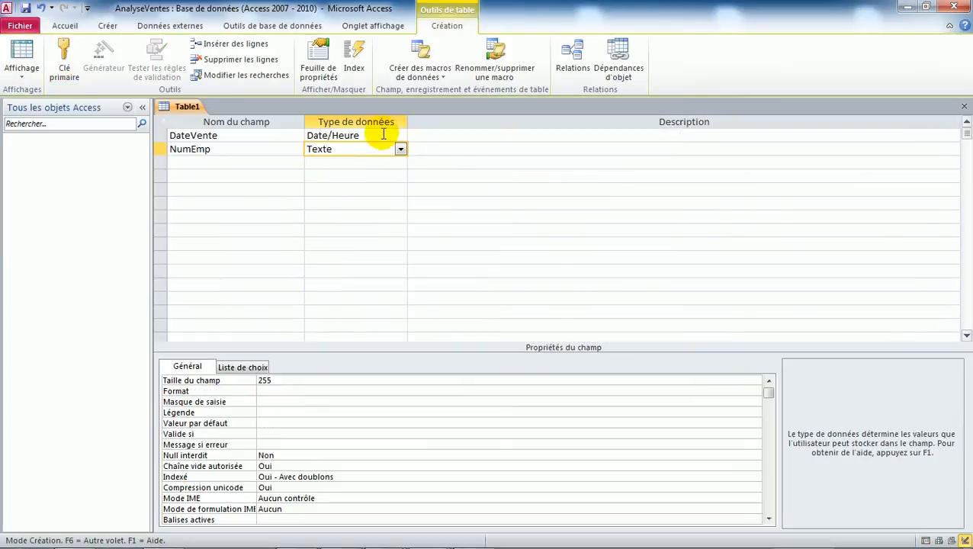
{"action": "left_click", "coordinate": [400, 150]}
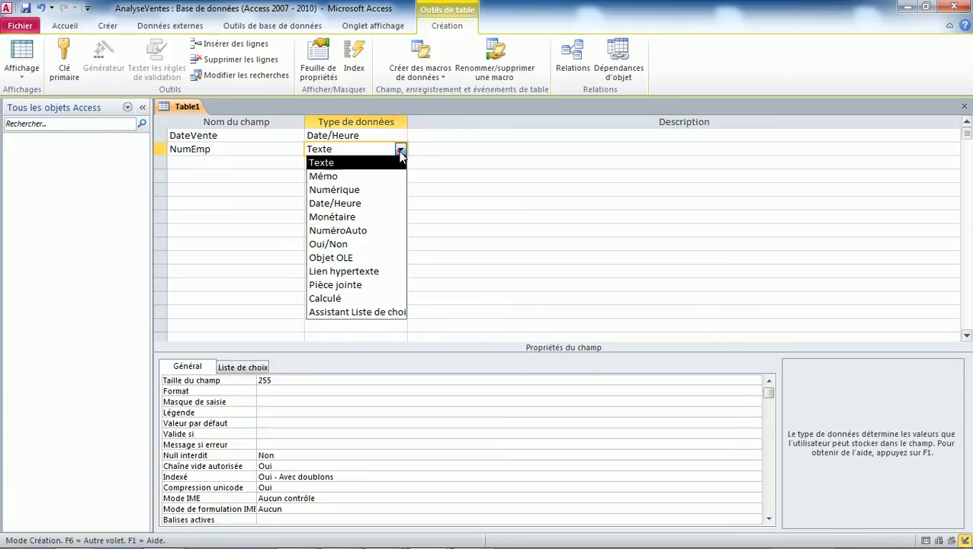
{"action": "left_click", "coordinate": [345, 190]}
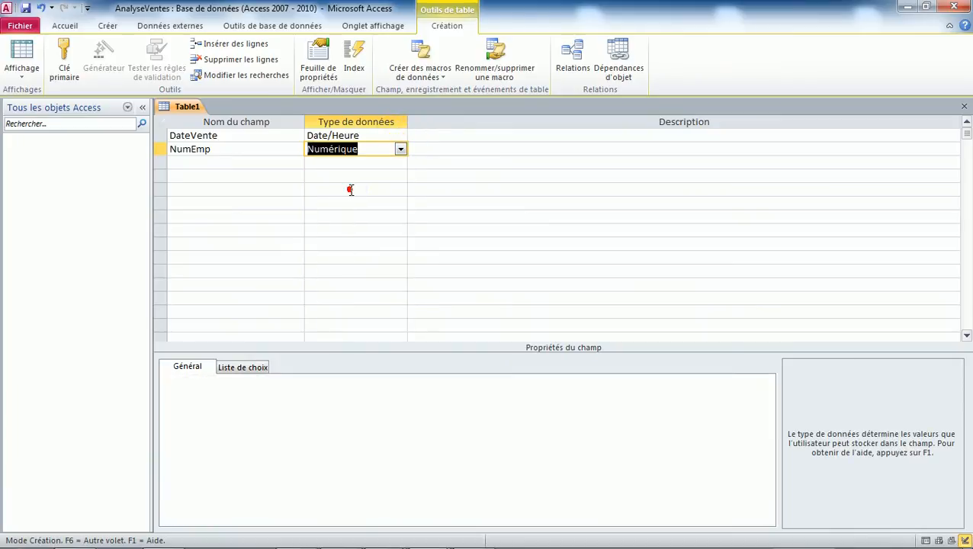
Add a CodeClient field of type Texte with field size 5, checking the client code's definition in Comptoir's Clients table.
{"action": "left_click", "coordinate": [176, 163]}
{"action": "type", "text": "Co"}
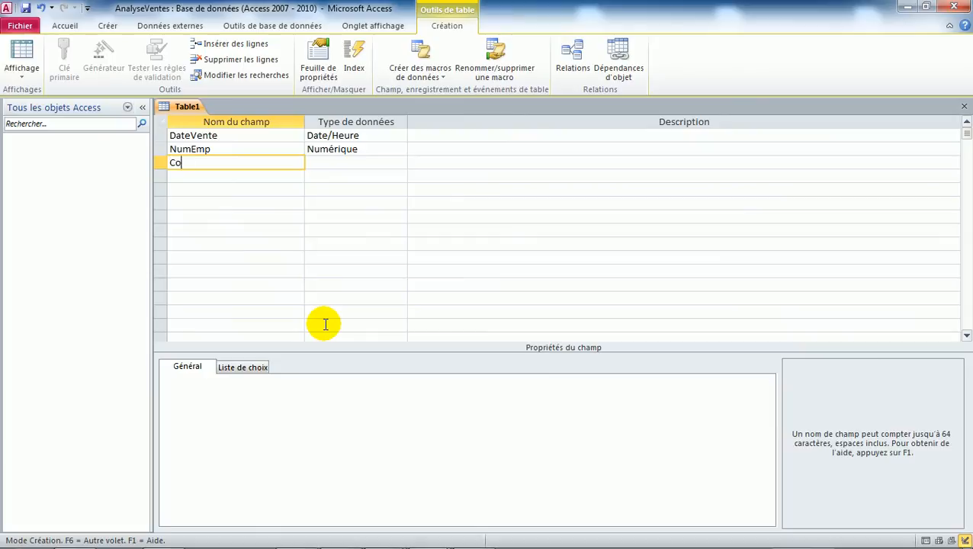
{"action": "type", "text": "deClient"}
{"action": "left_click", "coordinate": [348, 163]}
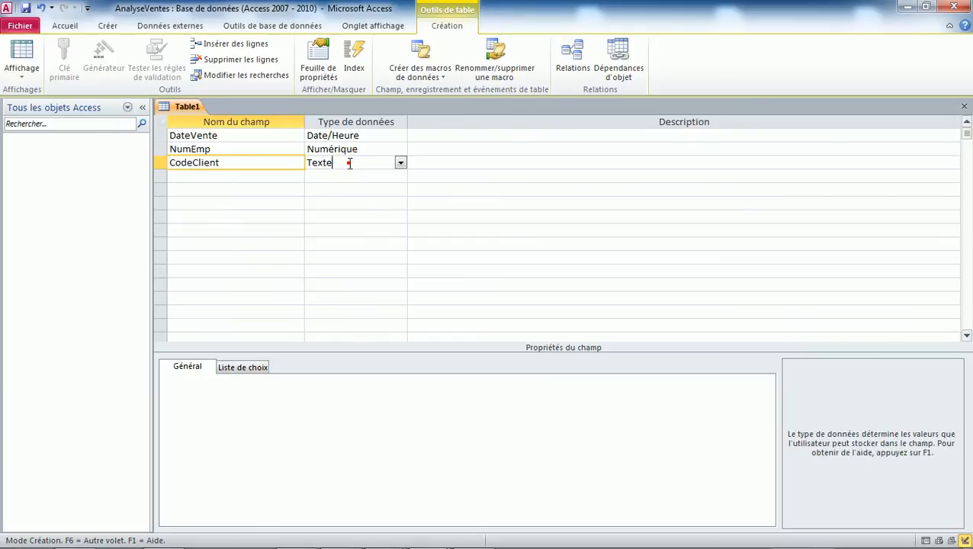
{"action": "key", "text": "alt+Tab"}
{"action": "double_click", "coordinate": [43, 142]}
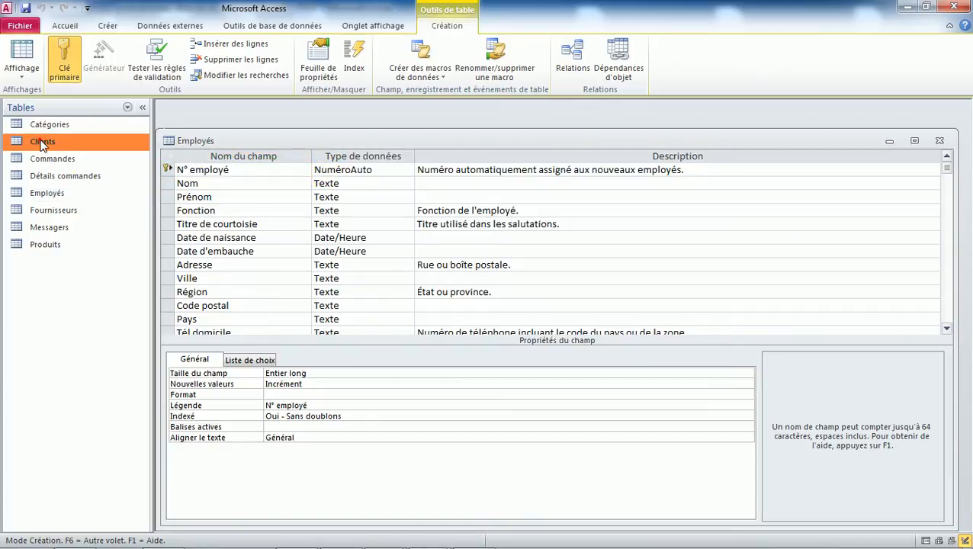
{"action": "left_click", "coordinate": [22, 52]}
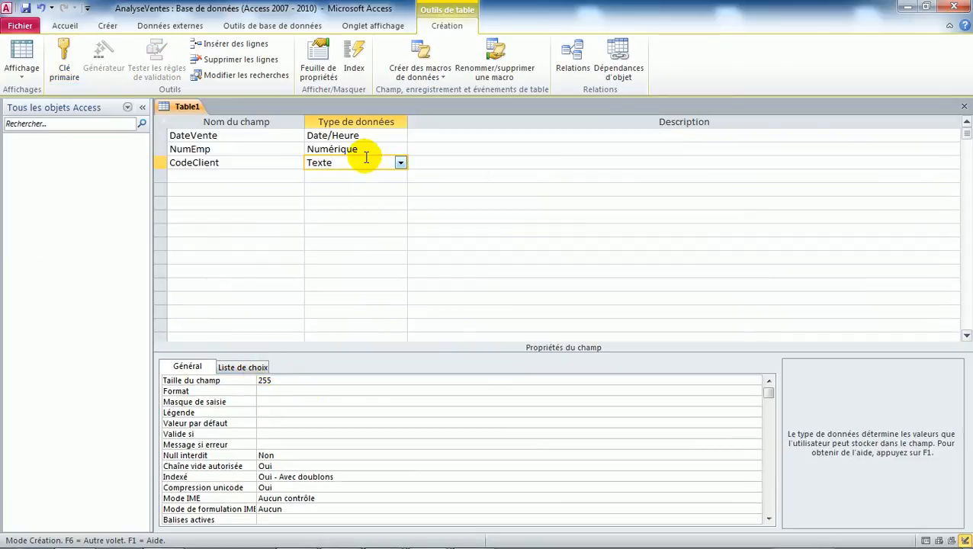
{"action": "double_click", "coordinate": [264, 380]}
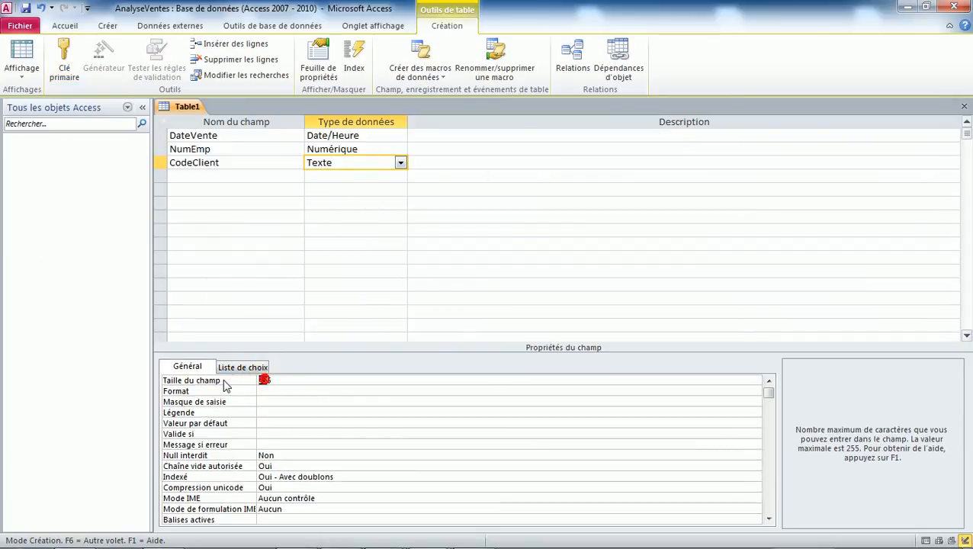
{"action": "type", "text": "5"}
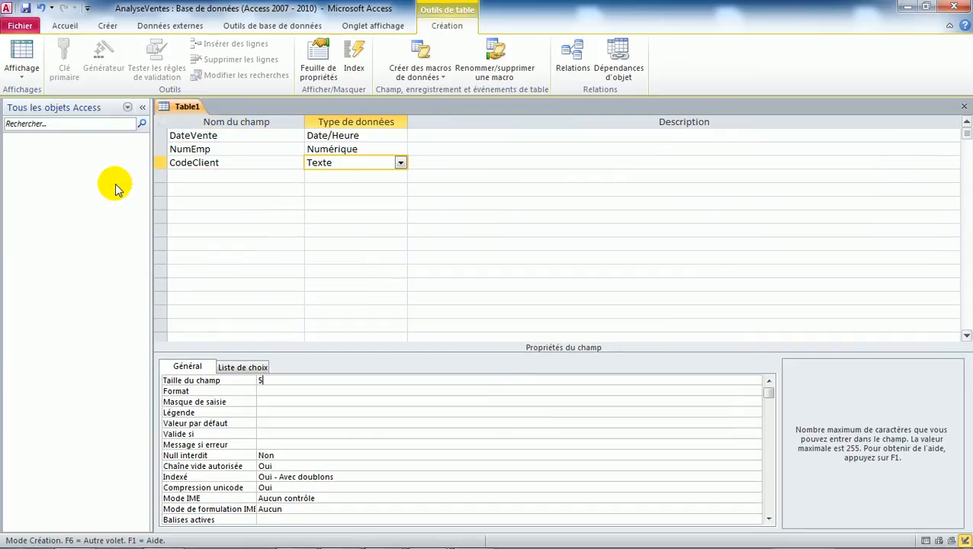
Add a RefProduit field of type Numérique, checking the product reference's definition in the design of Comptoir's Produits table.
{"action": "left_click", "coordinate": [192, 177]}
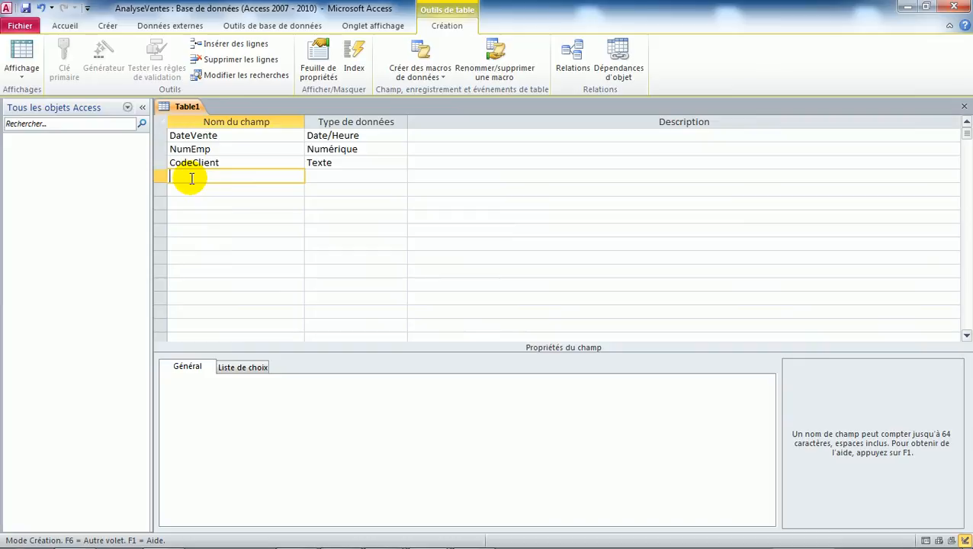
{"action": "type", "text": "RefProduit"}
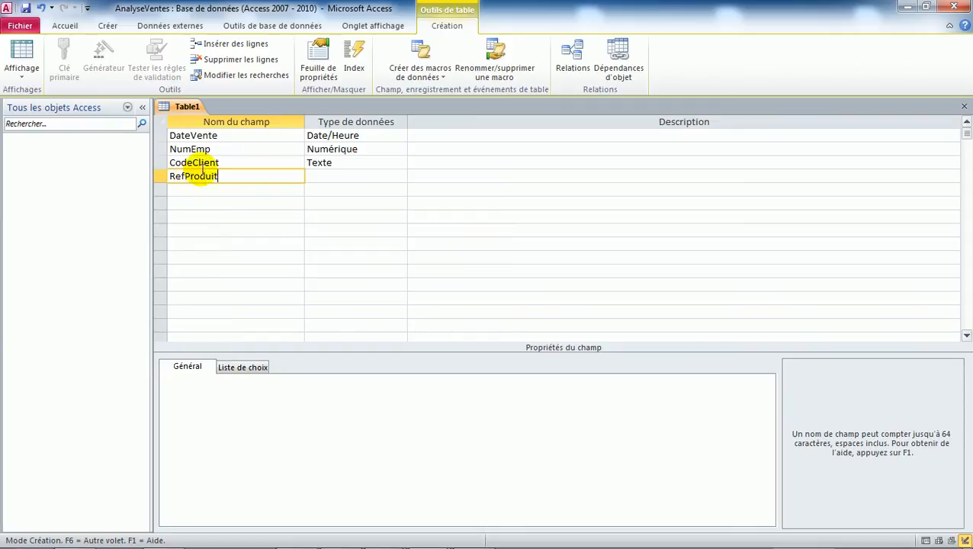
{"action": "left_click", "coordinate": [336, 178]}
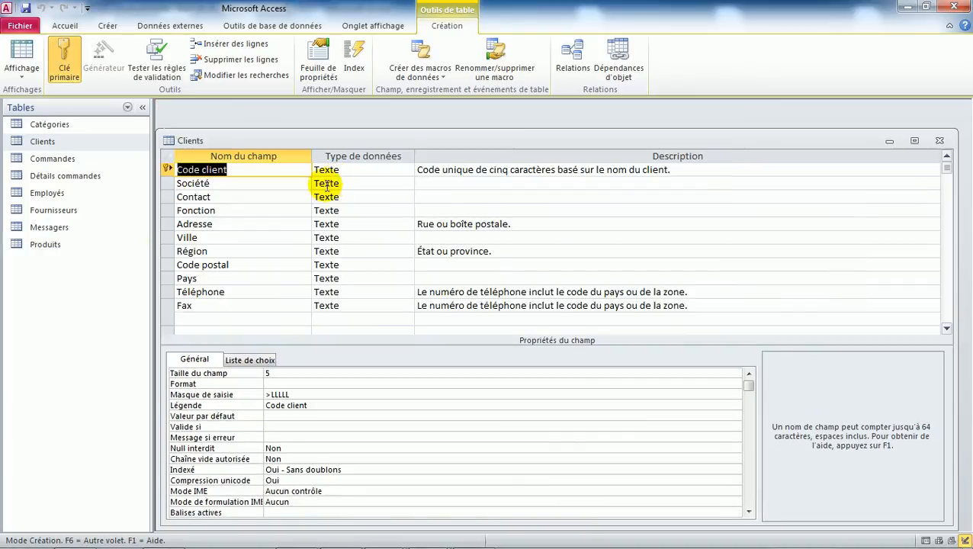
{"action": "double_click", "coordinate": [35, 244]}
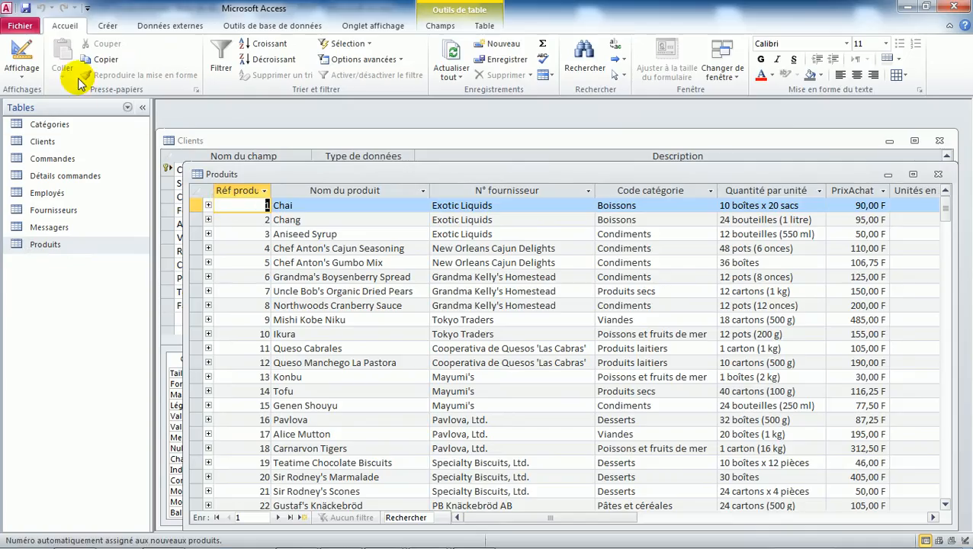
{"action": "left_click", "coordinate": [22, 61]}
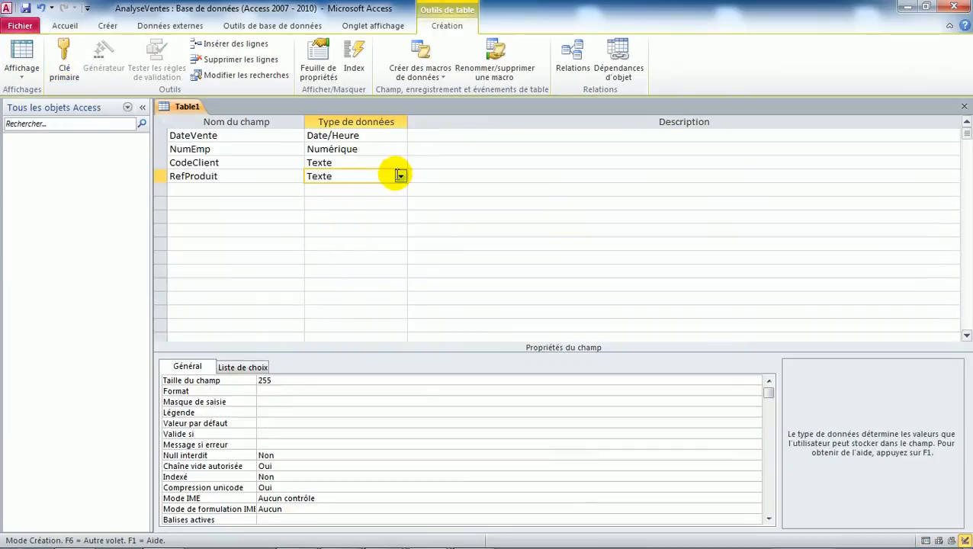
{"action": "left_click", "coordinate": [400, 176]}
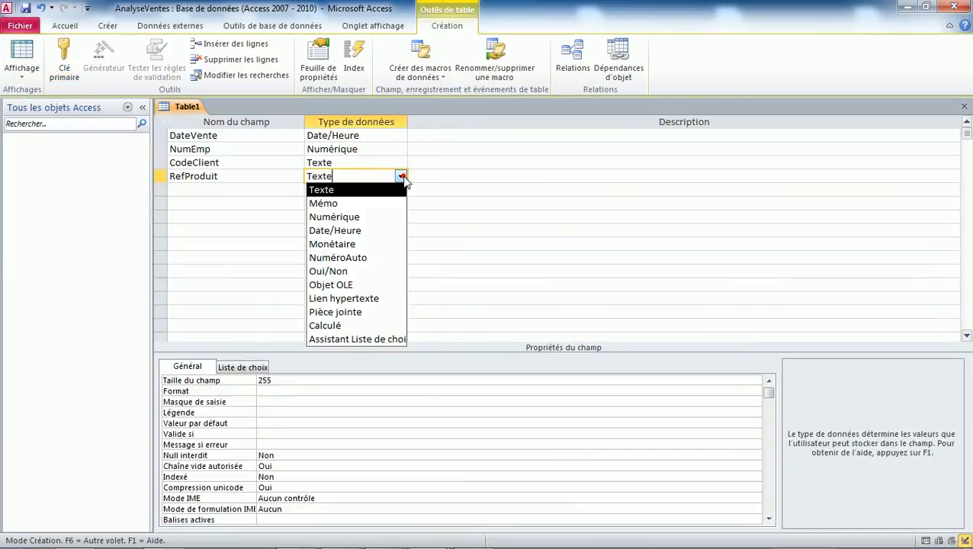
{"action": "left_click", "coordinate": [357, 217]}
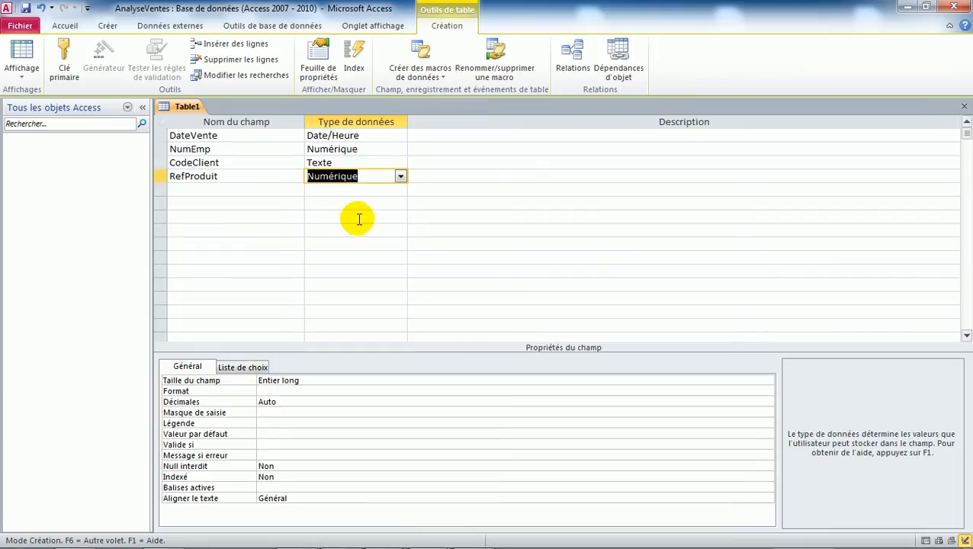
Add a Qté field of type Numérique below RefProduit.
{"action": "left_click", "coordinate": [183, 190]}
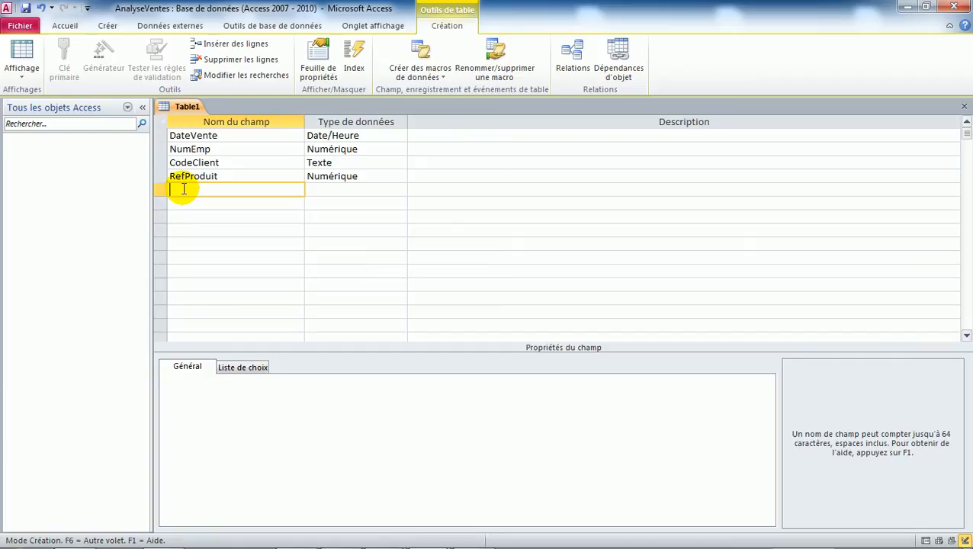
{"action": "type", "text": "Qté"}
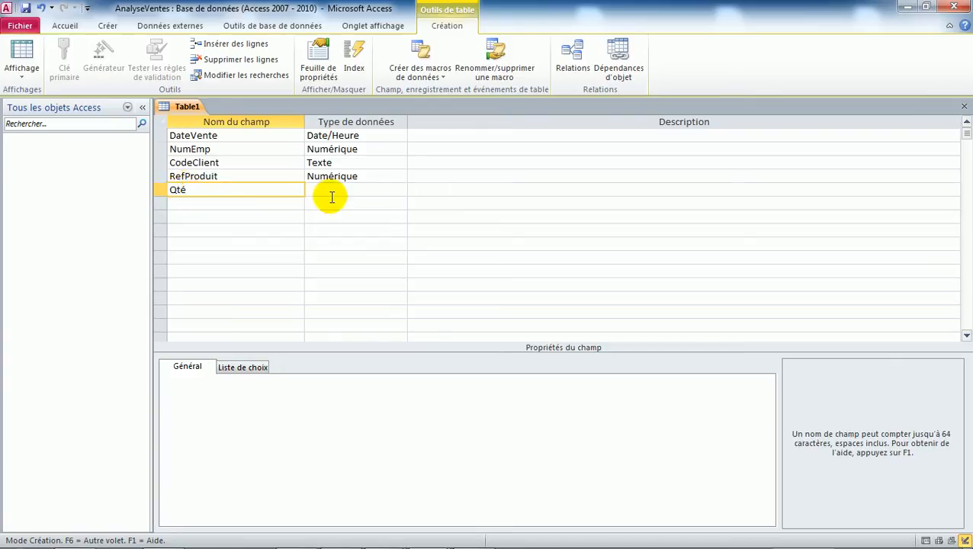
{"action": "left_click", "coordinate": [347, 192]}
{"action": "left_click", "coordinate": [401, 189]}
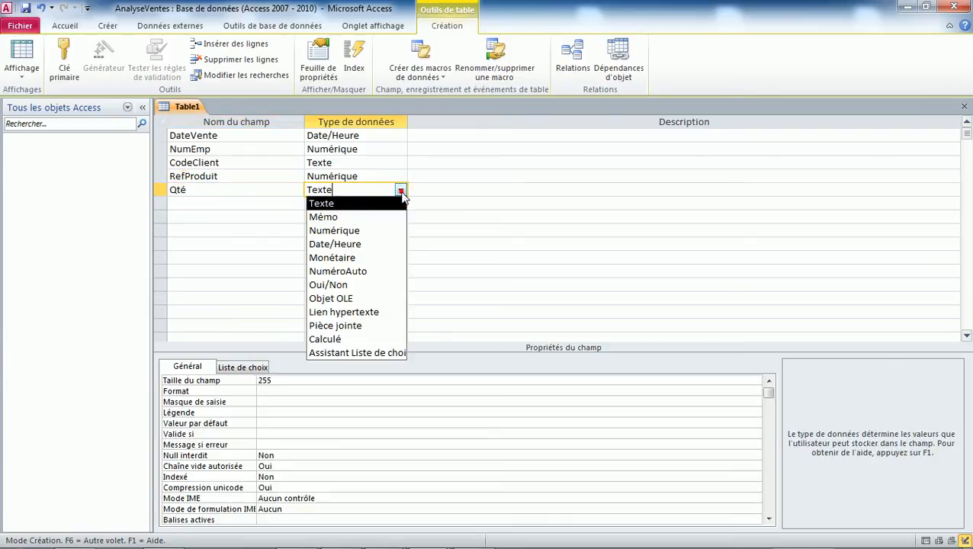
{"action": "left_click", "coordinate": [336, 231]}
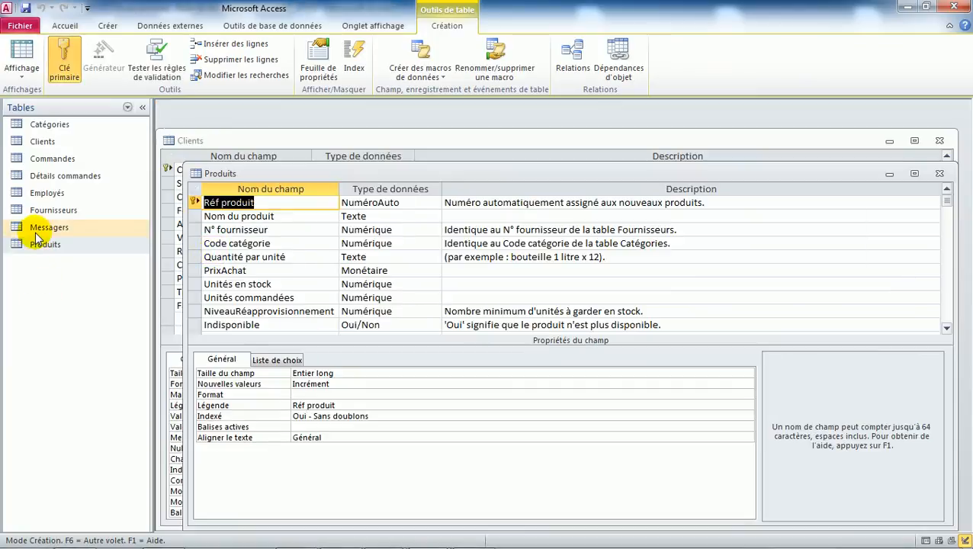
Examine the Quantité field's properties in the design of Comptoir's Détails commandes table.
{"action": "left_click", "coordinate": [67, 178]}
{"action": "double_click", "coordinate": [67, 180]}
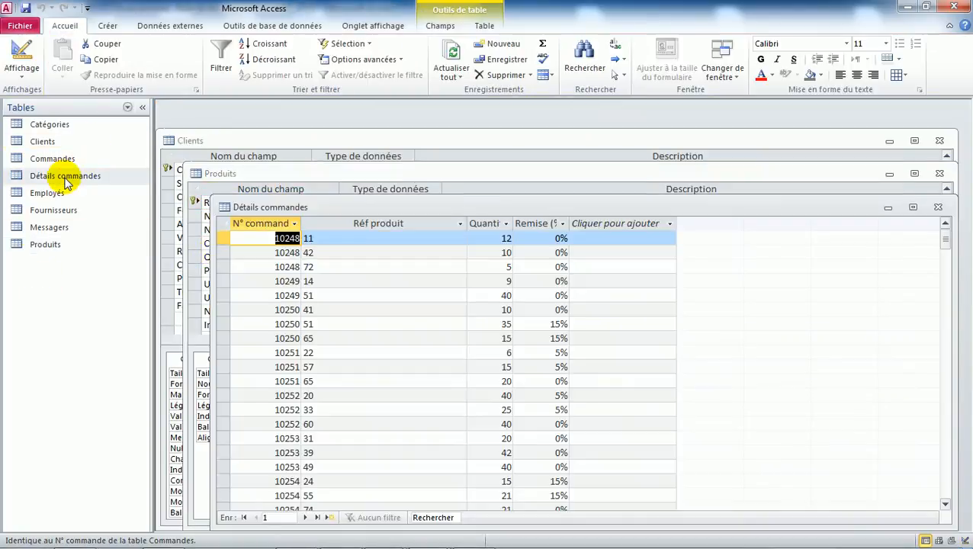
{"action": "left_click", "coordinate": [484, 224]}
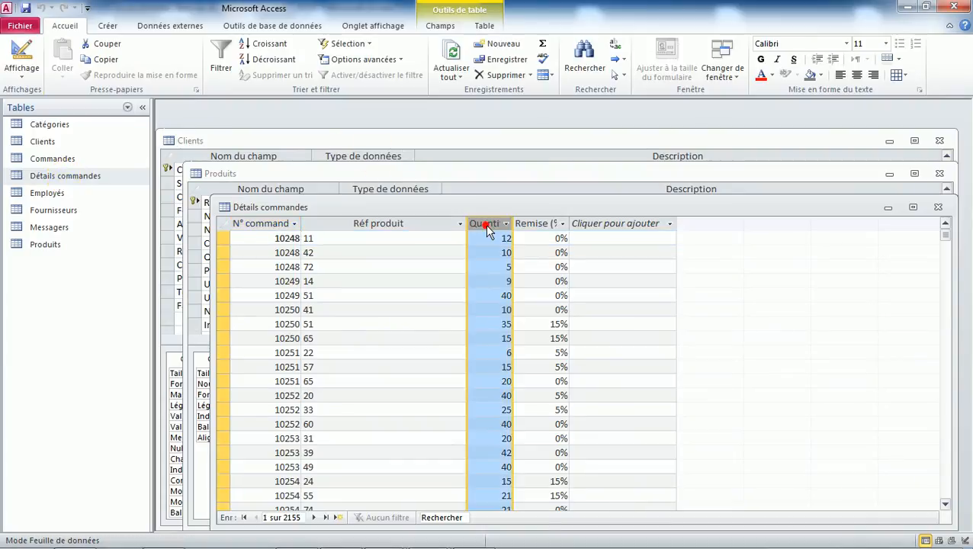
{"action": "left_click", "coordinate": [23, 70]}
{"action": "left_click", "coordinate": [48, 196]}
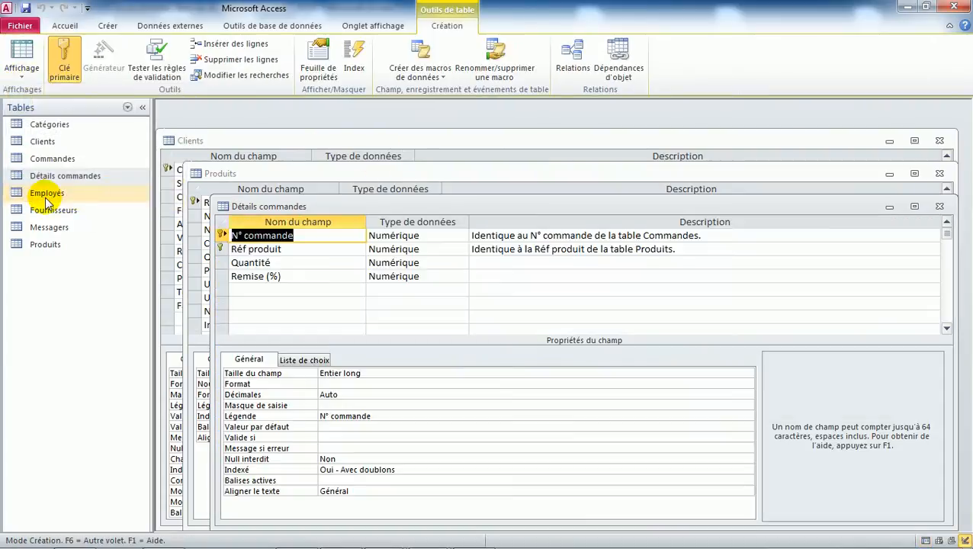
{"action": "left_click", "coordinate": [291, 263]}
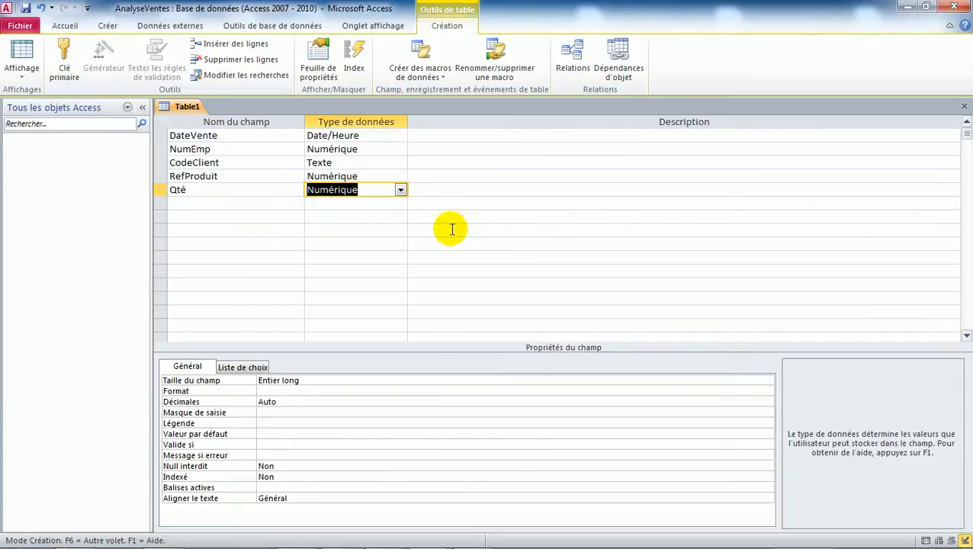
Set the Qté field's size to Entier and compare it with Comptoir's Quantité field.
{"action": "left_click", "coordinate": [306, 379]}
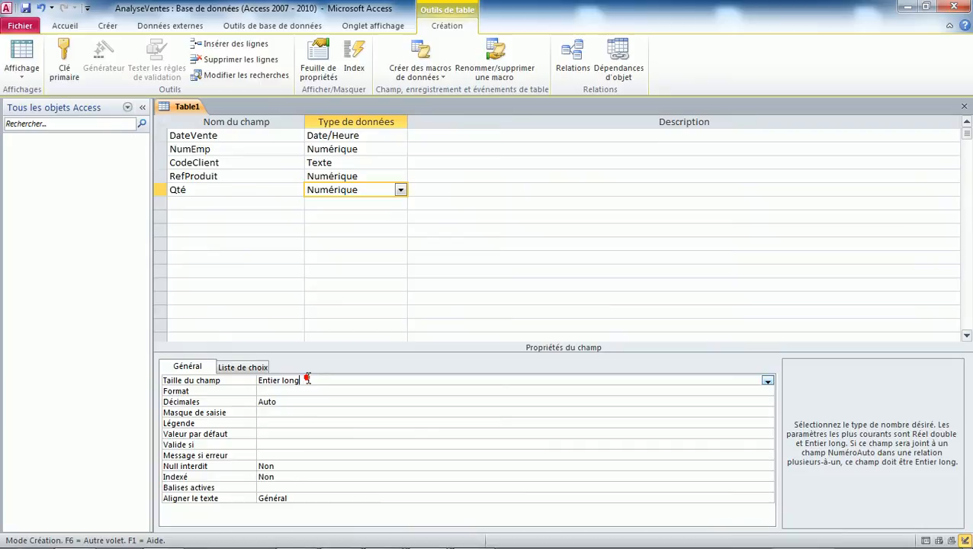
{"action": "left_click", "coordinate": [767, 380]}
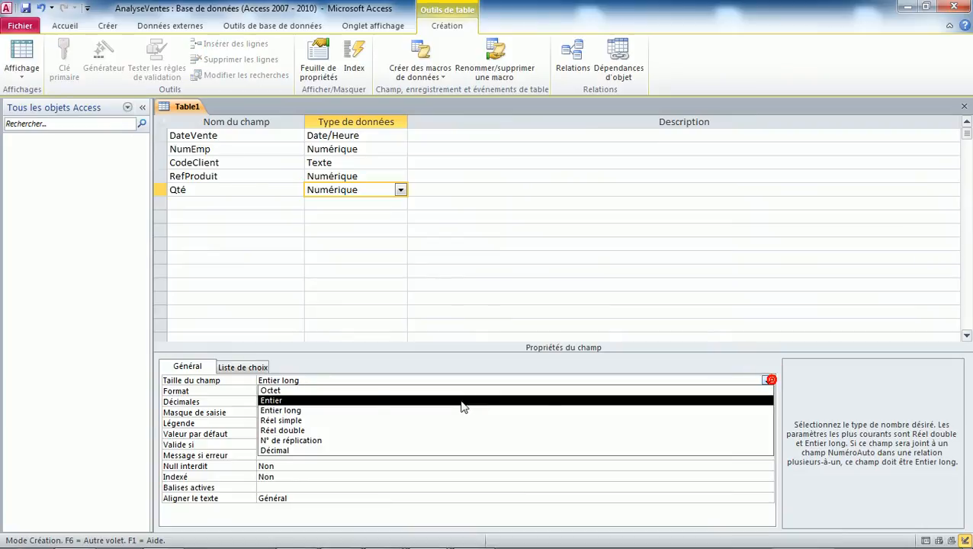
{"action": "left_click", "coordinate": [340, 402]}
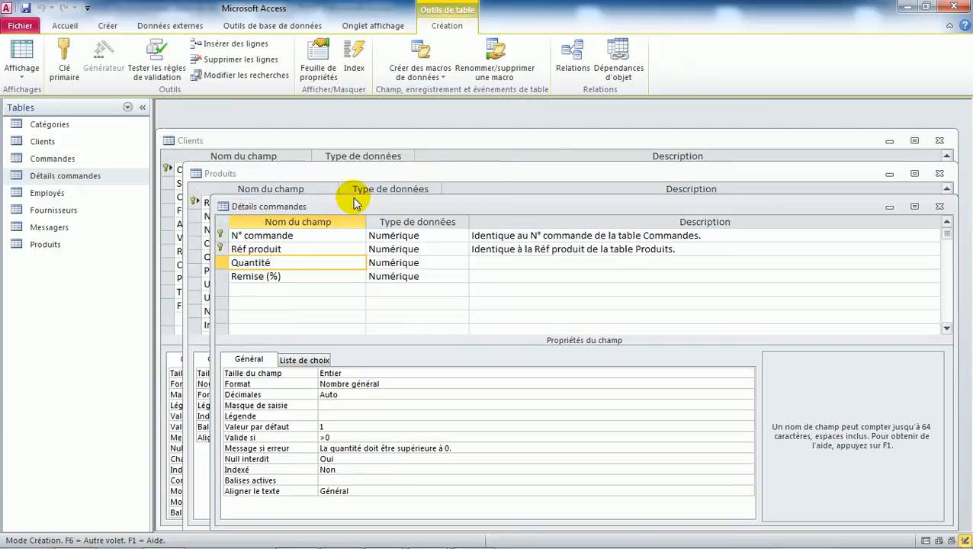
{"action": "key", "text": "alt"}
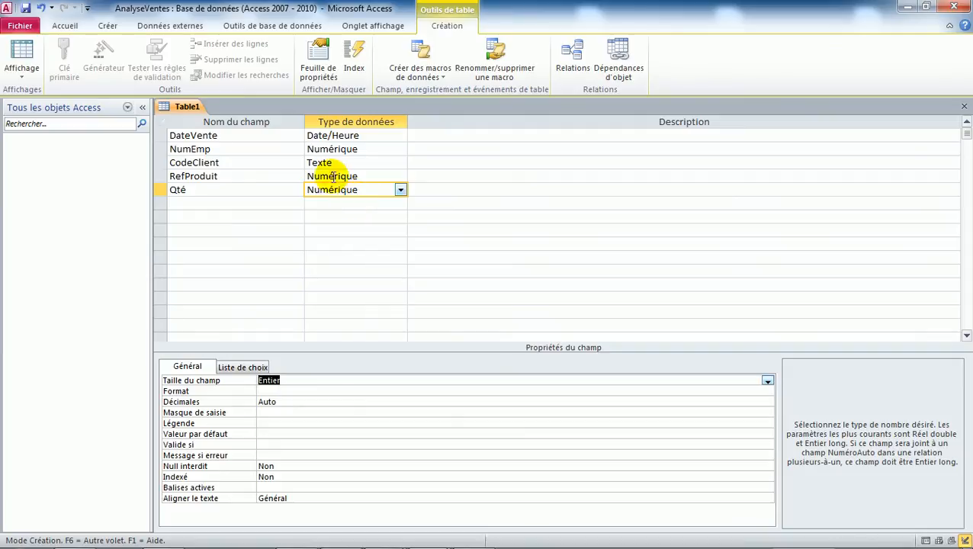
Review the field properties of NumEmp, CodeClient and RefProduit in the new table.
{"action": "left_click", "coordinate": [366, 152]}
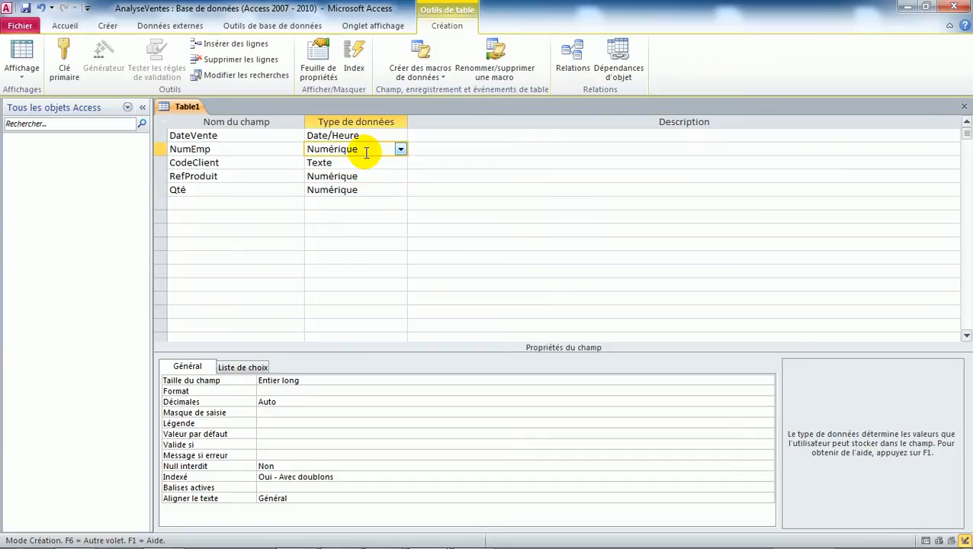
{"action": "left_click", "coordinate": [346, 162]}
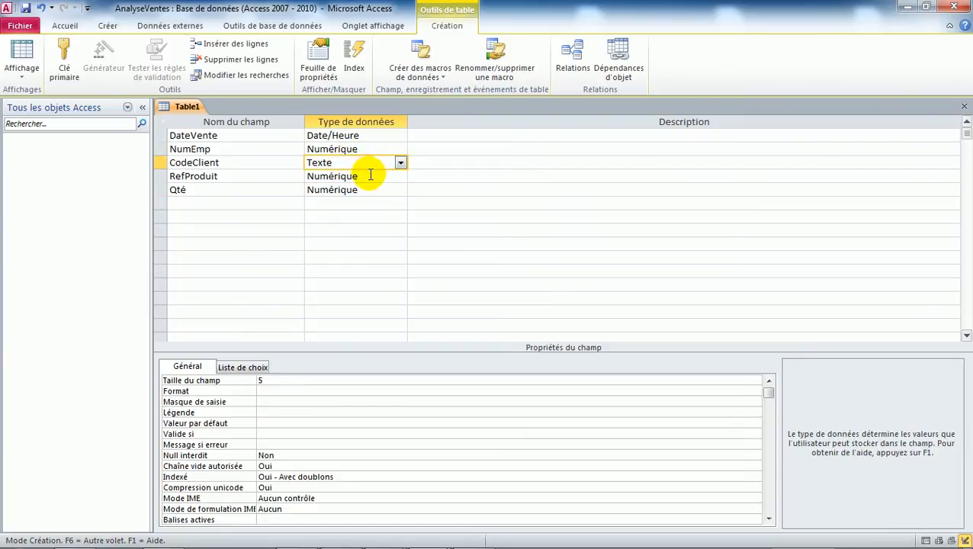
{"action": "left_click", "coordinate": [369, 176]}
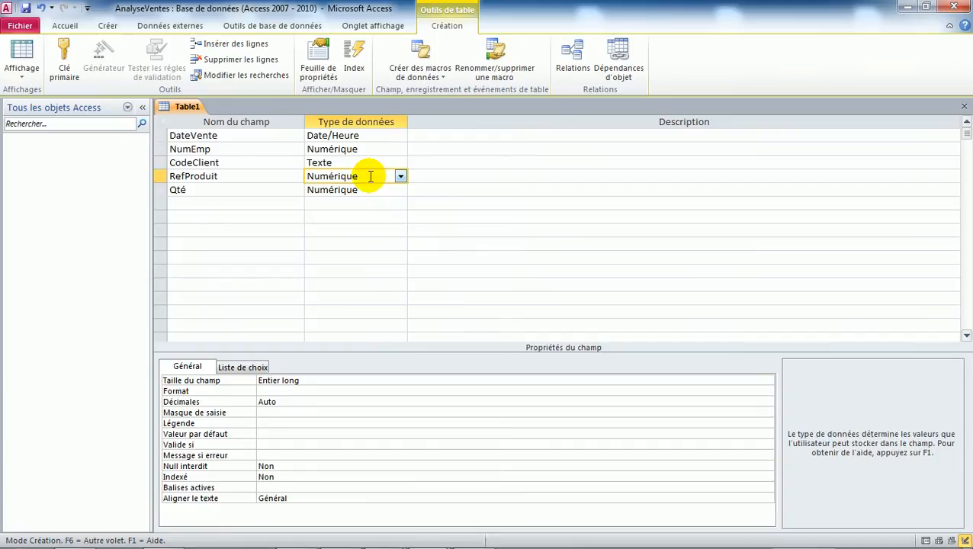
Set DateVente, NumEmp, CodeClient and RefProduit together as the table's composite primary key.
{"action": "left_click", "coordinate": [367, 193]}
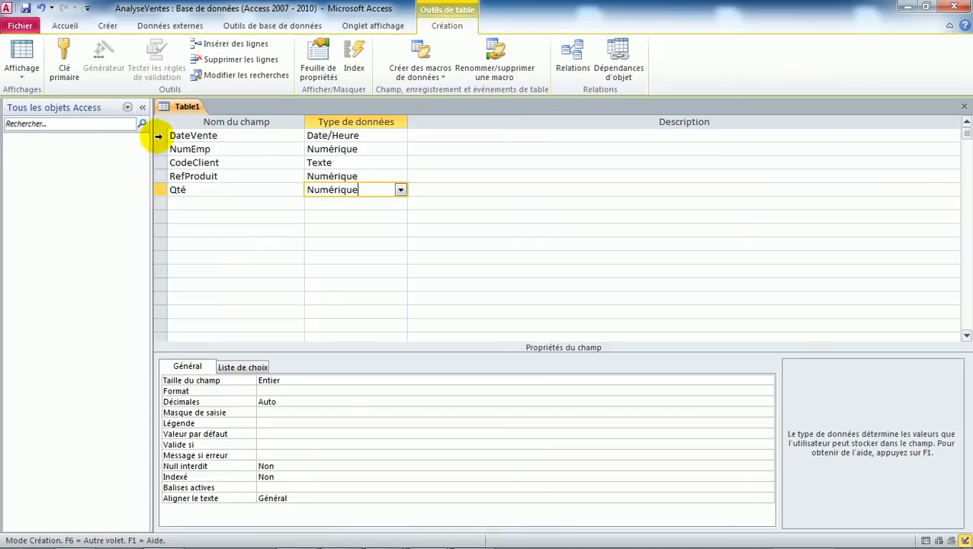
{"action": "left_click_drag", "start_coordinate": [155, 135], "coordinate": [157, 180]}
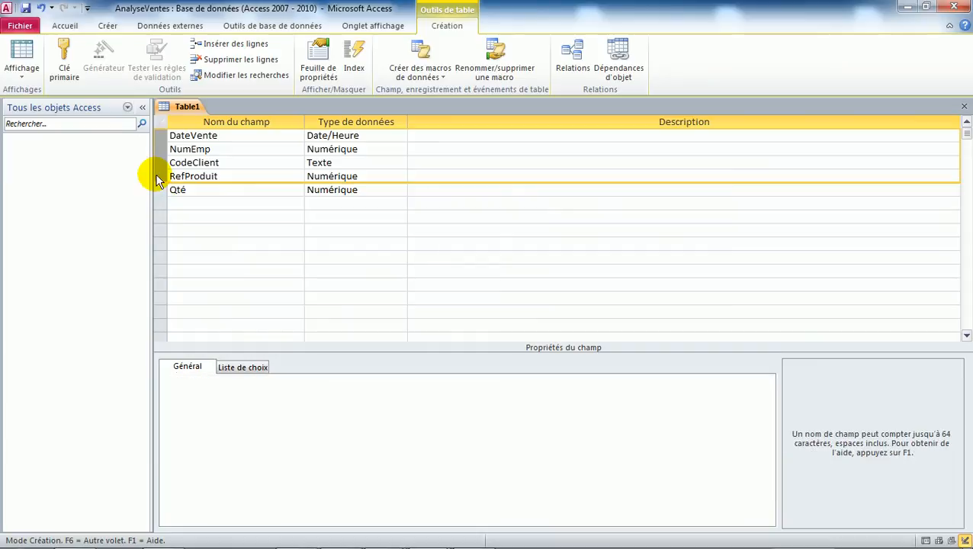
{"action": "left_click", "coordinate": [69, 59]}
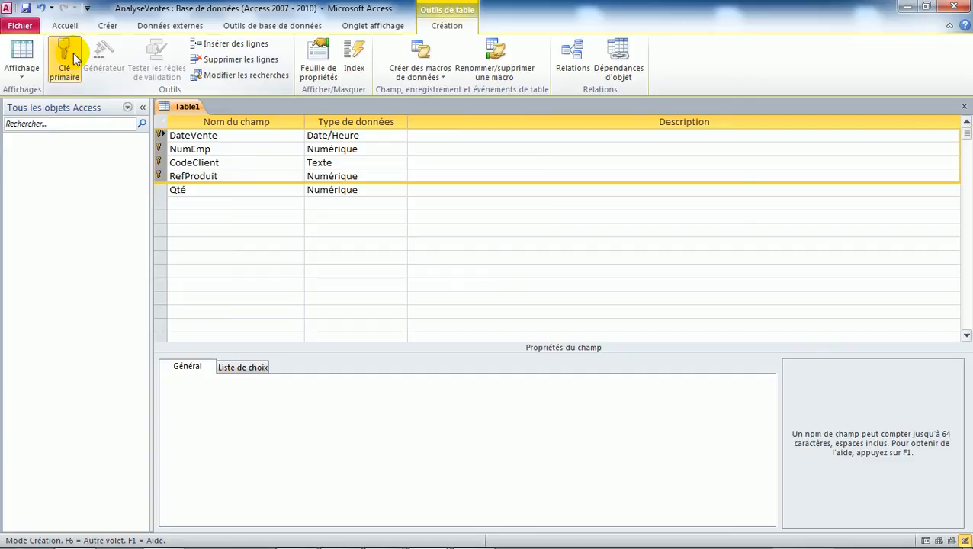
Save the table under the name Fait Qte and close its design.
{"action": "left_click", "coordinate": [26, 9]}
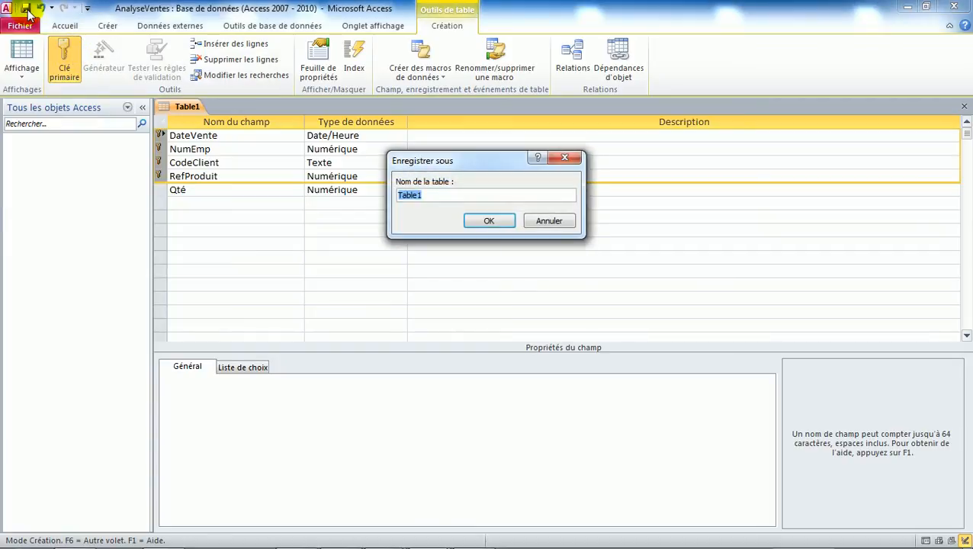
{"action": "type", "text": "Fait"}
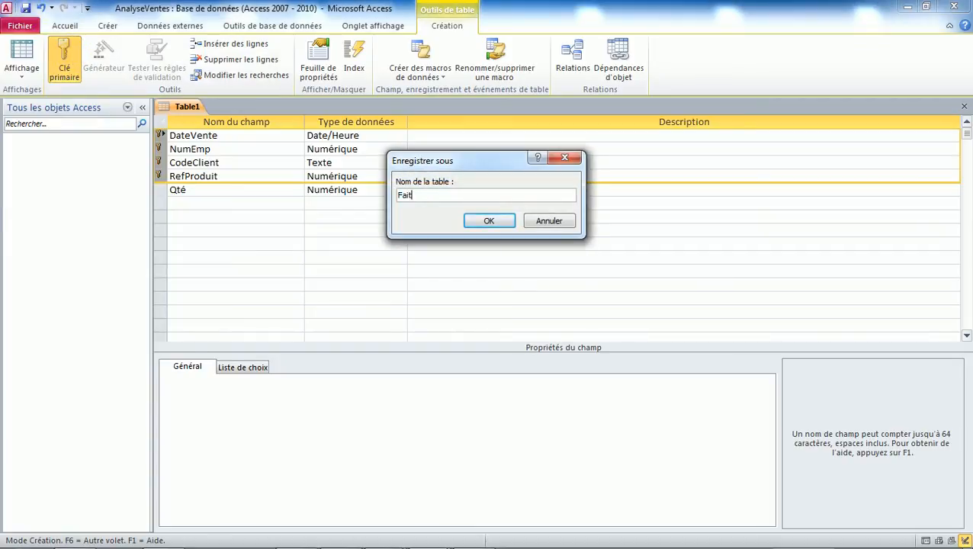
{"action": "type", "text": " Qte"}
{"action": "key", "text": "Return"}
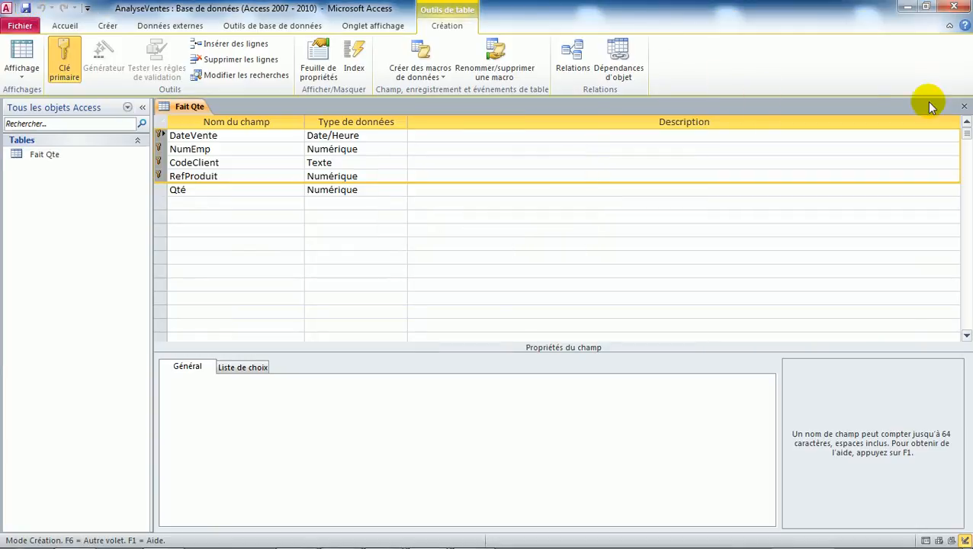
{"action": "left_click", "coordinate": [964, 106]}
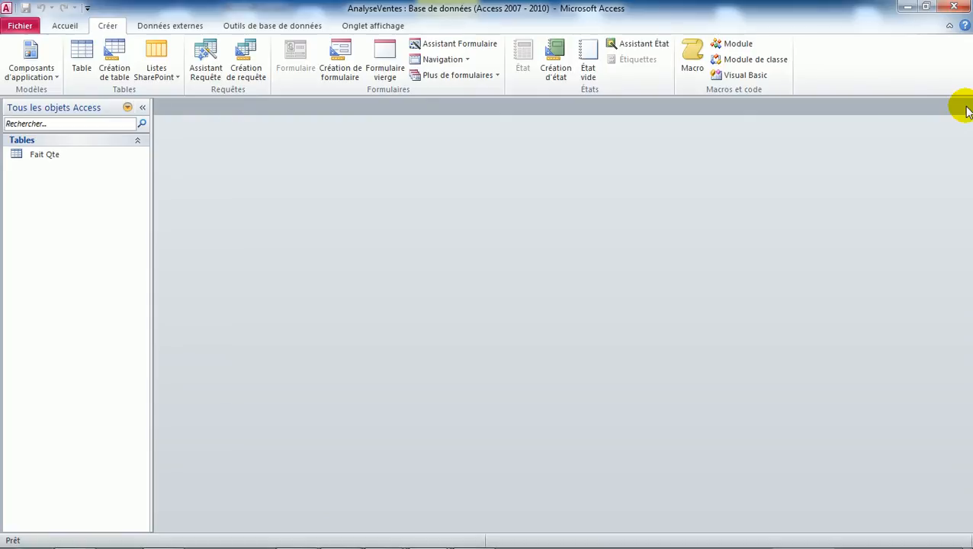
Reopen the Fait Qte table's design, check it against Comptoir's Détails commandes table, and close it.
{"action": "left_click", "coordinate": [34, 161]}
{"action": "right_click", "coordinate": [34, 157]}
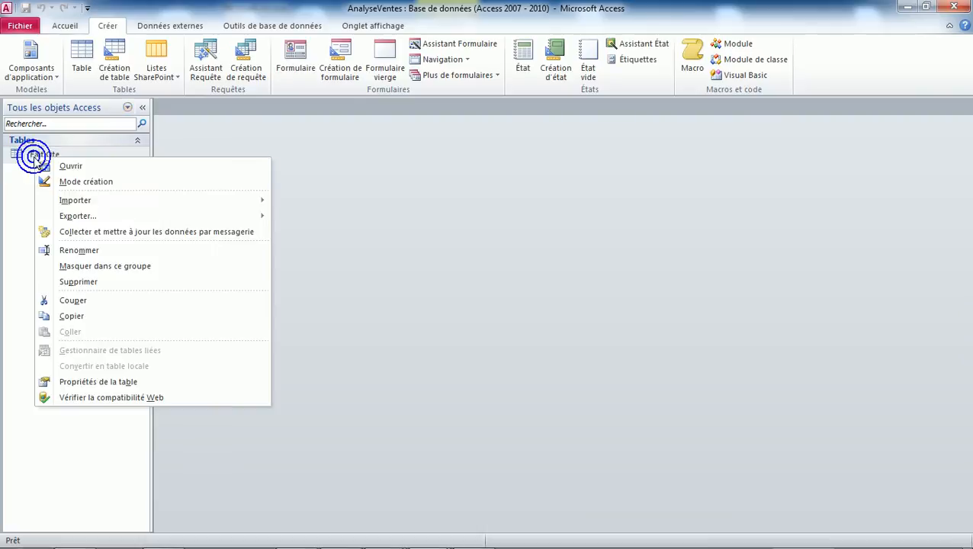
{"action": "left_click", "coordinate": [96, 185]}
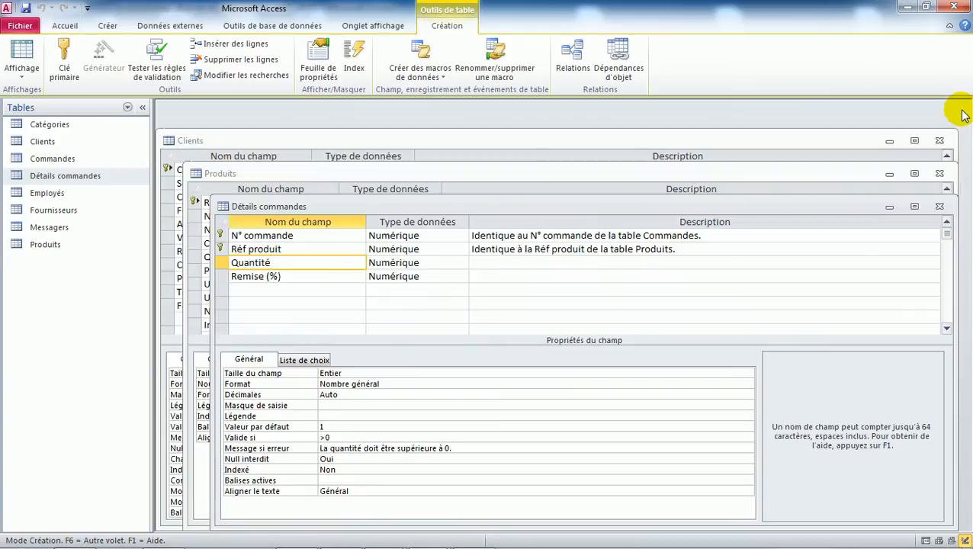
{"action": "key", "text": "alt+Tab"}
{"action": "key", "text": "alt+Tab"}
{"action": "key", "text": "alt+Tab"}
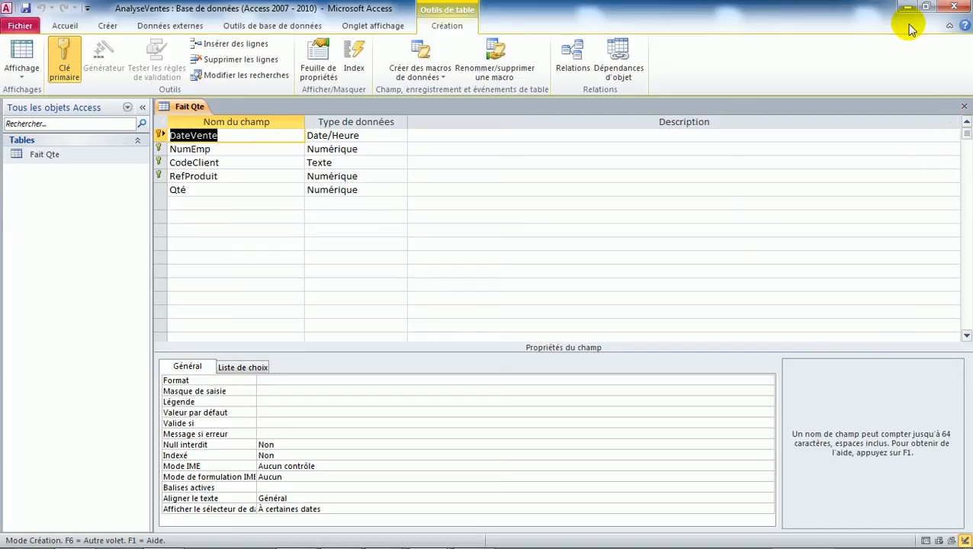
{"action": "left_click", "coordinate": [271, 189]}
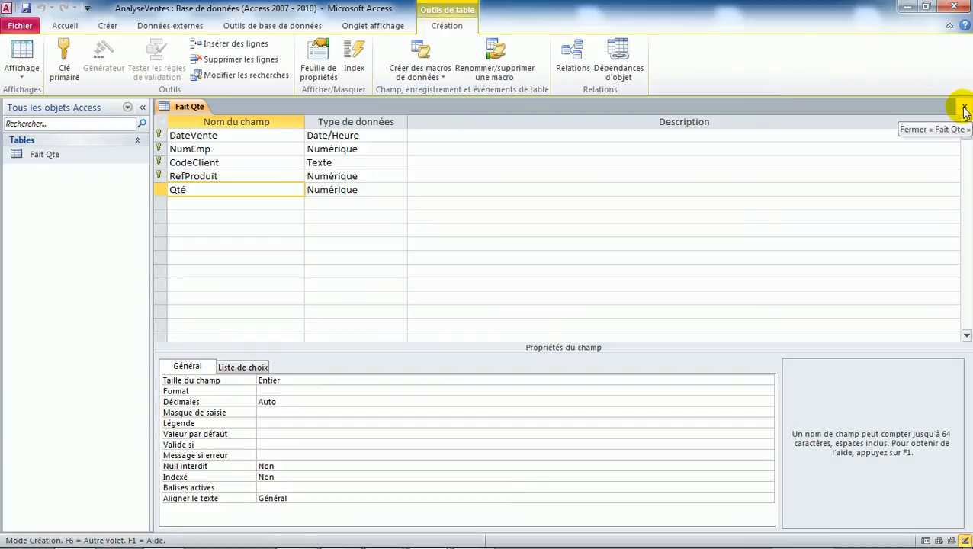
{"action": "left_click", "coordinate": [965, 109]}
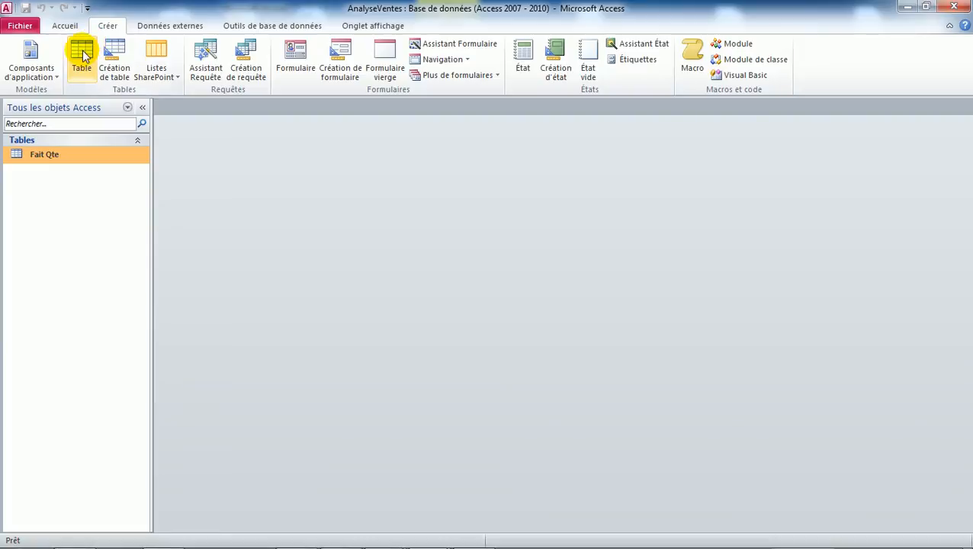
Create a new table in design view with a DateVente field of type Date/Heure.
{"action": "left_click", "coordinate": [122, 59]}
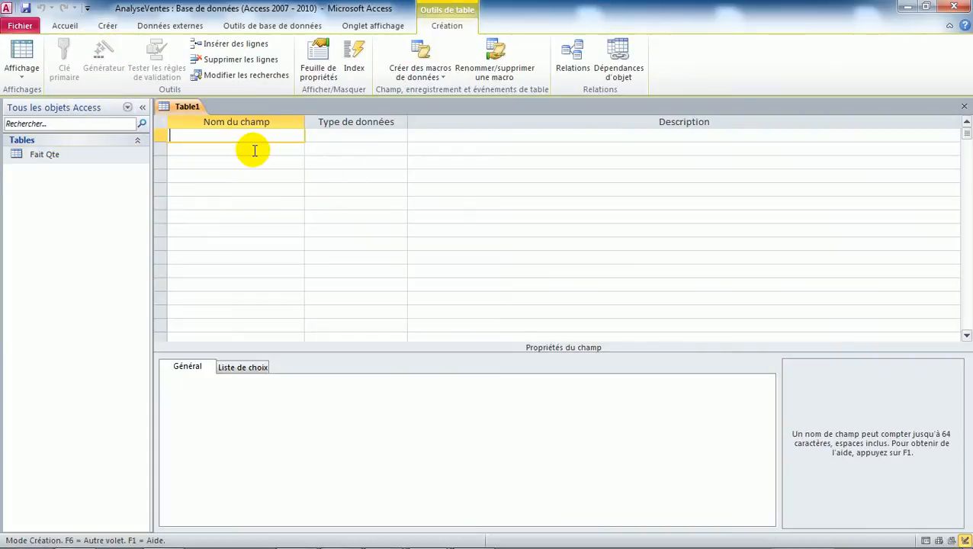
{"action": "type", "text": "DateVente"}
{"action": "left_click", "coordinate": [335, 137]}
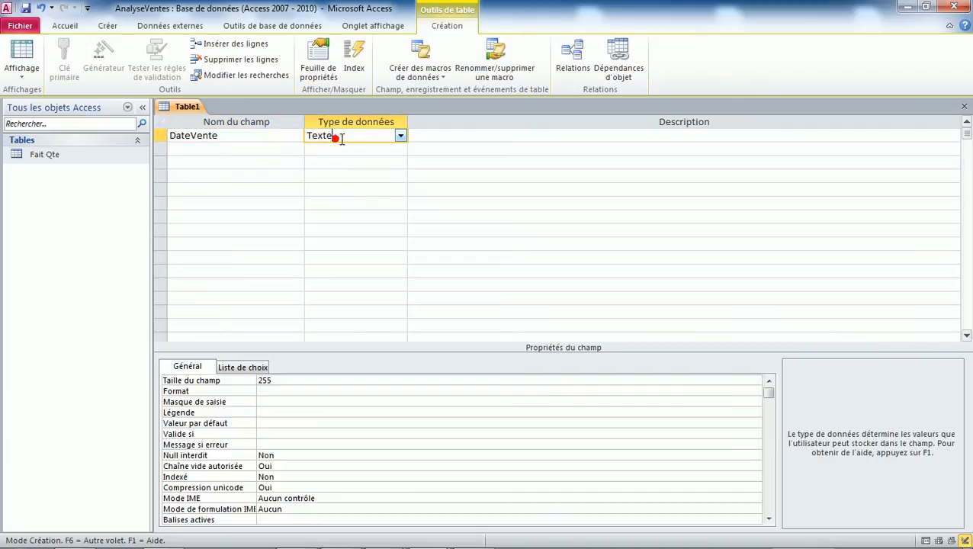
{"action": "left_click", "coordinate": [402, 138]}
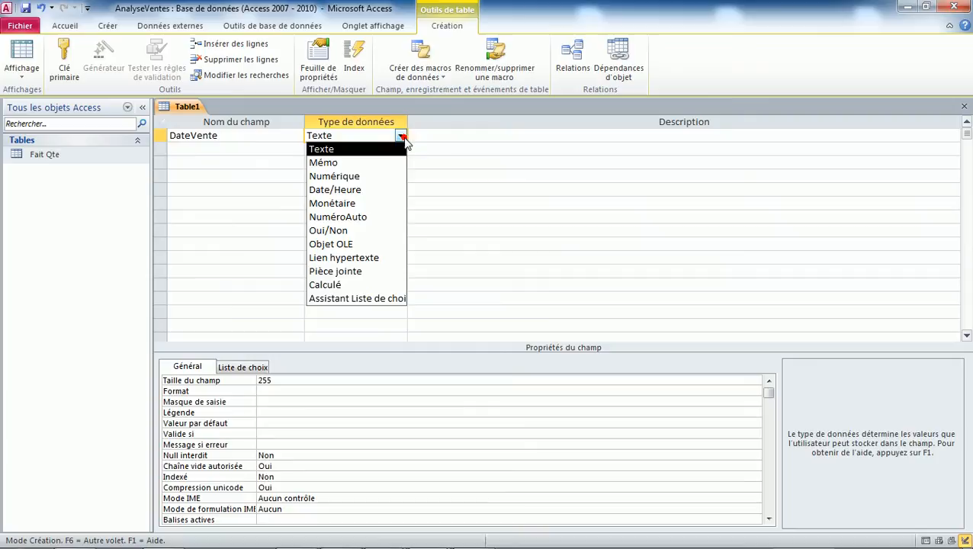
{"action": "left_click", "coordinate": [358, 190]}
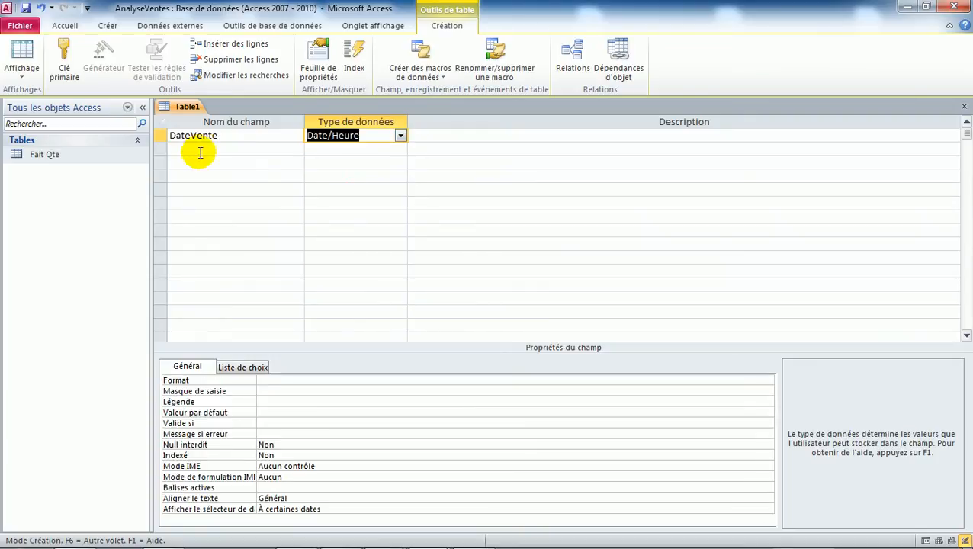
Add a NumJour field of type Numérique below DateVente.
{"action": "left_click", "coordinate": [200, 152]}
{"action": "type", "text": "Jour"}
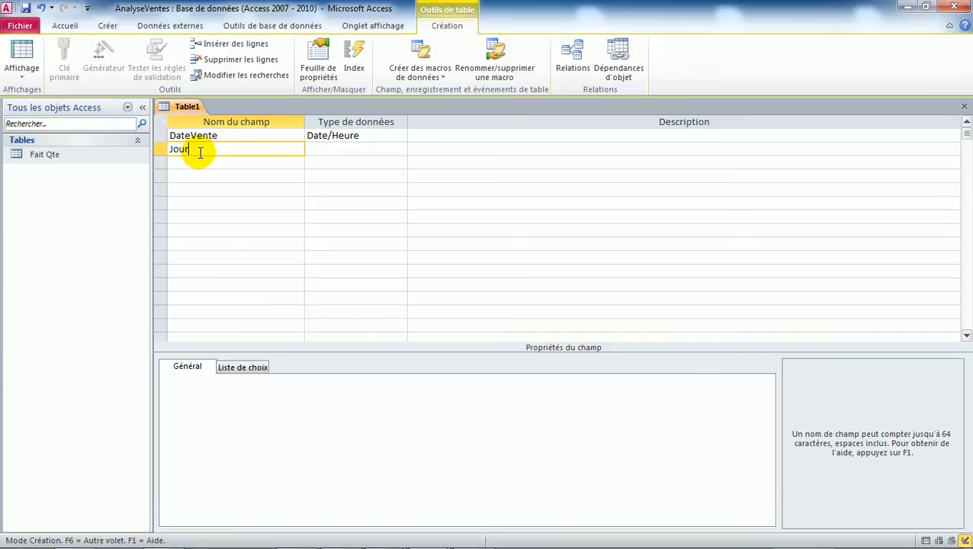
{"action": "left_click", "coordinate": [320, 149]}
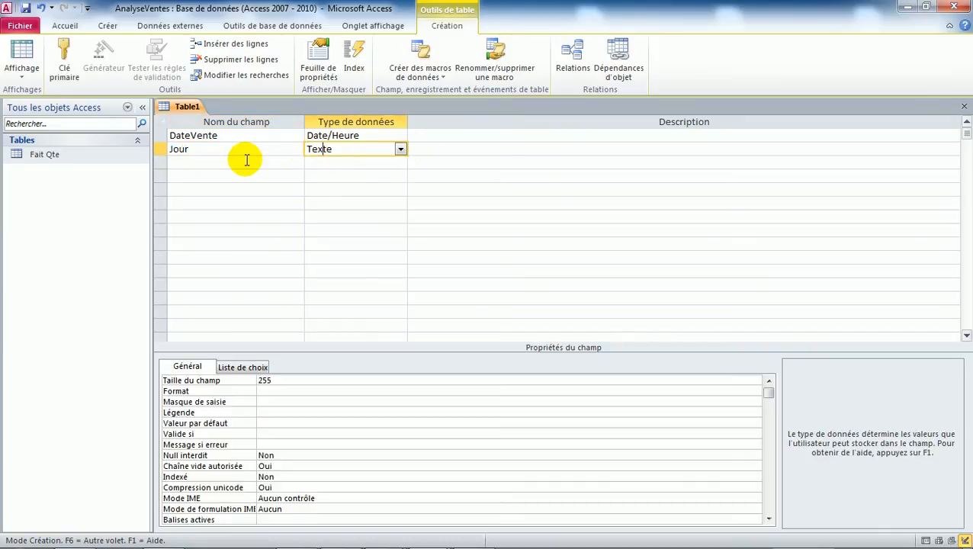
{"action": "left_click", "coordinate": [176, 149]}
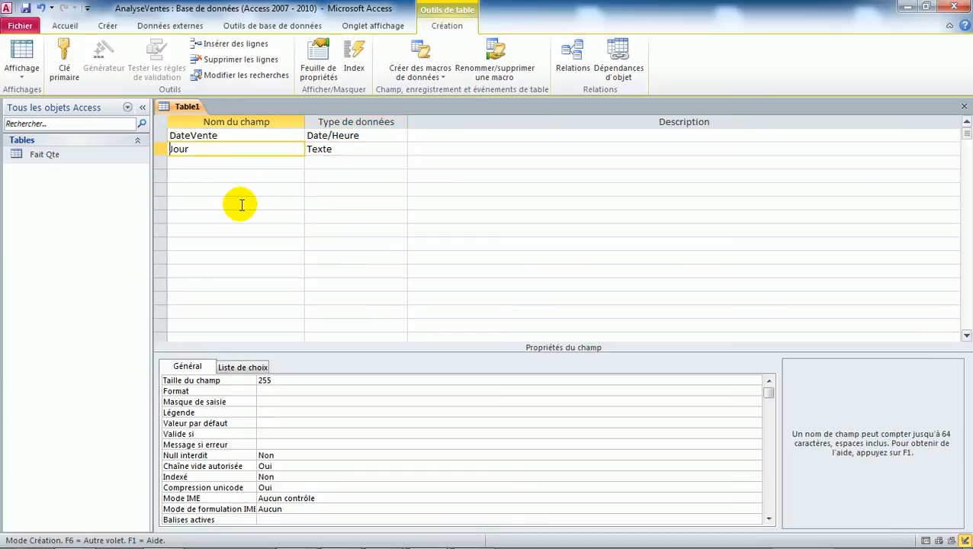
{"action": "type", "text": "N"}
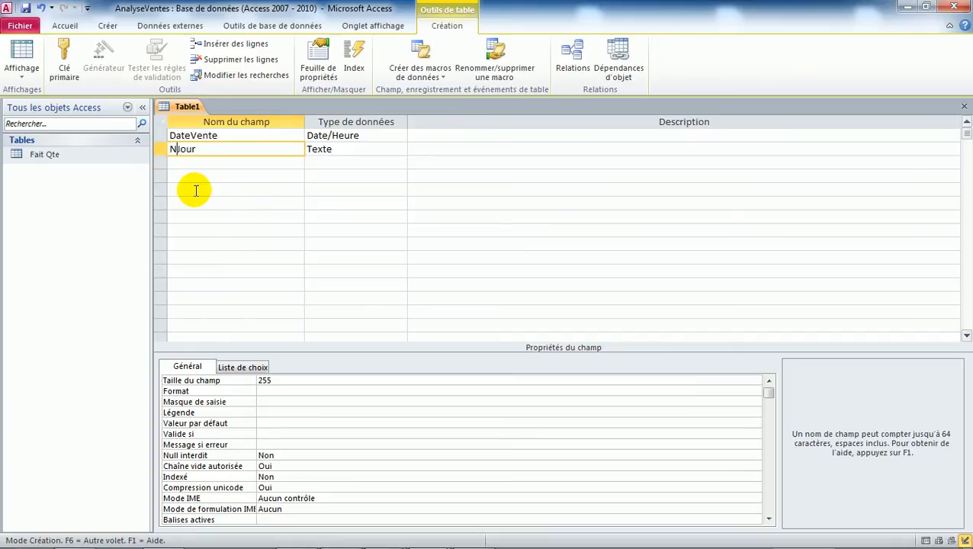
{"action": "type", "text": "um"}
{"action": "left_click", "coordinate": [354, 142]}
{"action": "left_click", "coordinate": [396, 151]}
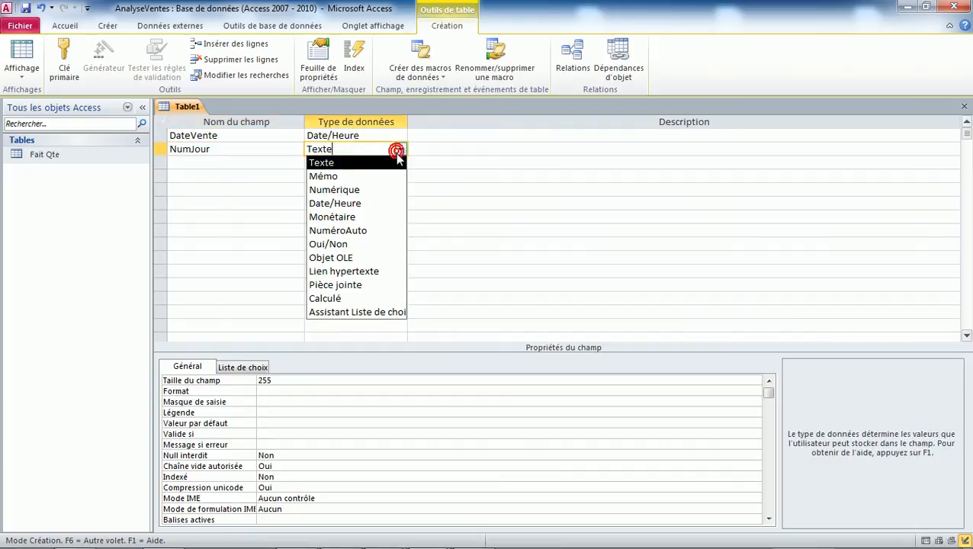
{"action": "left_click", "coordinate": [348, 189]}
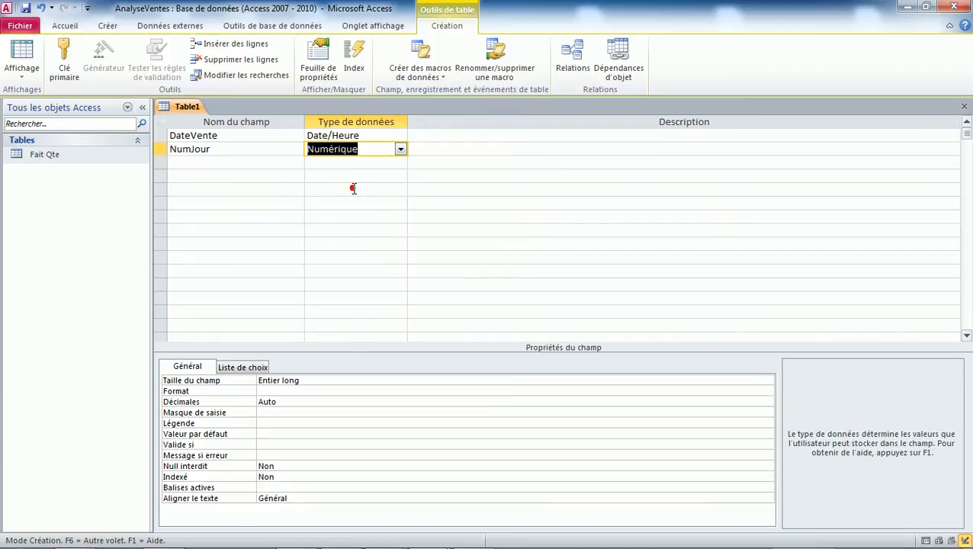
Set the NumJour field's size to Octet.
{"action": "left_click", "coordinate": [299, 380]}
{"action": "left_click", "coordinate": [768, 381]}
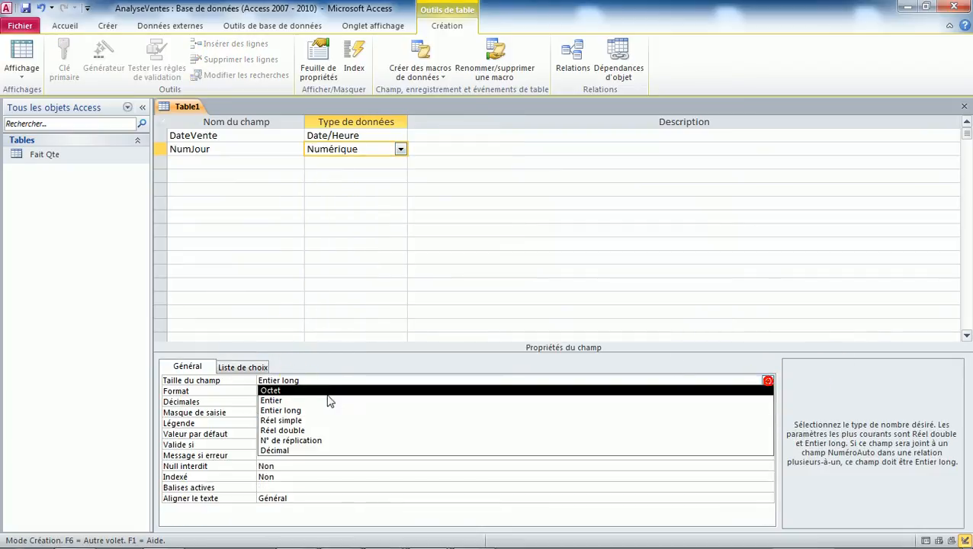
{"action": "left_click", "coordinate": [281, 391]}
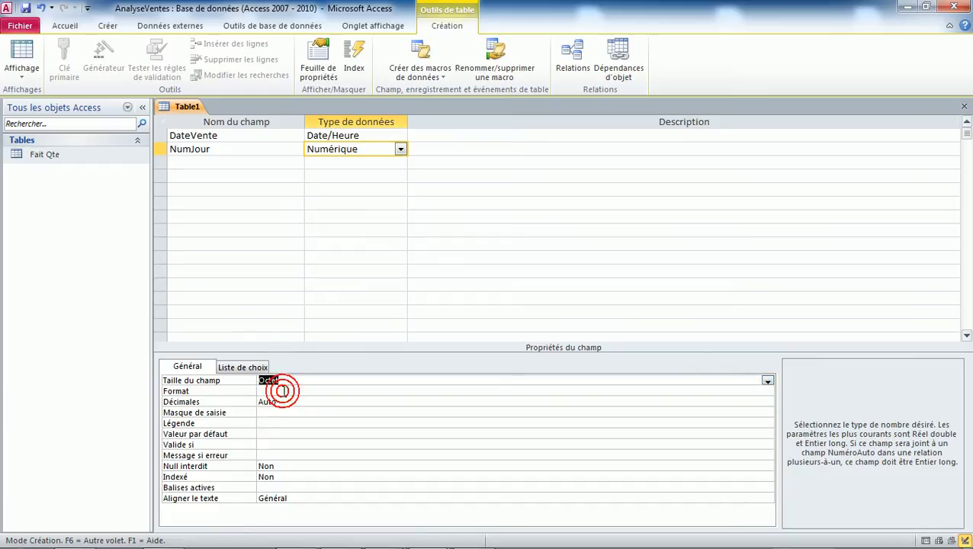
Add a NomJour field of type Texte below NumJour.
{"action": "left_click", "coordinate": [203, 163]}
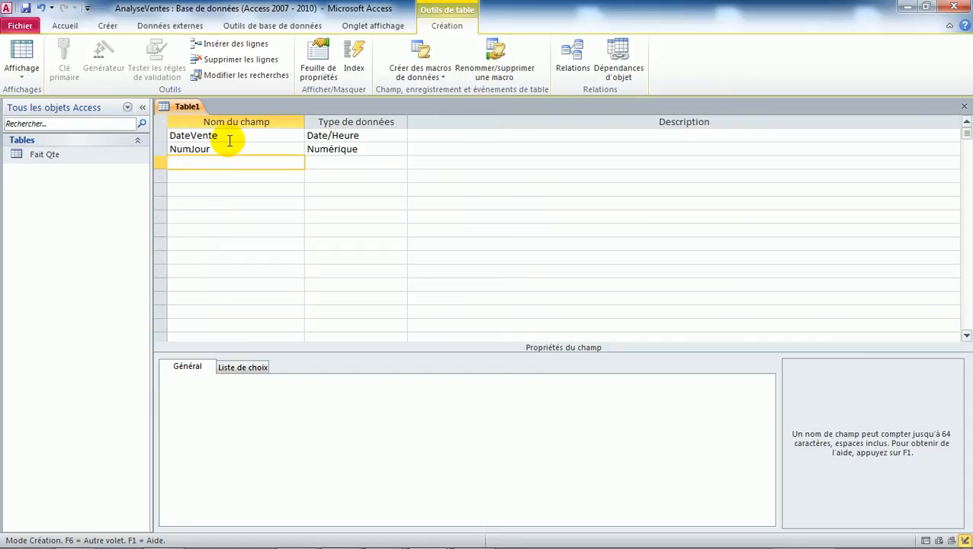
{"action": "type", "text": "Nom"}
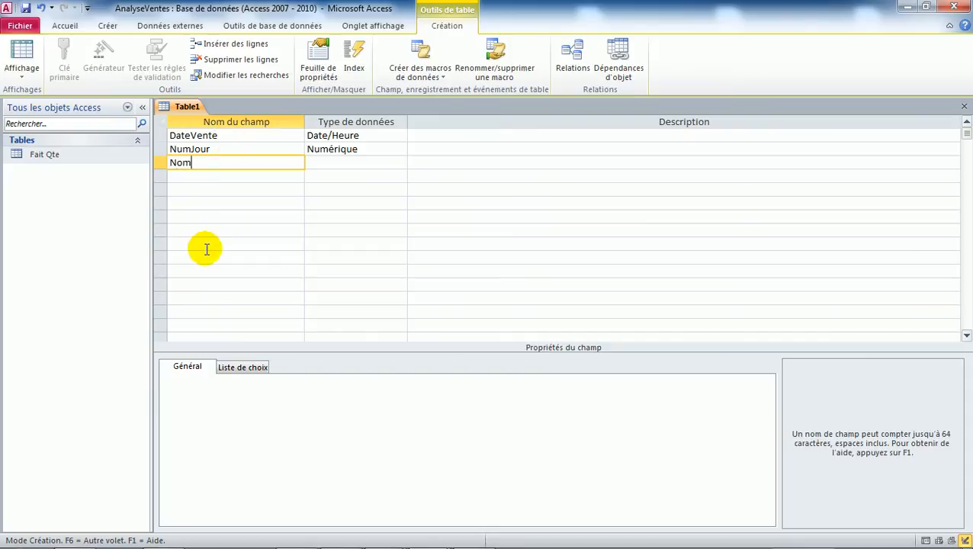
{"action": "type", "text": "Jour"}
{"action": "left_click", "coordinate": [342, 162]}
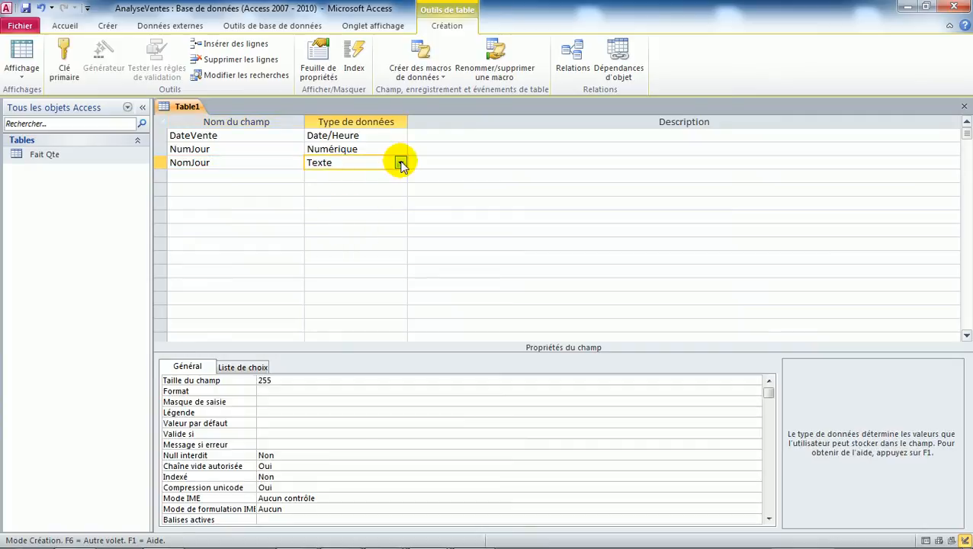
Set the NomJour field's size to 10.
{"action": "left_click", "coordinate": [283, 379]}
{"action": "type", "text": "10"}
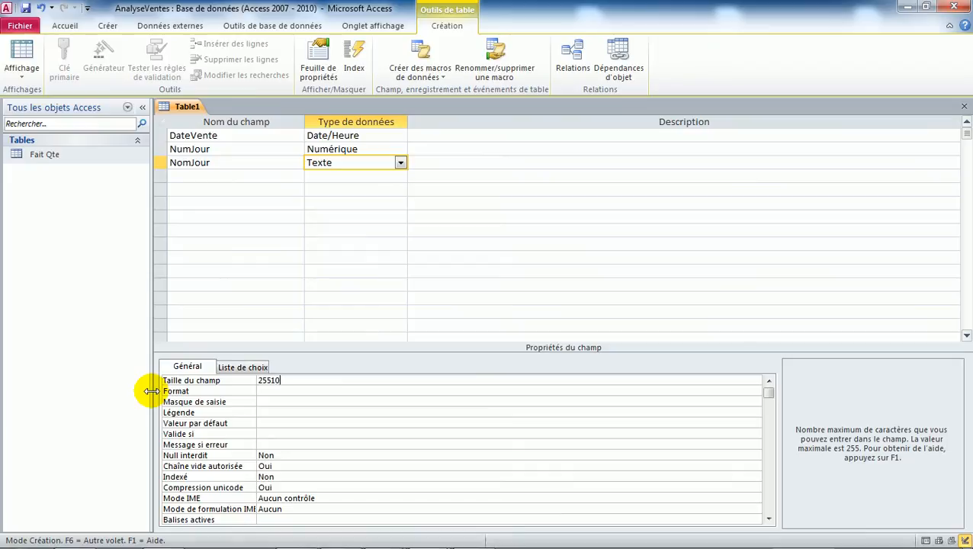
{"action": "key", "text": "BackSpace"}
{"action": "key", "text": "BackSpace"}
{"action": "key", "text": "BackSpace"}
{"action": "key", "text": "BackSpace"}
{"action": "key", "text": "BackSpace"}
{"action": "type", "text": "10"}
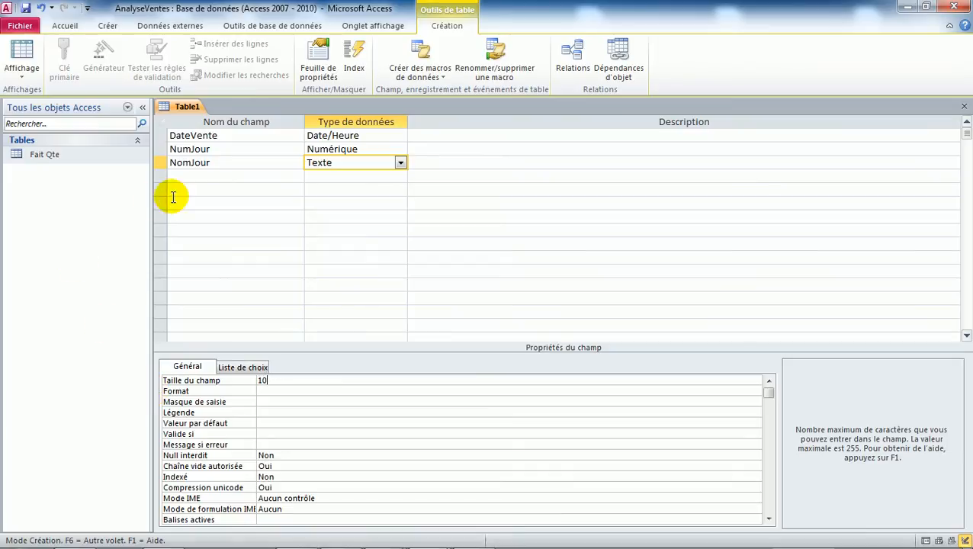
Add a NumMois field of type Numérique below NomJour.
{"action": "left_click", "coordinate": [190, 179]}
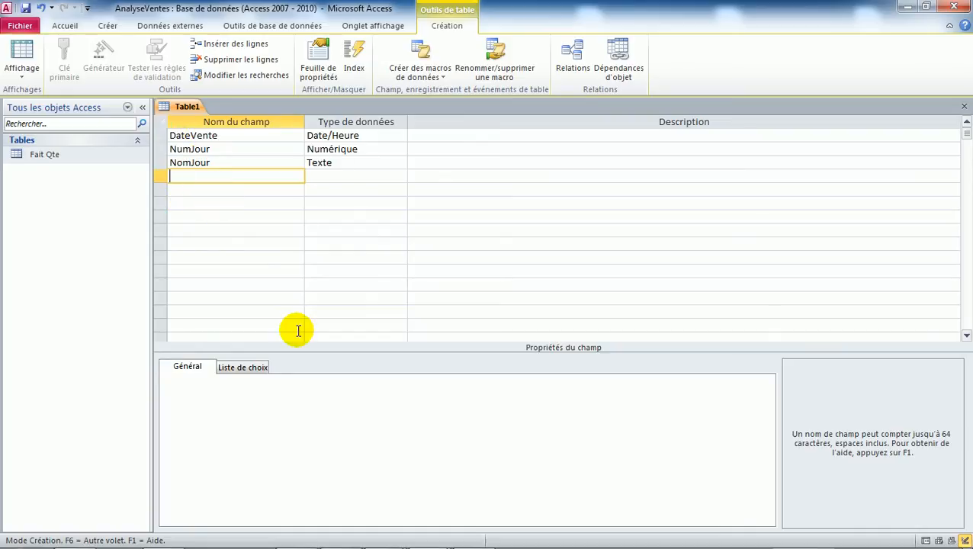
{"action": "type", "text": "NumMois"}
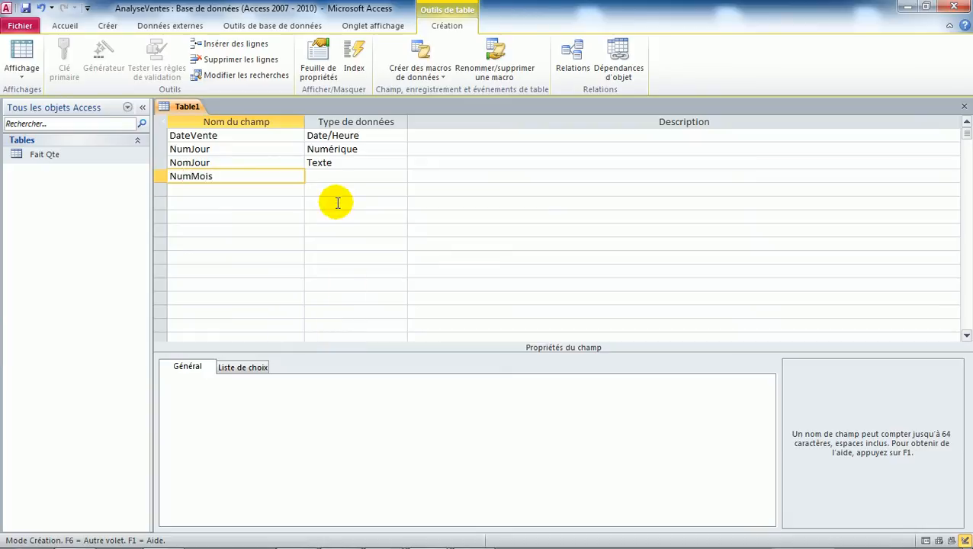
{"action": "left_click", "coordinate": [344, 167]}
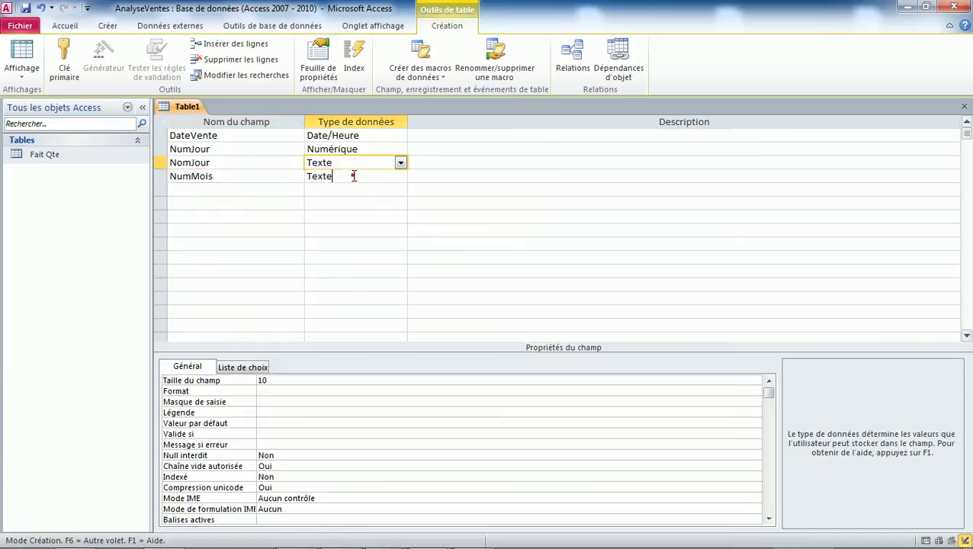
{"action": "left_click", "coordinate": [353, 177]}
{"action": "left_click", "coordinate": [401, 177]}
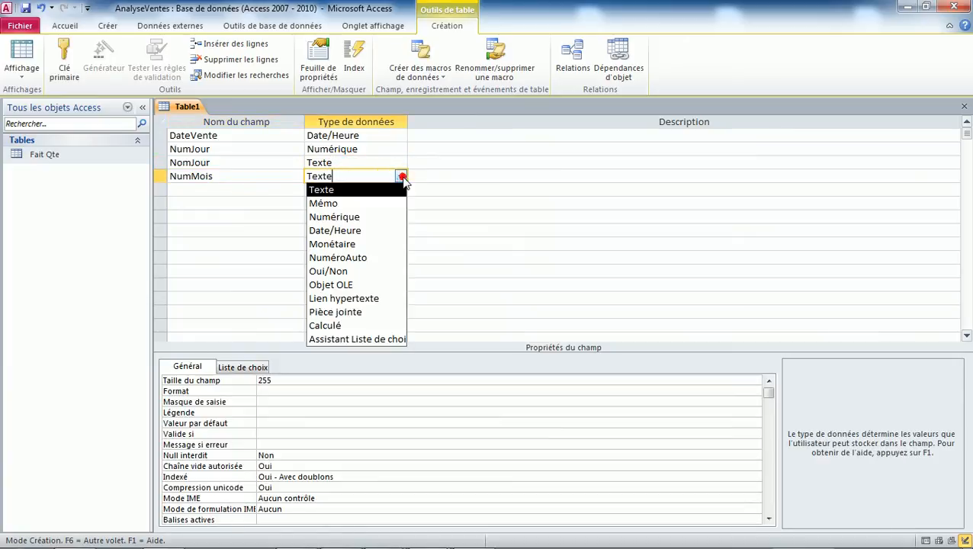
{"action": "left_click", "coordinate": [355, 219]}
Add a NomMois field of type Texte below NumMois.
{"action": "left_click", "coordinate": [195, 188]}
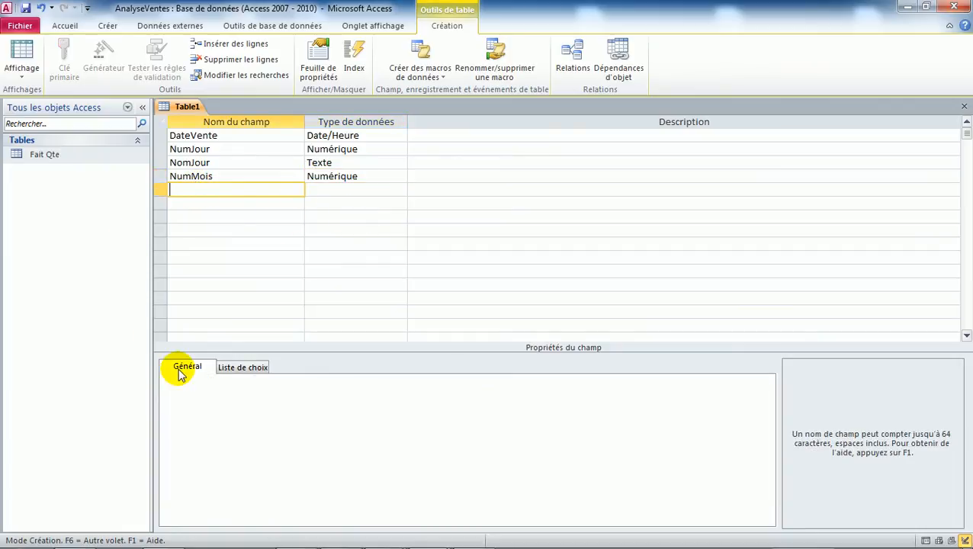
{"action": "type", "text": "NomMois"}
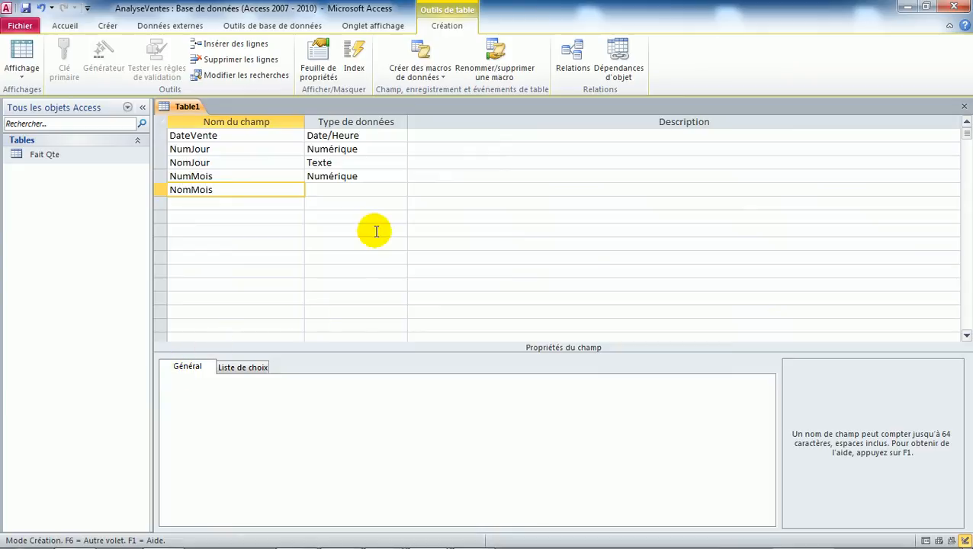
{"action": "left_click", "coordinate": [340, 191]}
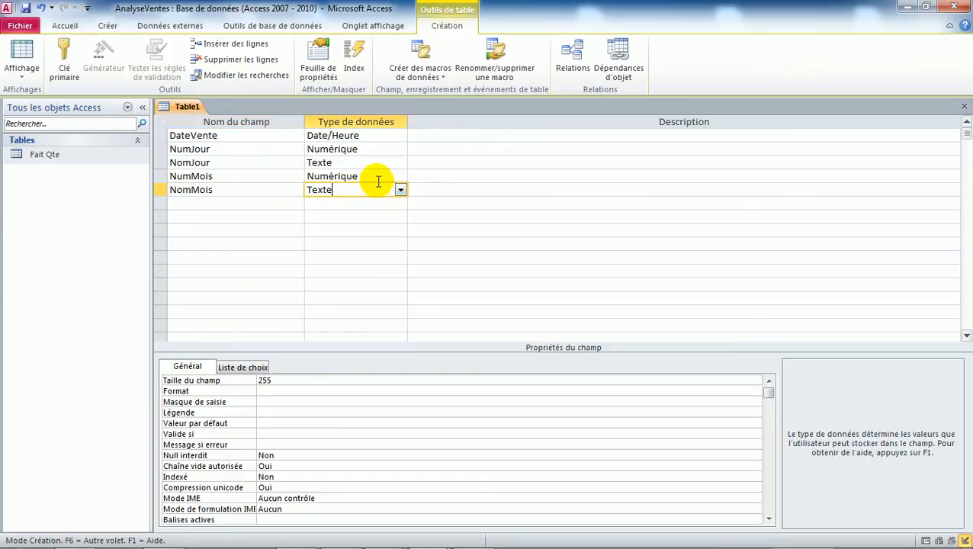
Set the NumMois field's size to Octet.
{"action": "left_click", "coordinate": [367, 176]}
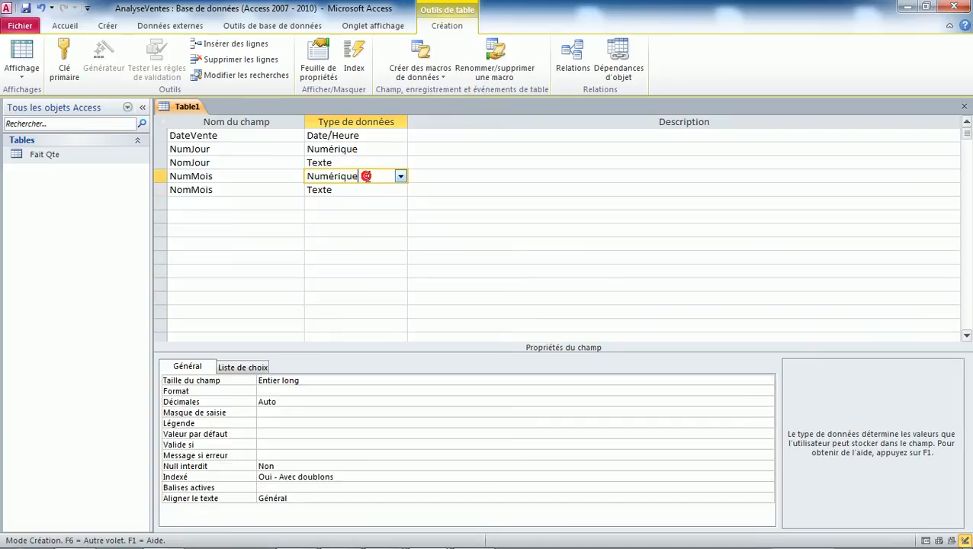
{"action": "left_click", "coordinate": [310, 377]}
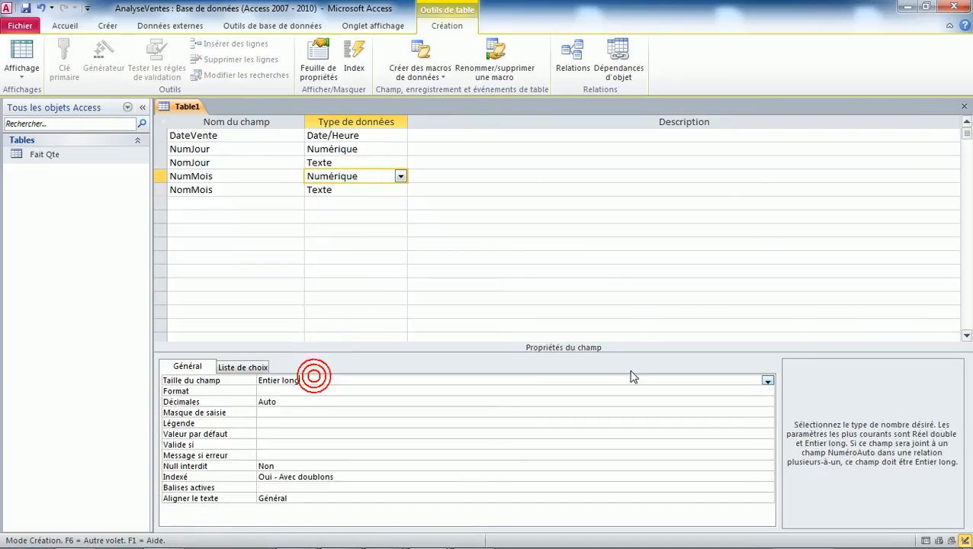
{"action": "left_click", "coordinate": [766, 379]}
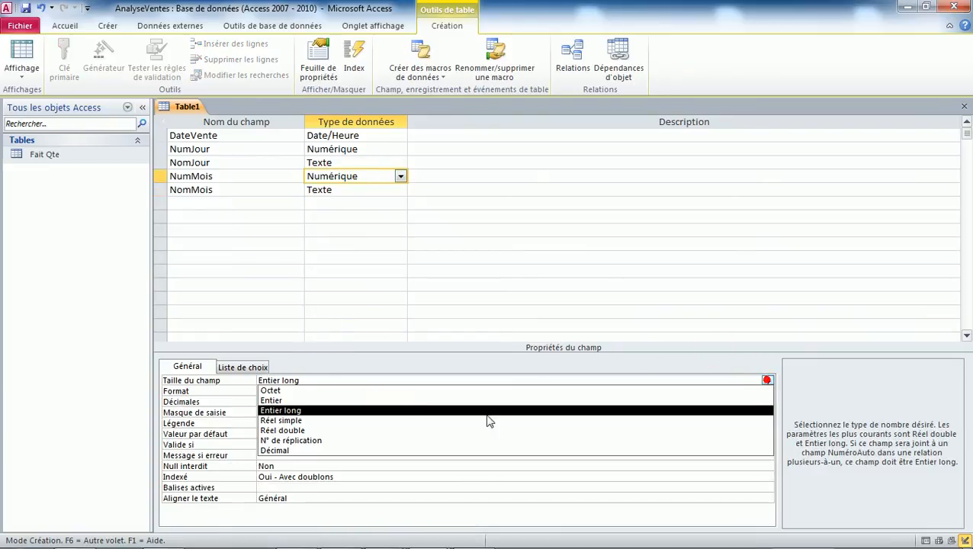
{"action": "left_click", "coordinate": [357, 390]}
Set the NomMois field's size to 10.
{"action": "left_click", "coordinate": [360, 190]}
{"action": "left_click", "coordinate": [270, 380]}
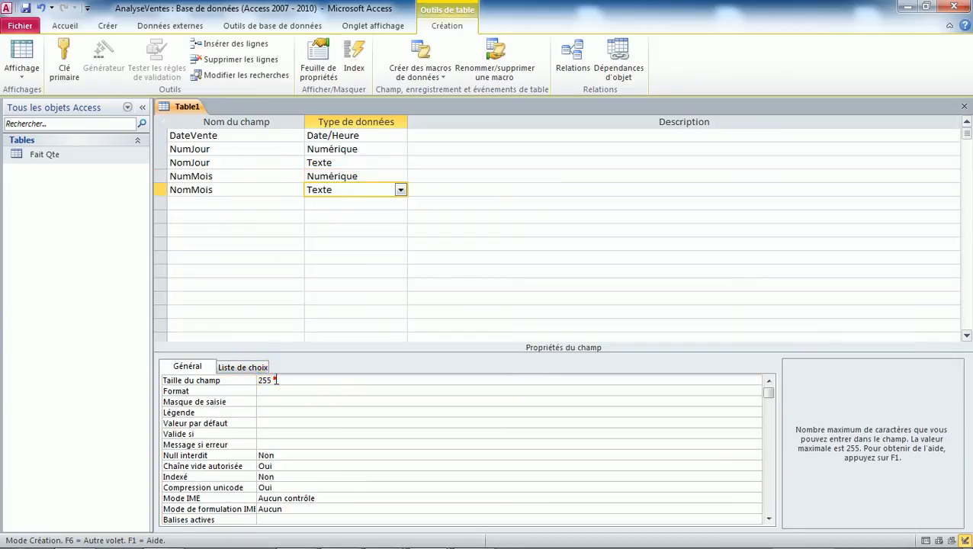
{"action": "double_click", "coordinate": [263, 380]}
{"action": "type", "text": "10"}
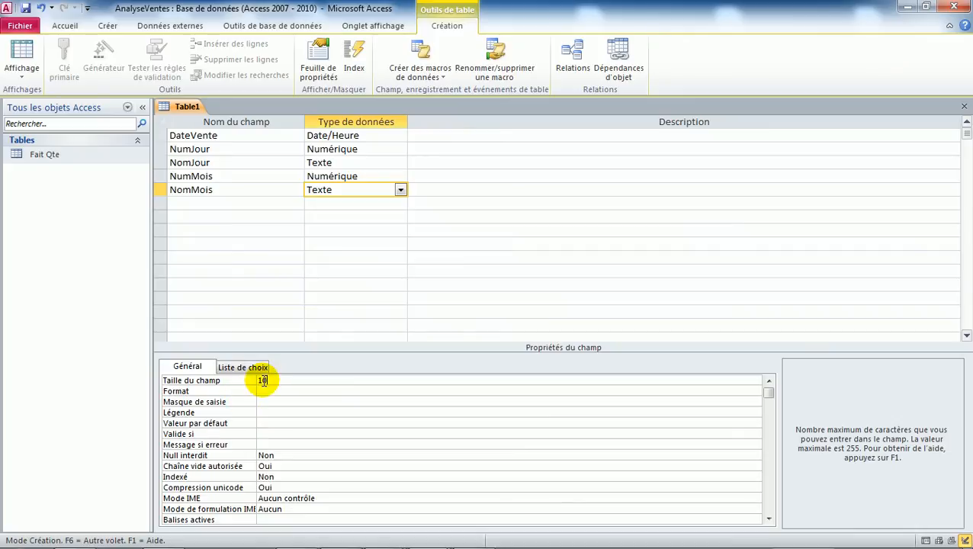
Add an Annee field of type Numérique below NomMois.
{"action": "left_click", "coordinate": [183, 201]}
{"action": "type", "text": "Annee"}
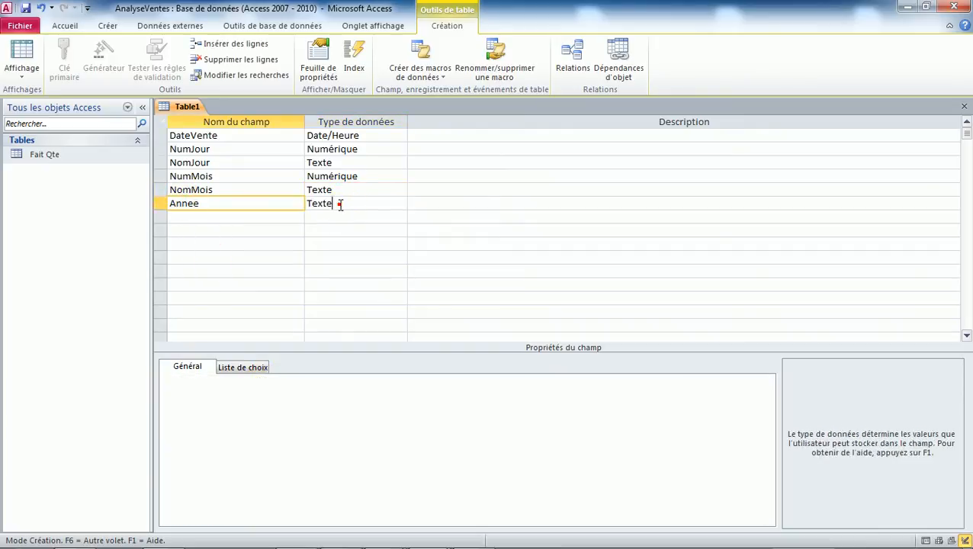
{"action": "left_click", "coordinate": [336, 203]}
{"action": "left_click", "coordinate": [400, 204]}
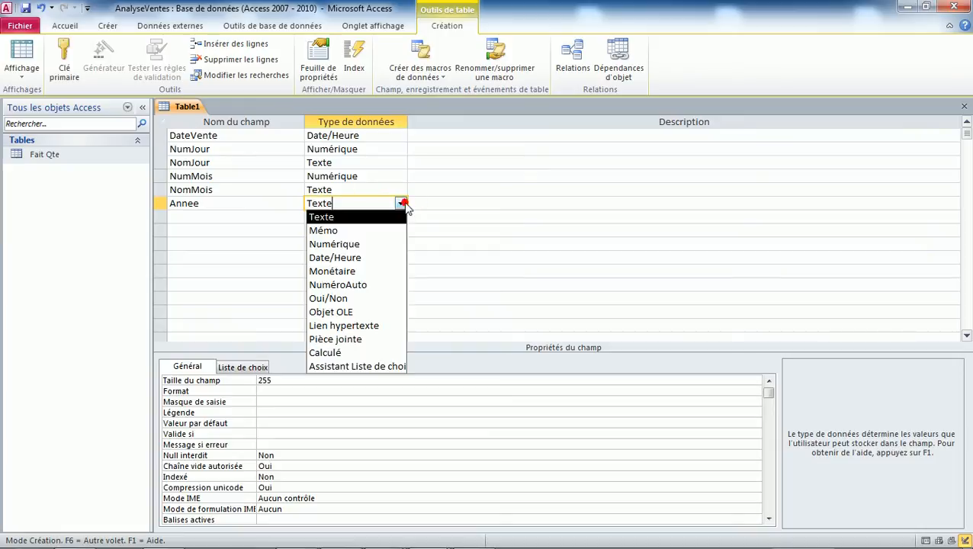
{"action": "left_click", "coordinate": [341, 246]}
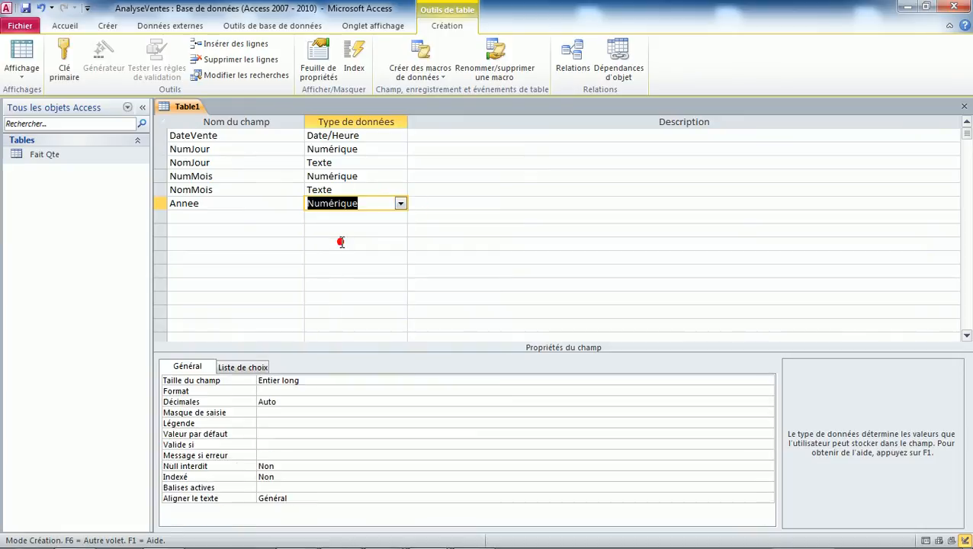
Set the Annee field's size to Entier.
{"action": "left_click", "coordinate": [365, 382]}
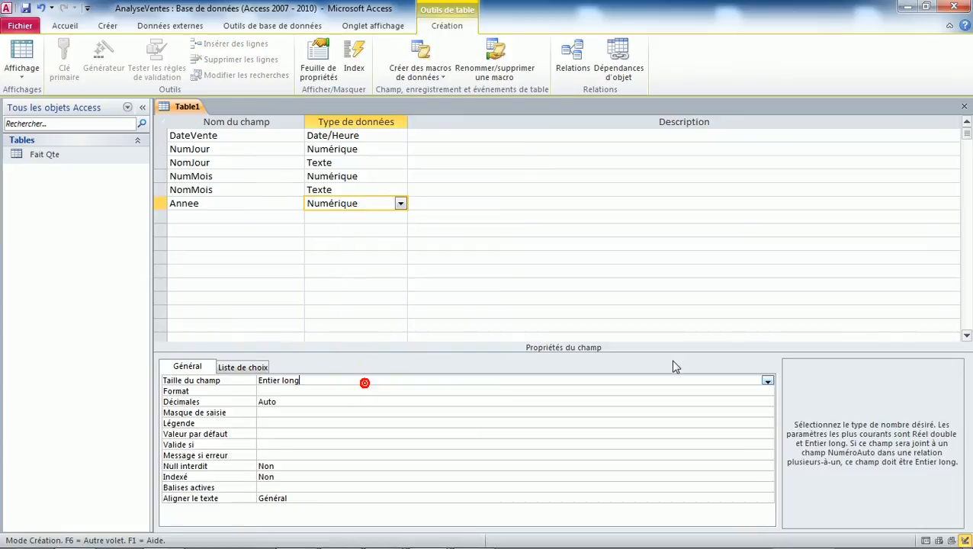
{"action": "left_click", "coordinate": [767, 381]}
{"action": "left_click", "coordinate": [269, 400]}
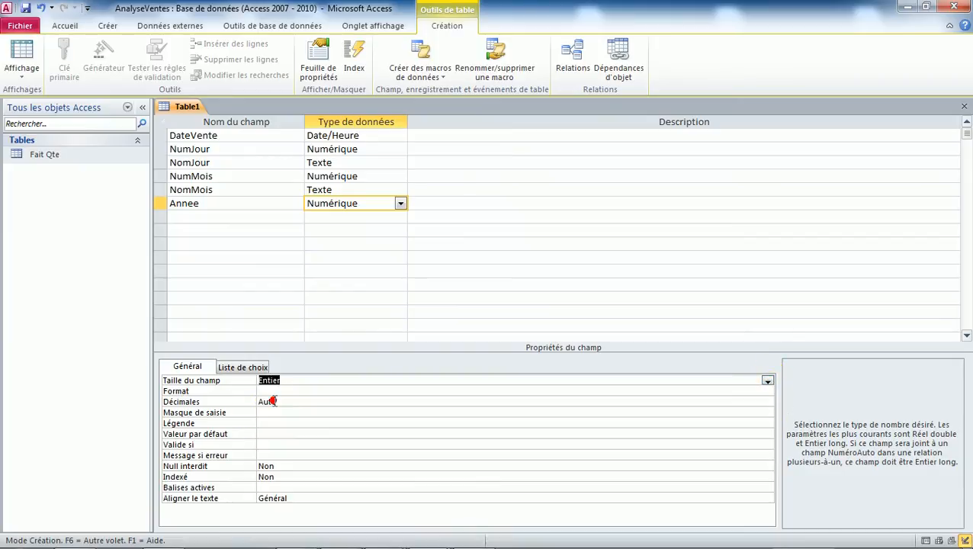
Make the DateVente field the primary key of the date table.
{"action": "left_click", "coordinate": [221, 140]}
{"action": "left_click", "coordinate": [161, 138]}
{"action": "left_click", "coordinate": [68, 68]}
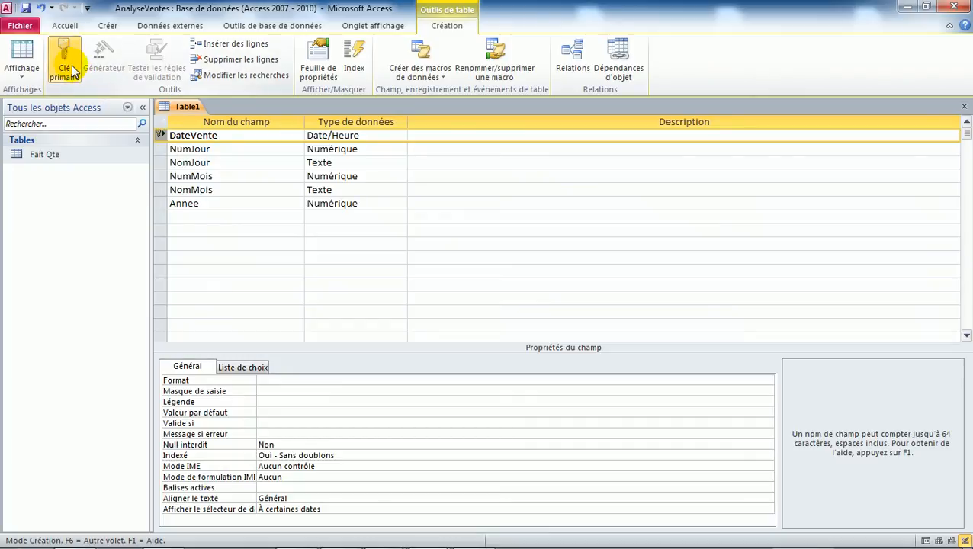
Save the date table under the name Dim Temp.
{"action": "left_click", "coordinate": [220, 150]}
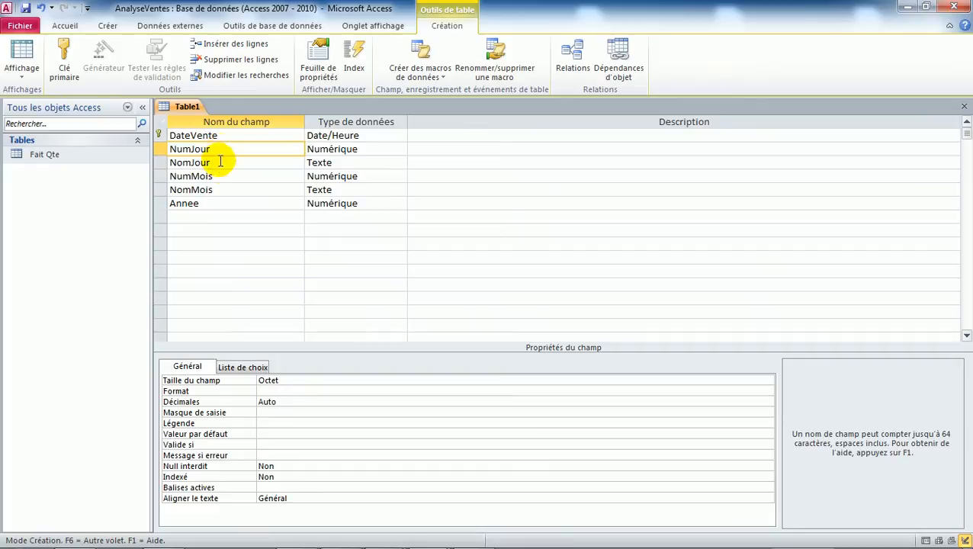
{"action": "left_click", "coordinate": [222, 179]}
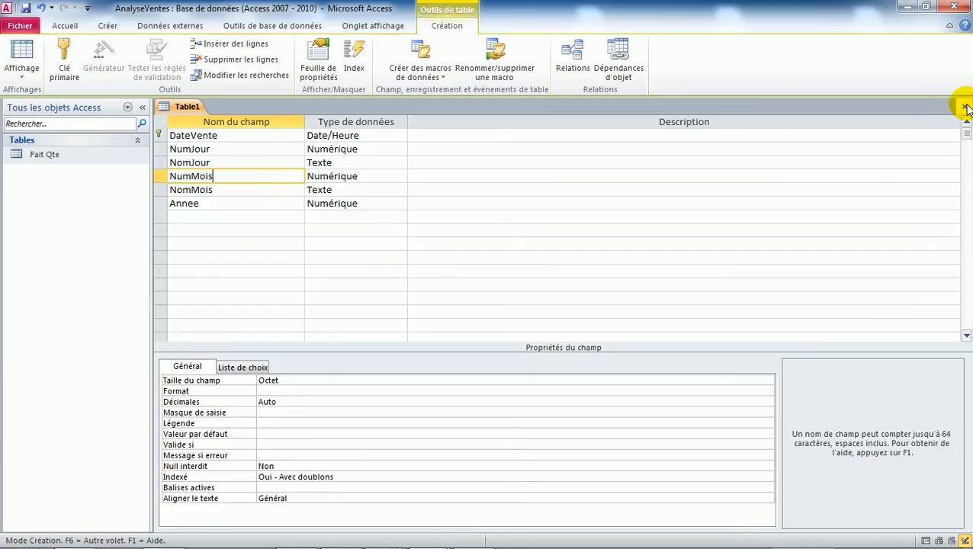
{"action": "left_click", "coordinate": [25, 8]}
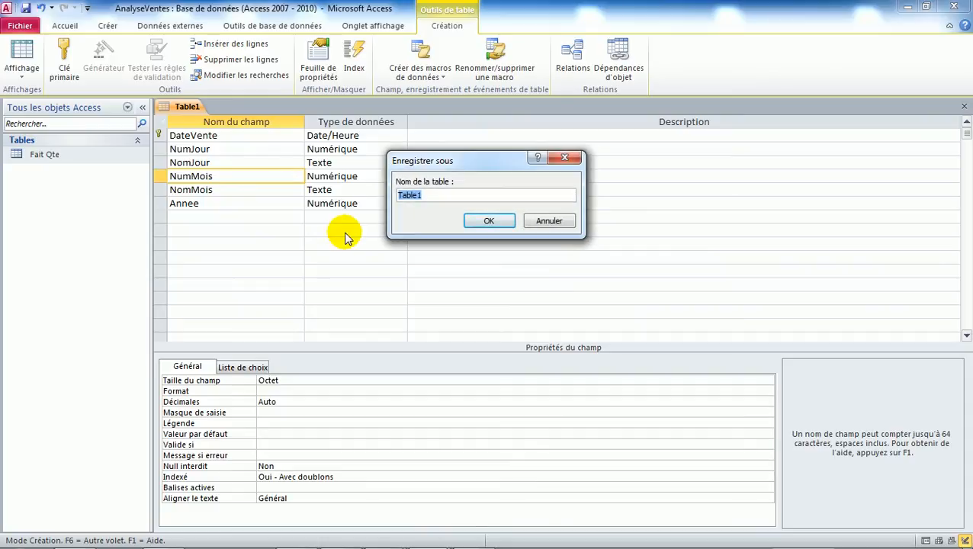
{"action": "type", "text": "Dim Temp"}
{"action": "key", "text": "Return"}
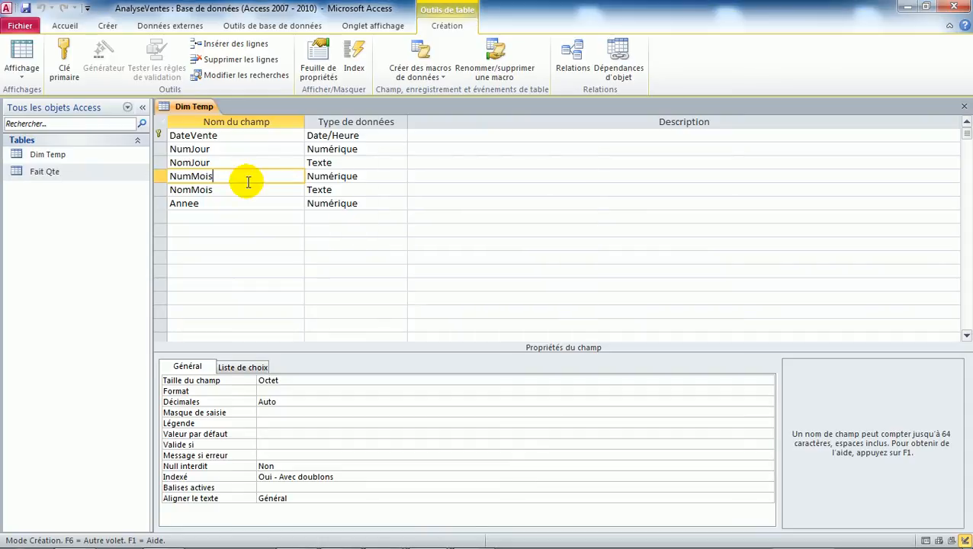
Close the Dim Temp table design.
{"action": "left_click", "coordinate": [36, 173]}
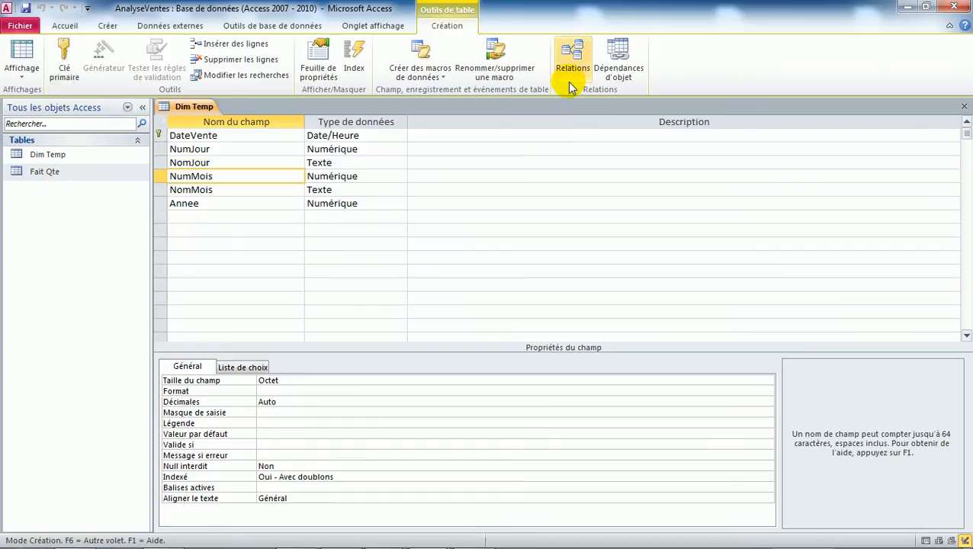
{"action": "left_click", "coordinate": [223, 135]}
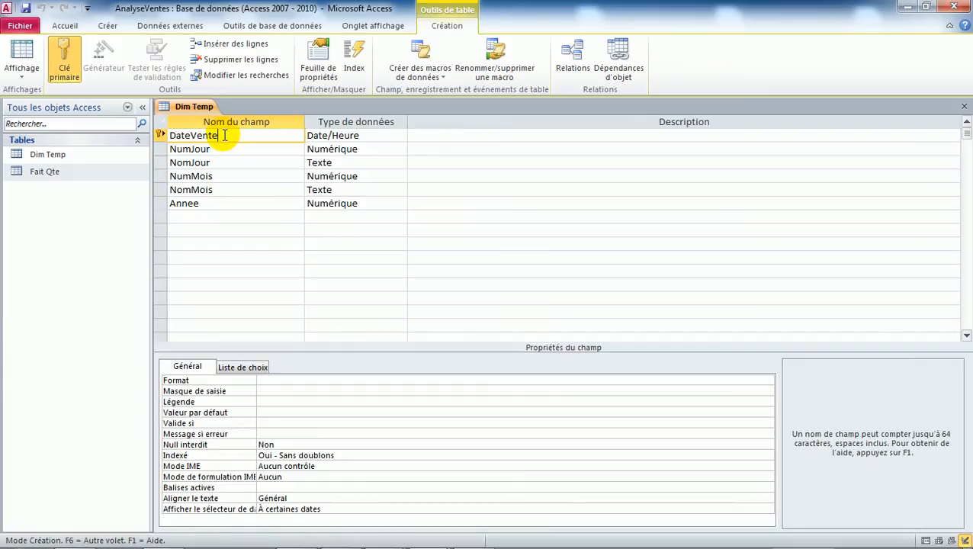
{"action": "left_click", "coordinate": [966, 109]}
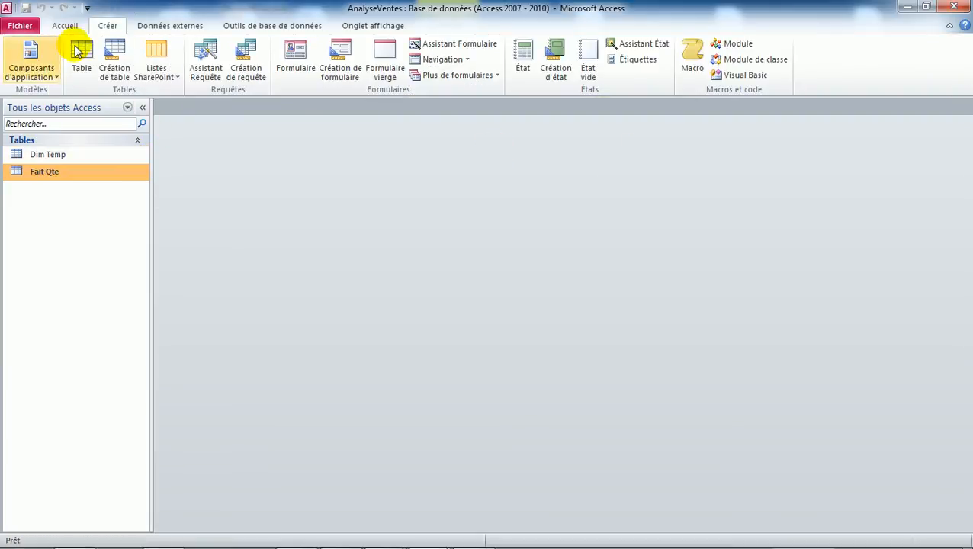
Create a new table in design view with RefProd as its first field.
{"action": "left_click", "coordinate": [125, 55]}
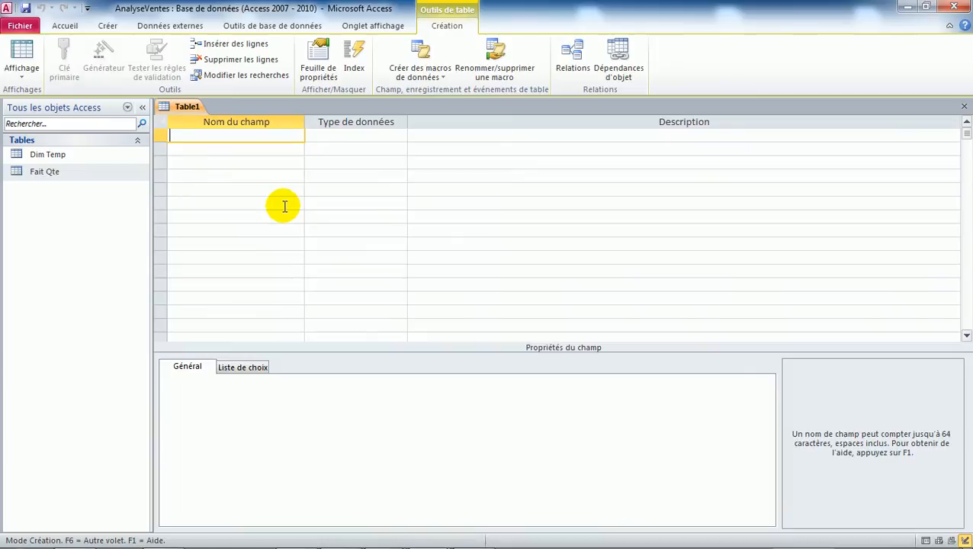
{"action": "type", "text": "Rep"}
{"action": "key", "text": "BackSpace"}
{"action": "type", "text": "fProf"}
{"action": "key", "text": "BackSpace"}
{"action": "type", "text": "d"}
{"action": "key", "text": "Return"}
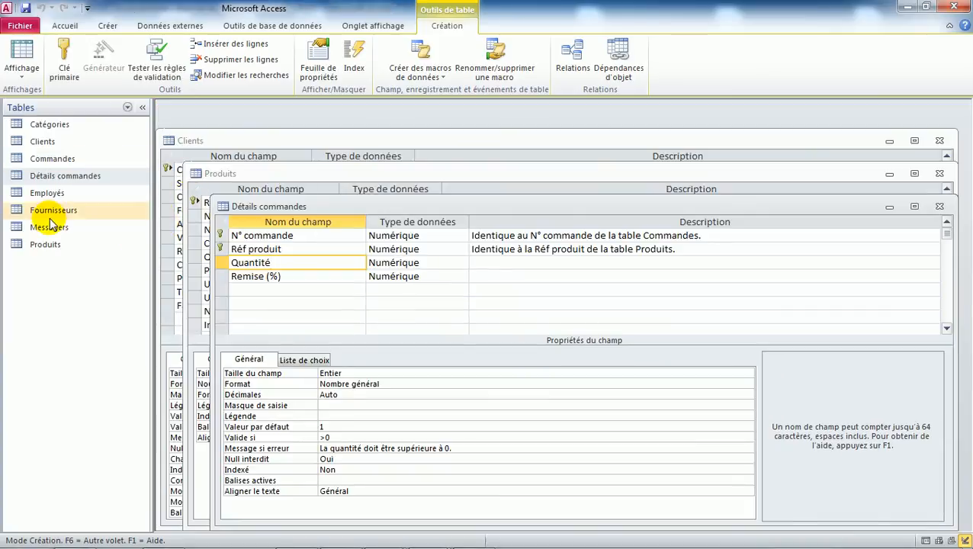
Switch to the source database, close the Clients table design and bring the Produits table's design forward to examine its fields.
{"action": "left_click", "coordinate": [26, 248]}
{"action": "left_click", "coordinate": [318, 157]}
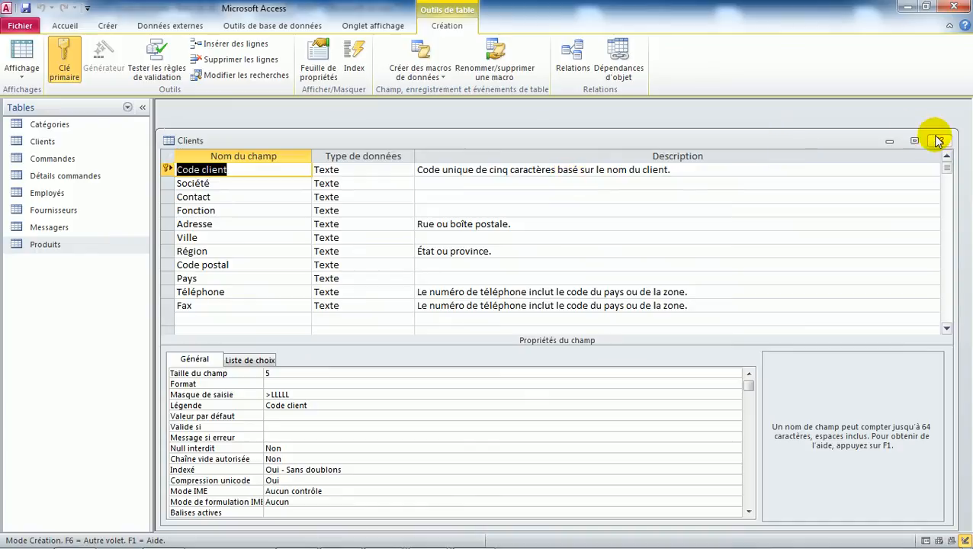
{"action": "left_click", "coordinate": [939, 141]}
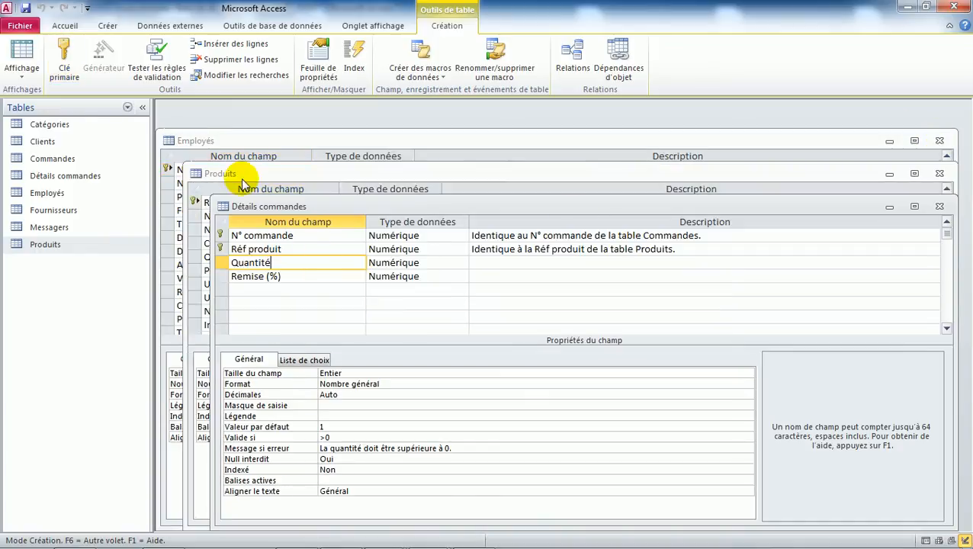
{"action": "left_click", "coordinate": [267, 174]}
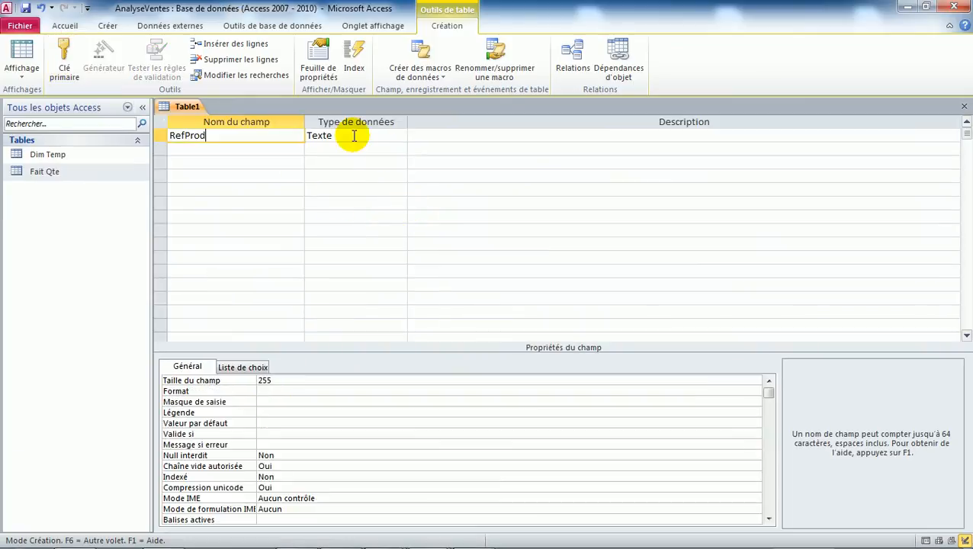
Back in the AnalyseVentes database, set the RefProd field's data type to Numérique.
{"action": "left_click", "coordinate": [354, 136]}
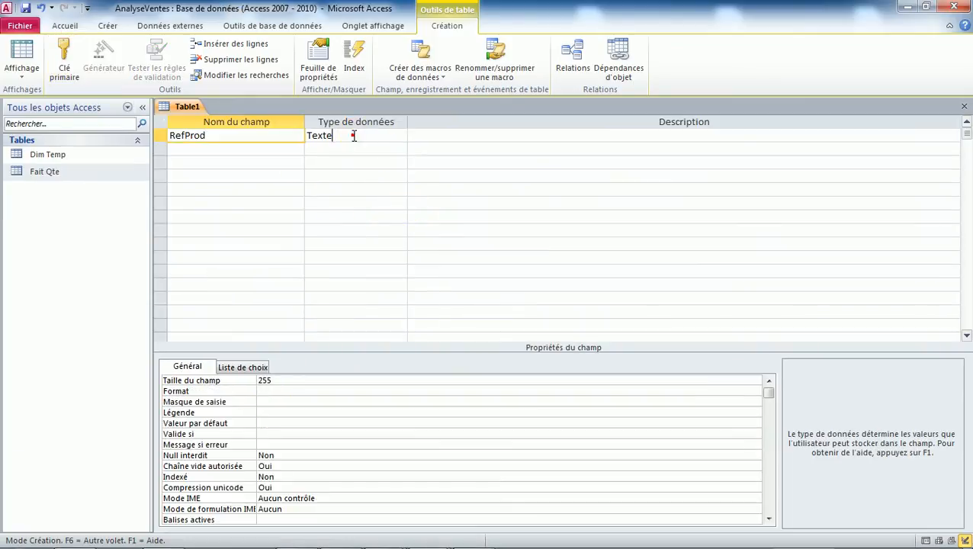
{"action": "left_click", "coordinate": [400, 135]}
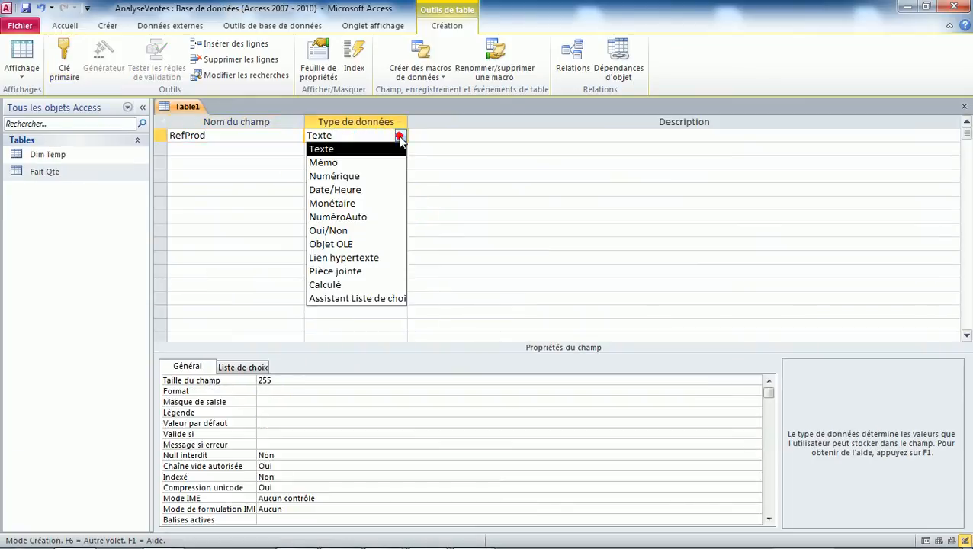
{"action": "left_click", "coordinate": [340, 176]}
Add a field named NomProduit below RefProd.
{"action": "left_click", "coordinate": [197, 151]}
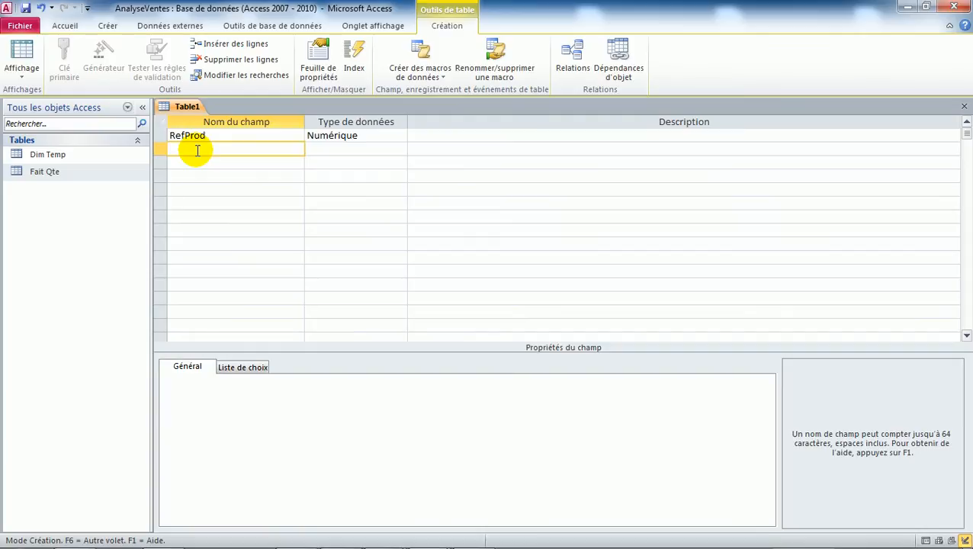
{"action": "type", "text": "NomProduit"}
{"action": "key", "text": "BackSpace"}
{"action": "key", "text": "BackSpace"}
{"action": "key", "text": "BackSpace"}
{"action": "type", "text": "uit"}
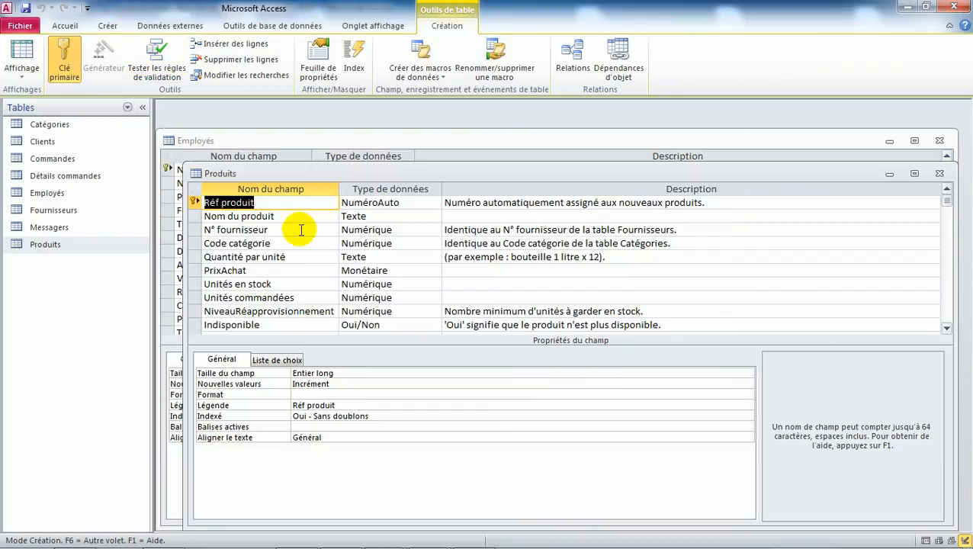
Check the Nom du produit field in the source Produits table, then give NomProduit the type Texte and size 40 in AnalyseVentes.
{"action": "left_click", "coordinate": [287, 218]}
{"action": "left_click", "coordinate": [379, 216]}
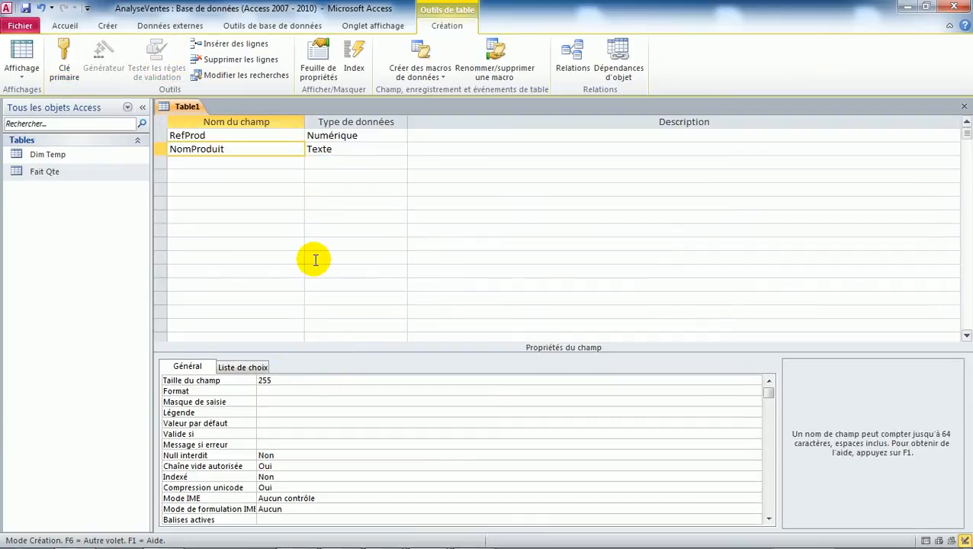
{"action": "left_click", "coordinate": [377, 146]}
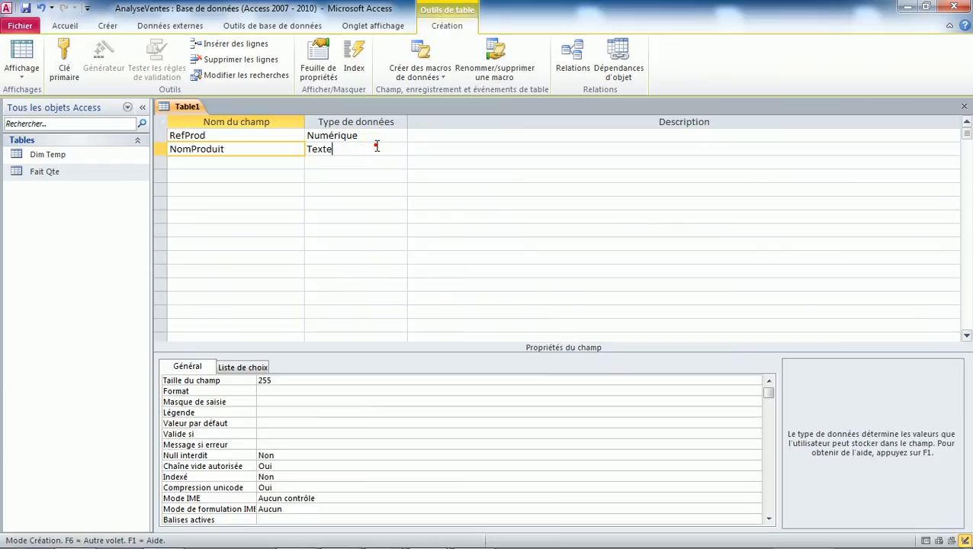
{"action": "left_click", "coordinate": [299, 377]}
{"action": "double_click", "coordinate": [299, 377]}
{"action": "type", "text": "40"}
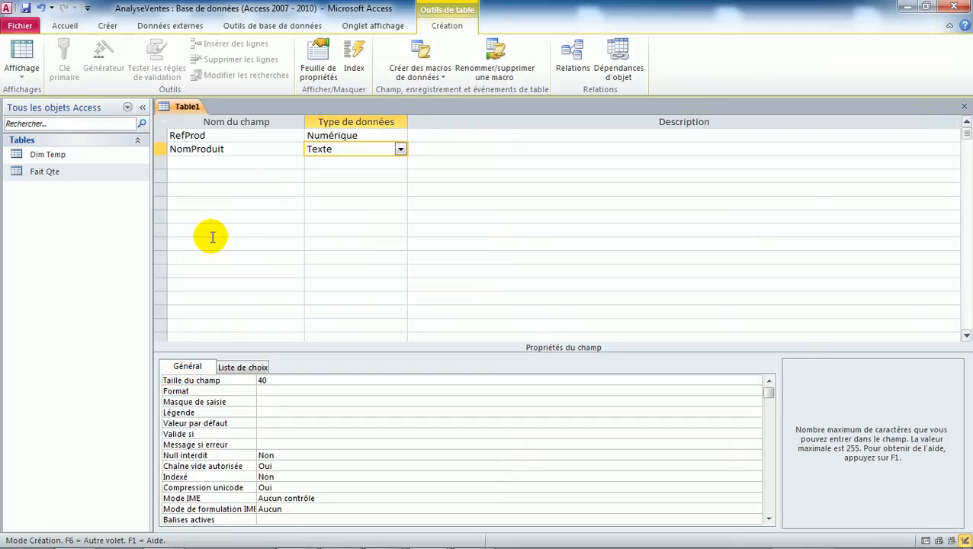
Add a CodeCategorie field, check Code catégorie in the source Produits table's design, and give CodeCategorie the data type Numérique.
{"action": "left_click", "coordinate": [232, 168]}
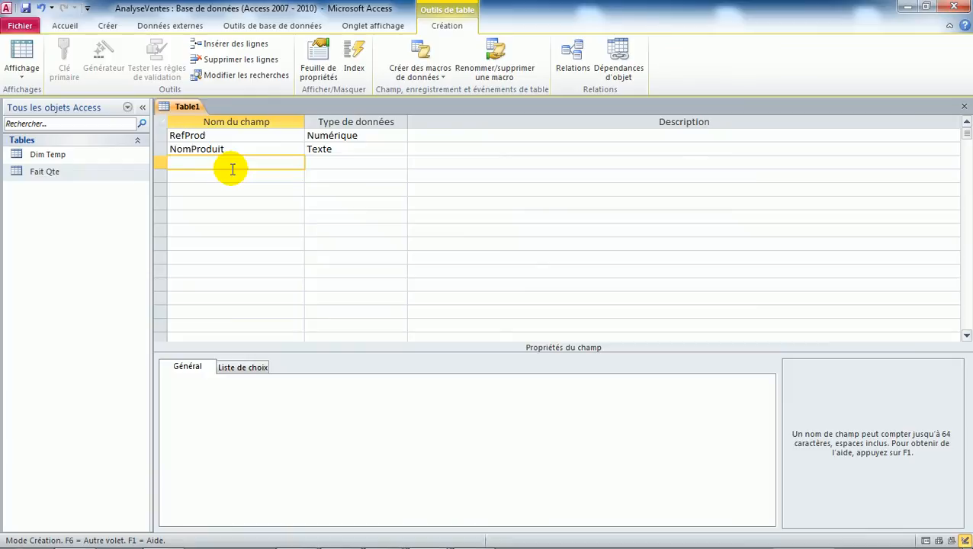
{"action": "type", "text": "CodeCategorie"}
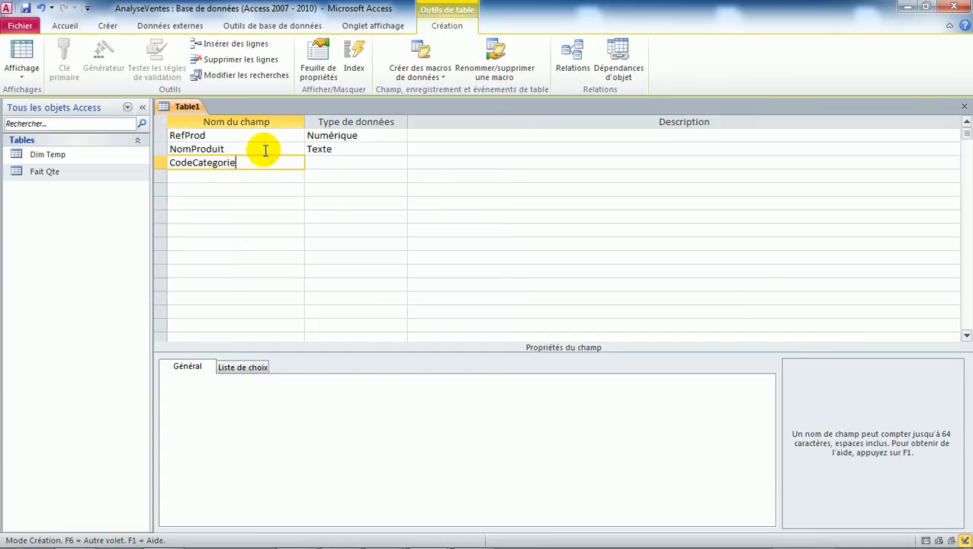
{"action": "left_click", "coordinate": [349, 160]}
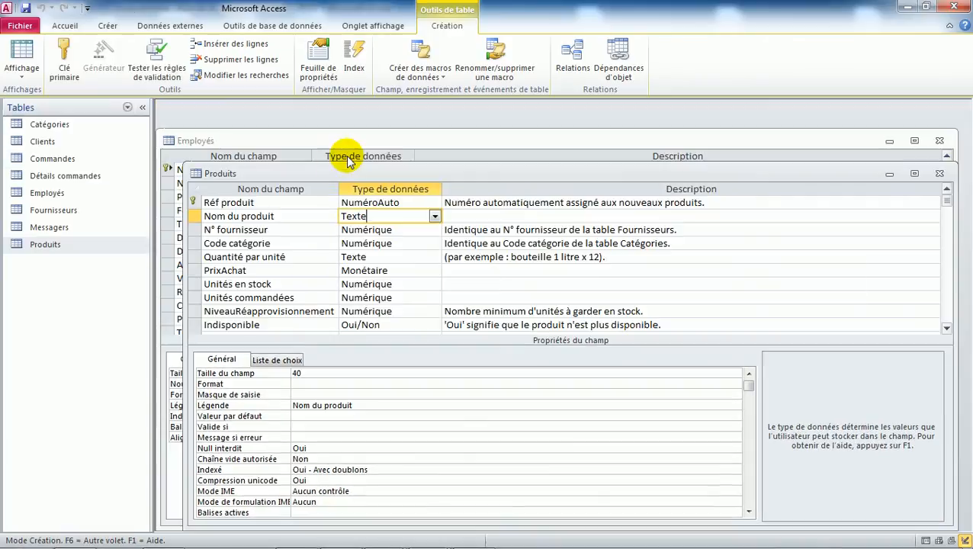
{"action": "left_click", "coordinate": [226, 270]}
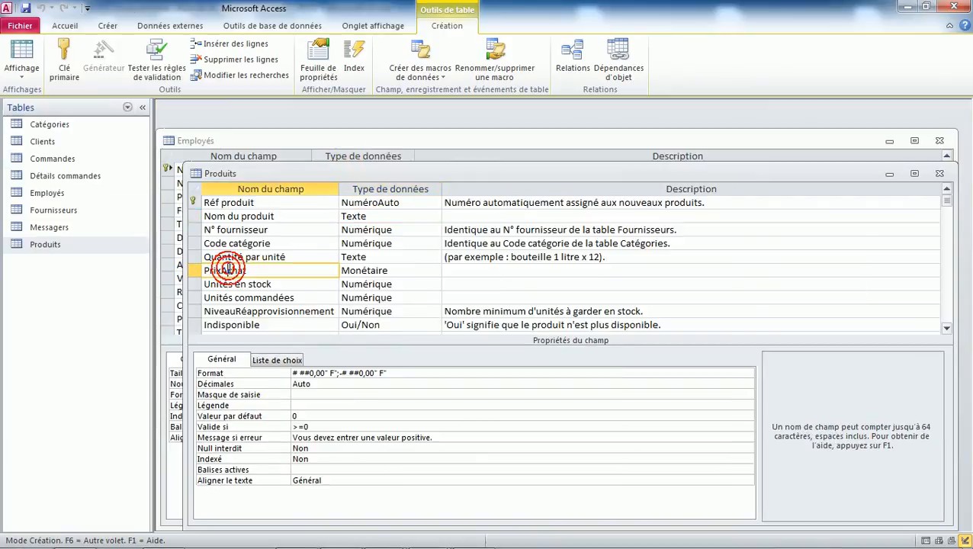
{"action": "key", "text": "Up"}
{"action": "key", "text": "Up"}
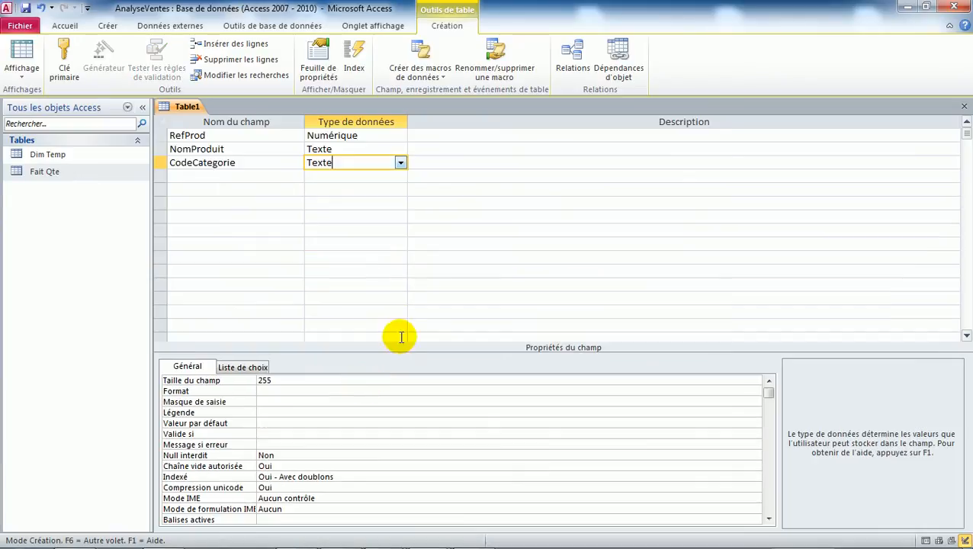
{"action": "left_click", "coordinate": [401, 163]}
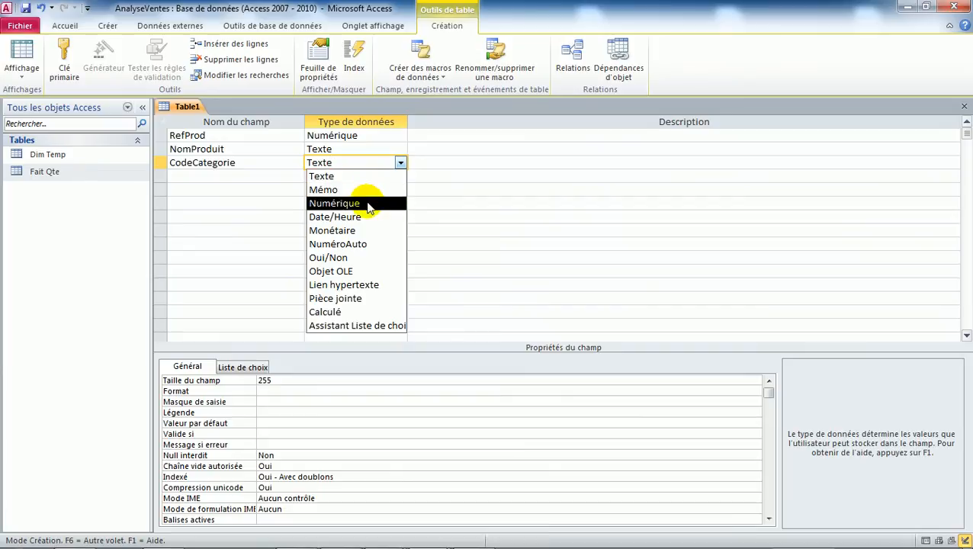
{"action": "left_click", "coordinate": [369, 203]}
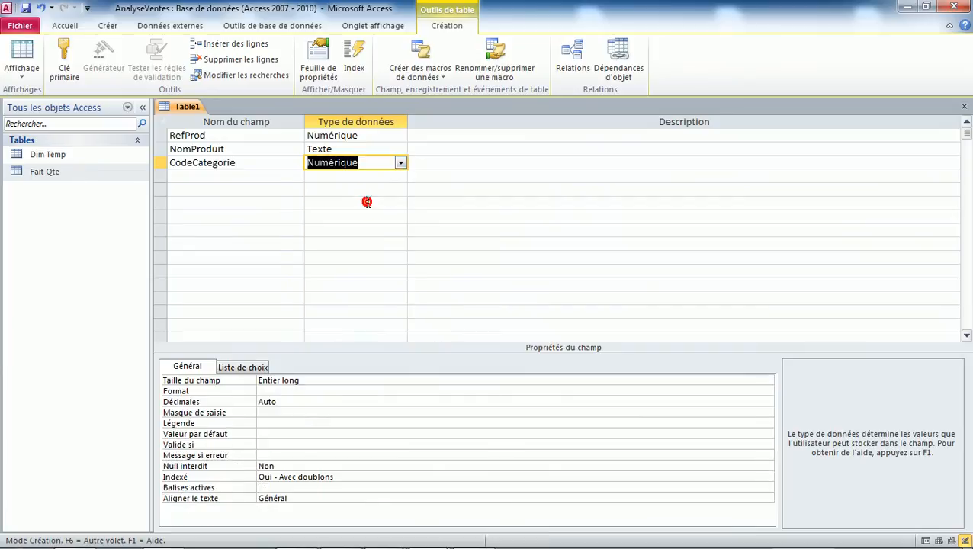
Add a NomCategorie field of type Texte, size 25, after checking Nom de catégorie in the source Catégories table's design.
{"action": "left_click", "coordinate": [184, 177]}
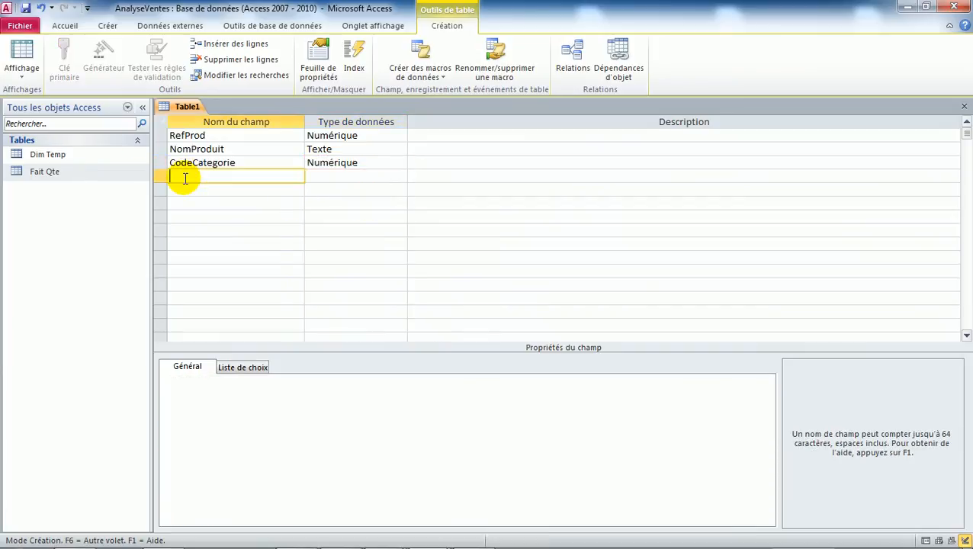
{"action": "type", "text": "NomCategorie"}
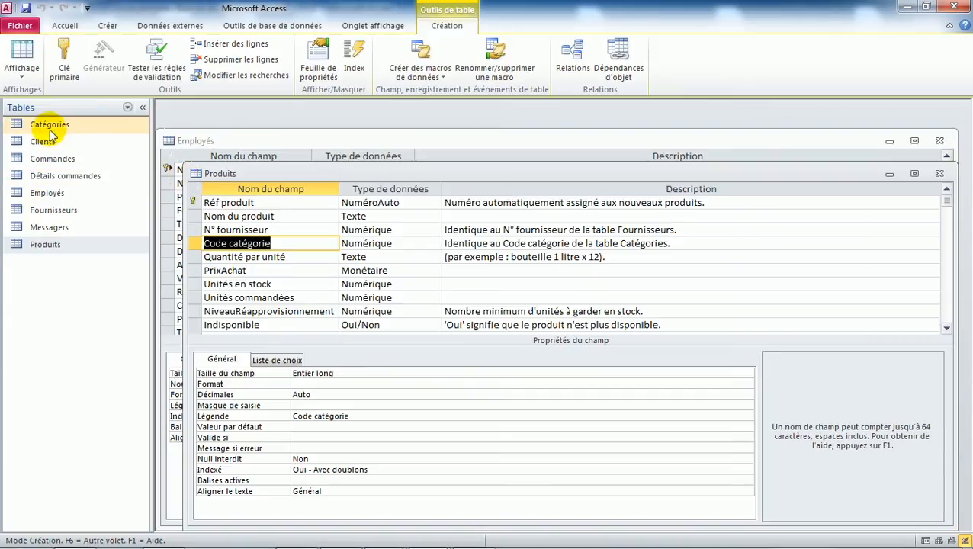
{"action": "double_click", "coordinate": [46, 125]}
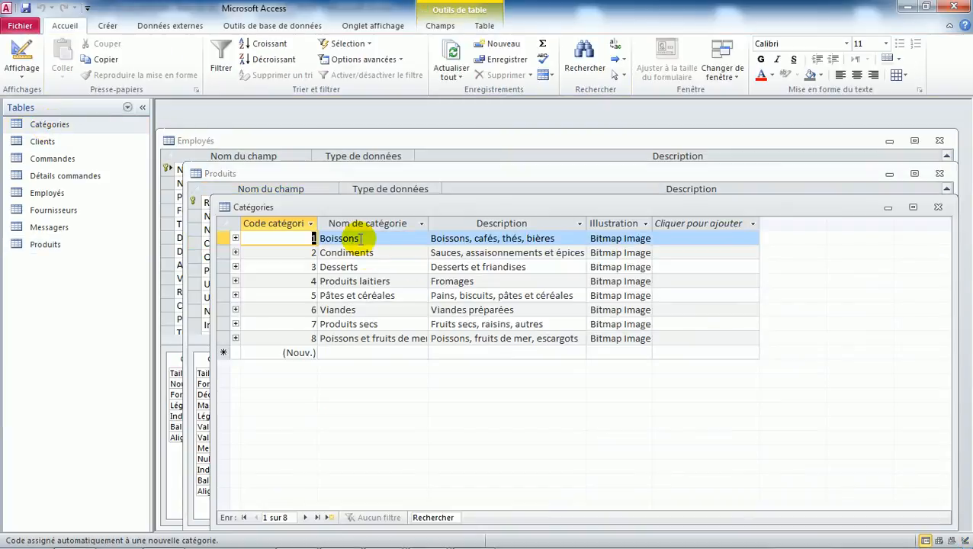
{"action": "left_click", "coordinate": [21, 52]}
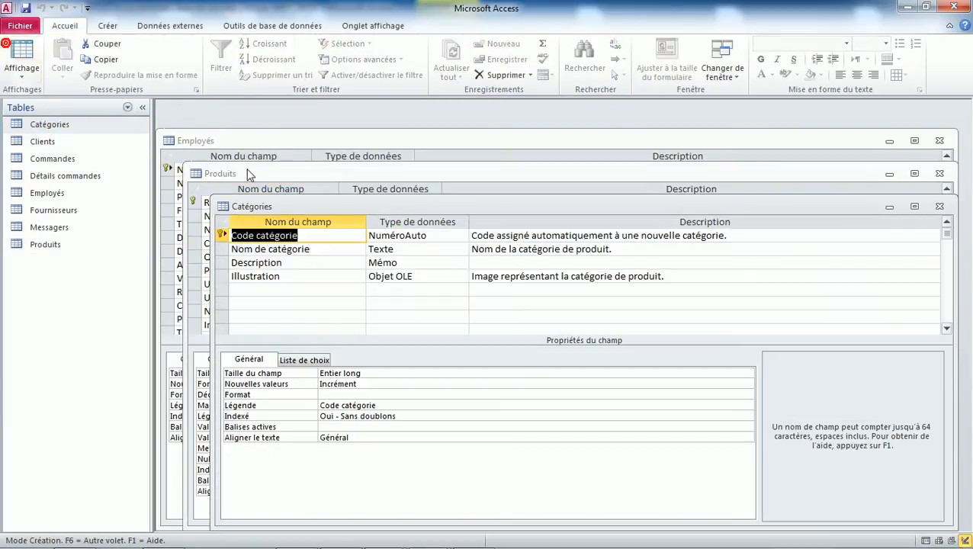
{"action": "left_click", "coordinate": [405, 249]}
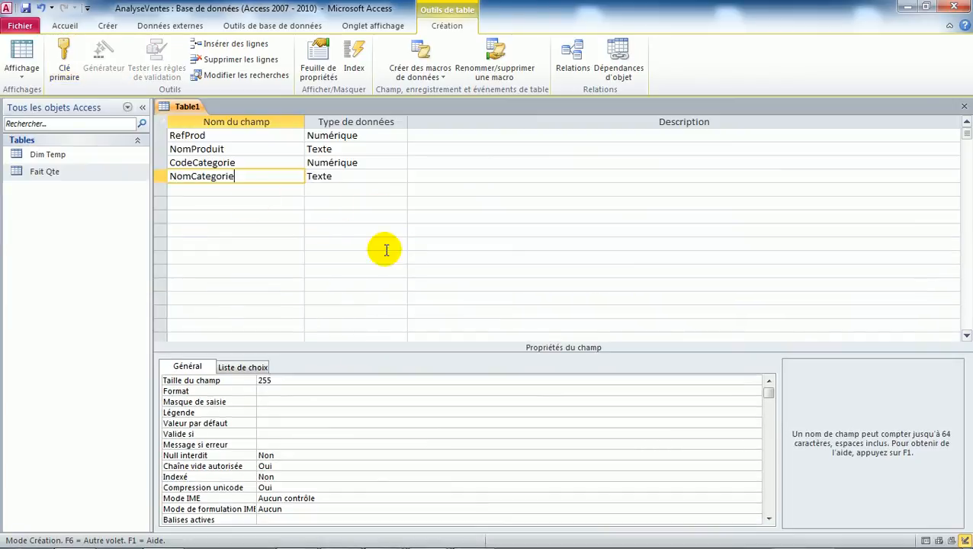
{"action": "left_click", "coordinate": [267, 380]}
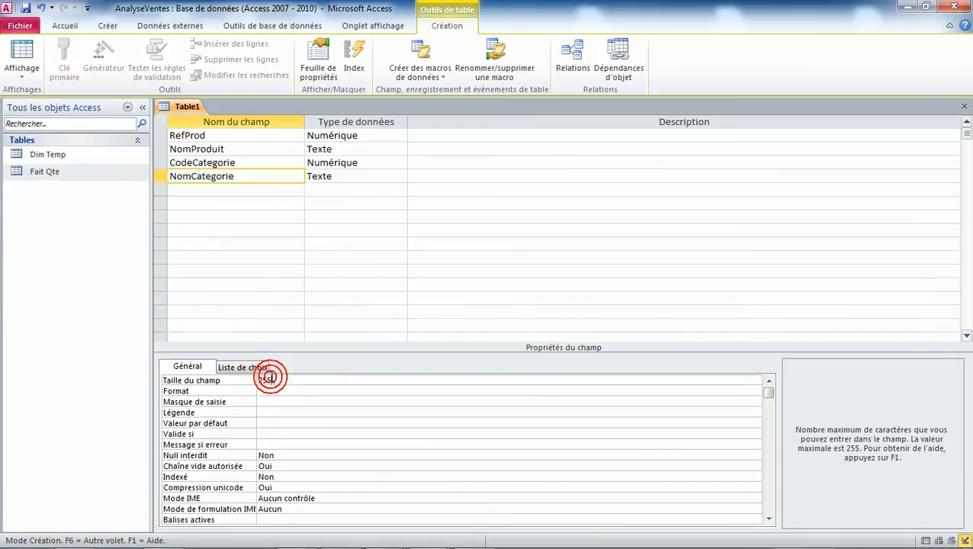
Make RefProd the primary key of the new product table.
{"action": "left_click", "coordinate": [224, 150]}
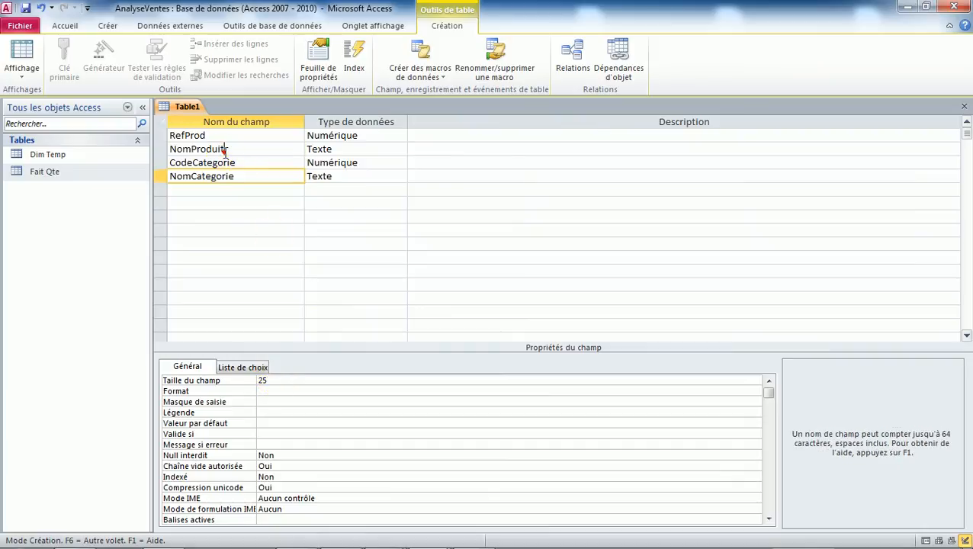
{"action": "left_click", "coordinate": [214, 135]}
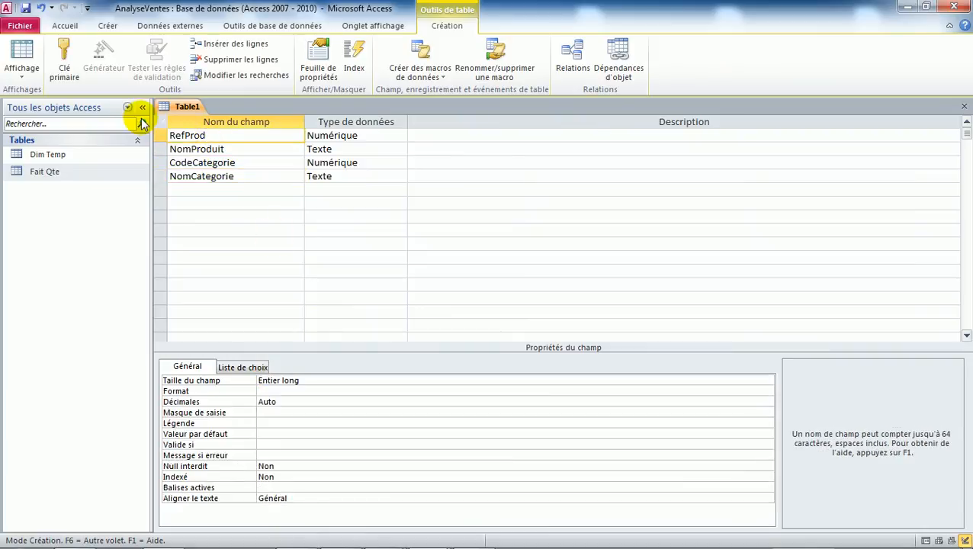
{"action": "left_click", "coordinate": [162, 136]}
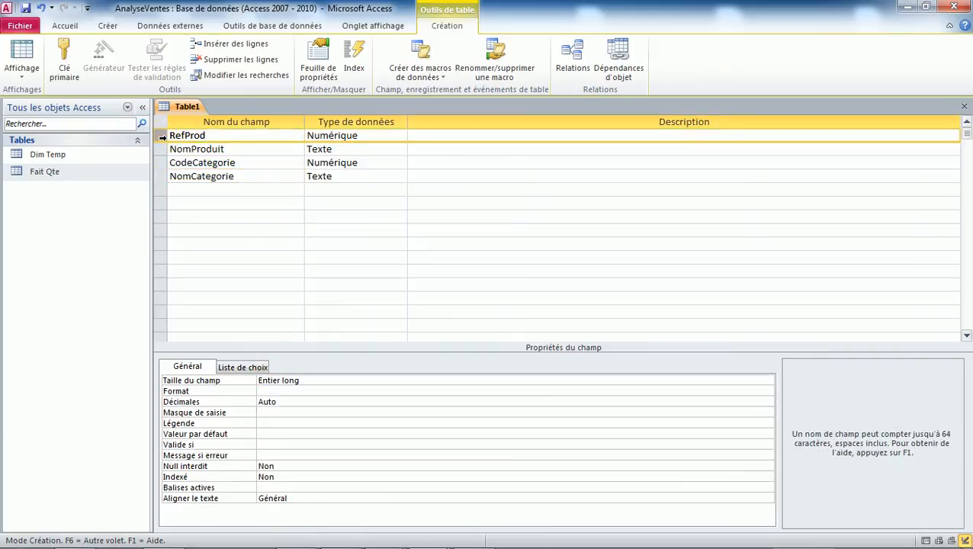
{"action": "left_click", "coordinate": [73, 52]}
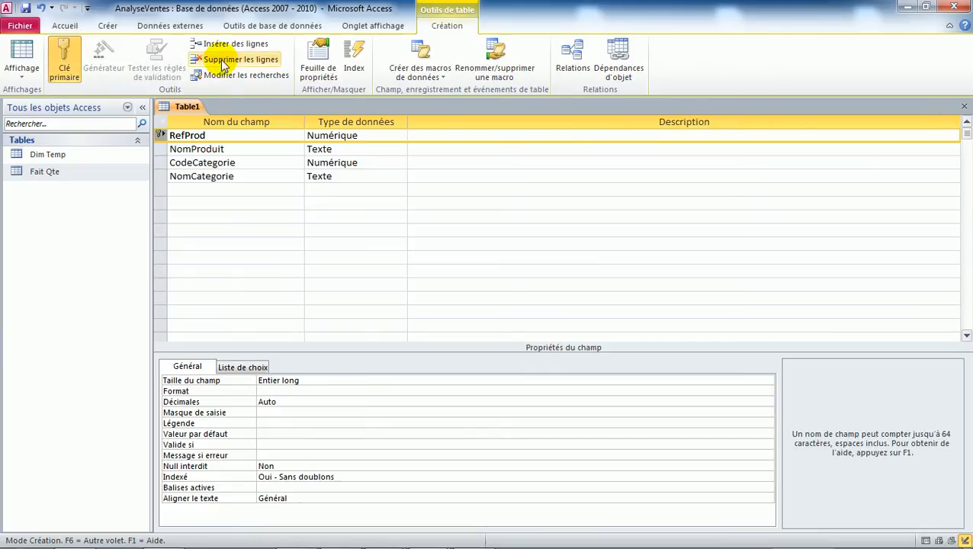
Save the table under the name Dim Produit and close its design.
{"action": "left_click", "coordinate": [25, 9]}
{"action": "type", "text": "Dim P"}
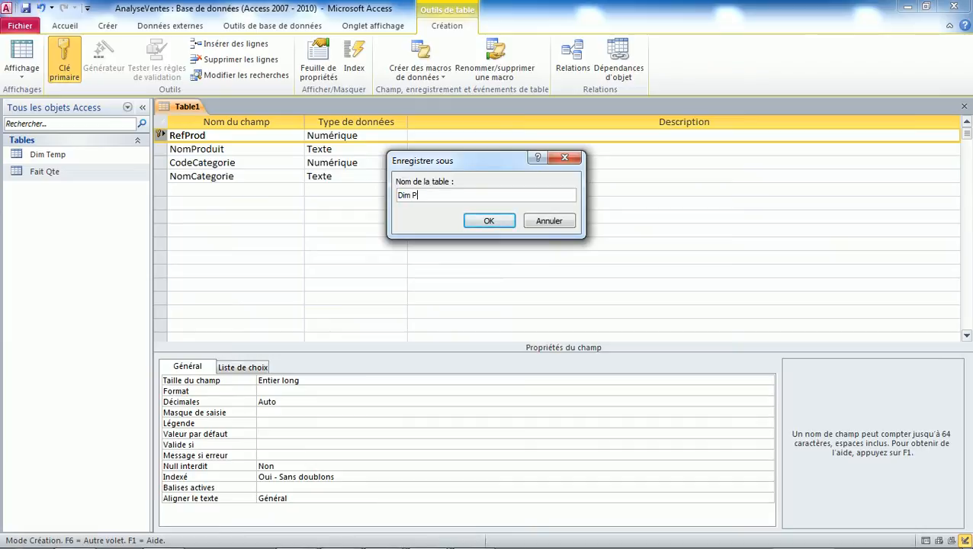
{"action": "type", "text": "roduit"}
{"action": "key", "text": "Return"}
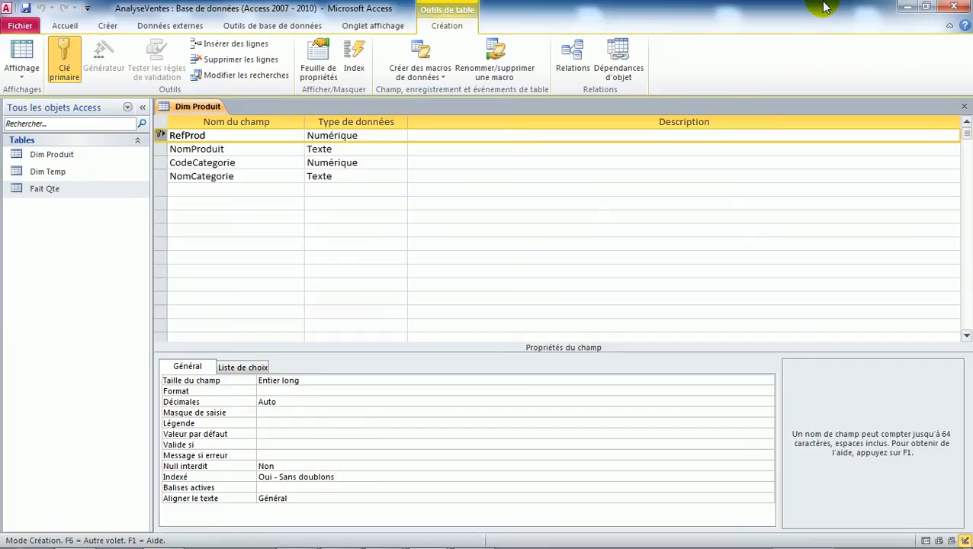
{"action": "left_click", "coordinate": [964, 106]}
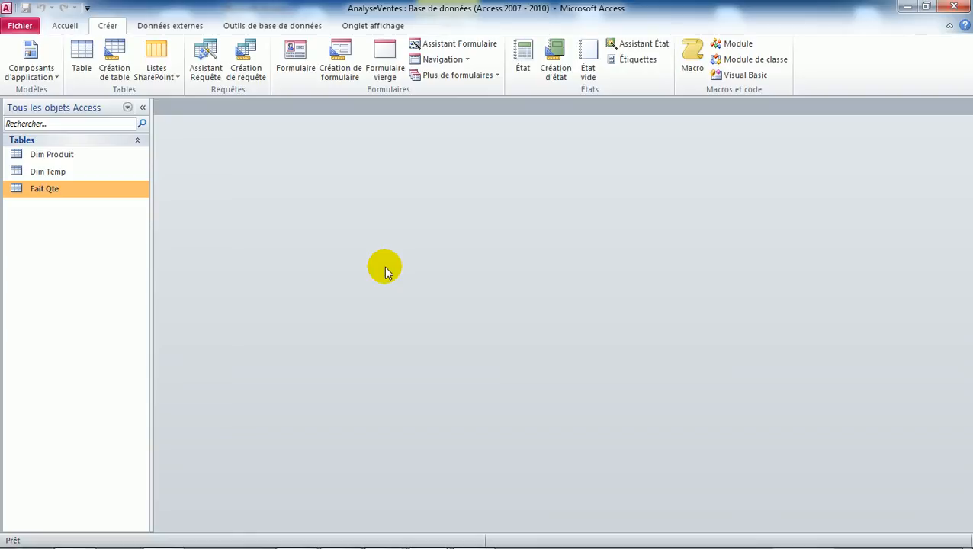
Start a new table in design view with a CodeClient field of type Texte and size 5.
{"action": "left_click", "coordinate": [113, 58]}
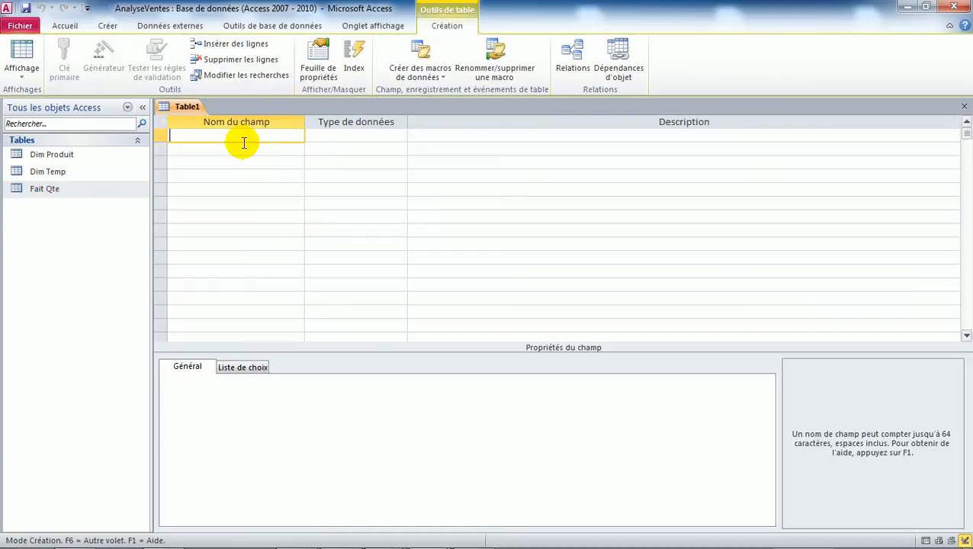
{"action": "type", "text": "CodeClient"}
{"action": "left_click", "coordinate": [358, 136]}
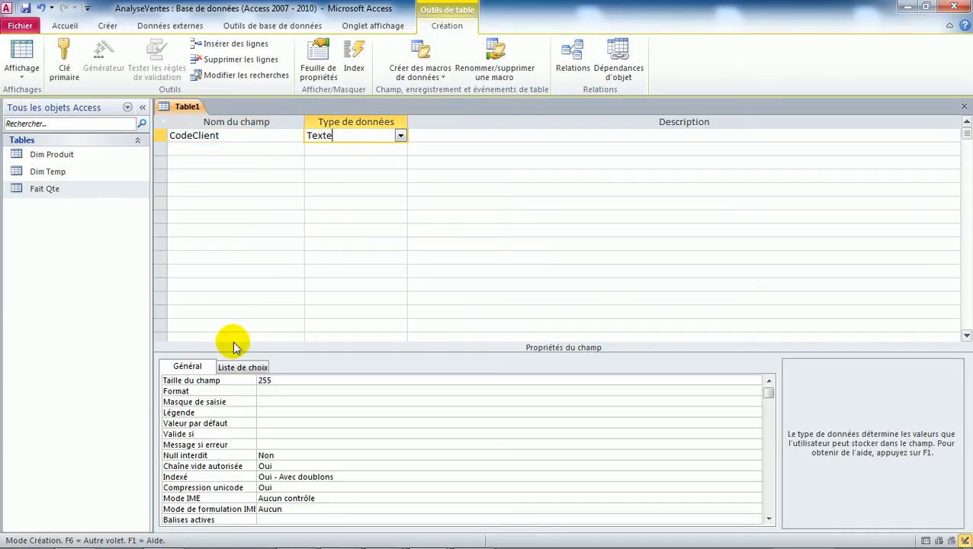
{"action": "left_click", "coordinate": [264, 380]}
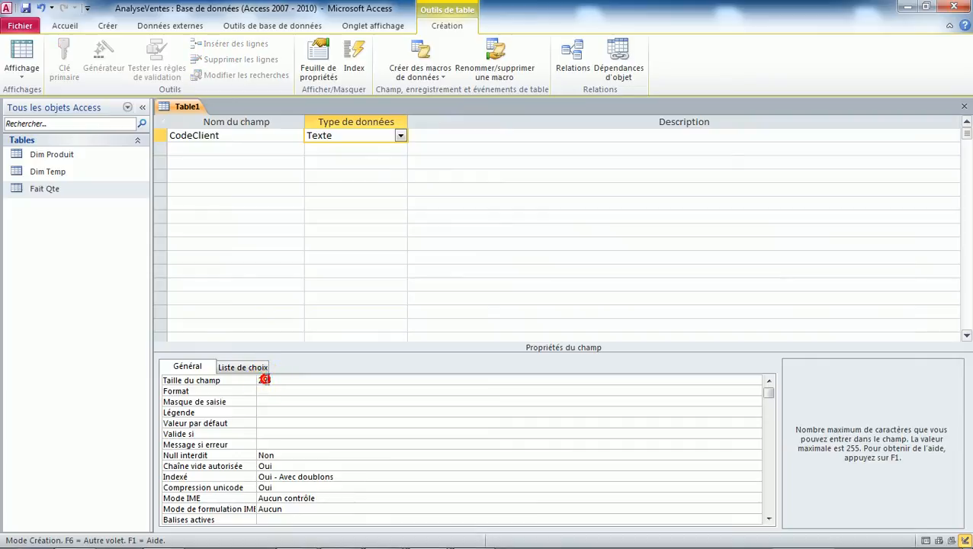
{"action": "double_click", "coordinate": [264, 380]}
{"action": "type", "text": "6"}
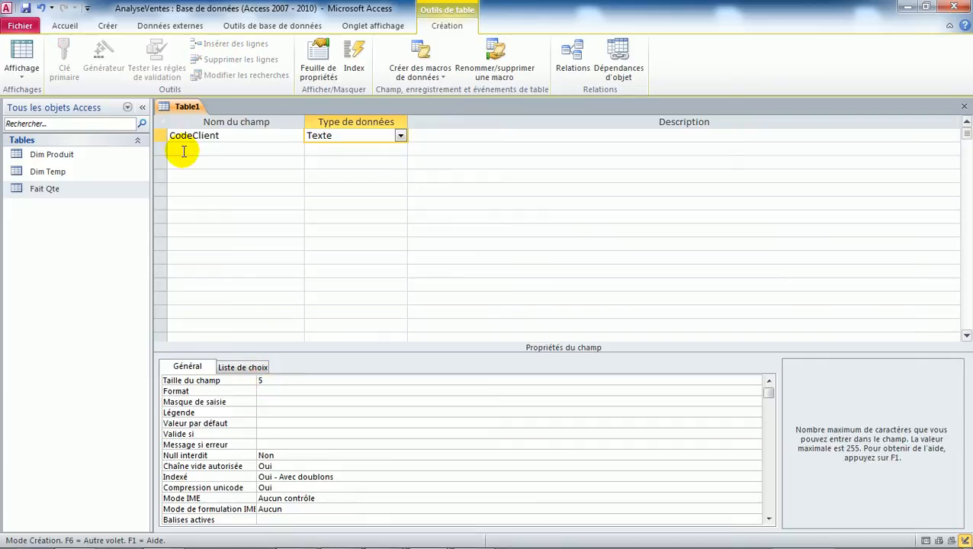
Add a Société field of type Texte, size 40, after checking the Société field in the source Clients table's design.
{"action": "left_click", "coordinate": [184, 151]}
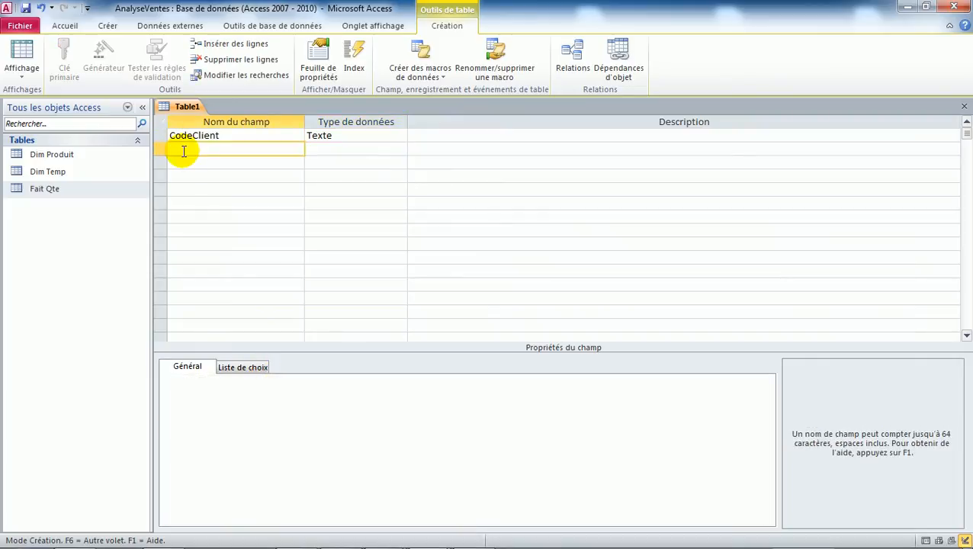
{"action": "type", "text": "Société"}
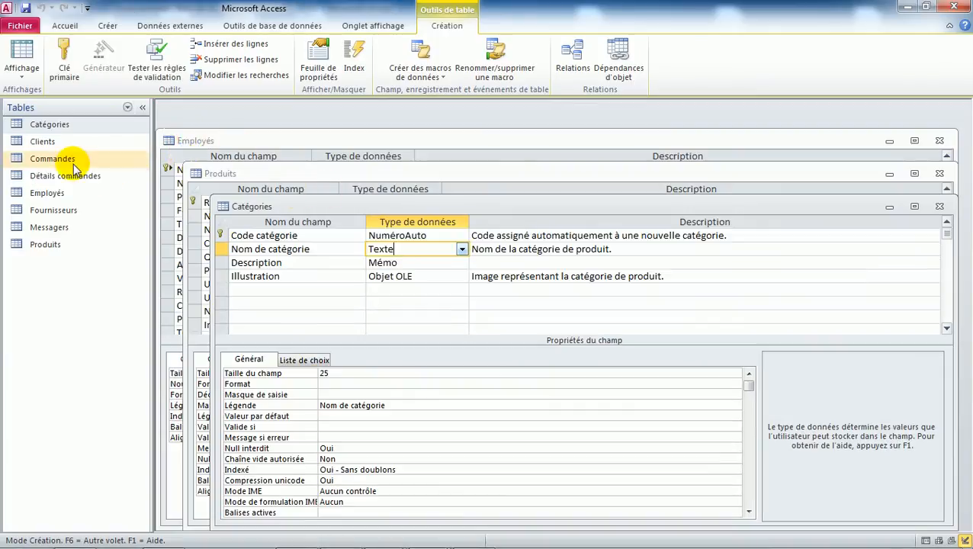
{"action": "double_click", "coordinate": [54, 143]}
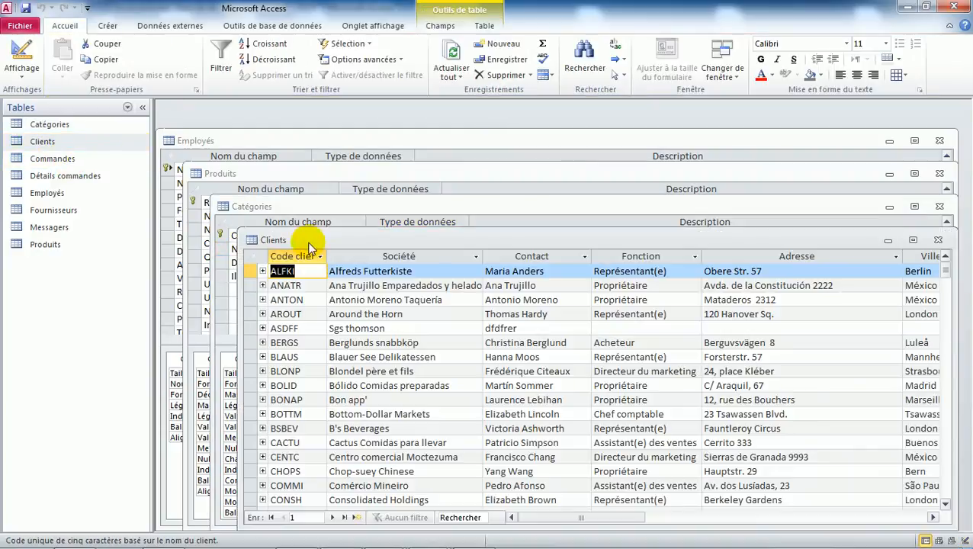
{"action": "left_click", "coordinate": [21, 53]}
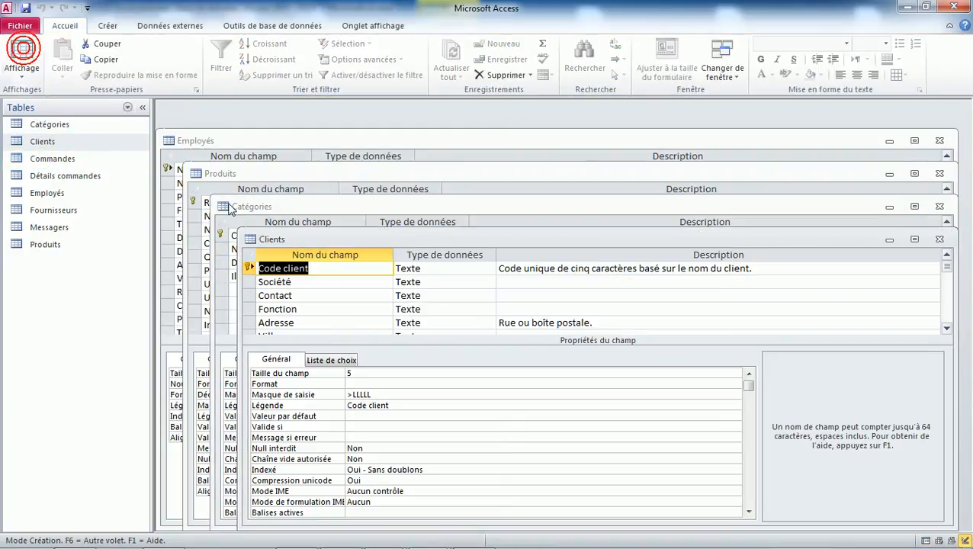
{"action": "left_click", "coordinate": [328, 281]}
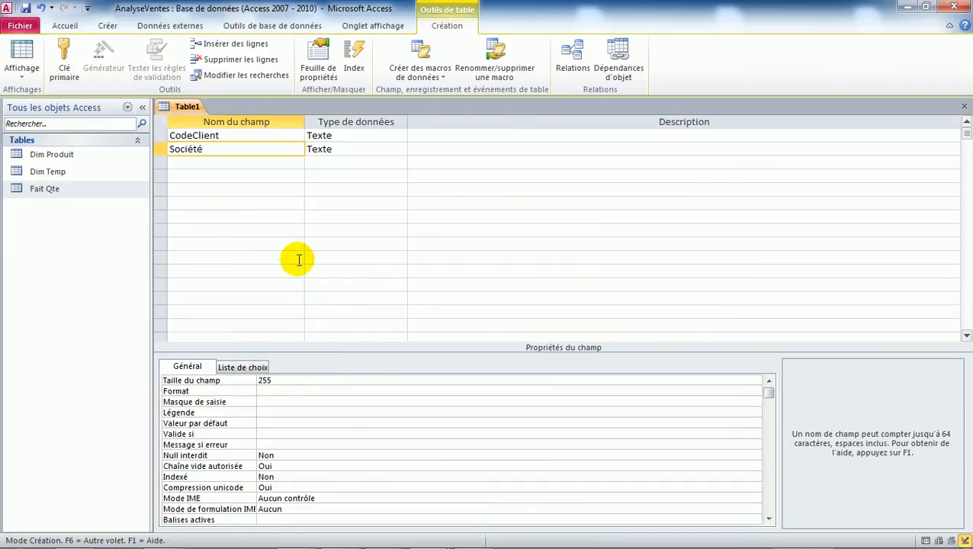
{"action": "left_click", "coordinate": [347, 150]}
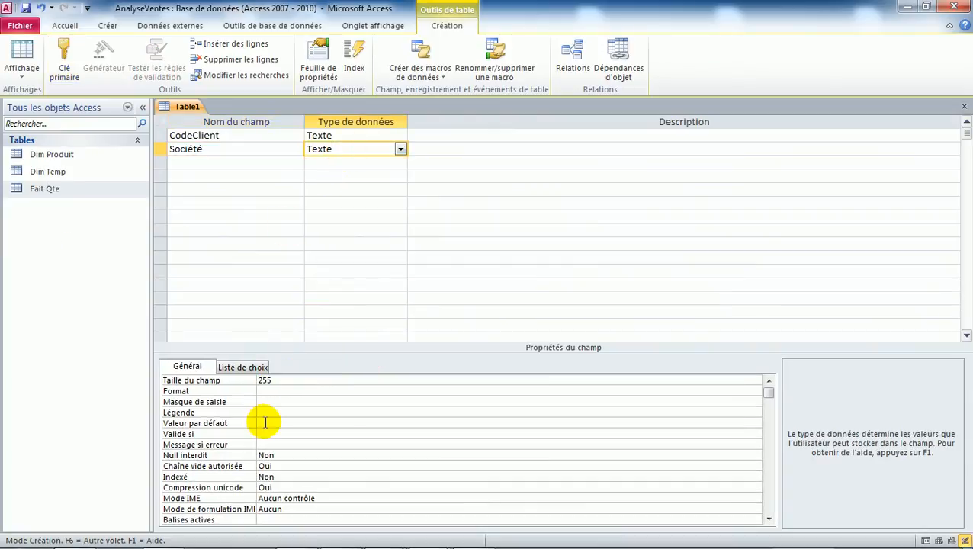
{"action": "left_click", "coordinate": [188, 381]}
{"action": "type", "text": "40"}
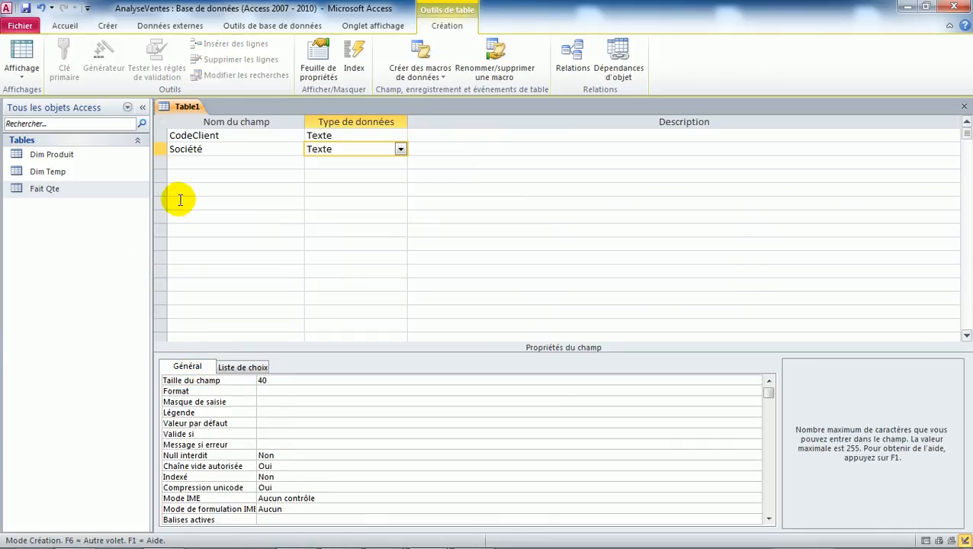
Add a field named Ville below Société in the new table.
{"action": "left_click", "coordinate": [183, 166]}
{"action": "left_click", "coordinate": [184, 166]}
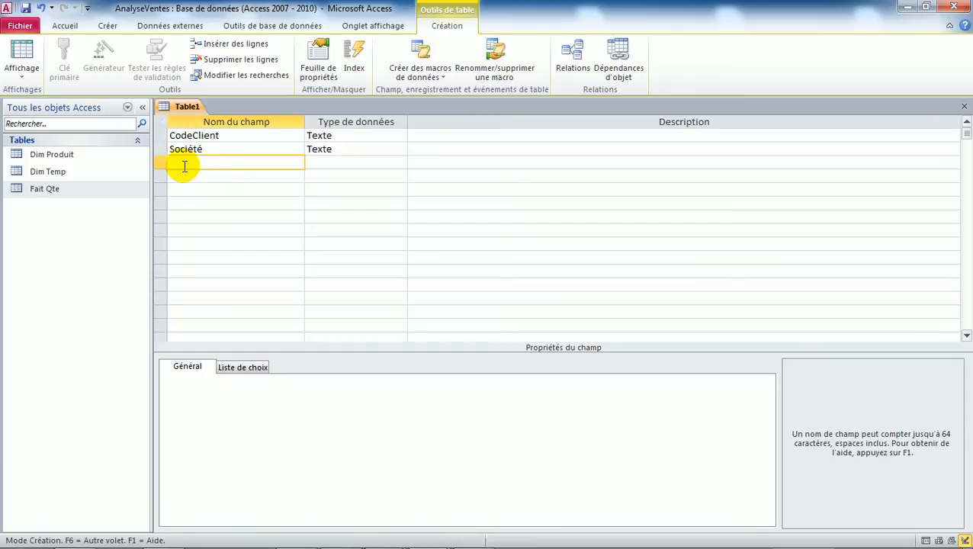
{"action": "type", "text": "Ville"}
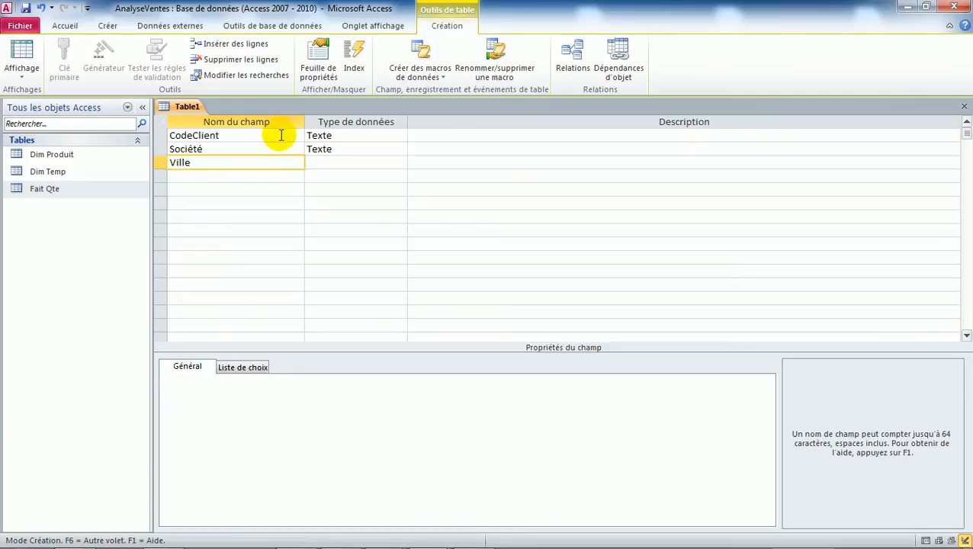
{"action": "left_click", "coordinate": [321, 163]}
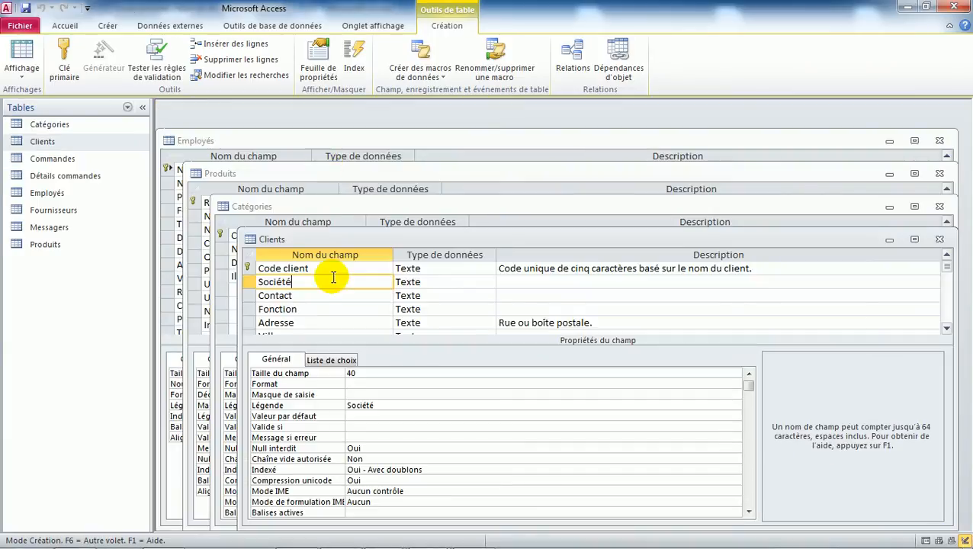
In the source database's Clients table design, go to the Ville field to examine its field size.
{"action": "left_click", "coordinate": [310, 321]}
{"action": "key", "text": "Down"}
{"action": "key", "text": "Down"}
{"action": "key", "text": "Down"}
{"action": "key", "text": "Up"}
{"action": "key", "text": "Up"}
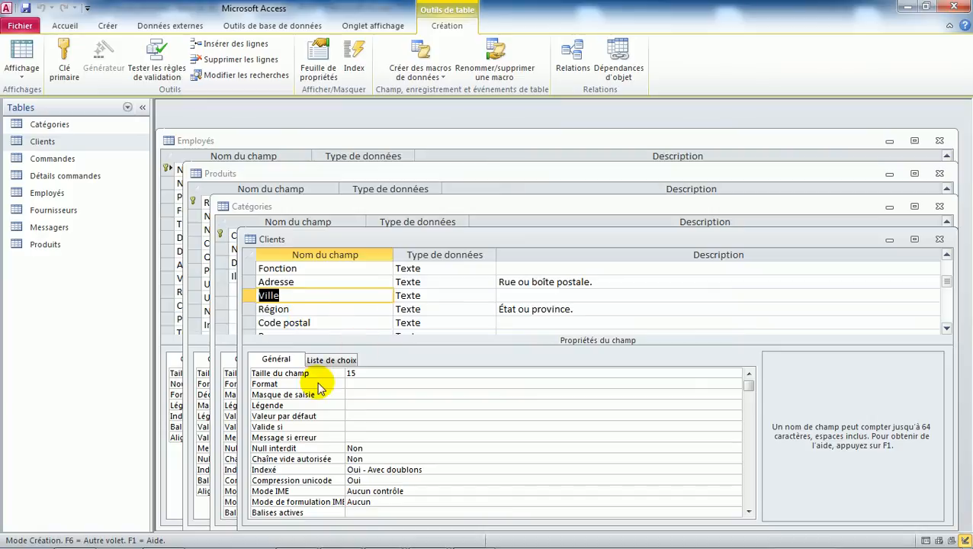
Check the Pays field's size in the source Clients table's design, and set the new table's Ville field size to 15.
{"action": "left_click", "coordinate": [294, 323]}
{"action": "key", "text": "Down"}
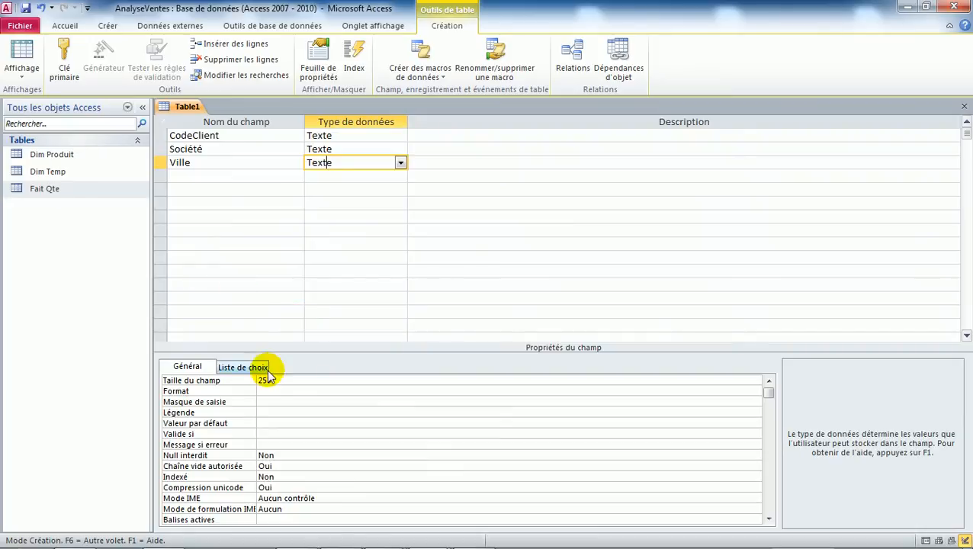
{"action": "double_click", "coordinate": [266, 382]}
{"action": "type", "text": "15"}
Add a Pays field of type Texte with size 15 below Ville.
{"action": "left_click", "coordinate": [199, 177]}
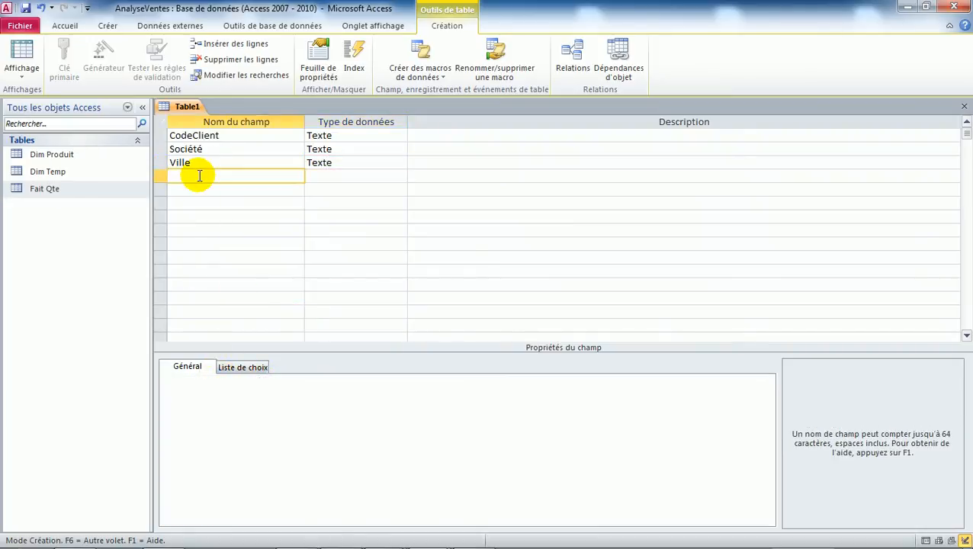
{"action": "type", "text": "Pays"}
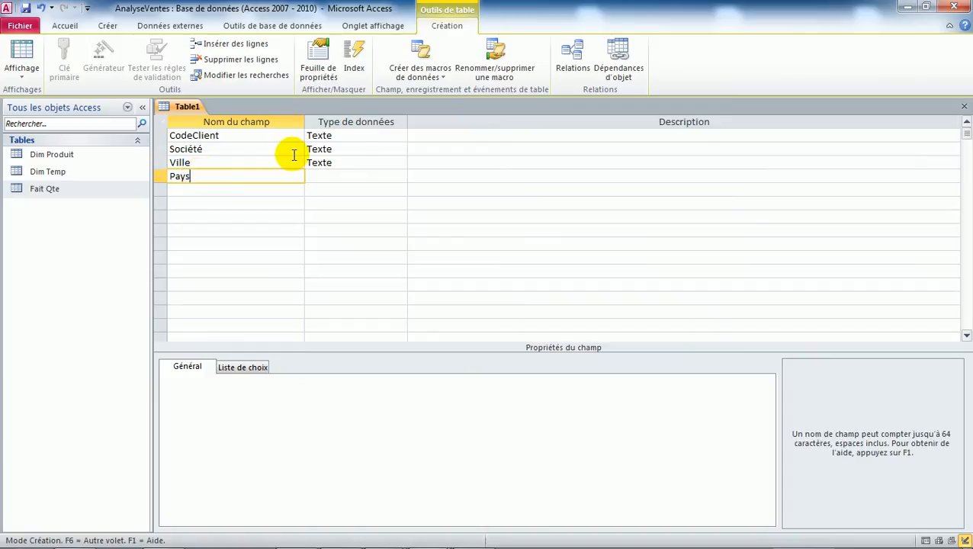
{"action": "left_click", "coordinate": [329, 176]}
{"action": "left_click", "coordinate": [263, 380]}
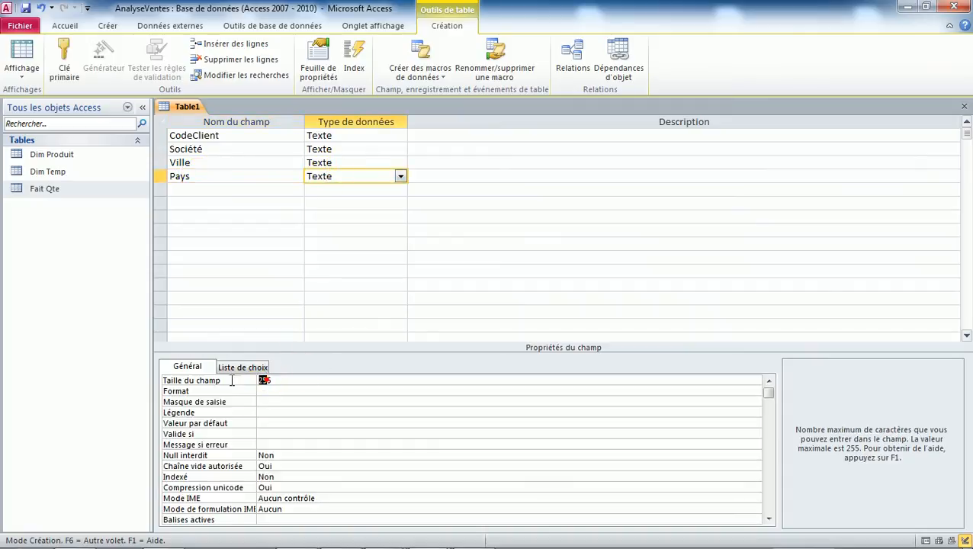
{"action": "left_click", "coordinate": [216, 381]}
{"action": "type", "text": "15"}
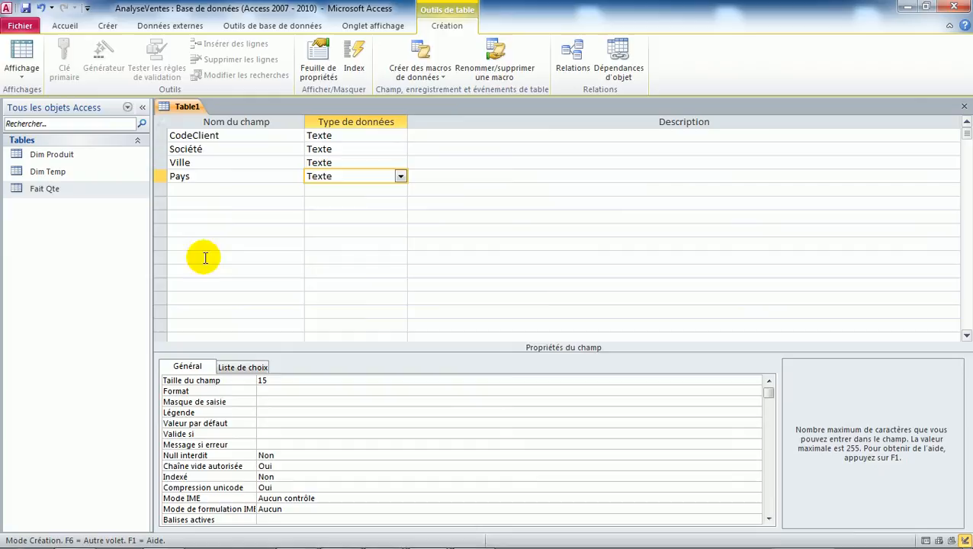
Make CodeClient the primary key, then save the table as Dim Client and close it.
{"action": "left_click", "coordinate": [209, 160]}
{"action": "left_click", "coordinate": [160, 135]}
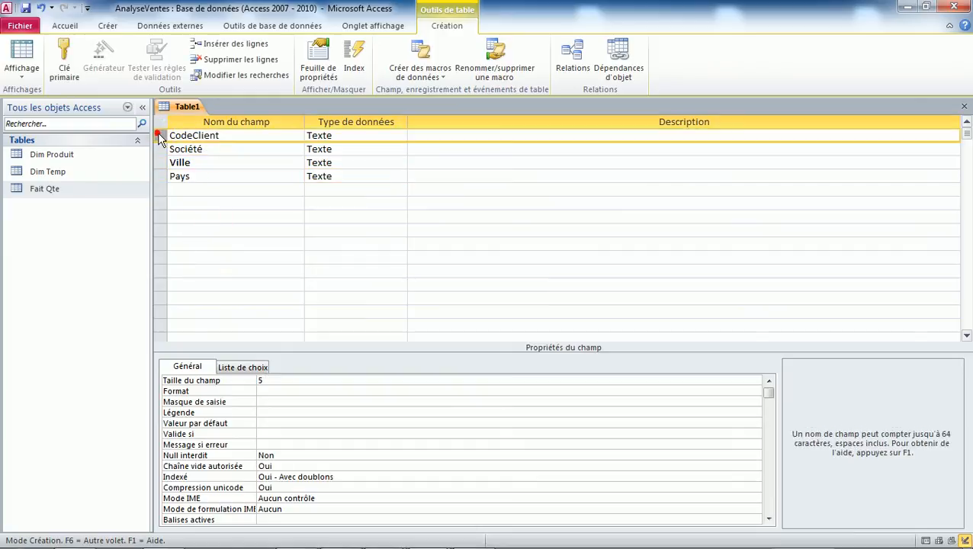
{"action": "left_click", "coordinate": [65, 52]}
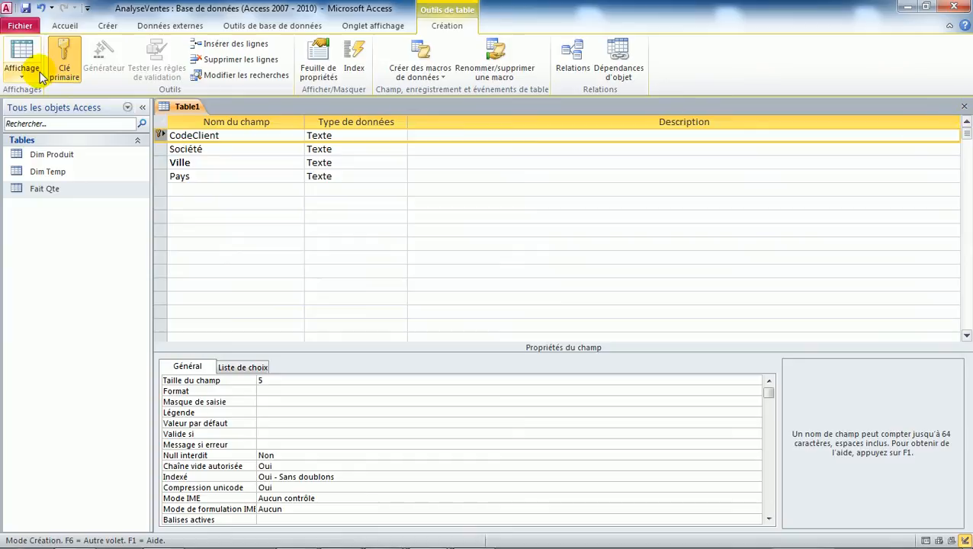
{"action": "left_click", "coordinate": [25, 9]}
{"action": "type", "text": "Dim Client"}
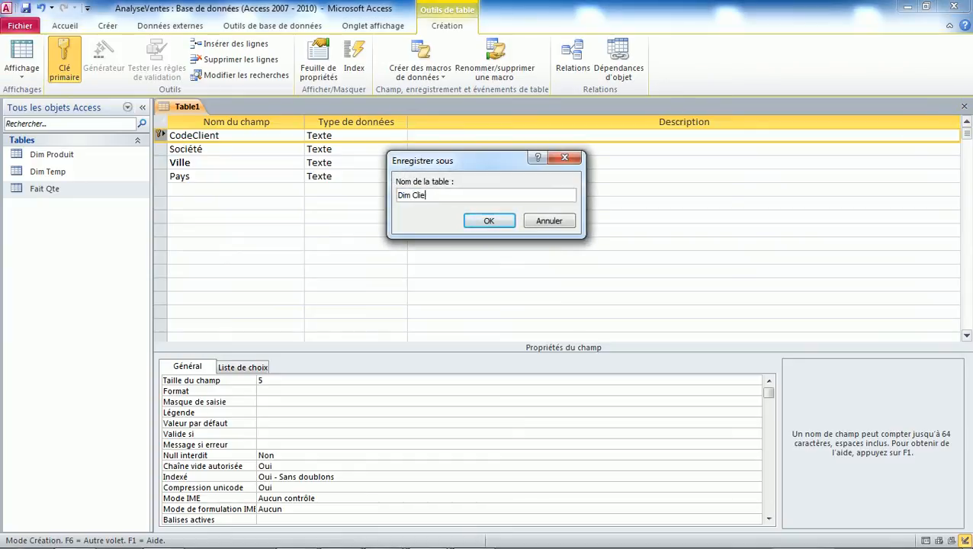
{"action": "left_click", "coordinate": [489, 222]}
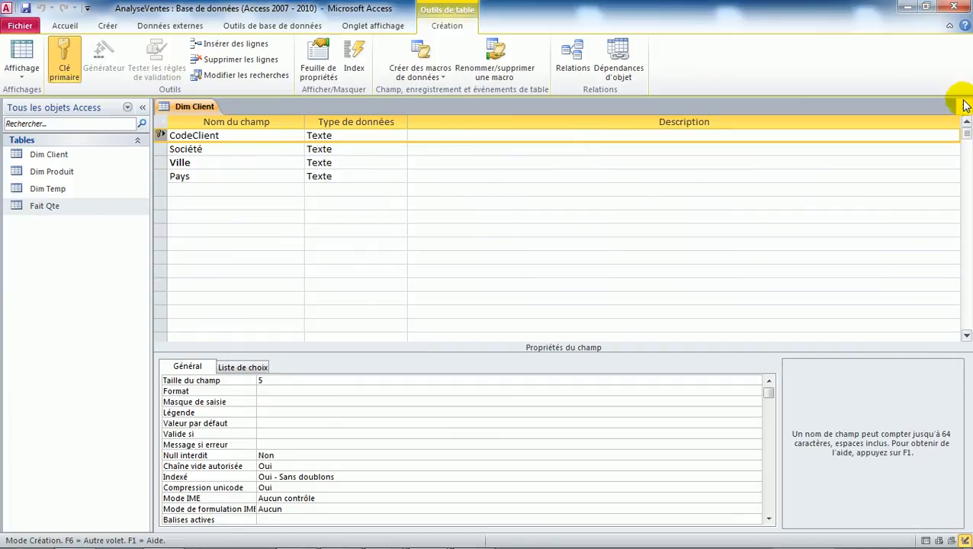
{"action": "left_click", "coordinate": [965, 106]}
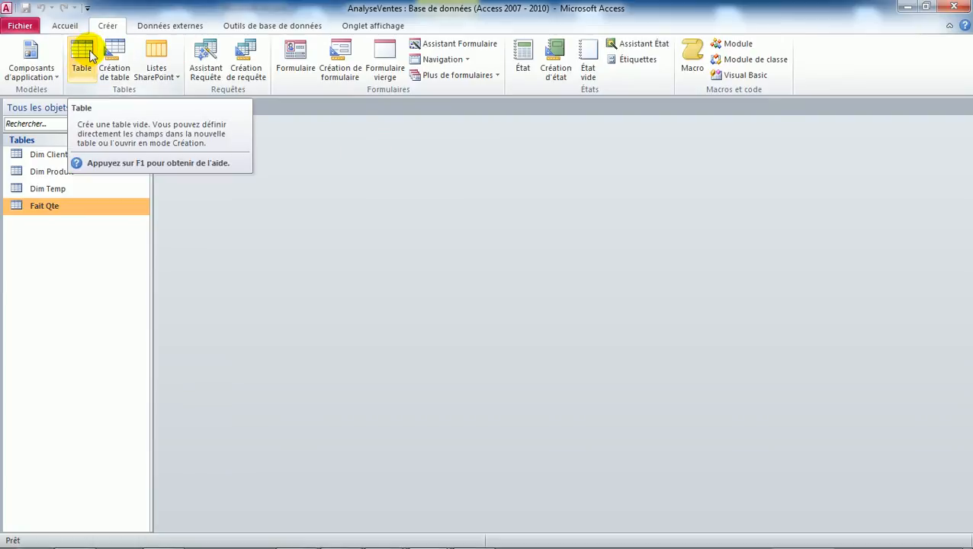
Start a new table in design view with a first field named NumEmp.
{"action": "left_click", "coordinate": [113, 58]}
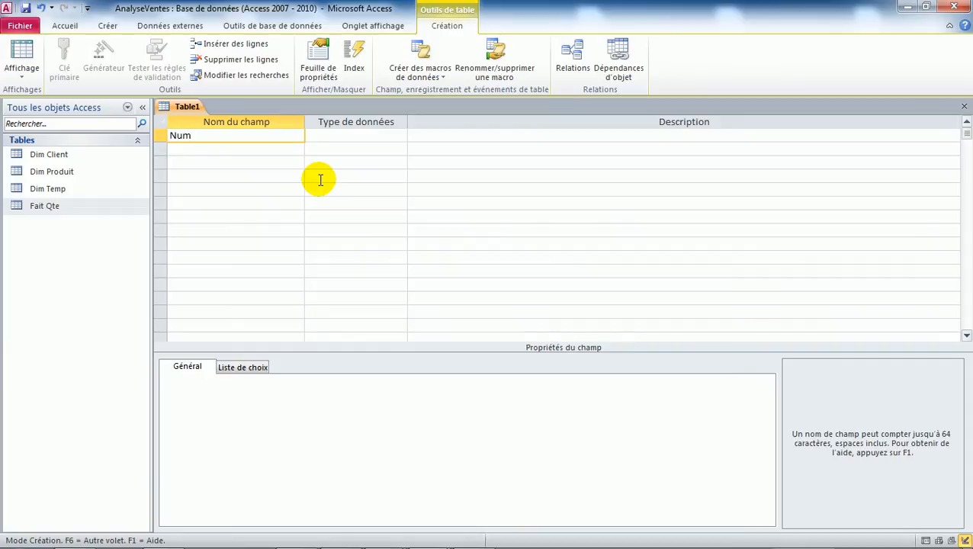
{"action": "type", "text": "NumEmp"}
{"action": "left_click", "coordinate": [331, 138]}
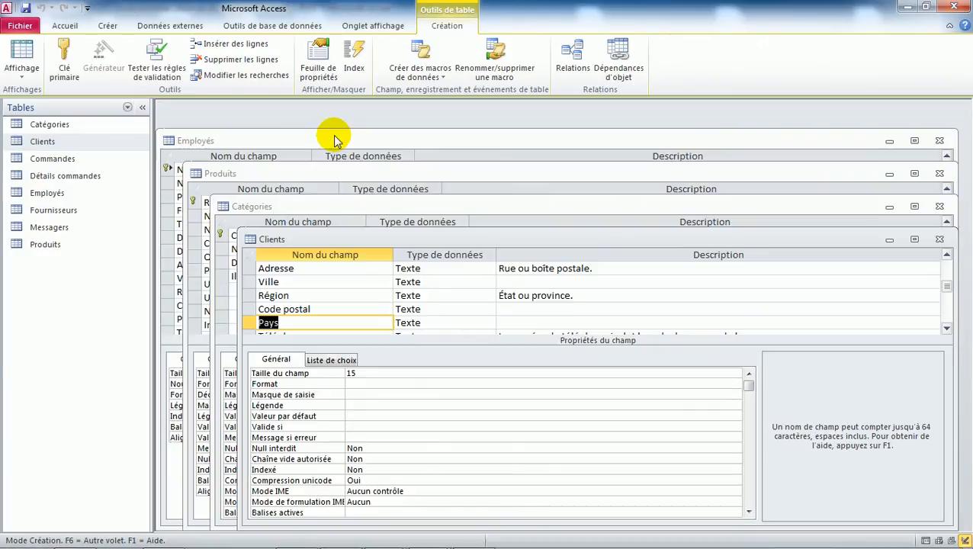
Open the source Employés table in design view to check its employee number field, and set NumEmp's data type to Numérique.
{"action": "double_click", "coordinate": [42, 193]}
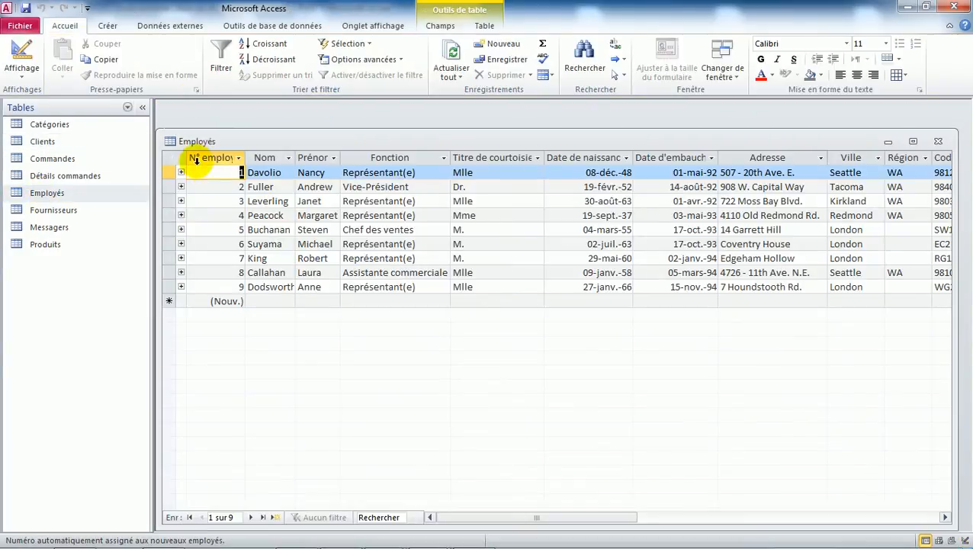
{"action": "left_click", "coordinate": [22, 65]}
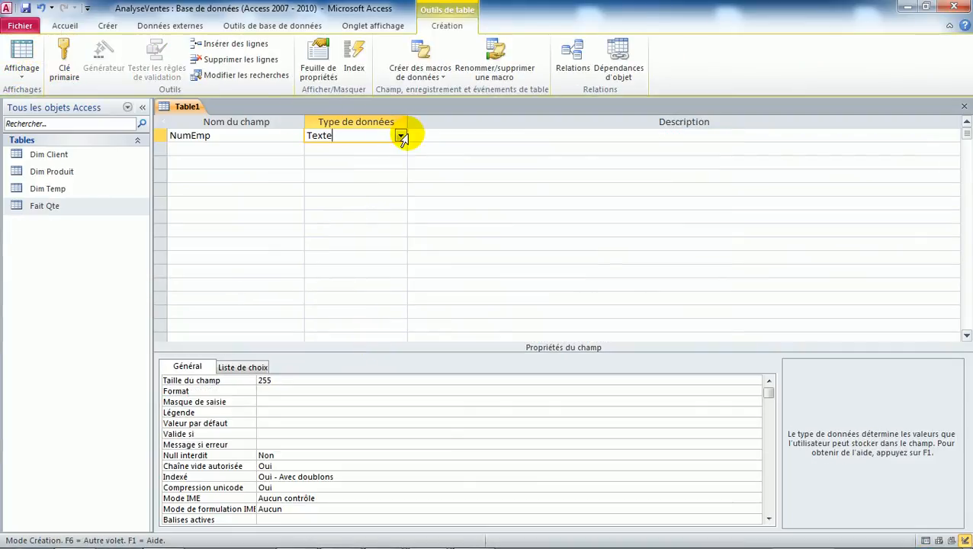
{"action": "left_click", "coordinate": [402, 135]}
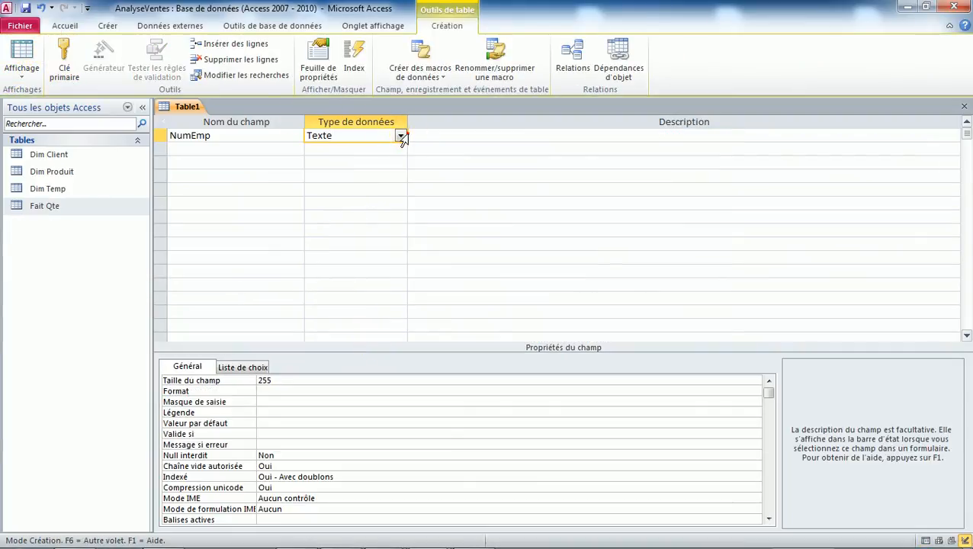
{"action": "left_click", "coordinate": [401, 135]}
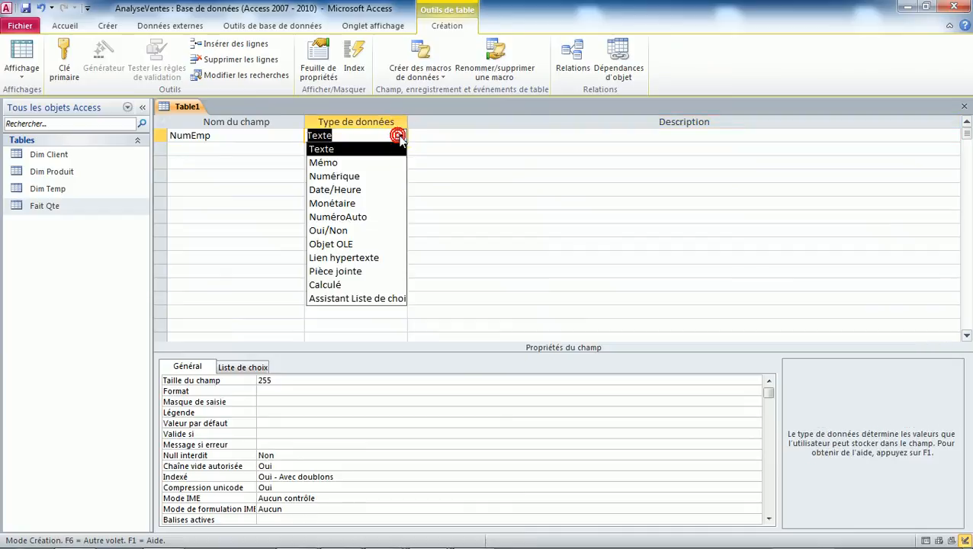
{"action": "left_click", "coordinate": [357, 176]}
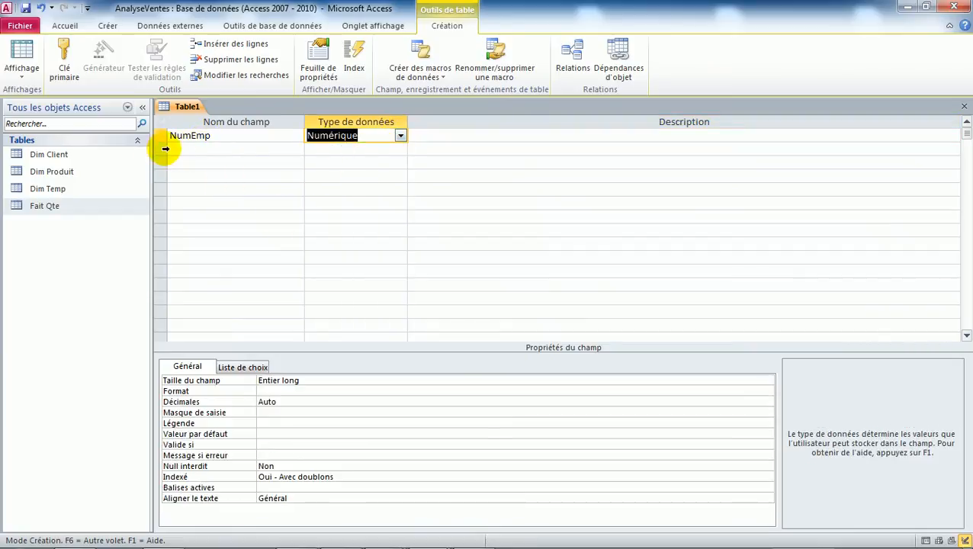
Add a NomPrenom field of type Texte, size 30, after checking the Nom and Prénom field sizes in the source Employés table.
{"action": "left_click", "coordinate": [197, 149]}
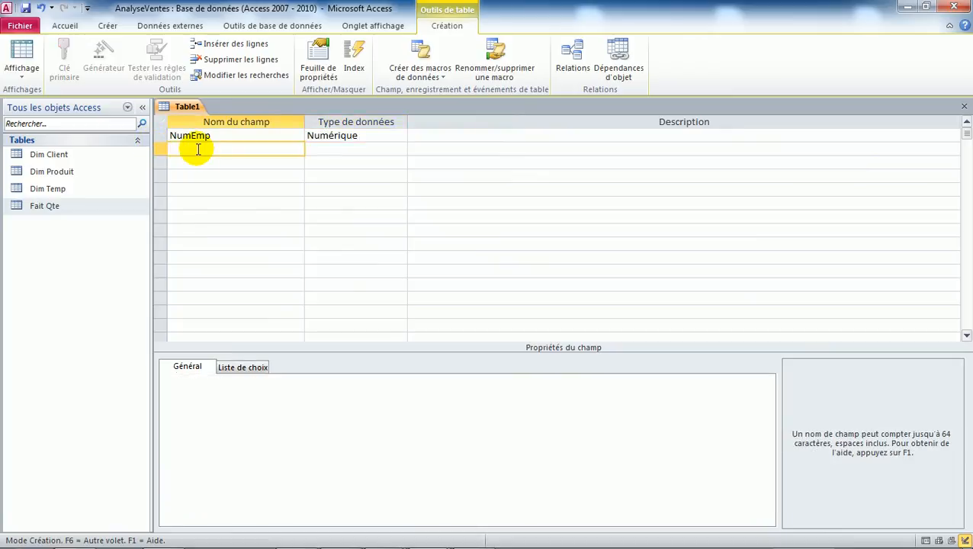
{"action": "key", "text": "alt+Tab"}
{"action": "key", "text": "alt+Tab"}
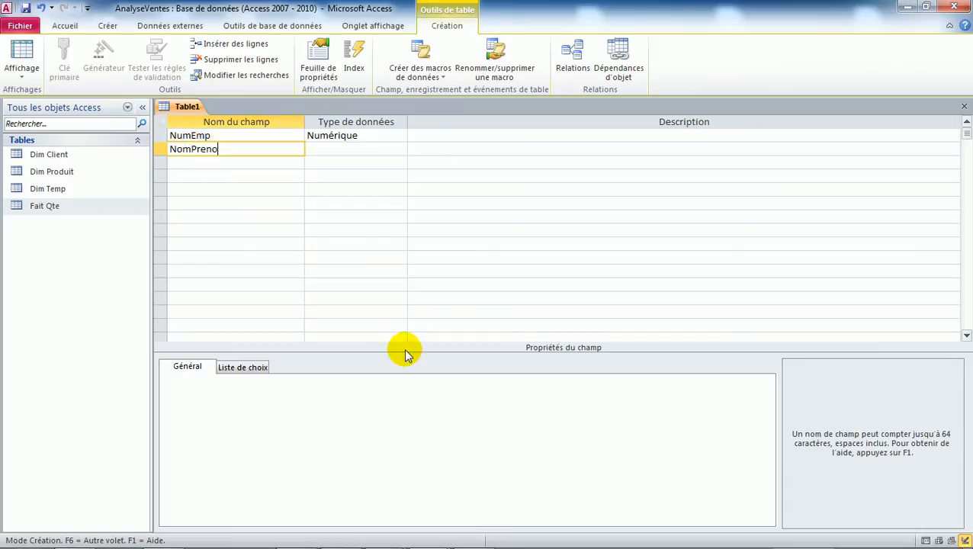
{"action": "left_click", "coordinate": [363, 150]}
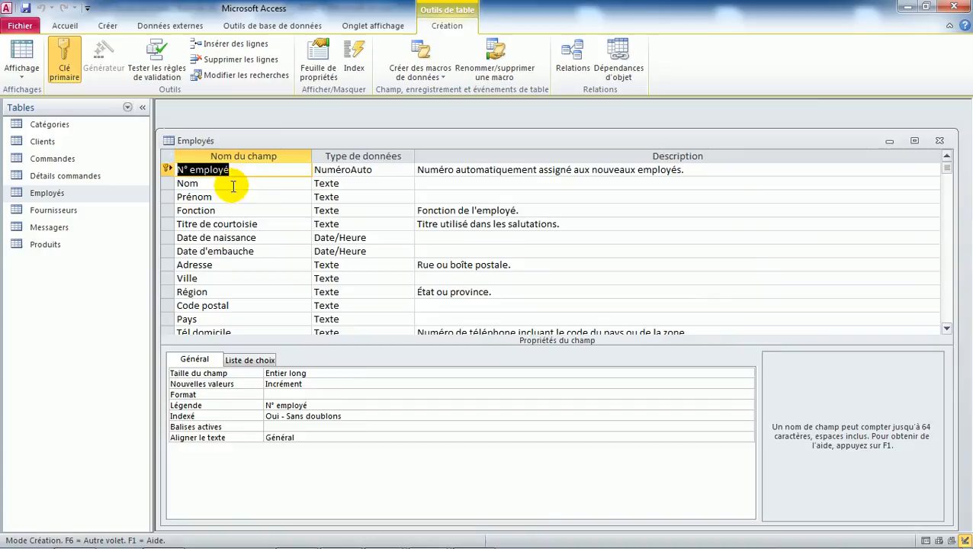
{"action": "left_click", "coordinate": [231, 186]}
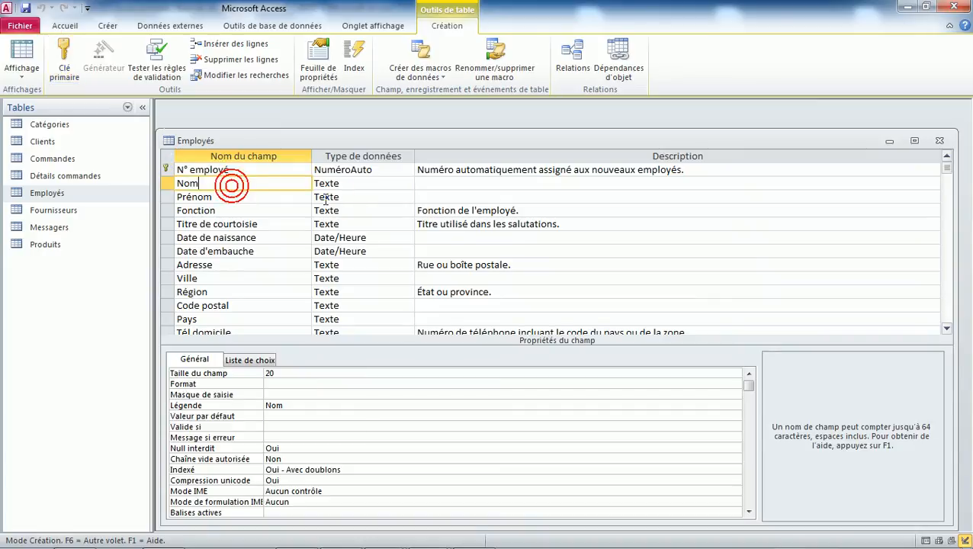
{"action": "left_click", "coordinate": [228, 199]}
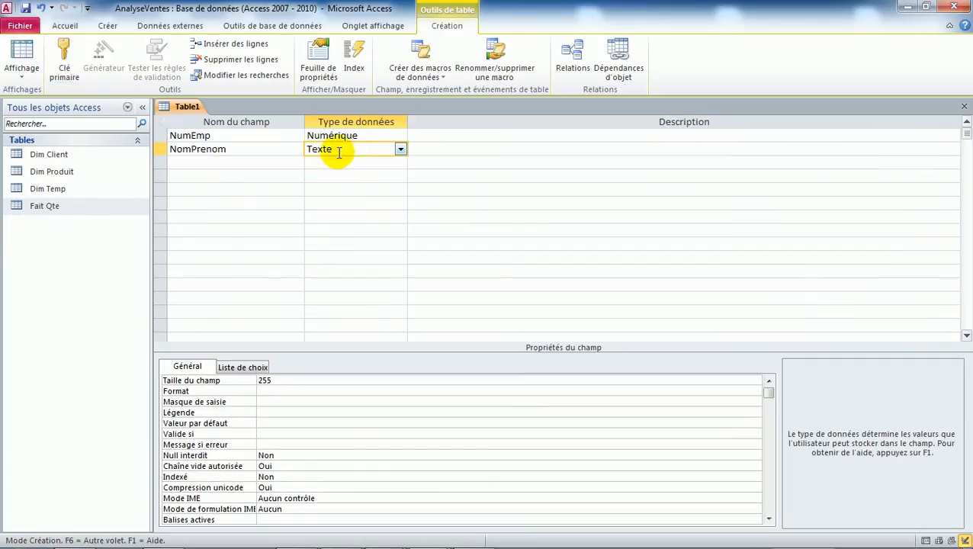
{"action": "double_click", "coordinate": [279, 379]}
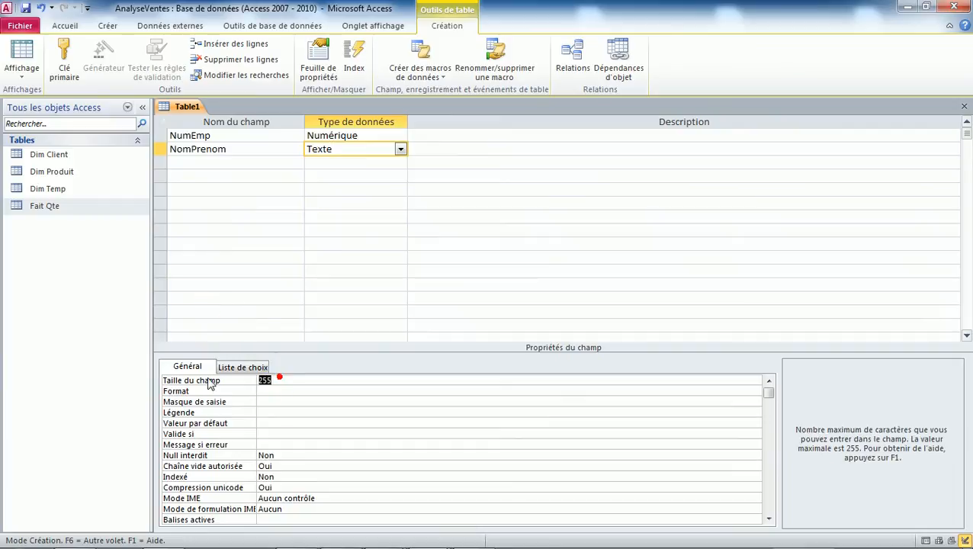
{"action": "left_click", "coordinate": [211, 382]}
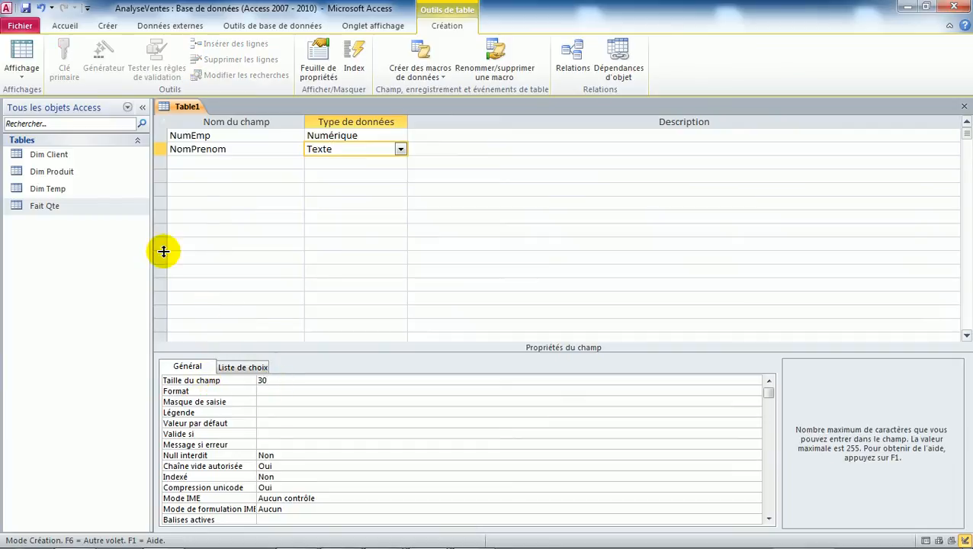
Add a Fonction field of type Texte, size 30, after checking the Fonction field in the source Employés table's design.
{"action": "left_click", "coordinate": [182, 160]}
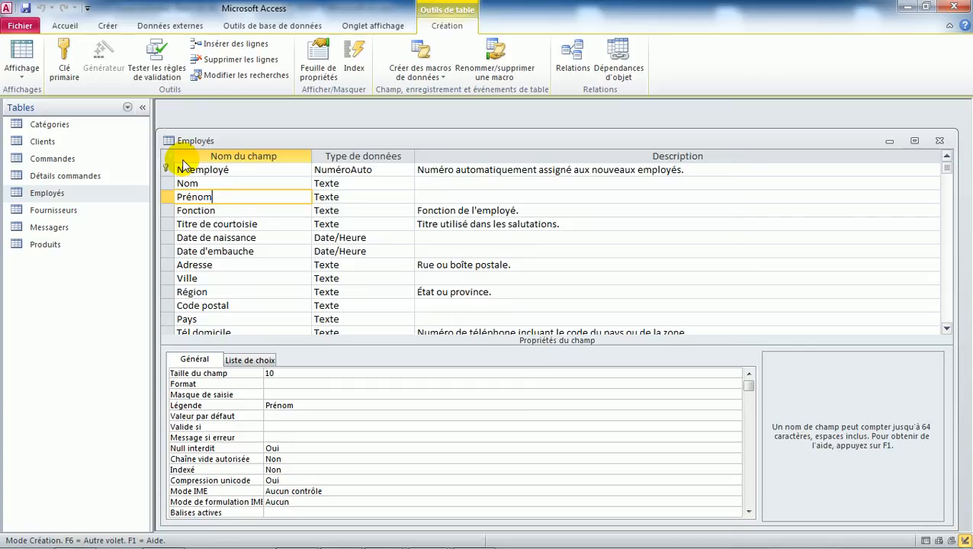
{"action": "key", "text": "alt+Tab"}
{"action": "key", "text": "alt+Tab"}
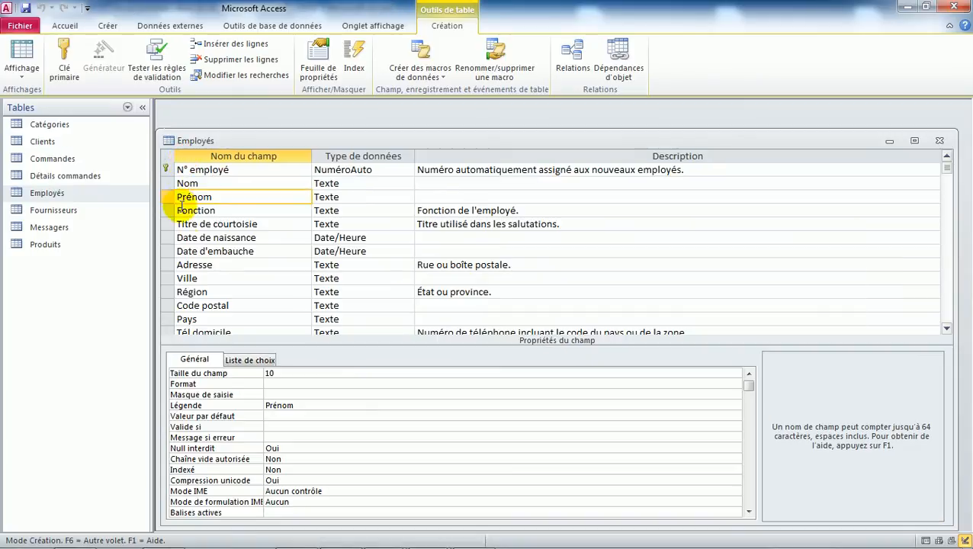
{"action": "left_click", "coordinate": [213, 199]}
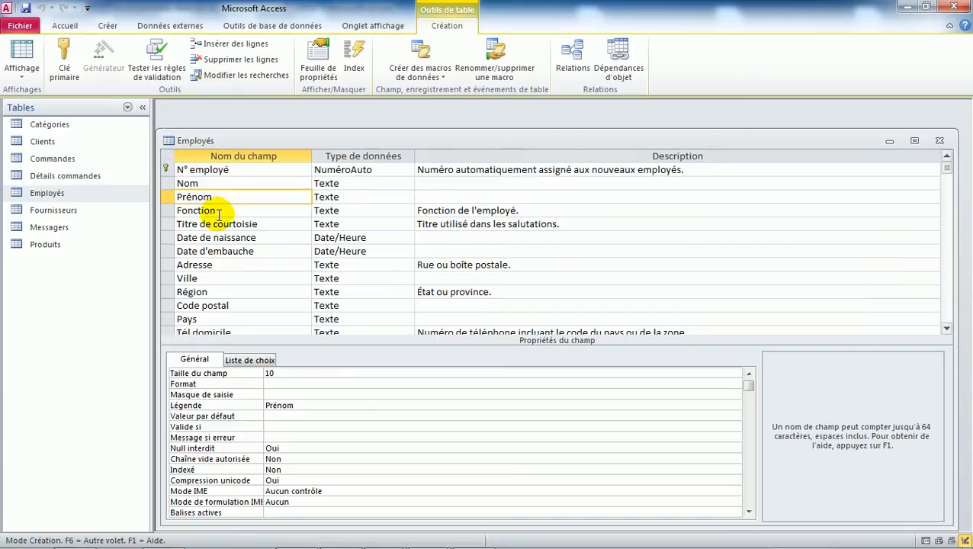
{"action": "left_click", "coordinate": [235, 210]}
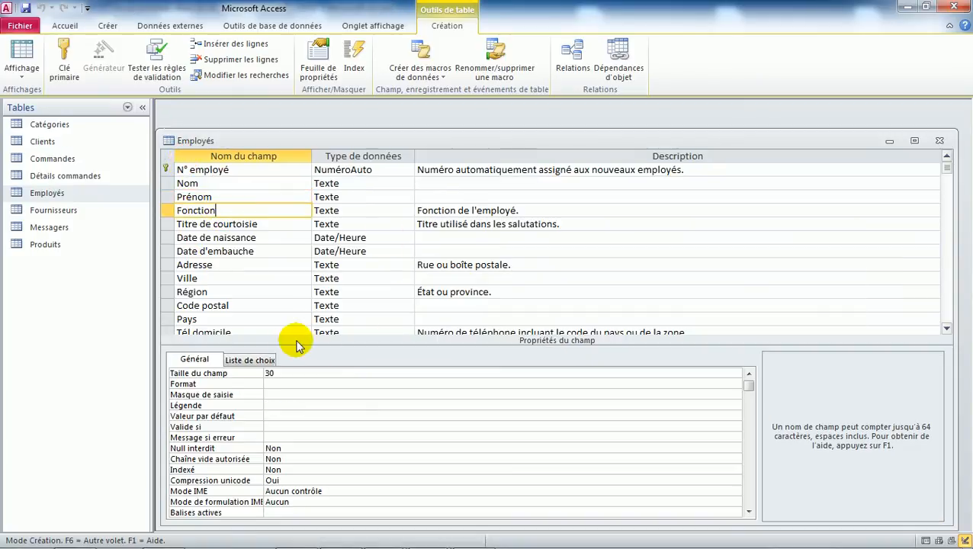
{"action": "key", "text": "alt+Tab"}
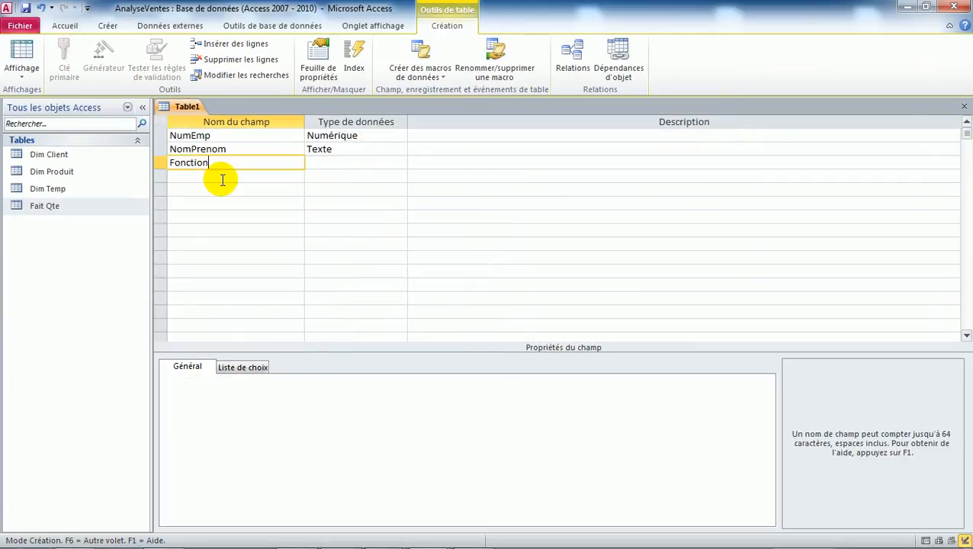
{"action": "left_click", "coordinate": [353, 163]}
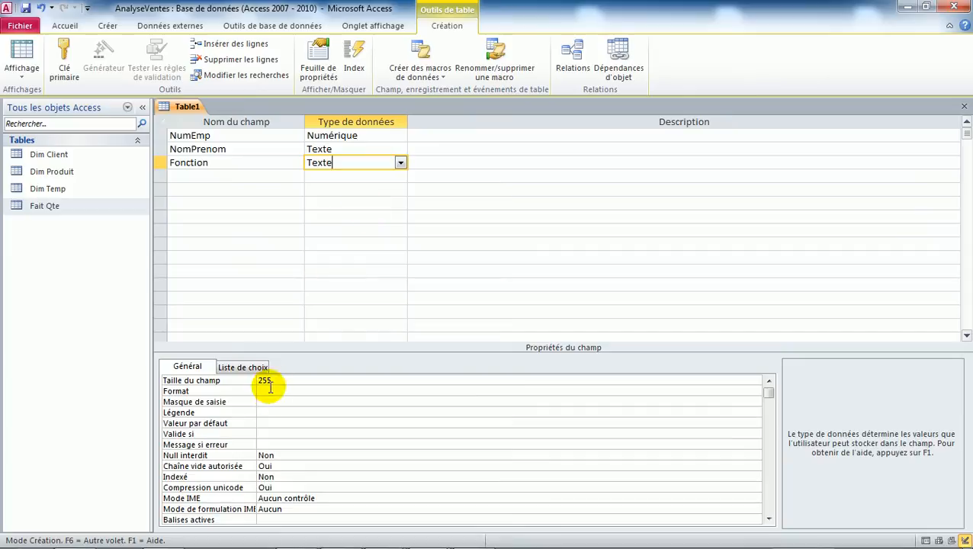
{"action": "left_click", "coordinate": [214, 385]}
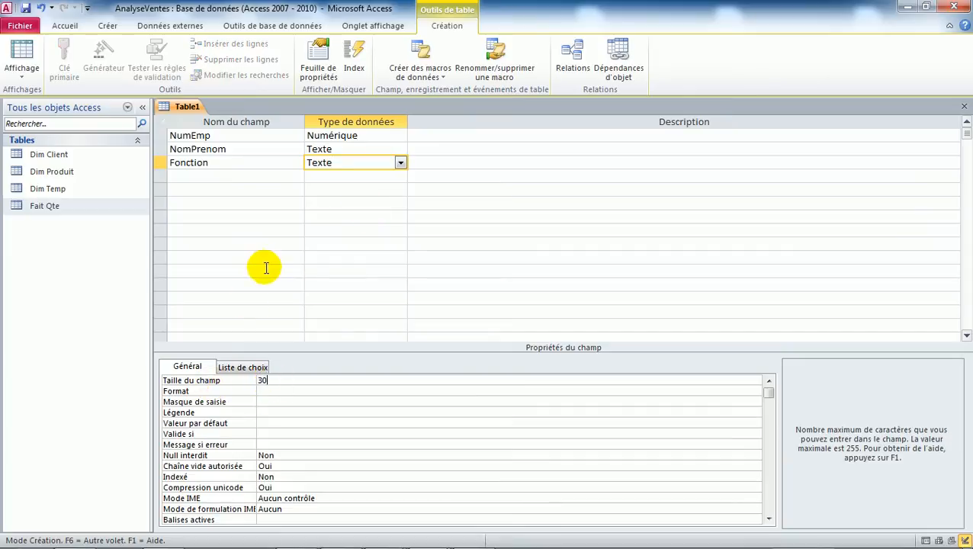
Make NumEmp the primary key, then save the table as Dim Employes and close it.
{"action": "left_click", "coordinate": [160, 136]}
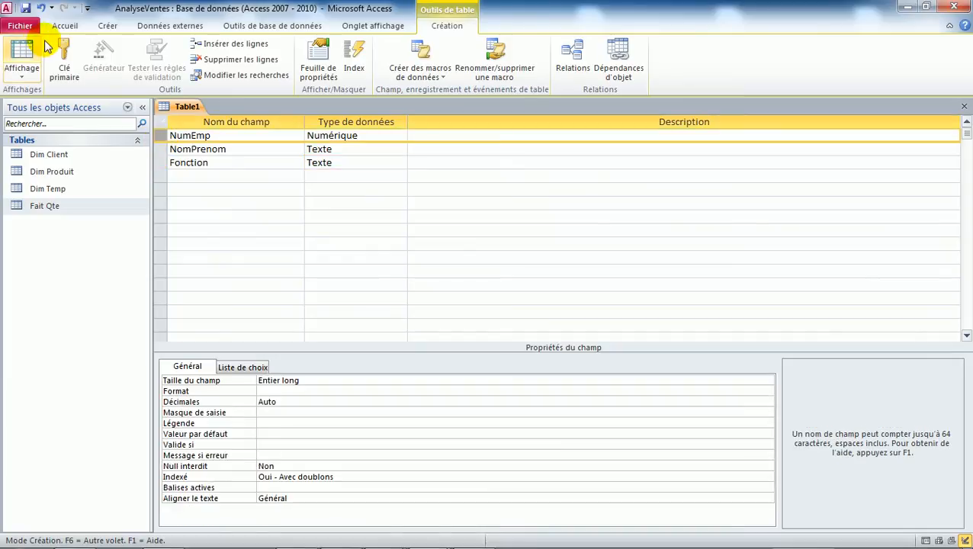
{"action": "left_click", "coordinate": [64, 63]}
{"action": "left_click", "coordinate": [25, 8]}
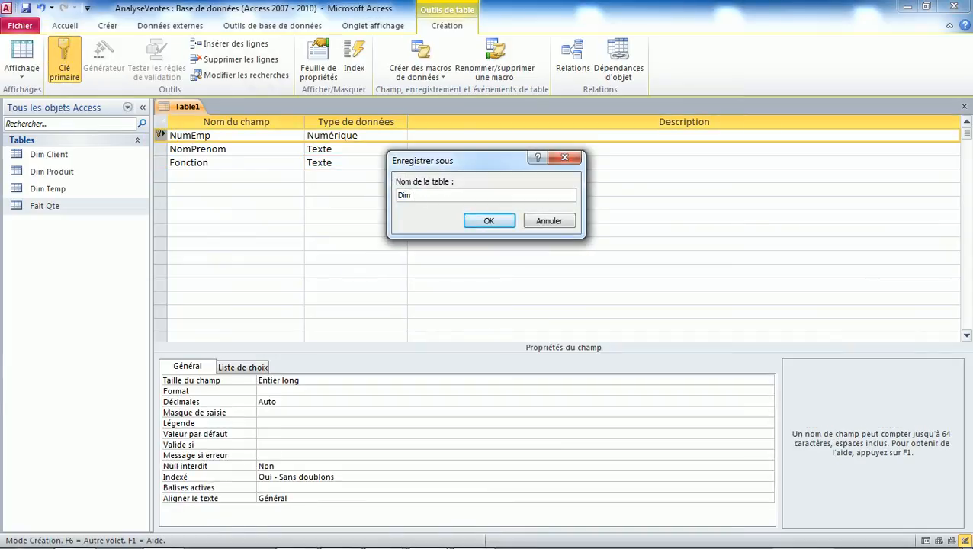
{"action": "type", "text": "Dim Employes"}
{"action": "key", "text": "Return"}
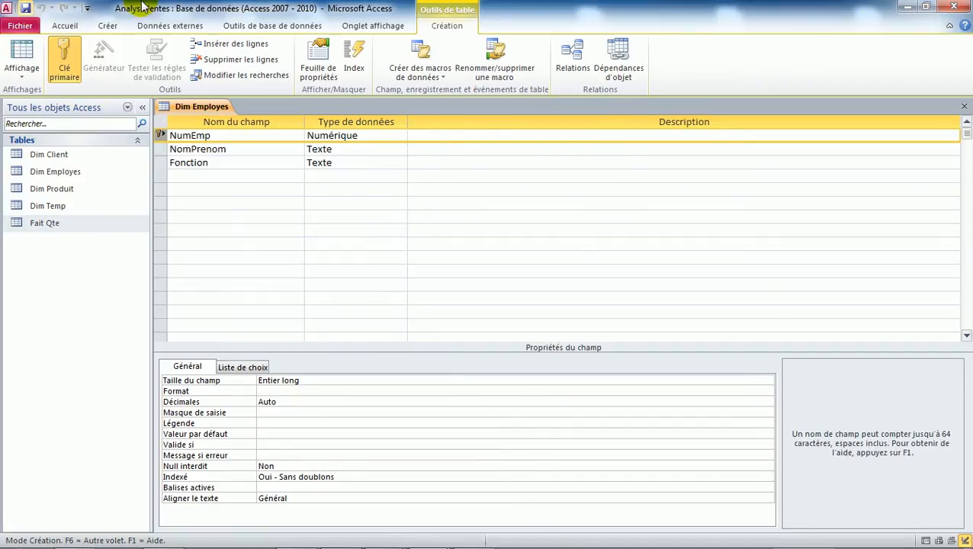
{"action": "left_click", "coordinate": [966, 107]}
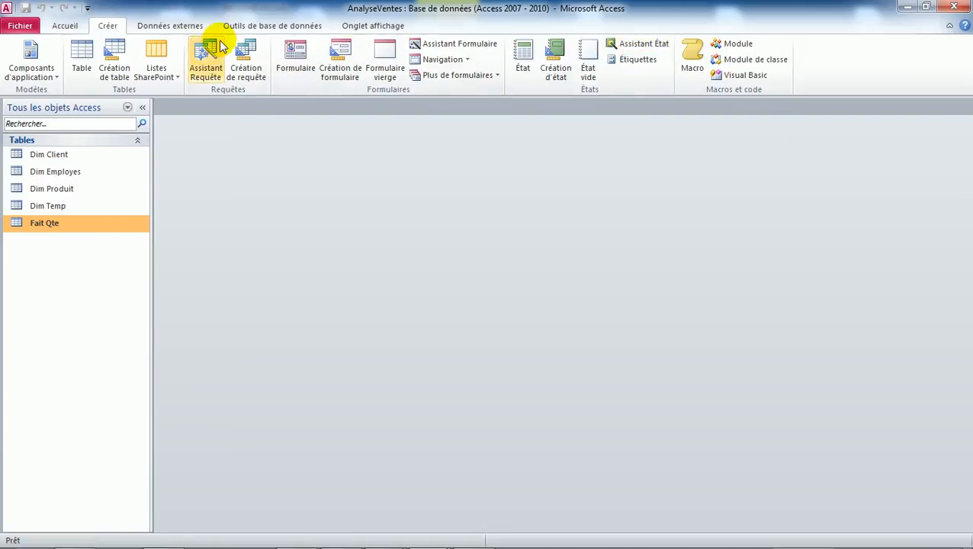
Open the database relationships layout and add the Dim Client, Dim Employes, Dim Produit, Dim Temp and Fait Qte tables.
{"action": "left_click", "coordinate": [254, 27]}
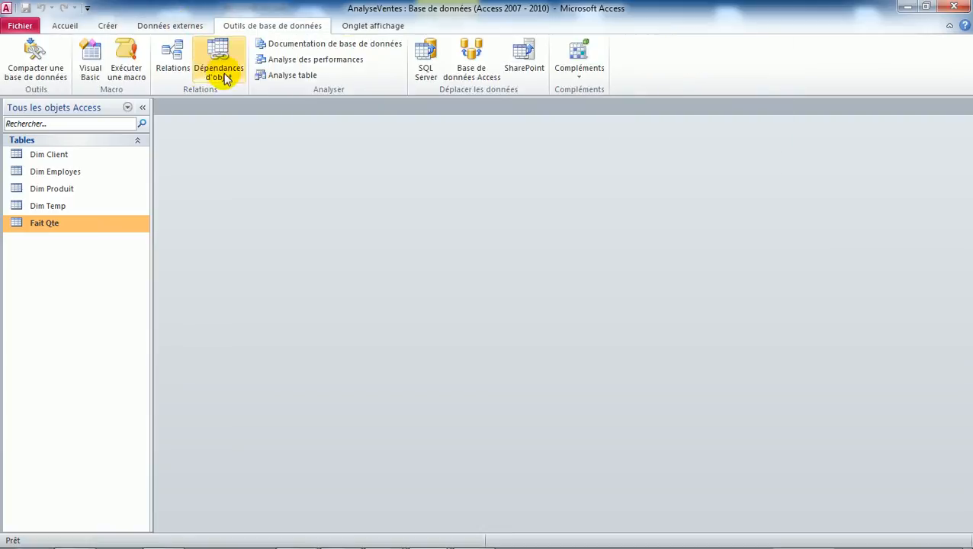
{"action": "left_click", "coordinate": [173, 61]}
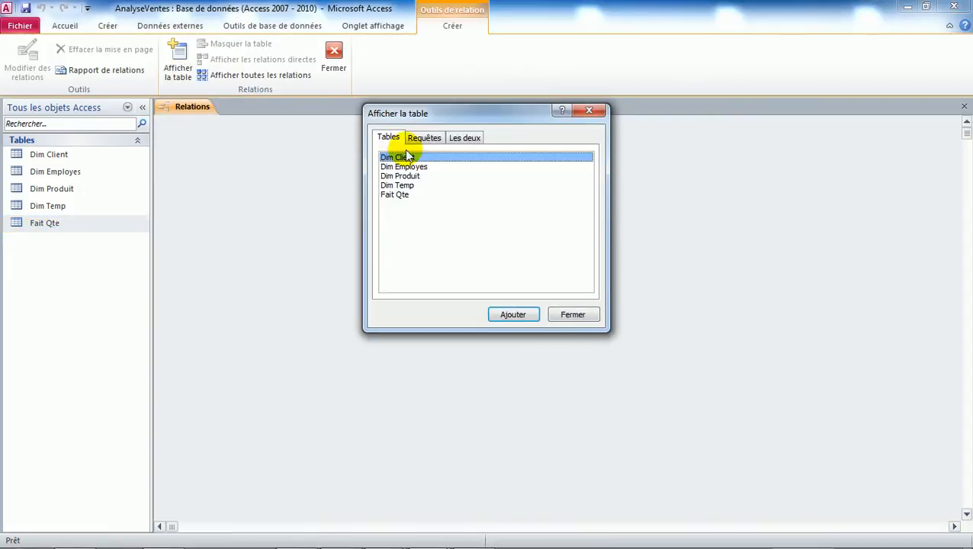
{"action": "left_click", "coordinate": [402, 202], "text": "shift"}
{"action": "left_click", "coordinate": [510, 313]}
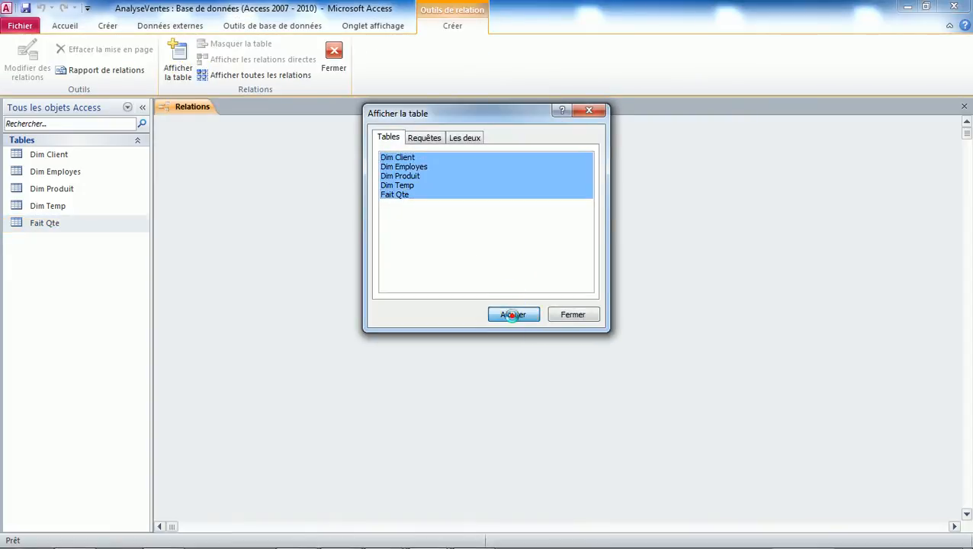
{"action": "left_click", "coordinate": [574, 316]}
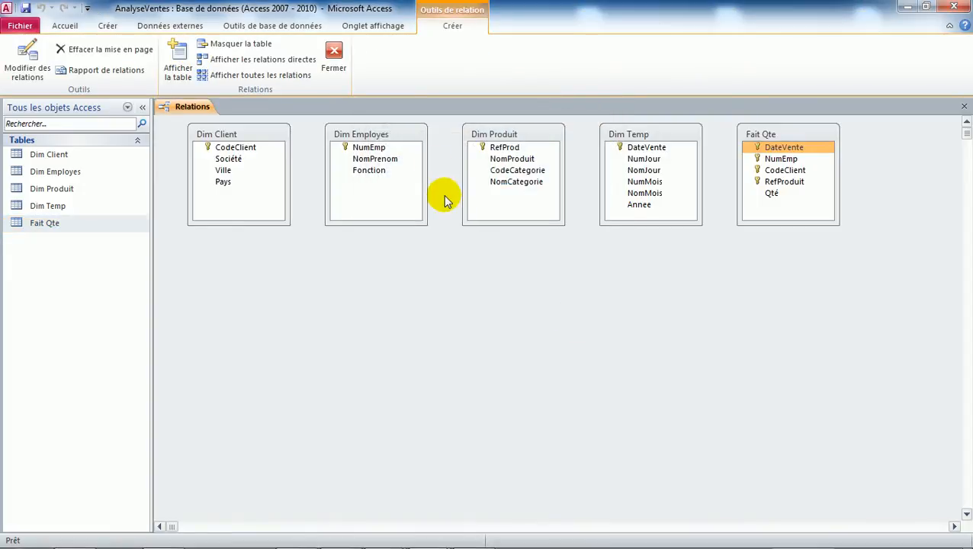
Arrange the tables in a star around Fait Qte, with Dim Temp above, Dim Employes below, Dim Produit left and Dim Client right.
{"action": "left_click_drag", "start_coordinate": [755, 135], "coordinate": [433, 303]}
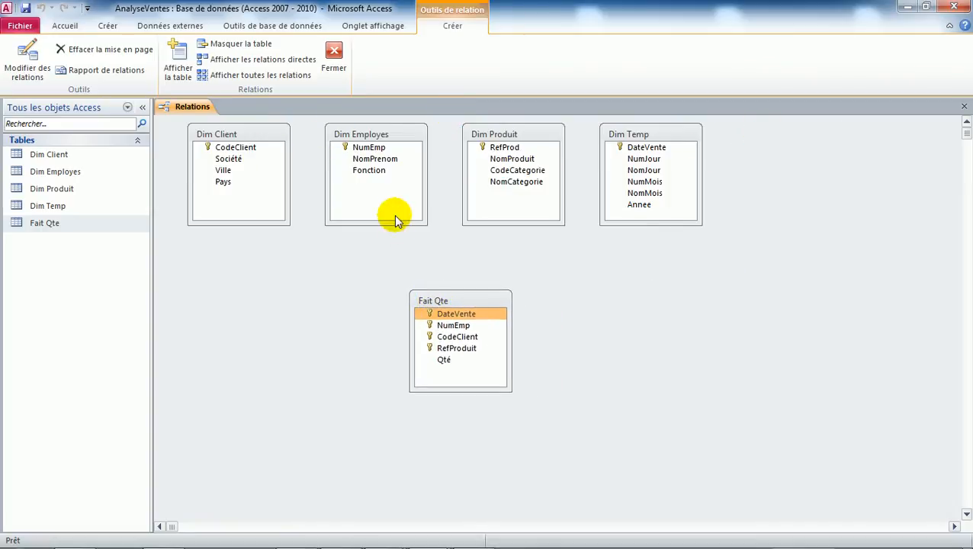
{"action": "left_click_drag", "start_coordinate": [536, 134], "coordinate": [286, 303]}
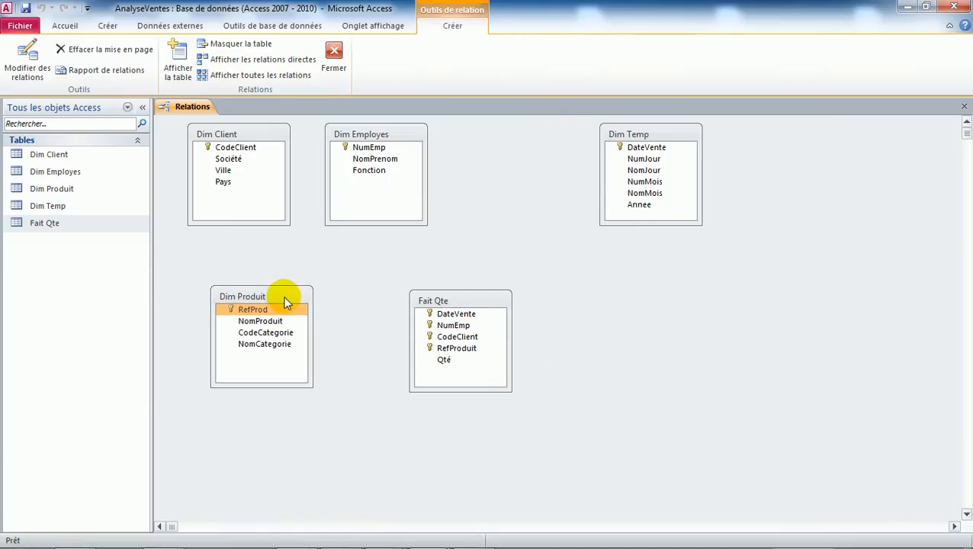
{"action": "left_click", "coordinate": [261, 130]}
{"action": "left_click_drag", "start_coordinate": [264, 135], "coordinate": [734, 303]}
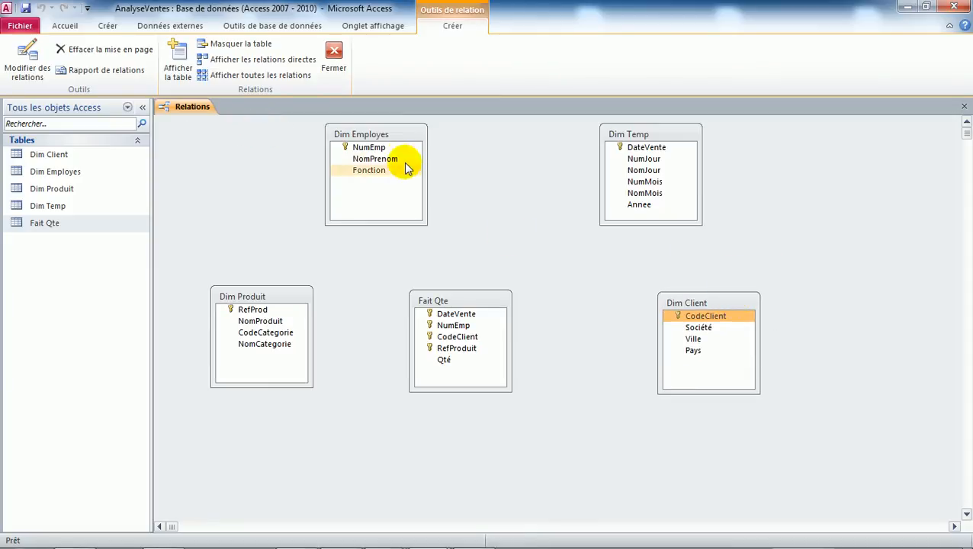
{"action": "left_click_drag", "start_coordinate": [392, 132], "coordinate": [528, 458]}
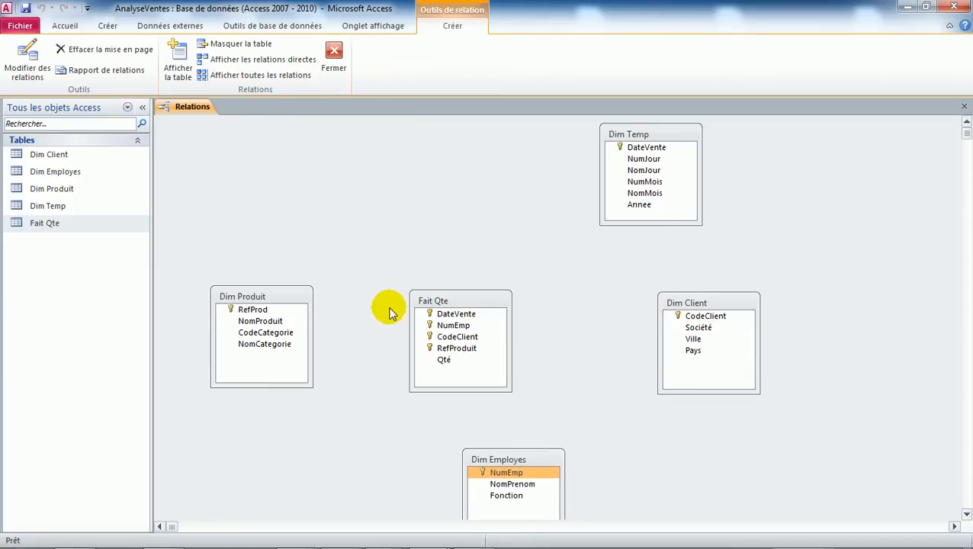
{"action": "left_click_drag", "start_coordinate": [663, 136], "coordinate": [481, 129]}
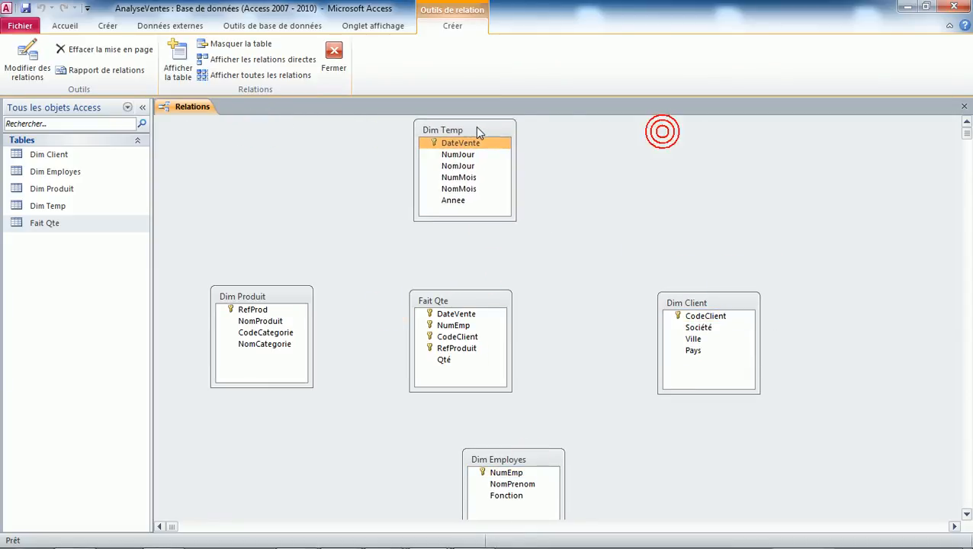
{"action": "left_click_drag", "start_coordinate": [460, 301], "coordinate": [476, 270]}
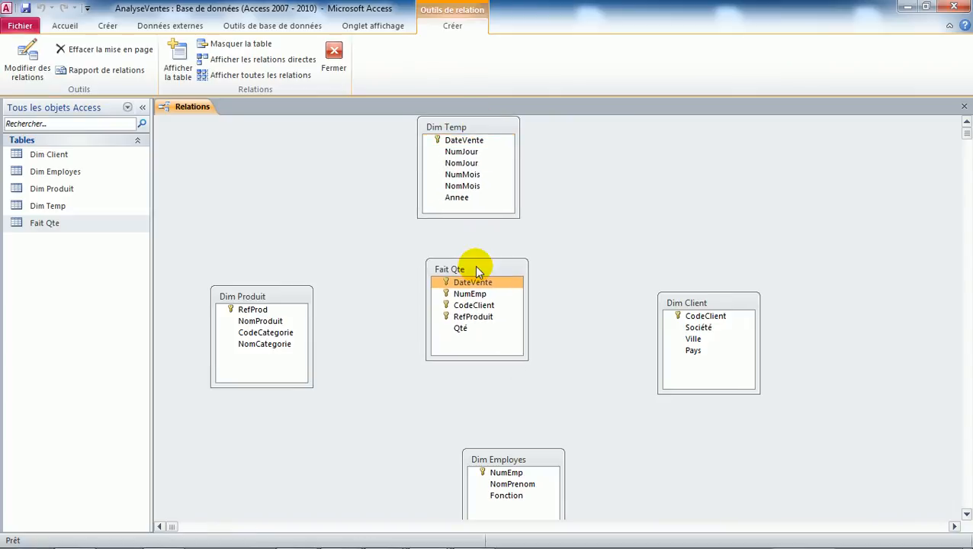
{"action": "left_click_drag", "start_coordinate": [521, 466], "coordinate": [488, 432]}
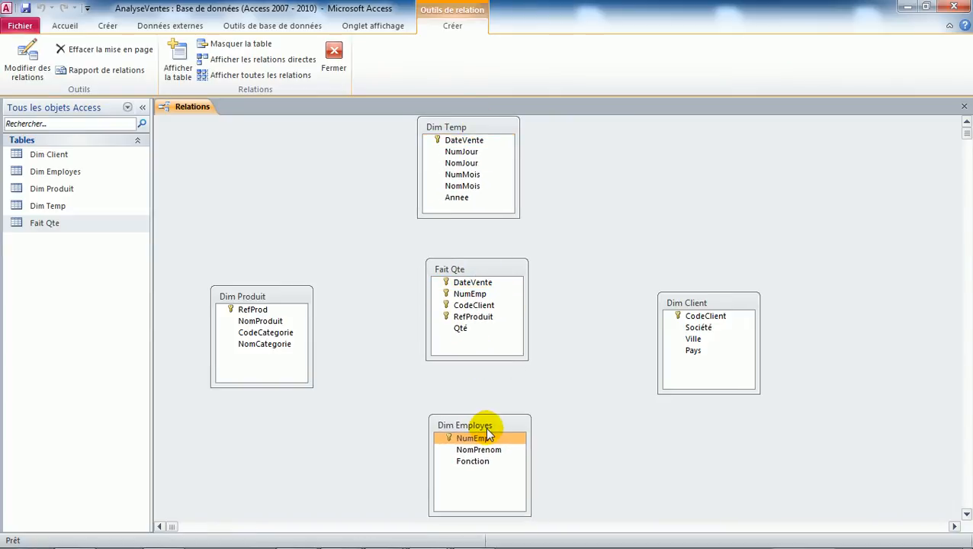
{"action": "left_click_drag", "start_coordinate": [269, 296], "coordinate": [256, 274]}
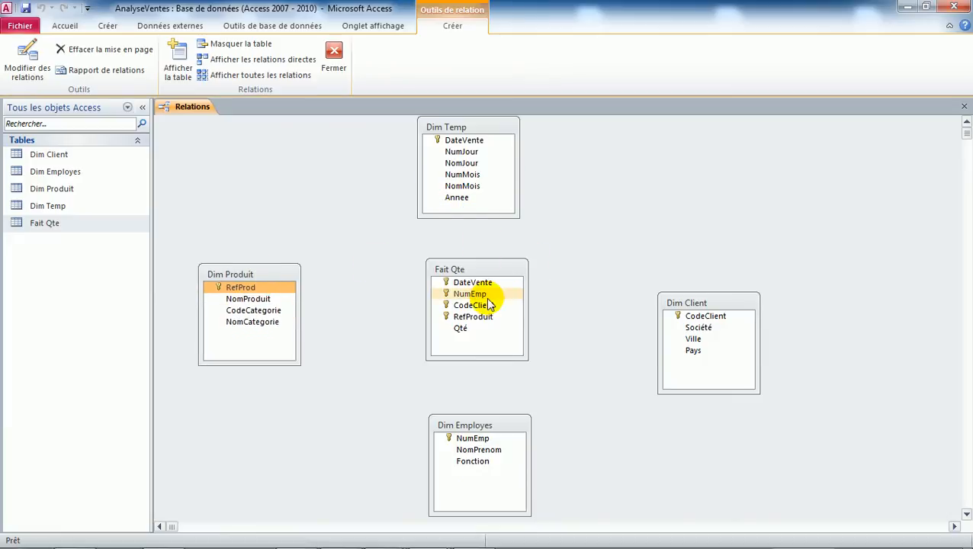
Relate Dim Temp to Fait Qte on DateVente with referential integrity enforced, and shift the Dim Temp table slightly.
{"action": "left_click_drag", "start_coordinate": [471, 140], "coordinate": [471, 290]}
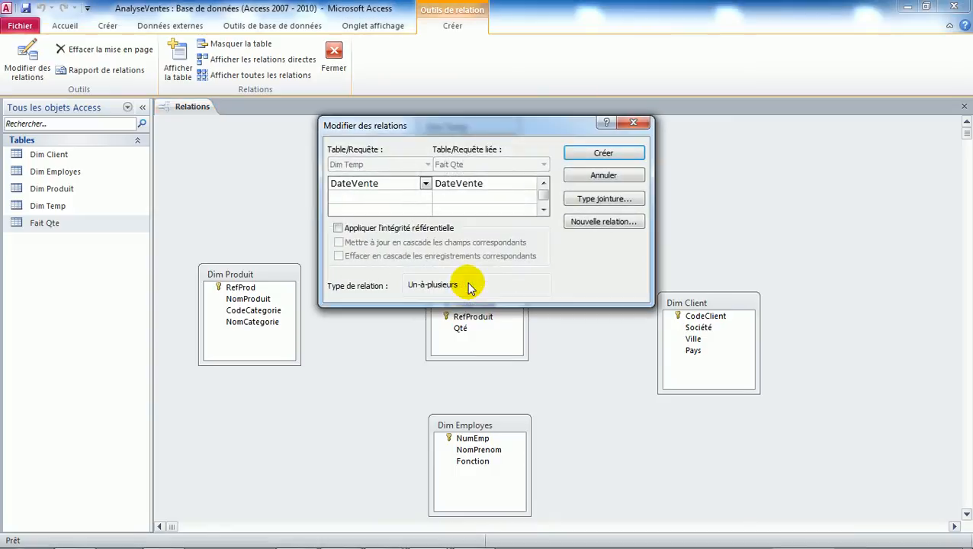
{"action": "left_click", "coordinate": [349, 227]}
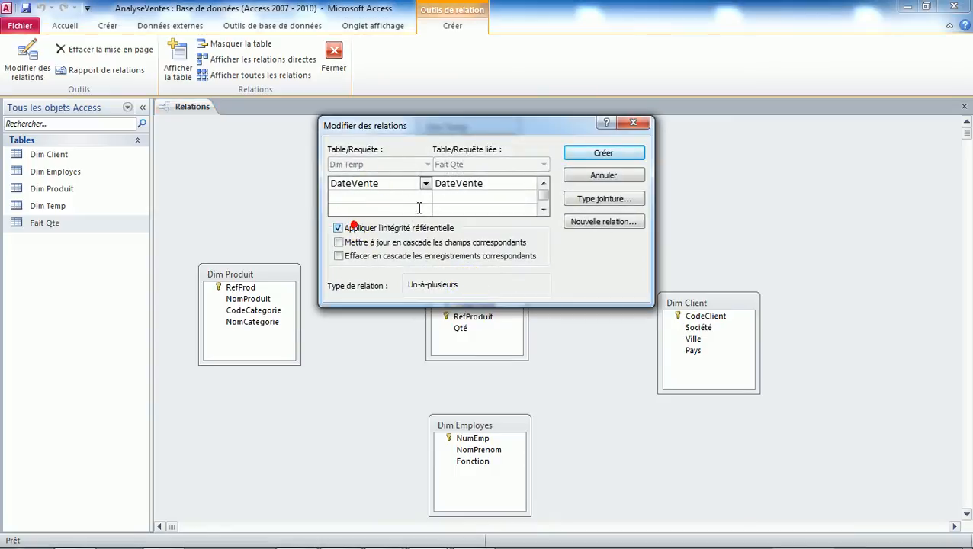
{"action": "left_click", "coordinate": [573, 151]}
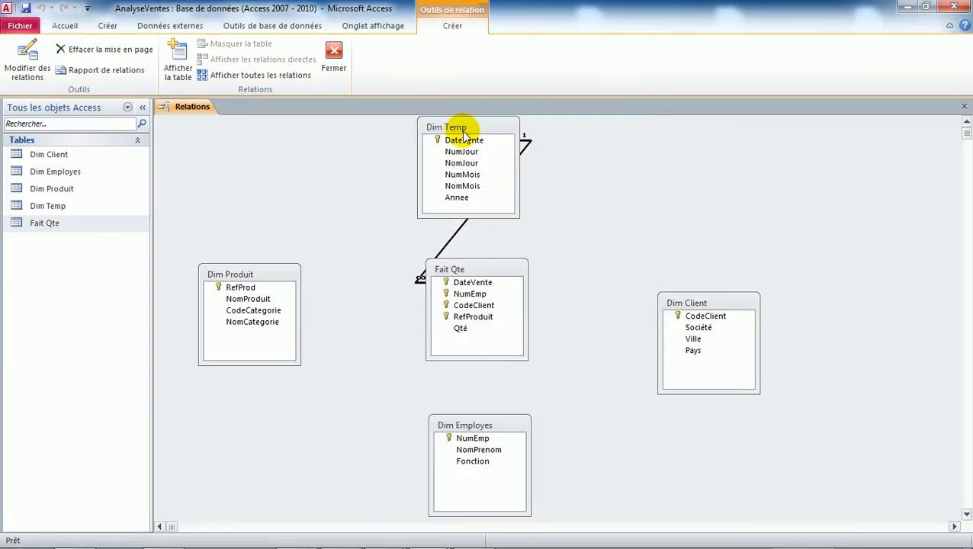
{"action": "mouse_move", "coordinate": [461, 128]}
{"action": "left_mouse_down"}
{"action": "mouse_move", "coordinate": [441, 126]}
{"action": "mouse_move", "coordinate": [468, 132]}
{"action": "left_mouse_up"}
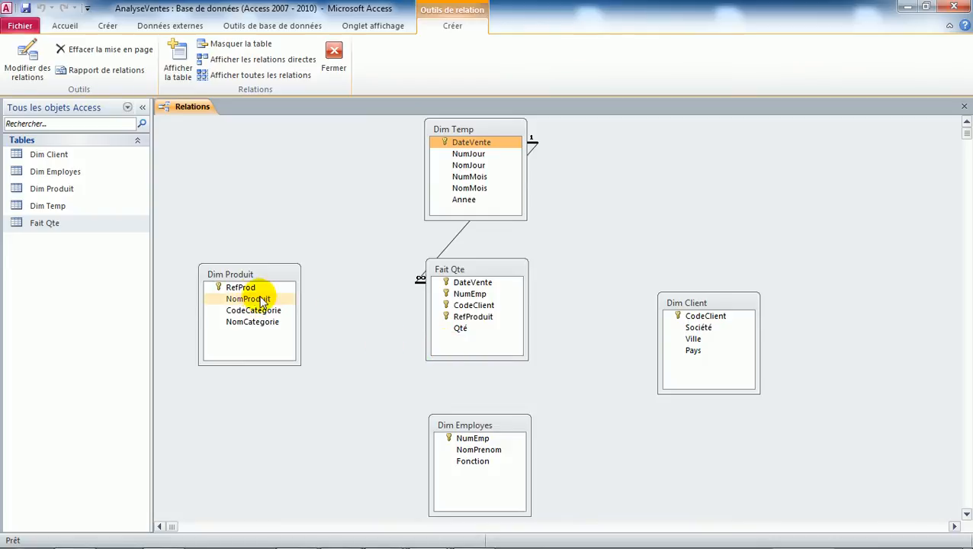
Relate RefProd in Dim Produit to RefProduit in Fait Qte with referential integrity enforced.
{"action": "left_click_drag", "start_coordinate": [240, 286], "coordinate": [460, 325]}
{"action": "left_click", "coordinate": [358, 229]}
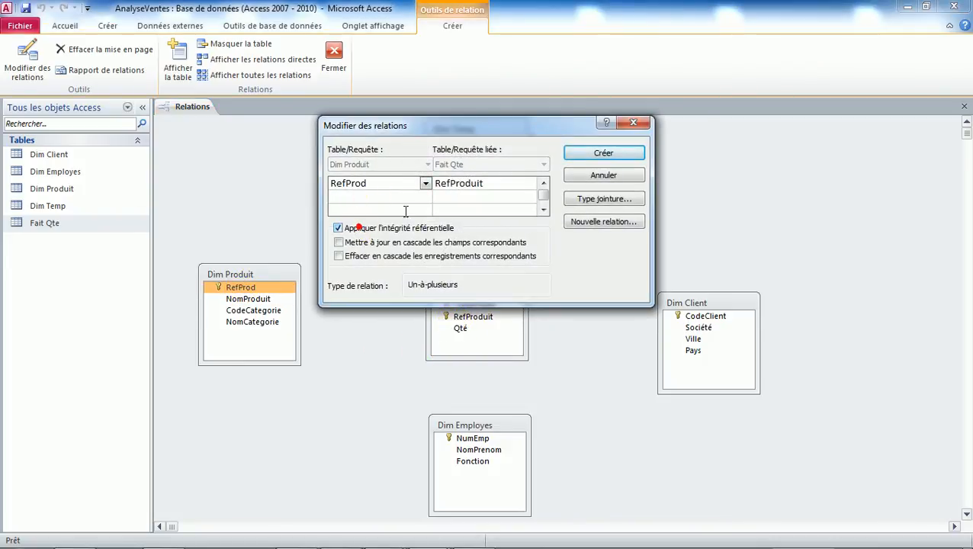
{"action": "left_click", "coordinate": [602, 153]}
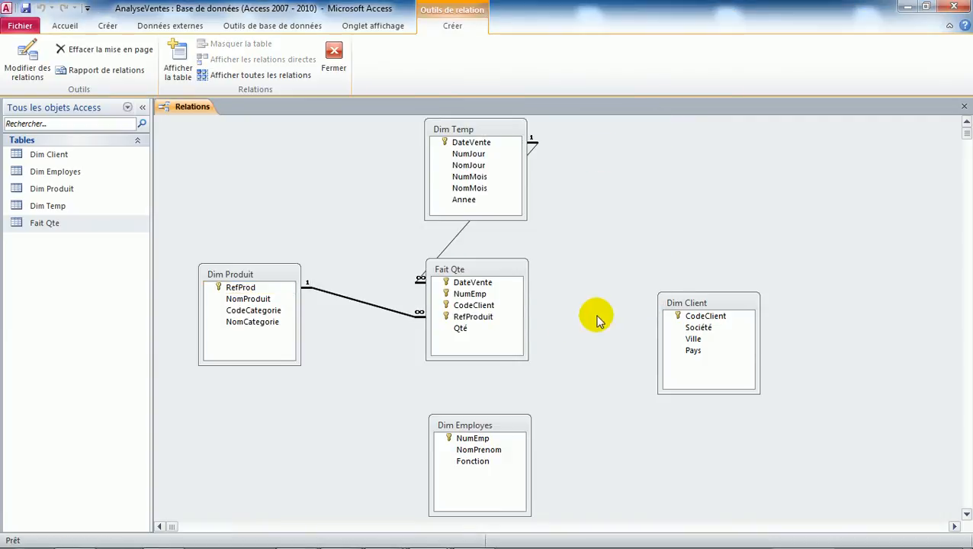
Relate Dim Client to Fait Qte on CodeClient with referential integrity enforced.
{"action": "left_click", "coordinate": [694, 319]}
{"action": "left_click_drag", "start_coordinate": [700, 320], "coordinate": [462, 307]}
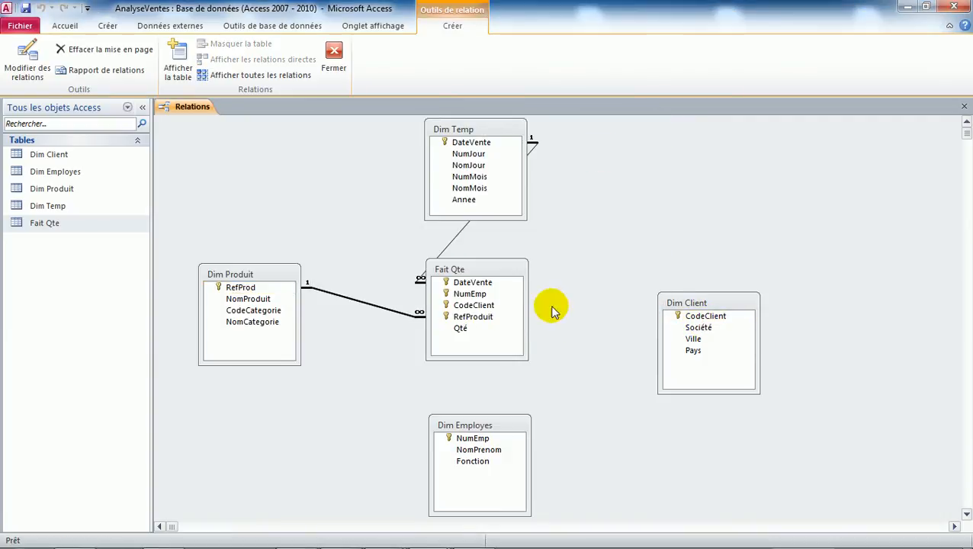
{"action": "left_click_drag", "start_coordinate": [721, 316], "coordinate": [467, 308]}
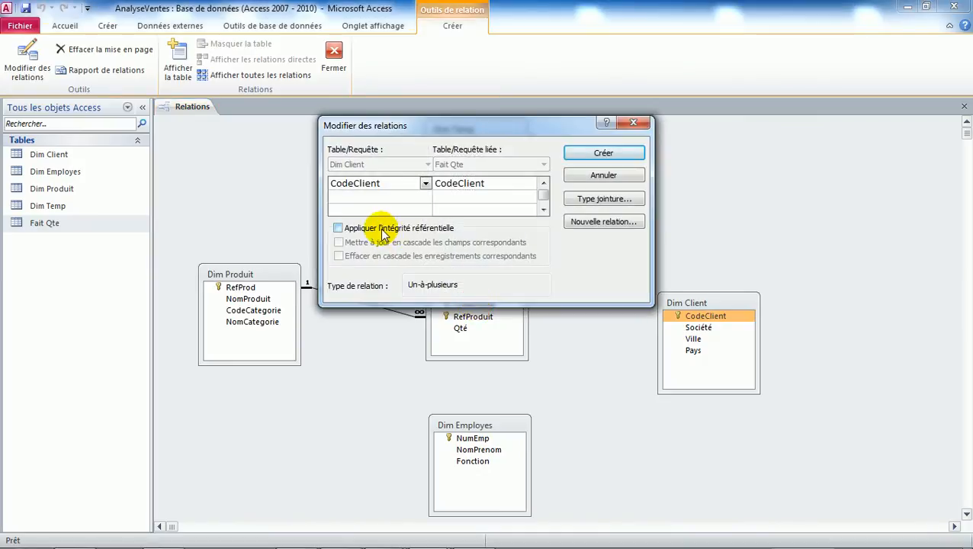
{"action": "left_click", "coordinate": [384, 231]}
{"action": "left_click", "coordinate": [603, 153]}
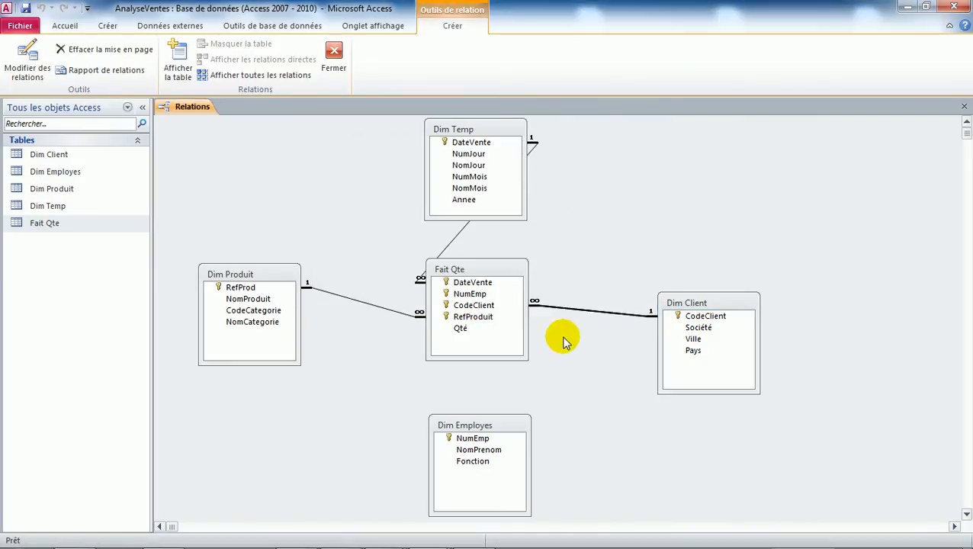
Relate Dim Employes to Fait Qte on NumEmp with referential integrity enforced.
{"action": "left_click", "coordinate": [509, 330]}
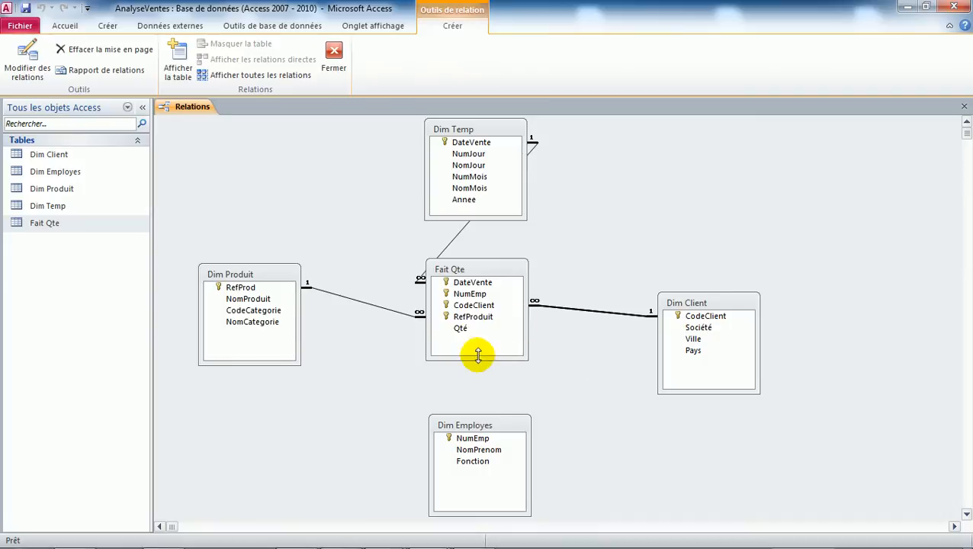
{"action": "mouse_move", "coordinate": [466, 294]}
{"action": "left_mouse_down"}
{"action": "mouse_move", "coordinate": [471, 443]}
{"action": "mouse_move", "coordinate": [454, 278]}
{"action": "mouse_move", "coordinate": [467, 307]}
{"action": "mouse_move", "coordinate": [465, 295]}
{"action": "left_mouse_up"}
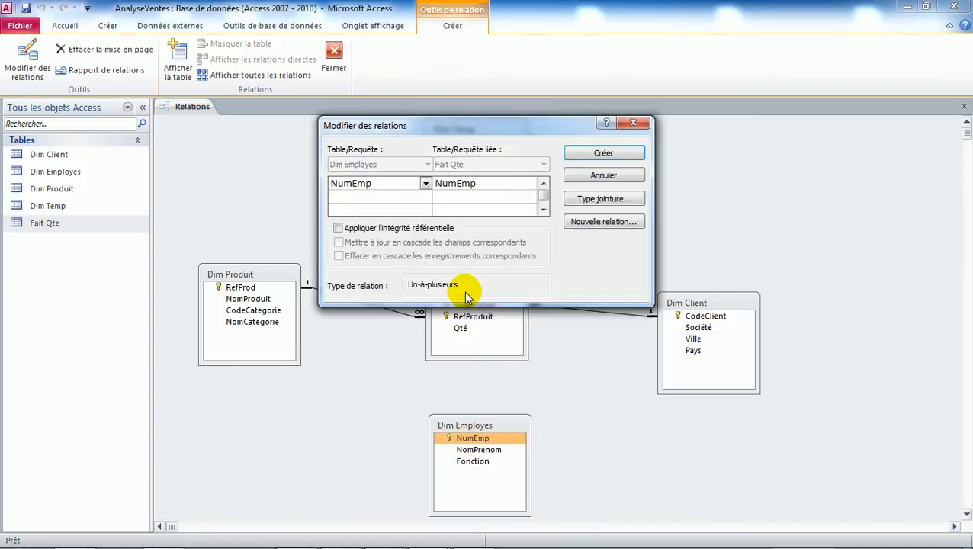
{"action": "left_click", "coordinate": [338, 227]}
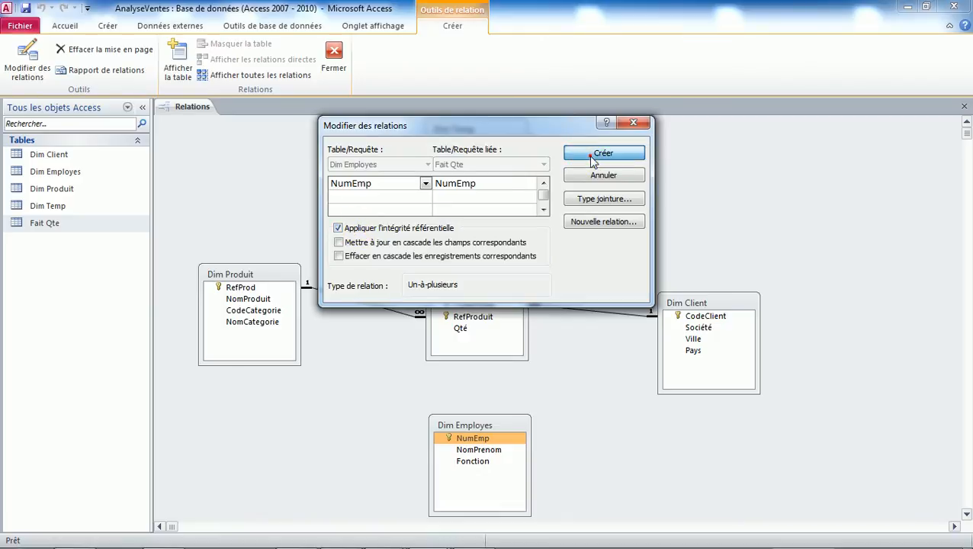
{"action": "left_click", "coordinate": [582, 157]}
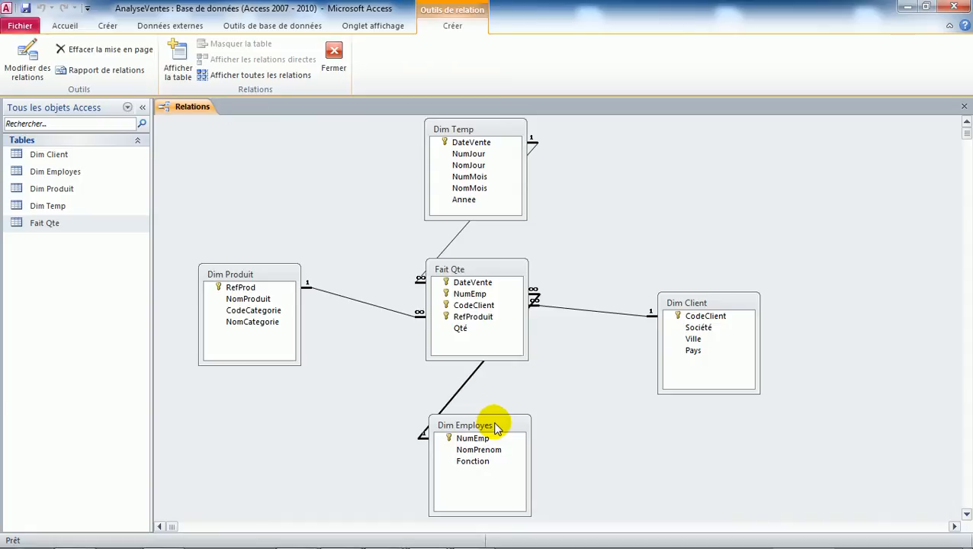
Rearrange the diagram with Dim Employes to the right of Fait Qte, Dim Client below it and Dim Temp slightly further left.
{"action": "left_click_drag", "start_coordinate": [496, 427], "coordinate": [747, 189]}
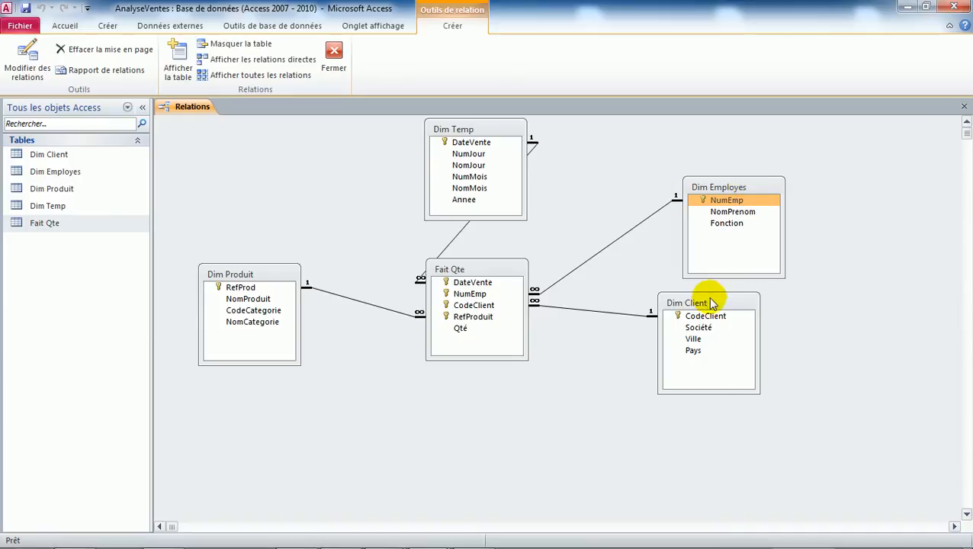
{"action": "left_click_drag", "start_coordinate": [706, 302], "coordinate": [500, 402]}
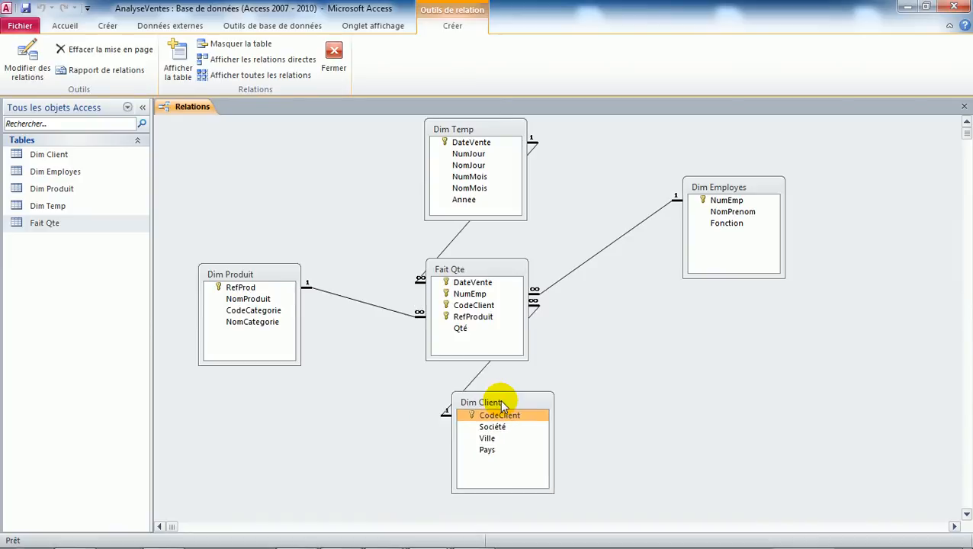
{"action": "mouse_move", "coordinate": [483, 130]}
{"action": "left_mouse_down"}
{"action": "mouse_move", "coordinate": [439, 132]}
{"action": "mouse_move", "coordinate": [501, 132]}
{"action": "mouse_move", "coordinate": [468, 133]}
{"action": "left_mouse_up"}
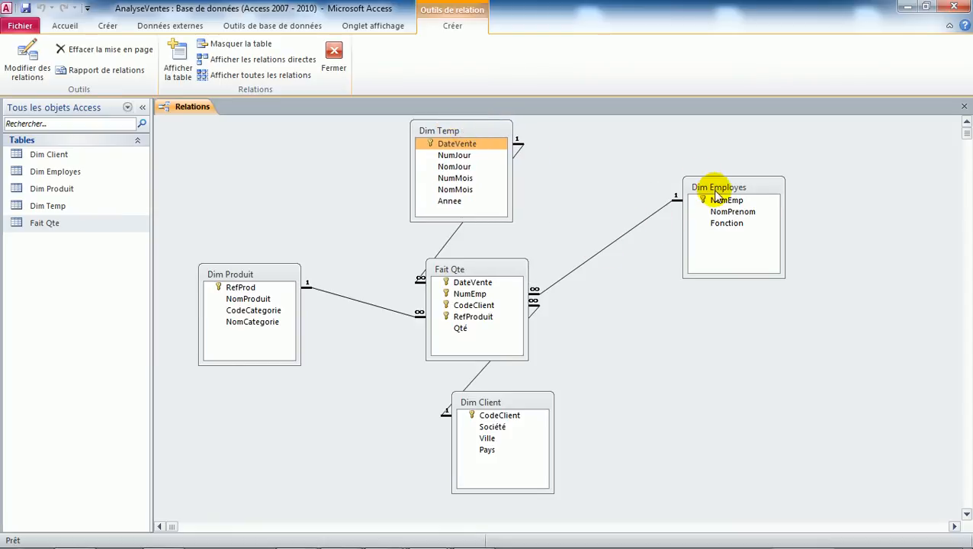
{"action": "left_click_drag", "start_coordinate": [709, 188], "coordinate": [714, 226]}
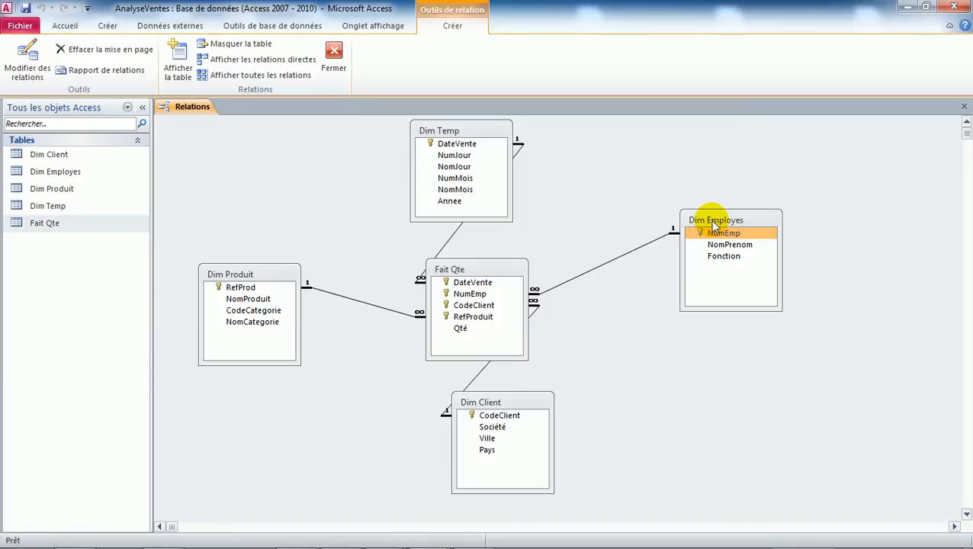
Shorten the Fait Qte, Dim Client and Dim Employes table boxes to fit their field lists, nudging Dim Client closer to Fait Qte.
{"action": "left_click_drag", "start_coordinate": [470, 360], "coordinate": [469, 345]}
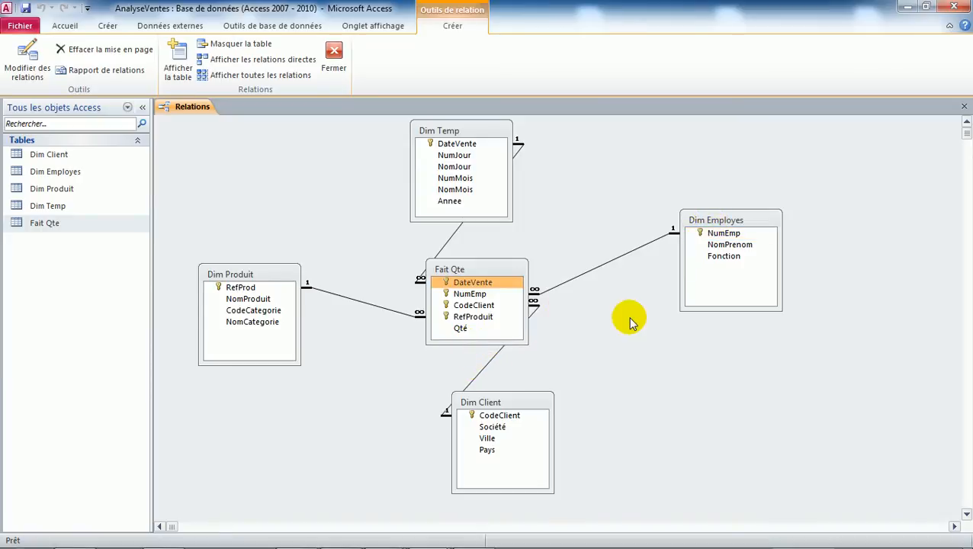
{"action": "left_click_drag", "start_coordinate": [526, 398], "coordinate": [515, 392]}
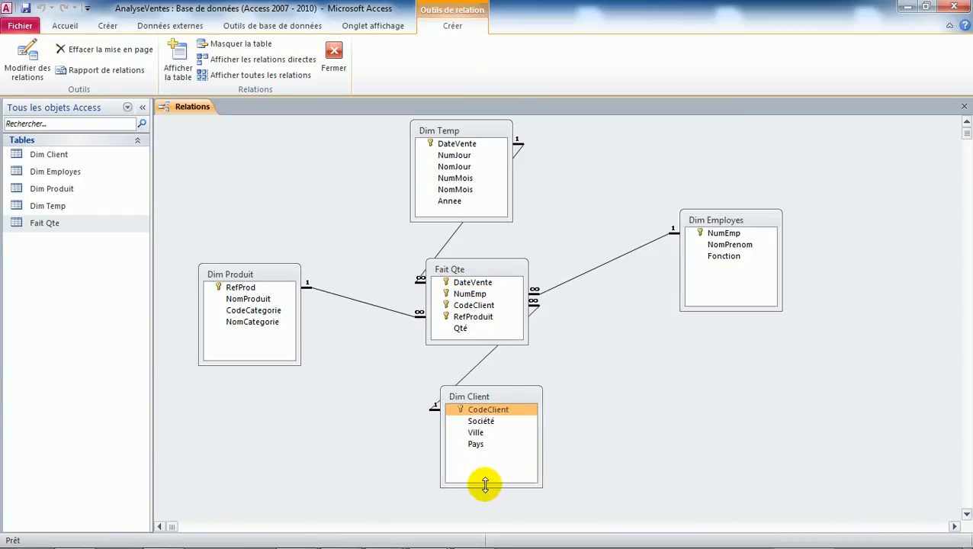
{"action": "left_click_drag", "start_coordinate": [487, 487], "coordinate": [487, 459]}
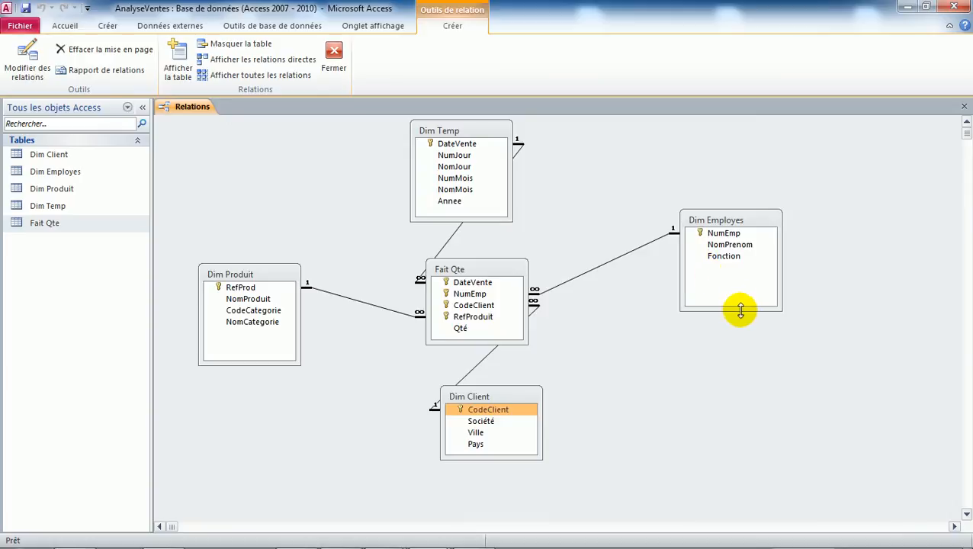
{"action": "left_click_drag", "start_coordinate": [739, 310], "coordinate": [740, 280]}
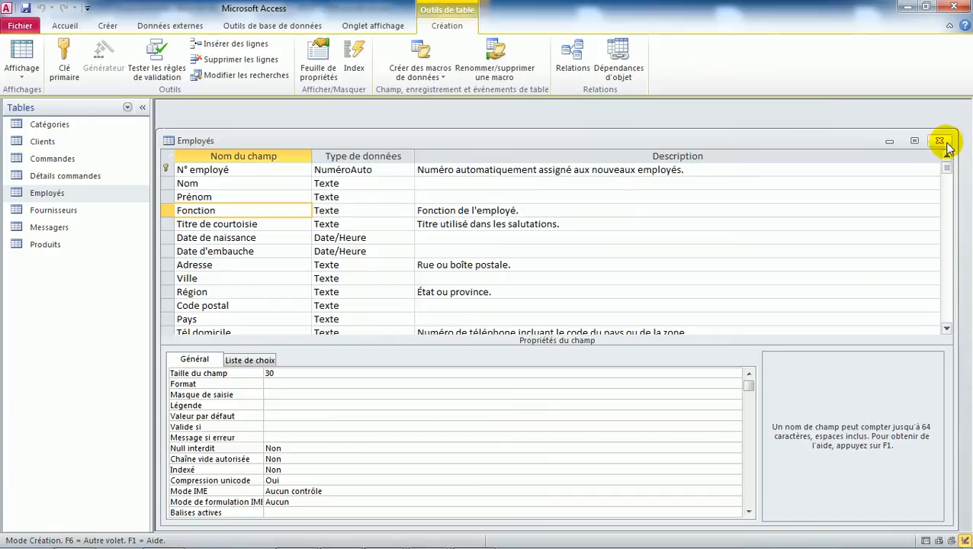
Close the Employés, Clients, Catégories and Produits table designs in the source database.
{"action": "left_click", "coordinate": [949, 144]}
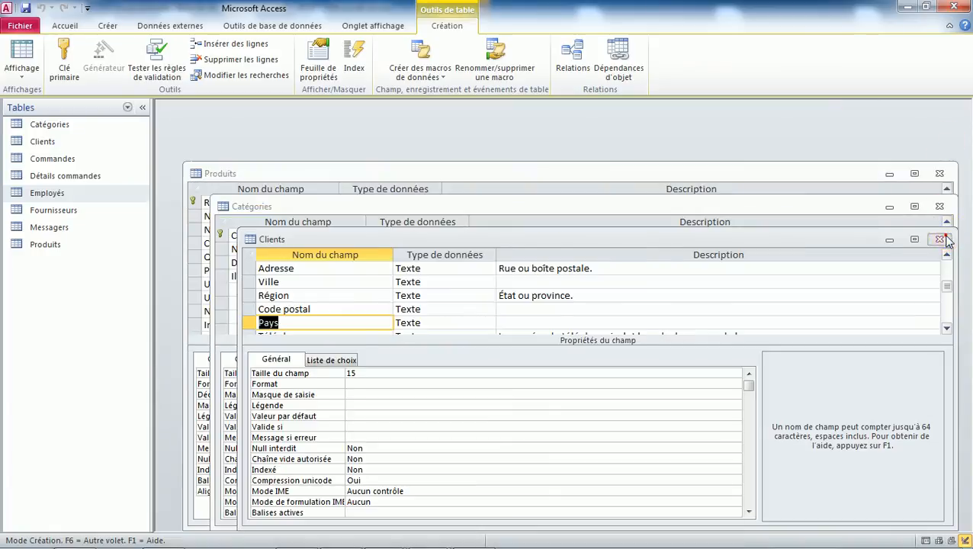
{"action": "left_click", "coordinate": [945, 240]}
{"action": "left_click", "coordinate": [939, 206]}
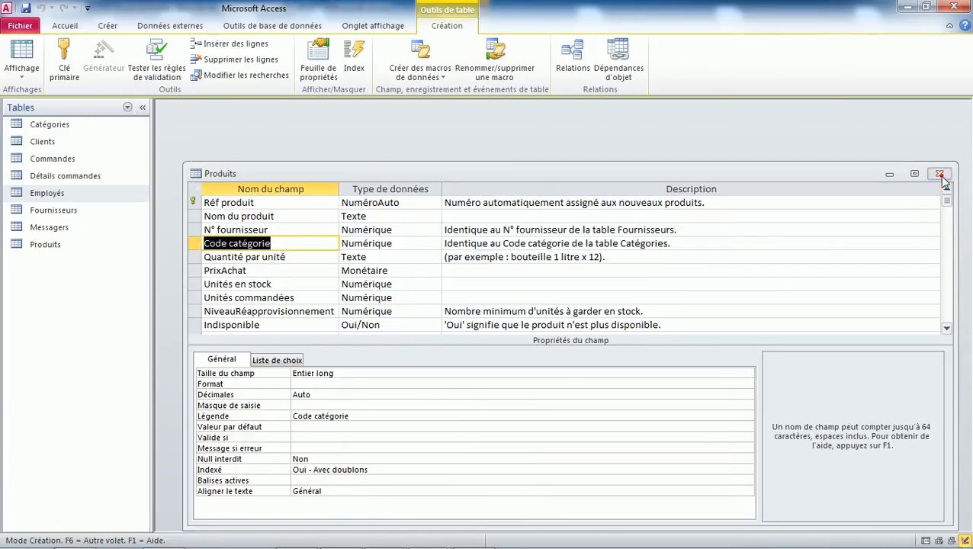
{"action": "left_click", "coordinate": [939, 174]}
{"action": "left_click", "coordinate": [943, 208]}
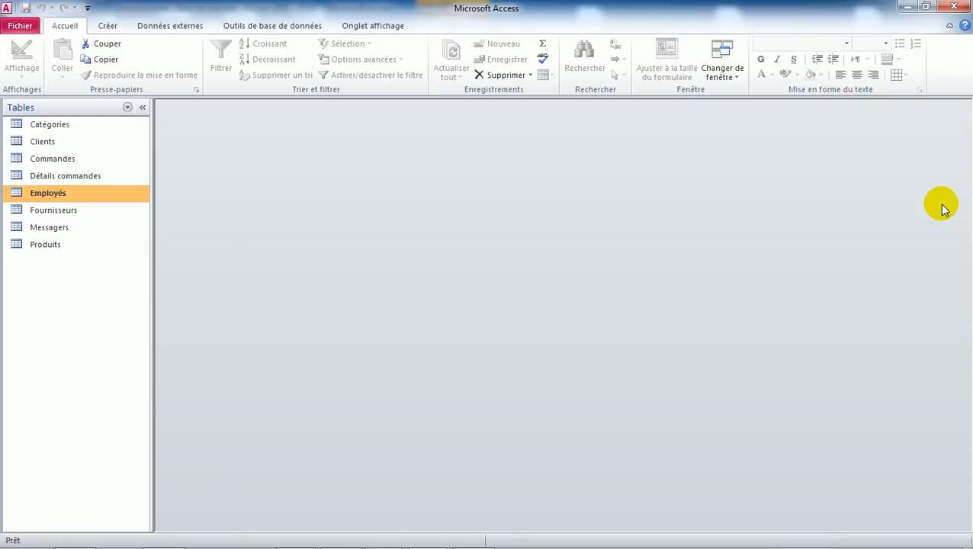
Open the source database's relationships diagram and enlarge it to the full workspace with the navigation pane collapsed.
{"action": "left_click", "coordinate": [244, 26]}
{"action": "left_click", "coordinate": [170, 64]}
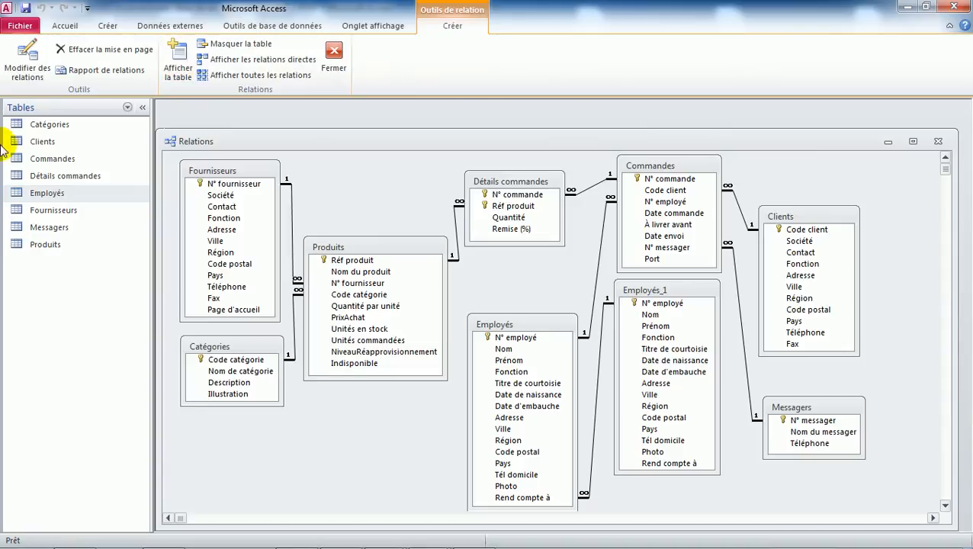
{"action": "left_click", "coordinate": [142, 106]}
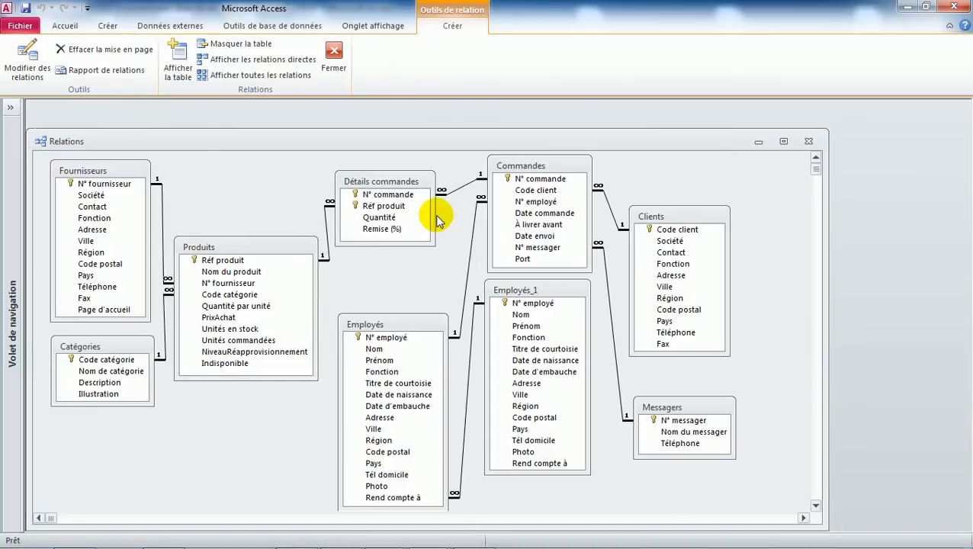
{"action": "left_click", "coordinate": [785, 141]}
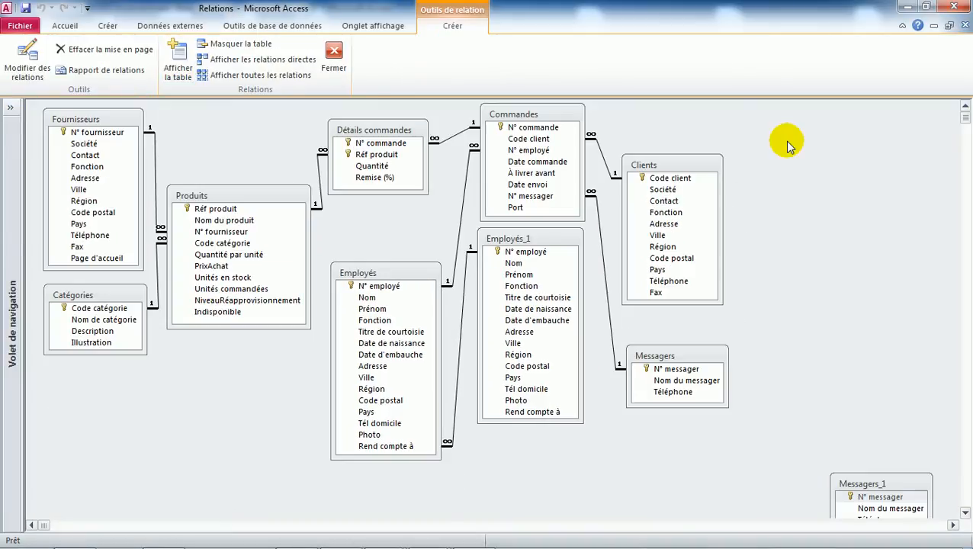
Switch to the CoursDW_Chap3_Modélisation presentation in PowerPoint and go to its first slide.
{"action": "key", "text": "alt+Tab"}
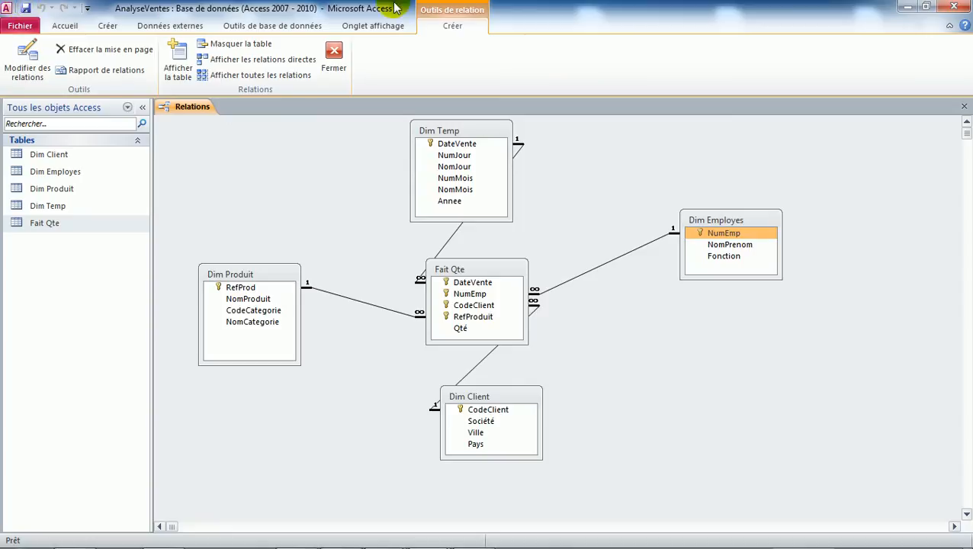
{"action": "left_click", "coordinate": [19, 535]}
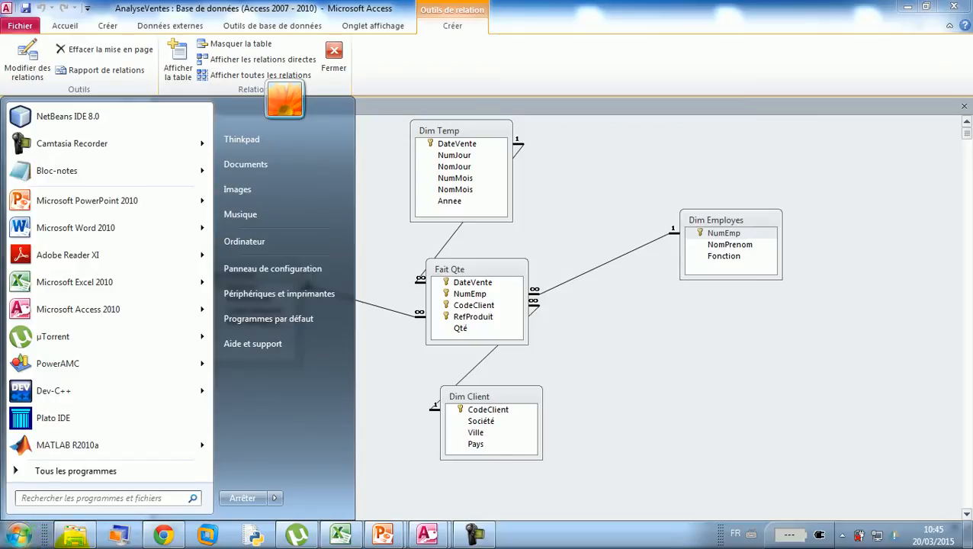
{"action": "left_click", "coordinate": [384, 534]}
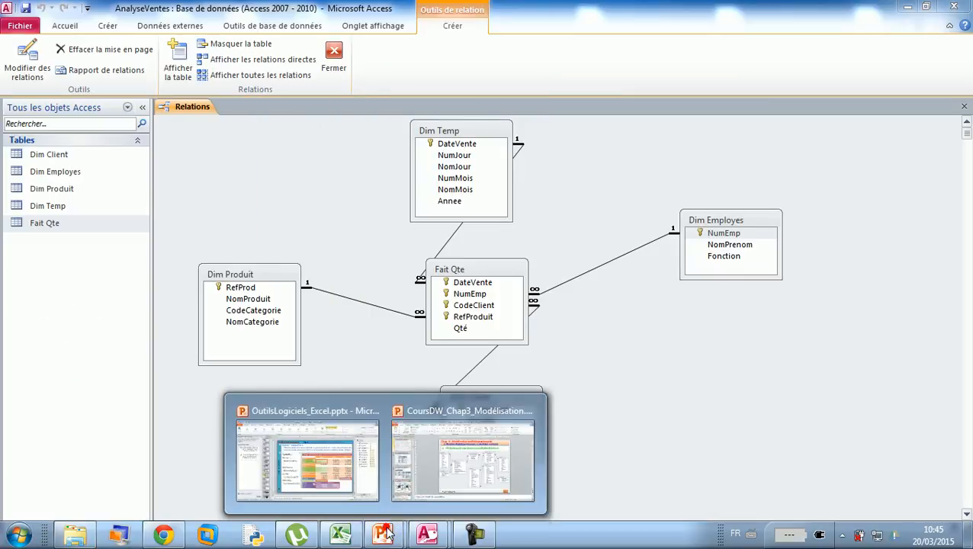
{"action": "left_click", "coordinate": [456, 456]}
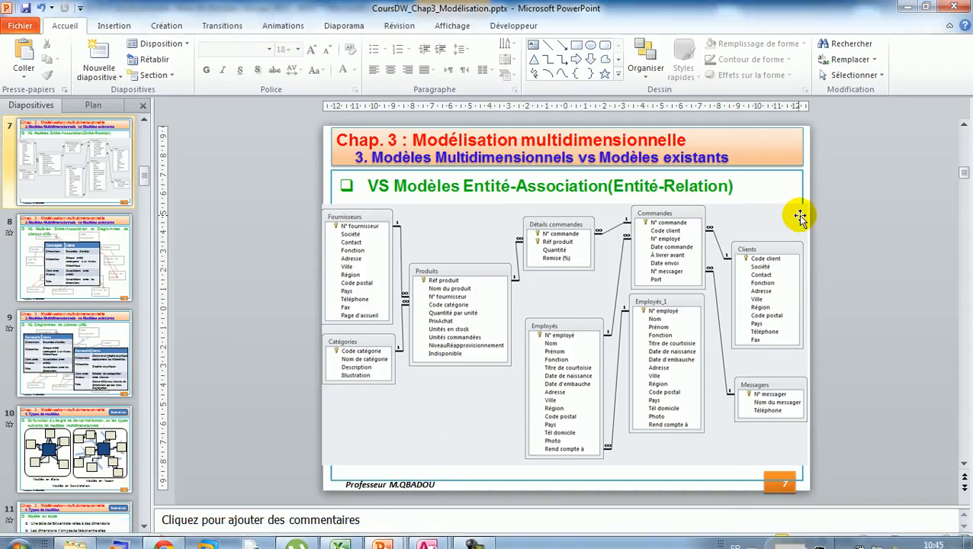
{"action": "left_click_drag", "start_coordinate": [965, 174], "coordinate": [964, 124]}
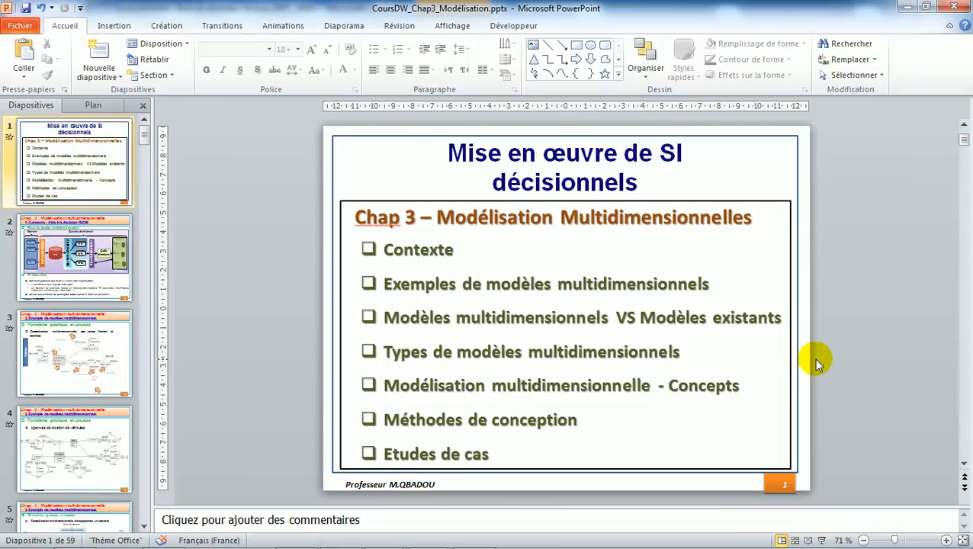
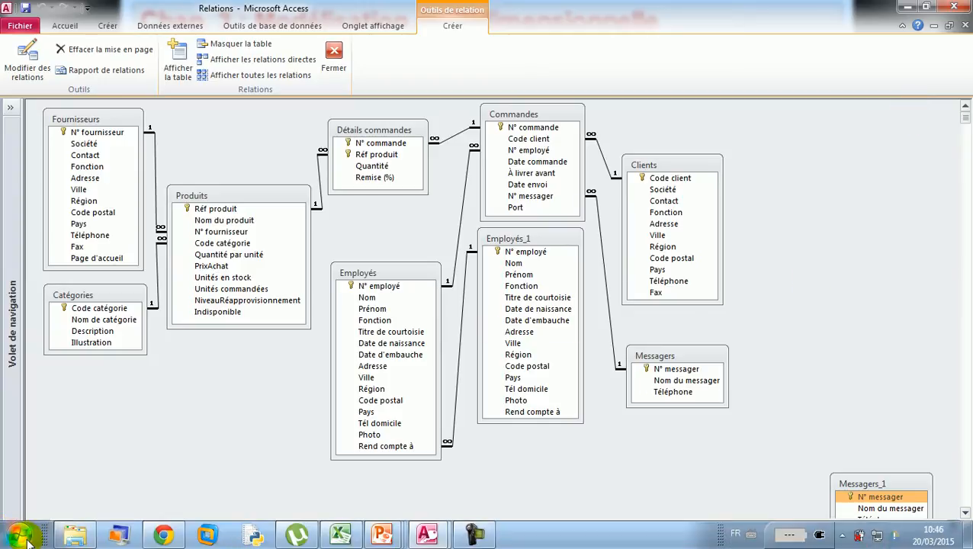
Bring up the list of recently used Microsoft Access 2010 databases.
{"action": "left_click", "coordinate": [20, 535]}
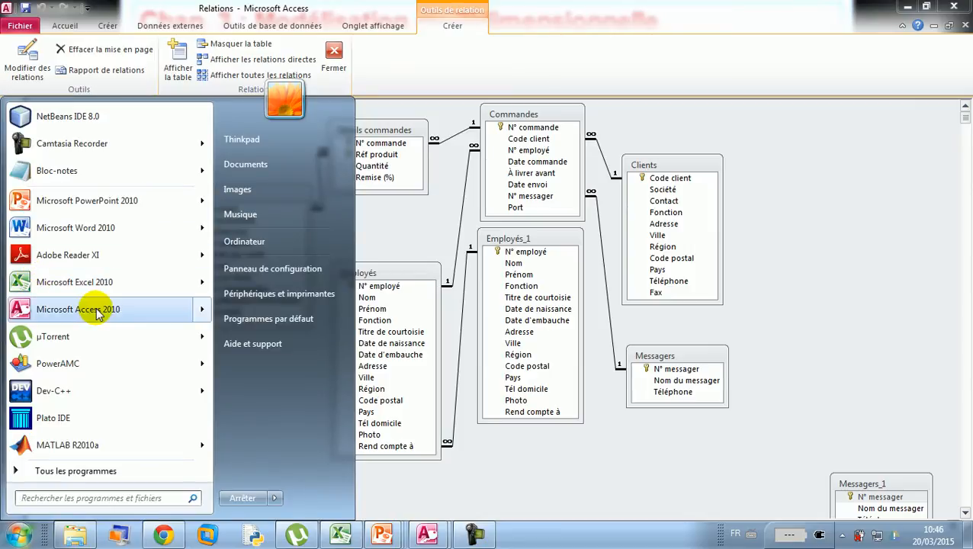
{"action": "mouse_move", "coordinate": [98, 314]}
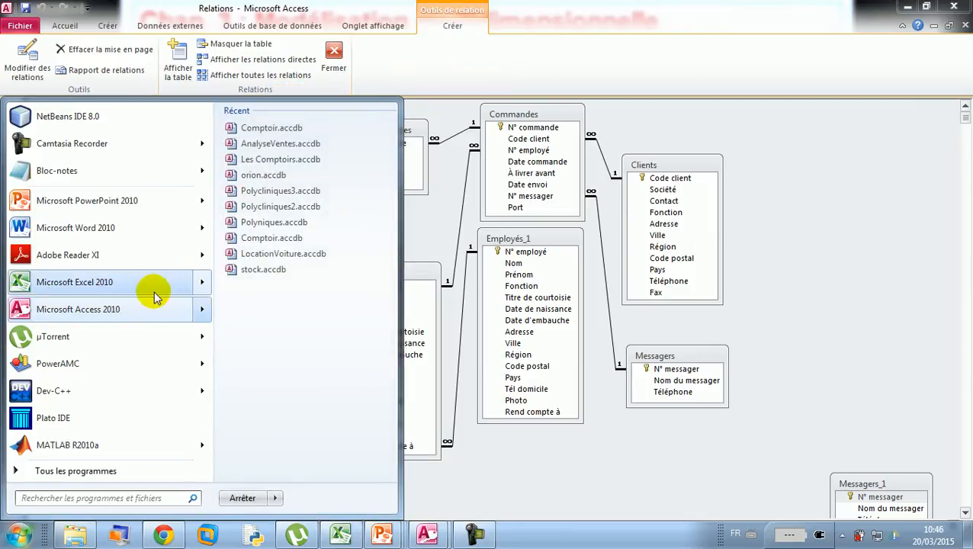
Open a new Microsoft Access 2010 window and name the blank database ETL.
{"action": "left_click", "coordinate": [155, 310]}
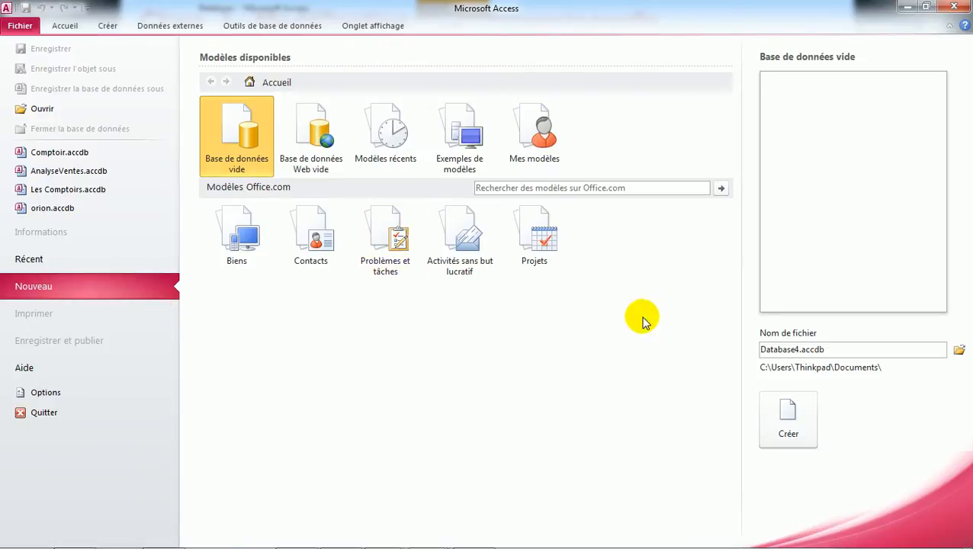
{"action": "left_click", "coordinate": [799, 351]}
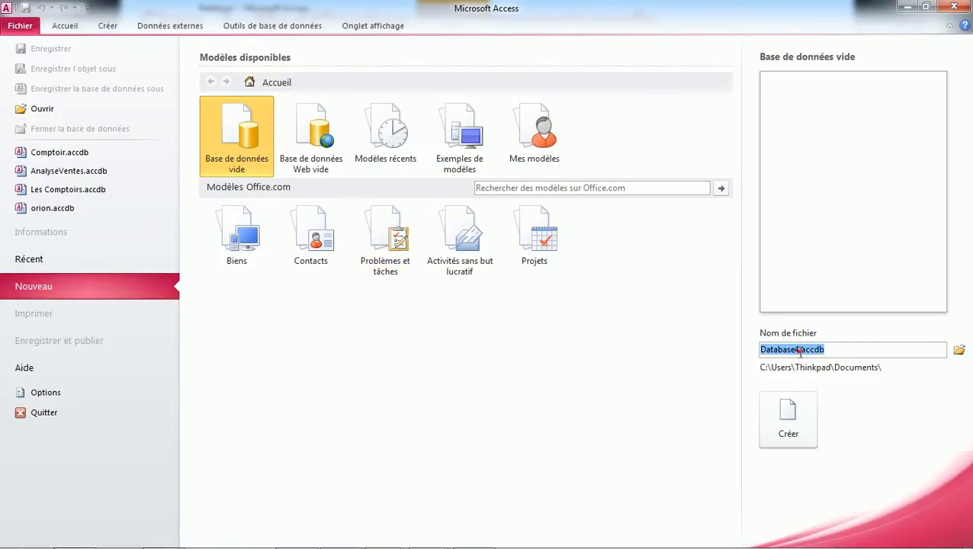
{"action": "left_click", "coordinate": [799, 351]}
{"action": "double_click", "coordinate": [799, 351]}
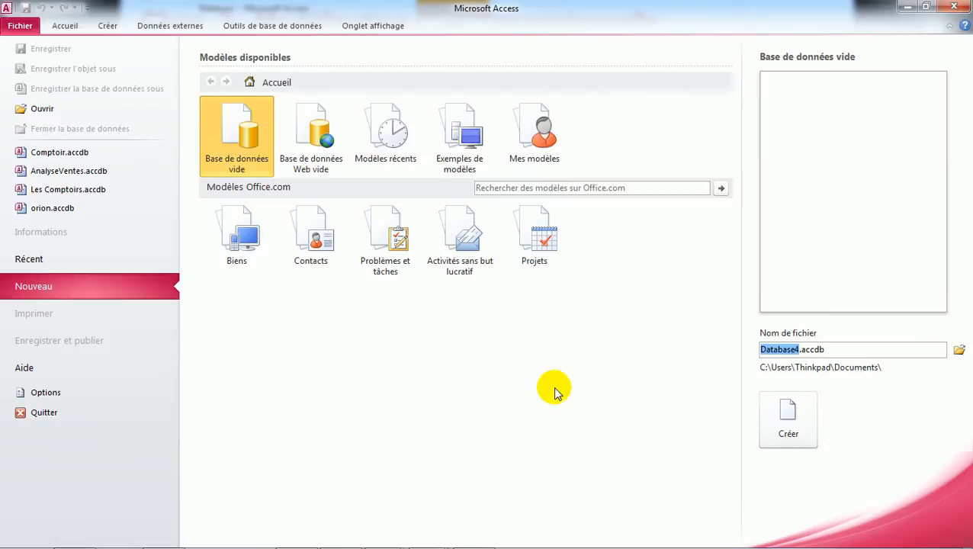
{"action": "type", "text": "ETL"}
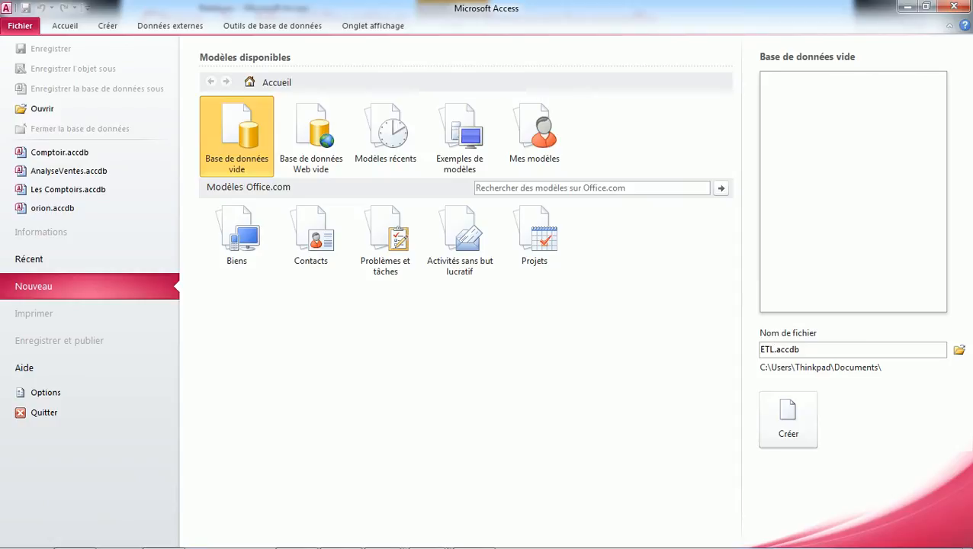
Set the storage location of the ETL database to the folder C:\esg\SysDecisionnels.
{"action": "left_click", "coordinate": [960, 350]}
{"action": "left_click", "coordinate": [238, 204]}
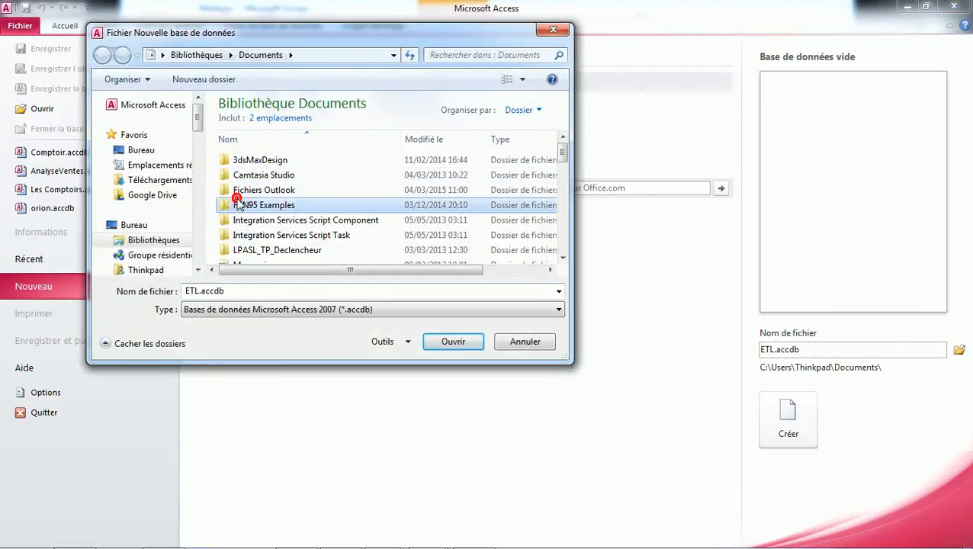
{"action": "left_click", "coordinate": [198, 236]}
{"action": "left_click", "coordinate": [198, 236]}
{"action": "left_click", "coordinate": [198, 237]}
{"action": "left_click", "coordinate": [198, 237]}
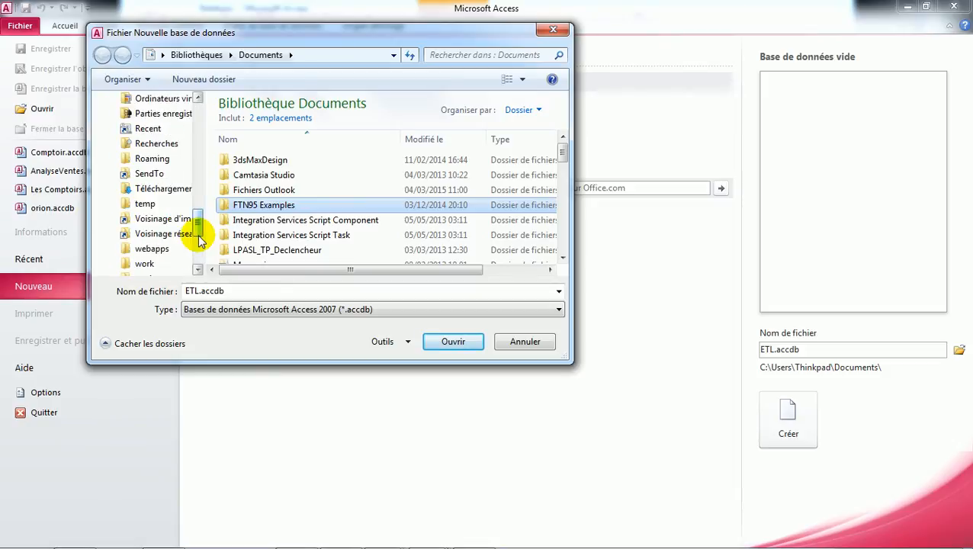
{"action": "left_click", "coordinate": [199, 238]}
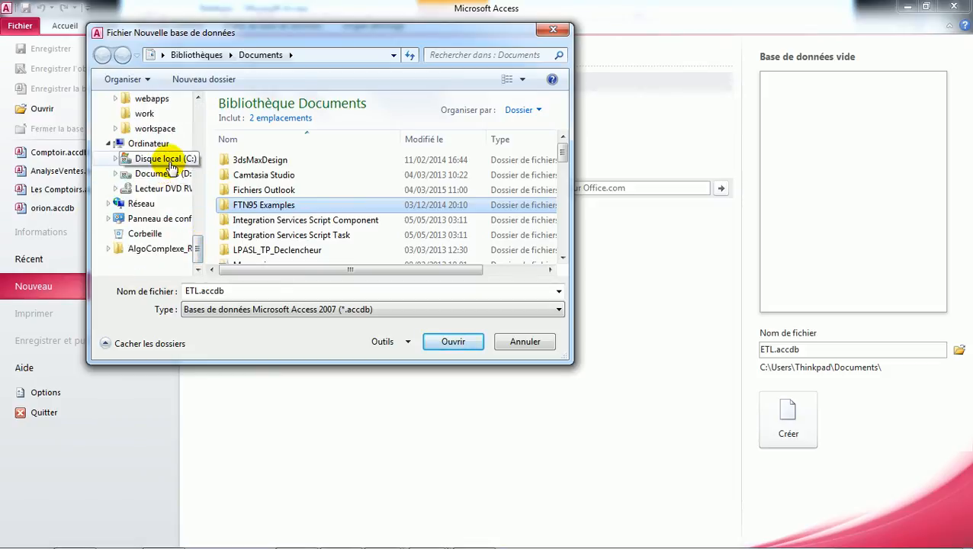
{"action": "left_click", "coordinate": [170, 161]}
{"action": "left_click", "coordinate": [256, 198]}
{"action": "key", "text": "Down"}
{"action": "key", "text": "Down"}
{"action": "key", "text": "Down"}
{"action": "key", "text": "Return"}
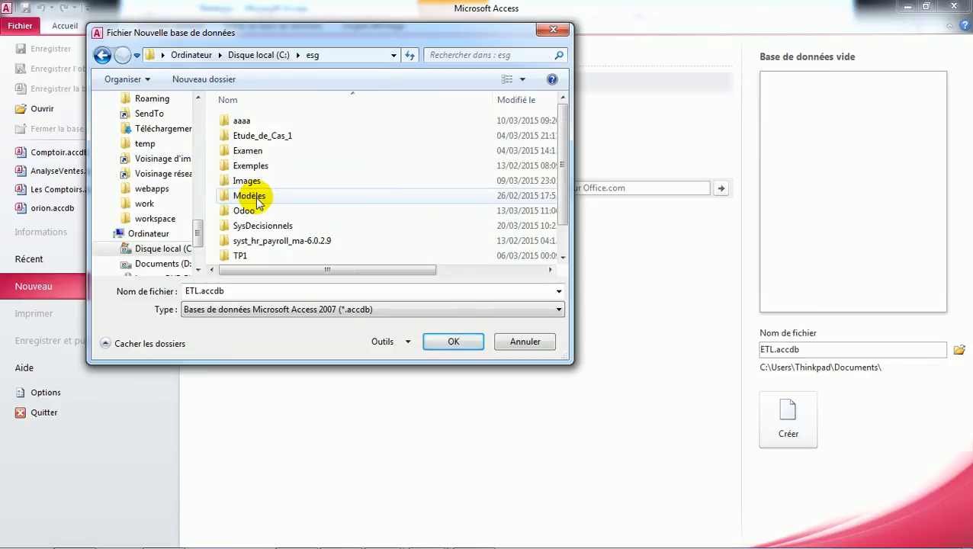
{"action": "double_click", "coordinate": [240, 225]}
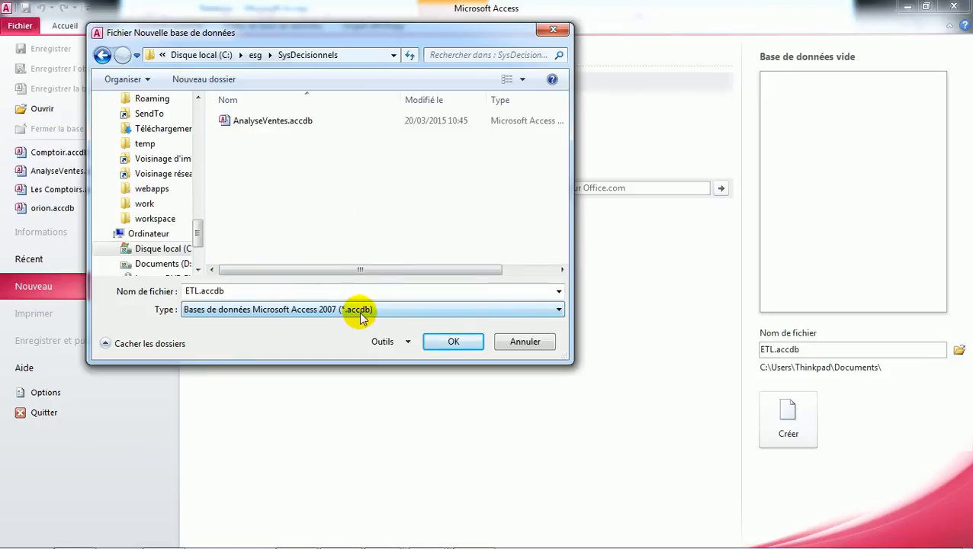
{"action": "left_click", "coordinate": [453, 341]}
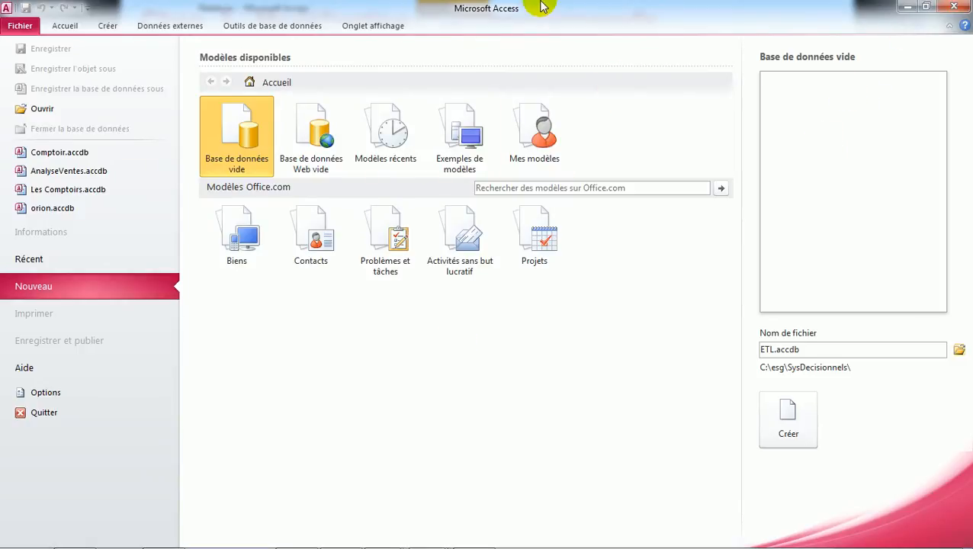
Switch to the file explorer and copy Comptoir.accdb from the esg folder into its SysDecisionnels subfolder.
{"action": "mouse_move", "coordinate": [61, 546]}
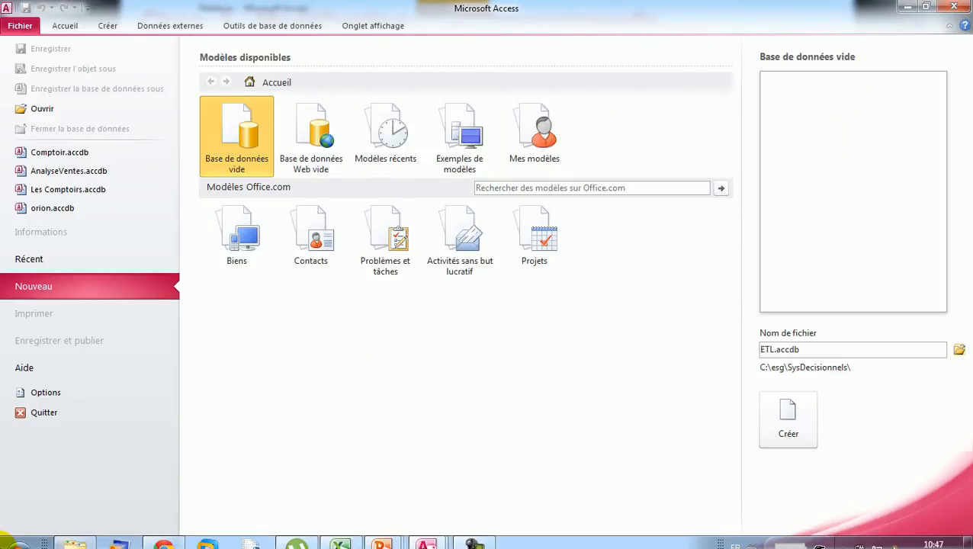
{"action": "left_click", "coordinate": [76, 538]}
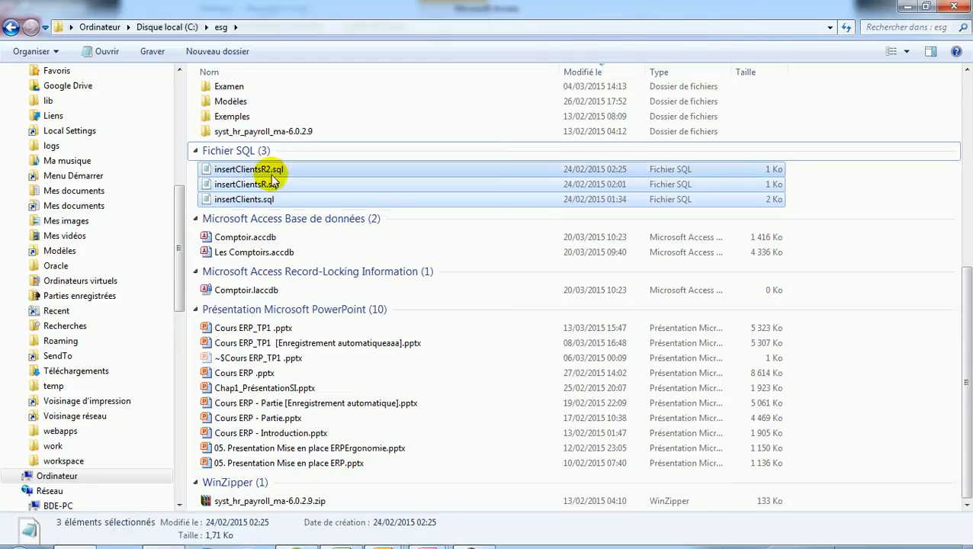
{"action": "left_click", "coordinate": [229, 252]}
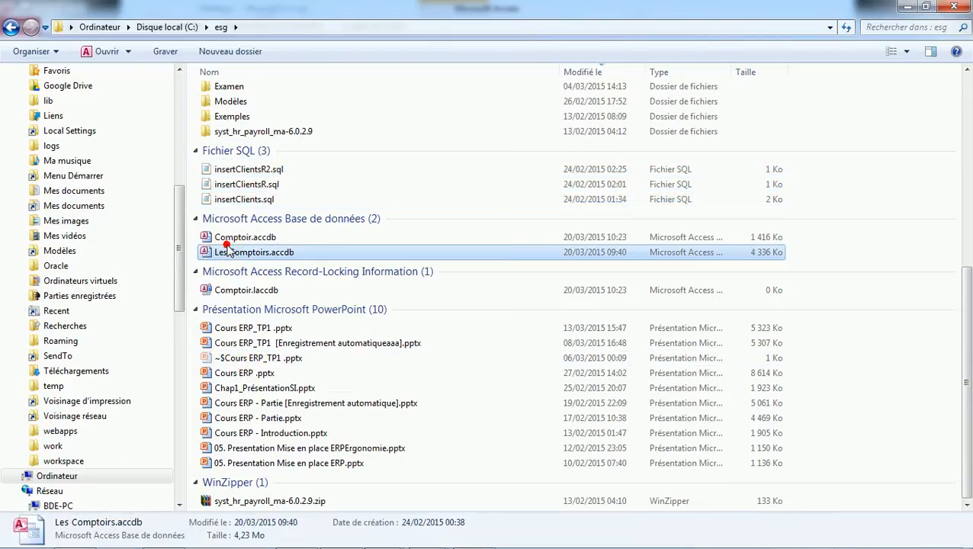
{"action": "left_click", "coordinate": [235, 238]}
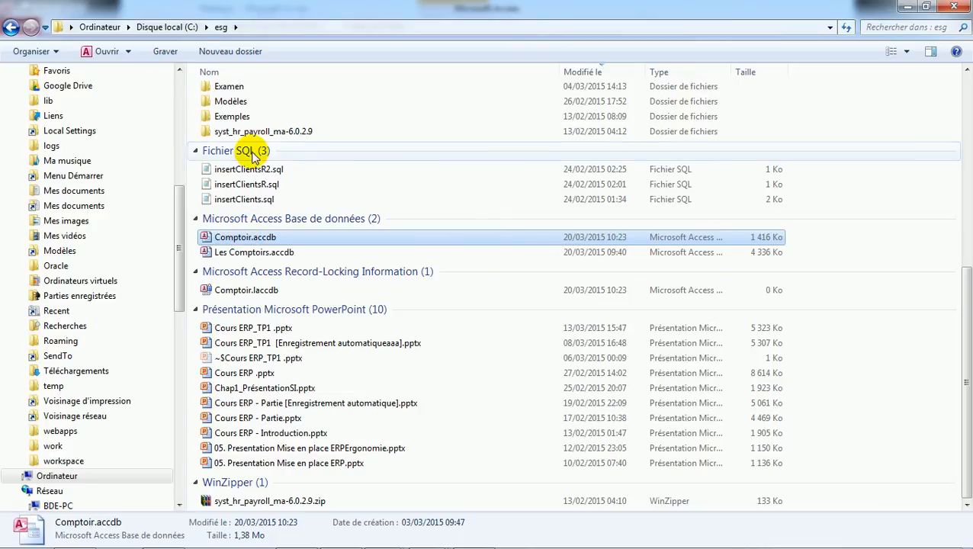
{"action": "left_click", "coordinate": [234, 116]}
{"action": "key", "text": "Down"}
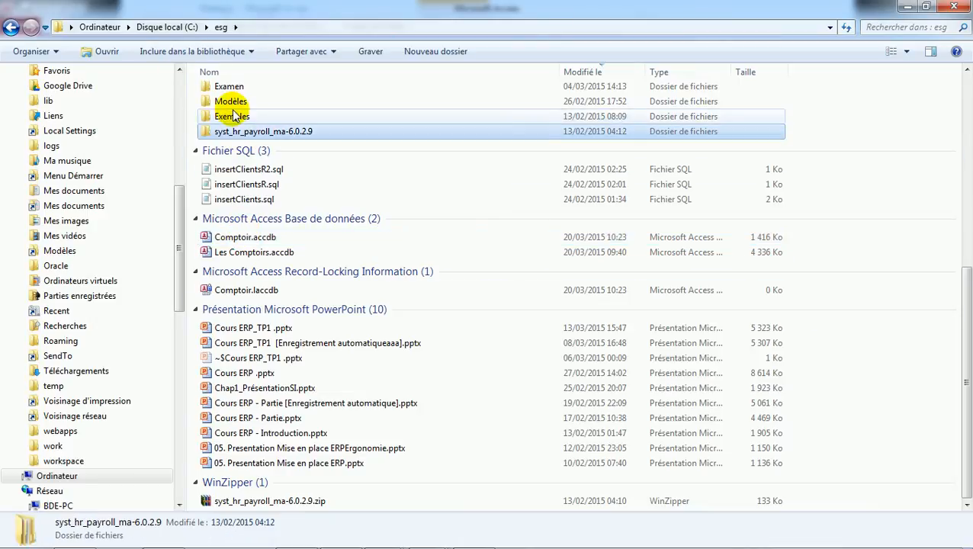
{"action": "key", "text": "End"}
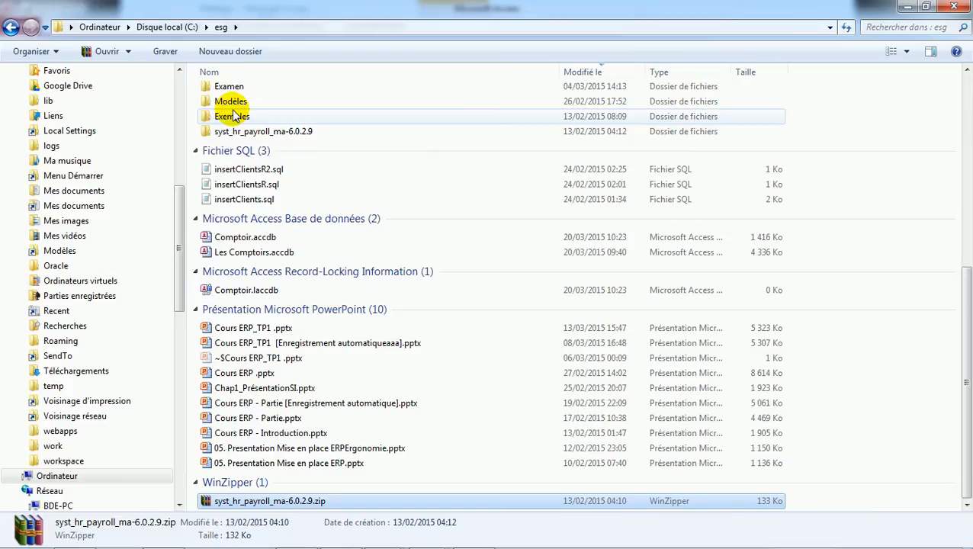
{"action": "left_click", "coordinate": [968, 107]}
{"action": "left_click", "coordinate": [967, 107]}
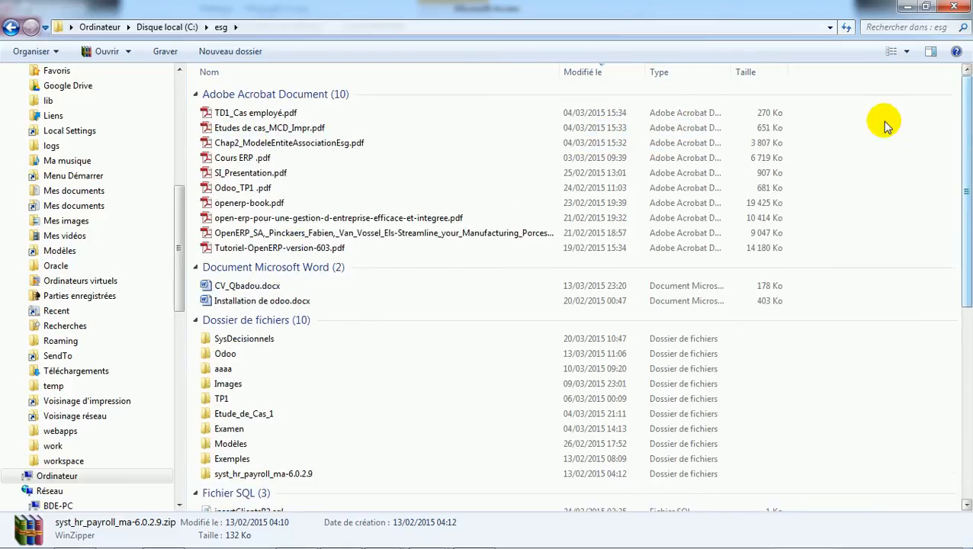
{"action": "double_click", "coordinate": [256, 341]}
{"action": "left_click", "coordinate": [338, 380]}
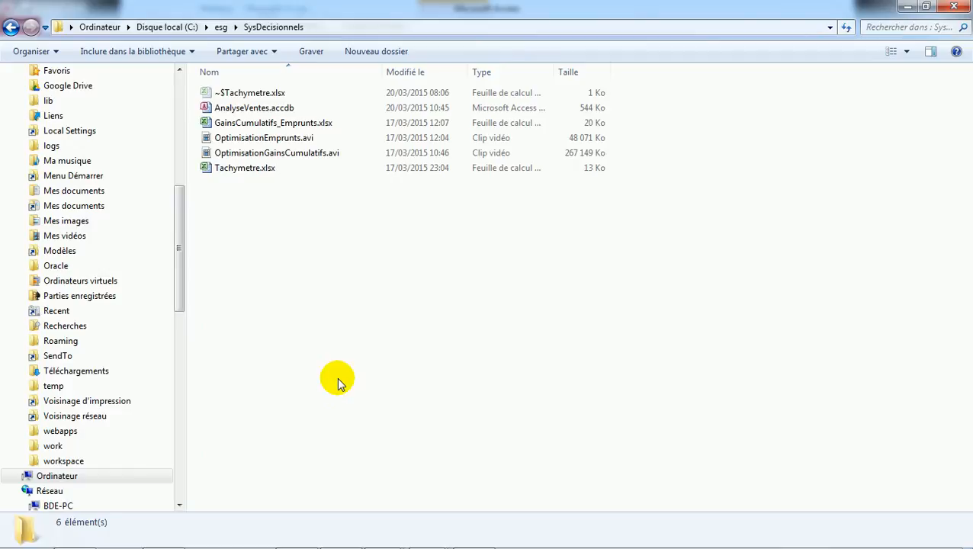
{"action": "key", "text": "ctrl+v"}
Switch back to Access, create the blank ETL database and close its empty starting table.
{"action": "key", "text": "alt+Tab"}
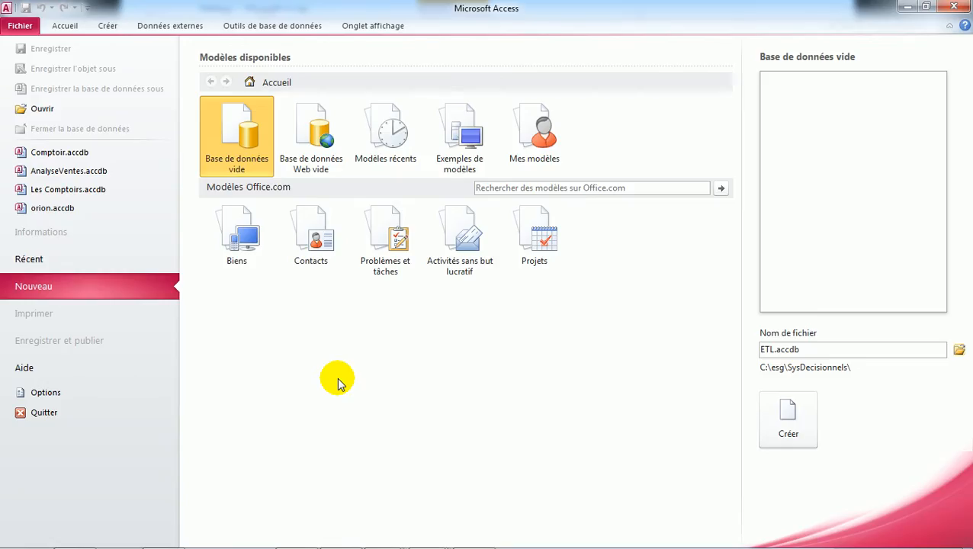
{"action": "left_click", "coordinate": [789, 436]}
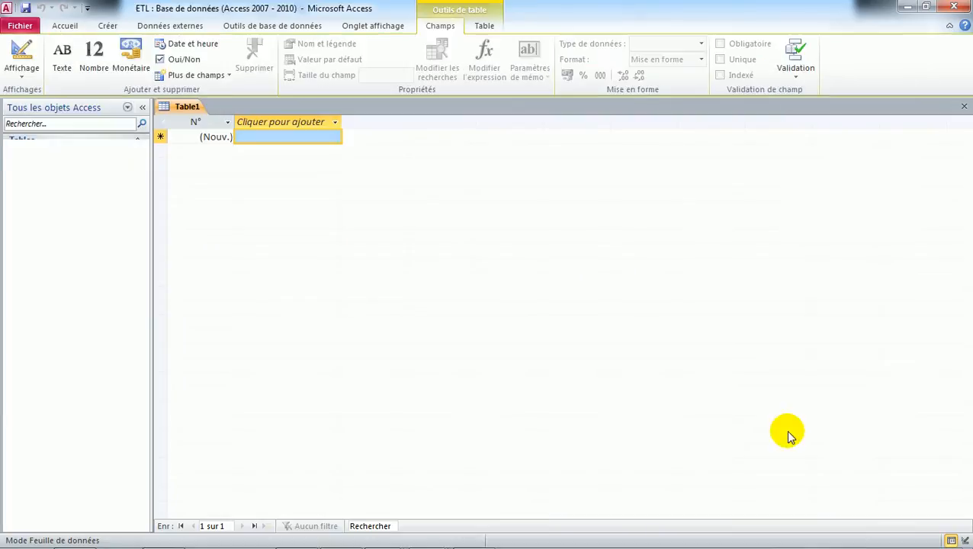
{"action": "key", "text": "alt+Tab"}
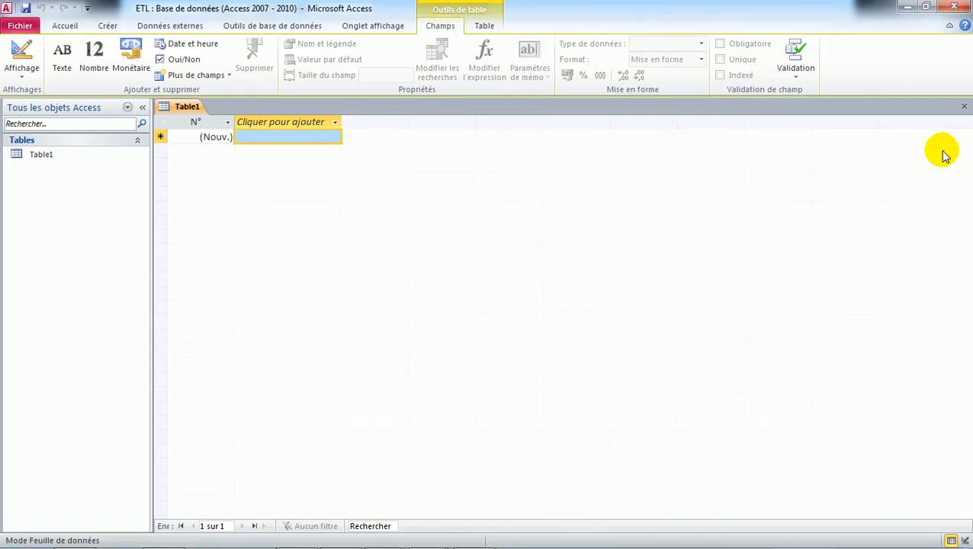
{"action": "left_click", "coordinate": [965, 107]}
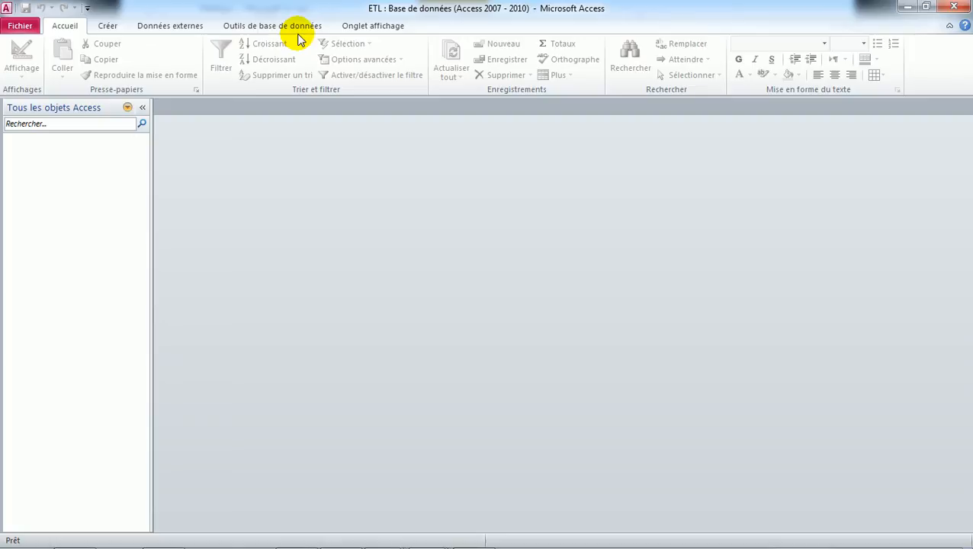
{"action": "key", "text": "alt+Tab"}
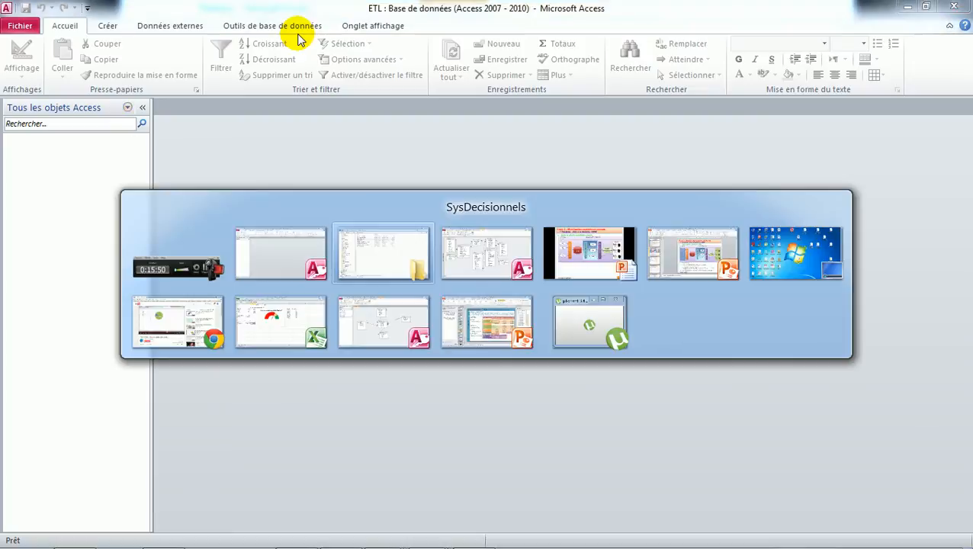
{"action": "key", "text": "Tab"}
{"action": "key", "text": "Tab"}
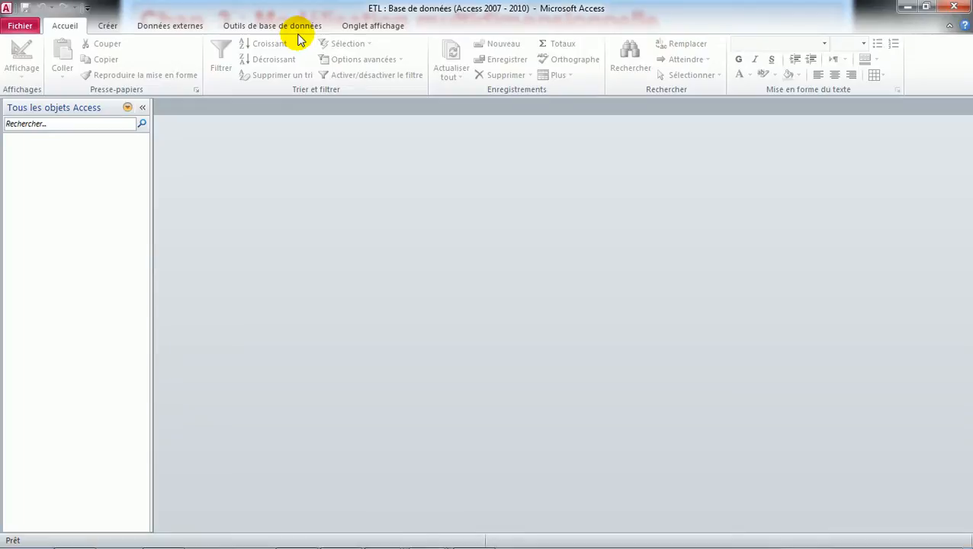
Start importing external data from an Access database and open the browser for the source file.
{"action": "left_click", "coordinate": [171, 26]}
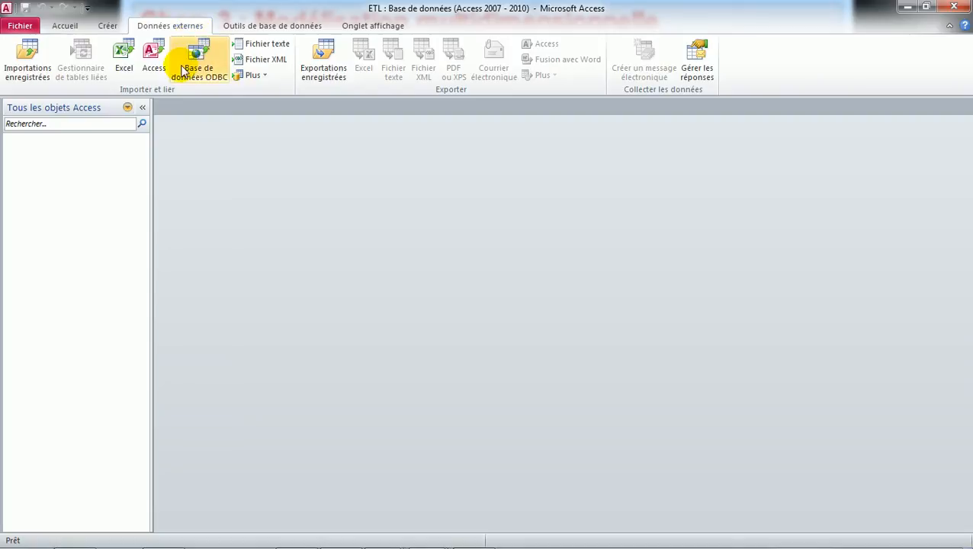
{"action": "left_click", "coordinate": [152, 61]}
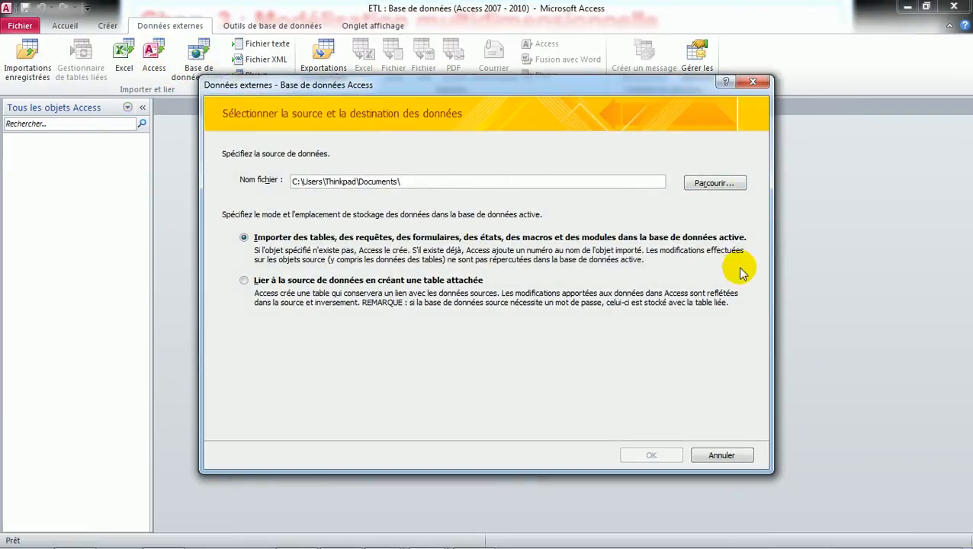
{"action": "left_click", "coordinate": [708, 183]}
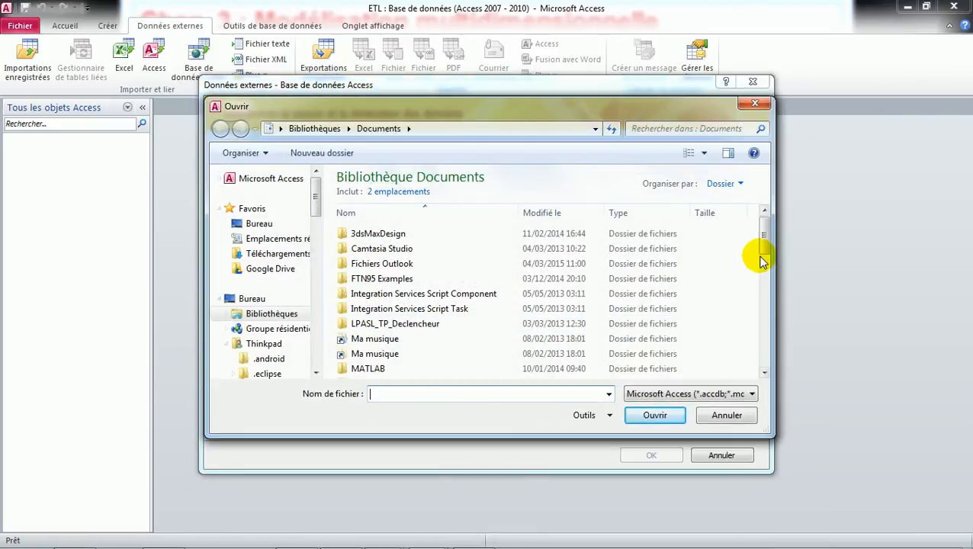
Navigate to the esg folder on local disk C: to find the source database.
{"action": "left_click_drag", "start_coordinate": [761, 238], "coordinate": [766, 355]}
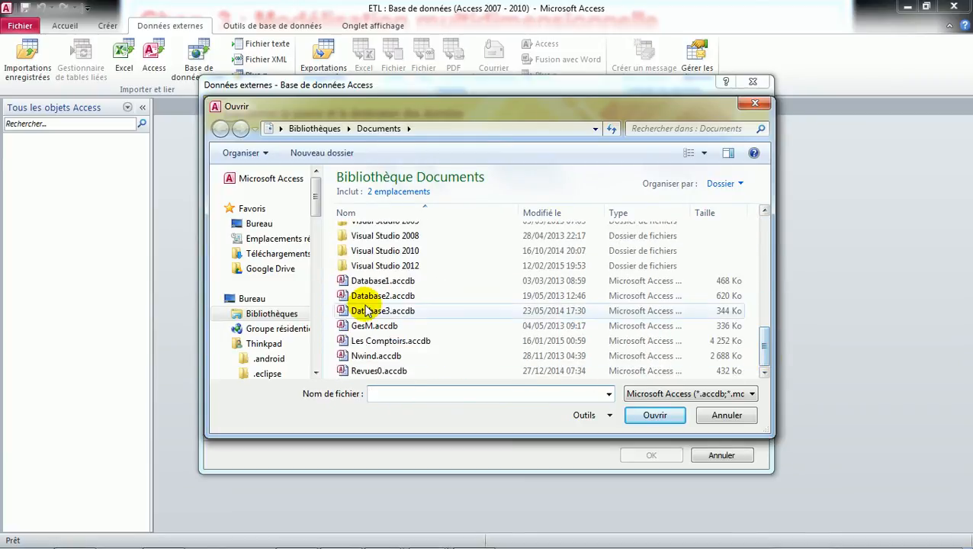
{"action": "left_click", "coordinate": [316, 366]}
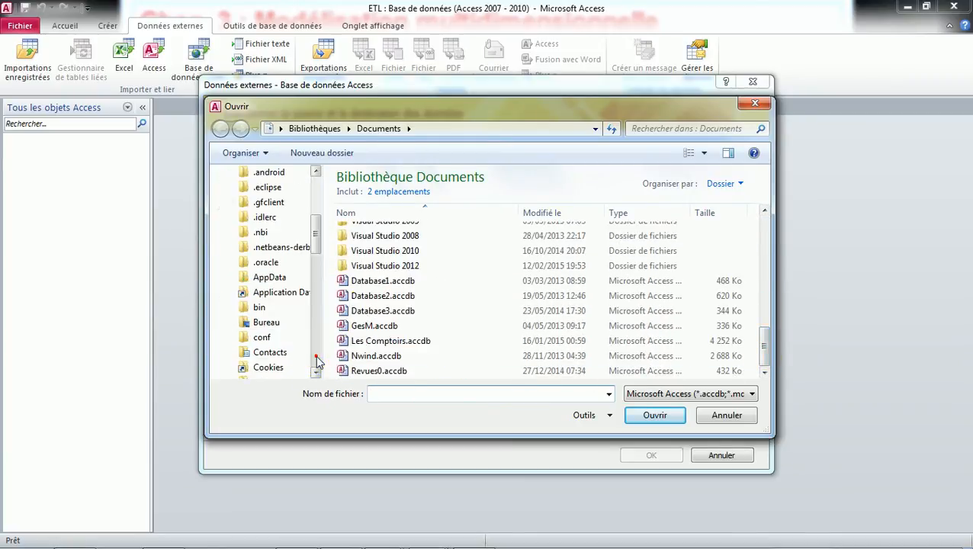
{"action": "left_click", "coordinate": [315, 364]}
{"action": "left_click", "coordinate": [315, 358]}
{"action": "left_click", "coordinate": [315, 359]}
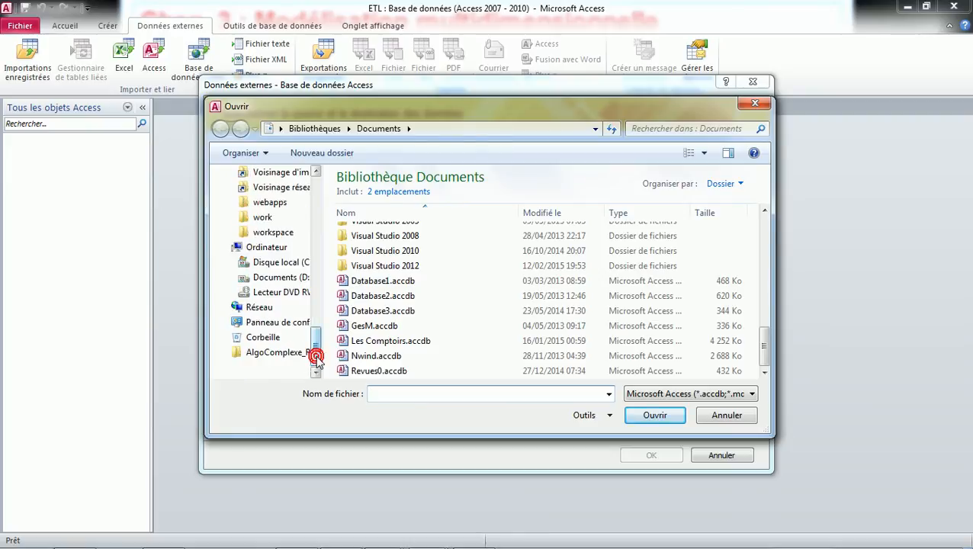
{"action": "left_click", "coordinate": [290, 267]}
{"action": "left_click", "coordinate": [361, 254]}
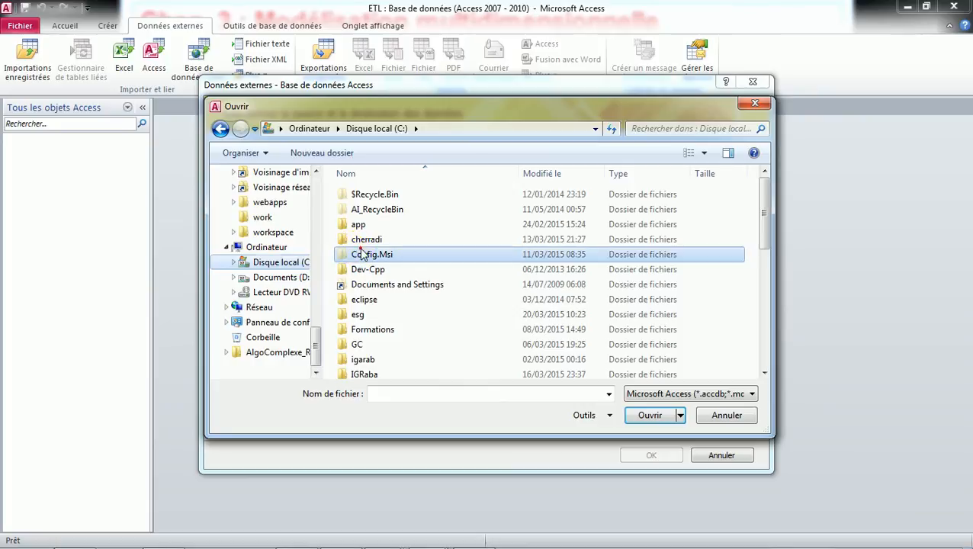
{"action": "key", "text": "Down"}
{"action": "key", "text": "Down"}
{"action": "key", "text": "Down"}
{"action": "key", "text": "Down"}
{"action": "key", "text": "Down"}
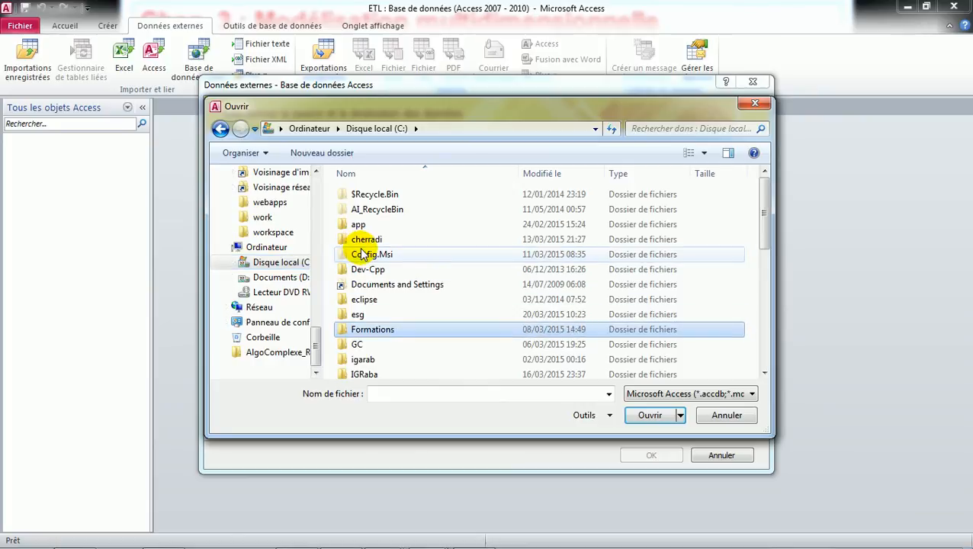
{"action": "key", "text": "Up"}
{"action": "key", "text": "Return"}
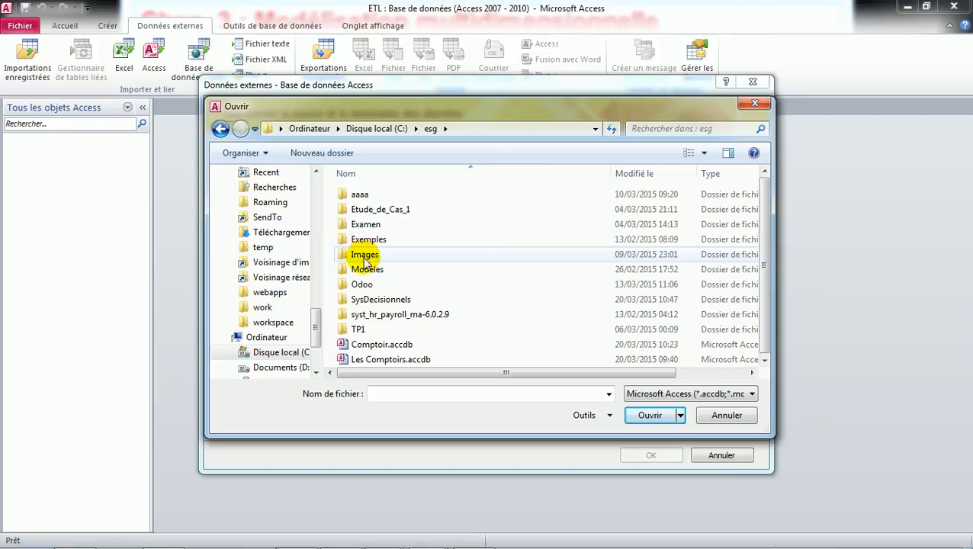
Open the SysDecisionnels folder and choose Comptoir.accdb as the source database for the import.
{"action": "left_click", "coordinate": [366, 263]}
{"action": "key", "text": "Down"}
{"action": "key", "text": "Up"}
{"action": "key", "text": "Up"}
{"action": "key", "text": "Up"}
{"action": "key", "text": "Up"}
{"action": "key", "text": "Up"}
{"action": "key", "text": "Up"}
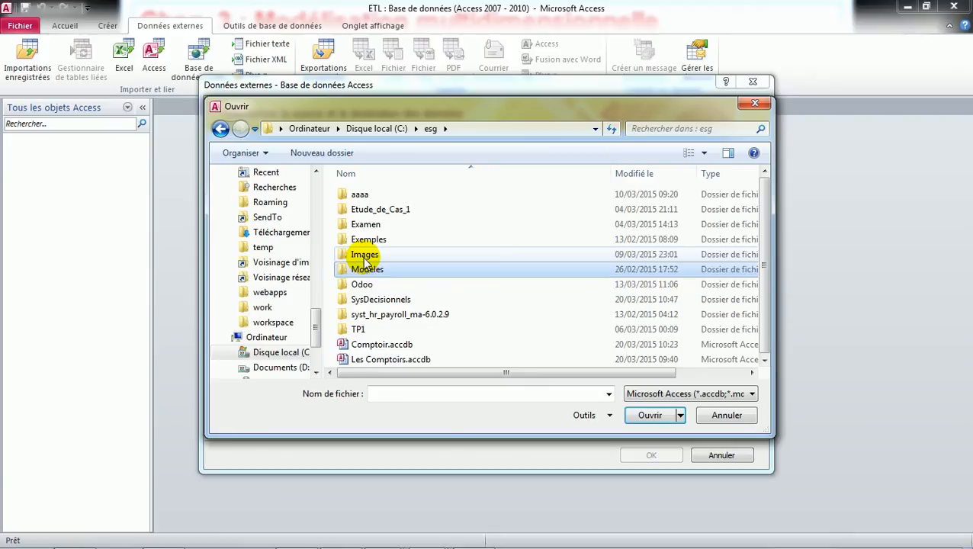
{"action": "key", "text": "Down"}
{"action": "key", "text": "Down"}
{"action": "key", "text": "Down"}
{"action": "key", "text": "Down"}
{"action": "key", "text": "Down"}
{"action": "key", "text": "Down"}
{"action": "key", "text": "Down"}
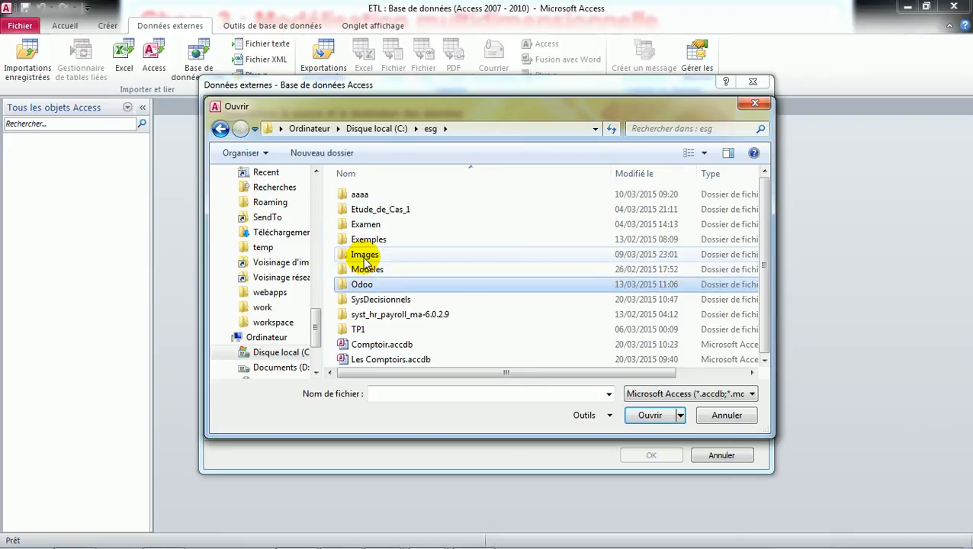
{"action": "key", "text": "Return"}
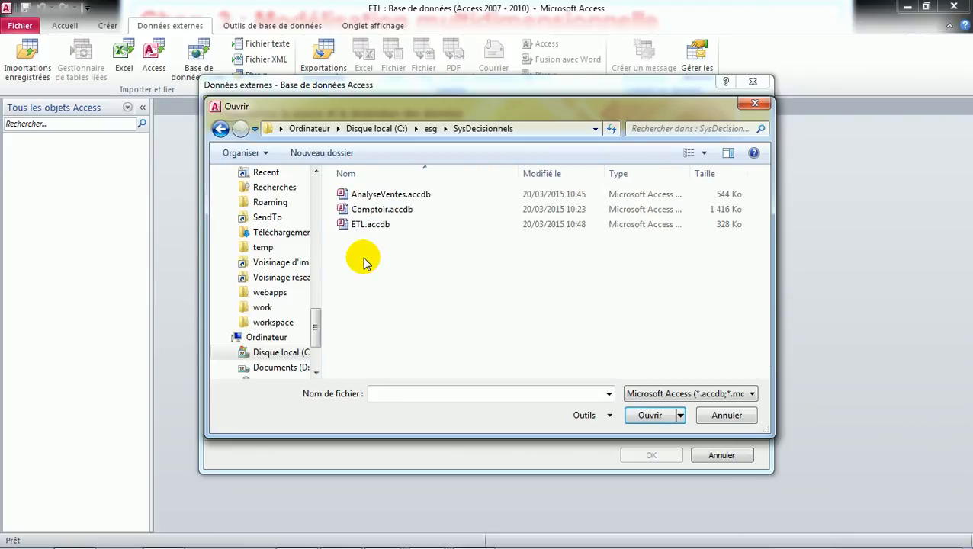
{"action": "left_click", "coordinate": [369, 209]}
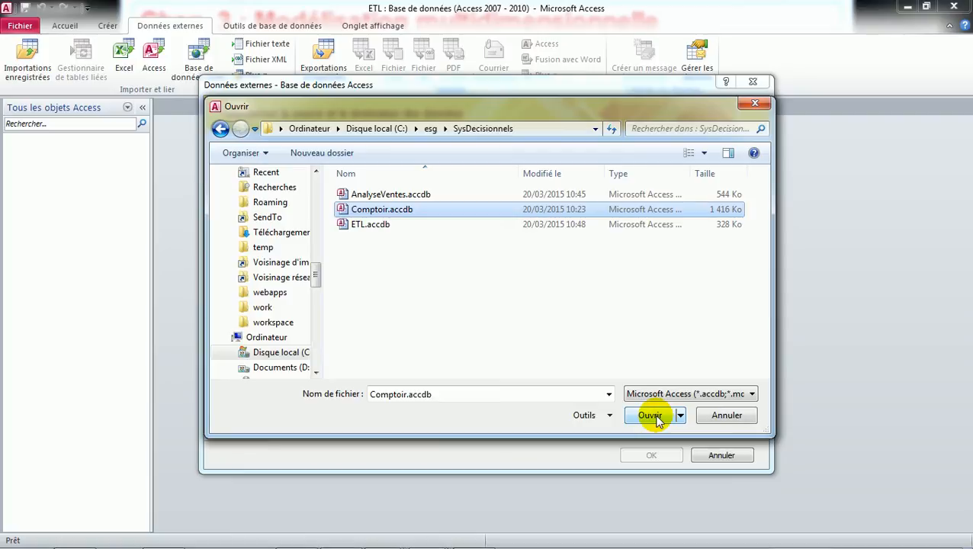
{"action": "left_click", "coordinate": [655, 417]}
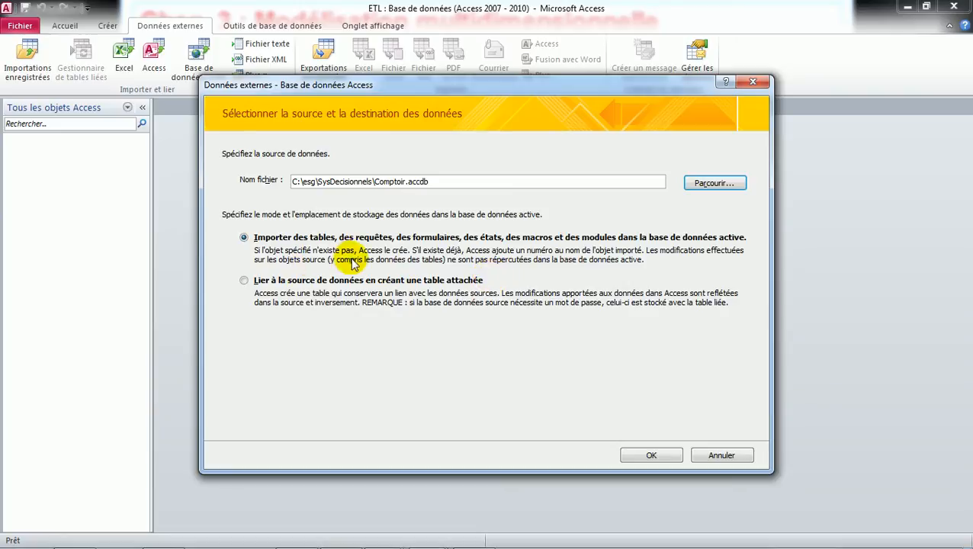
Bring up the list of objects that can be imported from Comptoir.accdb, and cancel the import.
{"action": "left_click", "coordinate": [651, 454]}
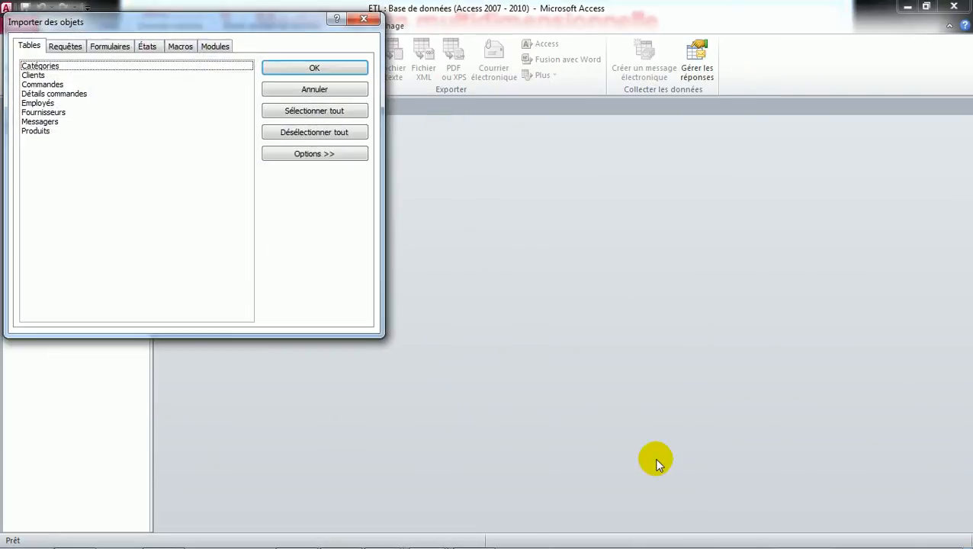
{"action": "left_click_drag", "start_coordinate": [233, 18], "coordinate": [453, 124]}
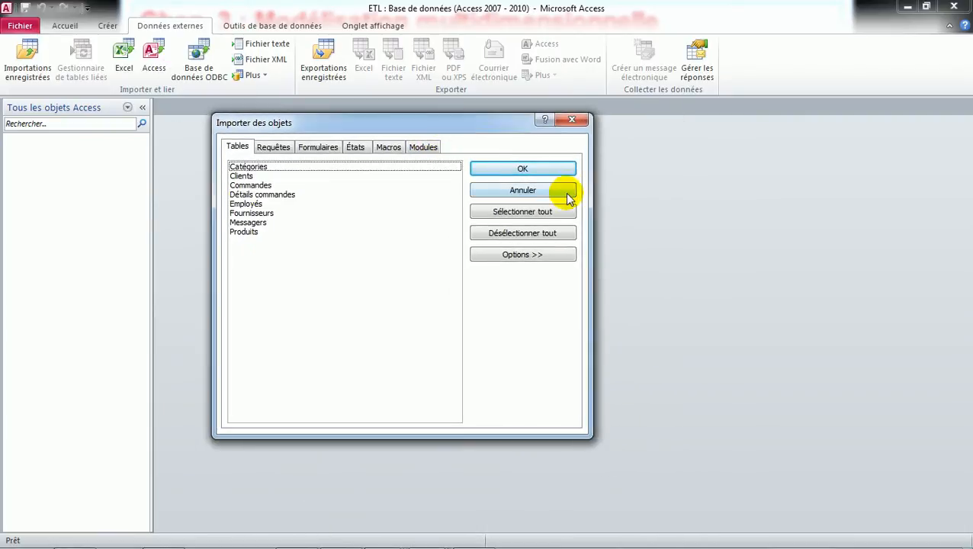
{"action": "left_click", "coordinate": [511, 192]}
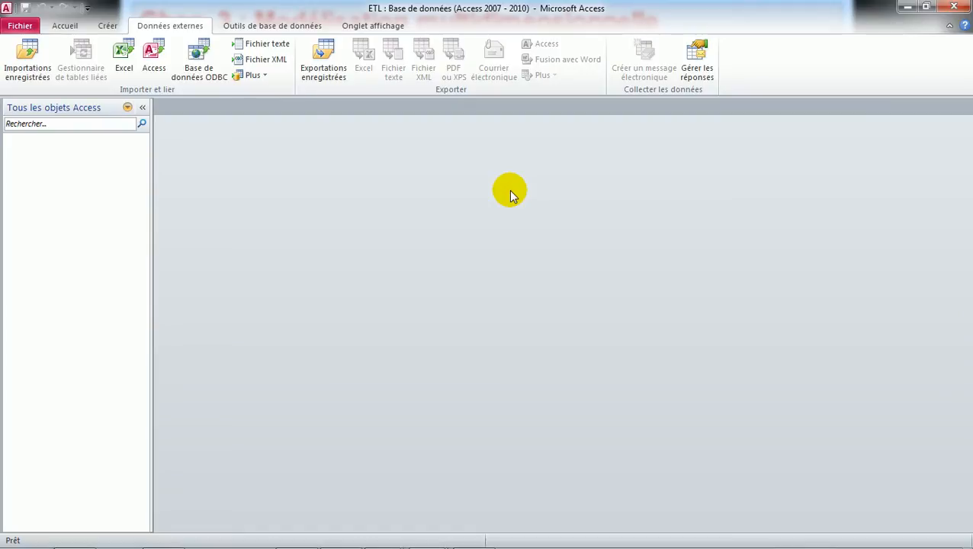
Start a new Access external data operation that links to Comptoir.accdb in SysDecisionnels by creating attached tables.
{"action": "left_click", "coordinate": [152, 62]}
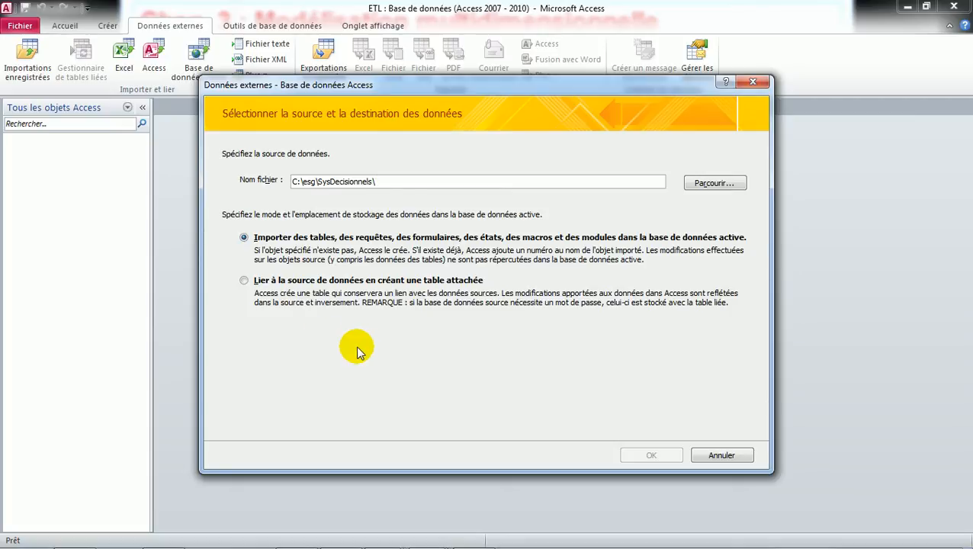
{"action": "left_click", "coordinate": [243, 280]}
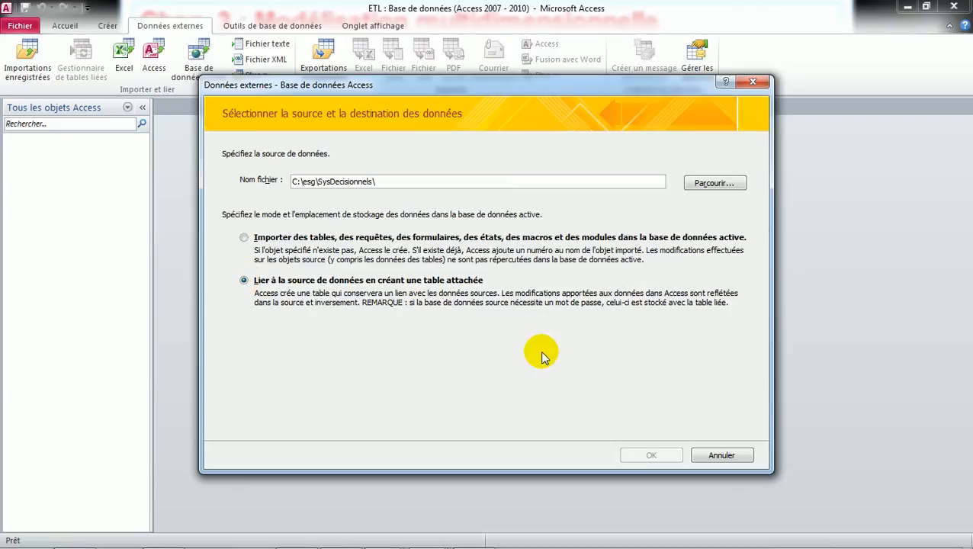
{"action": "left_click", "coordinate": [703, 185]}
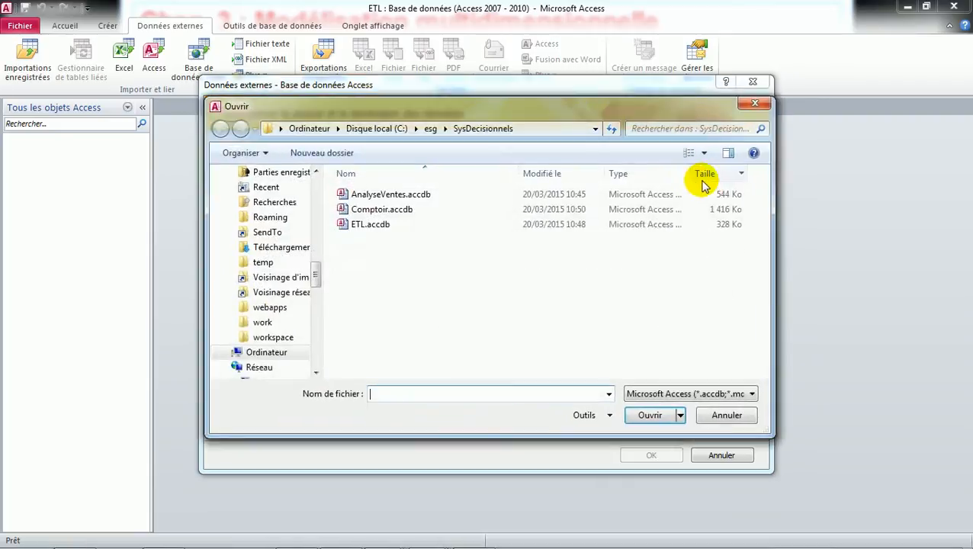
{"action": "double_click", "coordinate": [390, 216]}
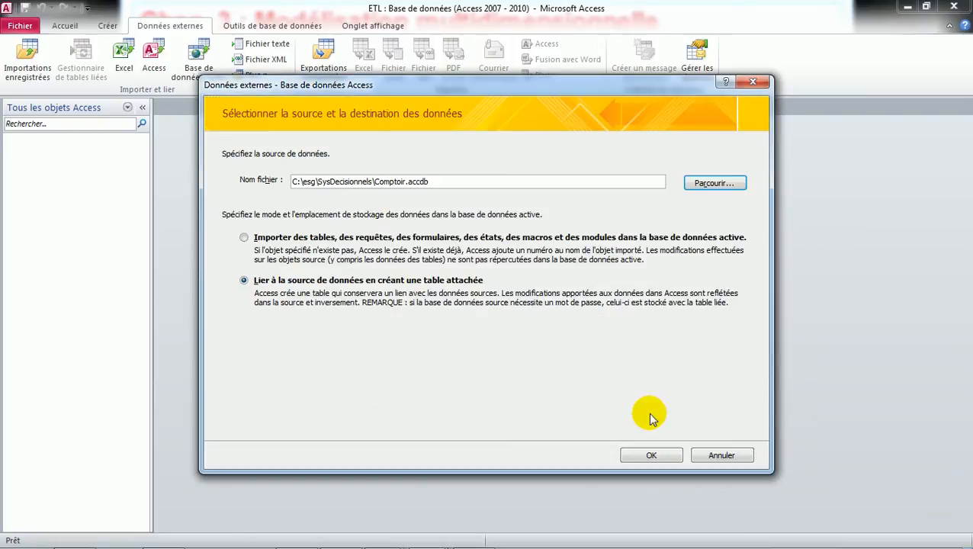
{"action": "left_click", "coordinate": [650, 458]}
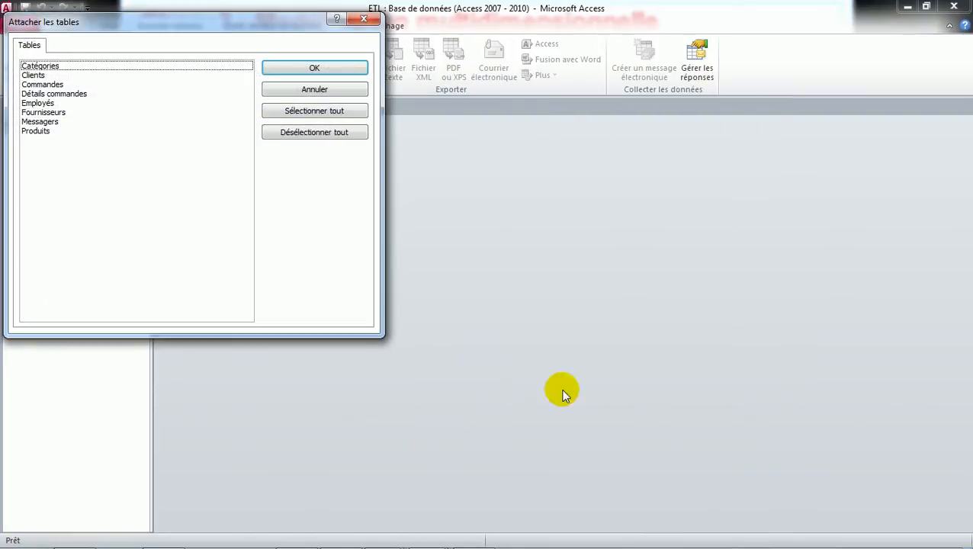
Link the Catégories, Clients, Commandes, Détails commandes, Employés, Fournisseurs and Produits tables, leaving out Messagers.
{"action": "left_click", "coordinate": [40, 67]}
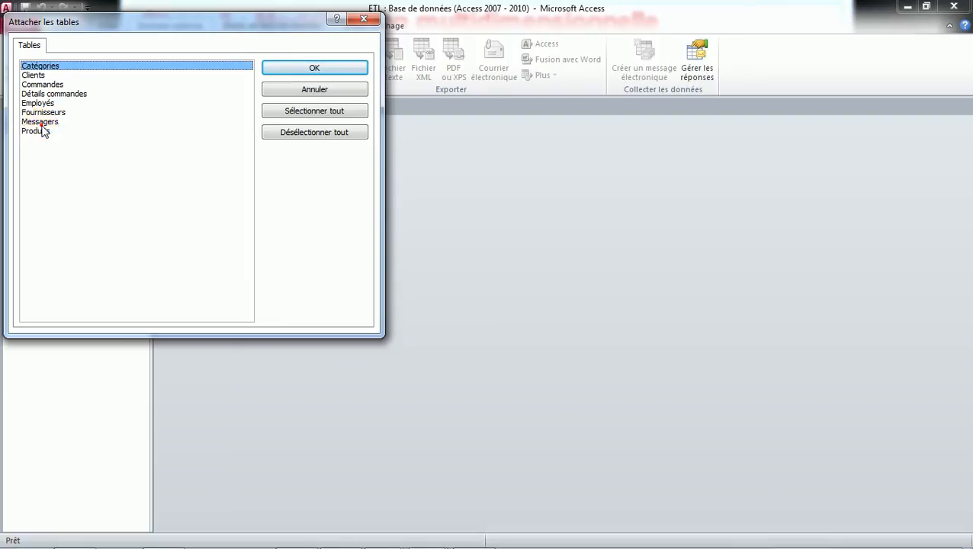
{"action": "left_click", "coordinate": [39, 123]}
{"action": "left_click", "coordinate": [43, 67]}
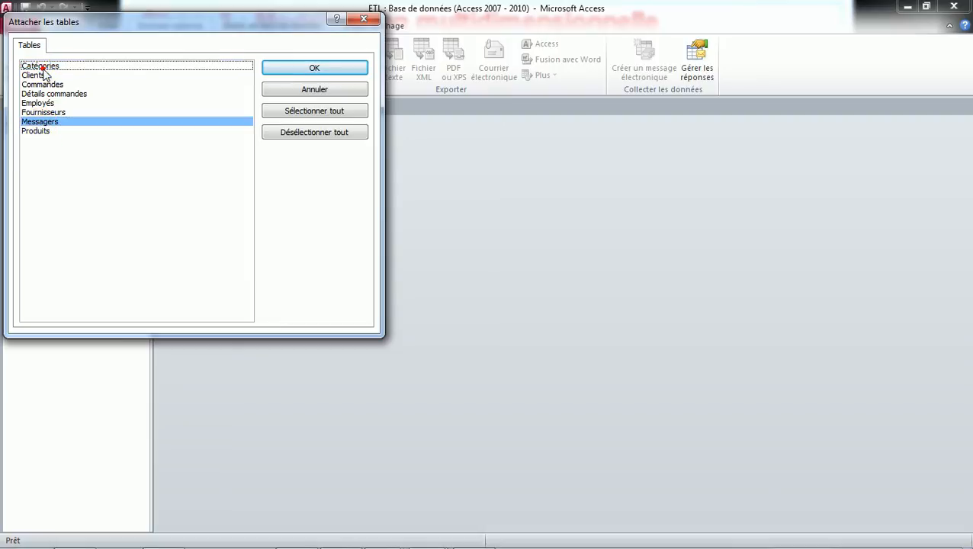
{"action": "left_click", "coordinate": [49, 67]}
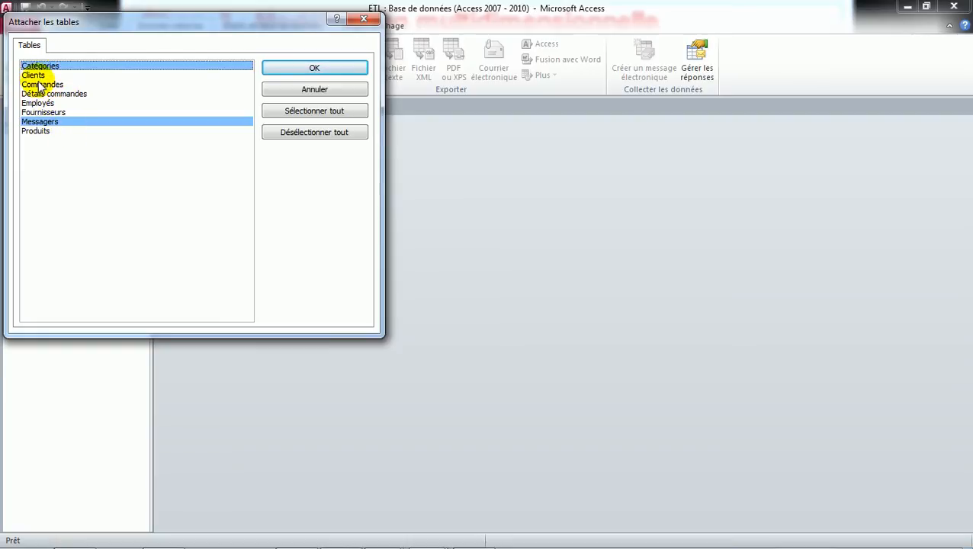
{"action": "left_click", "coordinate": [35, 75]}
{"action": "left_click", "coordinate": [39, 84]}
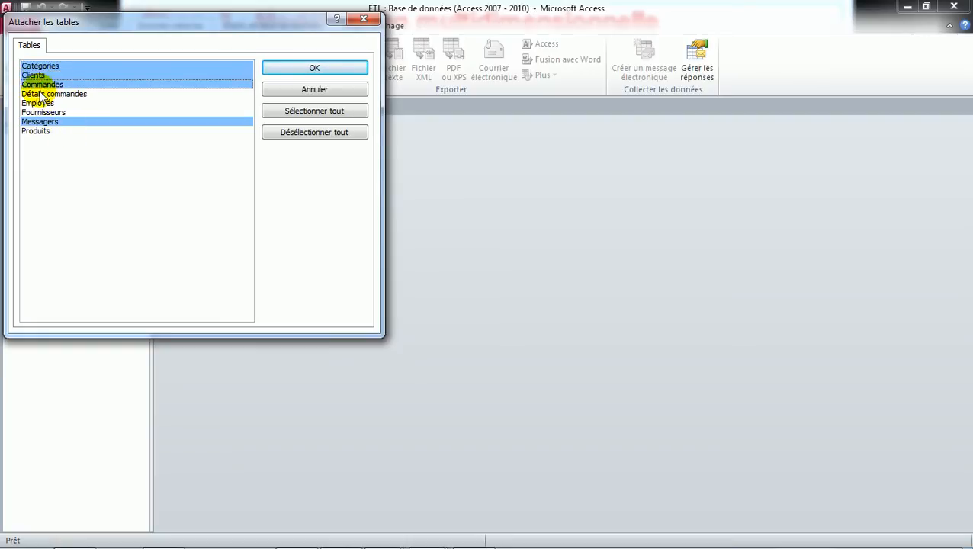
{"action": "left_click", "coordinate": [41, 93]}
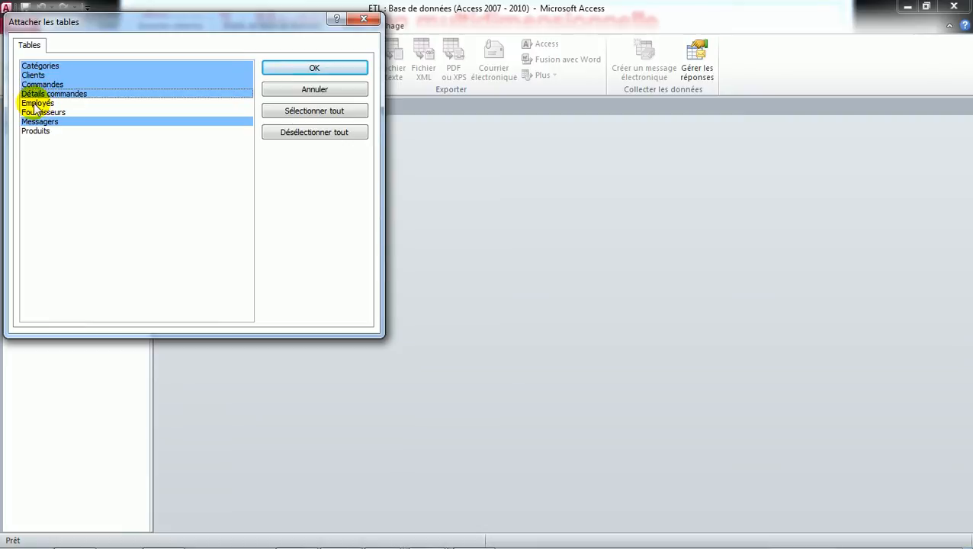
{"action": "left_click", "coordinate": [34, 104]}
{"action": "left_click", "coordinate": [37, 113]}
{"action": "left_click", "coordinate": [36, 113]}
{"action": "left_click", "coordinate": [37, 121]}
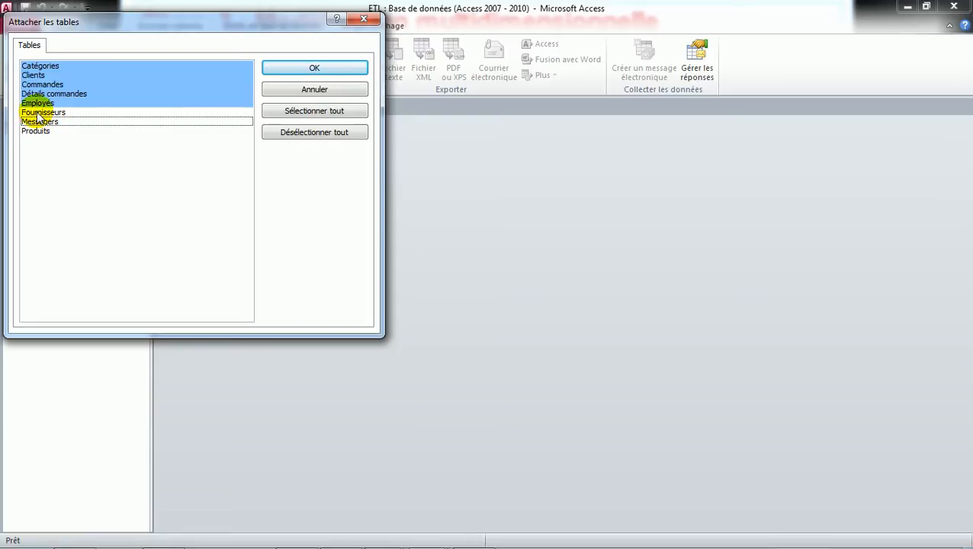
{"action": "left_click", "coordinate": [36, 112]}
{"action": "left_click", "coordinate": [36, 131]}
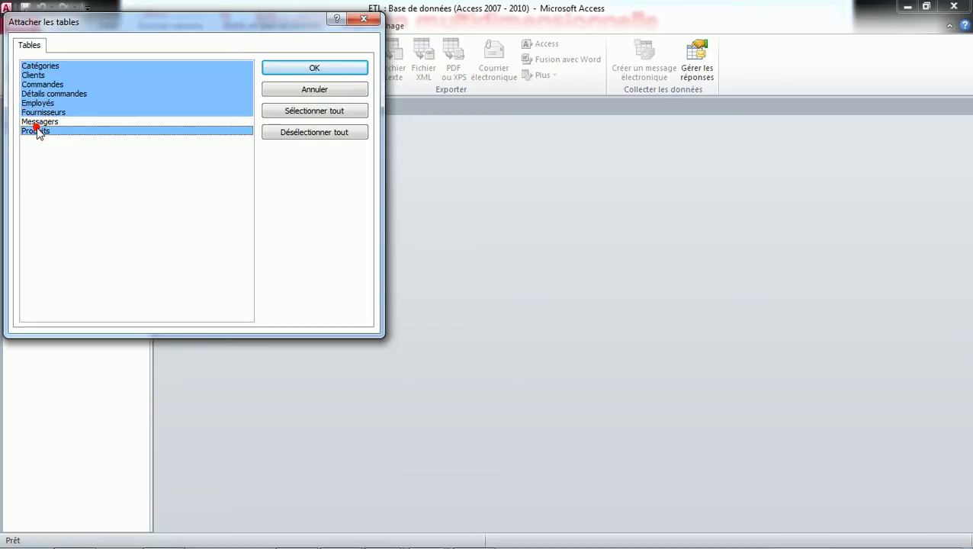
{"action": "left_click", "coordinate": [280, 69]}
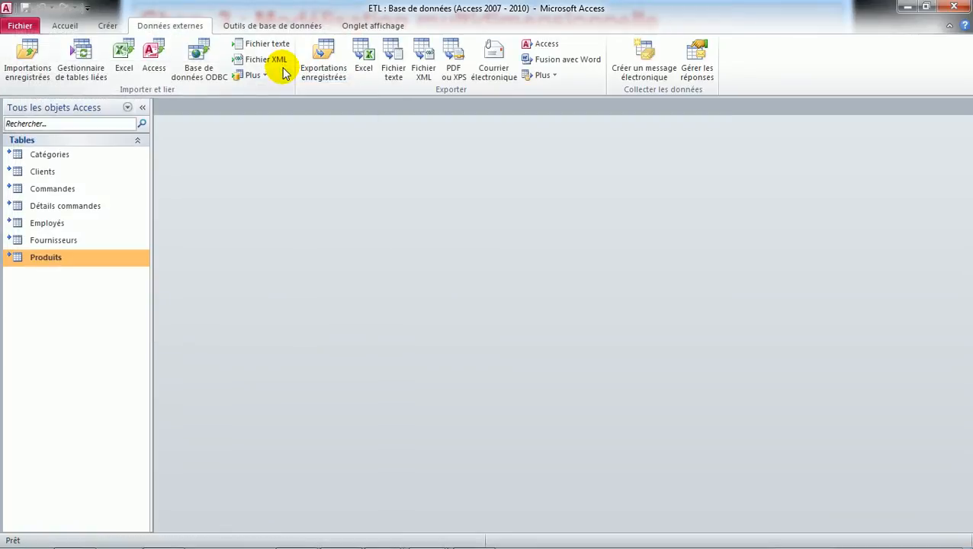
Start another external data import from Access and try to choose AnalyseVentes.accdb as its source.
{"action": "left_click", "coordinate": [152, 50]}
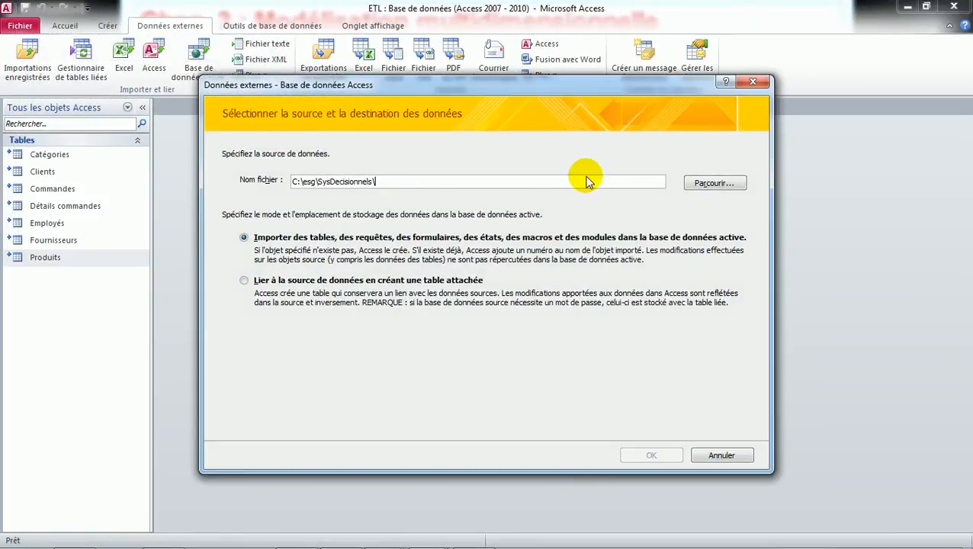
{"action": "left_click", "coordinate": [711, 184]}
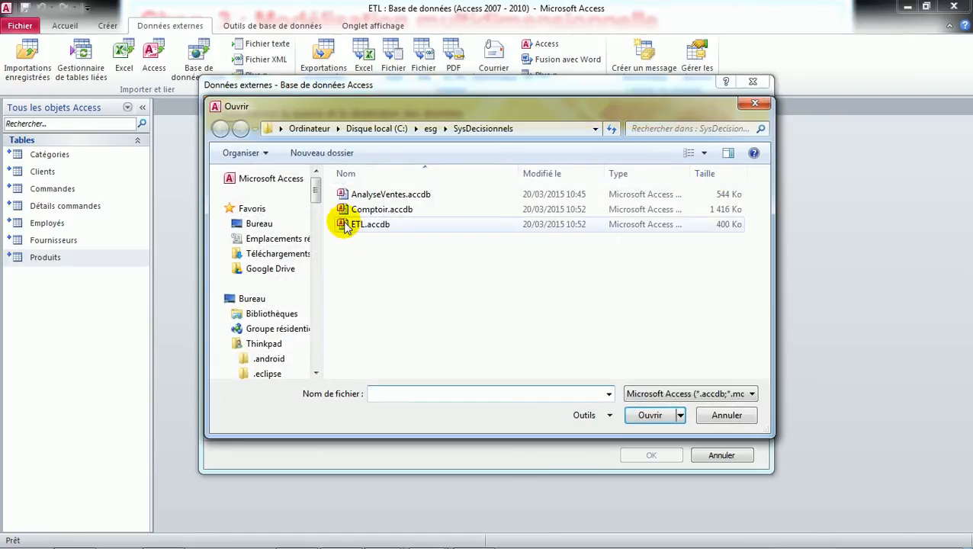
{"action": "double_click", "coordinate": [392, 195]}
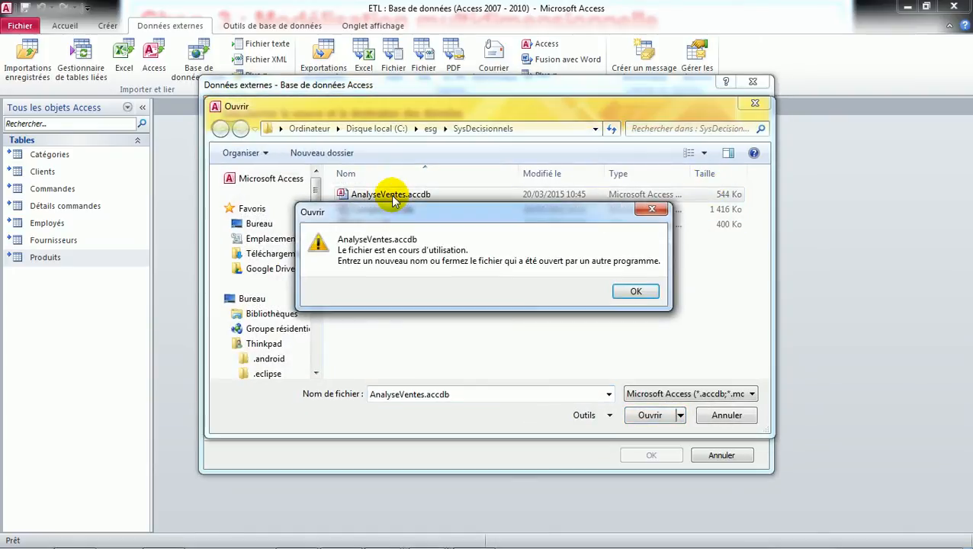
{"action": "left_click", "coordinate": [629, 292]}
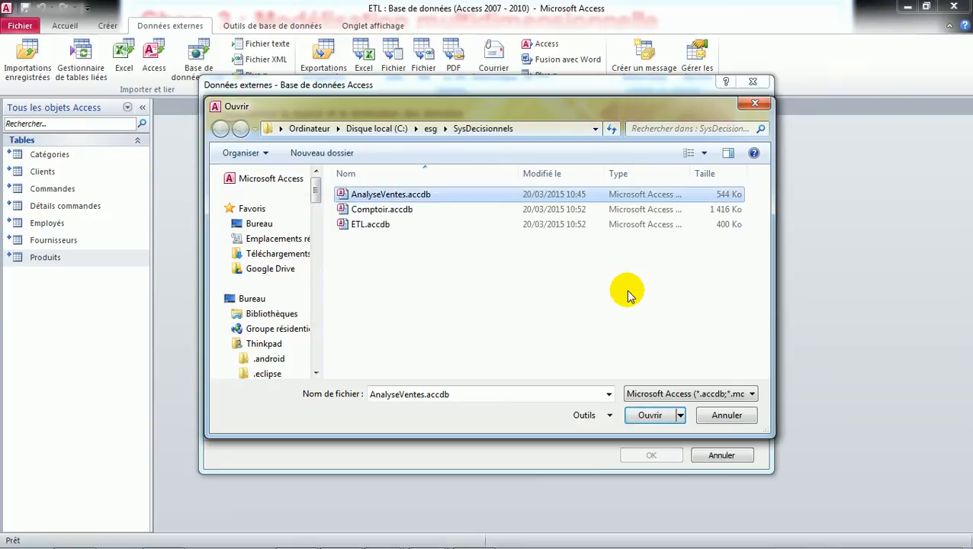
{"action": "left_click", "coordinate": [648, 417]}
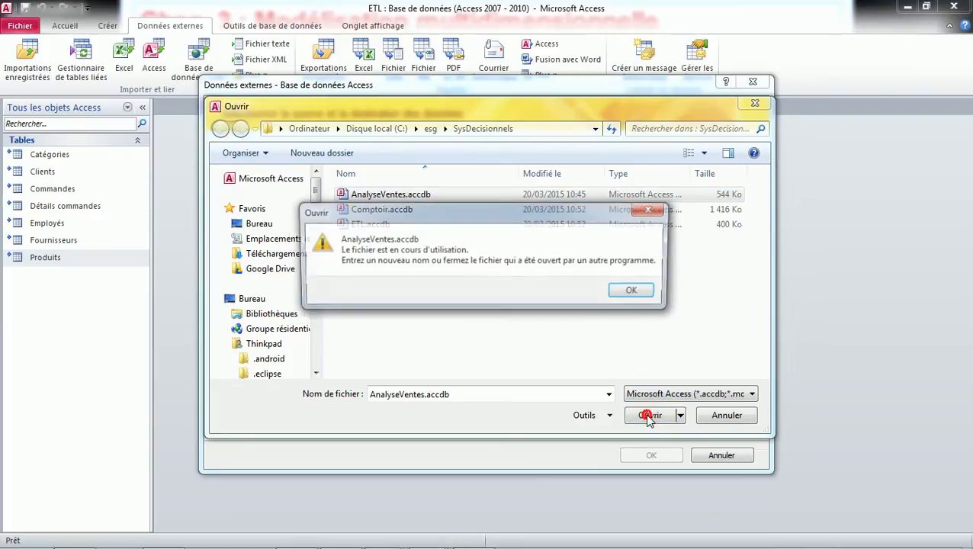
{"action": "left_click", "coordinate": [627, 291]}
{"action": "left_click", "coordinate": [729, 415]}
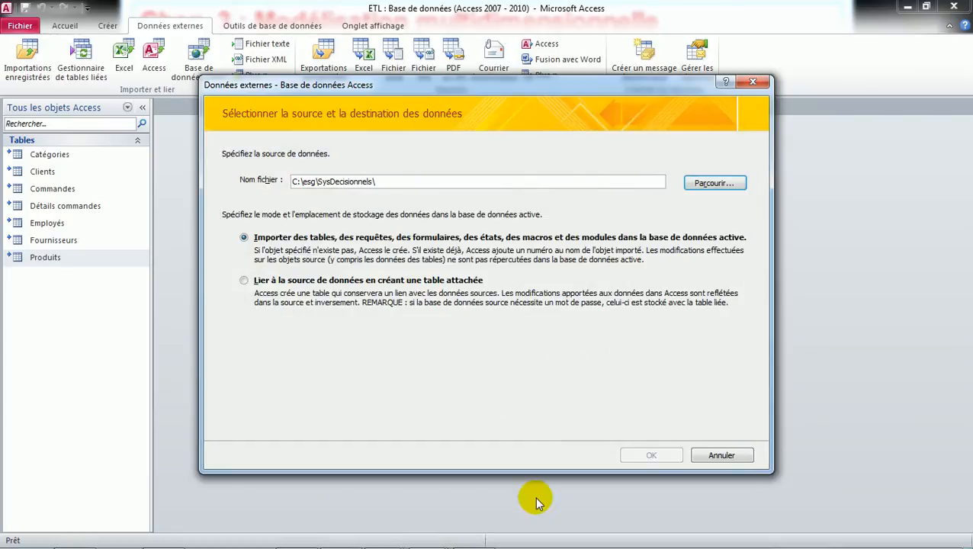
Check the relationships diagram in the open AnalyseVentes database window and return to the ETL database.
{"action": "mouse_move", "coordinate": [470, 542]}
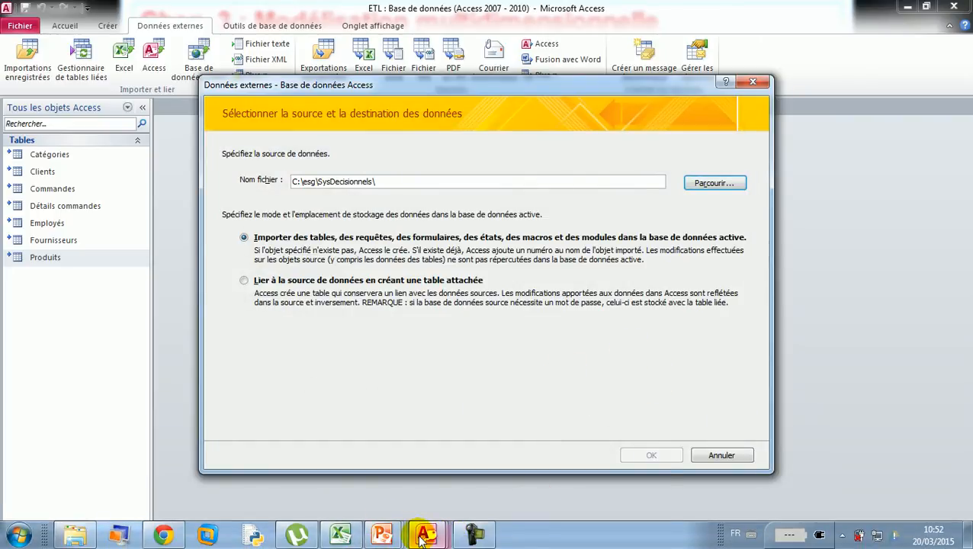
{"action": "mouse_move", "coordinate": [418, 534]}
{"action": "left_click", "coordinate": [543, 483]}
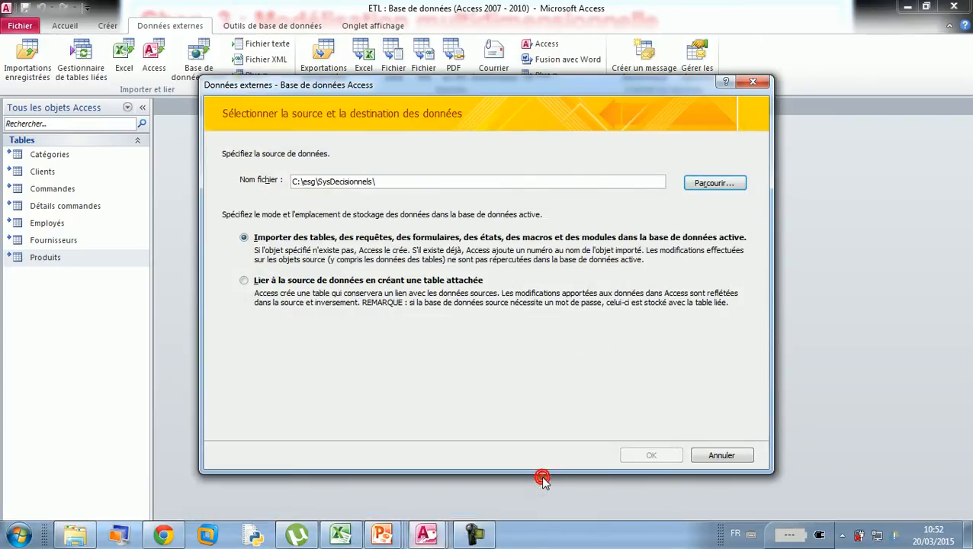
{"action": "mouse_move", "coordinate": [437, 542]}
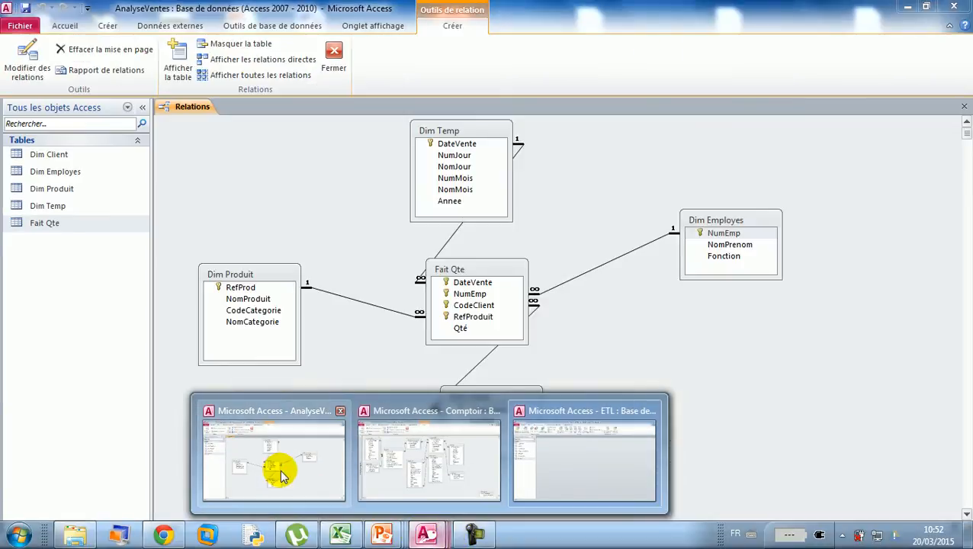
{"action": "left_click", "coordinate": [283, 477]}
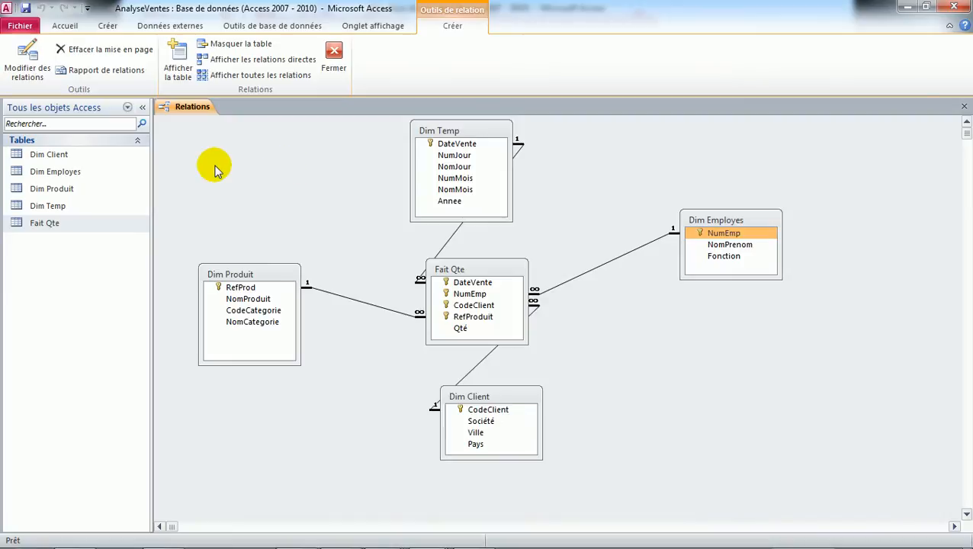
{"action": "key", "text": "alt+Tab"}
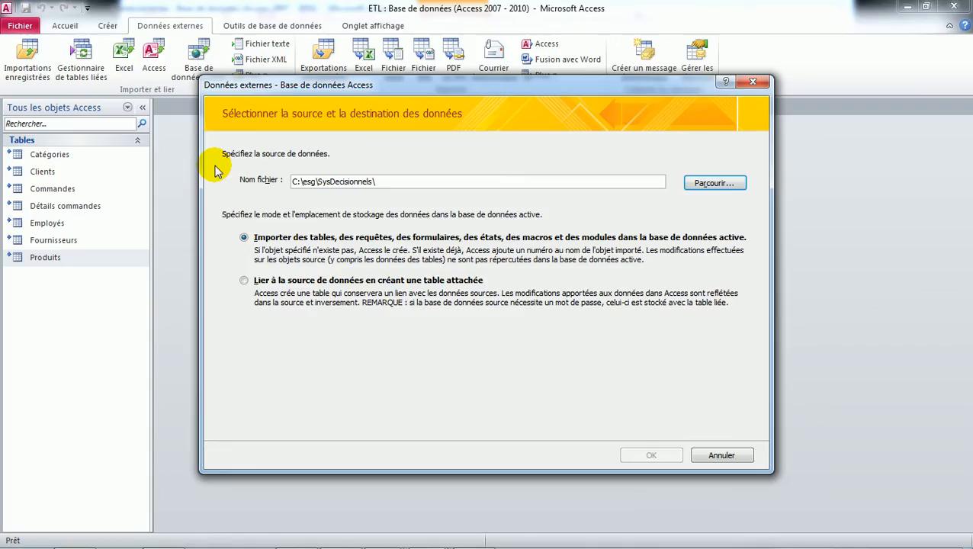
Set the external data operation to link by creating attached tables and try to choose AnalyseVentes.accdb as its source.
{"action": "left_click", "coordinate": [244, 281]}
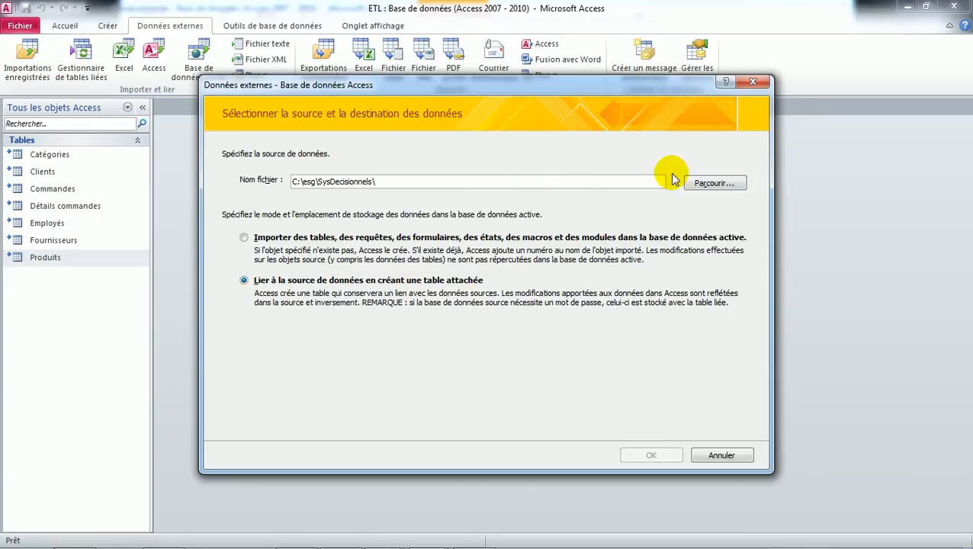
{"action": "left_click", "coordinate": [714, 184]}
{"action": "left_click", "coordinate": [384, 197]}
{"action": "double_click", "coordinate": [382, 197]}
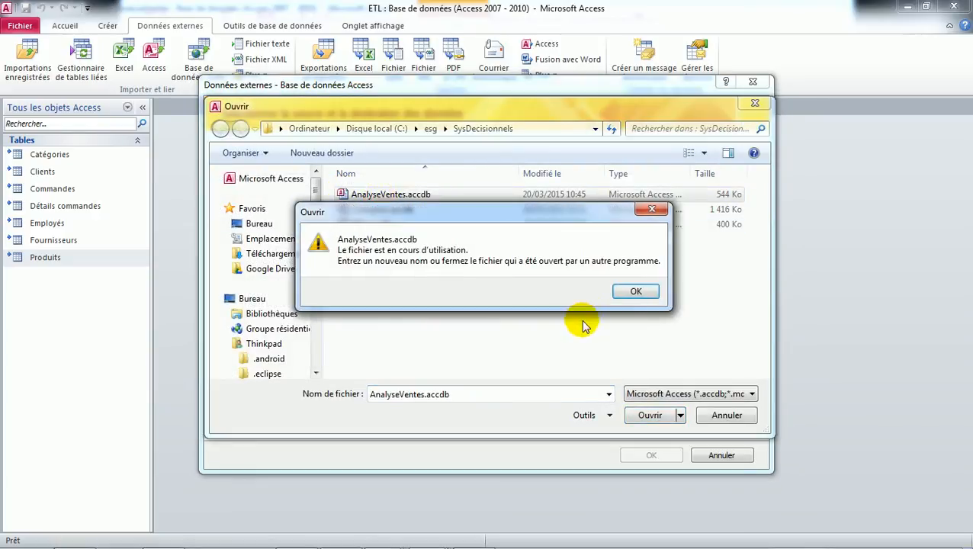
{"action": "left_click", "coordinate": [635, 295]}
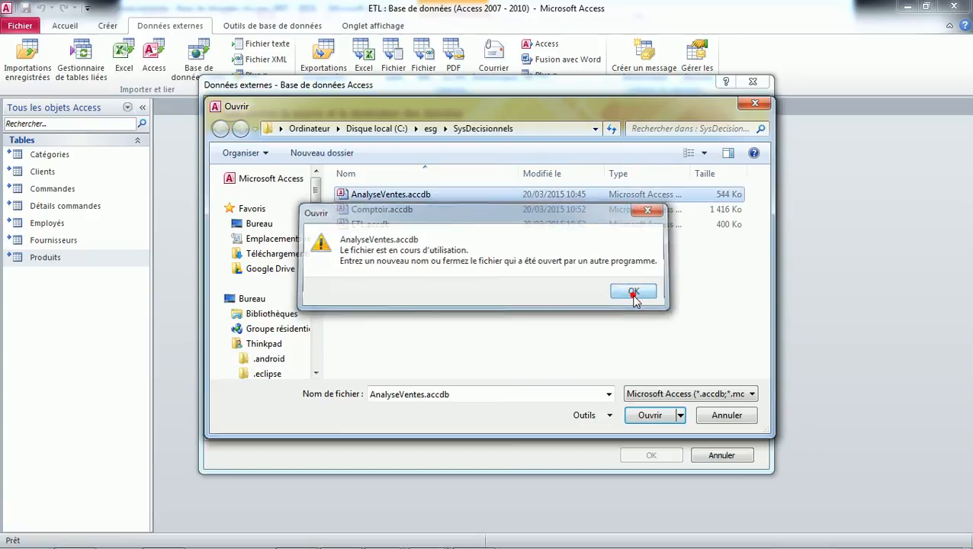
Close the AnalyseVentes database window and choose AnalyseVentes.accdb as the link source for the ETL database.
{"action": "key", "text": "alt+Tab"}
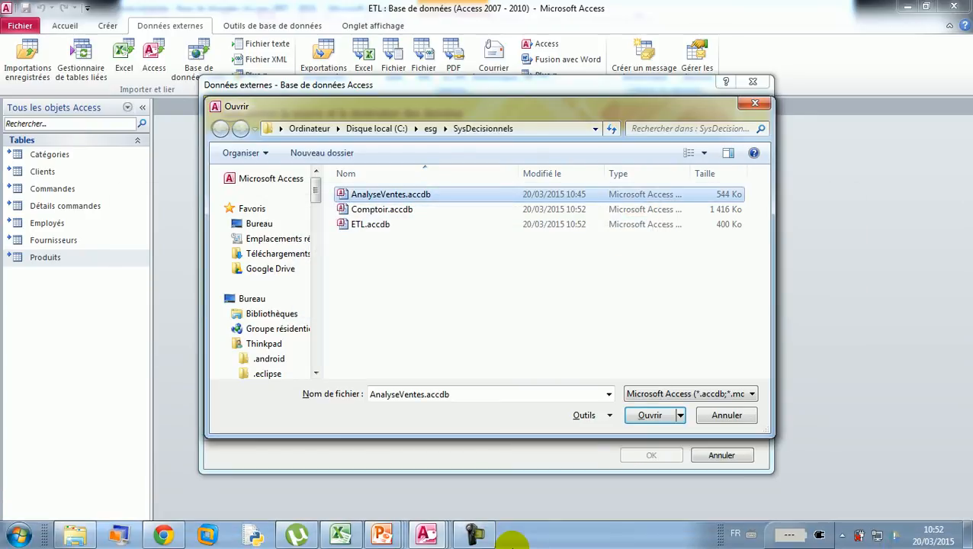
{"action": "key", "text": "alt+Tab"}
{"action": "key", "text": "Tab"}
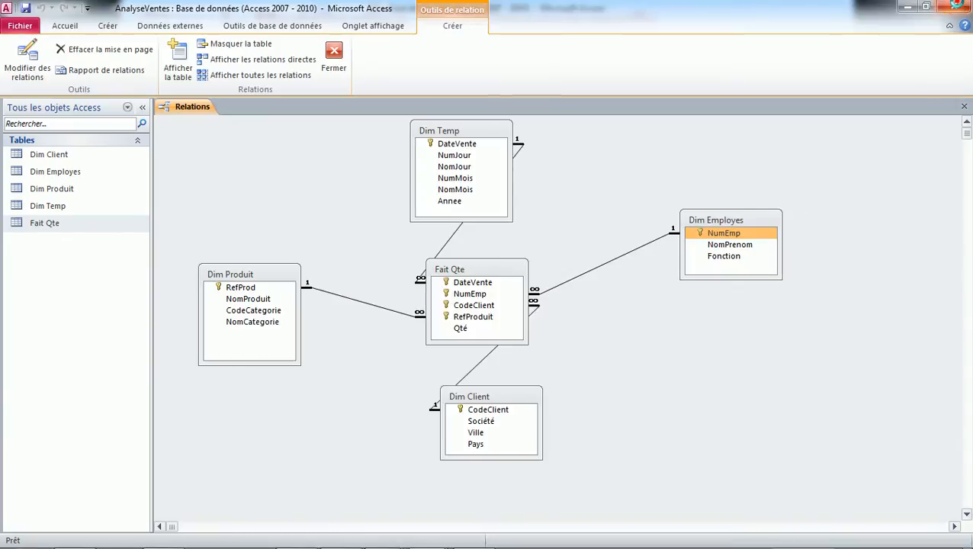
{"action": "left_click", "coordinate": [955, 7]}
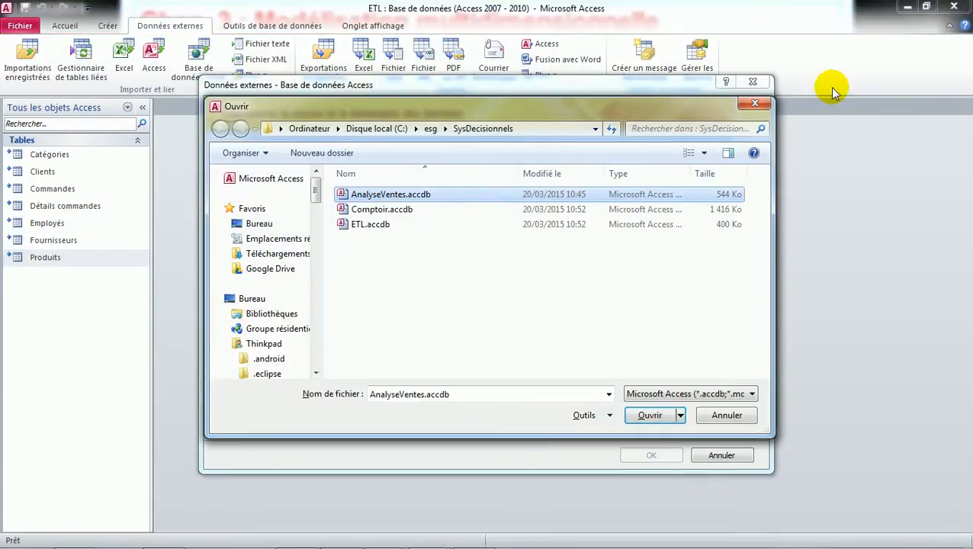
{"action": "double_click", "coordinate": [387, 197]}
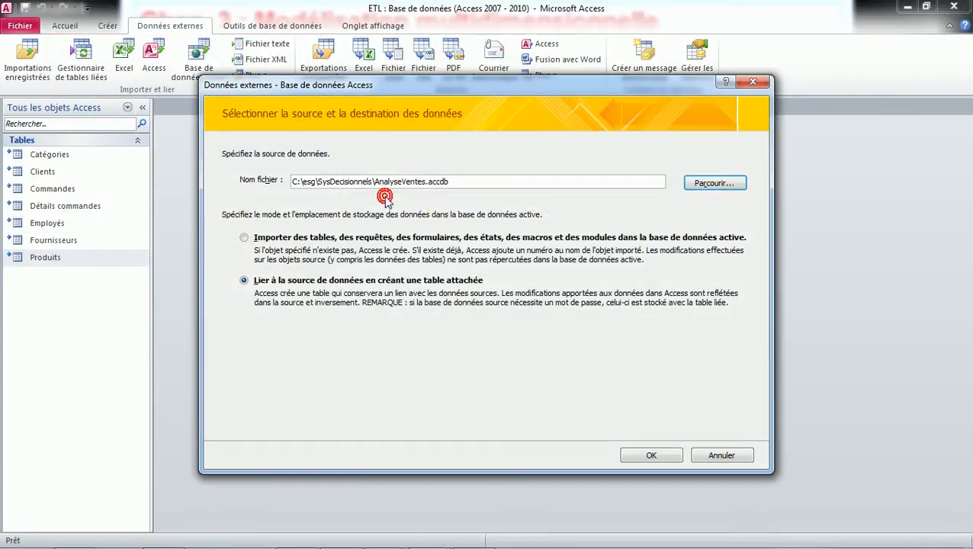
Link the Dim Client, Dim Employes, Dim Produit, Dim Temp and Fait Qte tables into the ETL database.
{"action": "left_click", "coordinate": [652, 462]}
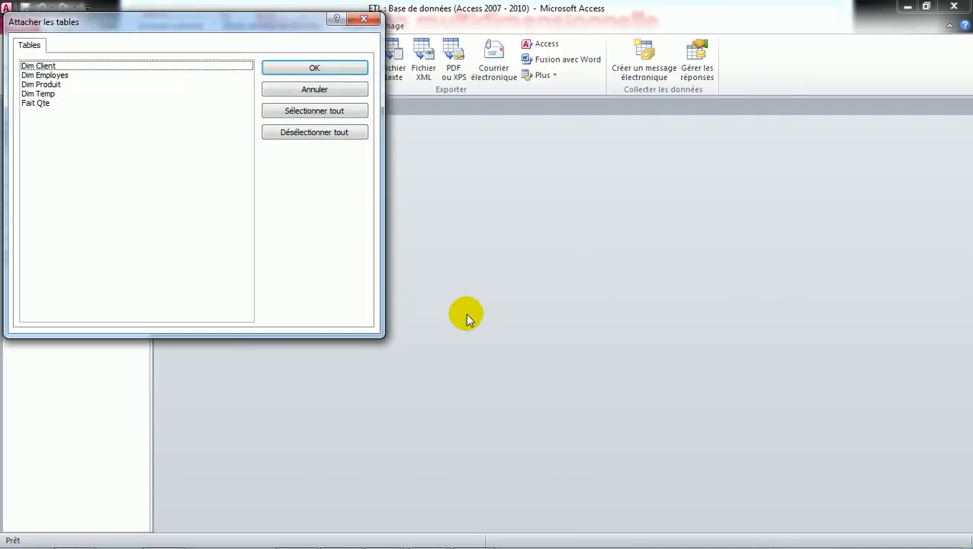
{"action": "left_click", "coordinate": [43, 104]}
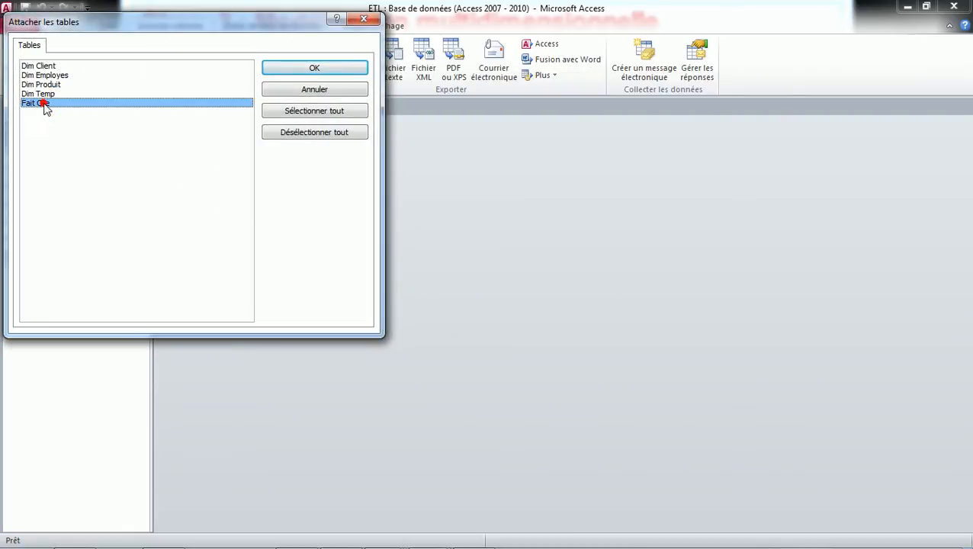
{"action": "left_click", "coordinate": [43, 67]}
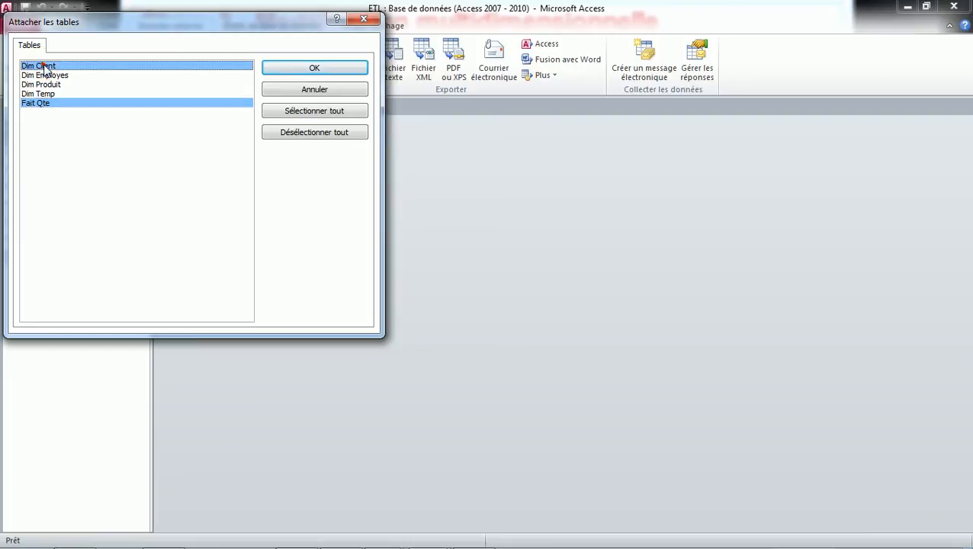
{"action": "left_click", "coordinate": [43, 75]}
{"action": "left_click", "coordinate": [44, 85]}
{"action": "left_click", "coordinate": [40, 94]}
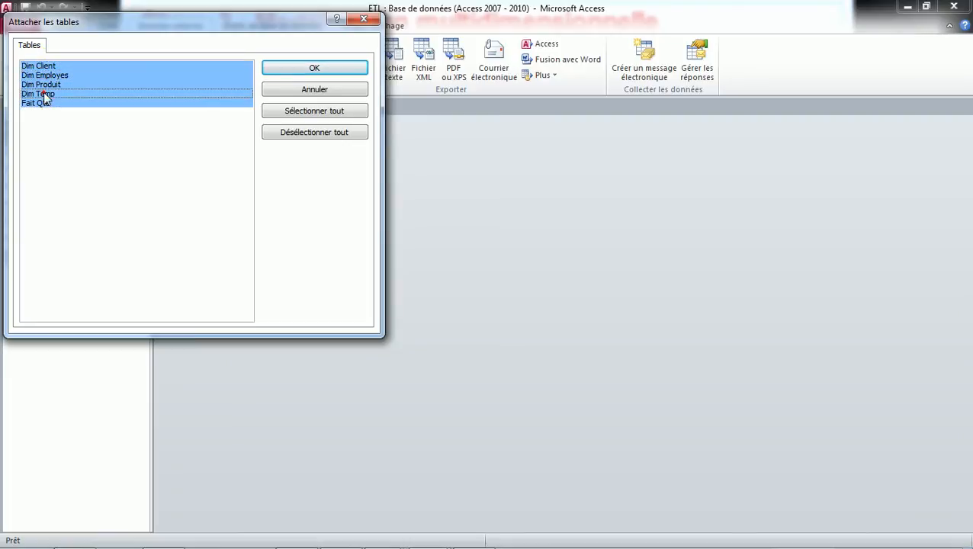
{"action": "left_click", "coordinate": [285, 71]}
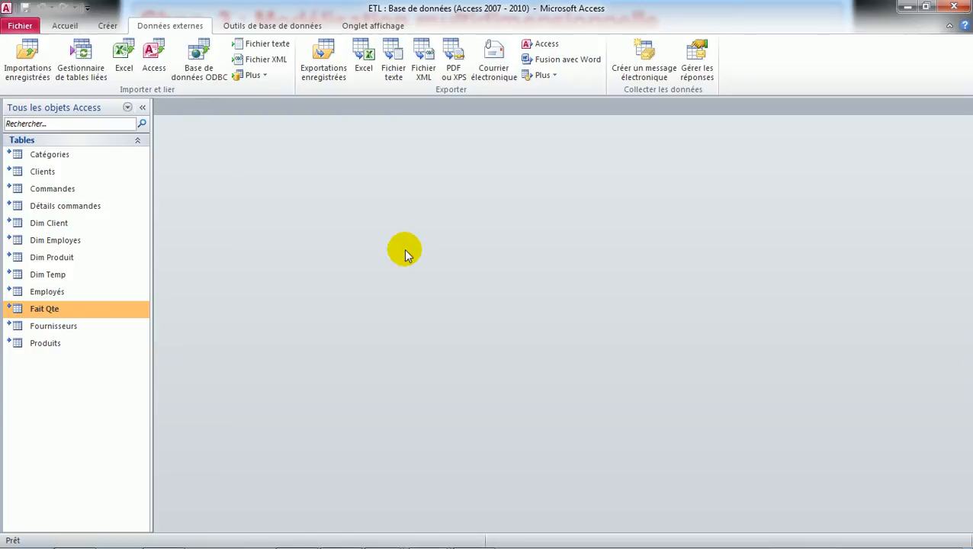
Open the linked Clients table to check its records and close it again.
{"action": "double_click", "coordinate": [34, 173]}
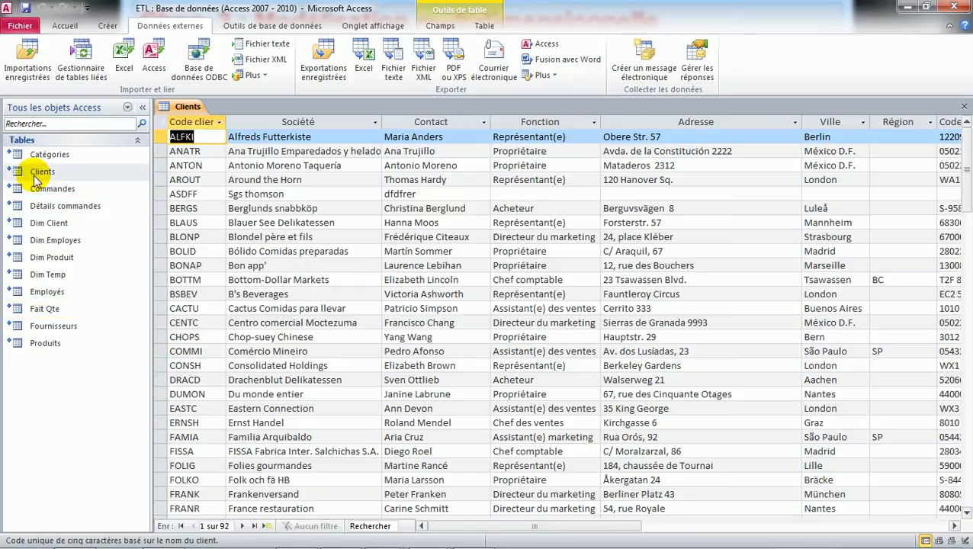
{"action": "left_click", "coordinate": [965, 106]}
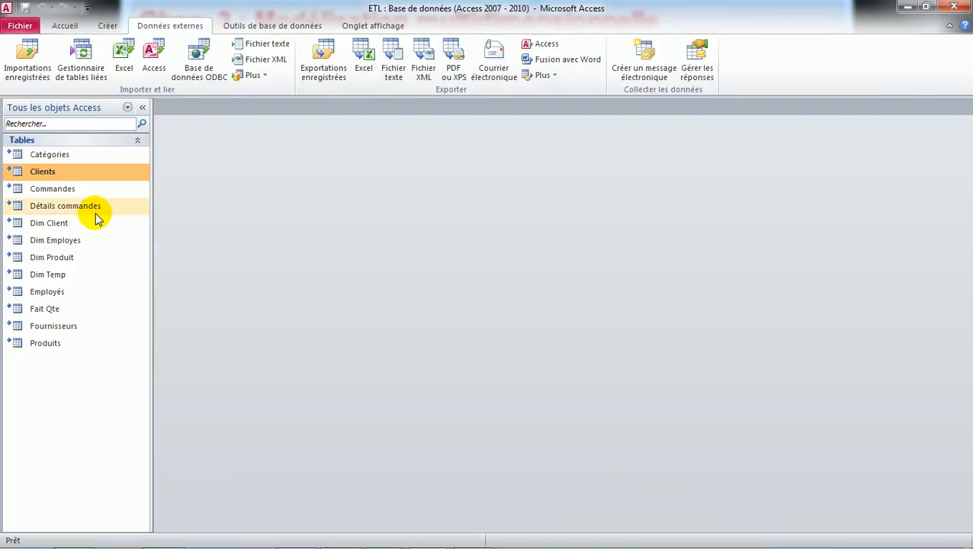
{"action": "double_click", "coordinate": [18, 172]}
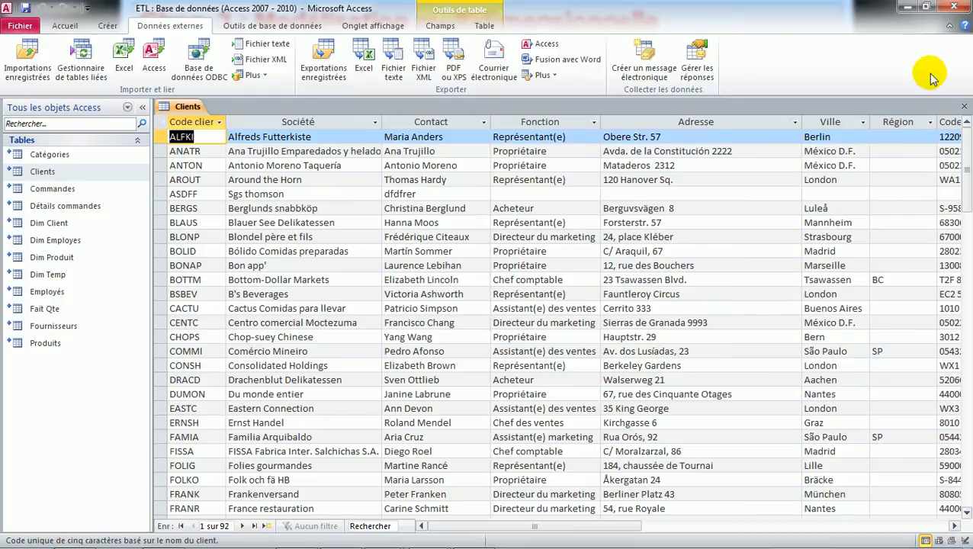
{"action": "left_click", "coordinate": [965, 109]}
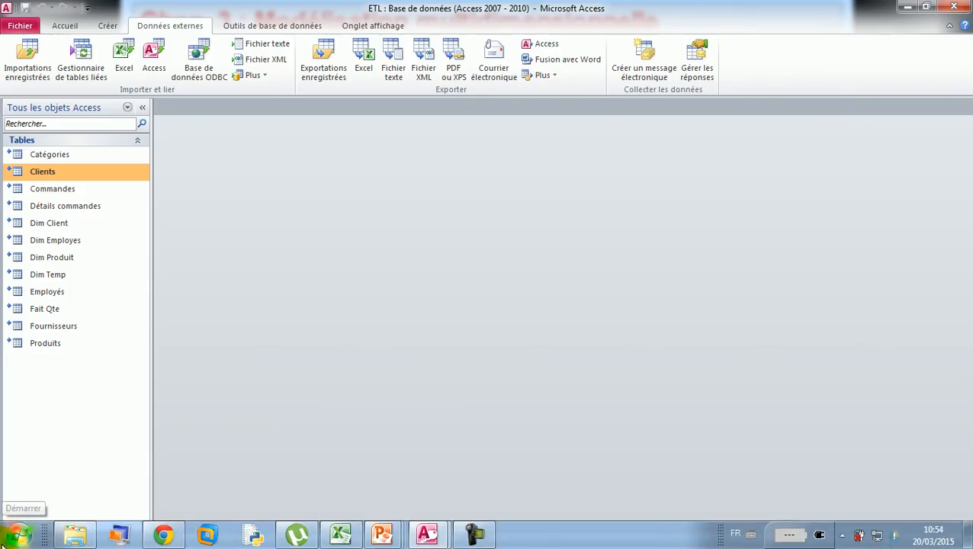
Reopen the AnalyseVentes.accdb database from the recent Access files and display its relationships diagram.
{"action": "left_click", "coordinate": [4, 542]}
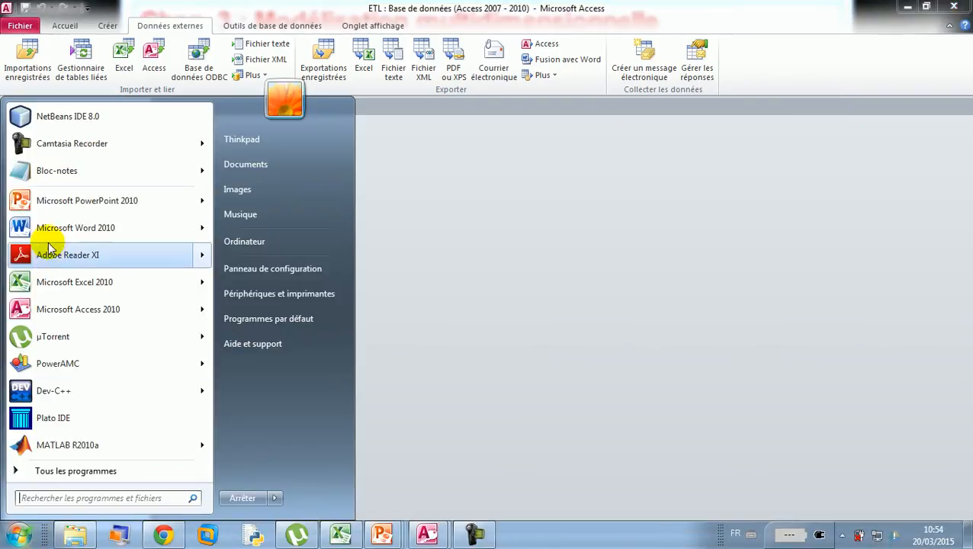
{"action": "mouse_move", "coordinate": [80, 315]}
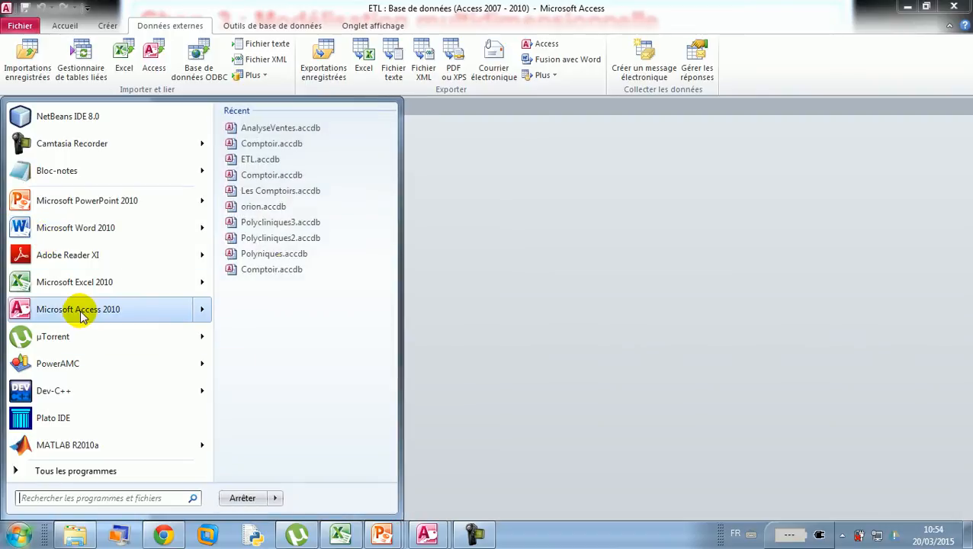
{"action": "left_click", "coordinate": [280, 129]}
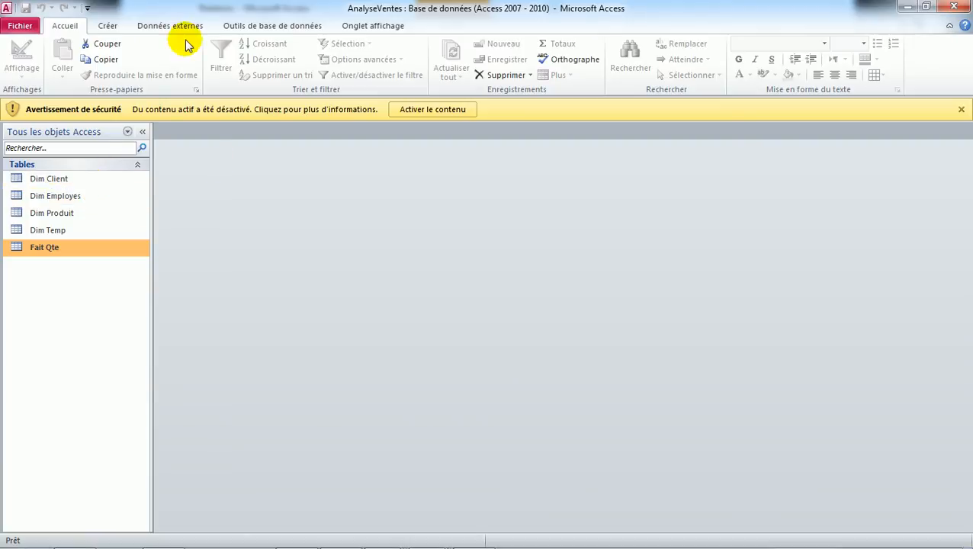
{"action": "left_click", "coordinate": [255, 26]}
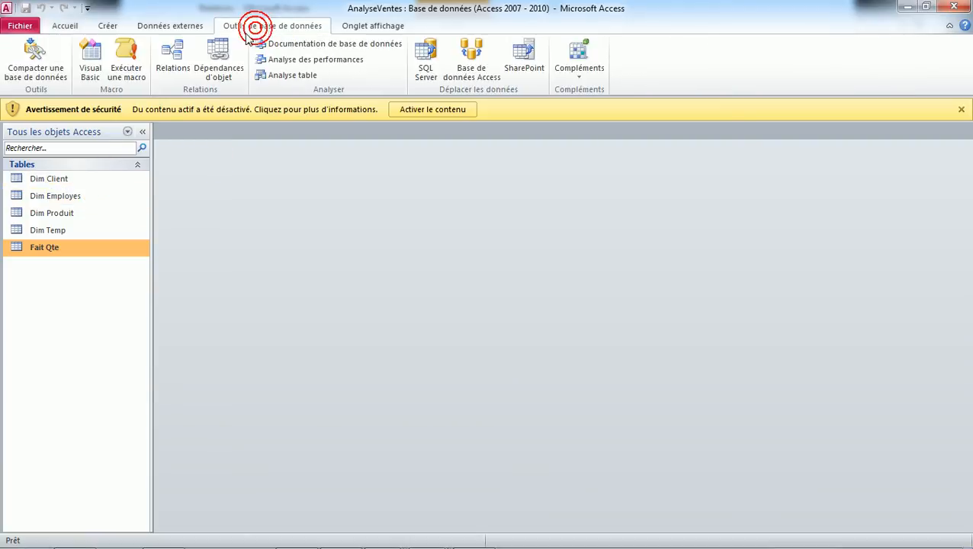
{"action": "left_click", "coordinate": [174, 52]}
{"action": "left_click", "coordinate": [694, 175]}
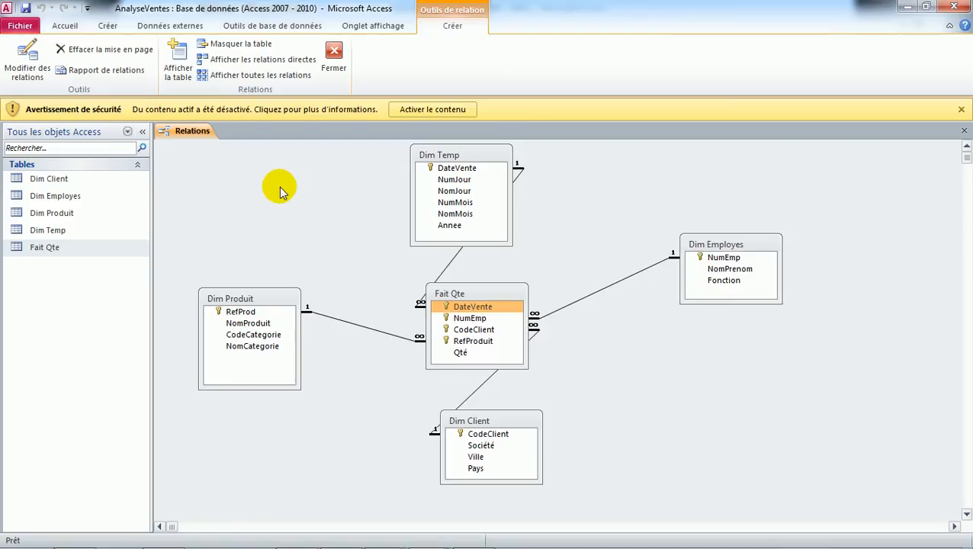
Switch to the CoursDW_Chap3_Modélisation.pptx slide show in PowerPoint and go back to its first slide.
{"action": "key", "text": "alt+Tab"}
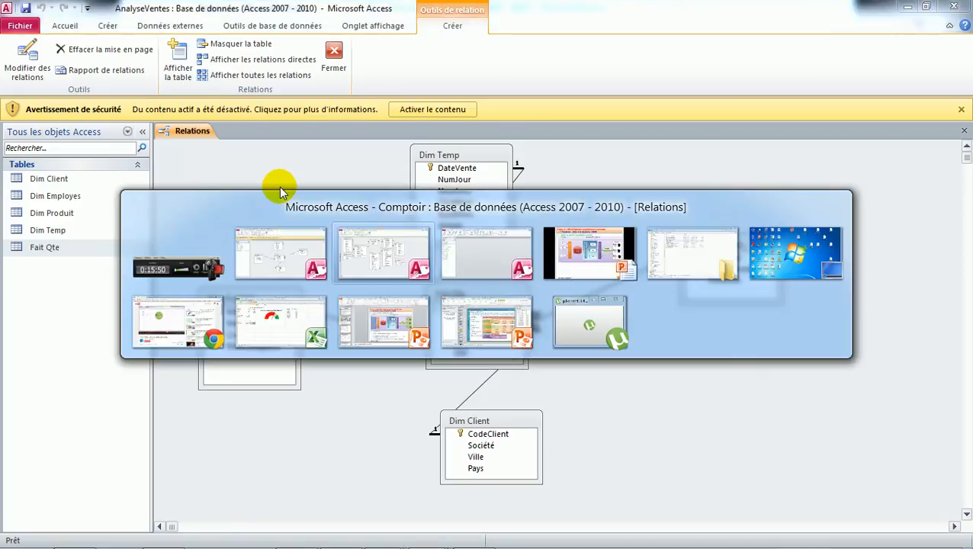
{"action": "key", "text": "alt+Tab"}
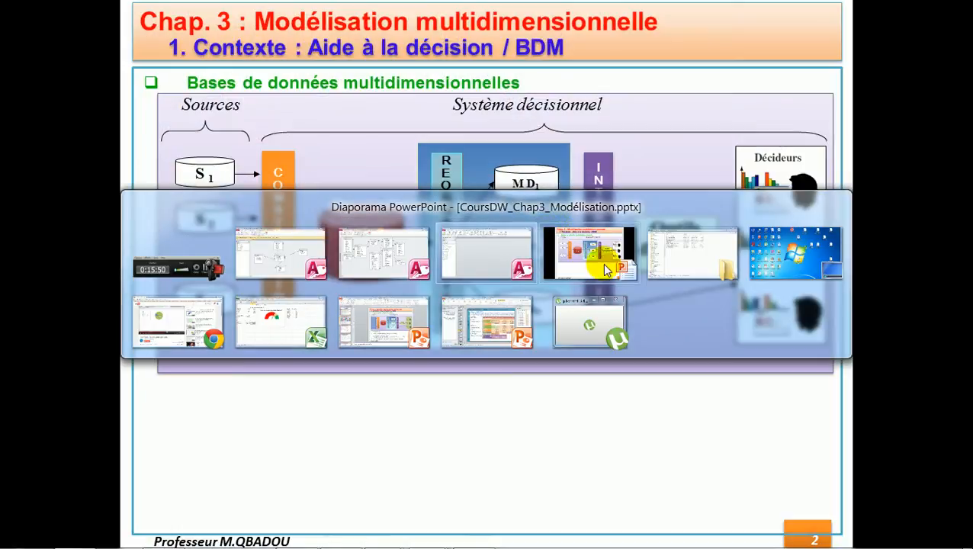
{"action": "left_click", "coordinate": [605, 267]}
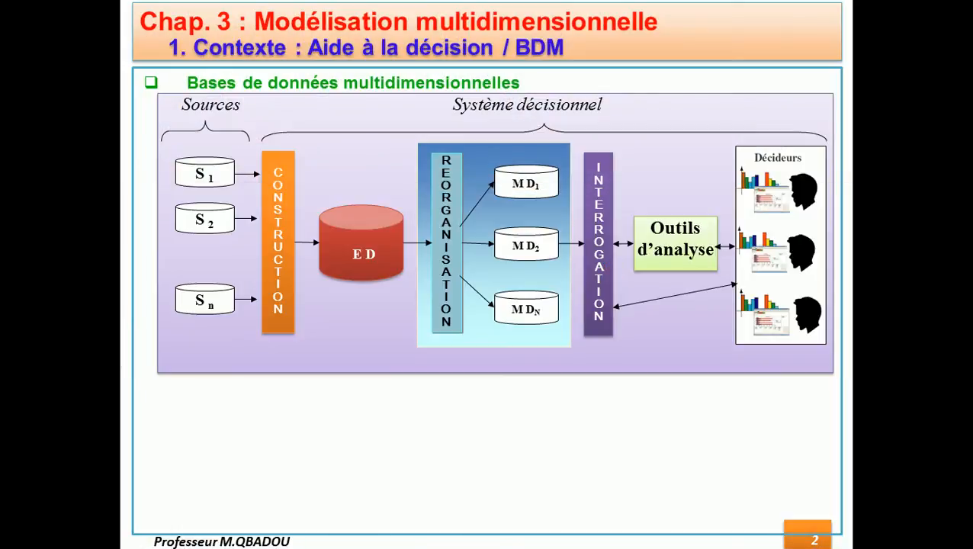
{"action": "key", "text": "Page_Up"}
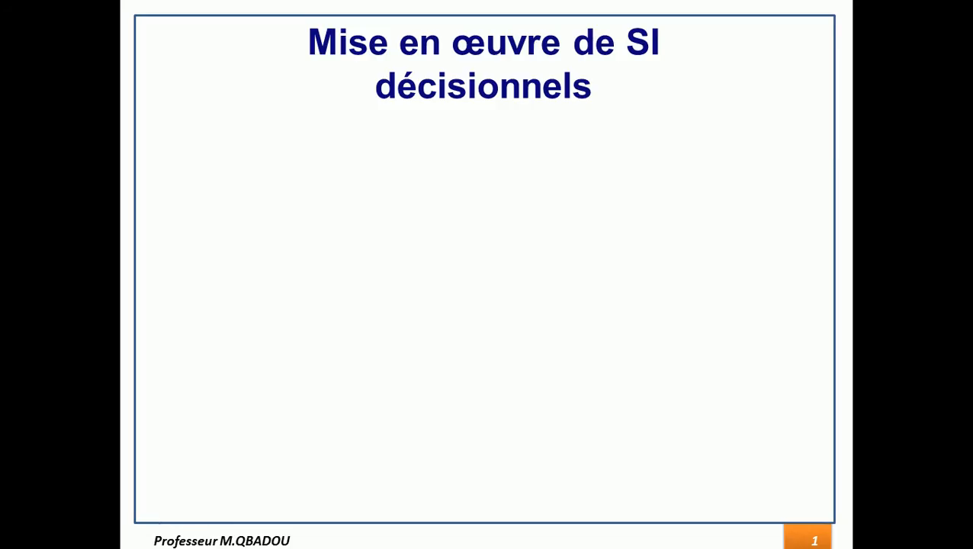
{"action": "key", "text": "Page_Down"}
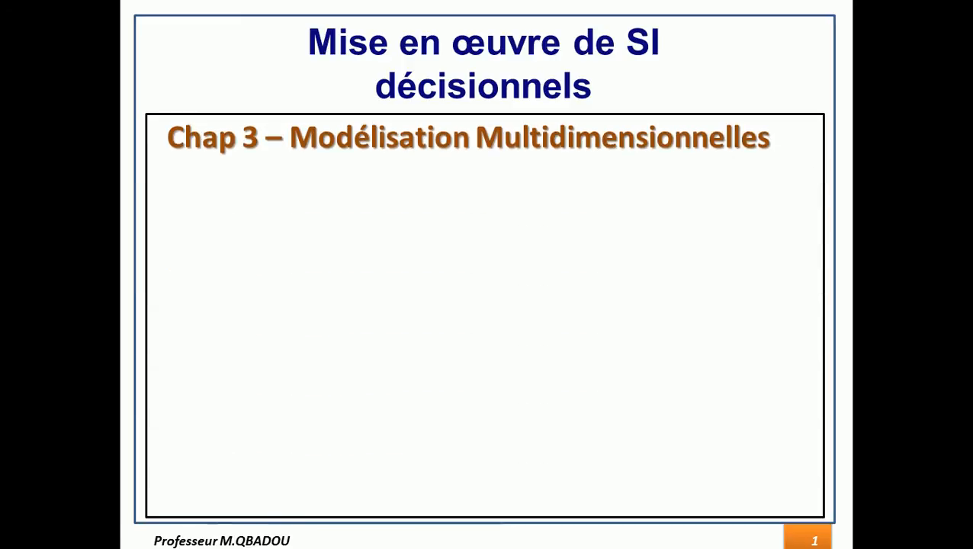
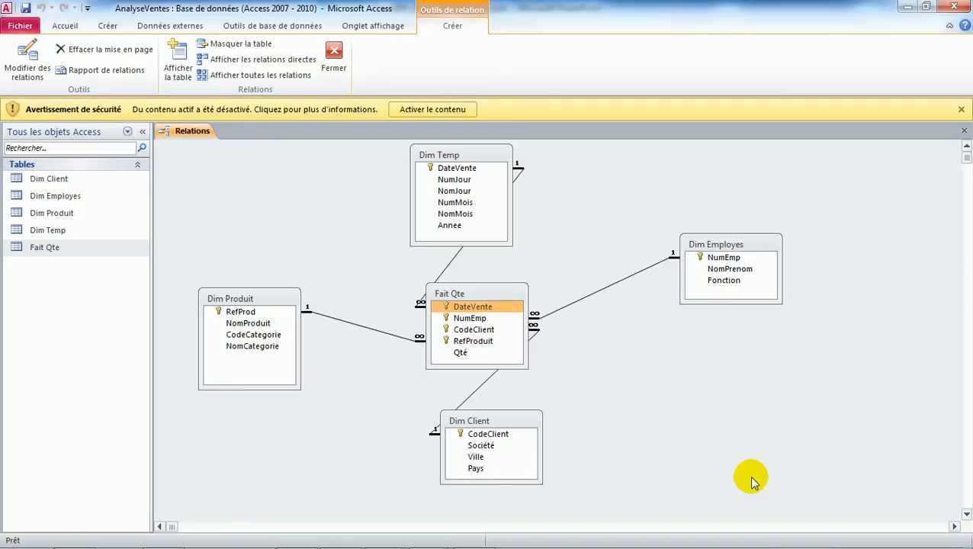
{"action": "key", "text": "alt+Tab"}
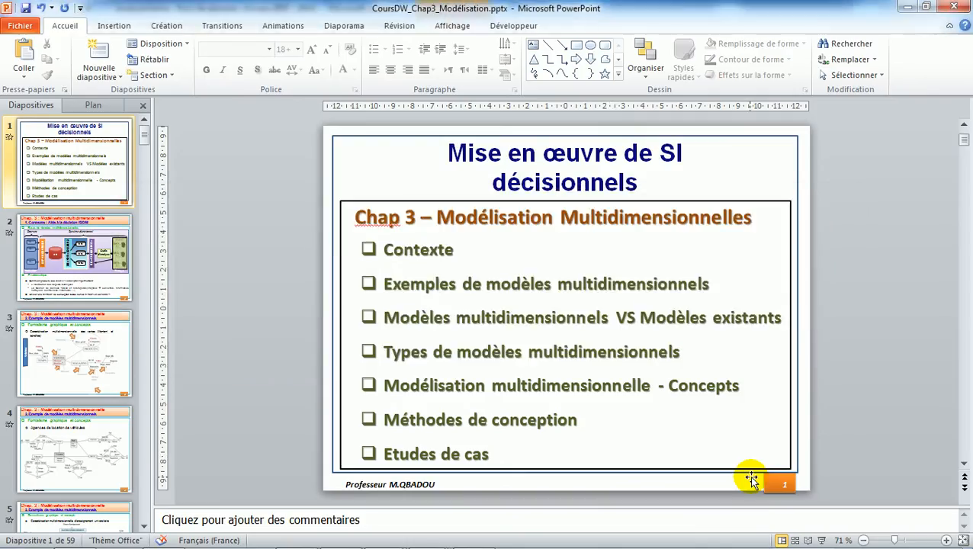
{"action": "key", "text": "alt+Tab"}
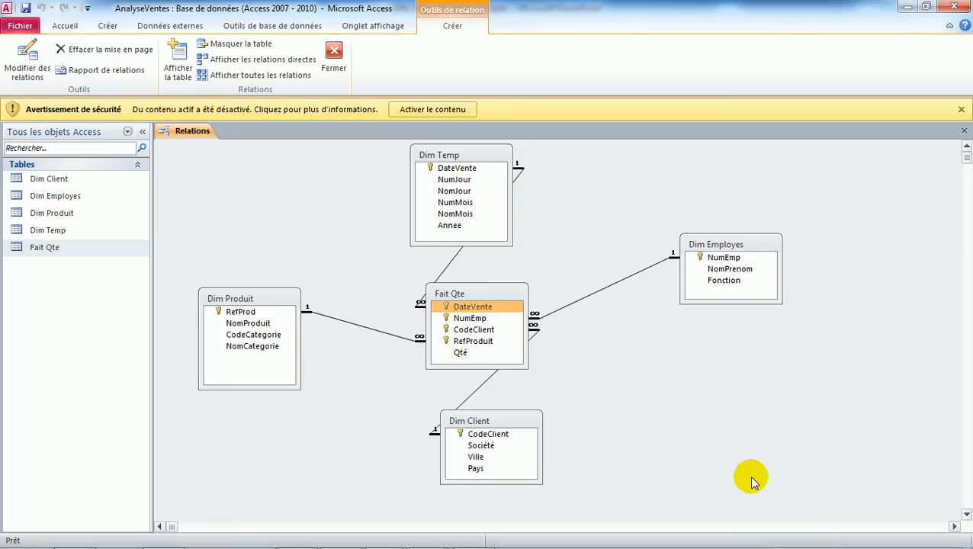
{"action": "key", "text": "alt+Tab"}
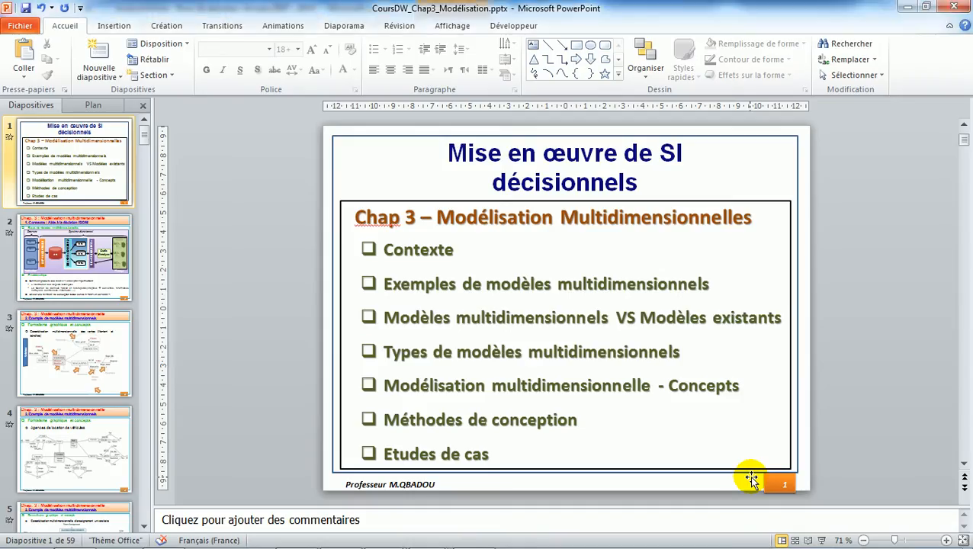
{"action": "key", "text": "alt+Tab"}
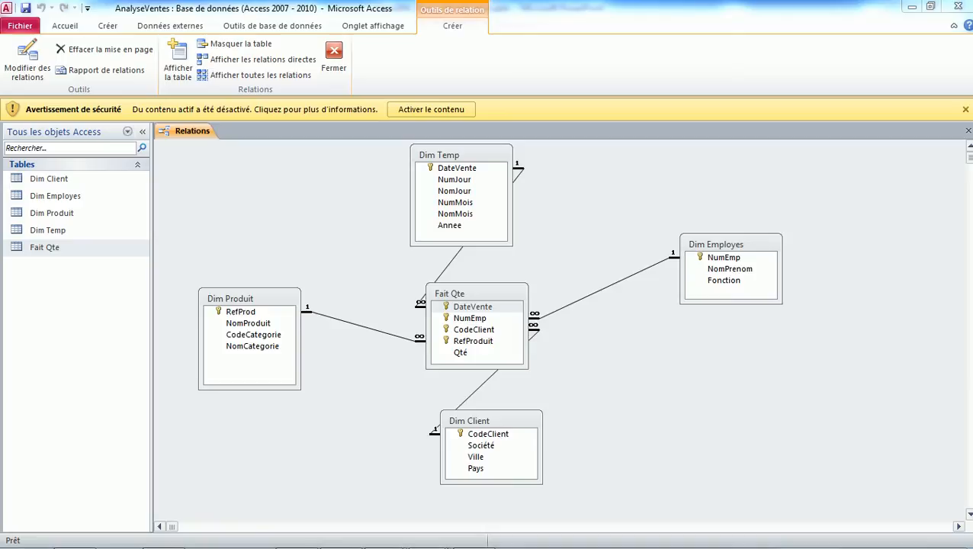
{"action": "left_click", "coordinate": [488, 276]}
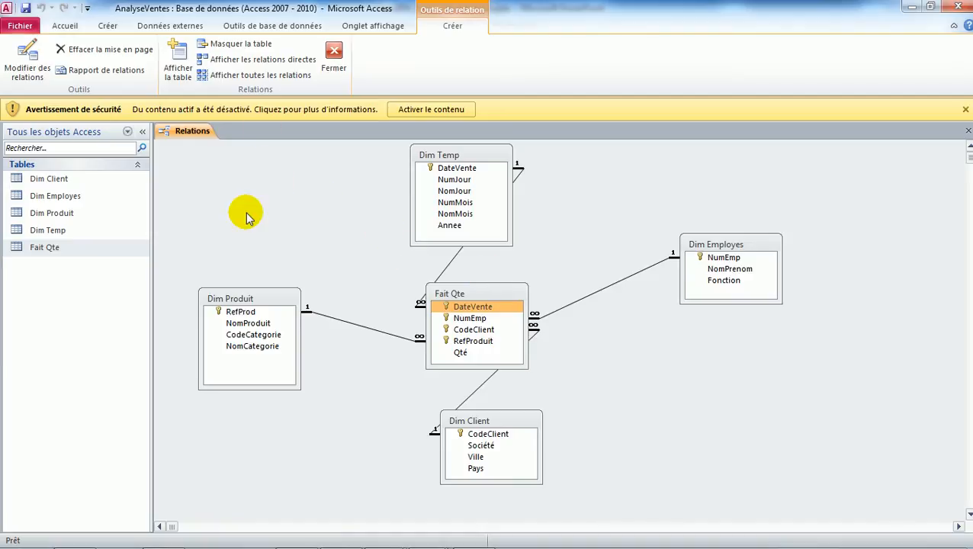
Switch to the Access window showing the ETL database.
{"action": "key", "text": "alt+Tab"}
{"action": "key", "text": "alt+Tab"}
{"action": "key", "text": "alt+Tab"}
{"action": "key", "text": "alt+Tab"}
{"action": "mouse_move", "coordinate": [467, 269]}
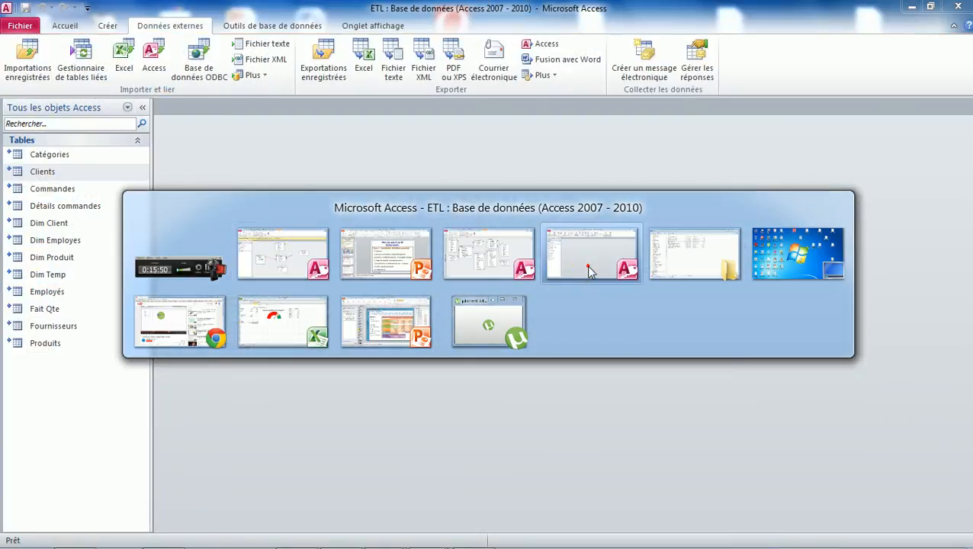
{"action": "left_click", "coordinate": [566, 268]}
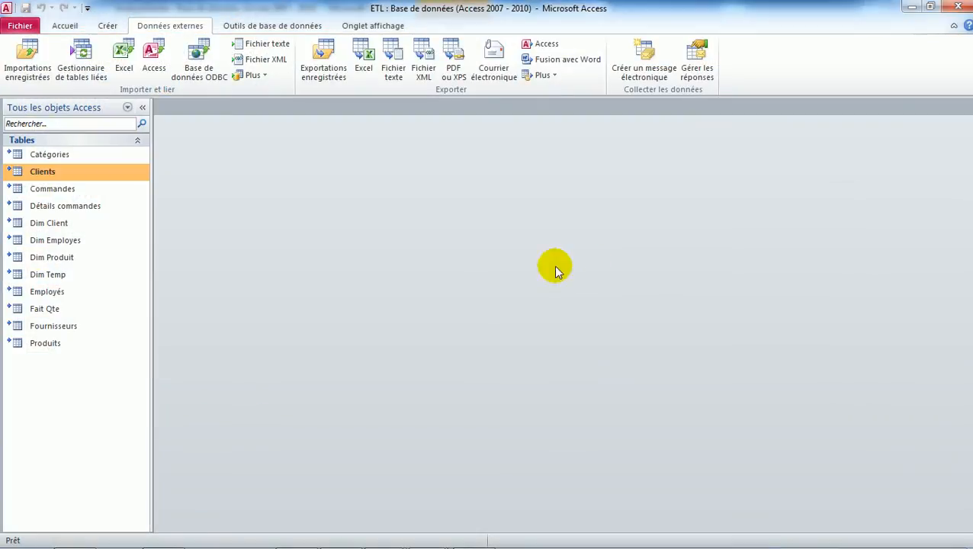
Create a query with the Dim Produit and Catégories tables, joining Code catégorie to CodeCategorie.
{"action": "left_click", "coordinate": [105, 28]}
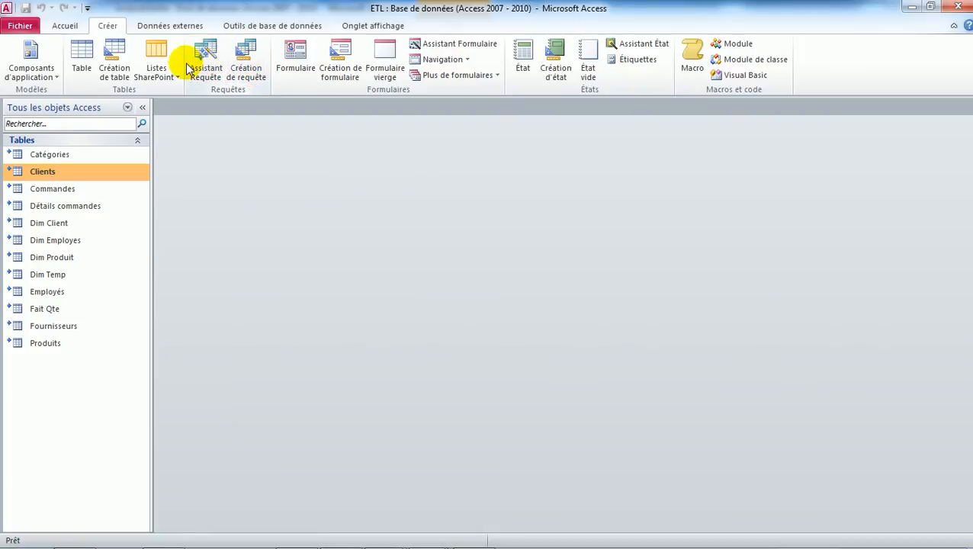
{"action": "left_click", "coordinate": [246, 54]}
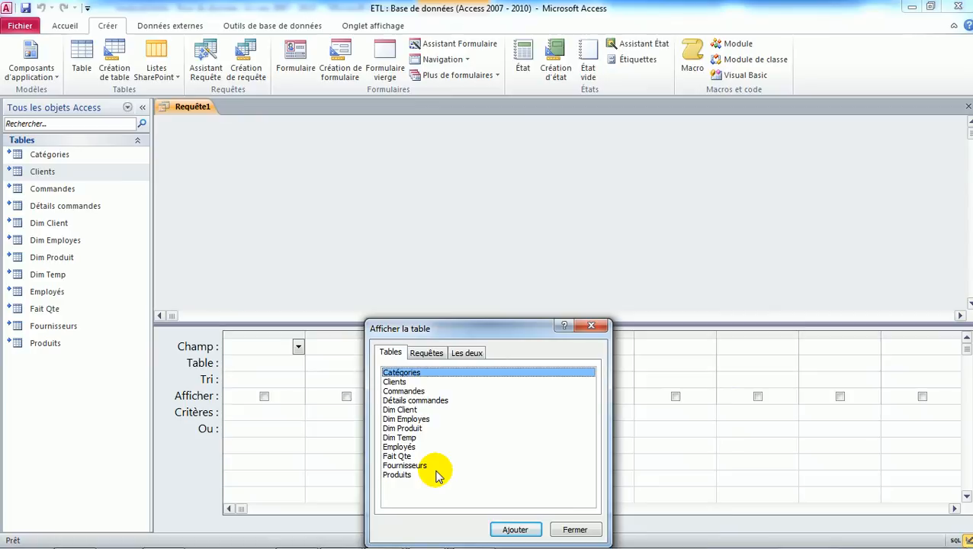
{"action": "left_click", "coordinate": [418, 429]}
{"action": "double_click", "coordinate": [418, 429]}
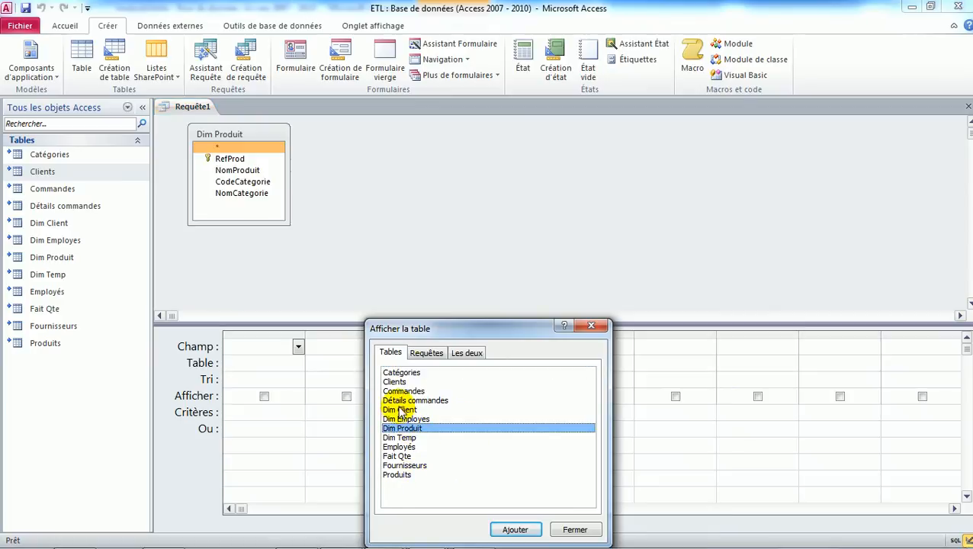
{"action": "double_click", "coordinate": [413, 376]}
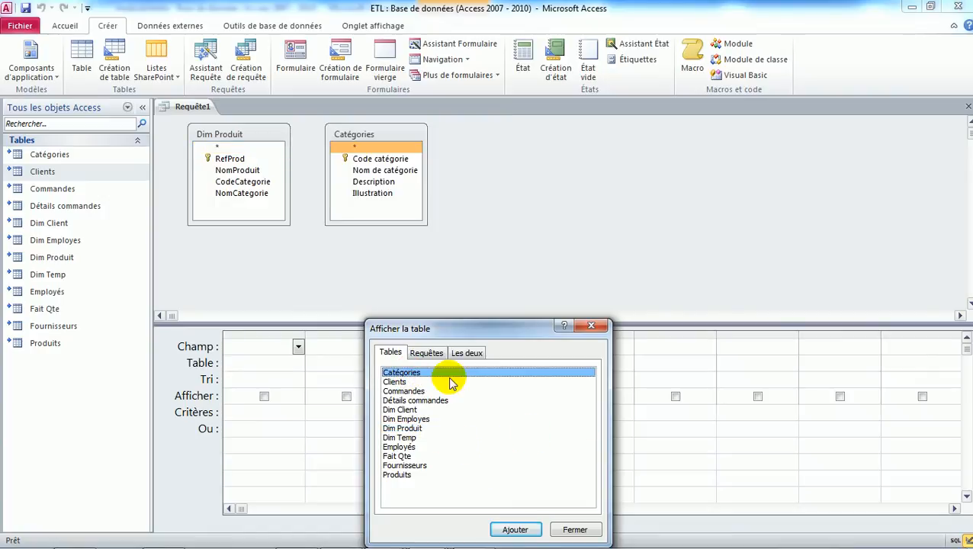
{"action": "left_click", "coordinate": [574, 529]}
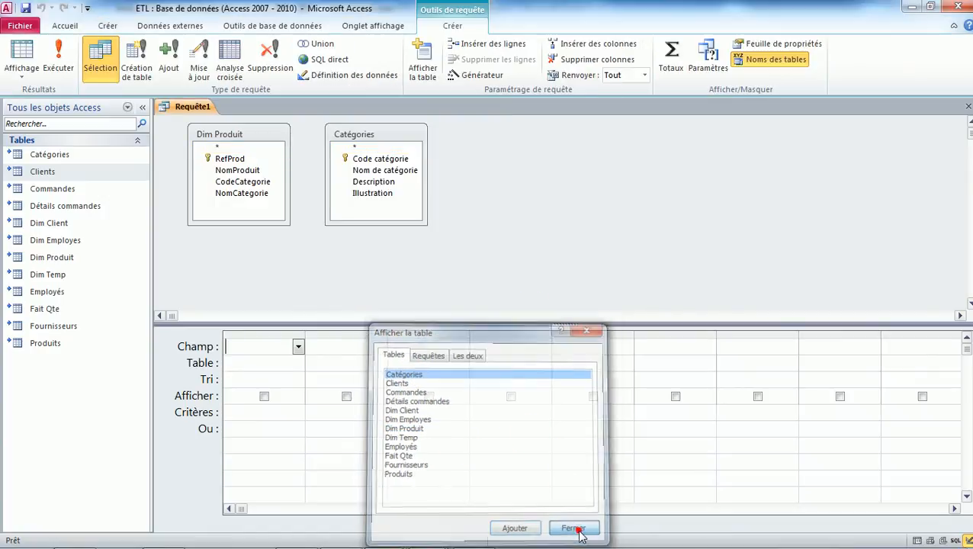
{"action": "left_click_drag", "start_coordinate": [349, 159], "coordinate": [257, 182]}
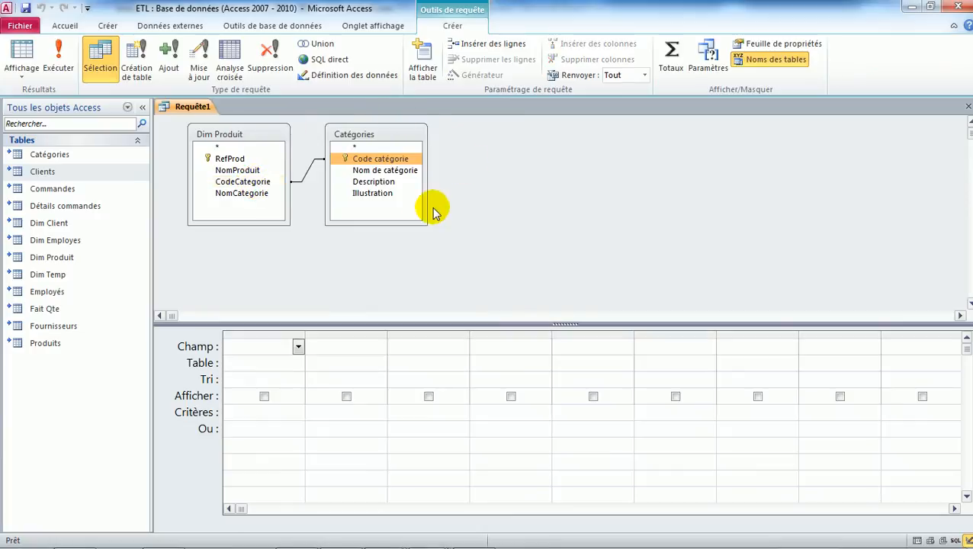
Convert the query into an append query targeting Dim Produit in the current database.
{"action": "left_click", "coordinate": [171, 73]}
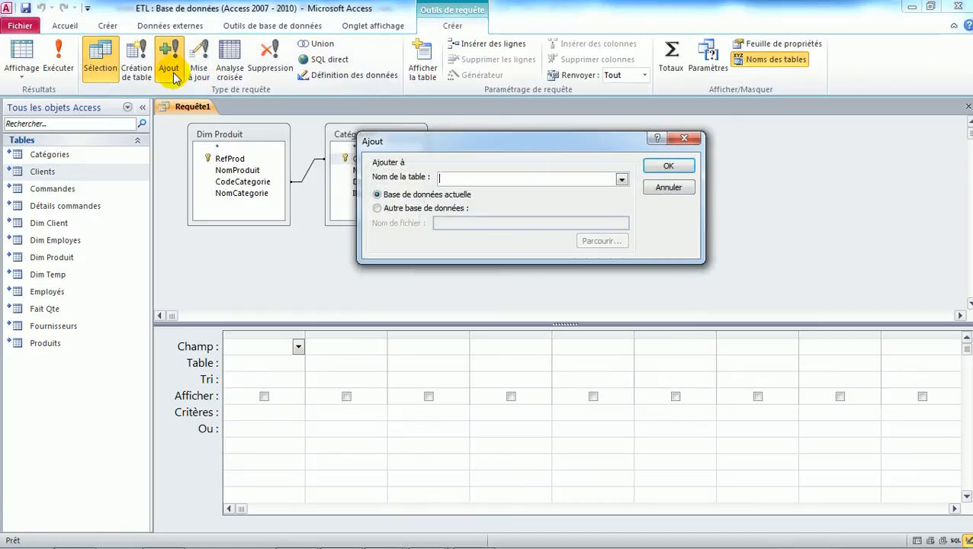
{"action": "left_click", "coordinate": [622, 181]}
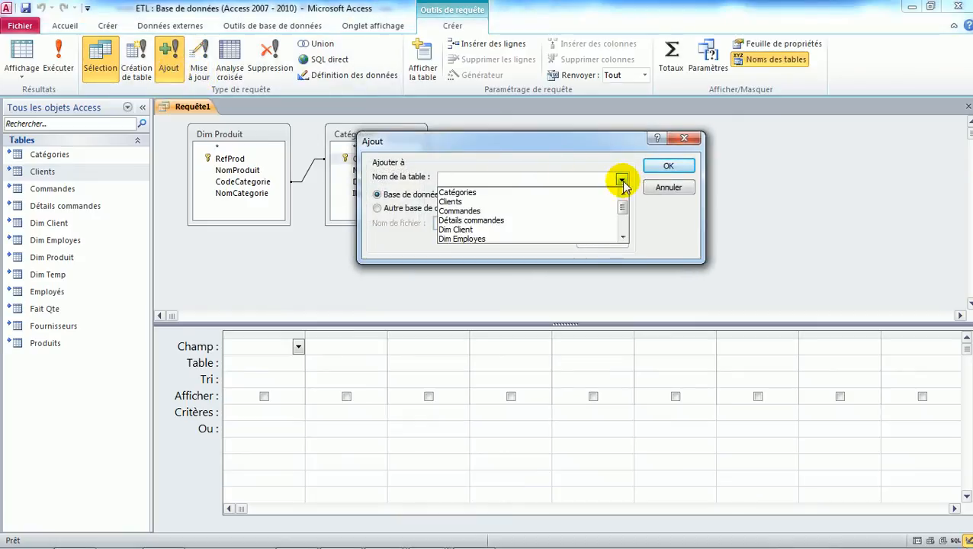
{"action": "left_click", "coordinate": [478, 238]}
{"action": "left_click", "coordinate": [621, 180]}
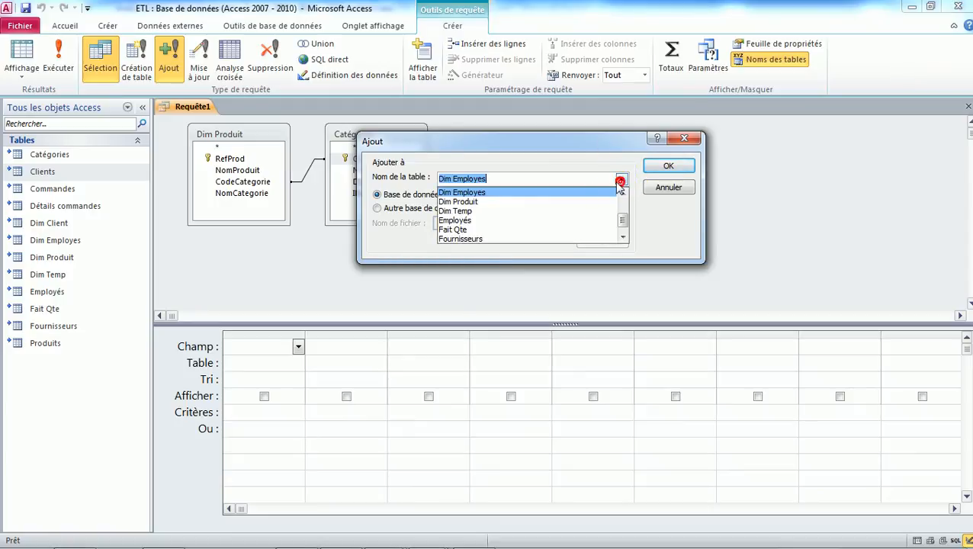
{"action": "left_click", "coordinate": [467, 202]}
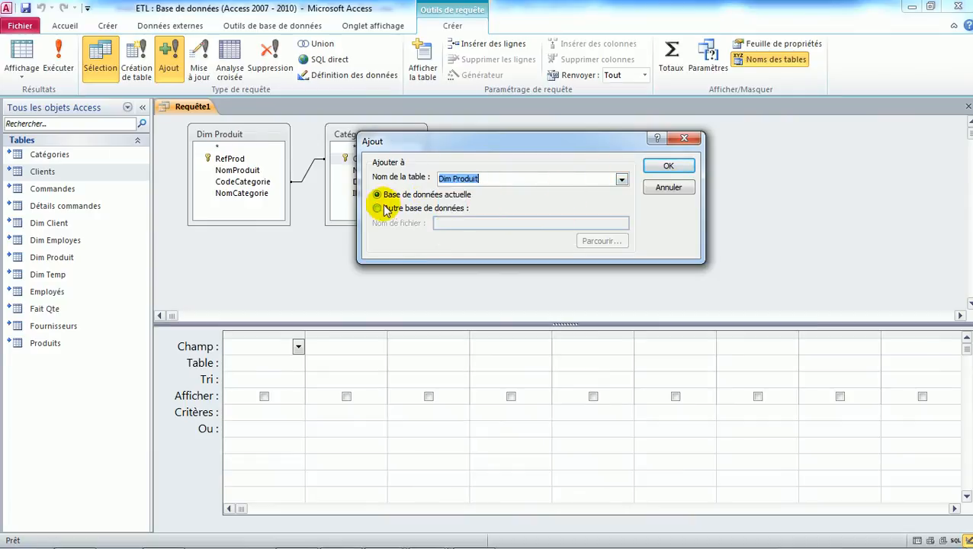
{"action": "left_click", "coordinate": [675, 167]}
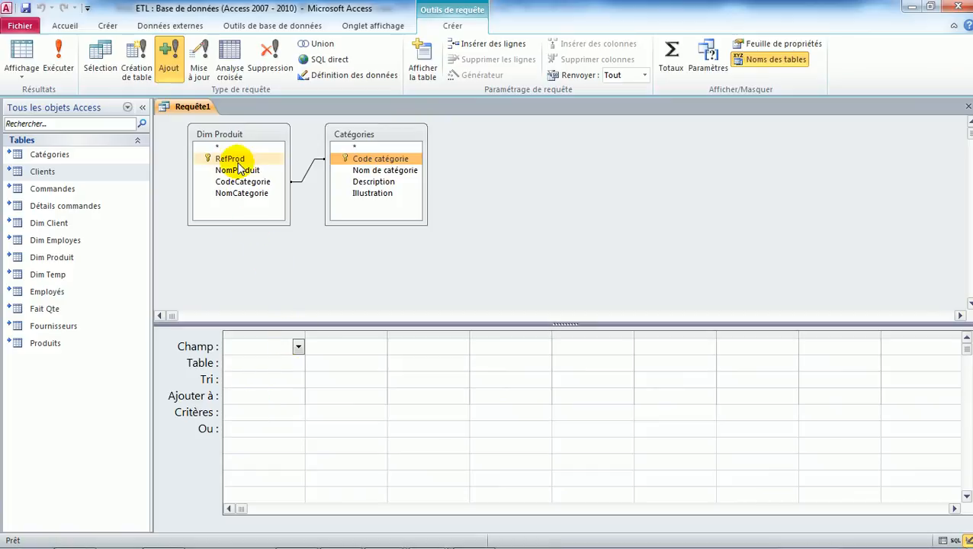
Add RefProd, NomProduit and CodeCategorie from Dim Produit, plus Nom de catégorie from Catégories appended to NomCategorie.
{"action": "left_click_drag", "start_coordinate": [229, 159], "coordinate": [259, 350]}
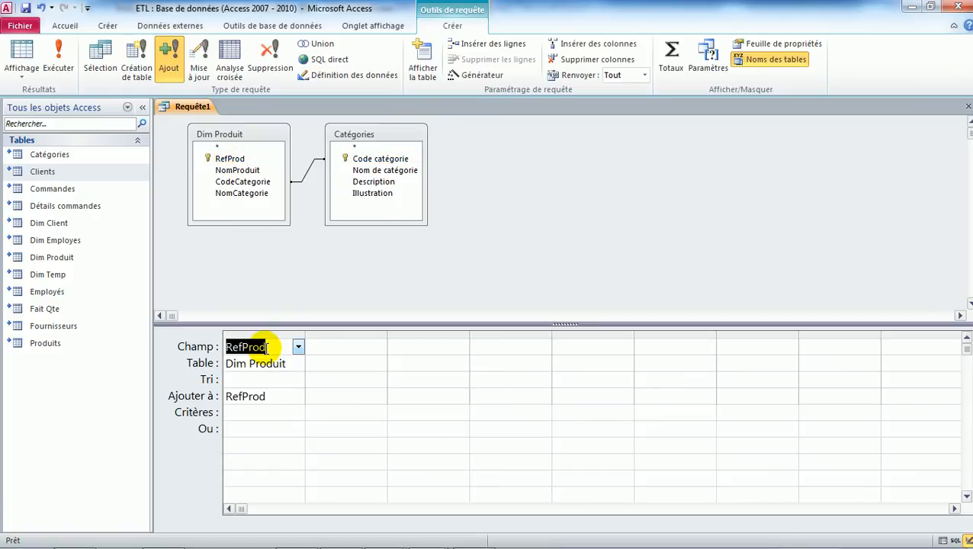
{"action": "left_click_drag", "start_coordinate": [244, 173], "coordinate": [348, 349]}
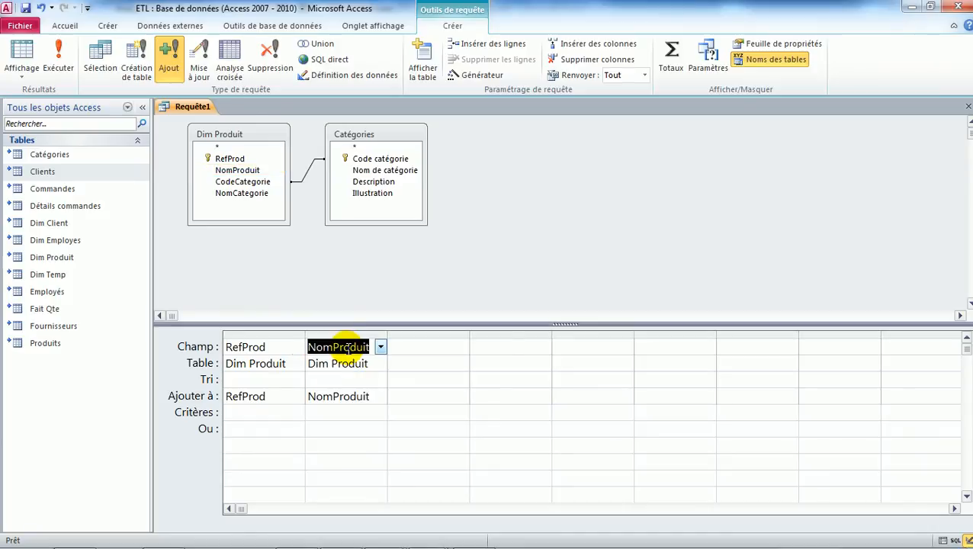
{"action": "left_click_drag", "start_coordinate": [264, 187], "coordinate": [426, 356]}
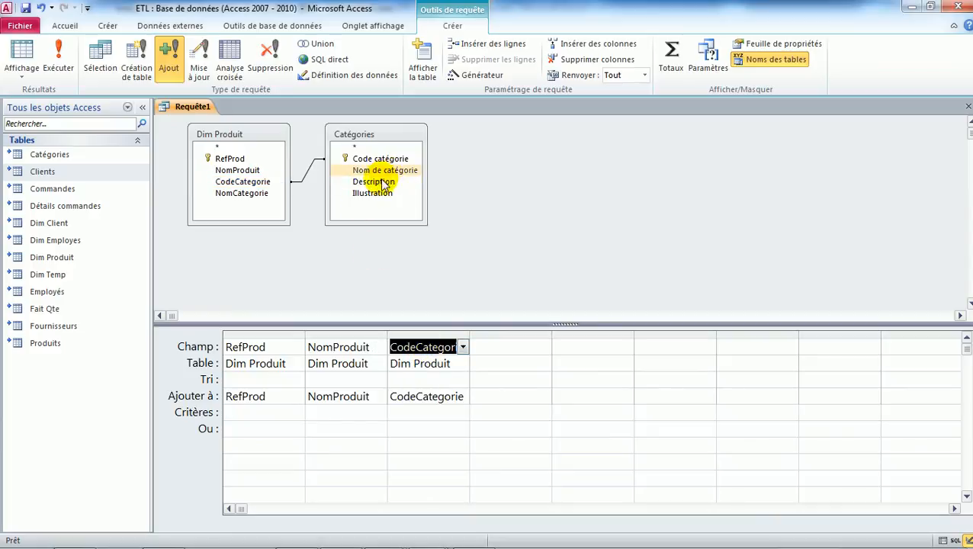
{"action": "left_click_drag", "start_coordinate": [377, 171], "coordinate": [506, 349]}
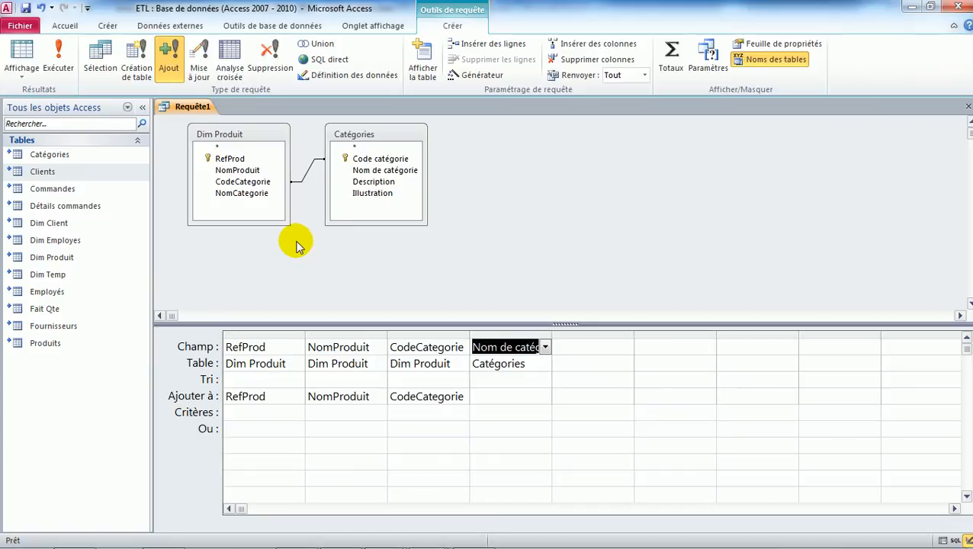
{"action": "left_click", "coordinate": [496, 399]}
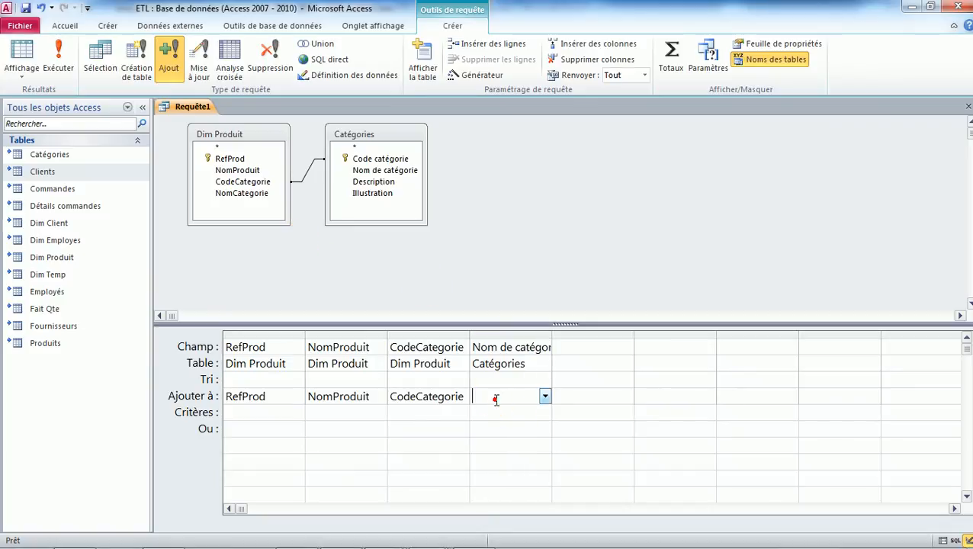
{"action": "left_click", "coordinate": [544, 396]}
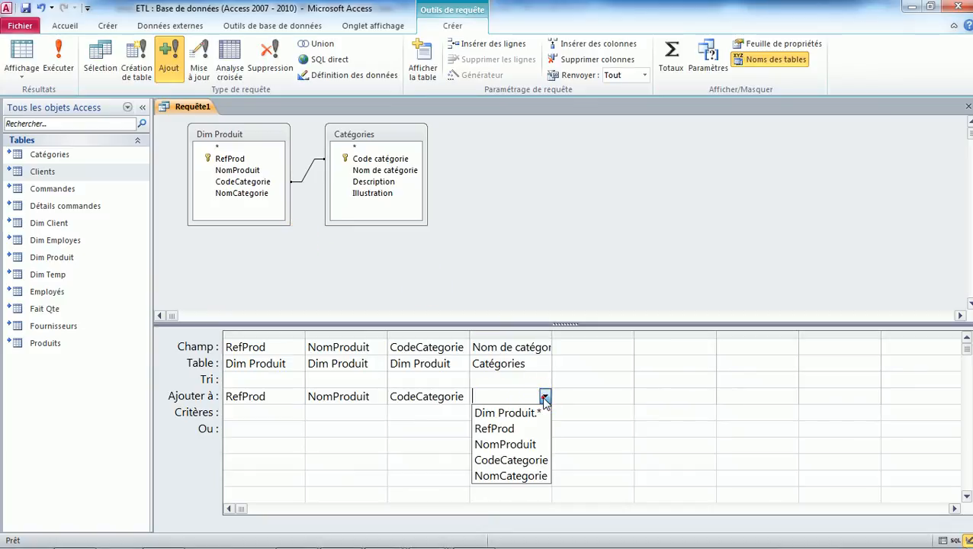
{"action": "left_click", "coordinate": [510, 476]}
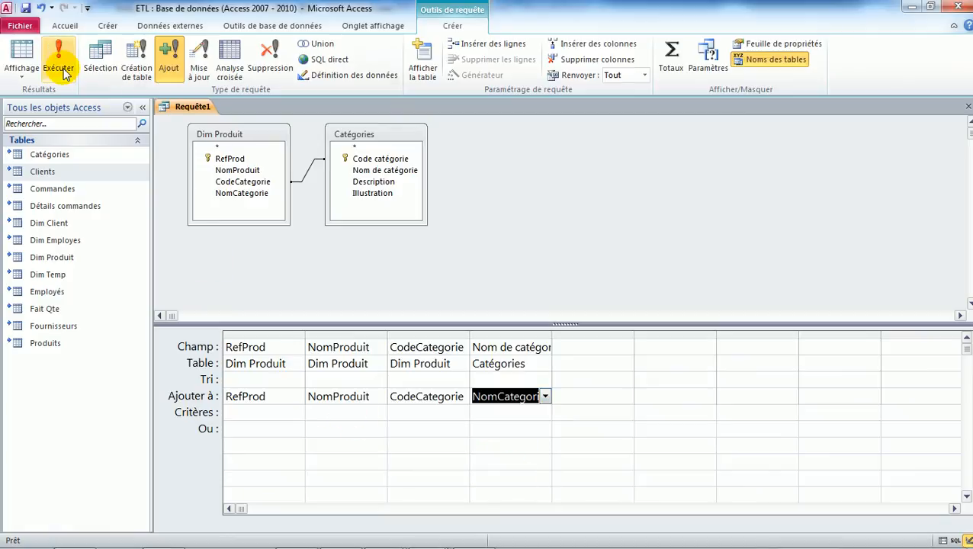
Preview the append query in datasheet view and close it without saving.
{"action": "left_click", "coordinate": [17, 69]}
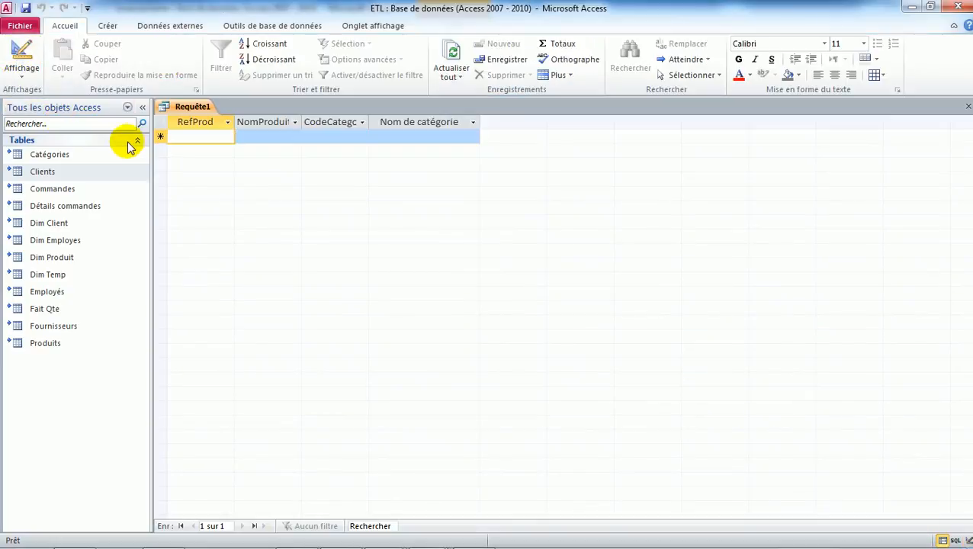
{"action": "left_click", "coordinate": [23, 76]}
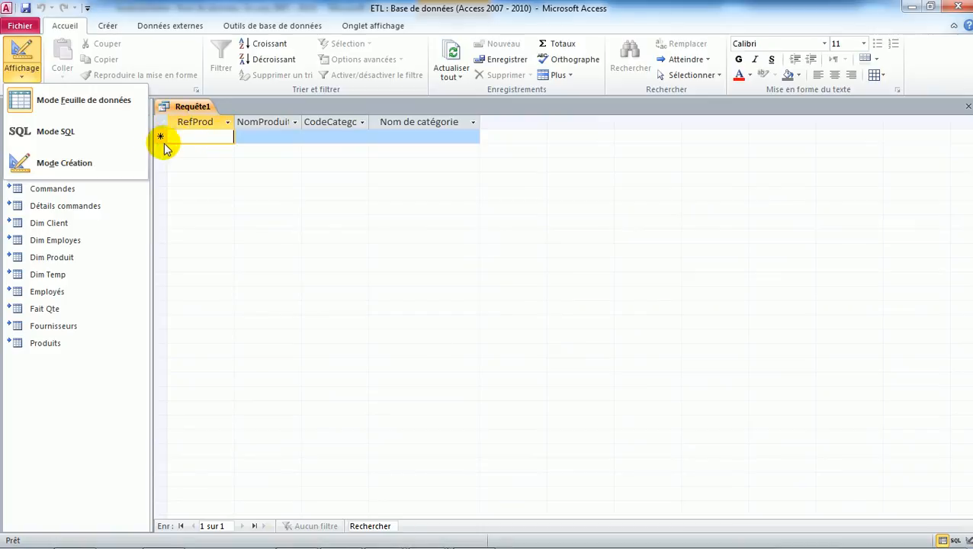
{"action": "left_click", "coordinate": [197, 140]}
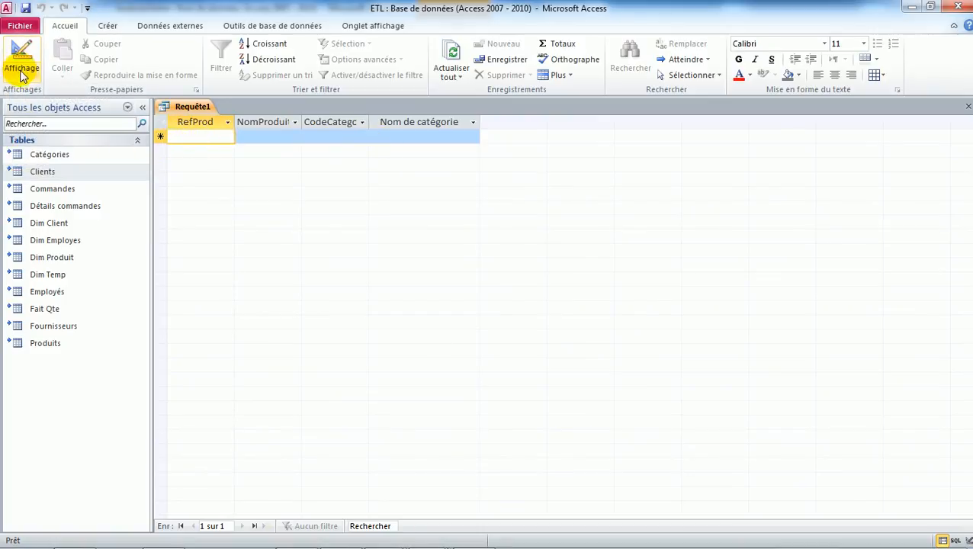
{"action": "left_click", "coordinate": [968, 109]}
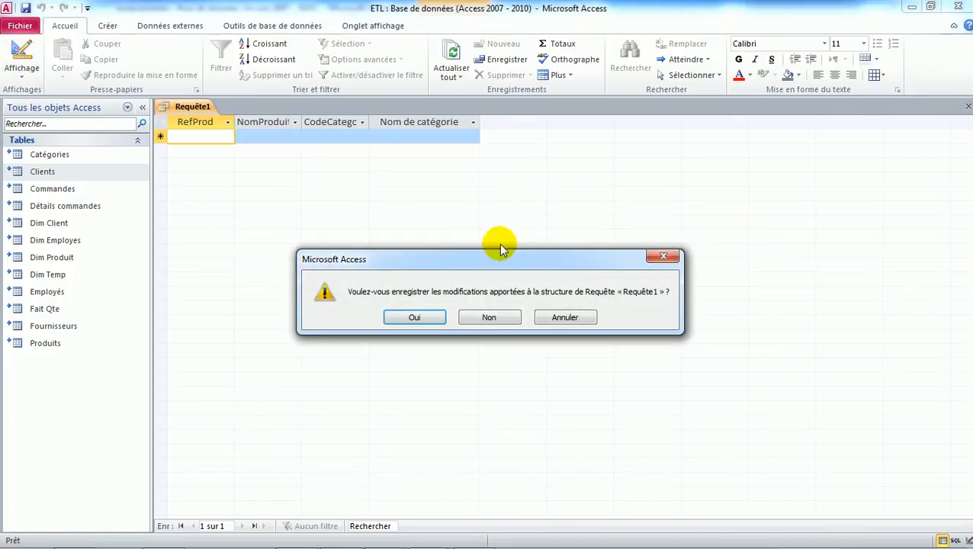
{"action": "left_click", "coordinate": [503, 323]}
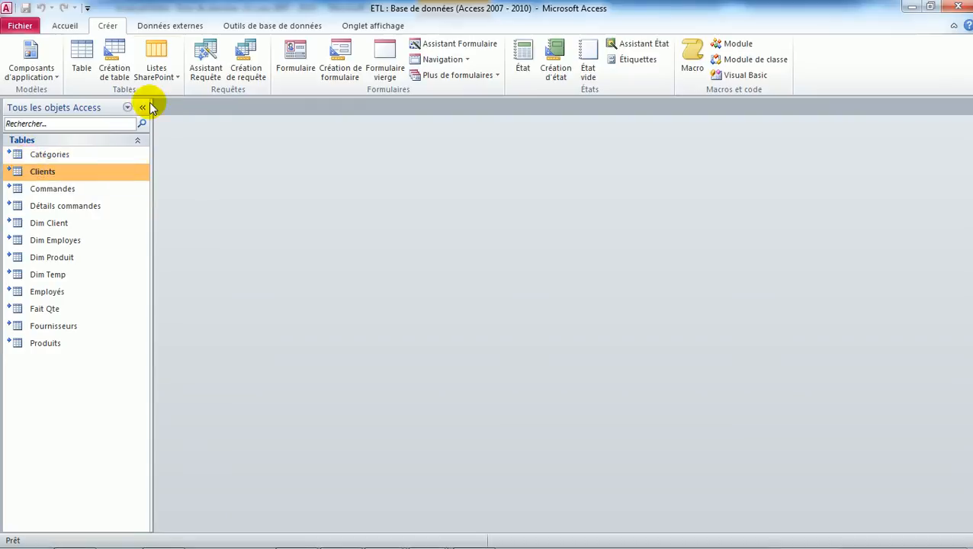
Create a new query in design view containing the Produits and Catégories tables.
{"action": "left_click", "coordinate": [246, 71]}
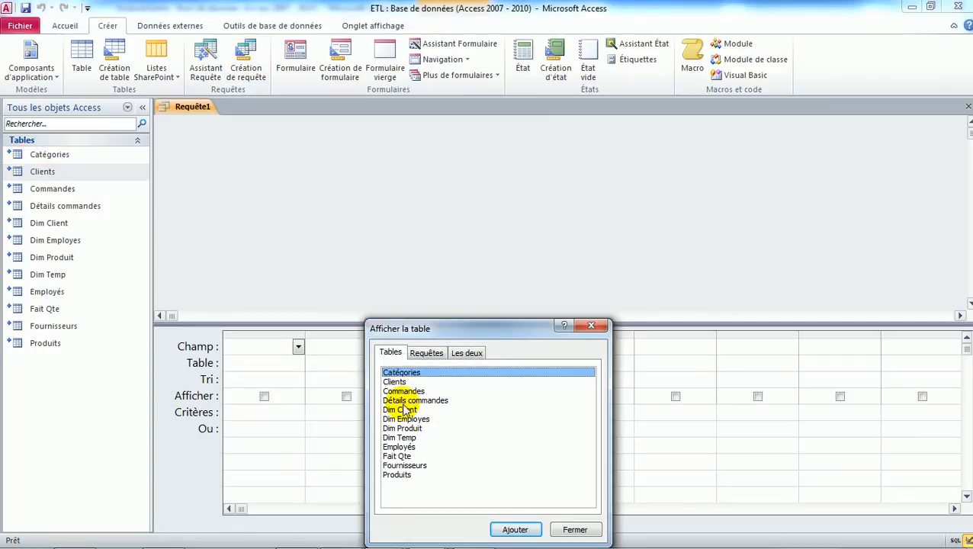
{"action": "left_click", "coordinate": [402, 476]}
{"action": "double_click", "coordinate": [402, 476]}
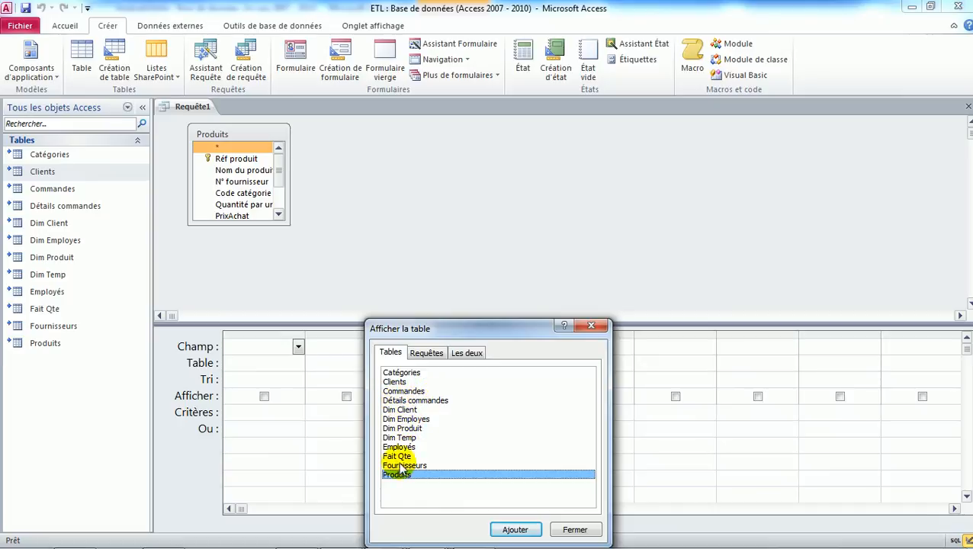
{"action": "double_click", "coordinate": [401, 373]}
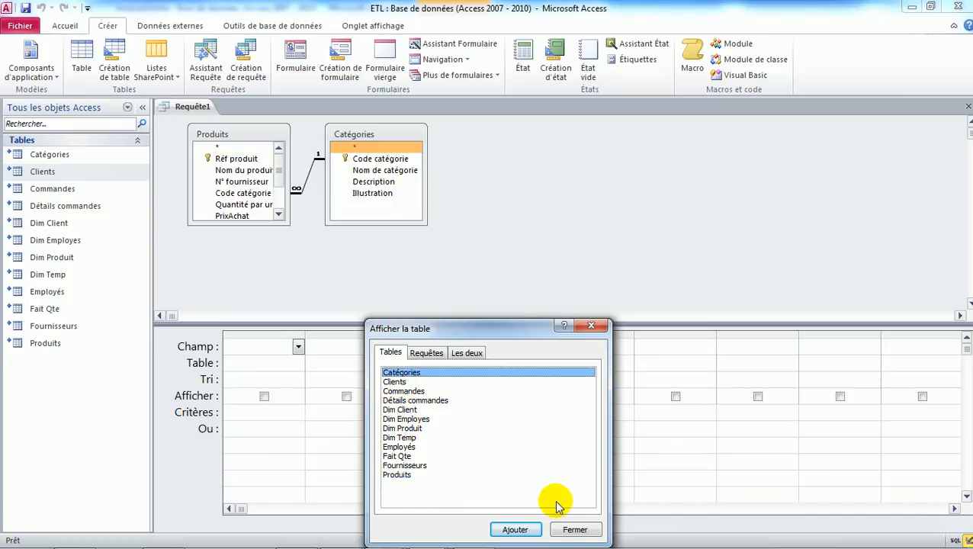
{"action": "left_click", "coordinate": [574, 529]}
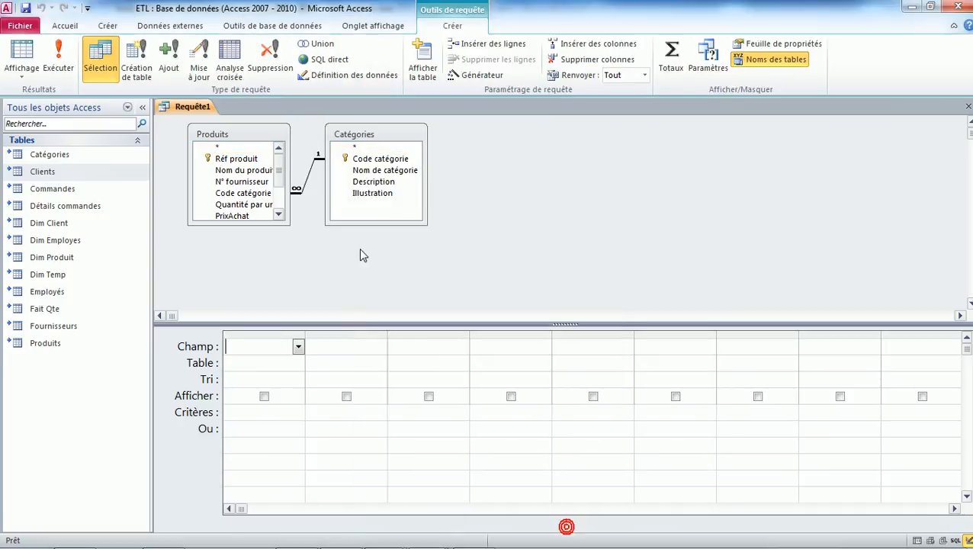
Add Réf produit, Nom du produit, Code catégorie and Nom de catégorie to the query grid and preview the records.
{"action": "double_click", "coordinate": [251, 158]}
{"action": "double_click", "coordinate": [244, 170]}
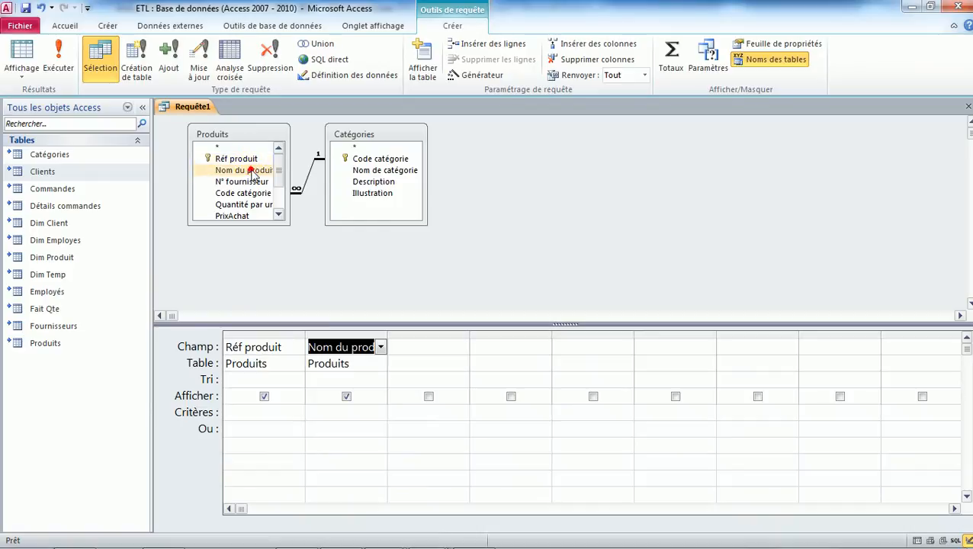
{"action": "left_click", "coordinate": [393, 163]}
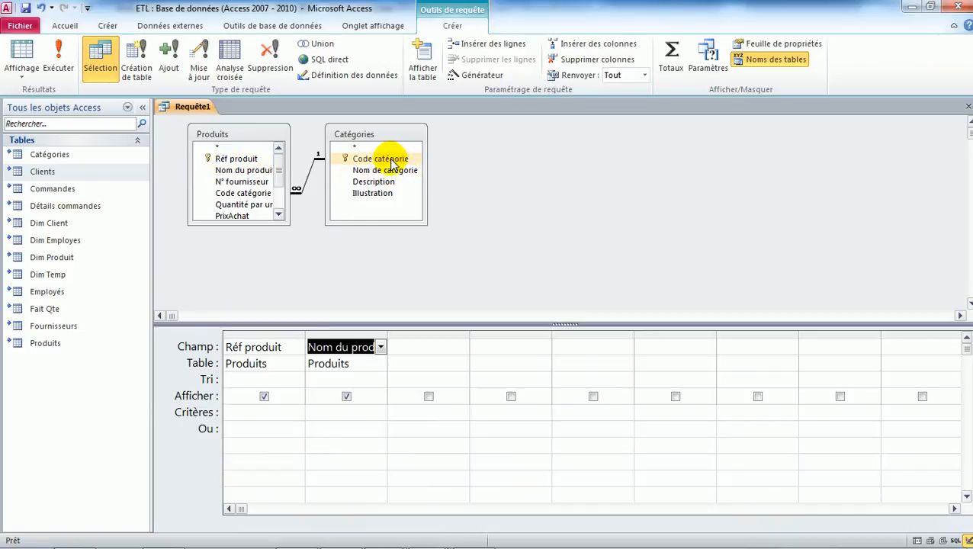
{"action": "double_click", "coordinate": [392, 160]}
{"action": "double_click", "coordinate": [387, 170]}
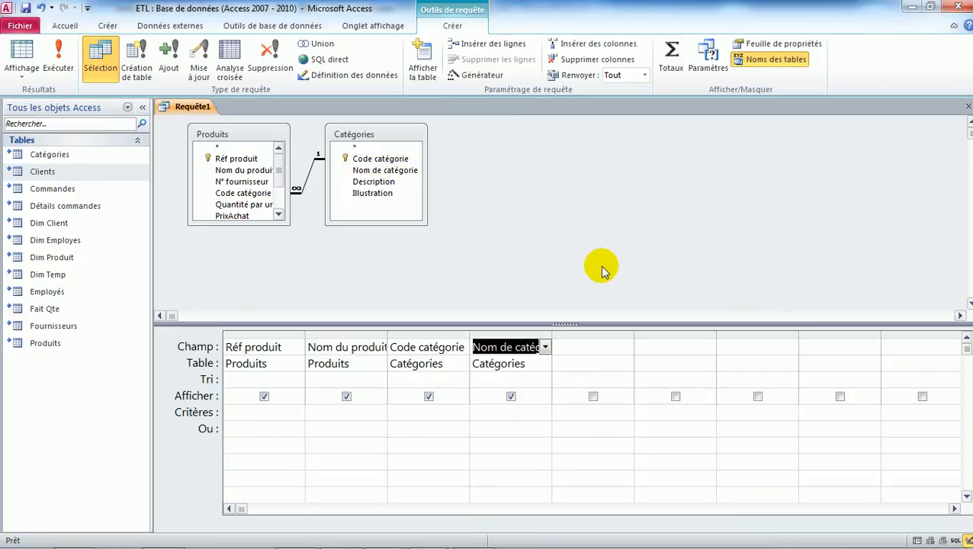
{"action": "left_click", "coordinate": [21, 61]}
{"action": "left_click", "coordinate": [21, 61]}
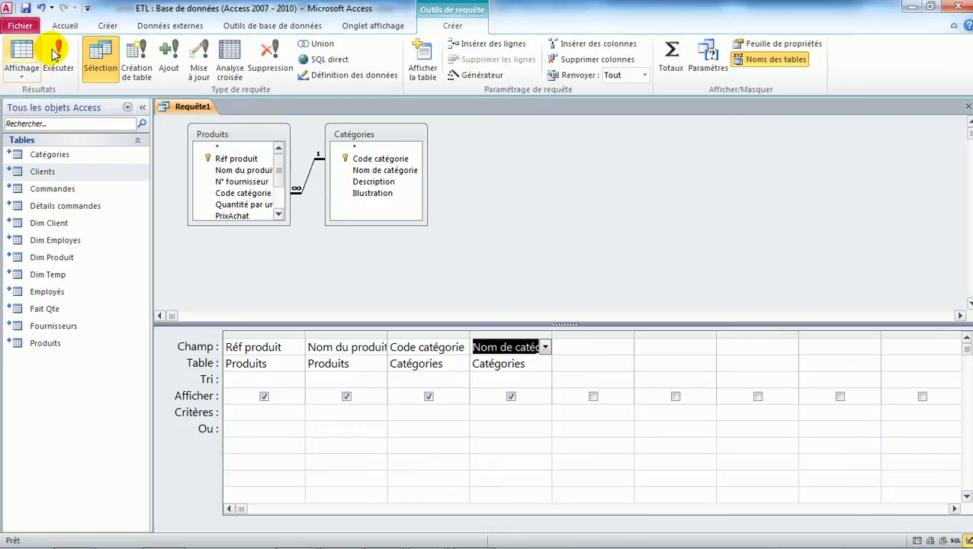
Convert the query to an append query targeting Dim Produit in the current database and try to preview its records.
{"action": "left_click", "coordinate": [177, 62]}
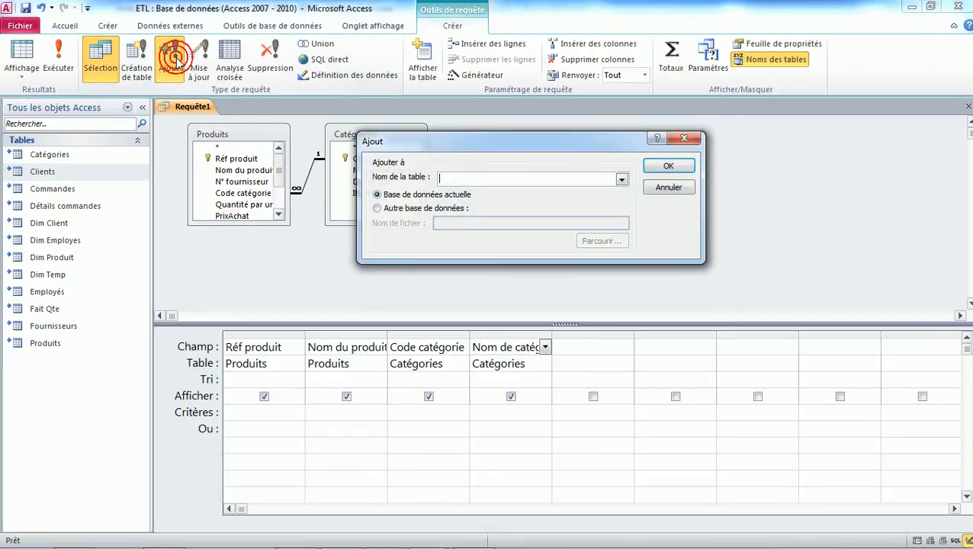
{"action": "left_click", "coordinate": [622, 181]}
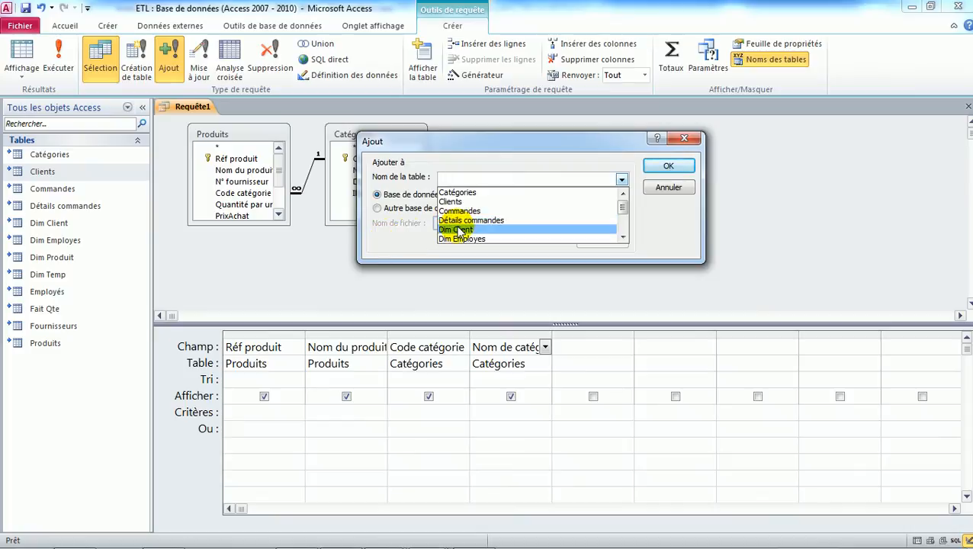
{"action": "left_click", "coordinate": [624, 238]}
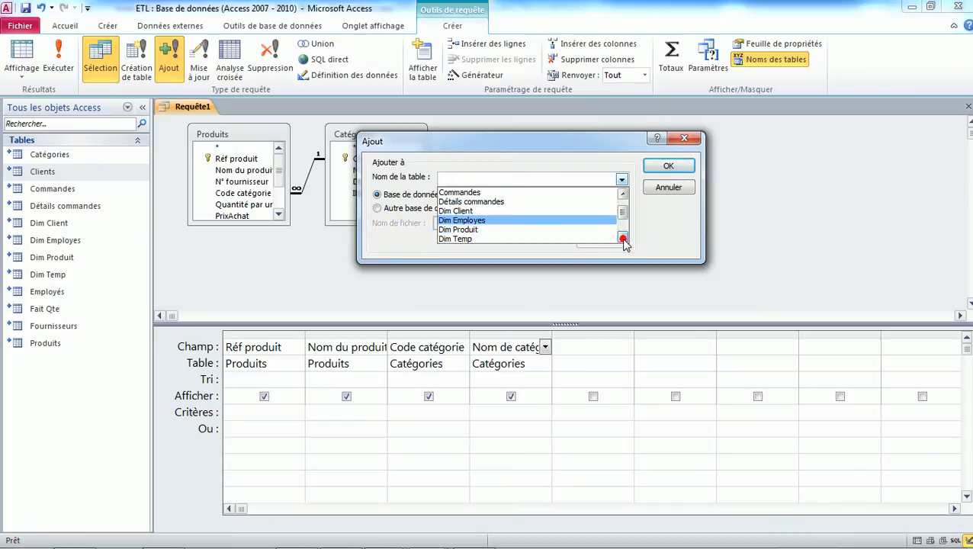
{"action": "left_click", "coordinate": [469, 231]}
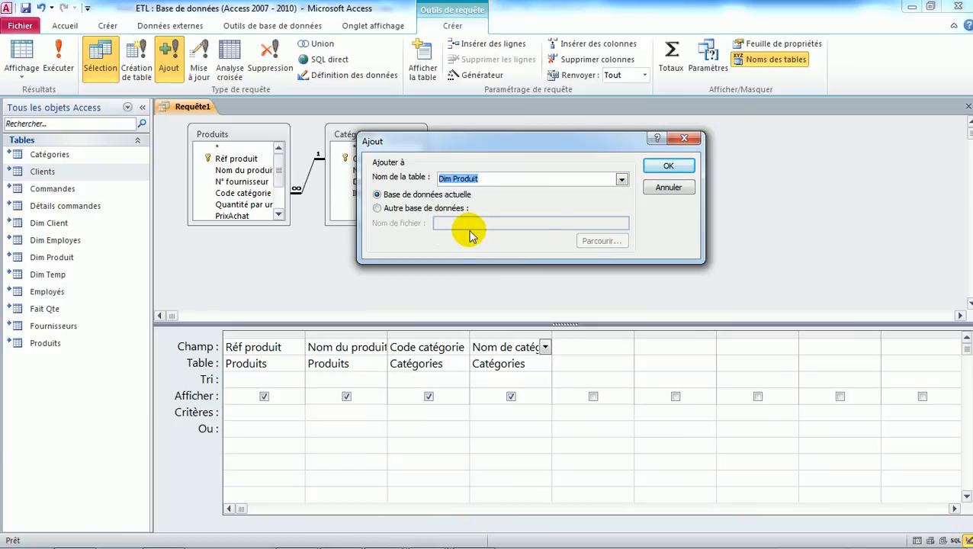
{"action": "left_click", "coordinate": [667, 165]}
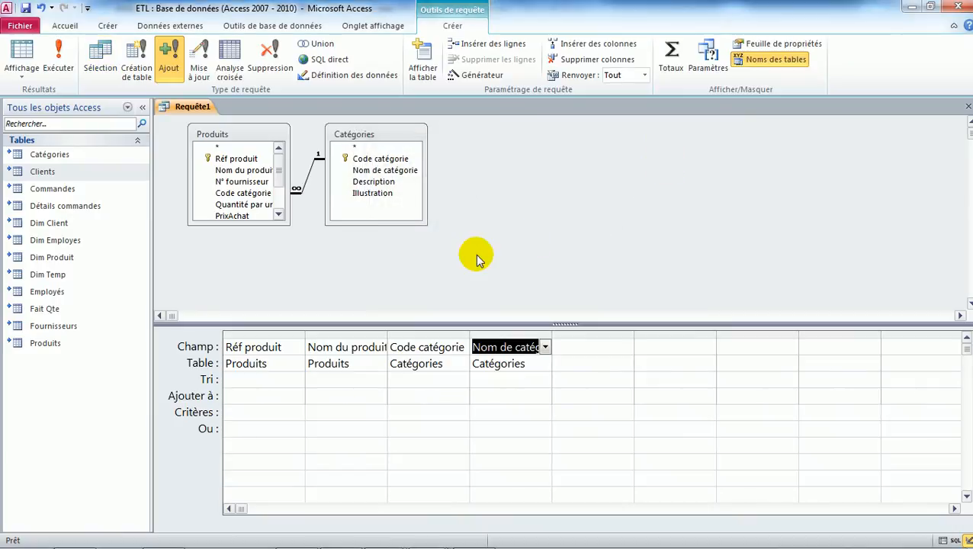
{"action": "left_click", "coordinate": [25, 48]}
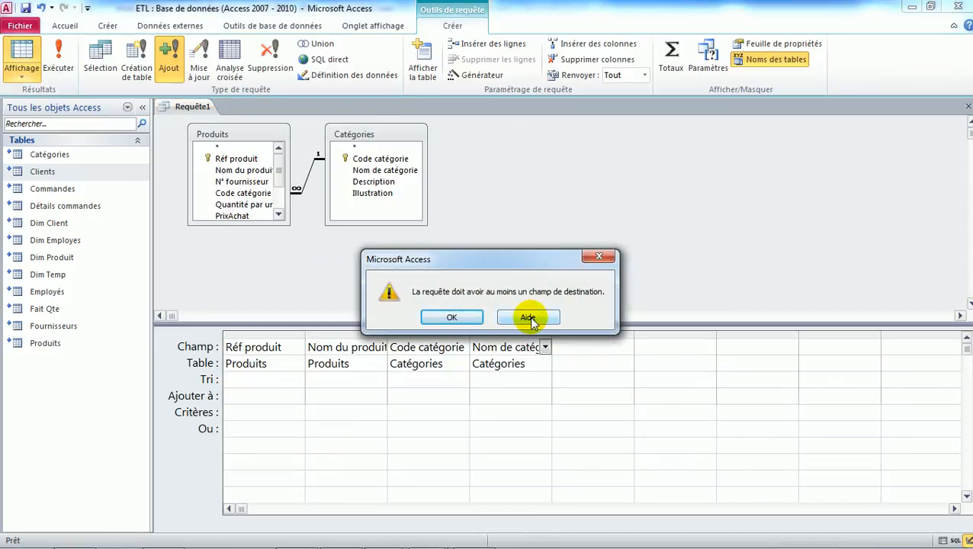
{"action": "left_click", "coordinate": [468, 320]}
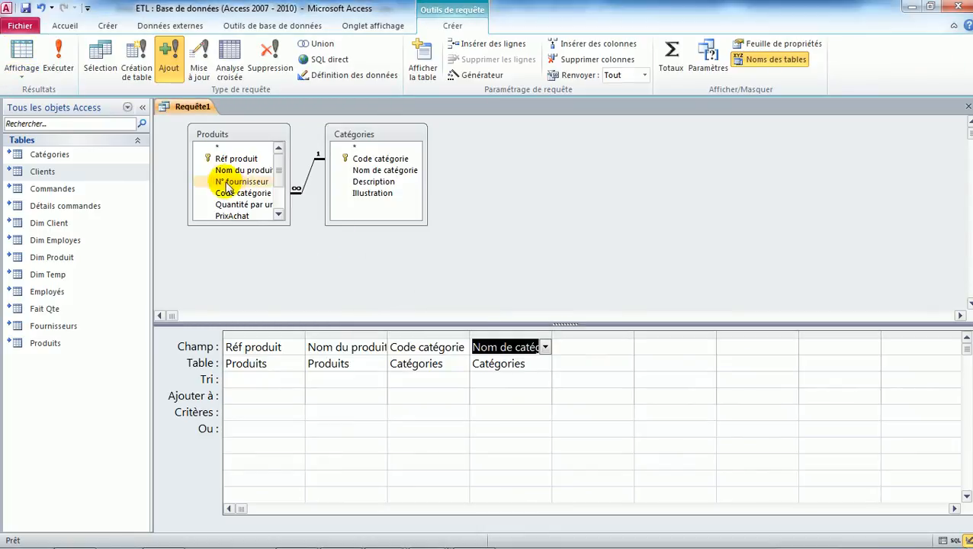
Append Réf produit to RefProd, Nom du produit to NomProduit, Code catégorie to CodeCategorie and Nom de catégorie to NomCategorie.
{"action": "left_click", "coordinate": [280, 397]}
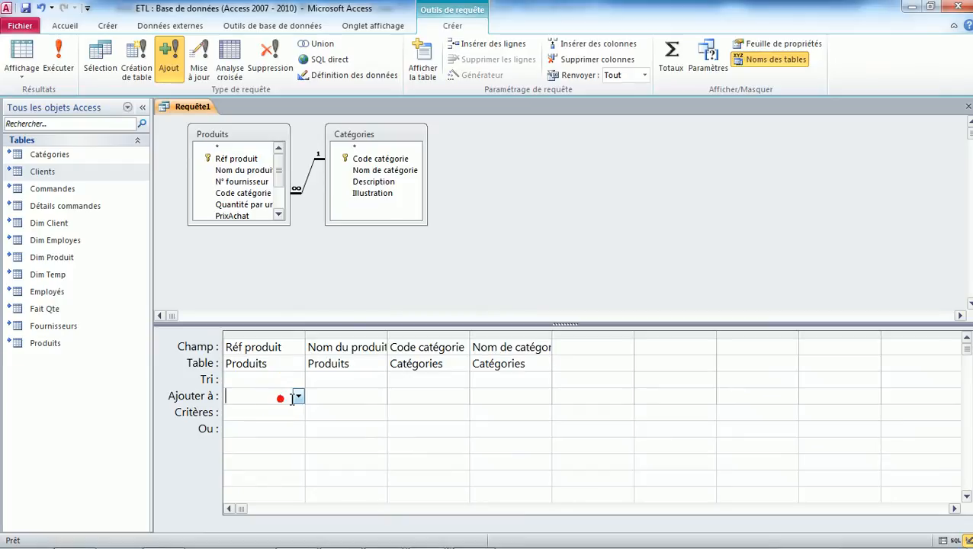
{"action": "left_click", "coordinate": [297, 396]}
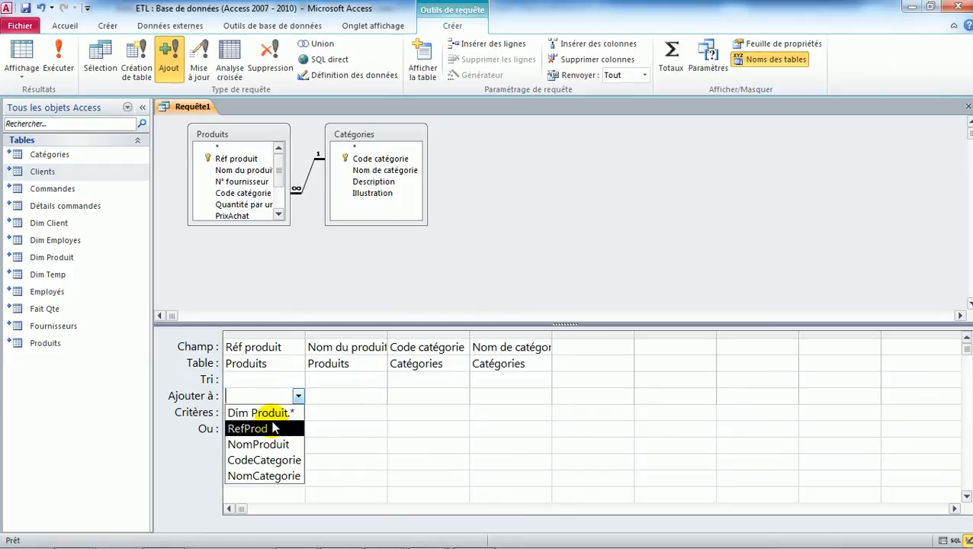
{"action": "left_click", "coordinate": [272, 429]}
{"action": "left_click", "coordinate": [348, 395]}
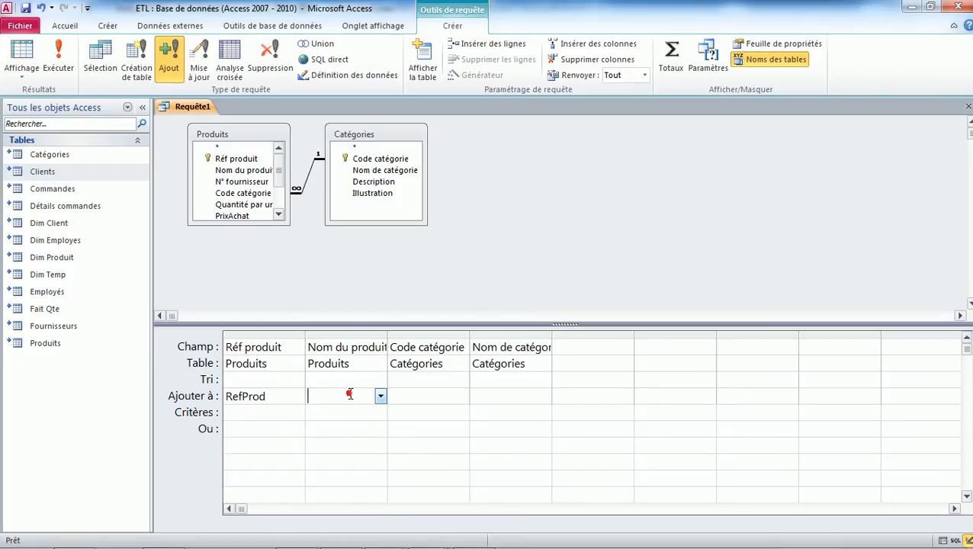
{"action": "left_click", "coordinate": [380, 396]}
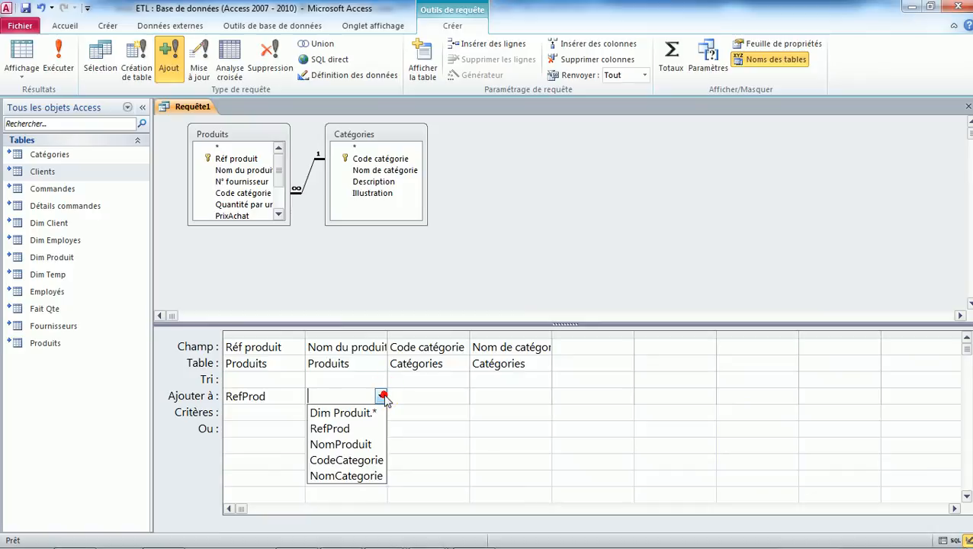
{"action": "left_click", "coordinate": [357, 444]}
{"action": "left_click", "coordinate": [435, 402]}
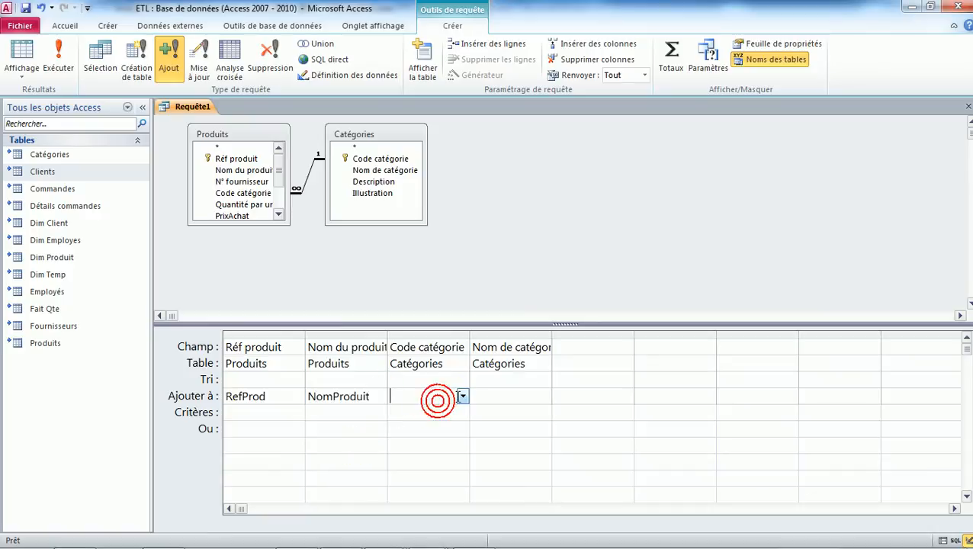
{"action": "left_click", "coordinate": [463, 397]}
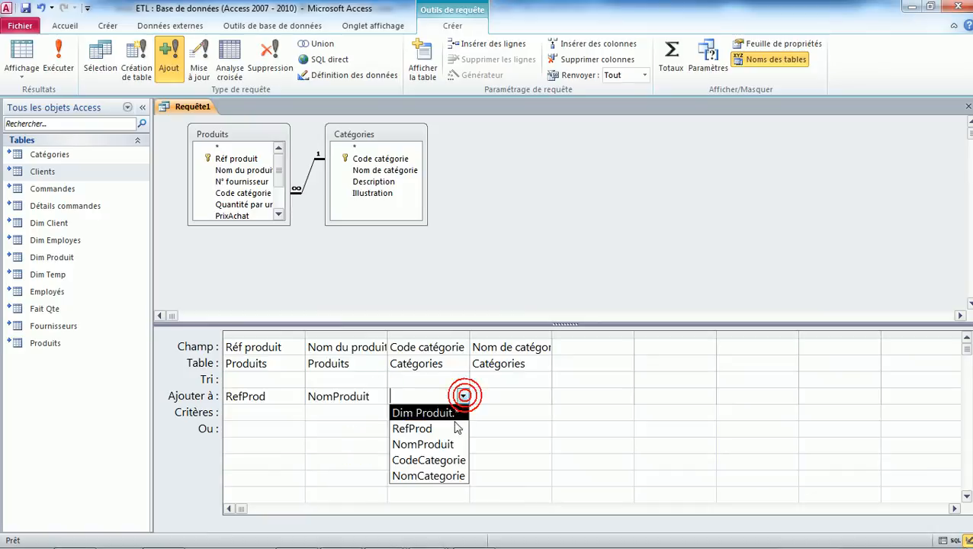
{"action": "left_click", "coordinate": [440, 460]}
{"action": "left_click", "coordinate": [531, 397]}
{"action": "left_click", "coordinate": [545, 396]}
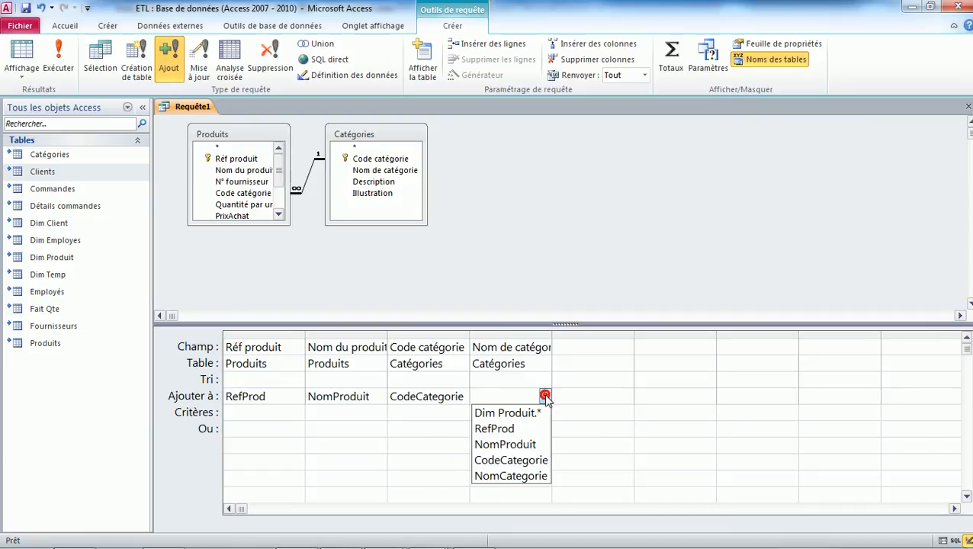
{"action": "left_click", "coordinate": [512, 477]}
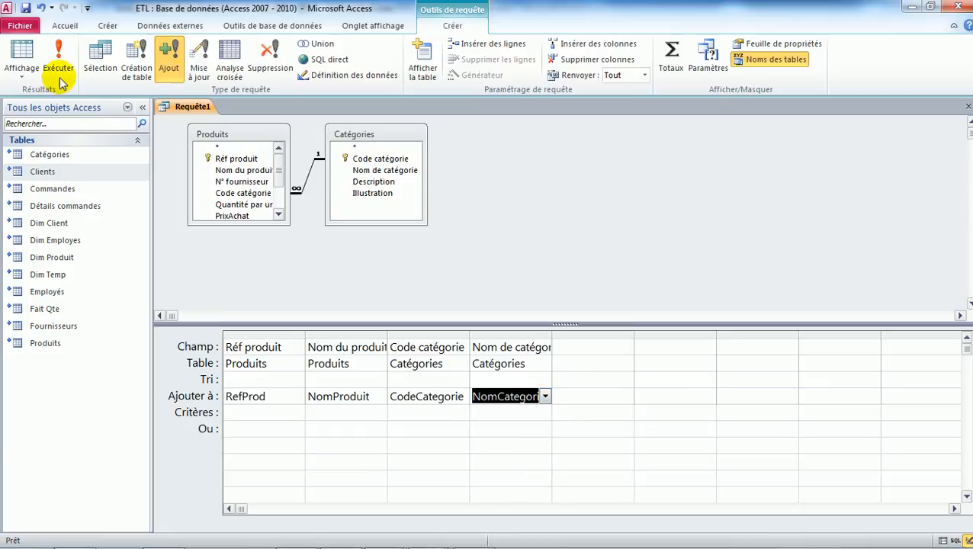
Preview the append query's records in datasheet view and close the query without saving.
{"action": "left_click", "coordinate": [28, 65]}
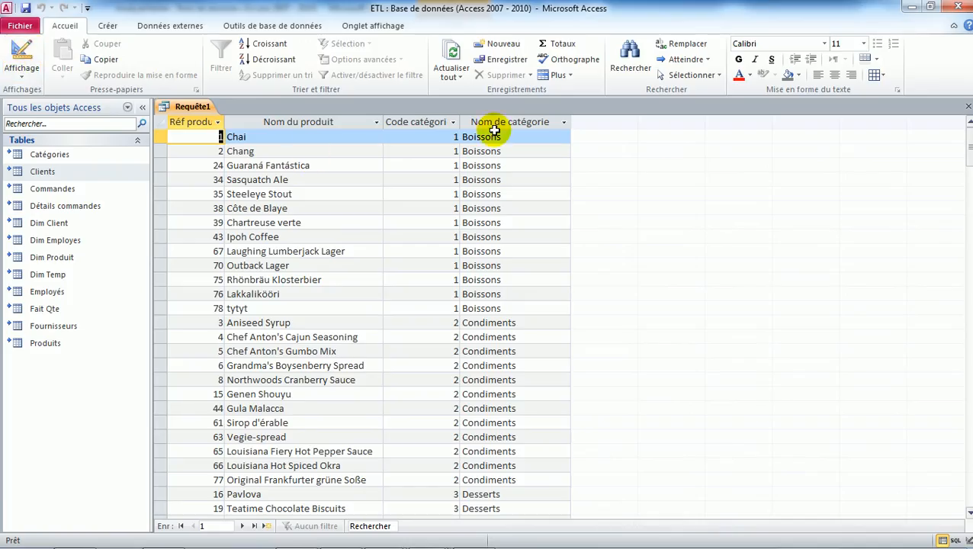
{"action": "left_click", "coordinate": [969, 107]}
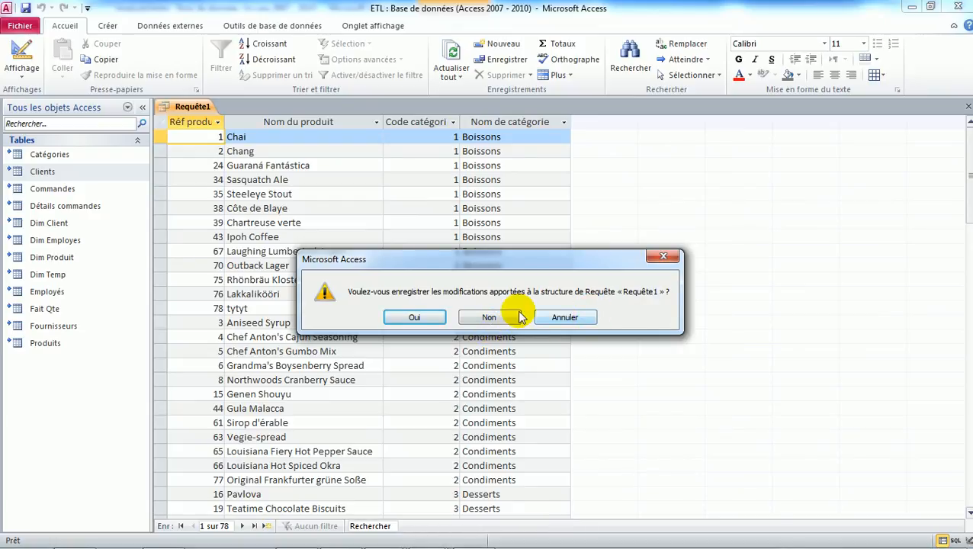
{"action": "left_click", "coordinate": [559, 319]}
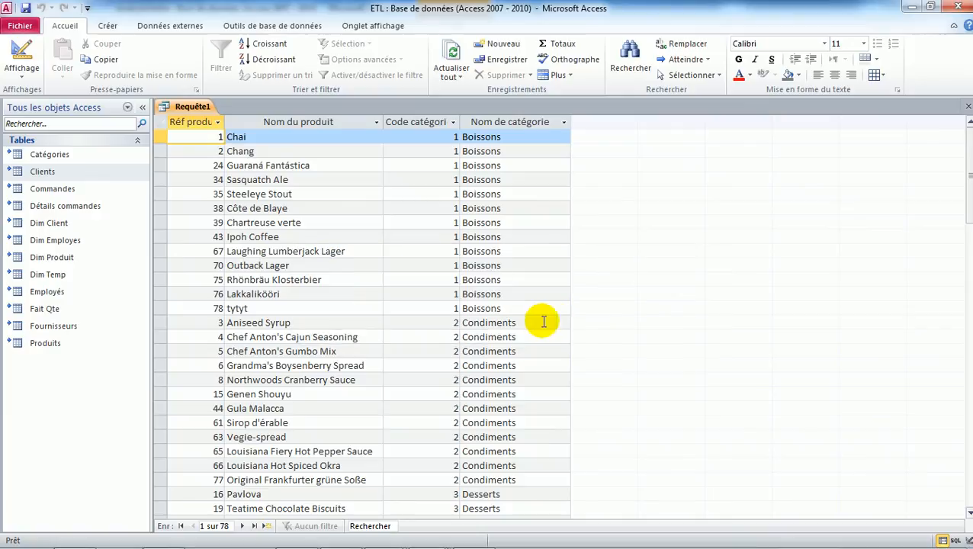
{"action": "left_click", "coordinate": [969, 106]}
{"action": "left_click", "coordinate": [491, 318]}
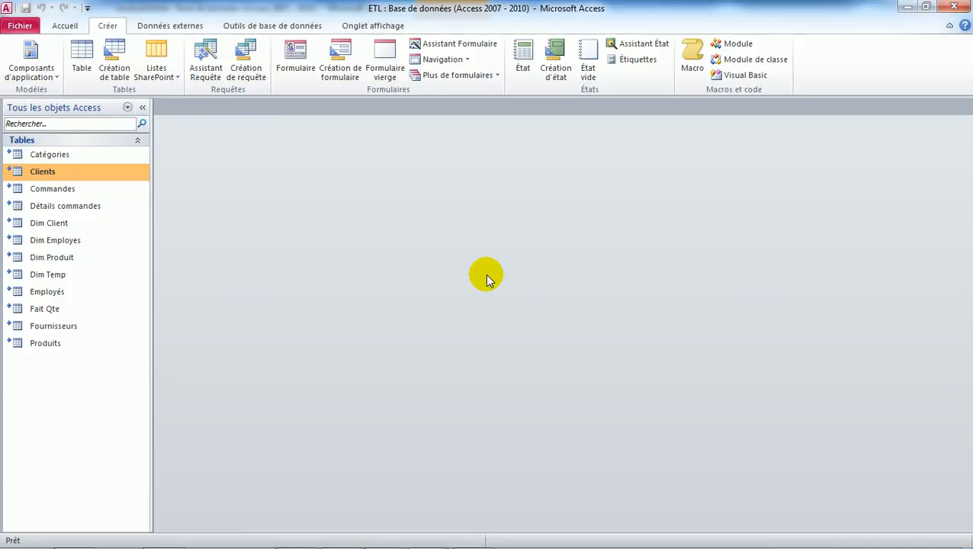
{"action": "mouse_move", "coordinate": [207, 542]}
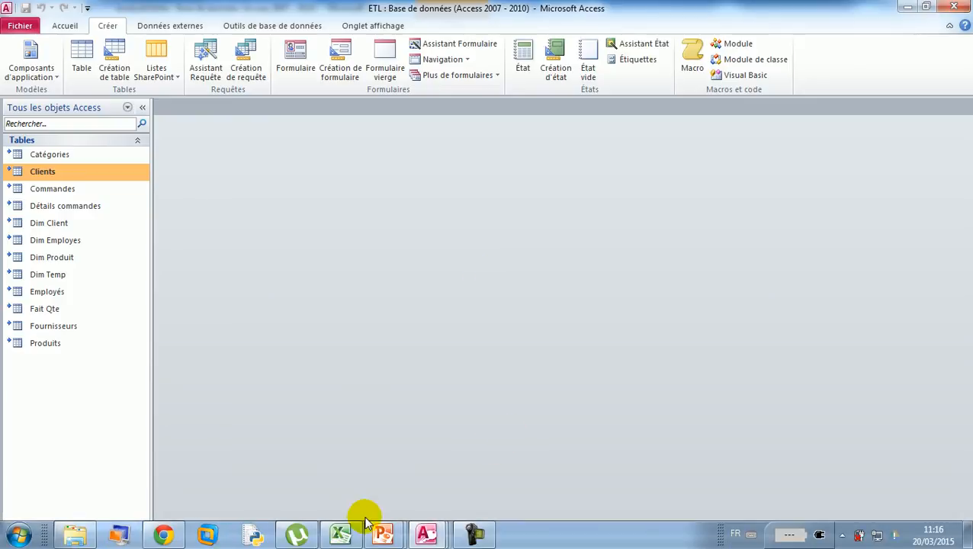
{"action": "left_click", "coordinate": [465, 538]}
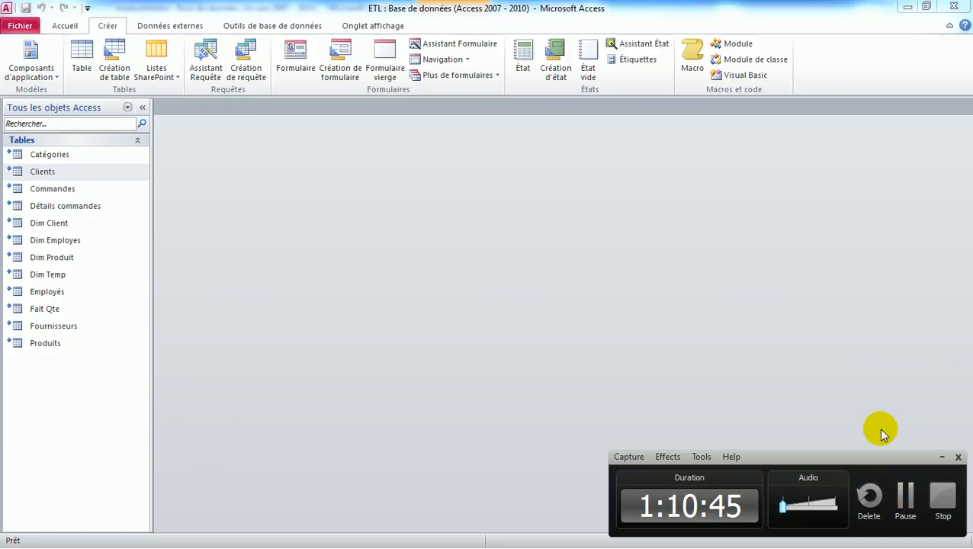
{"action": "left_click", "coordinate": [830, 375]}
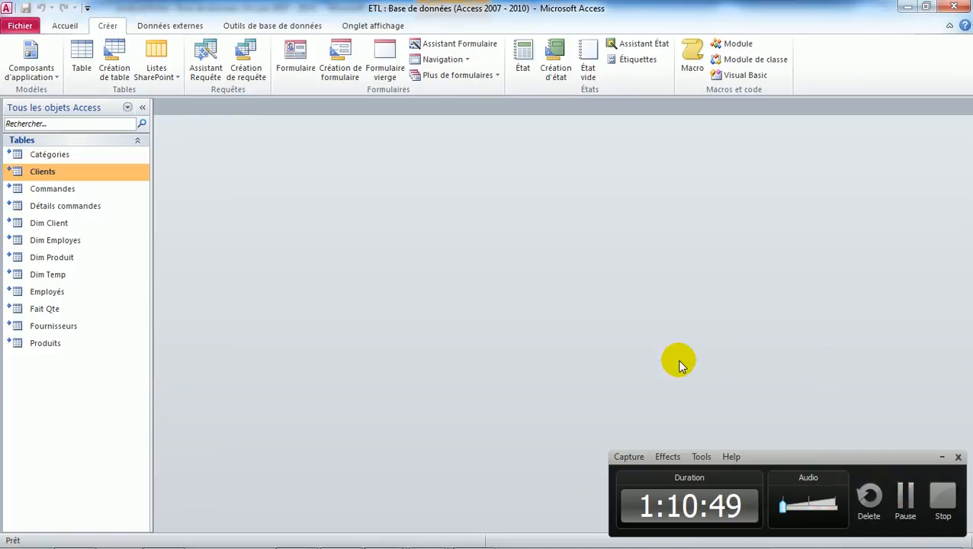
{"action": "left_click", "coordinate": [942, 456]}
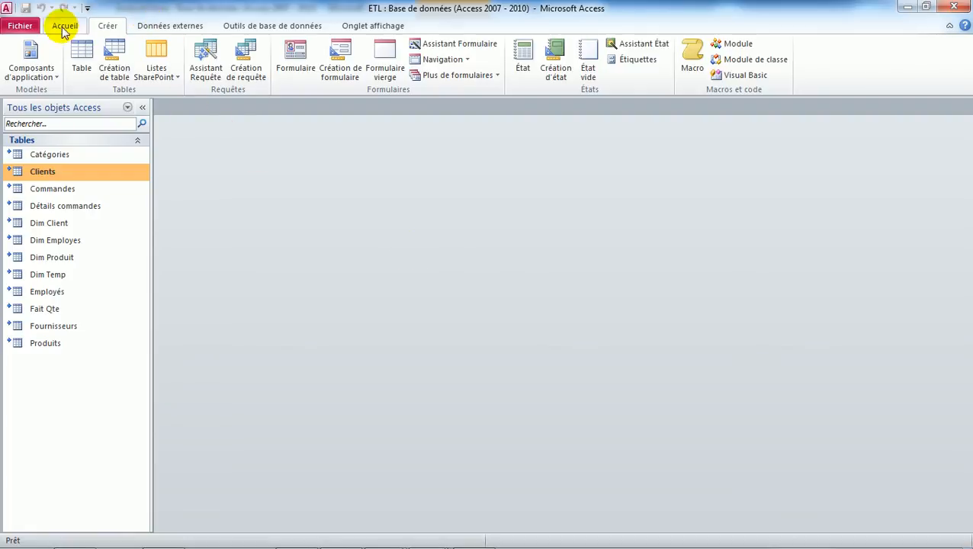
Create a new query in design view containing the Produits and Catégories tables.
{"action": "left_click", "coordinate": [248, 68]}
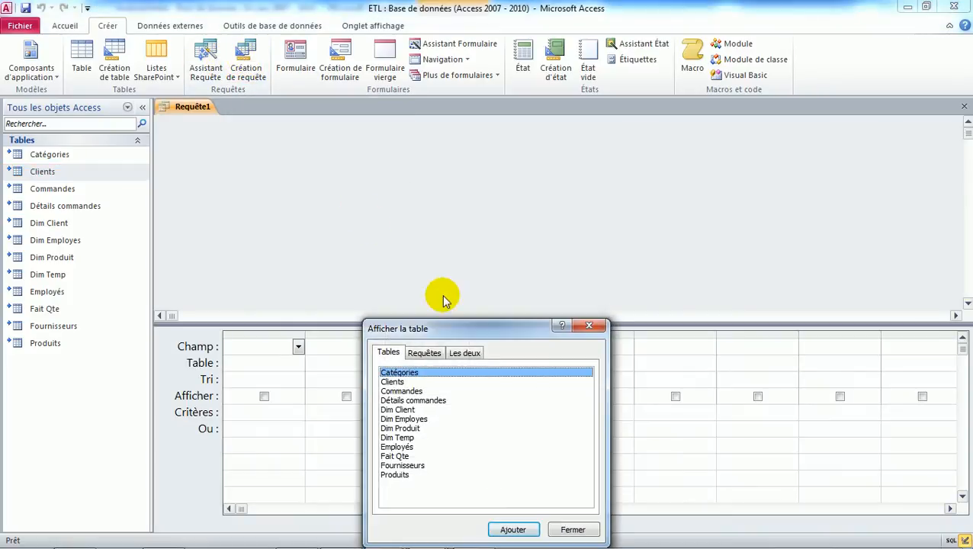
{"action": "left_click_drag", "start_coordinate": [484, 332], "coordinate": [531, 273]}
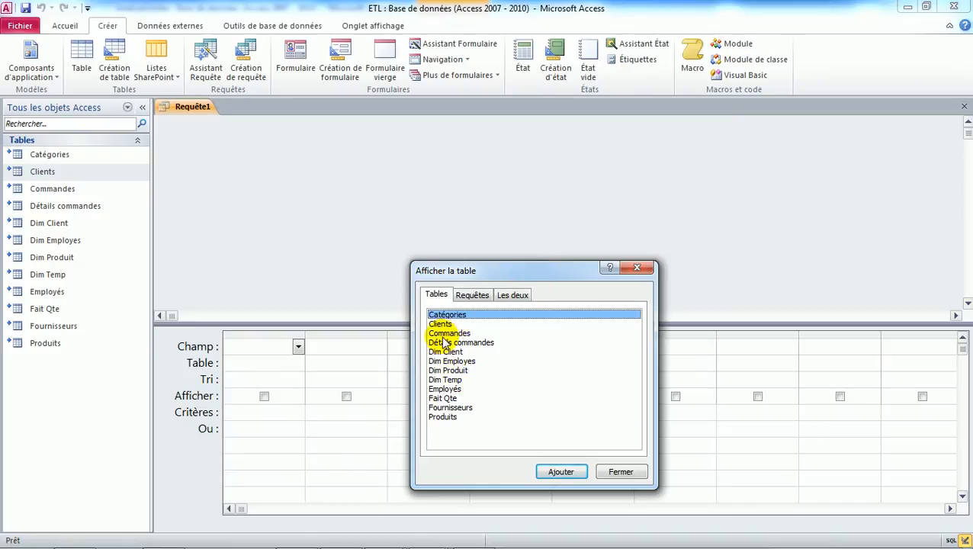
{"action": "double_click", "coordinate": [449, 418]}
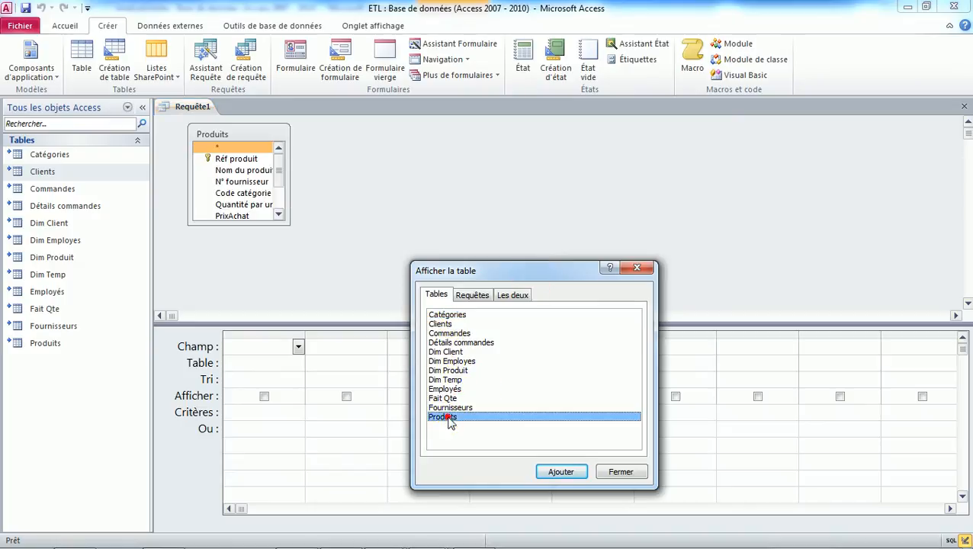
{"action": "double_click", "coordinate": [454, 316]}
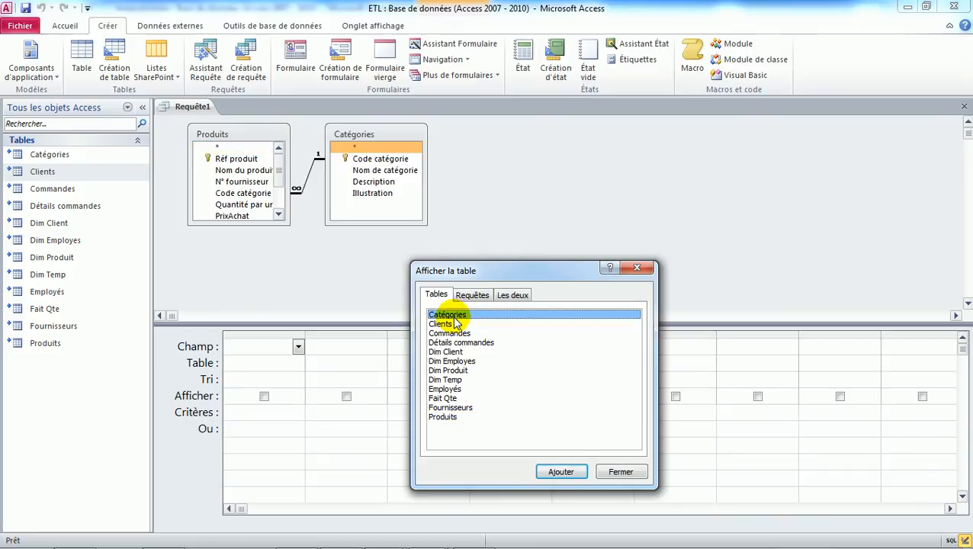
{"action": "left_click", "coordinate": [628, 476]}
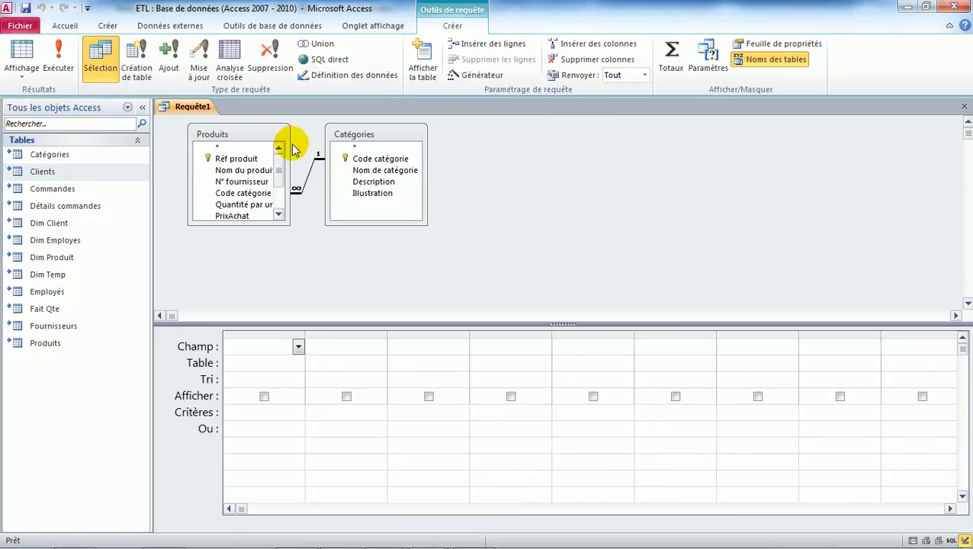
Add Réf produit and Nom du produit from Produits, plus Code catégorie and Nom de catégorie from Catégories, and preview the records.
{"action": "double_click", "coordinate": [240, 162]}
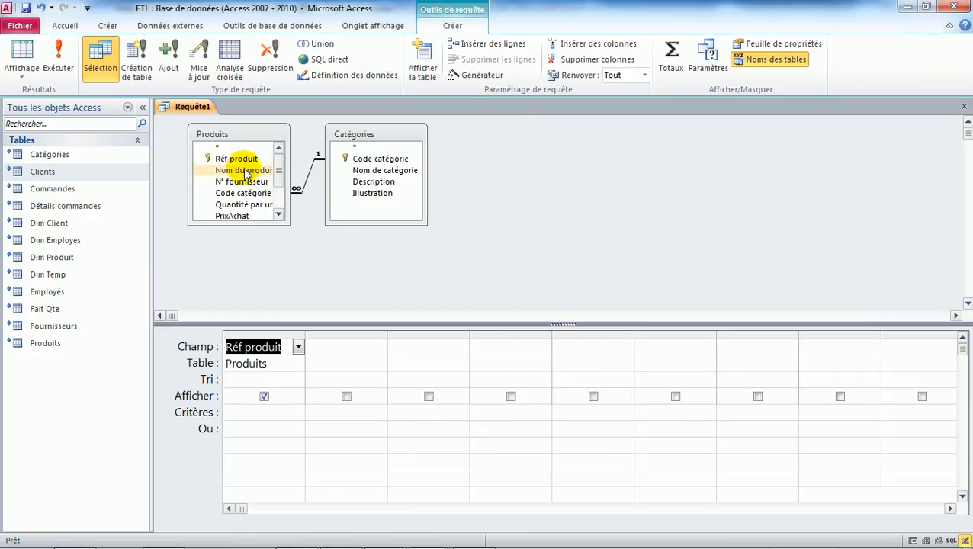
{"action": "double_click", "coordinate": [244, 171]}
{"action": "double_click", "coordinate": [370, 160]}
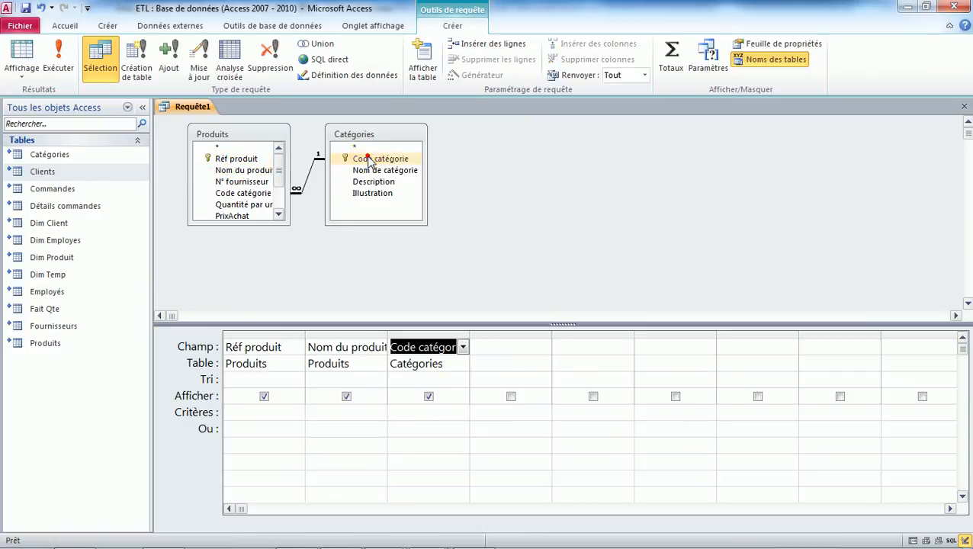
{"action": "left_click", "coordinate": [389, 171]}
{"action": "double_click", "coordinate": [389, 172]}
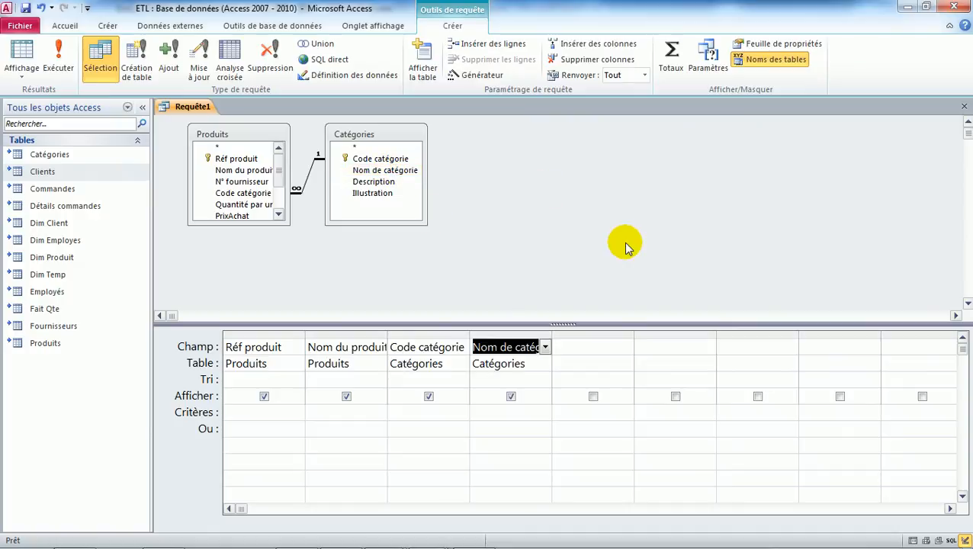
{"action": "left_click", "coordinate": [16, 62]}
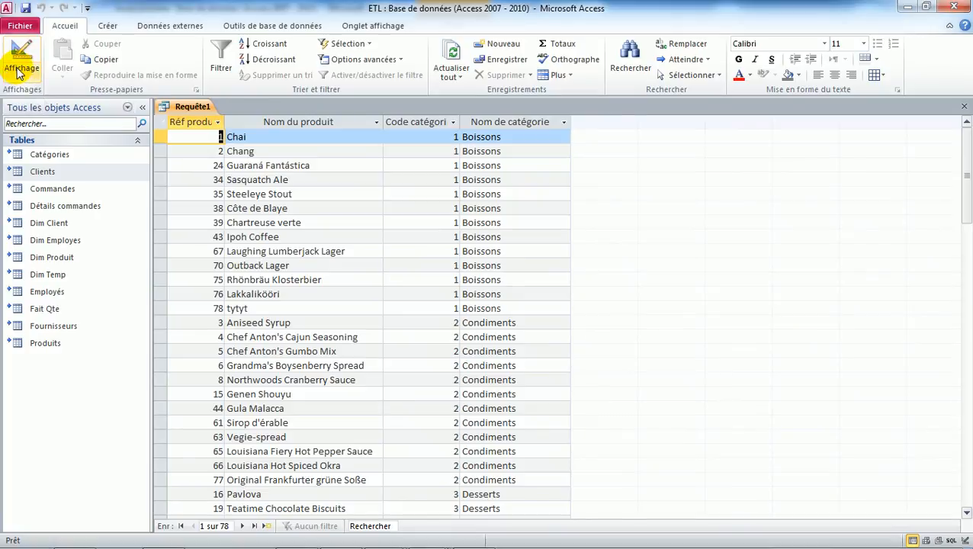
{"action": "left_click", "coordinate": [16, 64]}
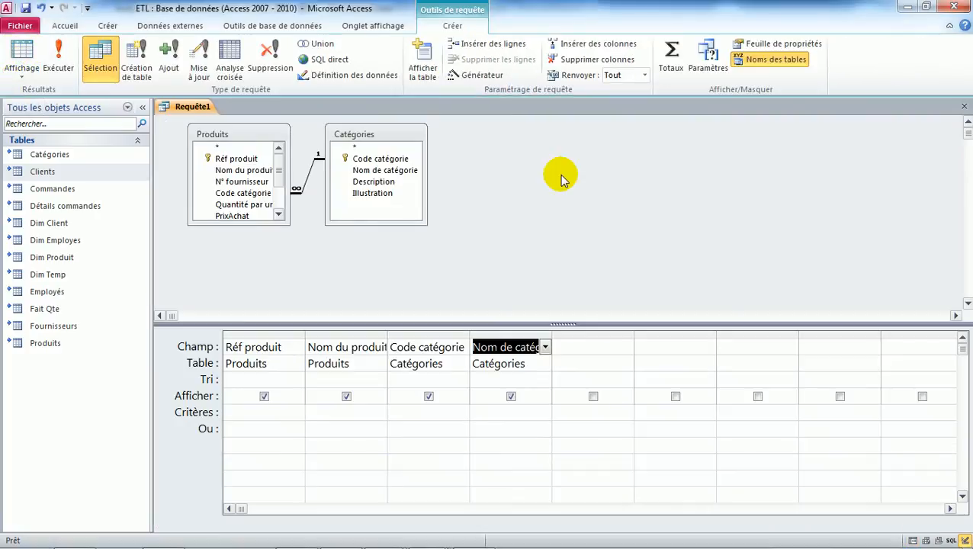
Convert the query into an append query targeting the Dim Produit table in the current database.
{"action": "left_click", "coordinate": [168, 63]}
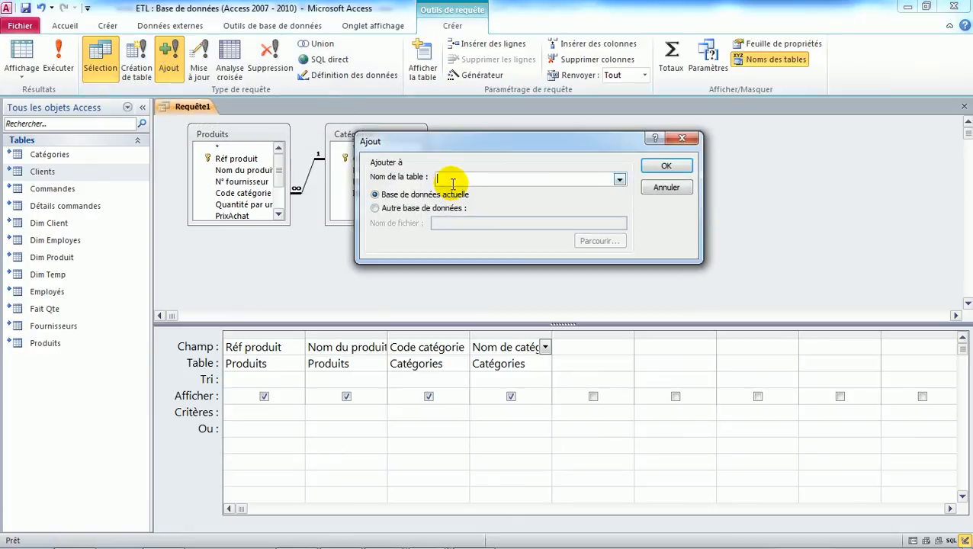
{"action": "left_click", "coordinate": [621, 180]}
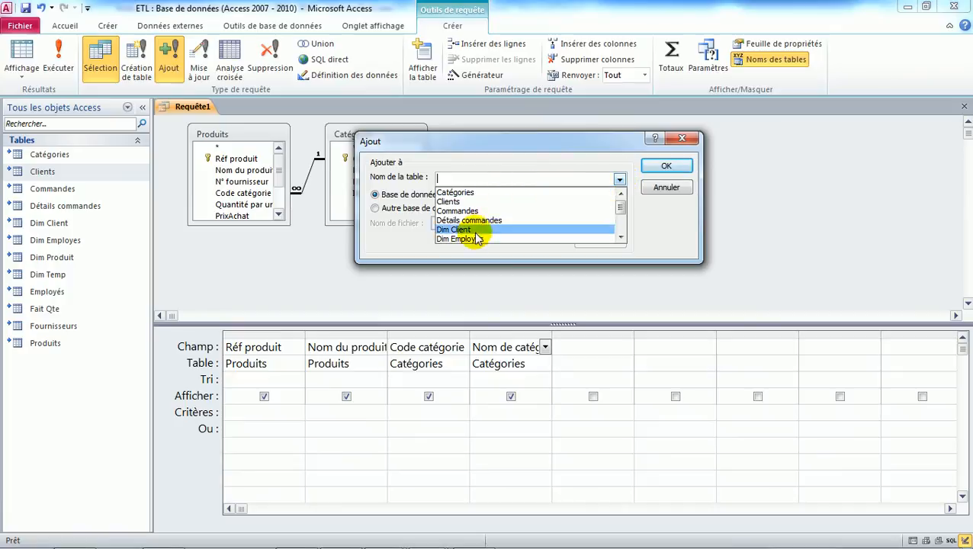
{"action": "scroll", "coordinate": [622, 242], "scroll_direction": "down", "scroll_amount": 2}
{"action": "left_click", "coordinate": [610, 229]}
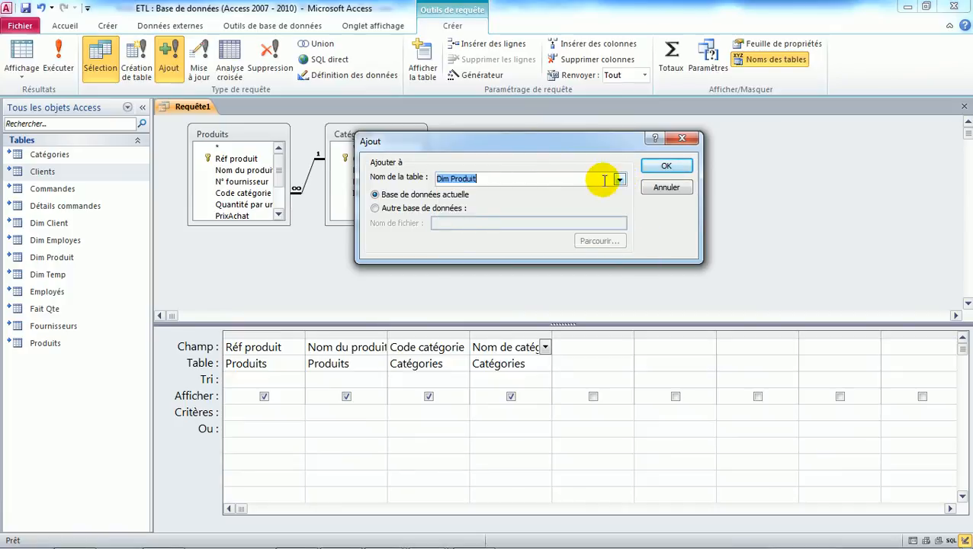
{"action": "left_click", "coordinate": [665, 166]}
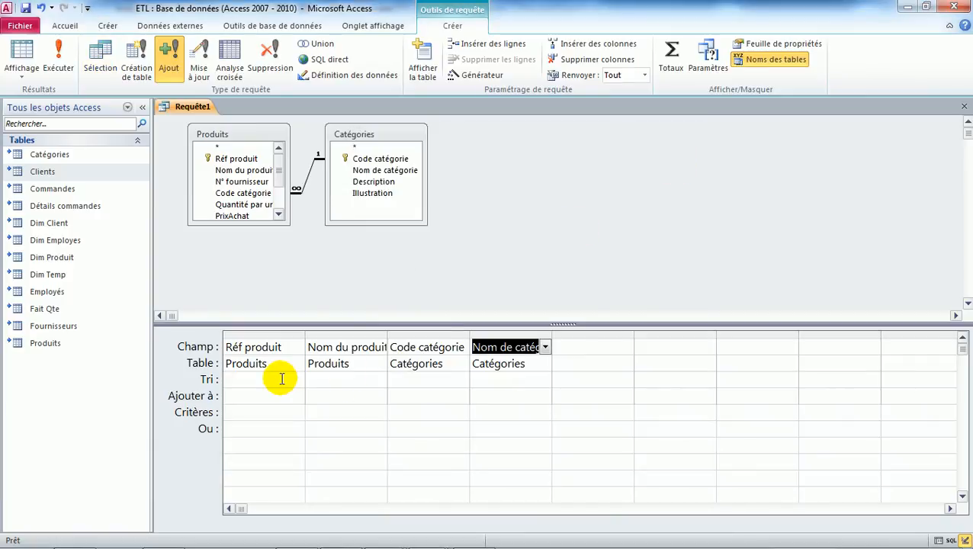
Append the Réf produit field to RefProd and the Nom du produit field to NomProduit.
{"action": "left_click", "coordinate": [253, 398]}
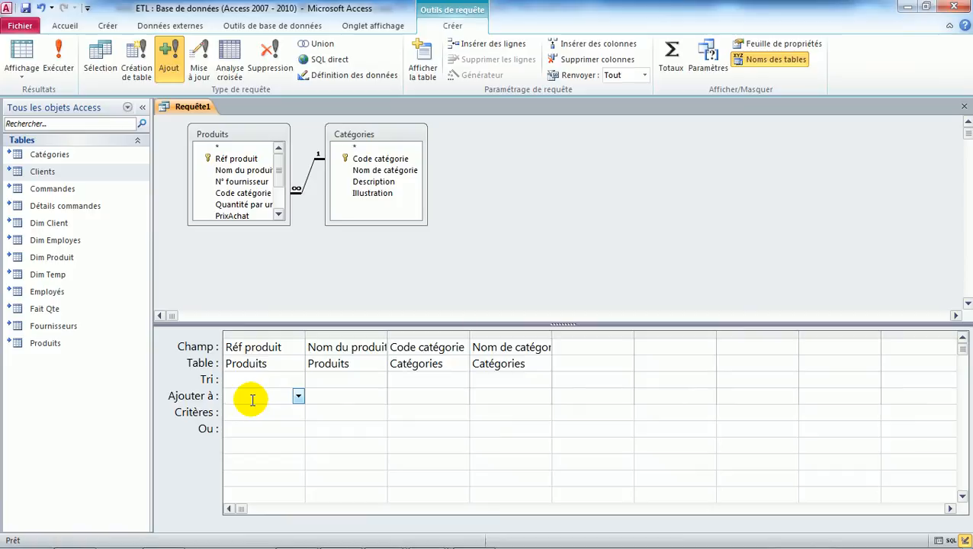
{"action": "left_click", "coordinate": [298, 397]}
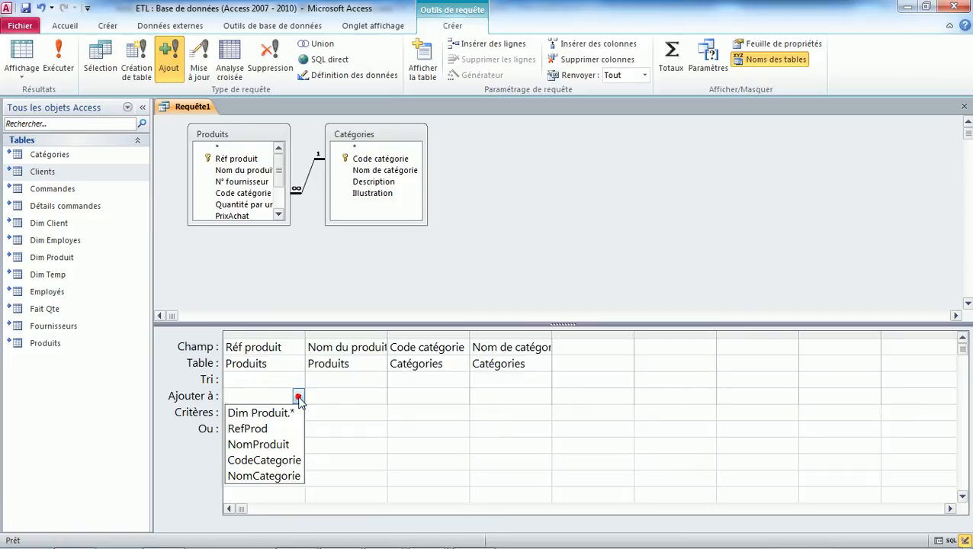
{"action": "left_click", "coordinate": [260, 429]}
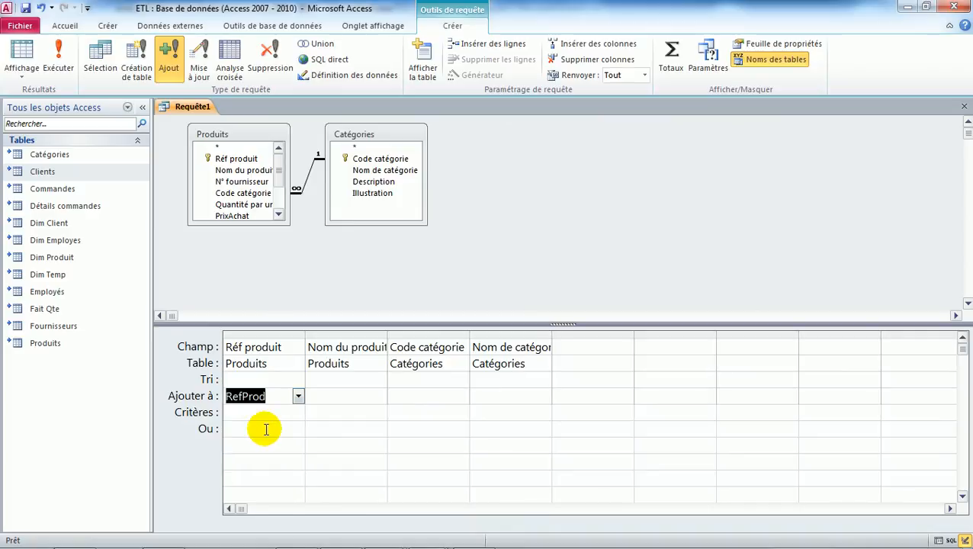
{"action": "left_click", "coordinate": [359, 396]}
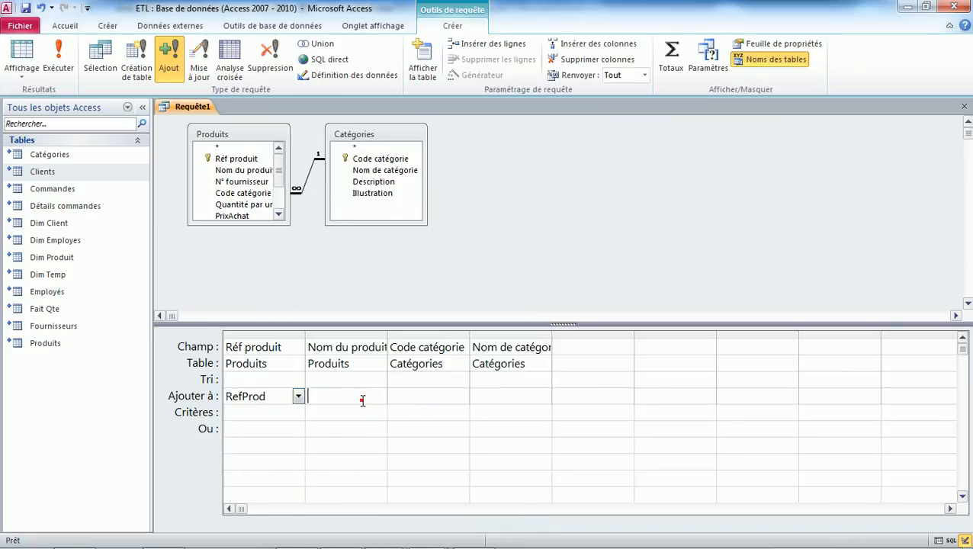
{"action": "left_click", "coordinate": [380, 398]}
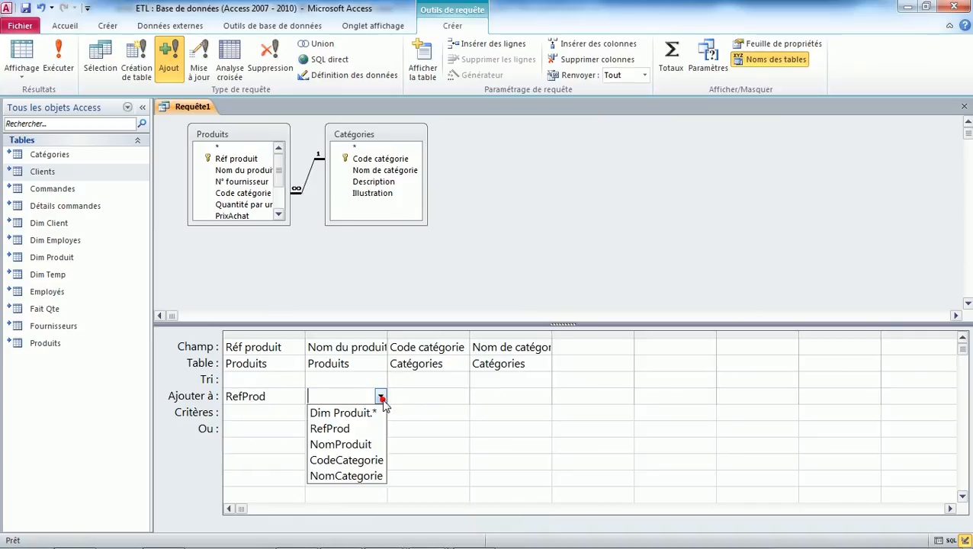
{"action": "left_click", "coordinate": [357, 443]}
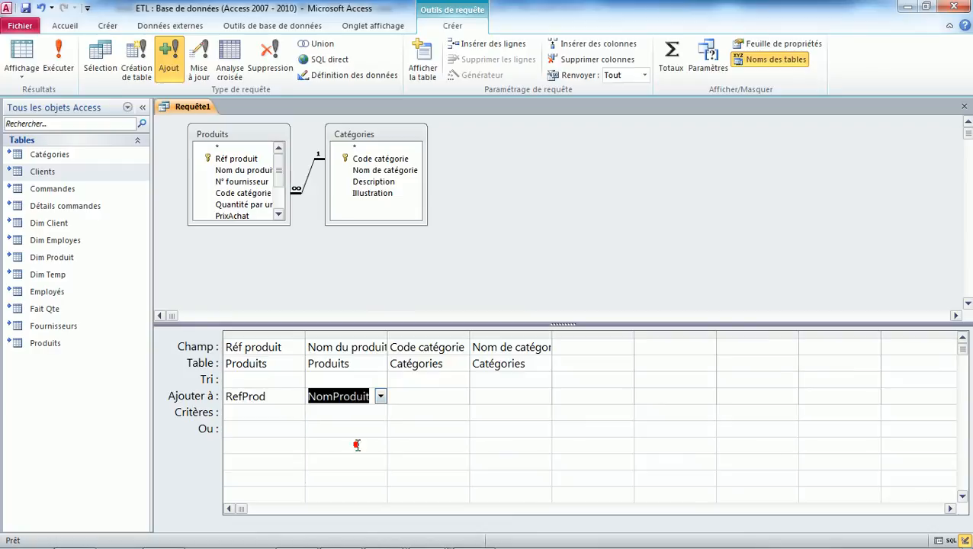
Append the Code catégorie field to CodeCategorie and the Nom de catégorie field to NomCategorie.
{"action": "left_click", "coordinate": [434, 398]}
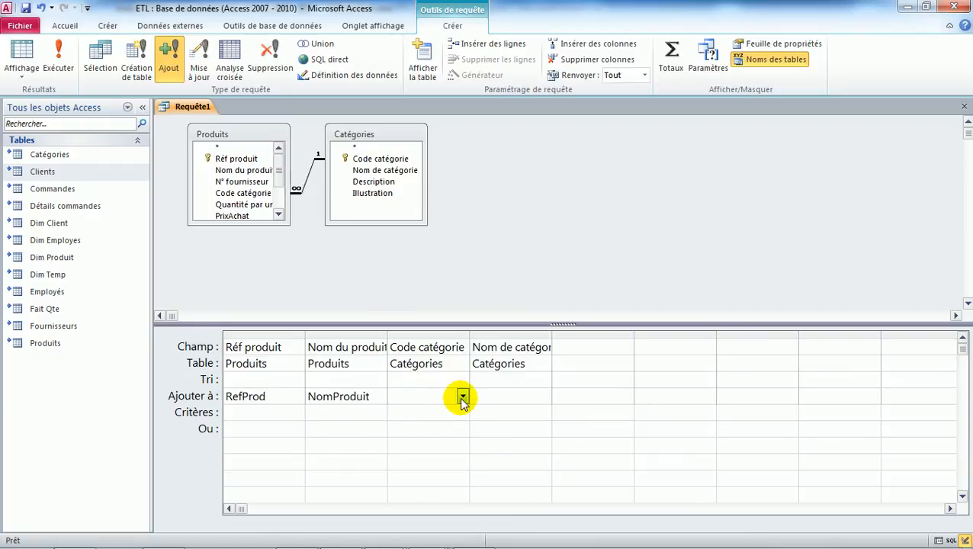
{"action": "left_click", "coordinate": [462, 398]}
{"action": "left_click", "coordinate": [428, 461]}
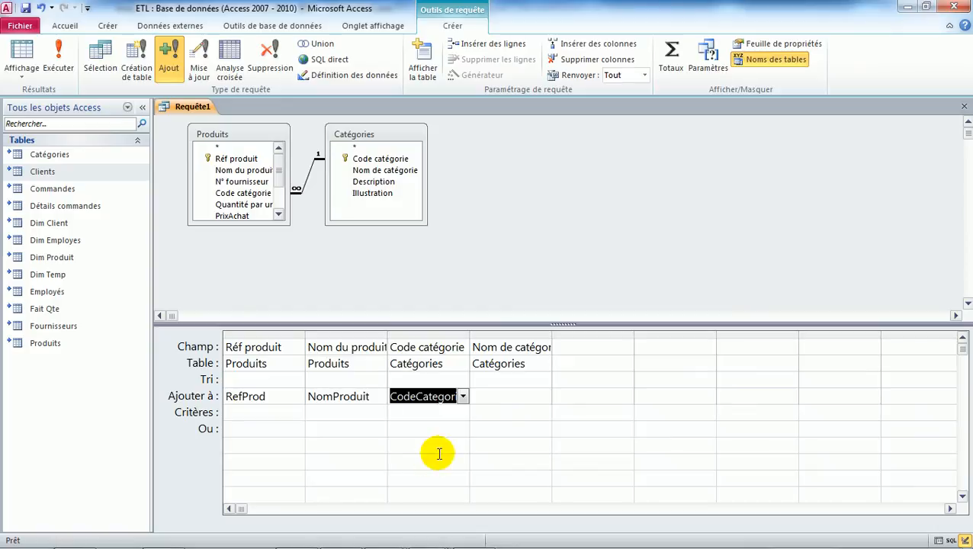
{"action": "left_click", "coordinate": [536, 399]}
{"action": "left_click", "coordinate": [545, 396]}
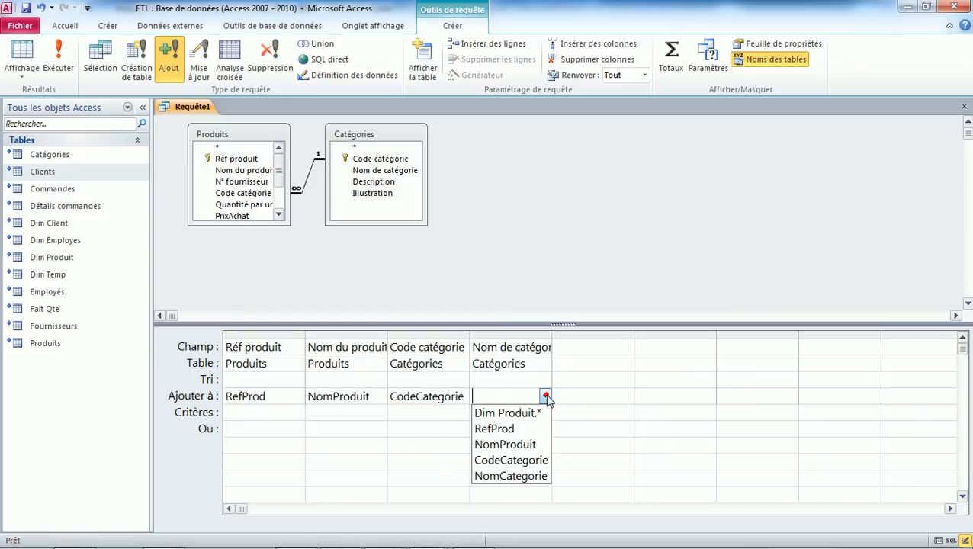
{"action": "left_click", "coordinate": [511, 476]}
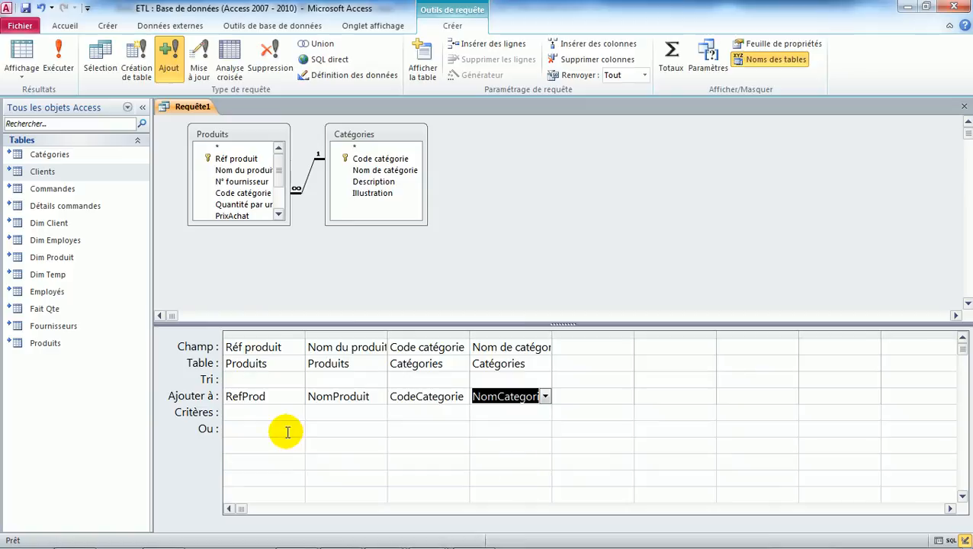
Preview the query's records, and set an ascending sort (Croissant) on both Réf produit and Code catégorie.
{"action": "left_click", "coordinate": [18, 63]}
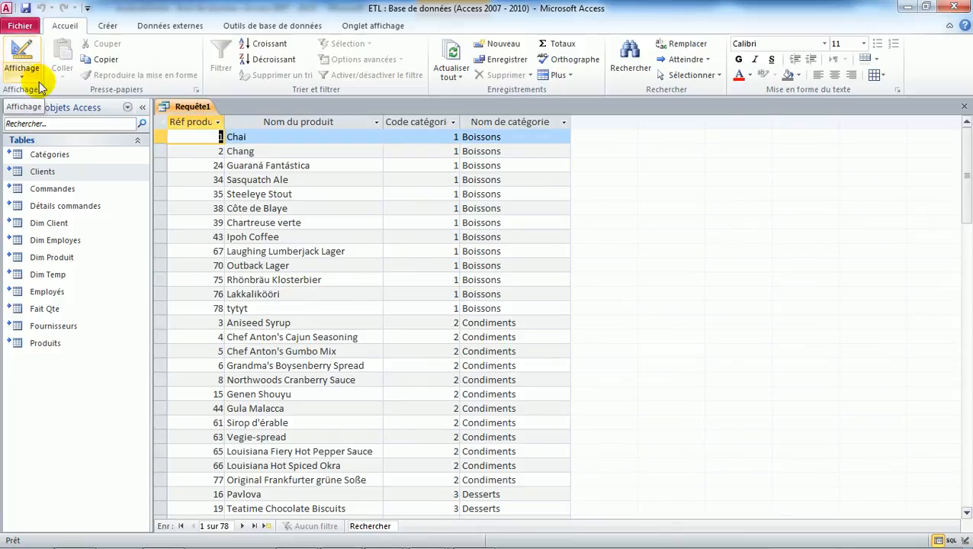
{"action": "left_click", "coordinate": [23, 61]}
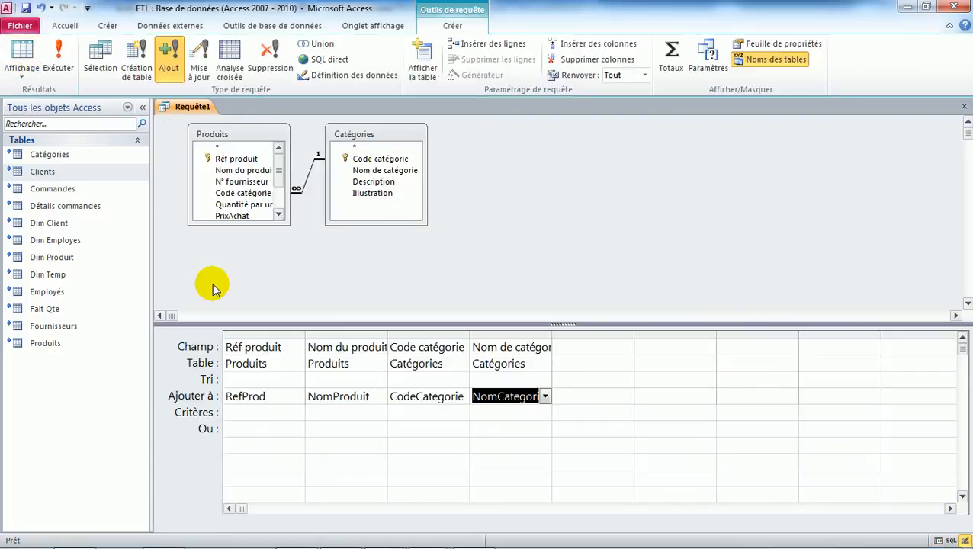
{"action": "left_click", "coordinate": [252, 379]}
{"action": "left_click", "coordinate": [298, 380]}
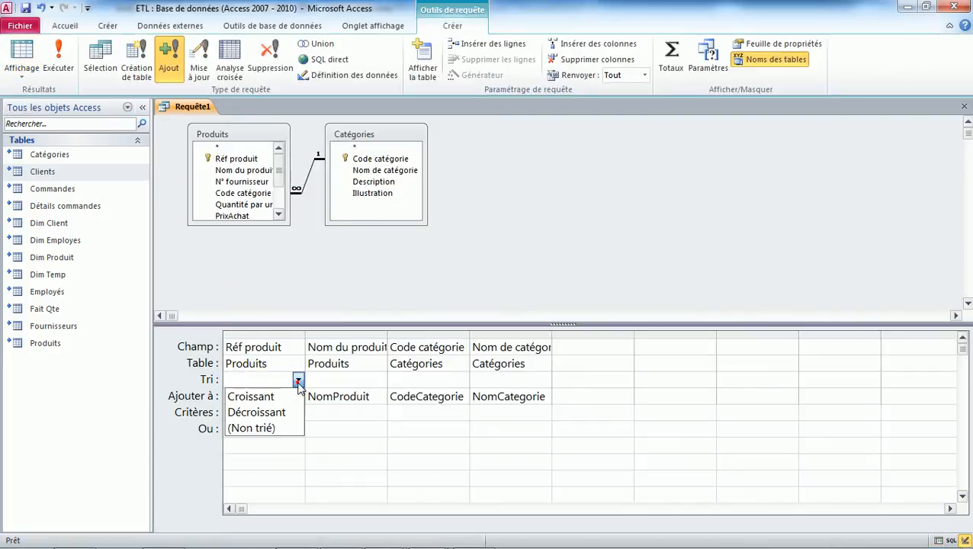
{"action": "left_click", "coordinate": [270, 397]}
{"action": "left_click", "coordinate": [397, 383]}
{"action": "left_click", "coordinate": [463, 380]}
{"action": "left_click", "coordinate": [437, 398]}
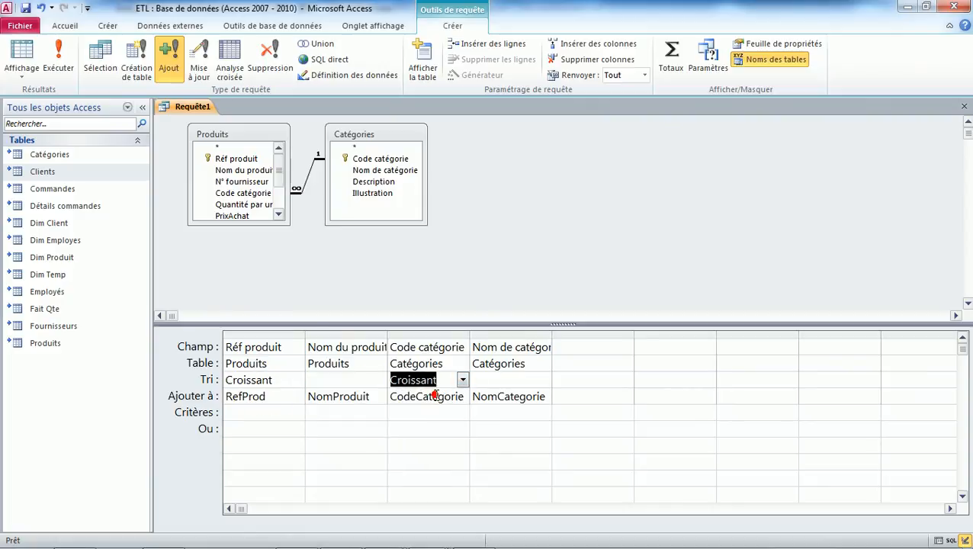
Run the append query, accept adding the rows, and open the linked Dim Produit table to check them.
{"action": "left_click", "coordinate": [64, 55]}
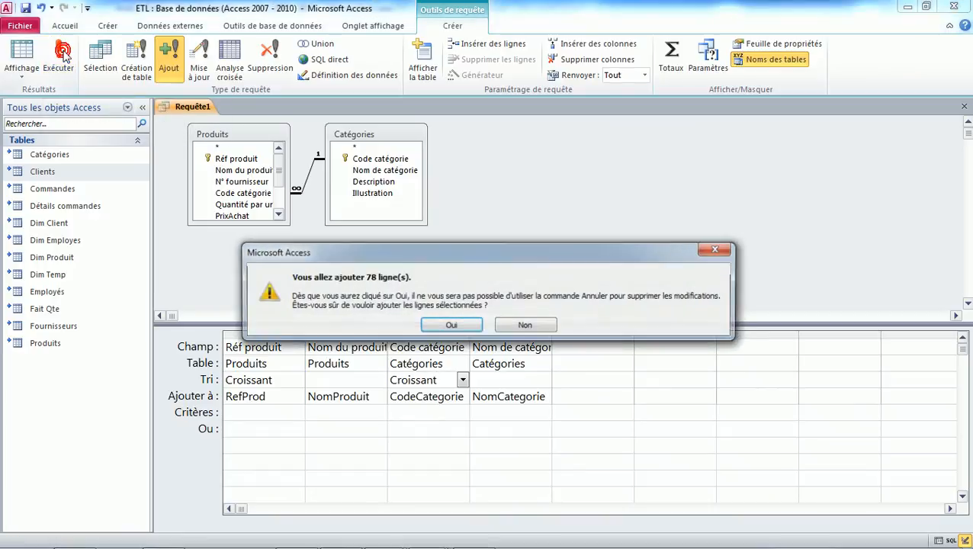
{"action": "left_click", "coordinate": [451, 325]}
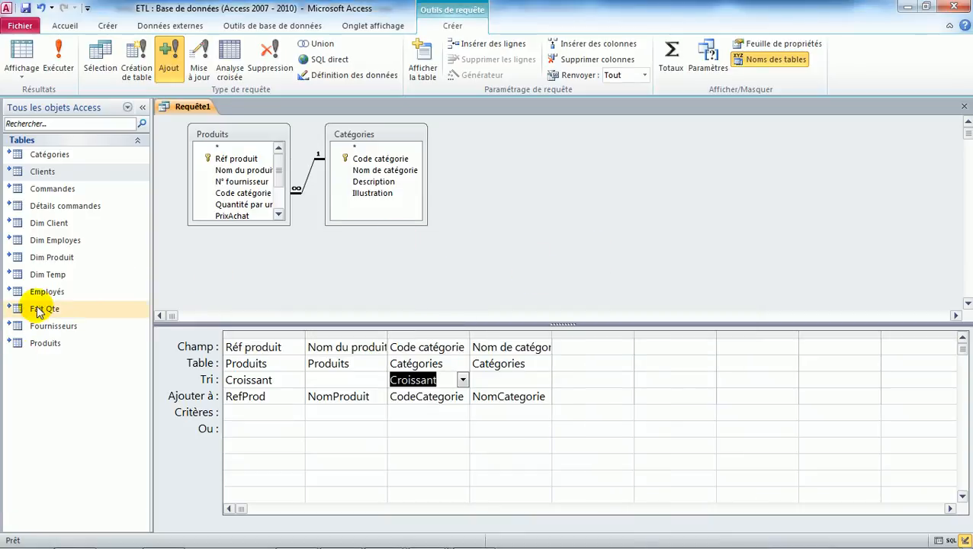
{"action": "double_click", "coordinate": [17, 260]}
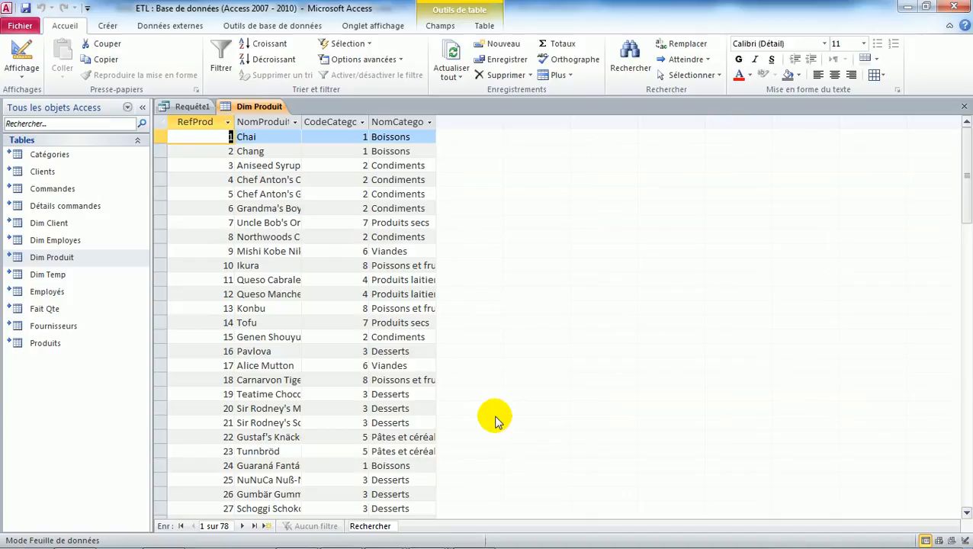
Switch to the AnalyseVentes database, check the records in its Dim Produit table, and return to the ETL database.
{"action": "left_click", "coordinate": [910, 7]}
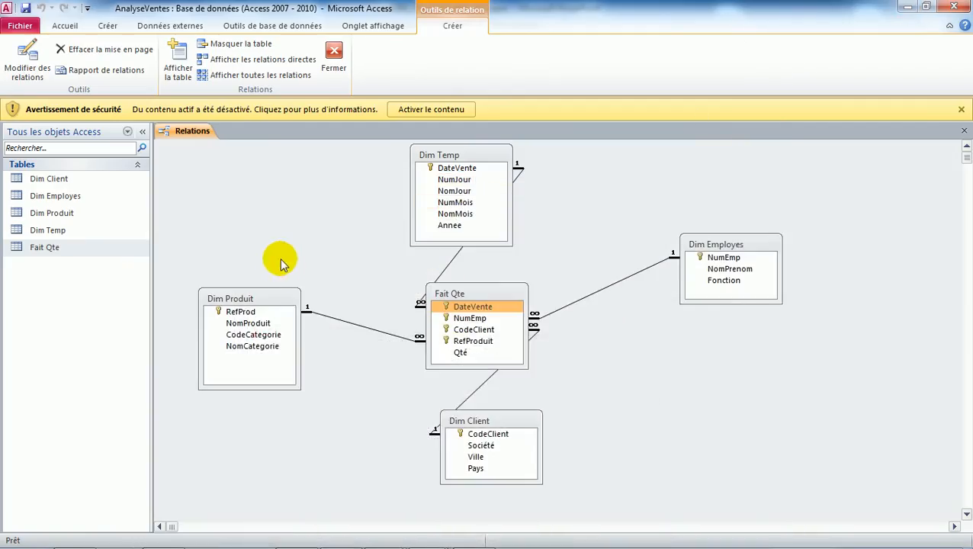
{"action": "double_click", "coordinate": [18, 218]}
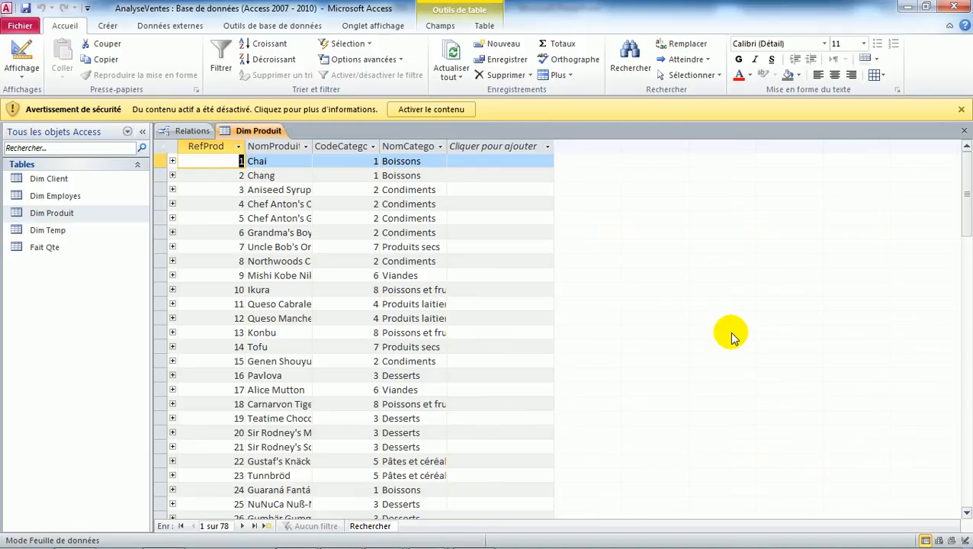
{"action": "left_click", "coordinate": [424, 162]}
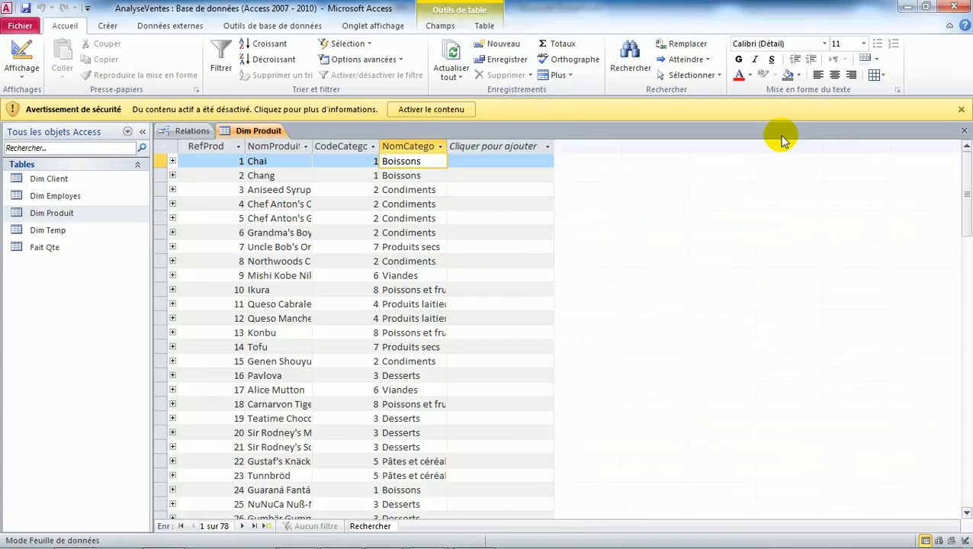
{"action": "key", "text": "alt+Tab"}
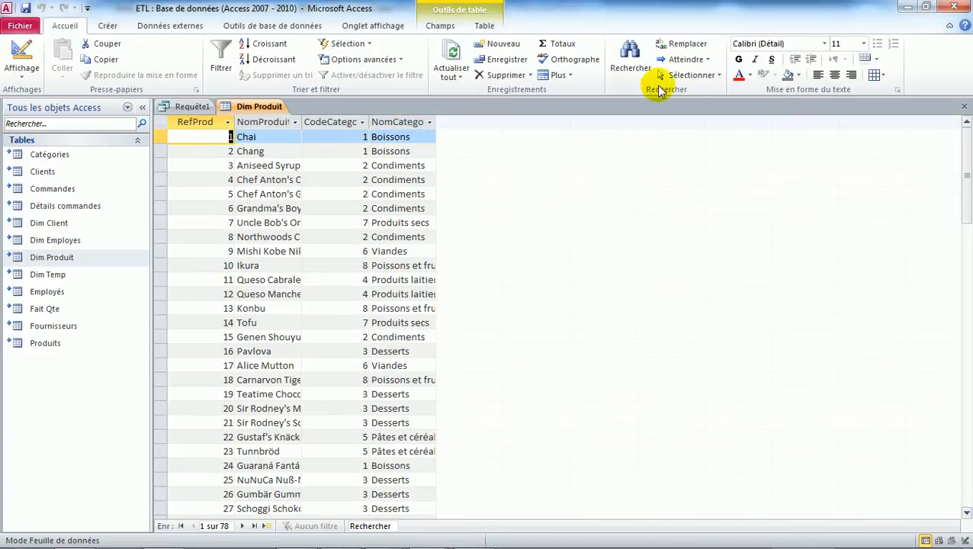
Save the append query as ETL_Dim_Produit, and close both the query and the Dim Produit table.
{"action": "left_click", "coordinate": [108, 27]}
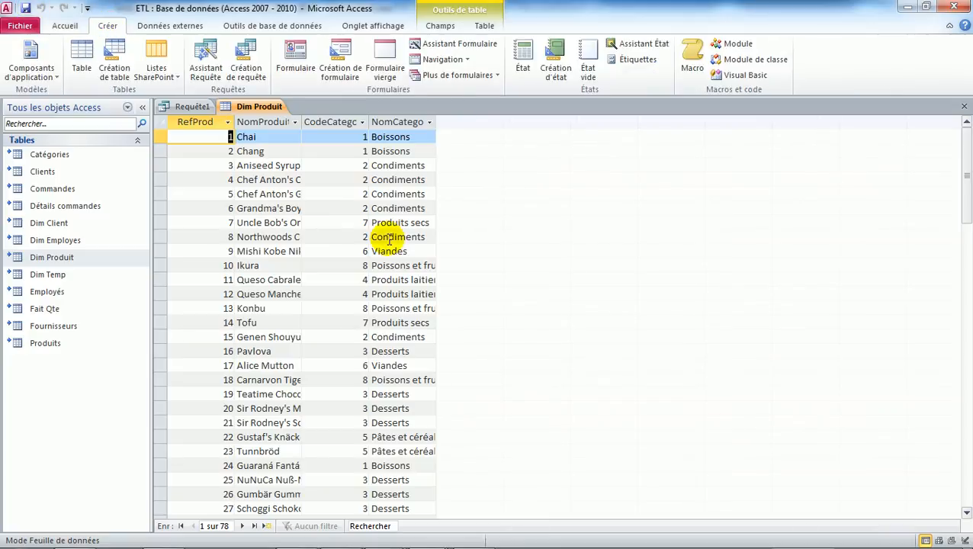
{"action": "left_click", "coordinate": [185, 108]}
{"action": "left_click", "coordinate": [26, 7]}
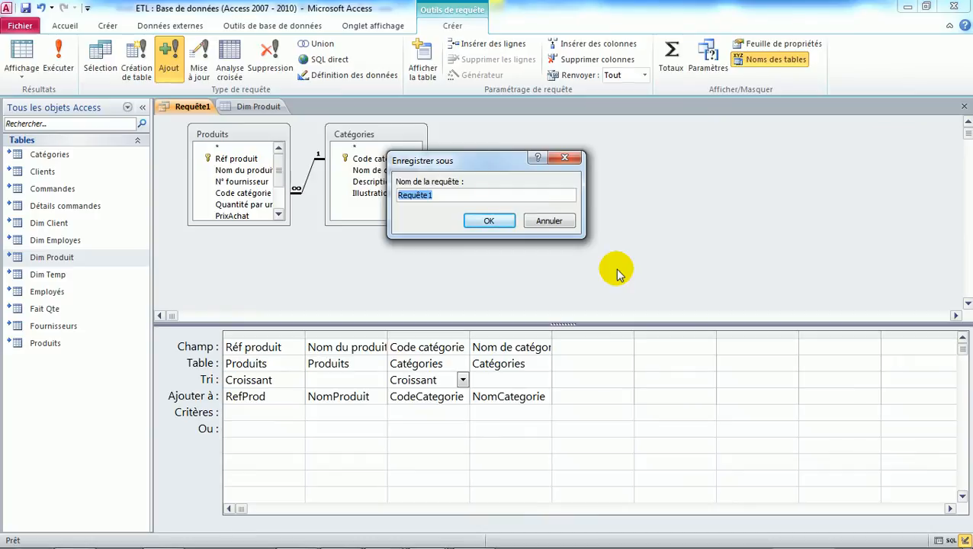
{"action": "type", "text": "ETL_Dim_Pr"}
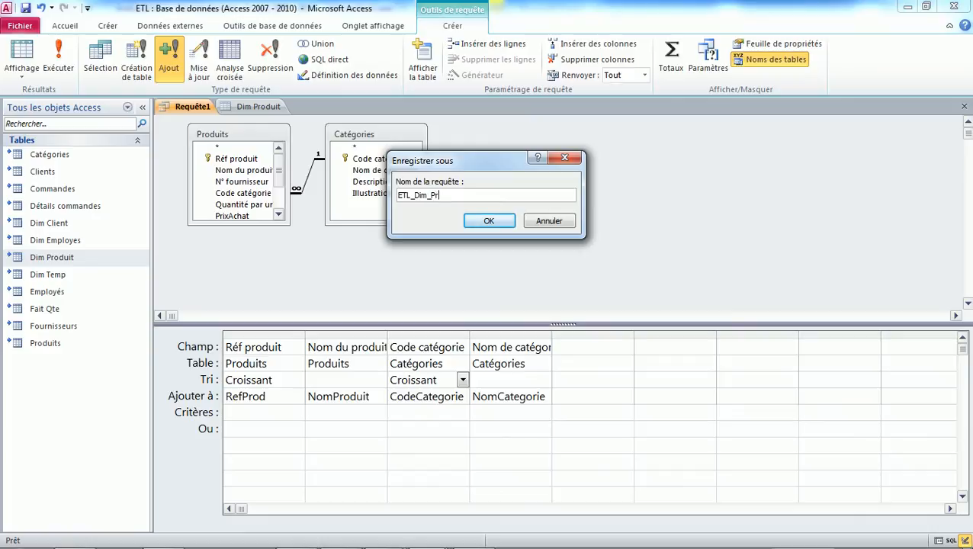
{"action": "type", "text": "t"}
{"action": "key", "text": "Return"}
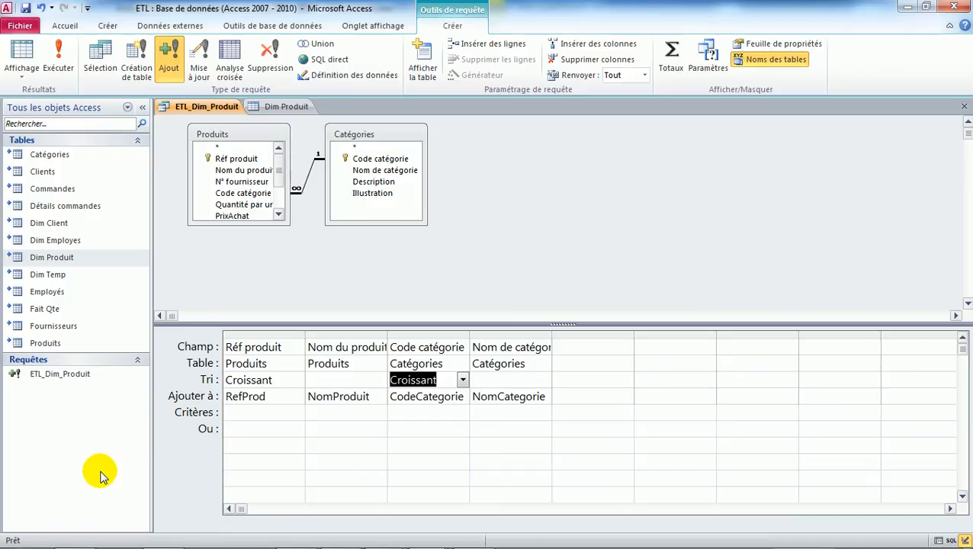
{"action": "left_click", "coordinate": [965, 109]}
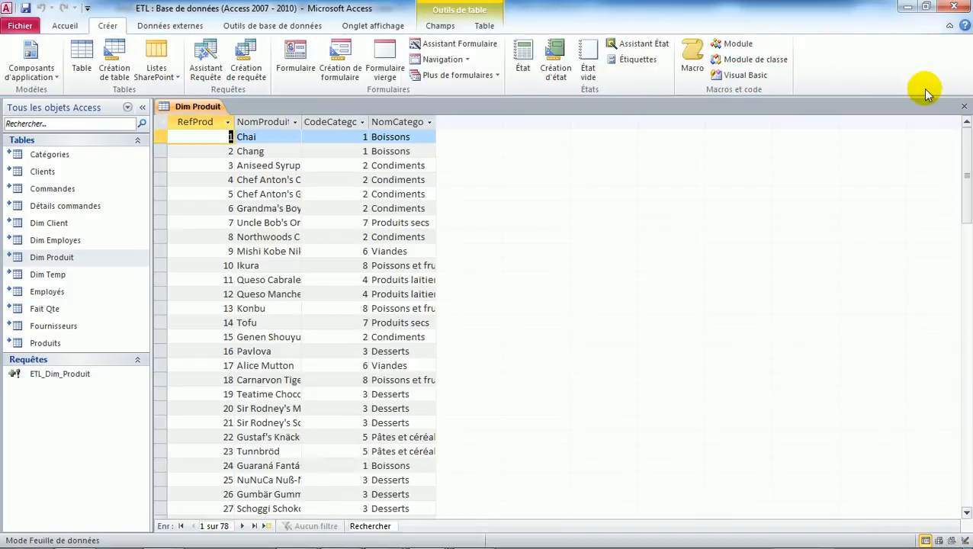
{"action": "left_click", "coordinate": [965, 109]}
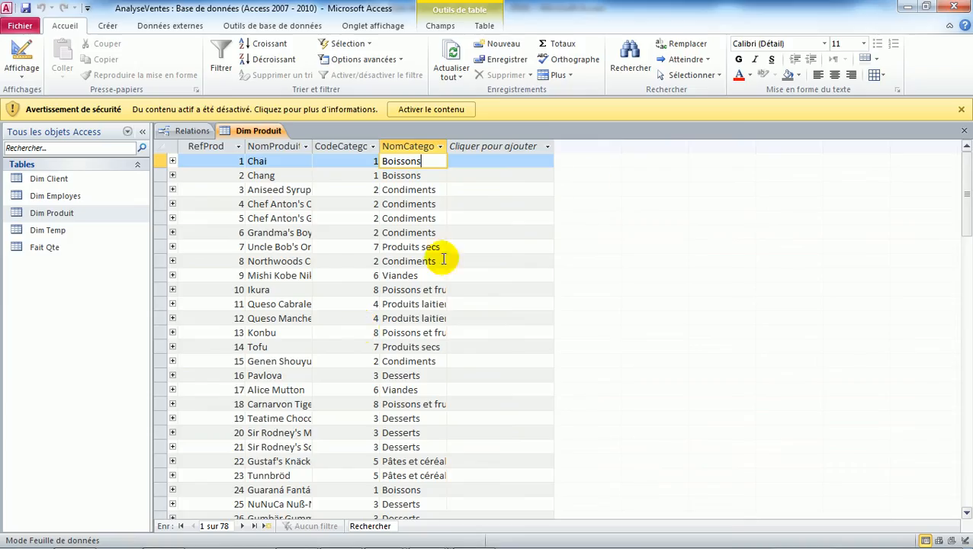
In AnalyseVentes, close Dim Produit and reposition the Dim Produit and Dim Temp tables in the relationships diagram, ending back in ETL.
{"action": "left_click", "coordinate": [965, 134]}
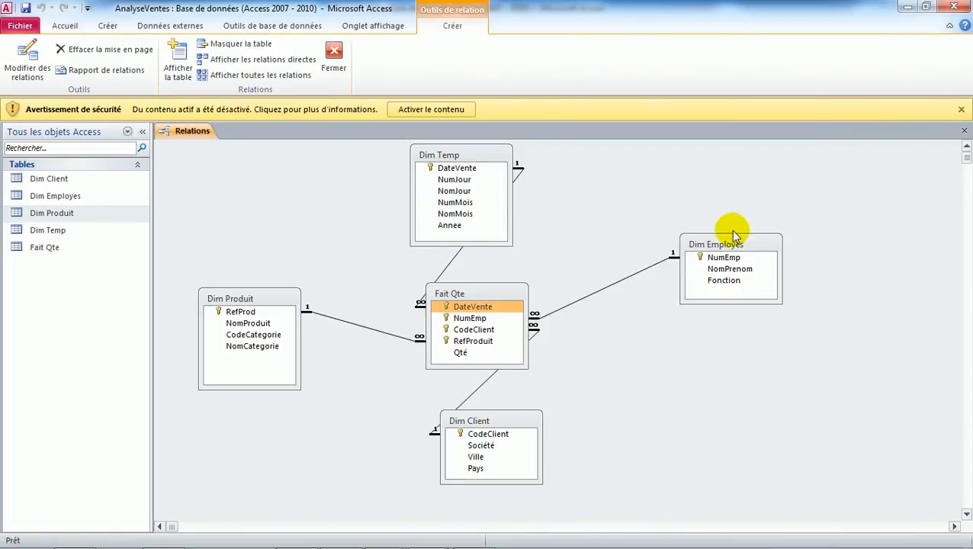
{"action": "left_click_drag", "start_coordinate": [279, 301], "coordinate": [274, 296]}
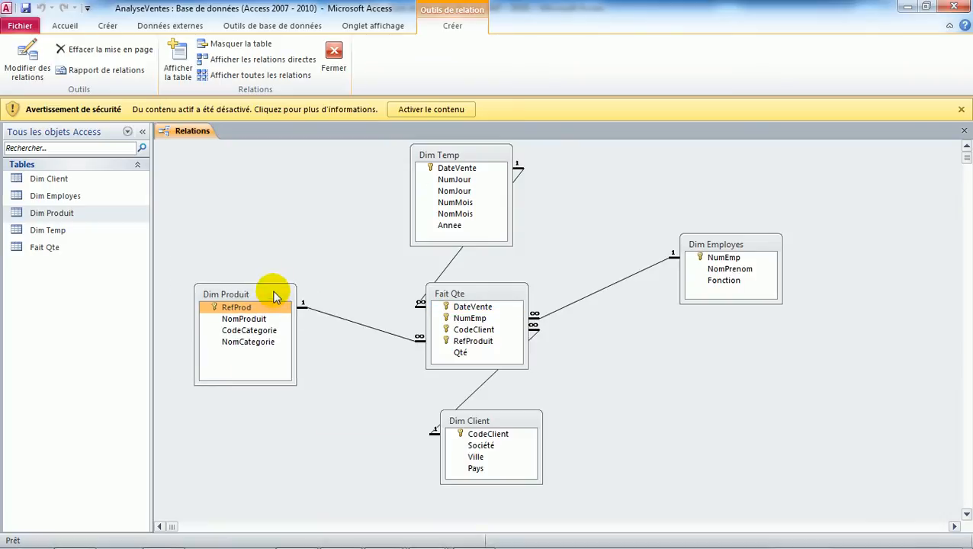
{"action": "left_click_drag", "start_coordinate": [476, 160], "coordinate": [343, 158]}
{"action": "left_click", "coordinate": [546, 220]}
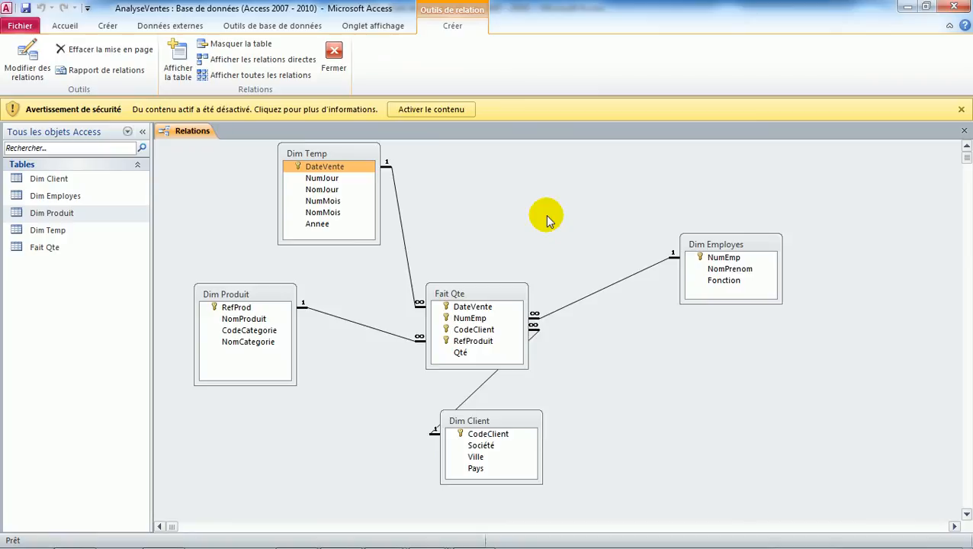
{"action": "key", "text": "alt+Tab"}
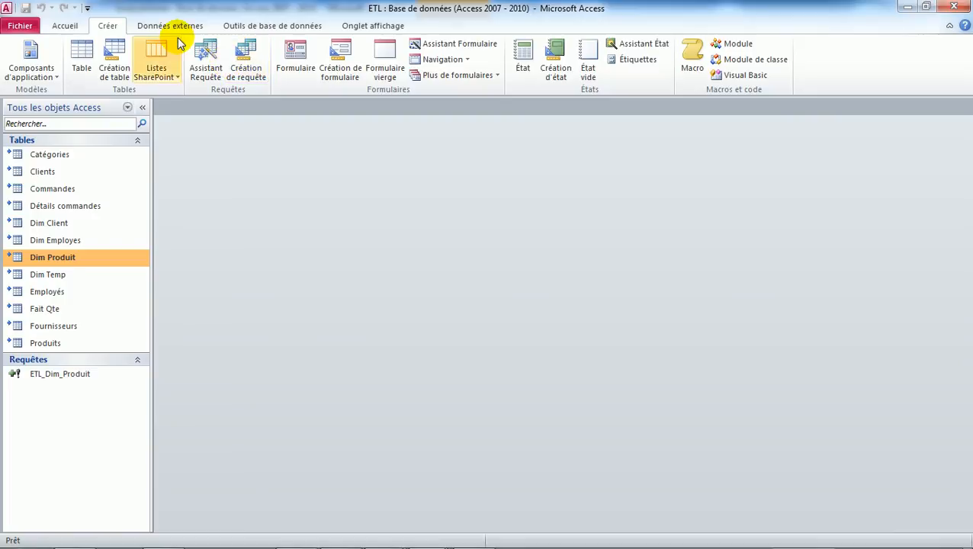
Create a query in design view based on the Commandes table and add its Date commande field.
{"action": "left_click", "coordinate": [252, 74]}
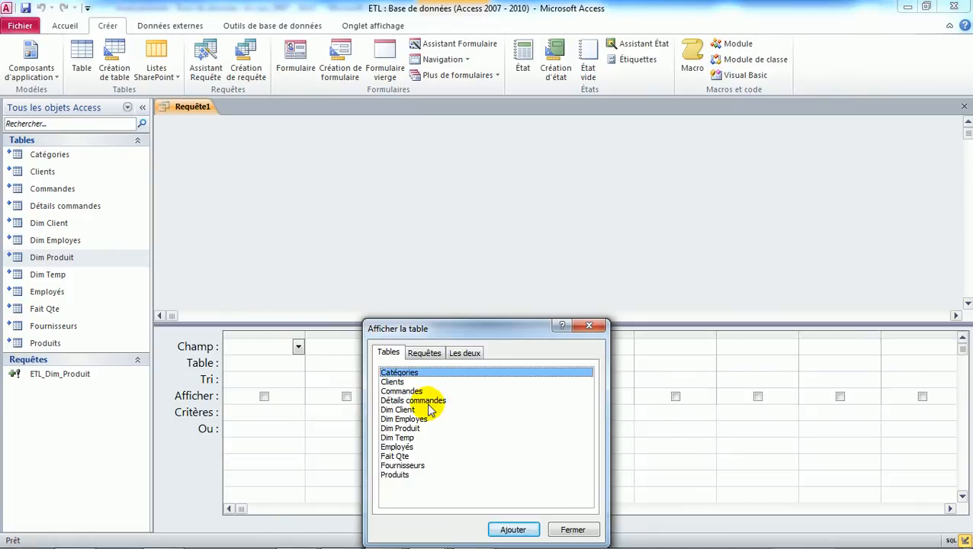
{"action": "double_click", "coordinate": [397, 391]}
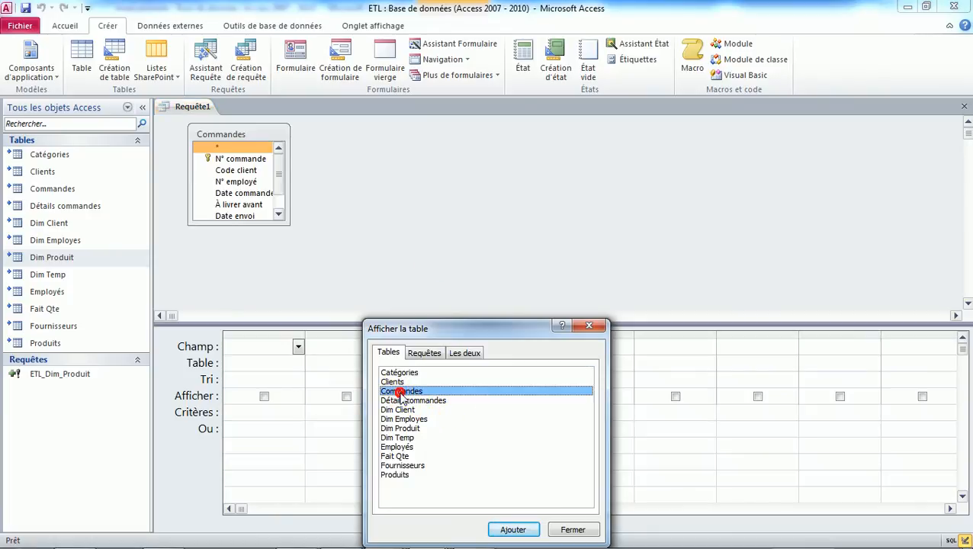
{"action": "left_click", "coordinate": [589, 327]}
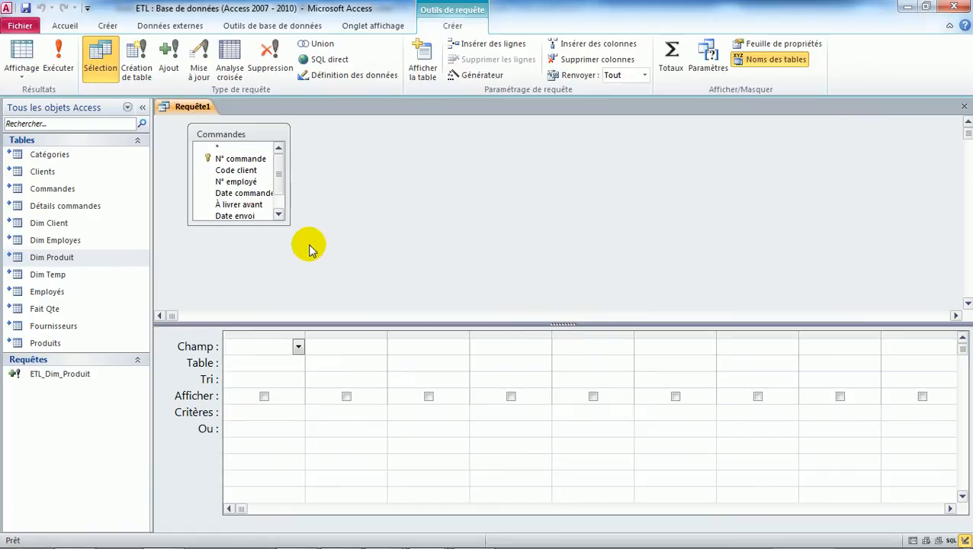
{"action": "left_click", "coordinate": [252, 196]}
{"action": "double_click", "coordinate": [252, 195]}
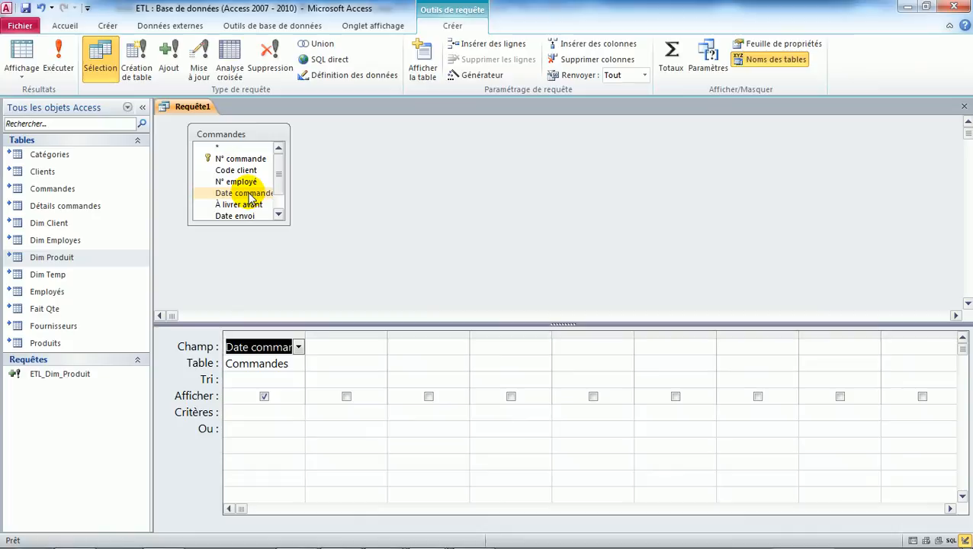
Try a calculated column Jours: jours([Date commande]) in the second column and display the query's results.
{"action": "left_click", "coordinate": [339, 356]}
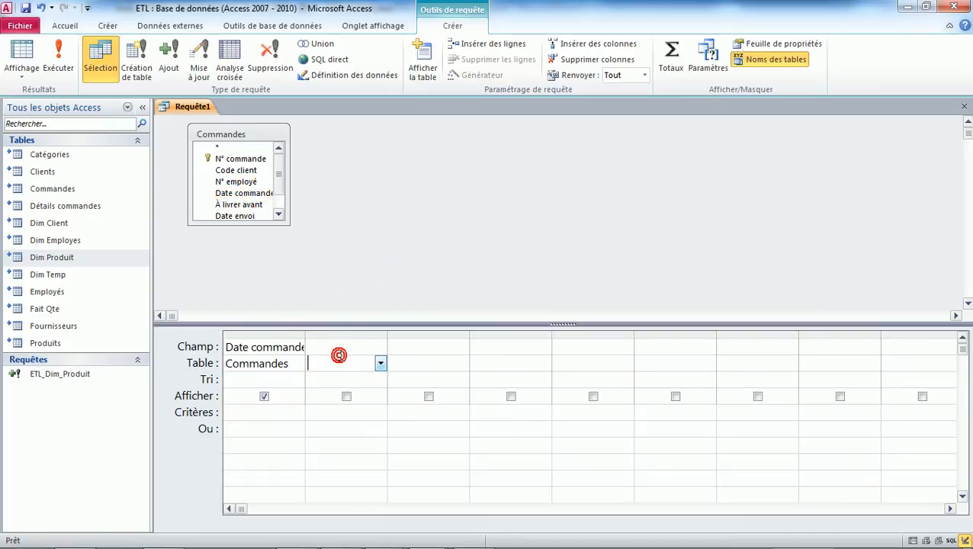
{"action": "left_click", "coordinate": [335, 346]}
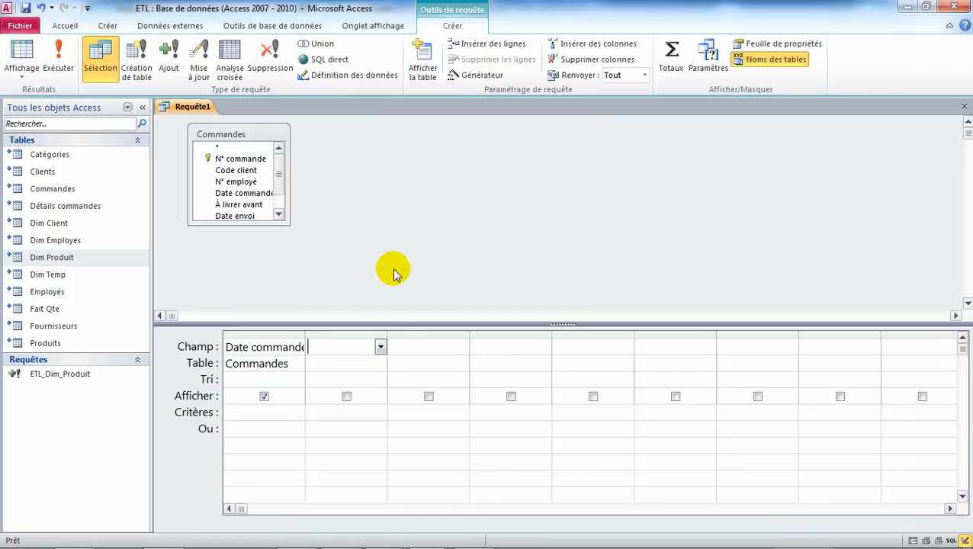
{"action": "type", "text": "Jour"}
{"action": "type", "text": "s:jours"}
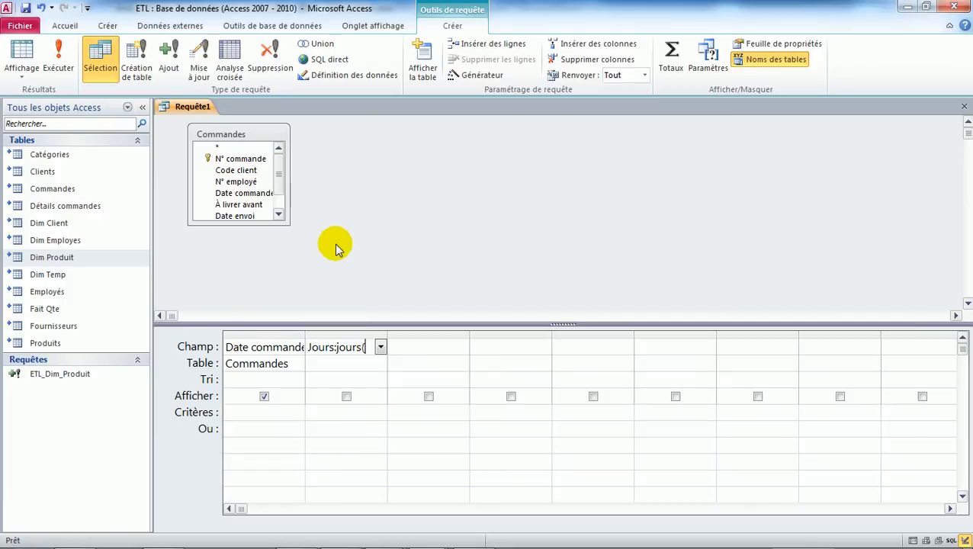
{"action": "type", "text": "([]"}
{"action": "type", "text": "Date comman"}
{"action": "type", "text": "de"}
{"action": "type", "text": ")"}
{"action": "left_click", "coordinate": [435, 347]}
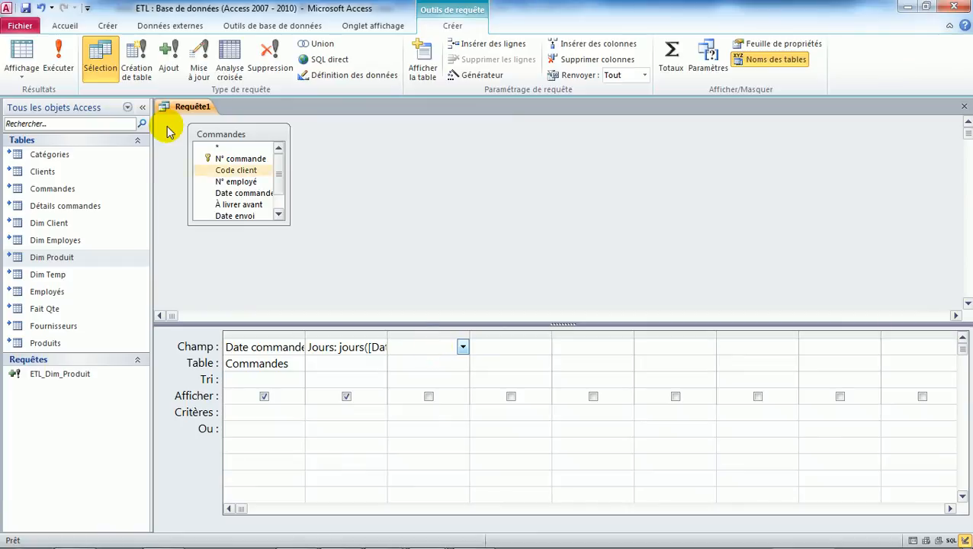
{"action": "left_click", "coordinate": [21, 52]}
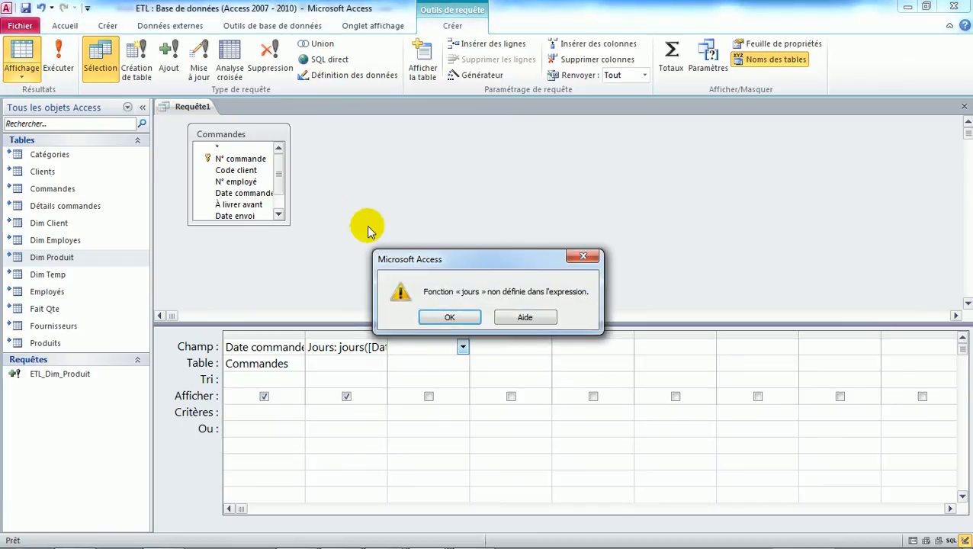
{"action": "left_click", "coordinate": [450, 318]}
Widen the second column and clear its Jours expression.
{"action": "left_click_drag", "start_coordinate": [384, 331], "coordinate": [623, 331]}
{"action": "left_click", "coordinate": [478, 345]}
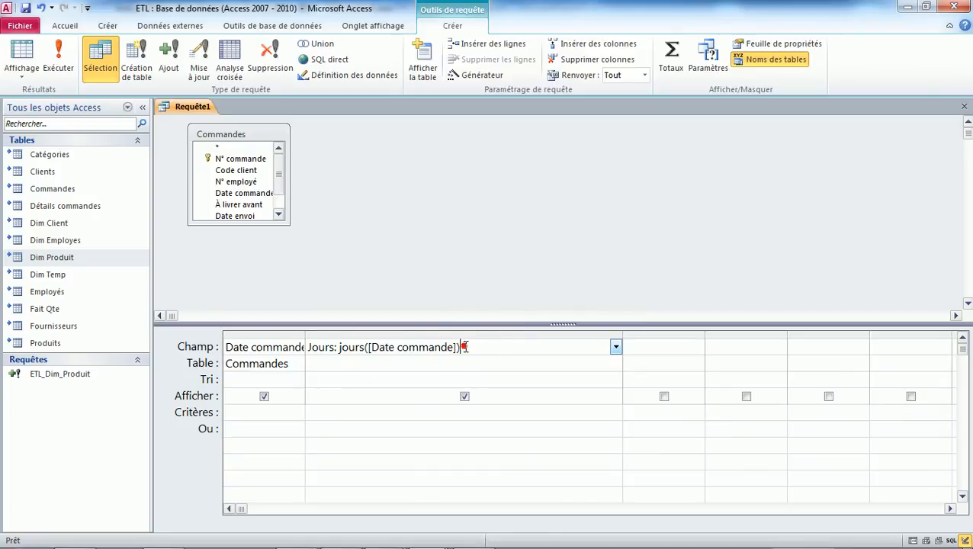
{"action": "left_click_drag", "start_coordinate": [464, 348], "coordinate": [303, 349]}
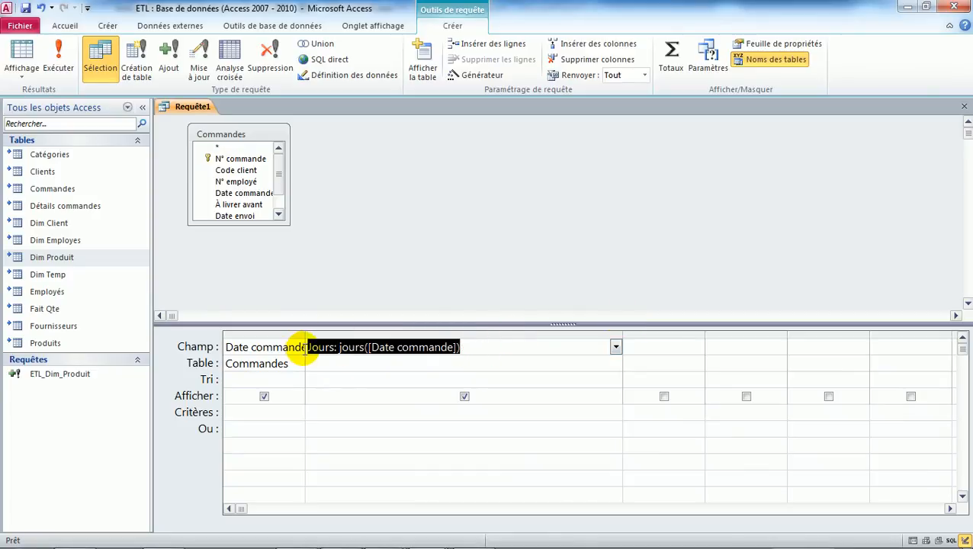
{"action": "key", "text": "Delete"}
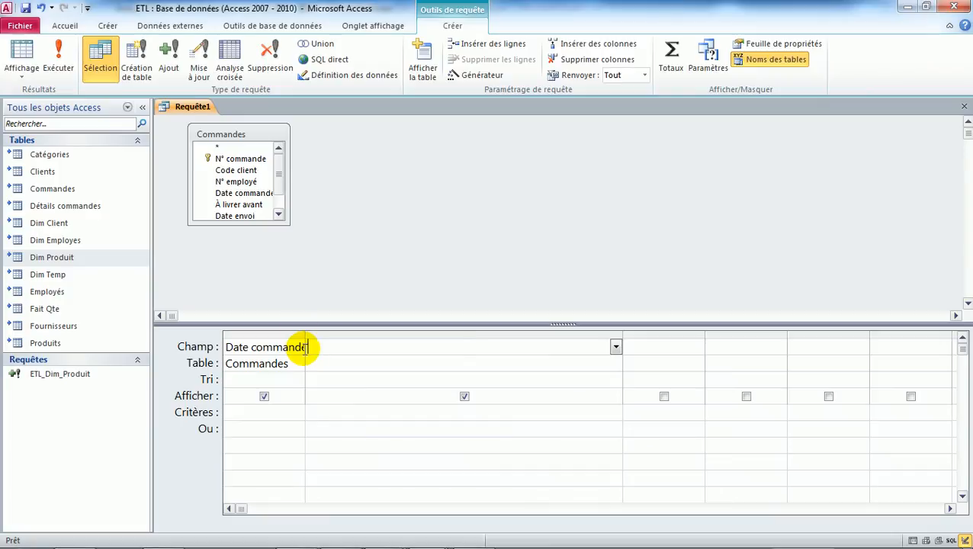
Add Date commande again as the second column and try wrapping it in a Jours() function.
{"action": "double_click", "coordinate": [250, 193]}
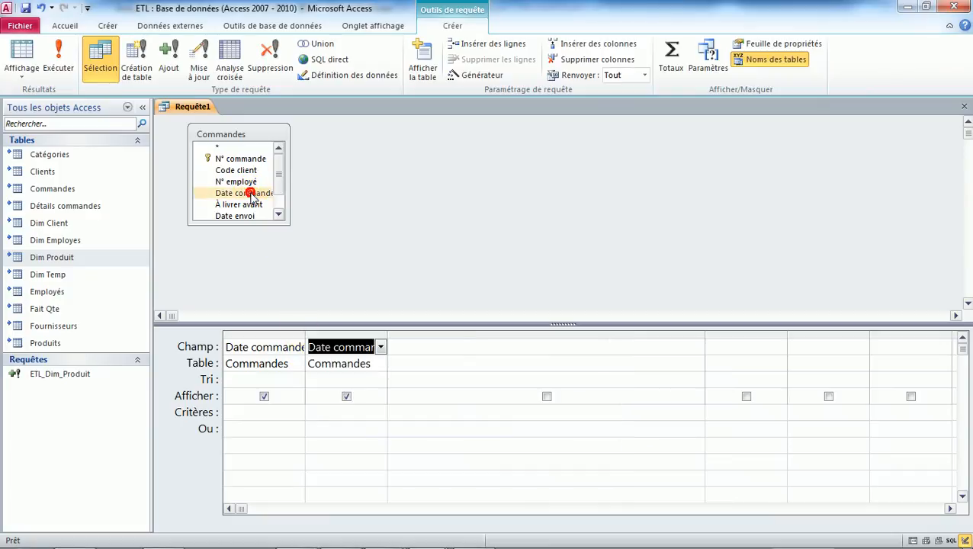
{"action": "left_click", "coordinate": [312, 347]}
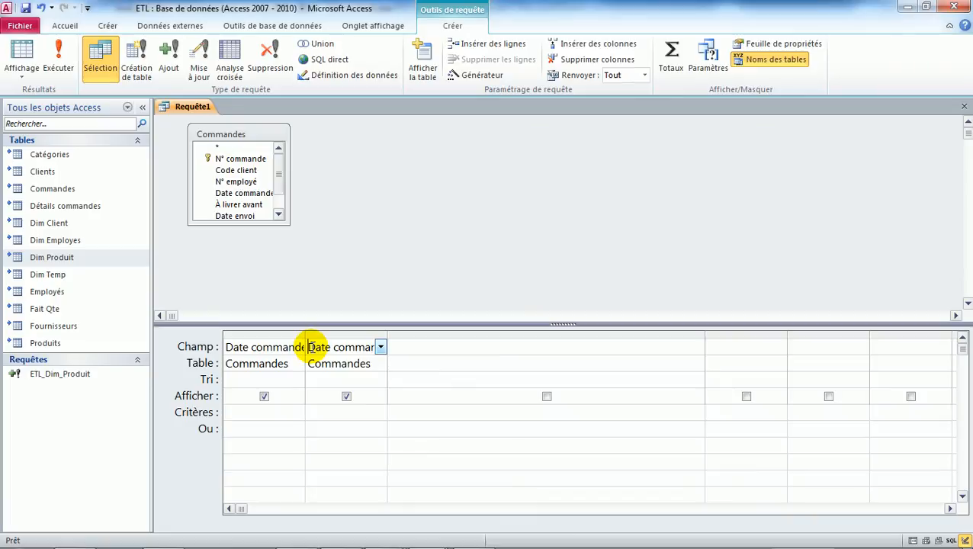
{"action": "type", "text": "Jours("}
{"action": "key", "text": "End"}
{"action": "left_click", "coordinate": [323, 383]}
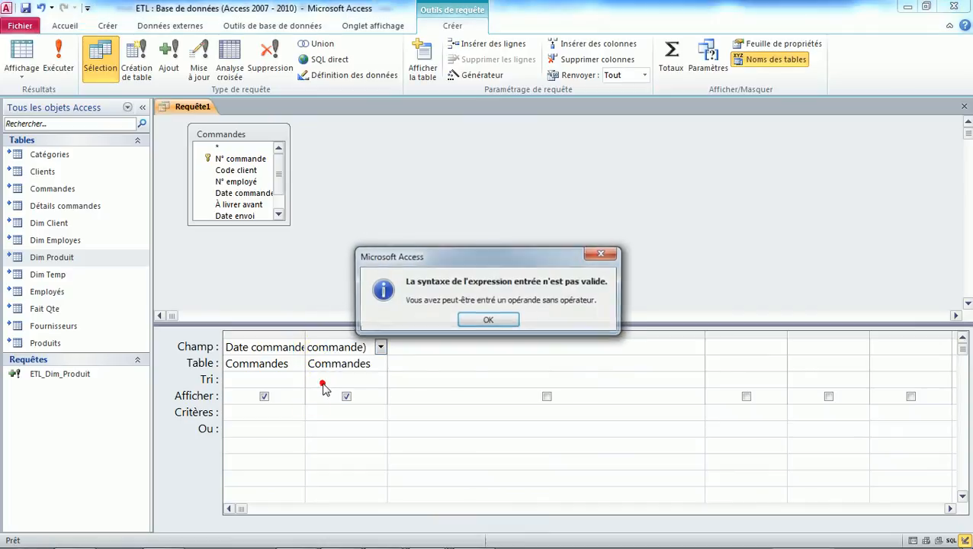
{"action": "left_click", "coordinate": [494, 319]}
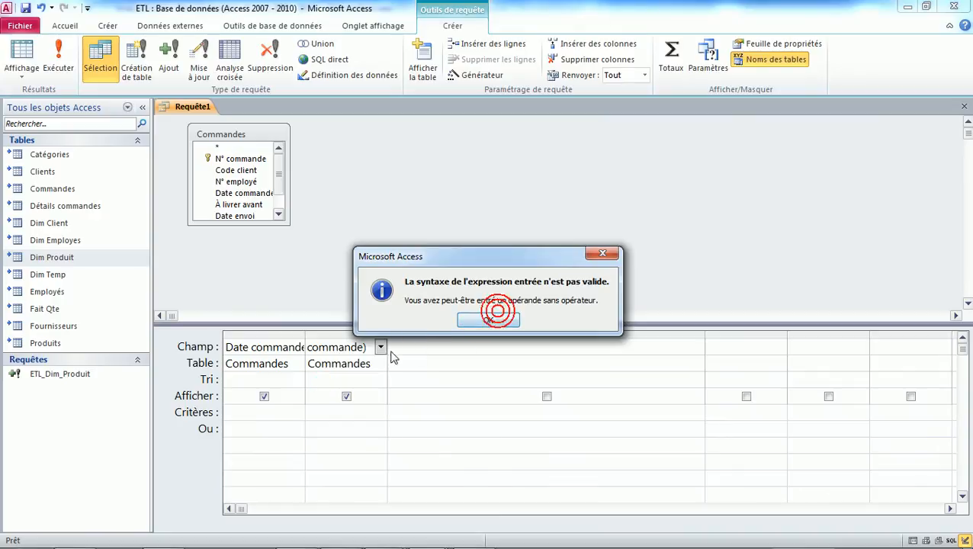
{"action": "left_click", "coordinate": [496, 317]}
Enclose Date commande in square brackets inside the Jours() expression and try displaying the query's results.
{"action": "left_click", "coordinate": [334, 345]}
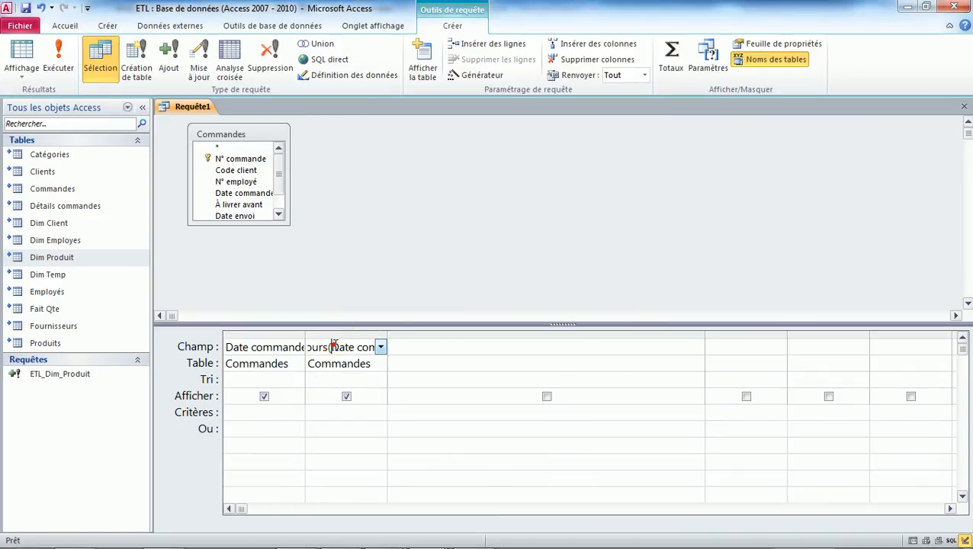
{"action": "type", "text": "["}
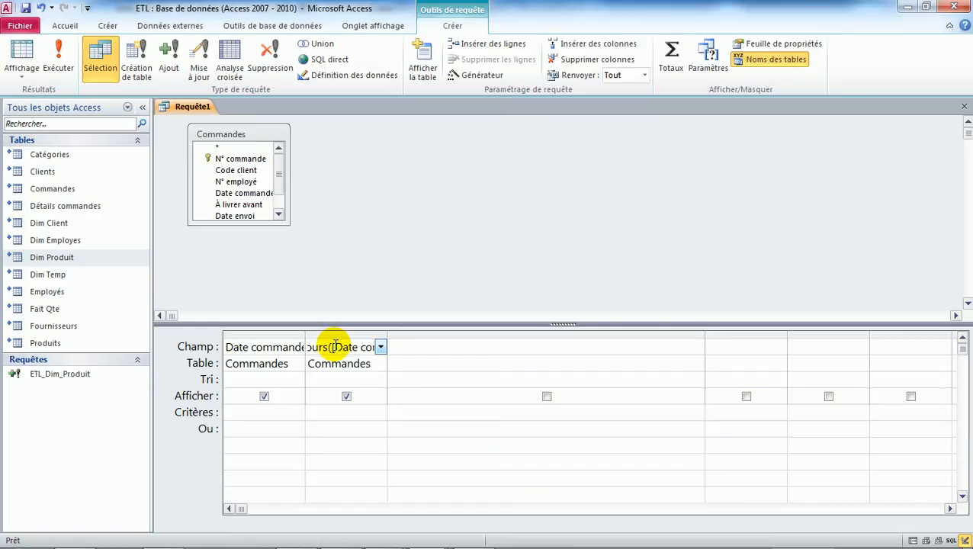
{"action": "key", "text": "End"}
{"action": "type", "text": "]"}
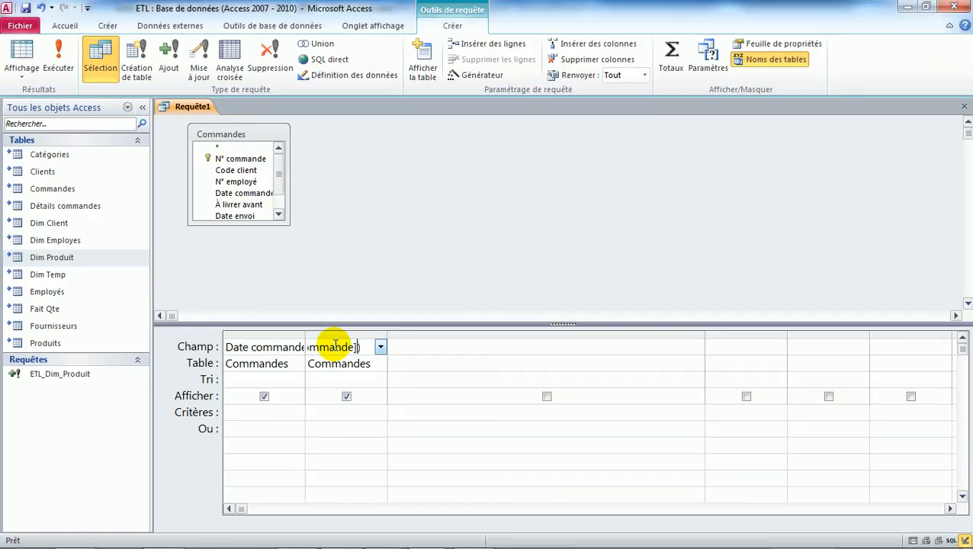
{"action": "left_click", "coordinate": [256, 363]}
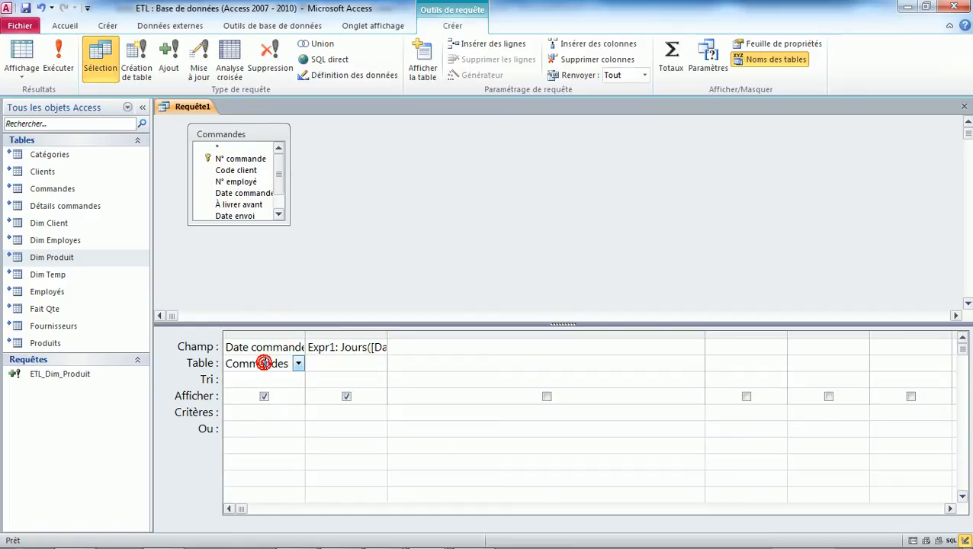
{"action": "left_click", "coordinate": [29, 47]}
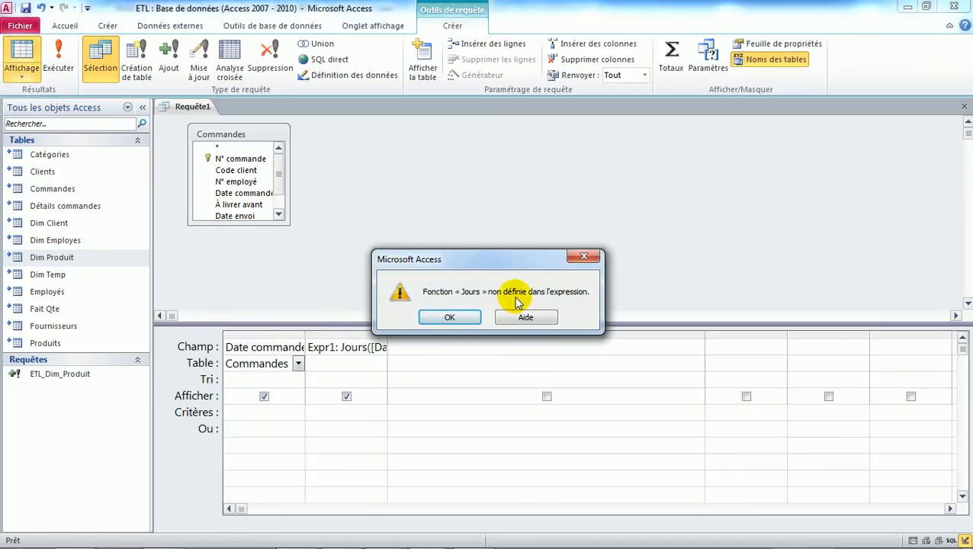
{"action": "left_click", "coordinate": [450, 316]}
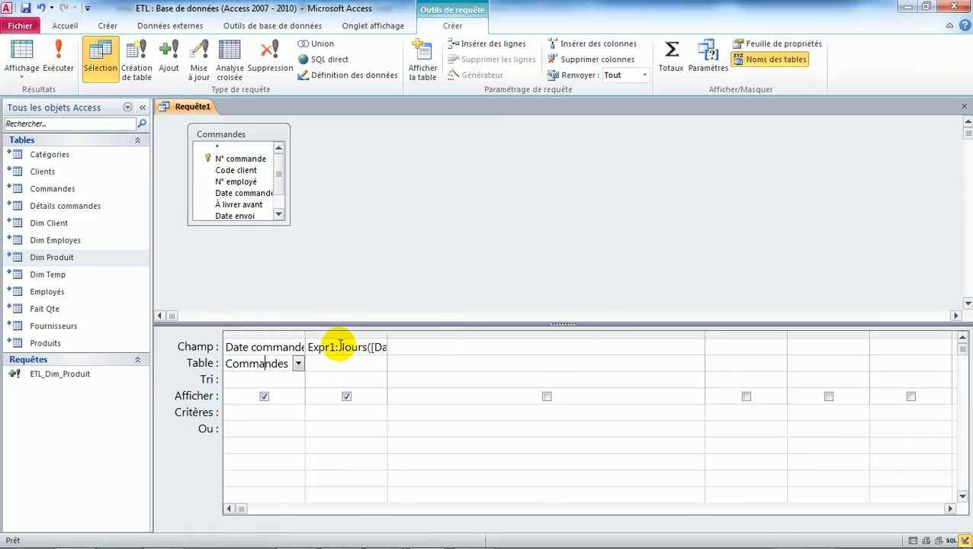
Change the expression's function to Jour, run the query to check the day values, and fit the column width back in design view.
{"action": "double_click", "coordinate": [352, 347]}
{"action": "type", "text": "Day"}
{"action": "left_click", "coordinate": [55, 51]}
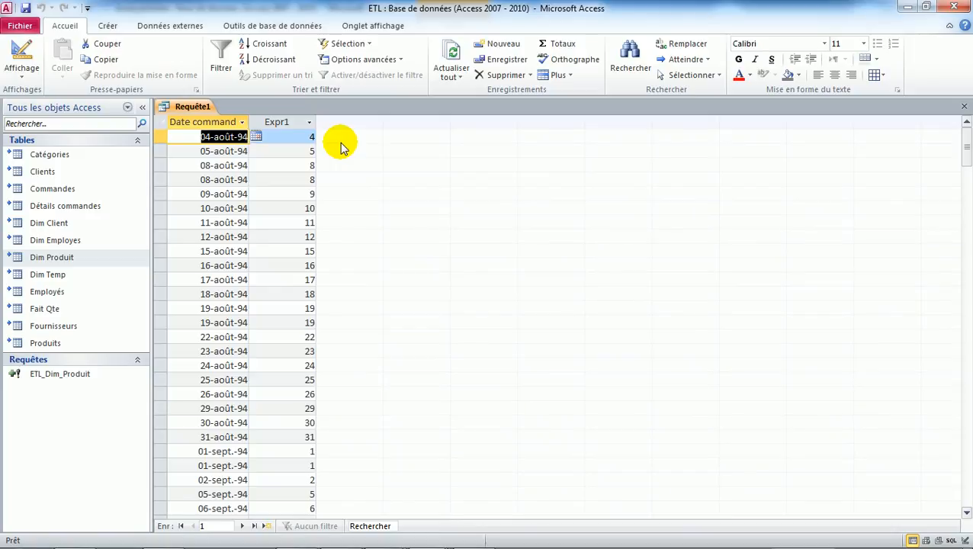
{"action": "left_click", "coordinate": [21, 55]}
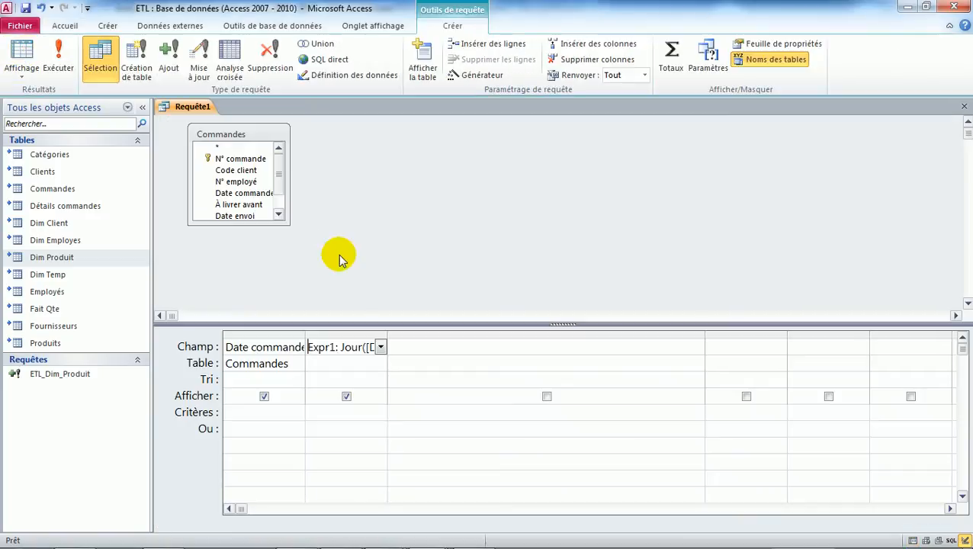
{"action": "double_click", "coordinate": [386, 332]}
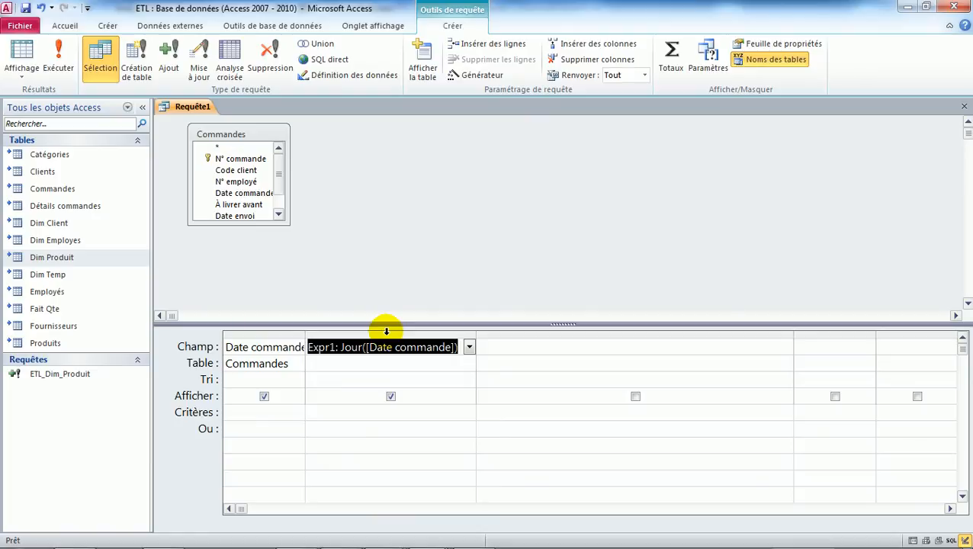
Add Date commande as a third column in the query grid and widen that column.
{"action": "left_click", "coordinate": [502, 344]}
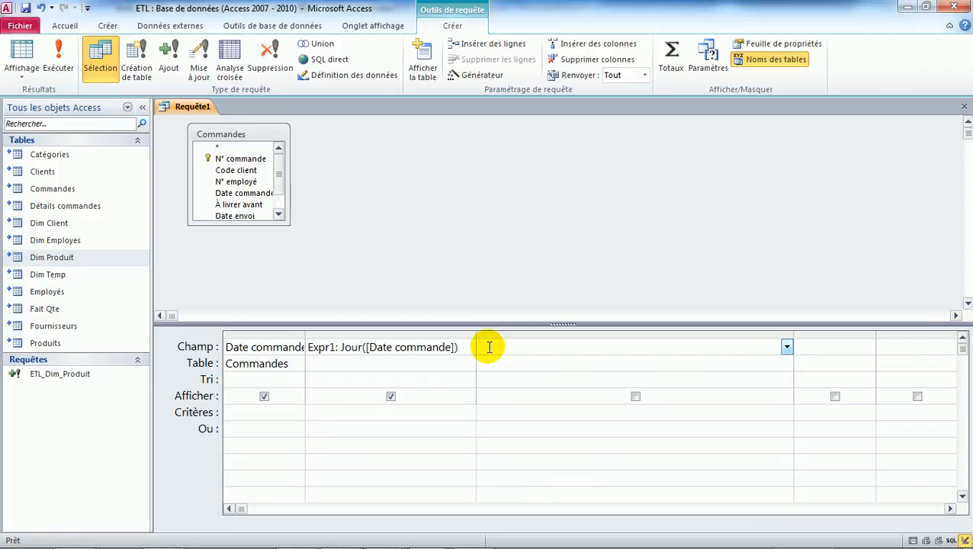
{"action": "double_click", "coordinate": [243, 195]}
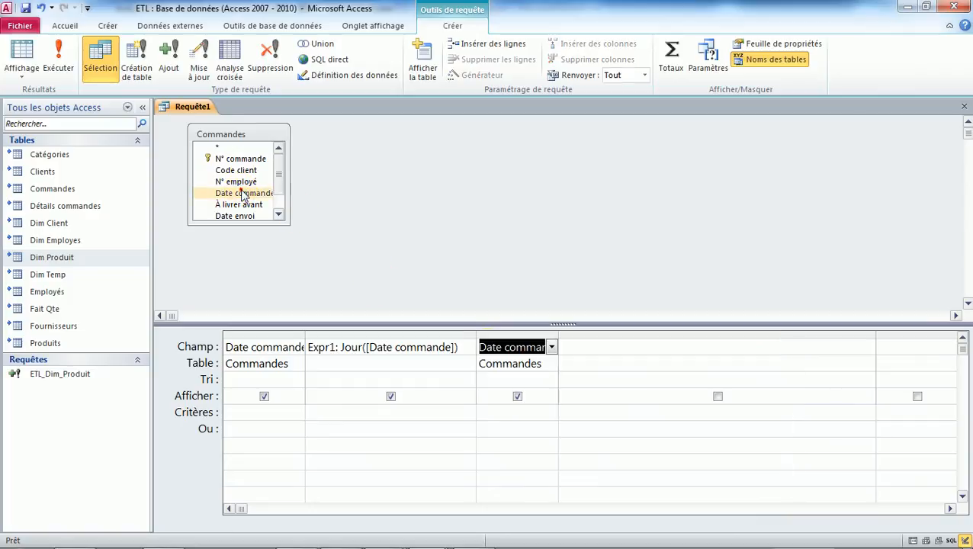
{"action": "double_click", "coordinate": [558, 334]}
{"action": "left_click", "coordinate": [496, 349]}
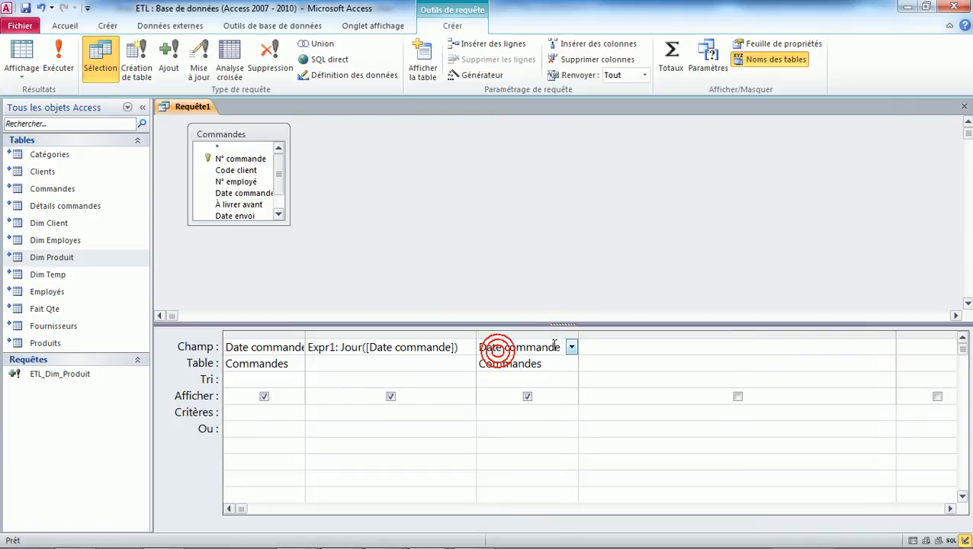
{"action": "left_click_drag", "start_coordinate": [578, 333], "coordinate": [709, 324]}
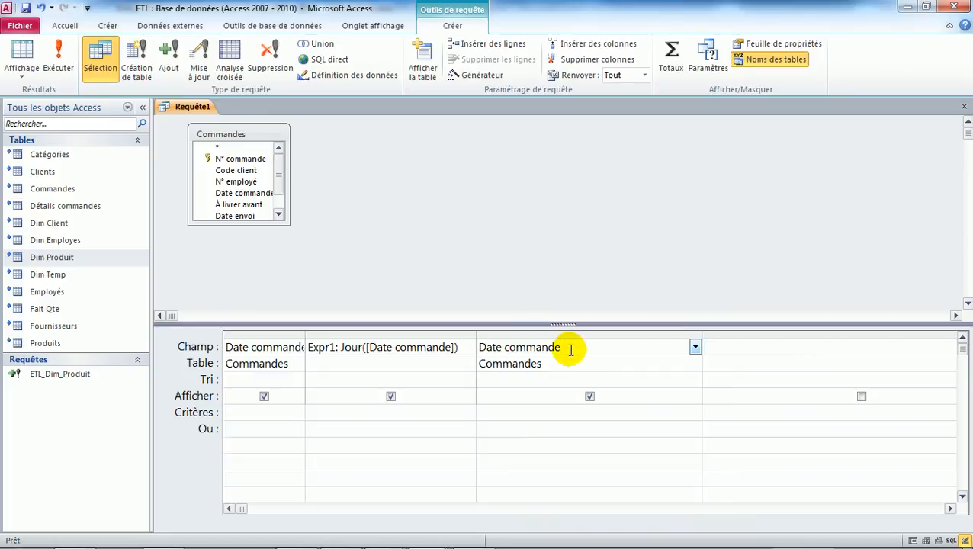
Open the expression builder on the third column's Date commande field and list the built-in Date/heure functions.
{"action": "right_click", "coordinate": [660, 349]}
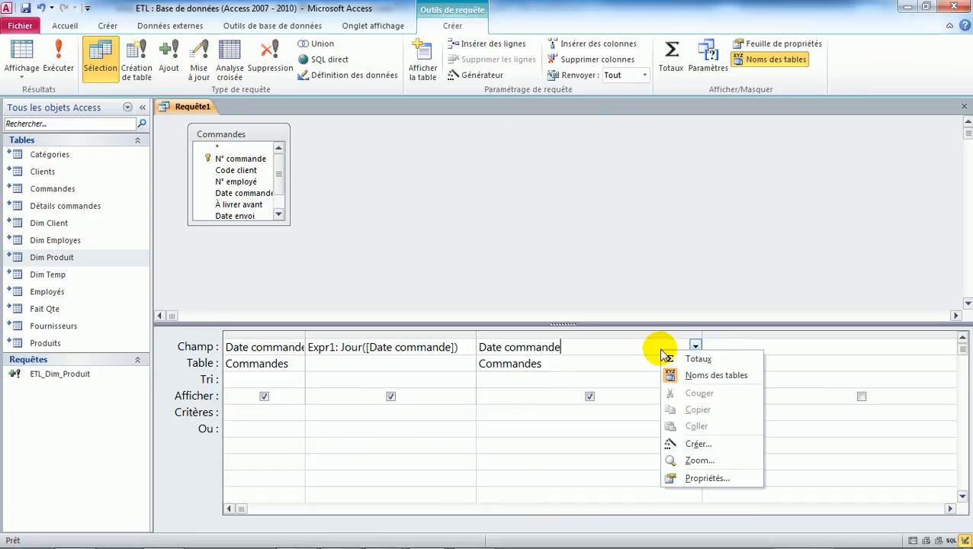
{"action": "left_click", "coordinate": [698, 444]}
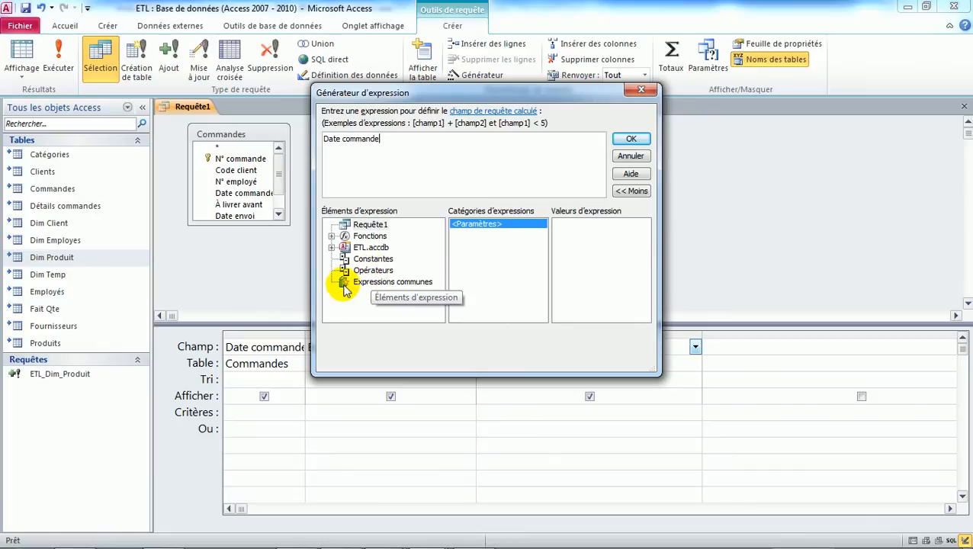
{"action": "left_click", "coordinate": [368, 236]}
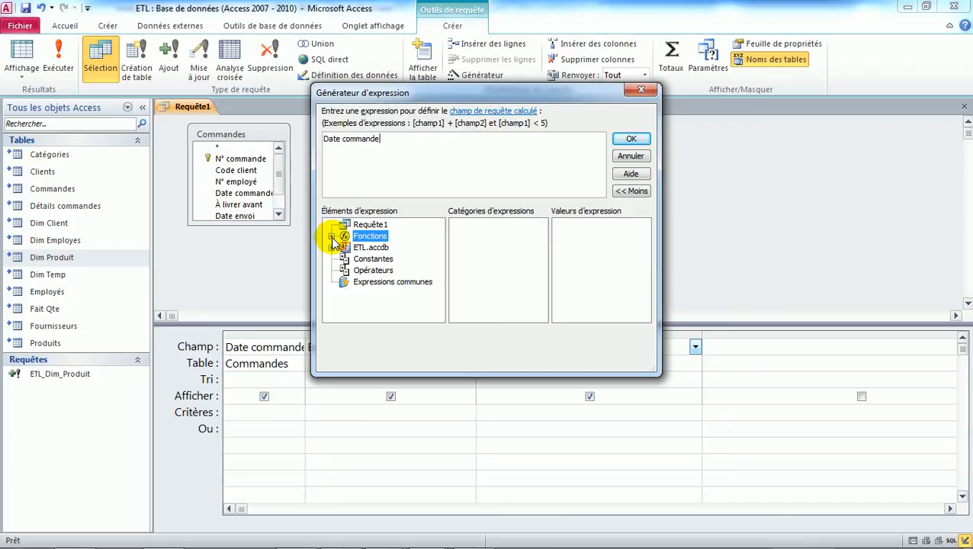
{"action": "left_click", "coordinate": [331, 237]}
{"action": "left_click", "coordinate": [397, 250]}
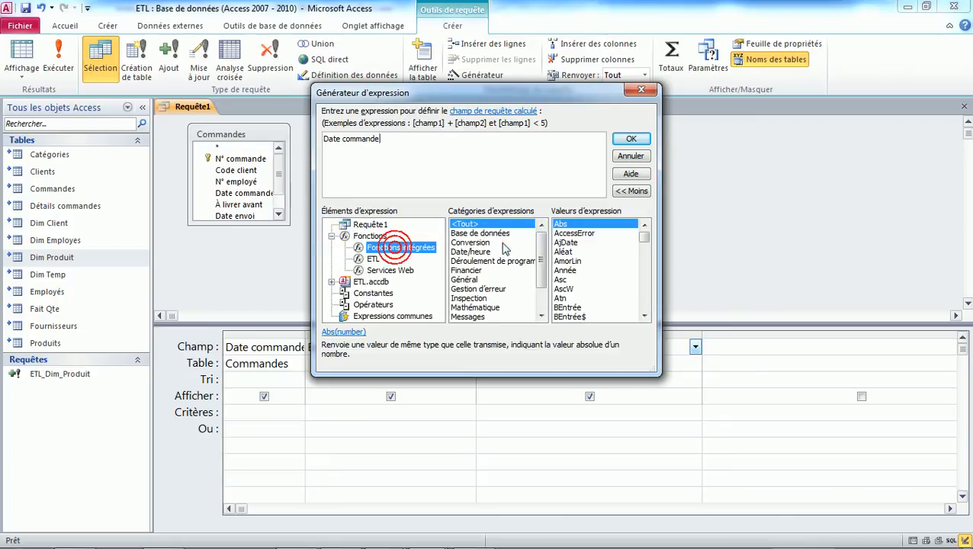
{"action": "left_click", "coordinate": [467, 252]}
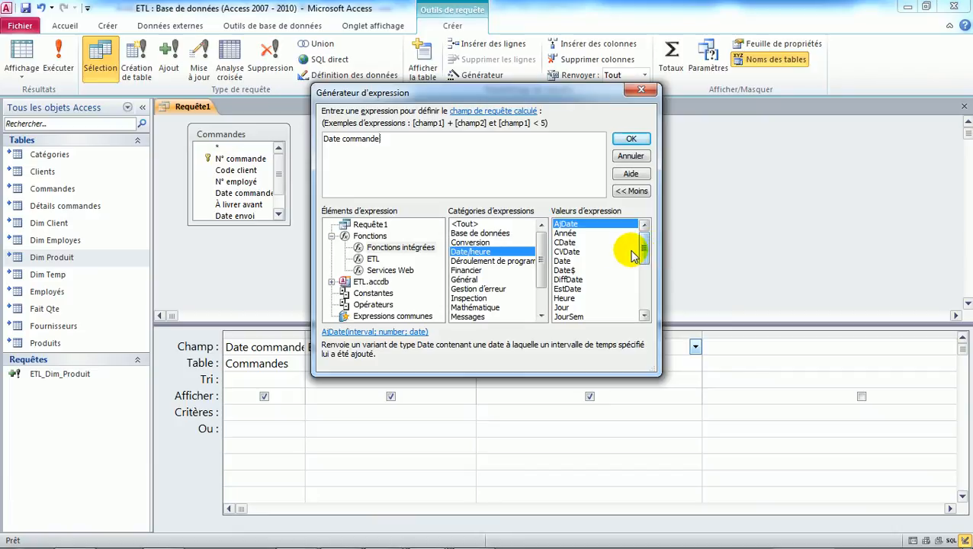
Review the descriptions of the Date/heure functions, from CDate through Jour, Mois, MonthName and PartDate to WeekdayName.
{"action": "left_click", "coordinate": [572, 243]}
{"action": "key", "text": "Down"}
{"action": "key", "text": "Down"}
{"action": "key", "text": "Down"}
{"action": "key", "text": "Down"}
{"action": "key", "text": "Down"}
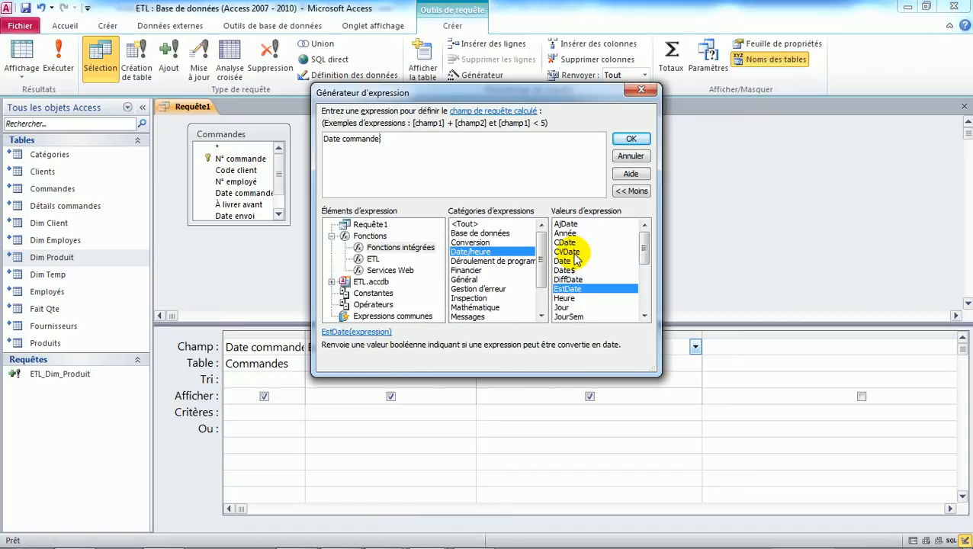
{"action": "key", "text": "Down"}
{"action": "key", "text": "Down"}
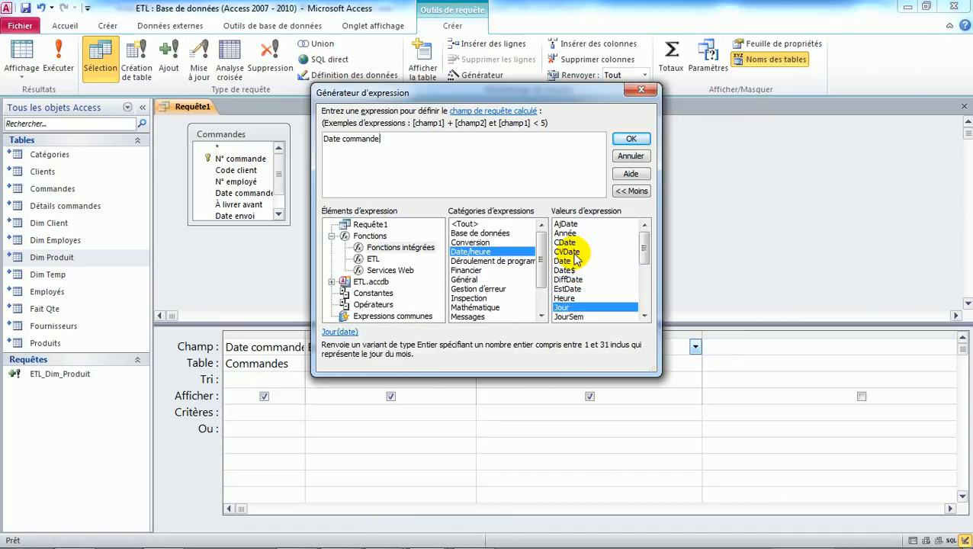
{"action": "key", "text": "Down"}
{"action": "key", "text": "Down"}
{"action": "key", "text": "Down"}
{"action": "key", "text": "Down"}
{"action": "key", "text": "Down"}
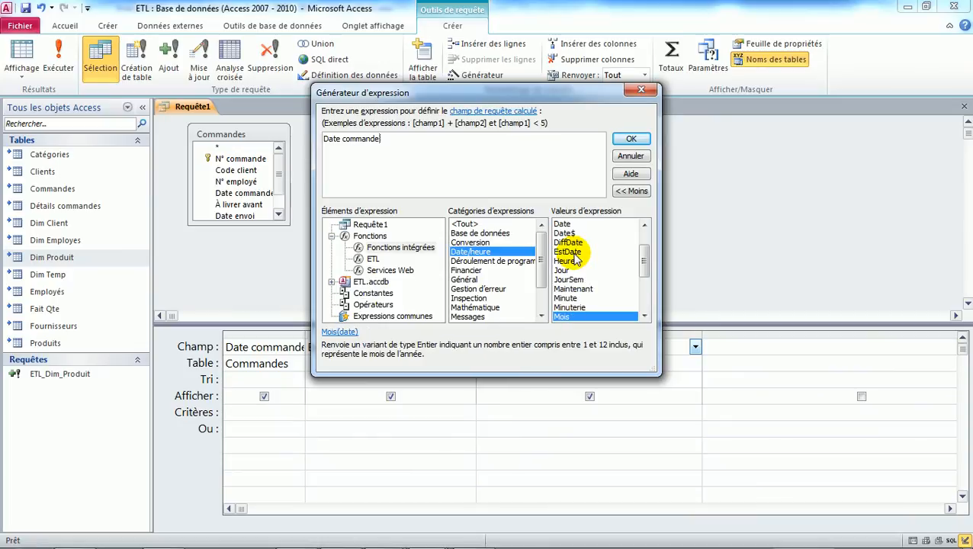
{"action": "key", "text": "Down"}
{"action": "key", "text": "Up"}
{"action": "key", "text": "Down"}
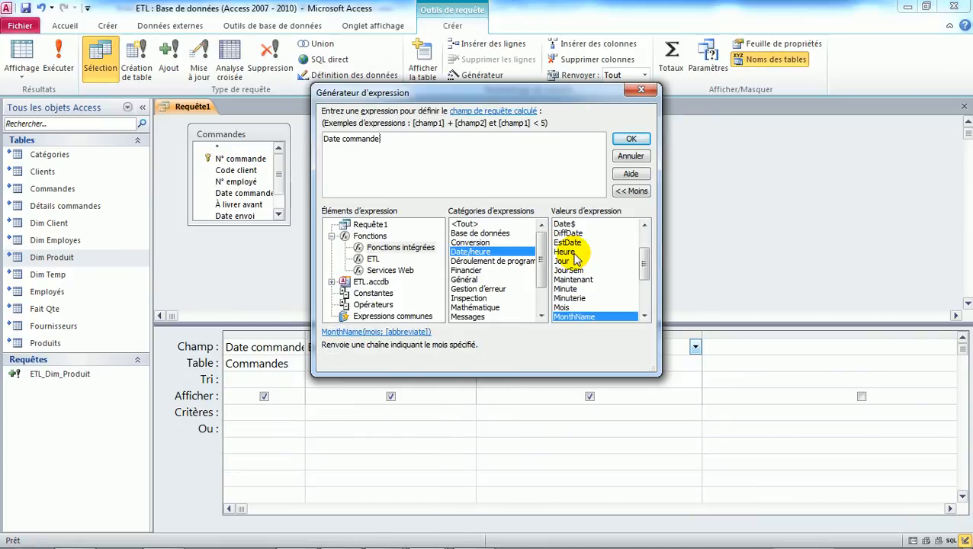
{"action": "key", "text": "Down"}
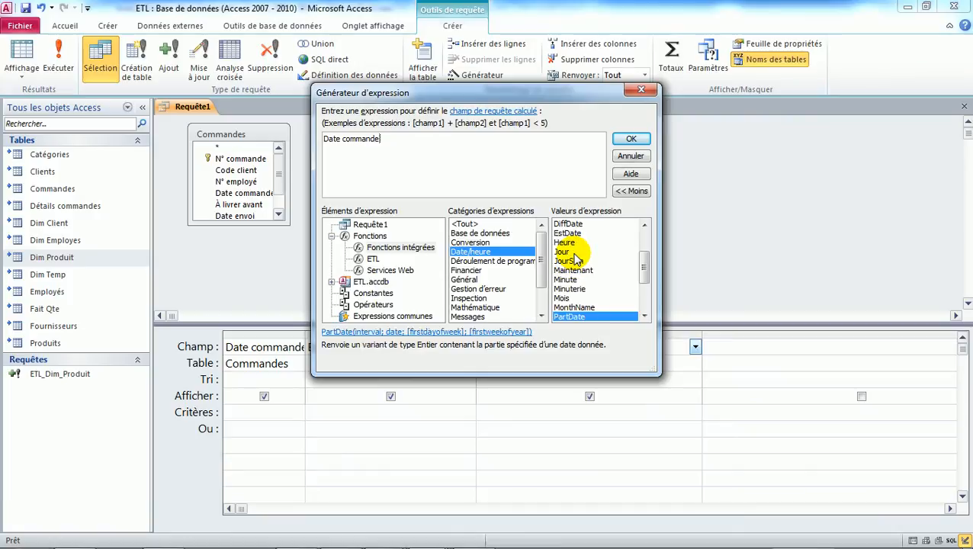
{"action": "key", "text": "Down"}
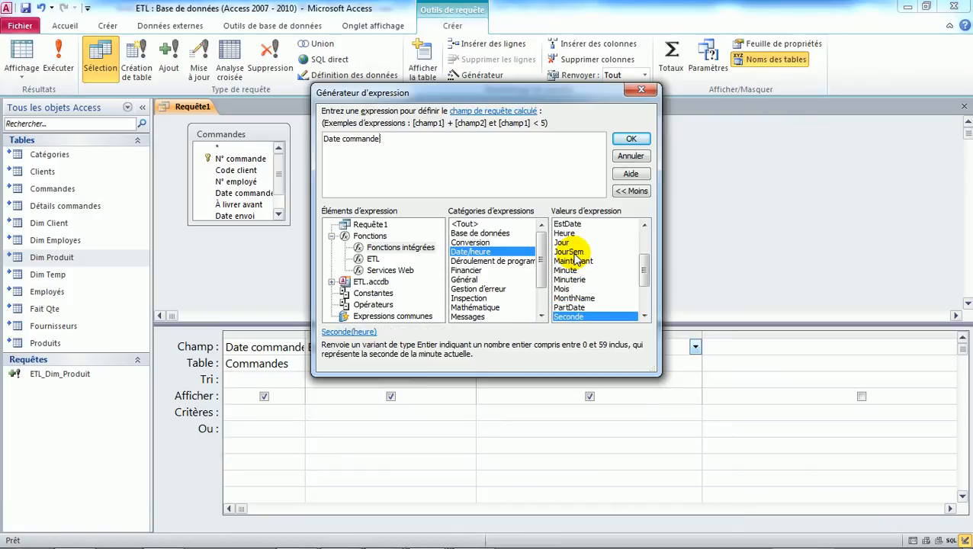
{"action": "key", "text": "Up"}
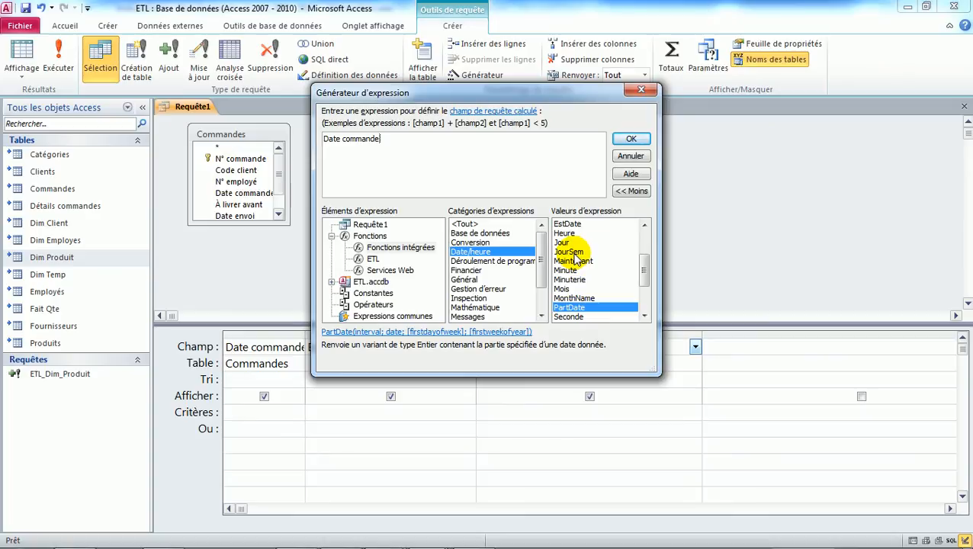
{"action": "key", "text": "Down"}
{"action": "key", "text": "Down"}
{"action": "key", "text": "Down"}
{"action": "key", "text": "Down"}
{"action": "key", "text": "Down"}
{"action": "key", "text": "Down"}
{"action": "key", "text": "Up"}
{"action": "key", "text": "Up"}
{"action": "key", "text": "Up"}
{"action": "key", "text": "Up"}
{"action": "key", "text": "Up"}
{"action": "key", "text": "Up"}
{"action": "key", "text": "Up"}
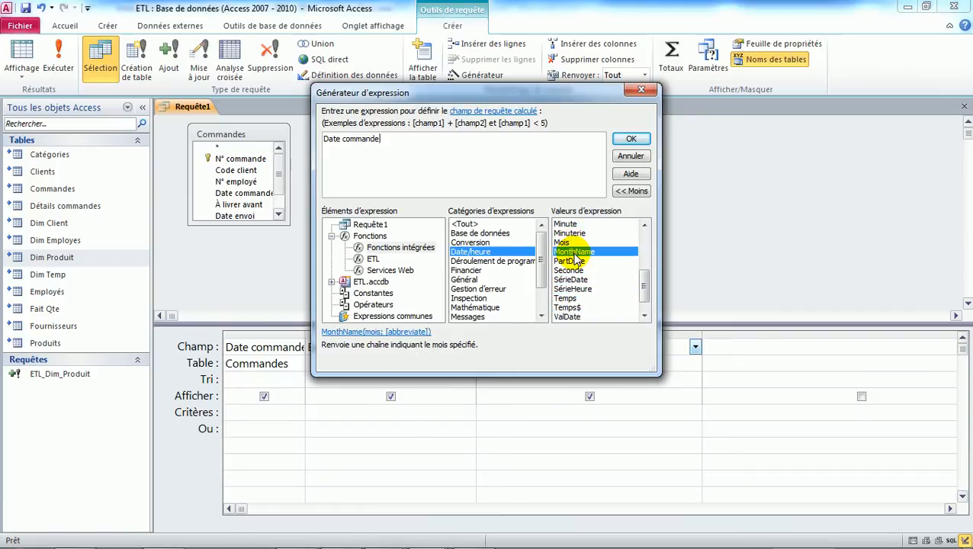
{"action": "key", "text": "Down"}
{"action": "key", "text": "Down"}
{"action": "key", "text": "Down"}
{"action": "key", "text": "Down"}
{"action": "key", "text": "Down"}
{"action": "key", "text": "Down"}
{"action": "key", "text": "Down"}
{"action": "key", "text": "Down"}
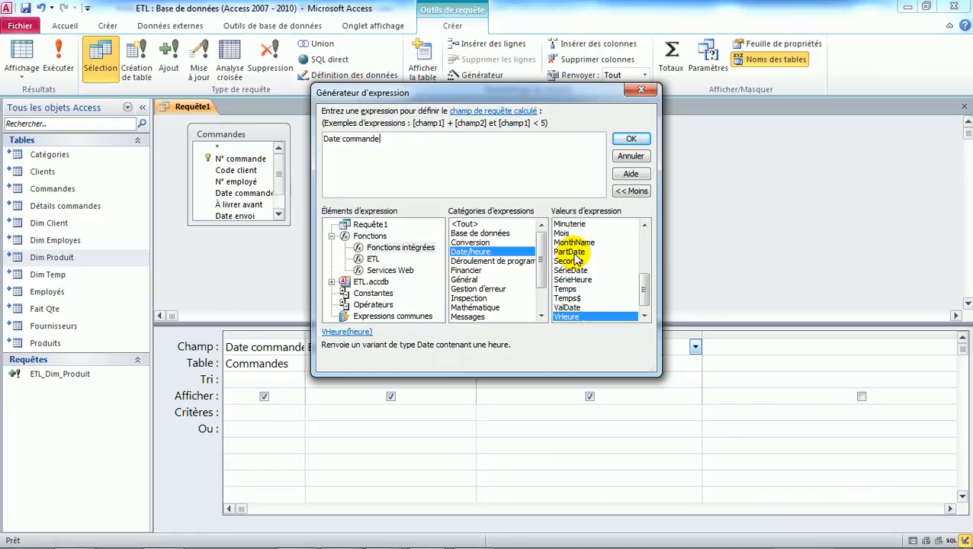
{"action": "key", "text": "Down"}
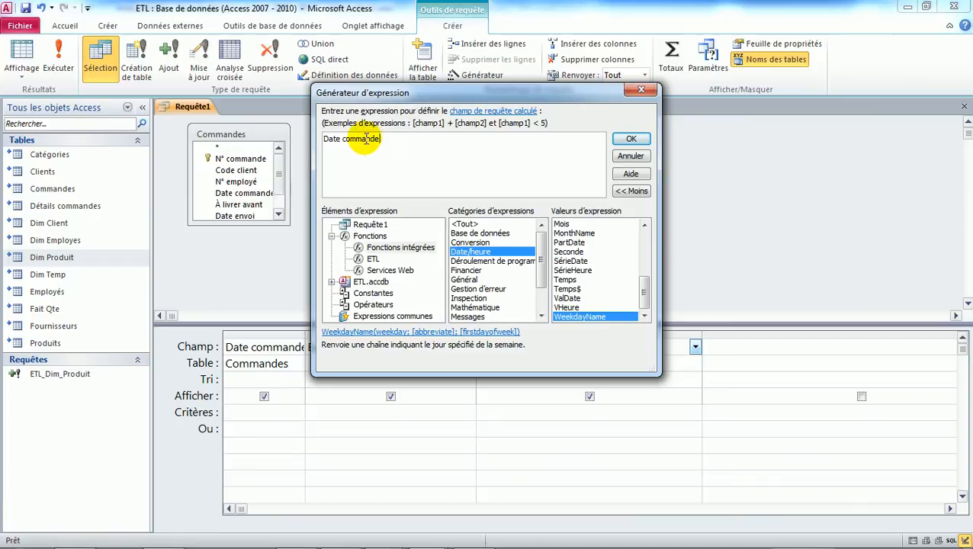
Replace the Date commande text in the expression with the WeekdayName function and select its weekday placeholder.
{"action": "left_click_drag", "start_coordinate": [380, 139], "coordinate": [270, 135]}
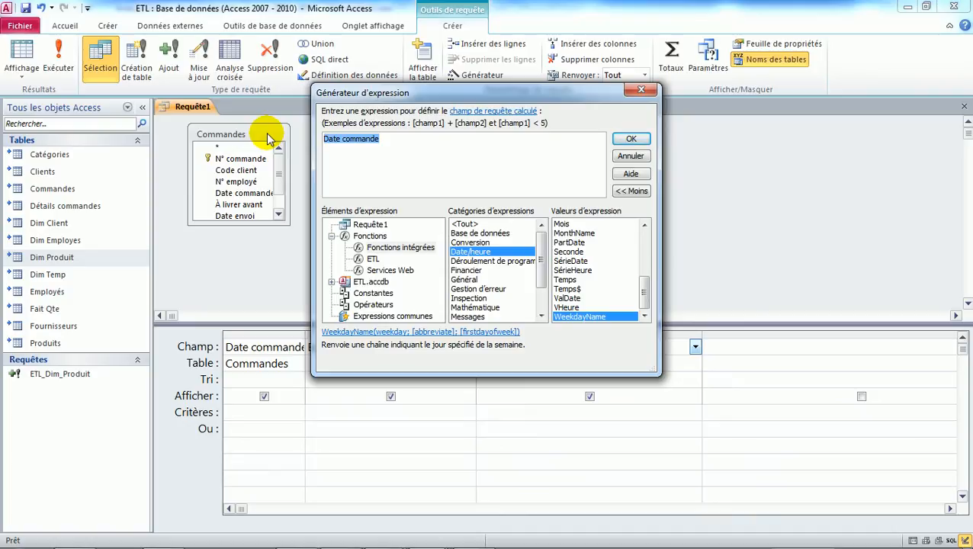
{"action": "key", "text": "Delete"}
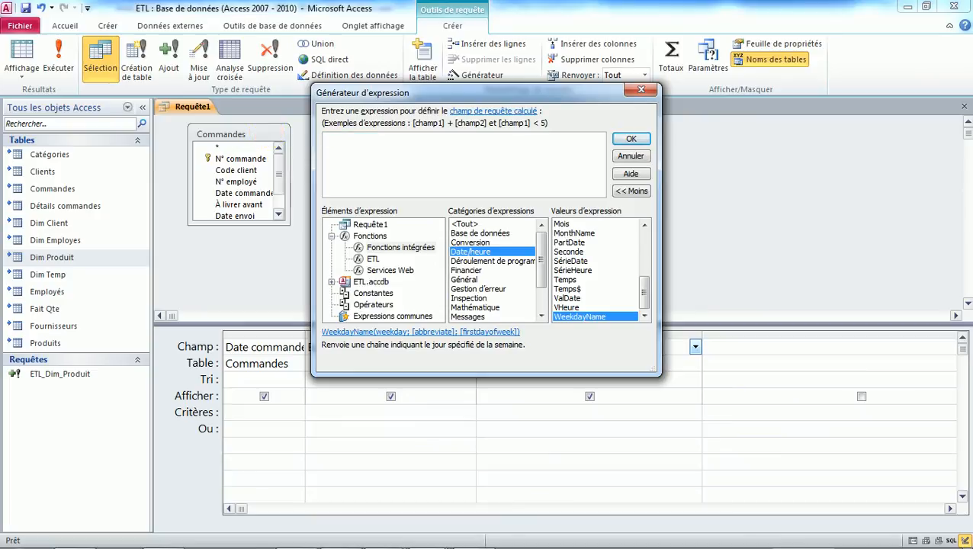
{"action": "double_click", "coordinate": [602, 316]}
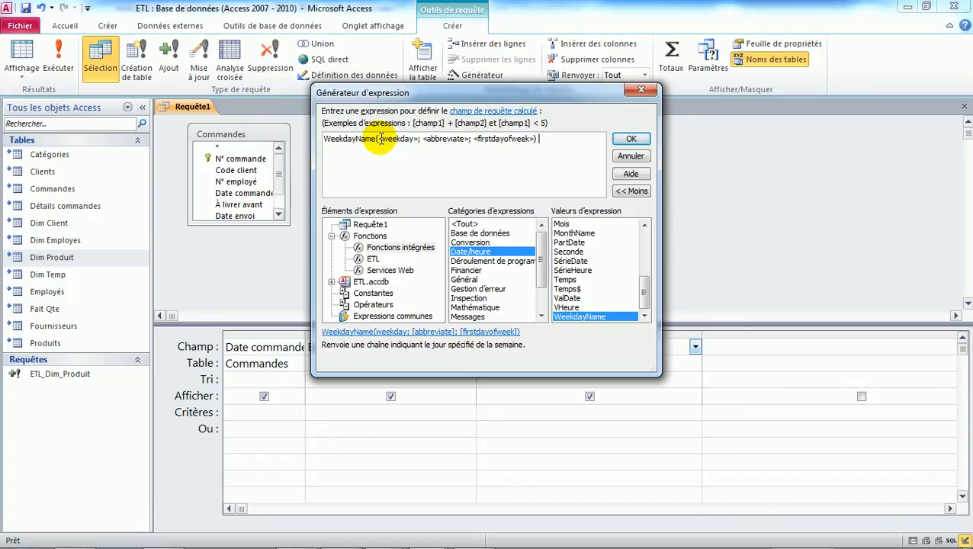
{"action": "left_click", "coordinate": [397, 140]}
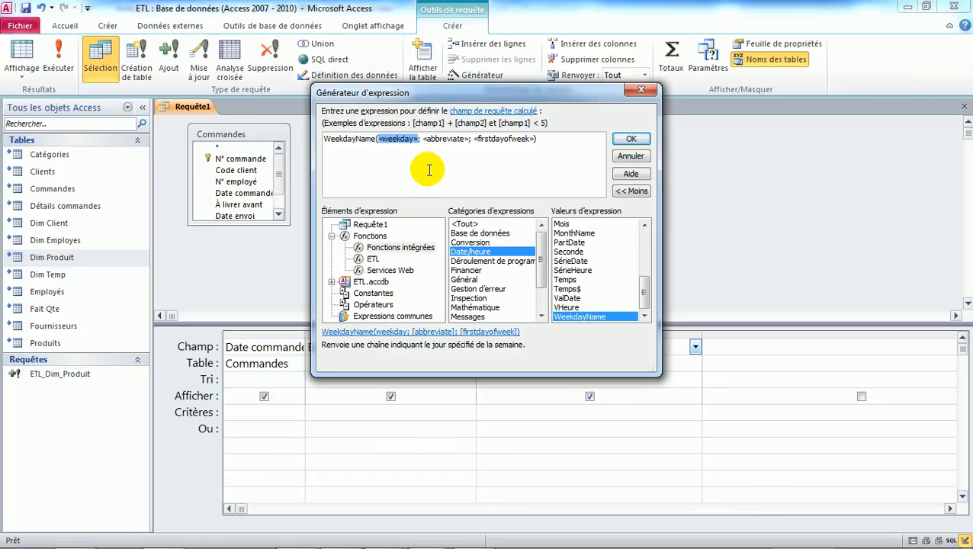
Consult the WeekdayName help topic for its arguments and the firstdayofweek values, and close the help.
{"action": "left_click", "coordinate": [395, 337]}
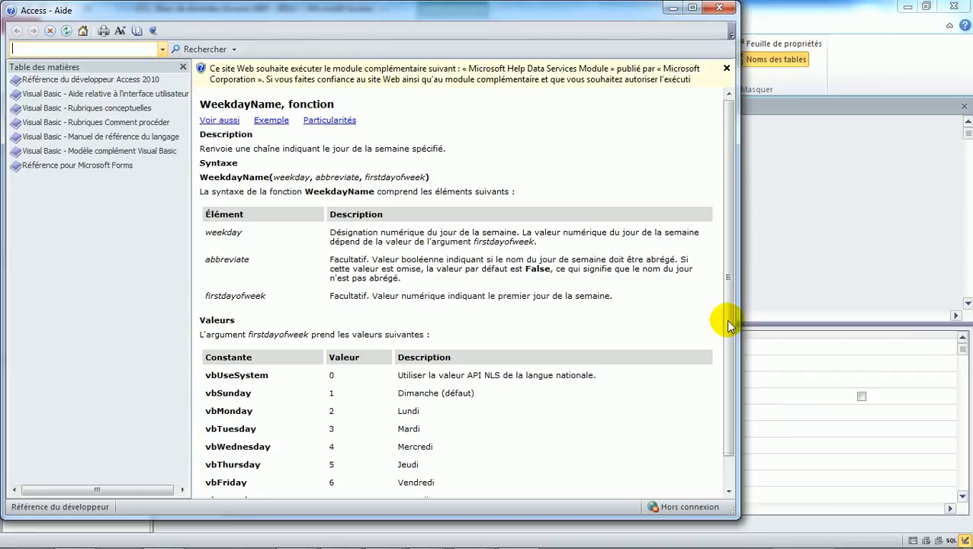
{"action": "left_click_drag", "start_coordinate": [728, 324], "coordinate": [729, 346]}
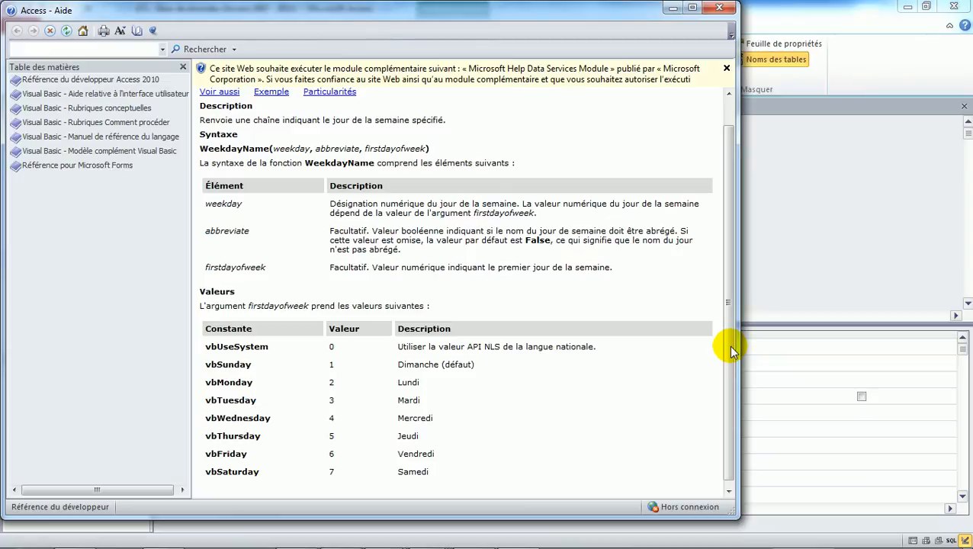
{"action": "left_click_drag", "start_coordinate": [730, 347], "coordinate": [731, 363]}
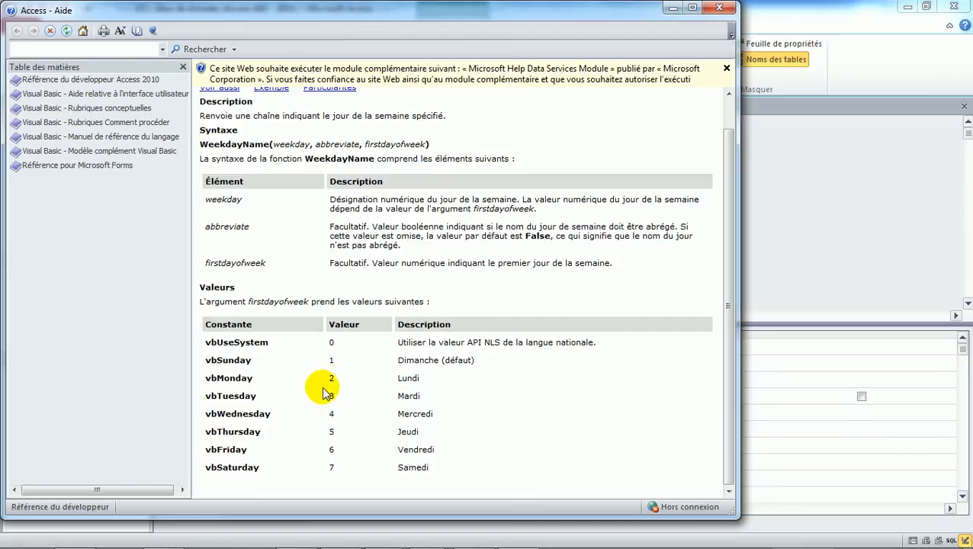
{"action": "left_click", "coordinate": [725, 415]}
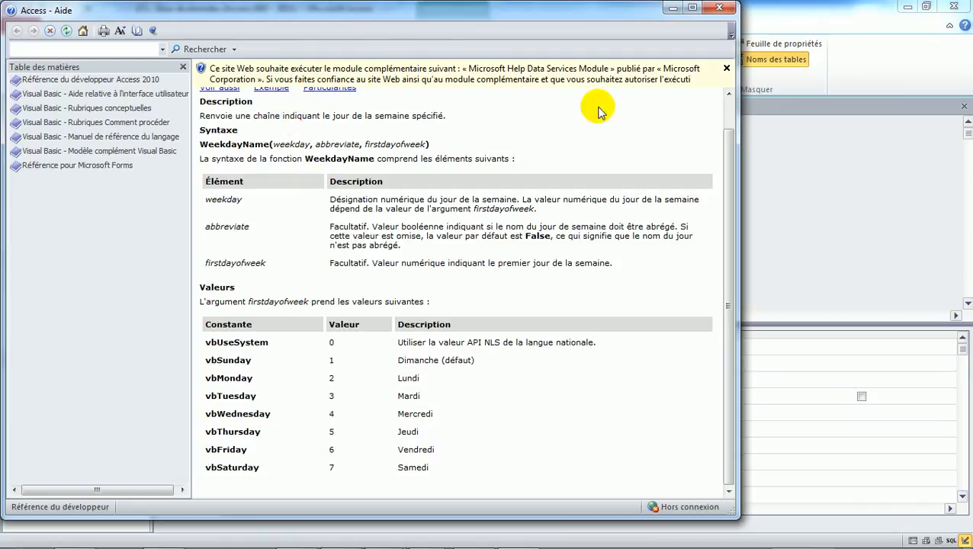
{"action": "left_click", "coordinate": [720, 8]}
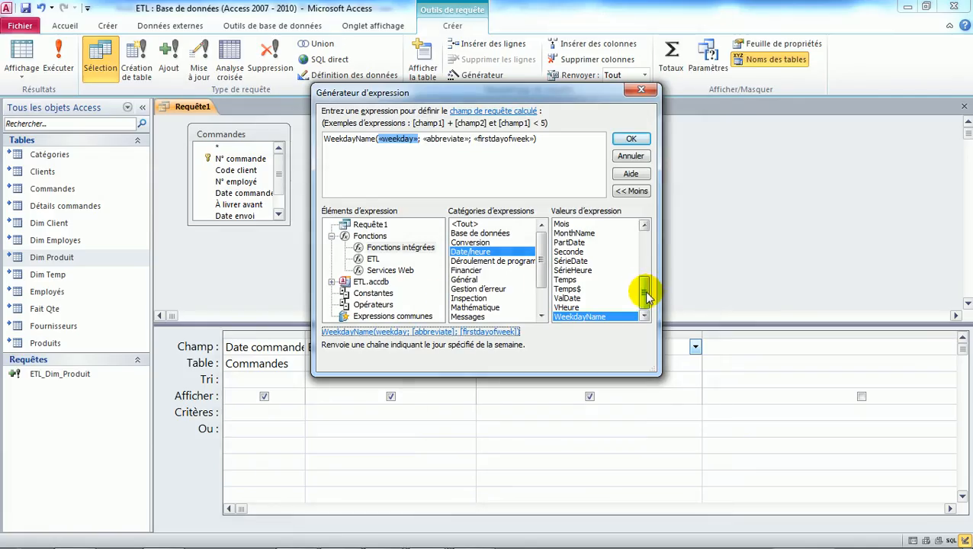
Insert the JourSem function as the weekday argument of WeekdayName.
{"action": "left_click_drag", "start_coordinate": [645, 289], "coordinate": [645, 274]}
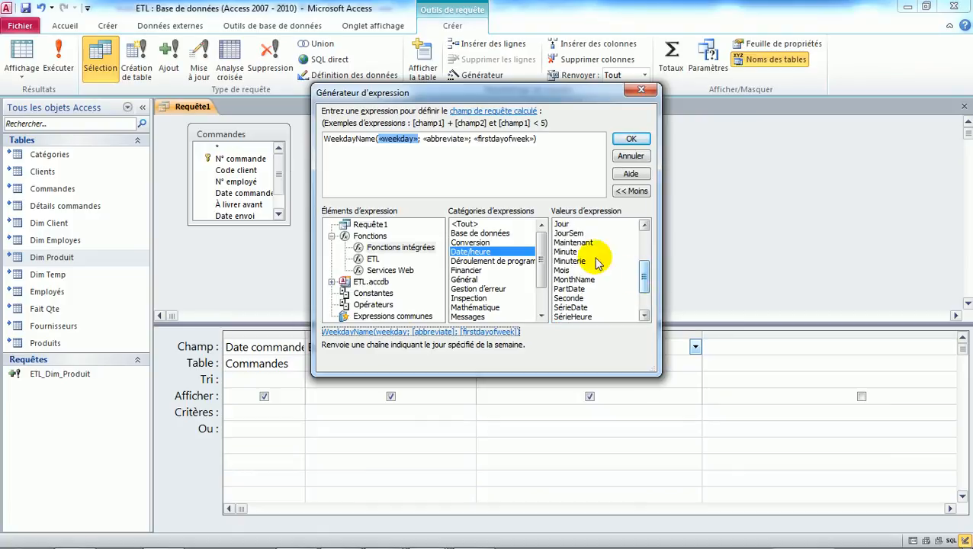
{"action": "left_click", "coordinate": [563, 234]}
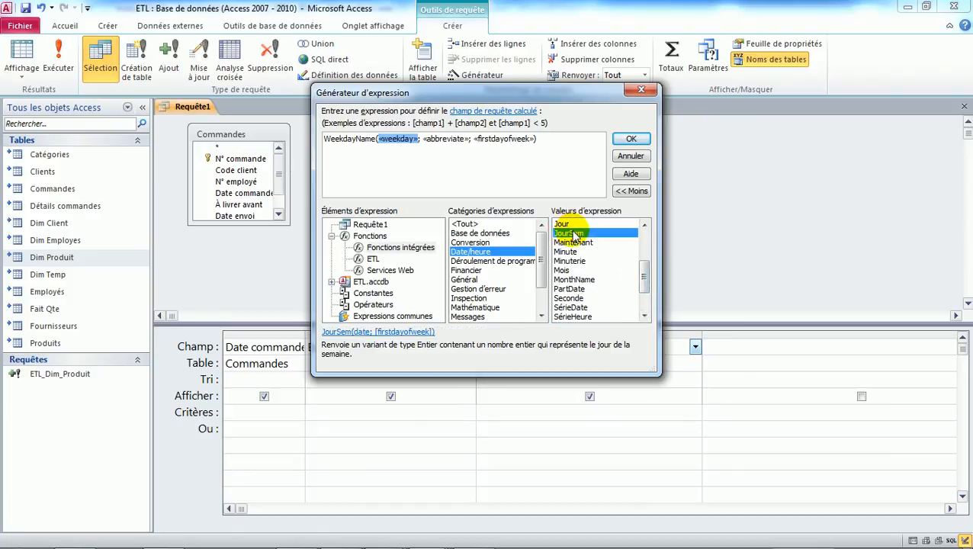
{"action": "double_click", "coordinate": [564, 232]}
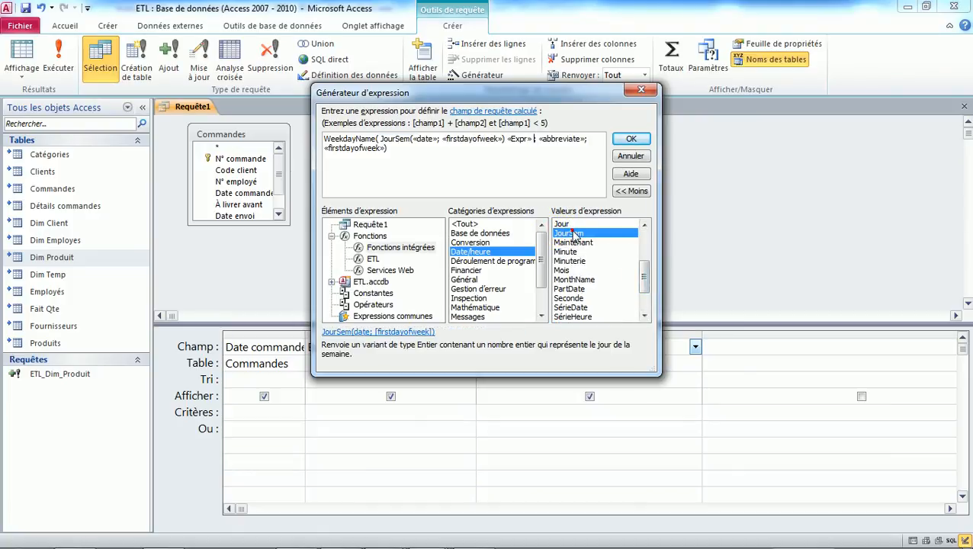
Replace JourSem's date placeholder with Datecommande].
{"action": "left_click", "coordinate": [421, 141]}
{"action": "left_click", "coordinate": [455, 249]}
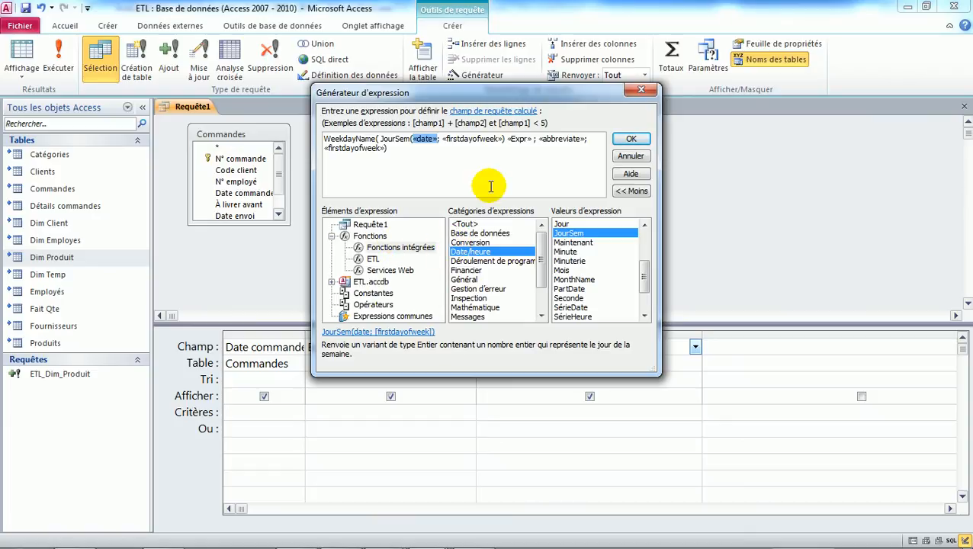
{"action": "type", "text": "[]"}
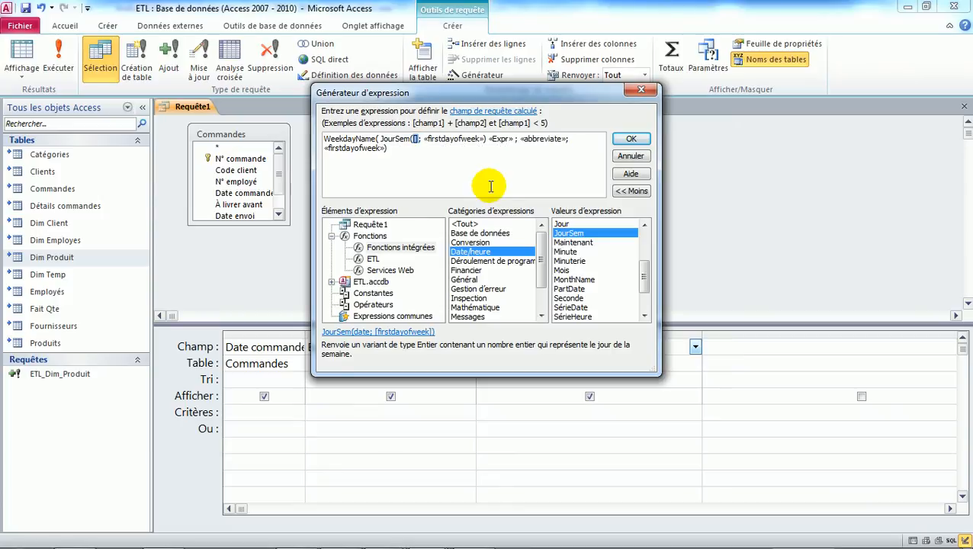
{"action": "key", "text": "BackSpace"}
{"action": "key", "text": "Delete"}
{"action": "type", "text": "Date"}
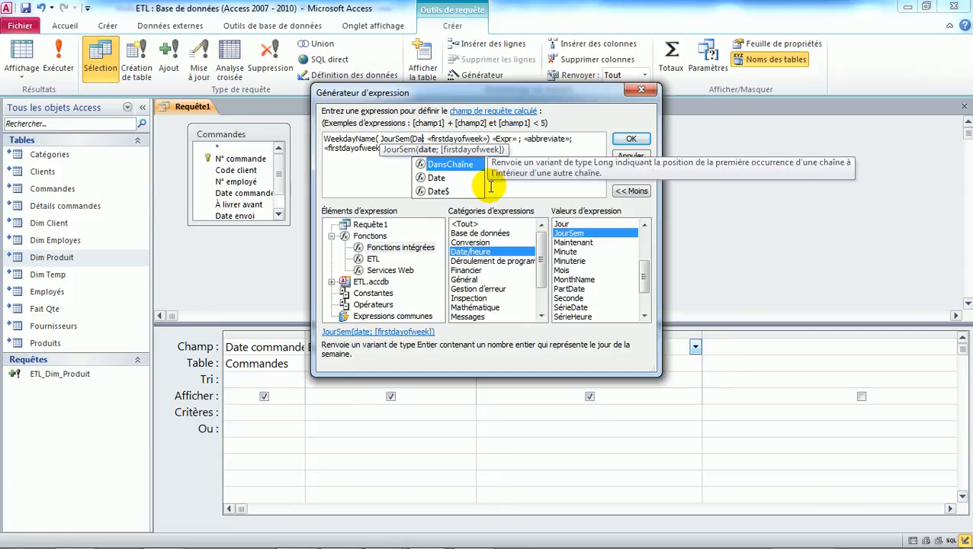
{"action": "type", "text": "commande"}
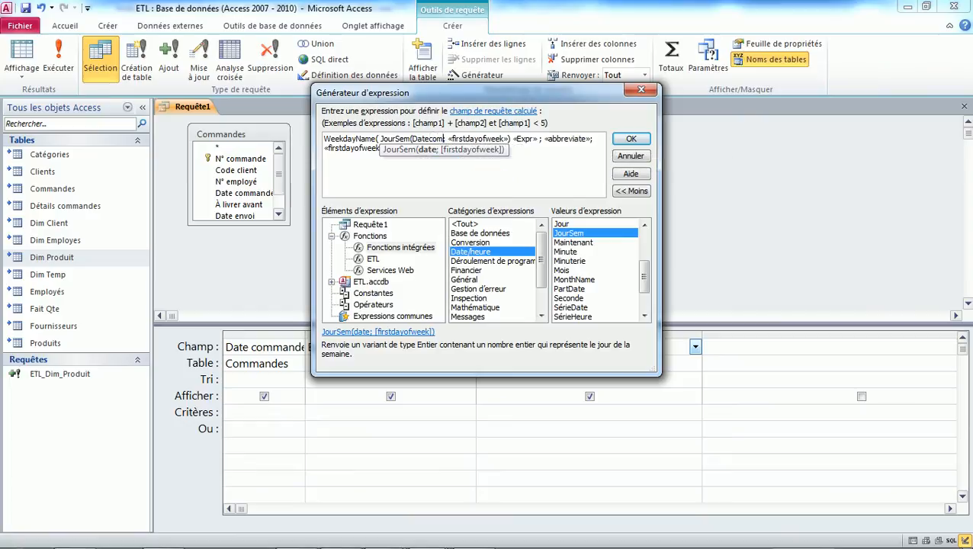
{"action": "type", "text": "]"}
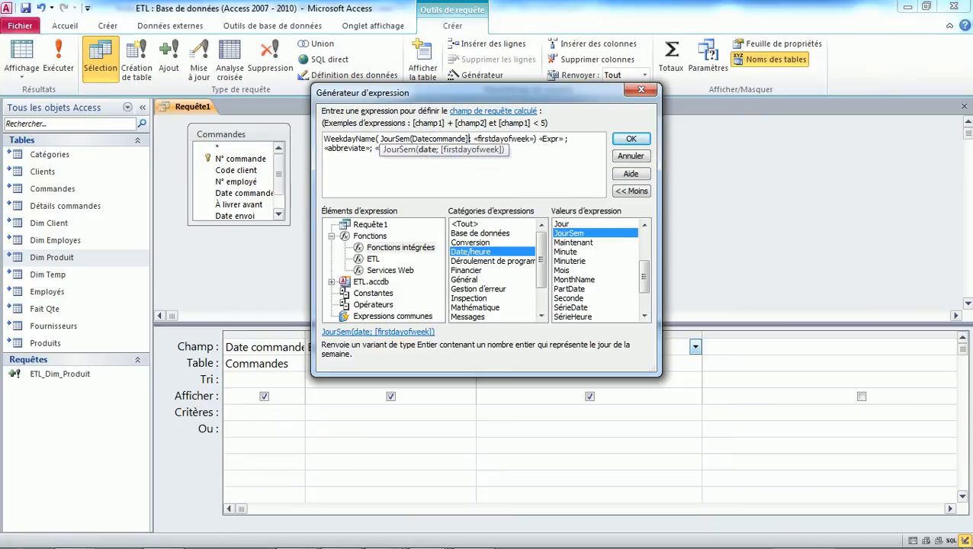
Set JourSem's firstdayofweek argument to 2 and remove the leftover «Expr» placeholder after the function.
{"action": "left_click", "coordinate": [506, 141]}
{"action": "type", "text": "2"}
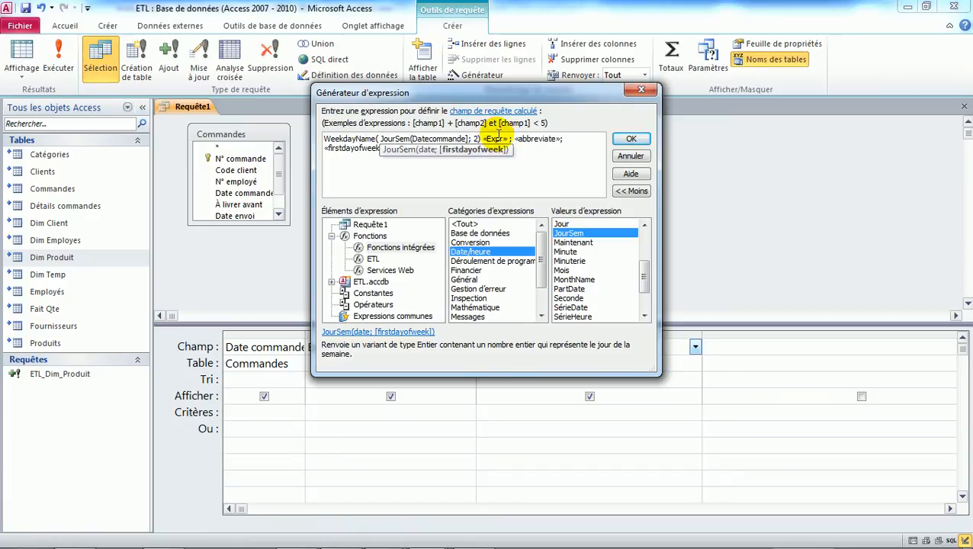
{"action": "left_click", "coordinate": [496, 139]}
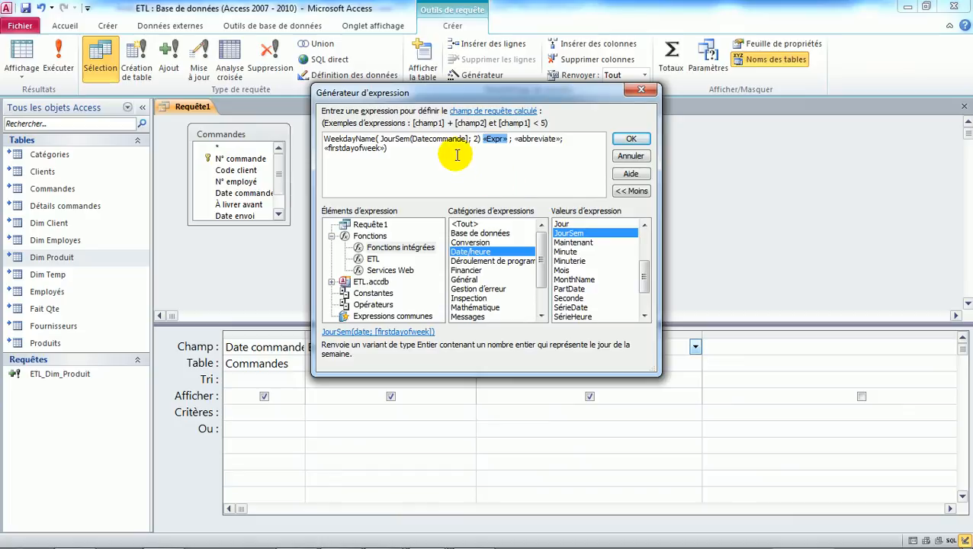
{"action": "key", "text": "Delete"}
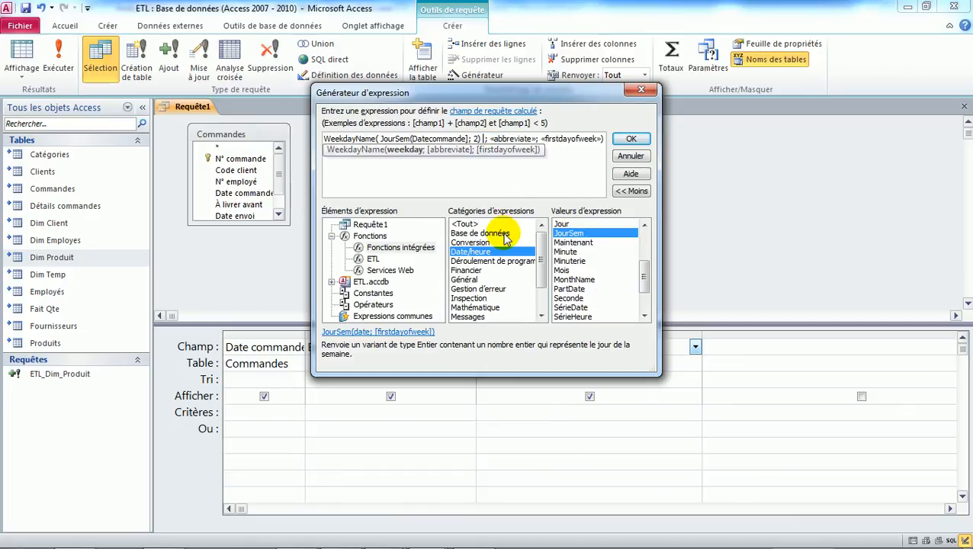
Remove WeekdayName's abbreviate placeholder, set its firstdayofweek argument to 2, and accept the built expression.
{"action": "left_click", "coordinate": [513, 139]}
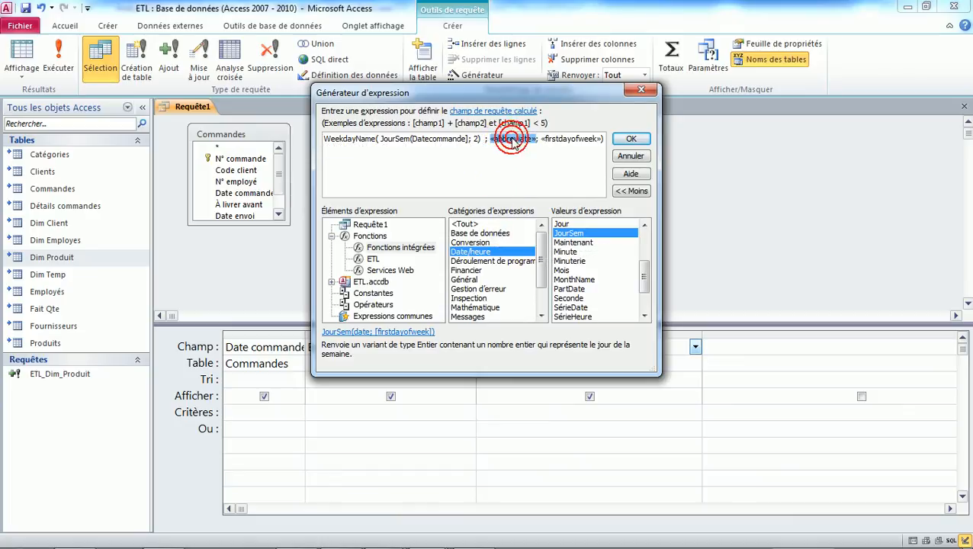
{"action": "key", "text": "Delete"}
{"action": "left_click", "coordinate": [521, 139]}
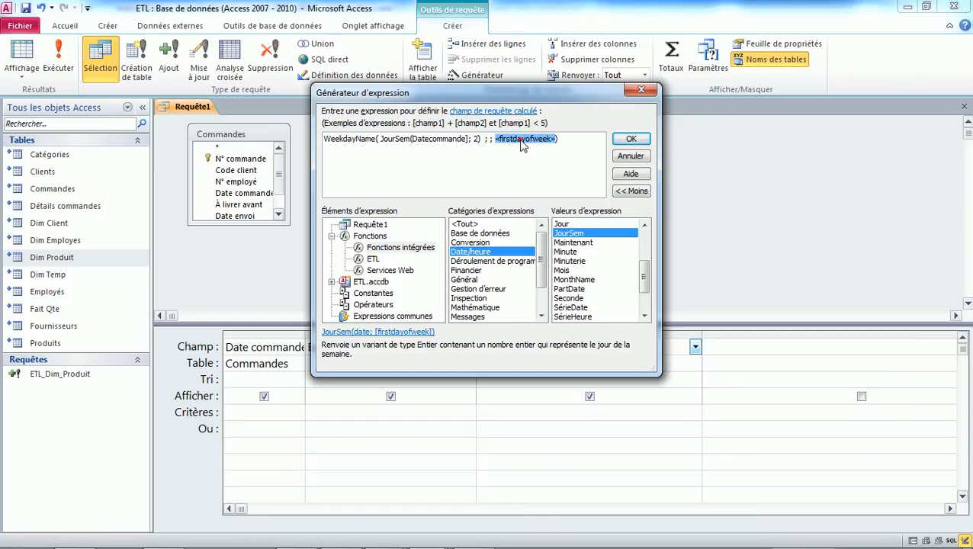
{"action": "type", "text": "2"}
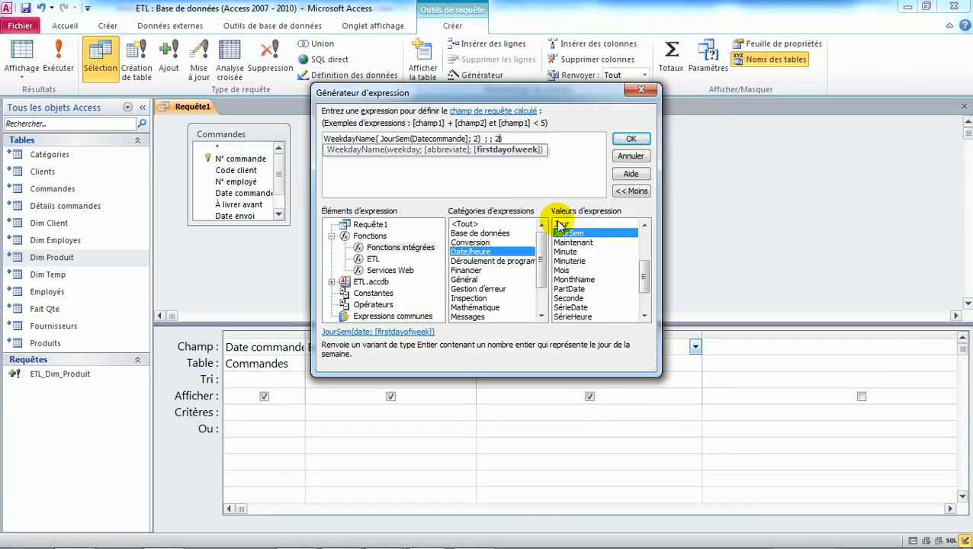
{"action": "left_click", "coordinate": [630, 139]}
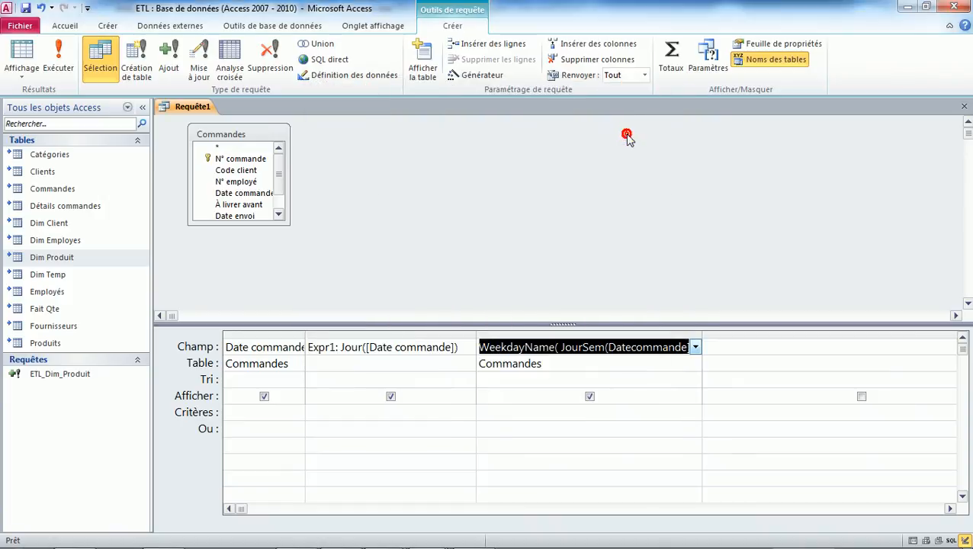
{"action": "left_click", "coordinate": [554, 363]}
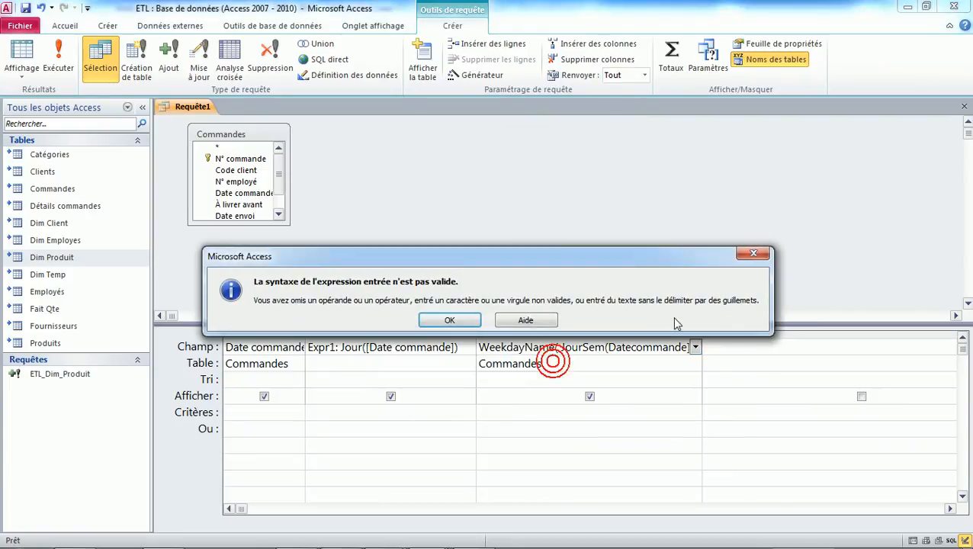
{"action": "left_click", "coordinate": [454, 326]}
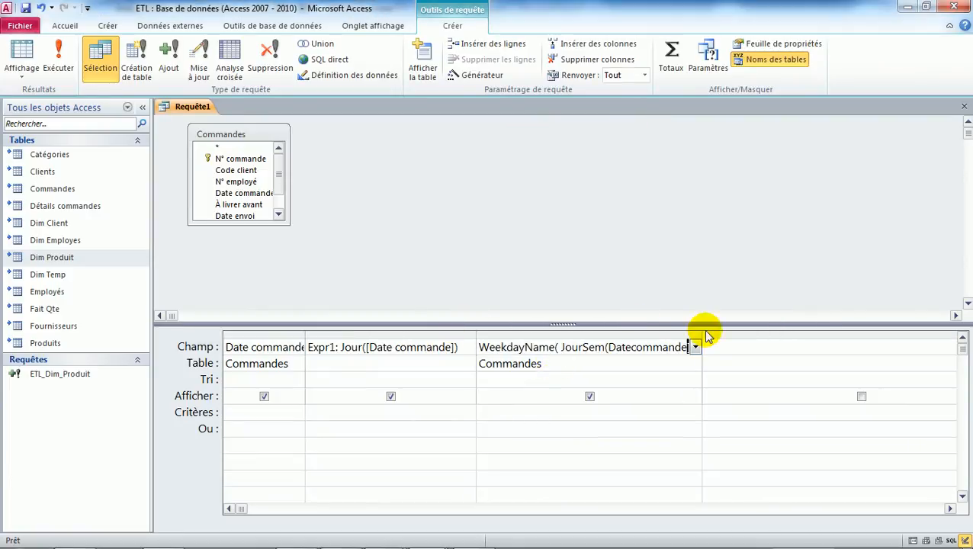
Widen the WeekdayName column and correct the field reference inside JourSem to [Date commande].
{"action": "left_click_drag", "start_coordinate": [702, 333], "coordinate": [940, 297]}
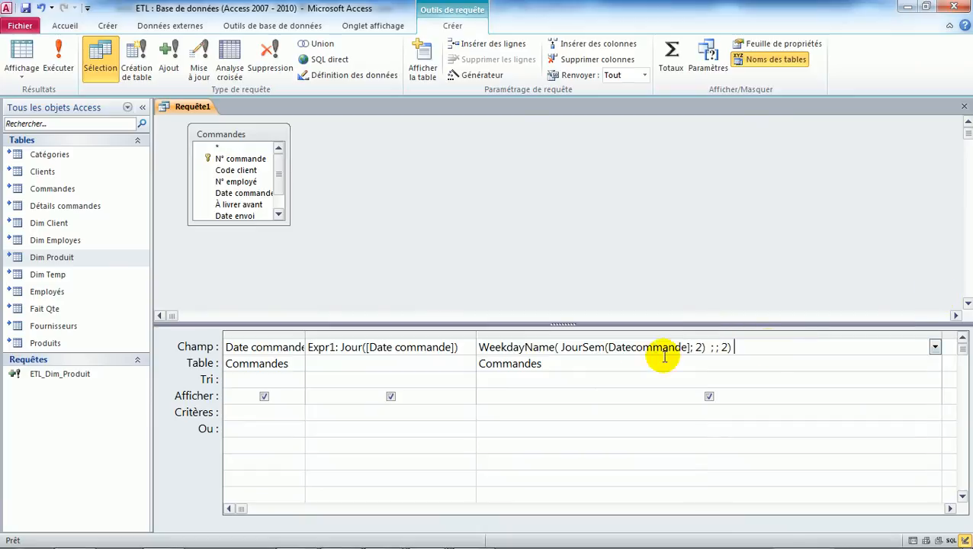
{"action": "left_click", "coordinate": [607, 347]}
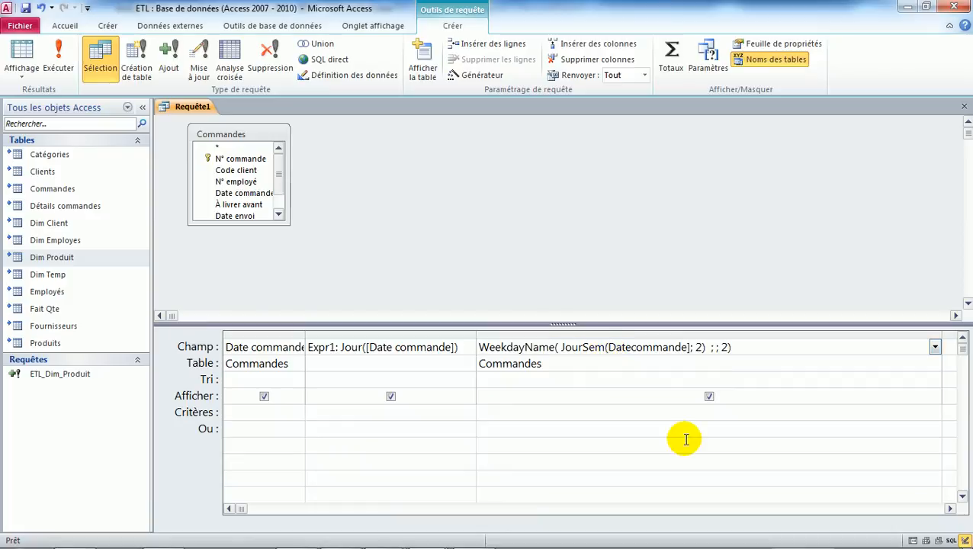
{"action": "type", "text": "["}
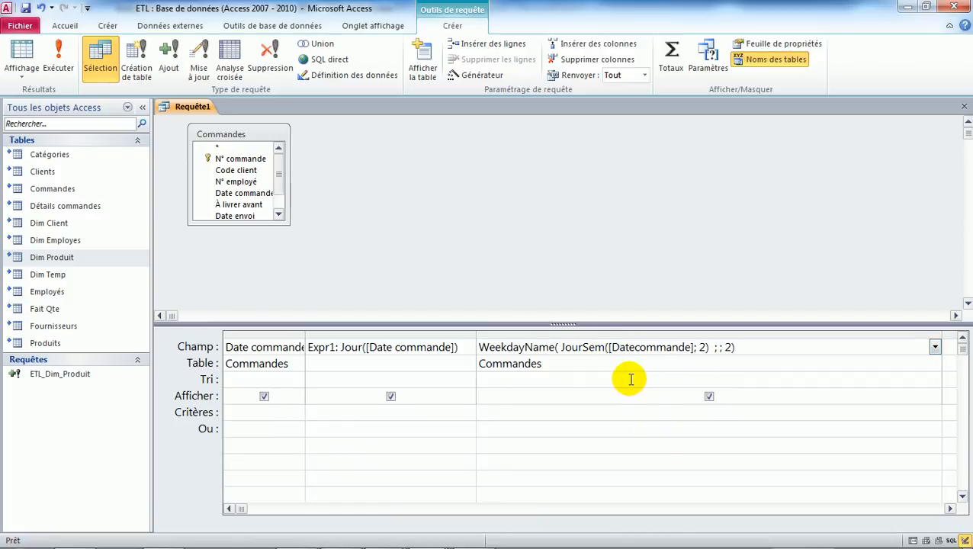
{"action": "left_click", "coordinate": [634, 348]}
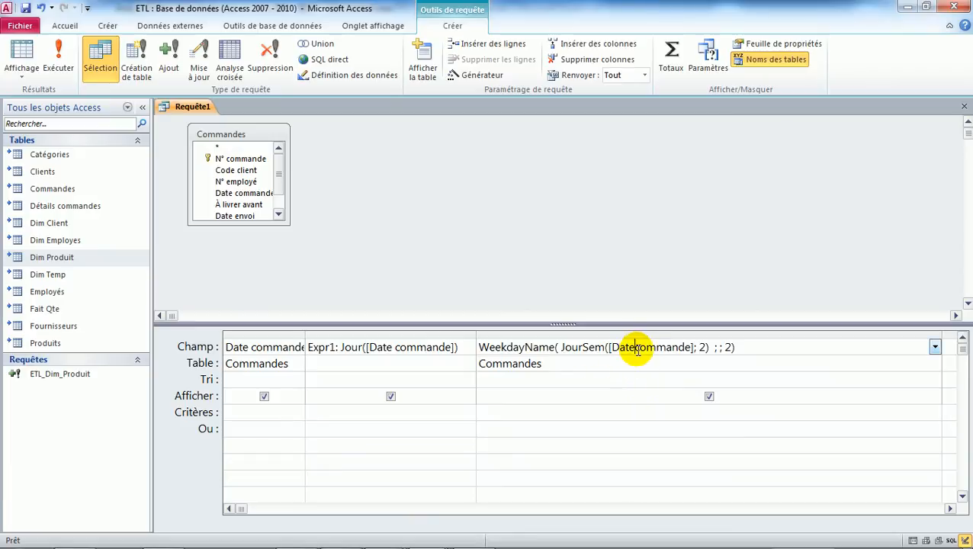
{"action": "left_click", "coordinate": [622, 387]}
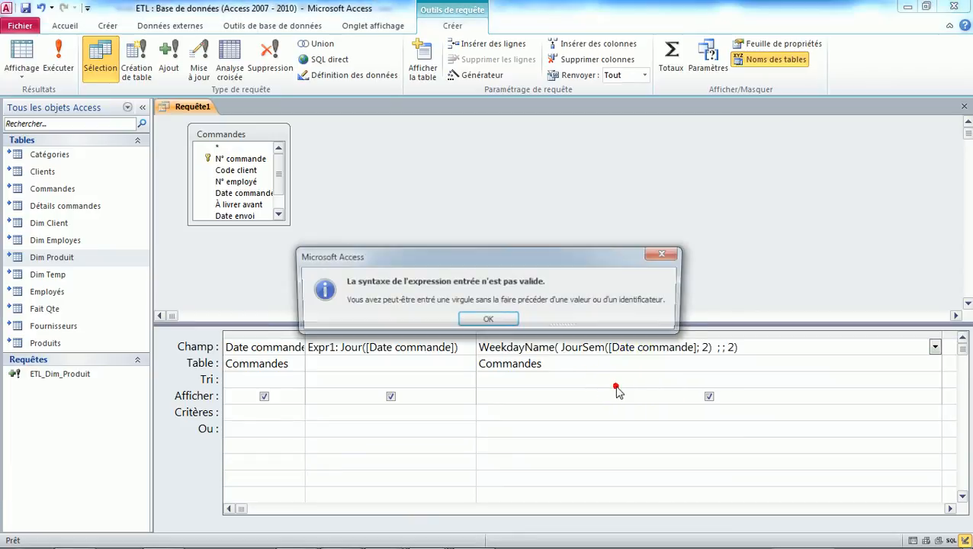
{"action": "left_click", "coordinate": [489, 321]}
Fill WeekdayName's empty abbreviate argument with true, keeping single semicolon separators, and validate the field expression.
{"action": "left_click", "coordinate": [725, 347]}
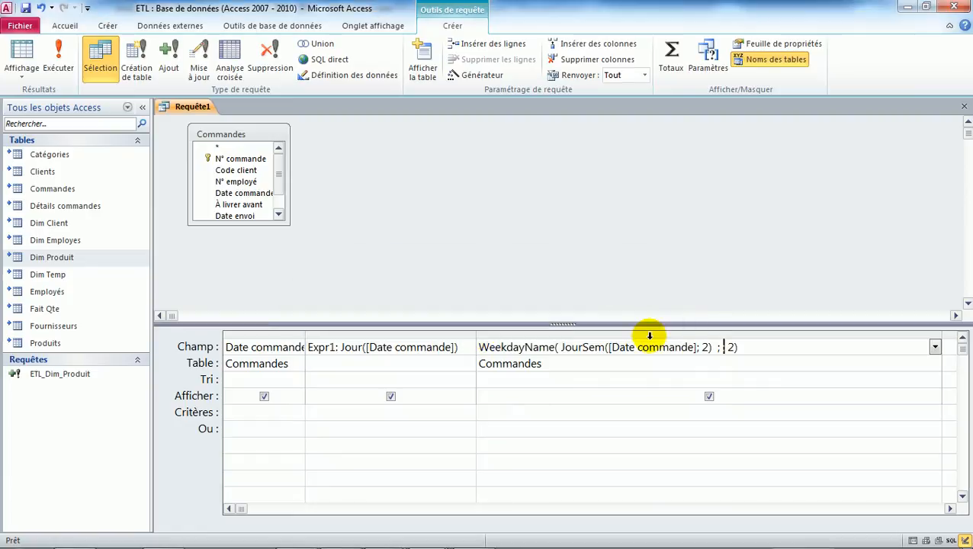
{"action": "key", "text": "BackSpace"}
{"action": "left_click", "coordinate": [717, 347]}
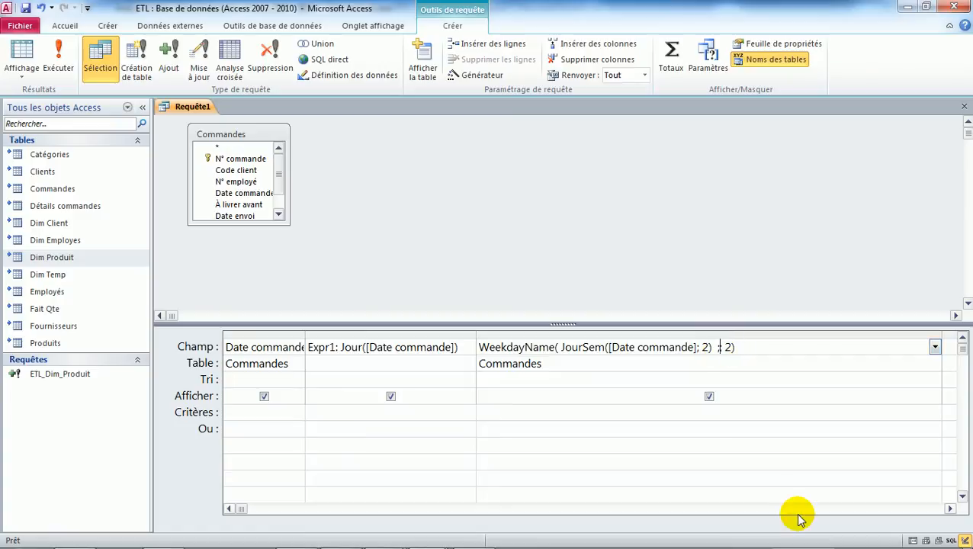
{"action": "key", "text": "BackSpace"}
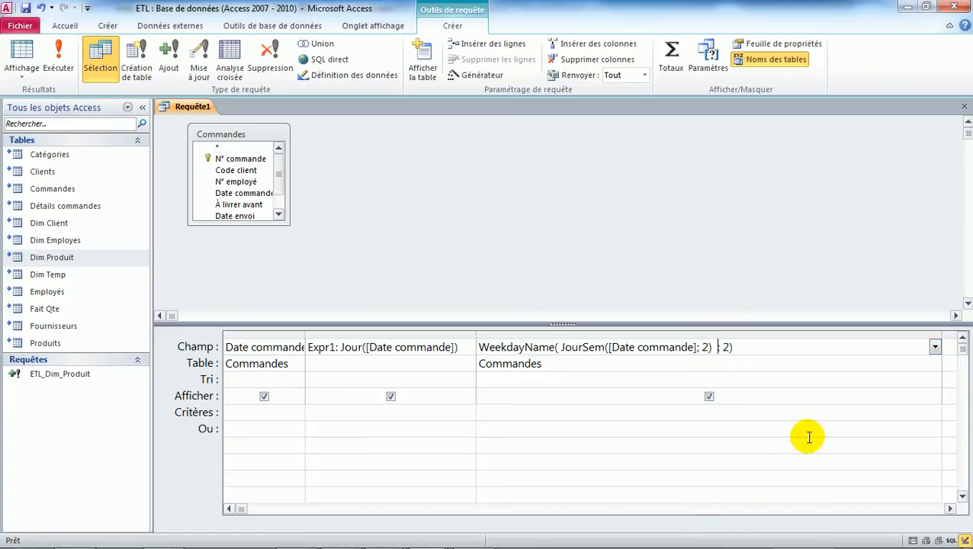
{"action": "type", "text": "; true ;"}
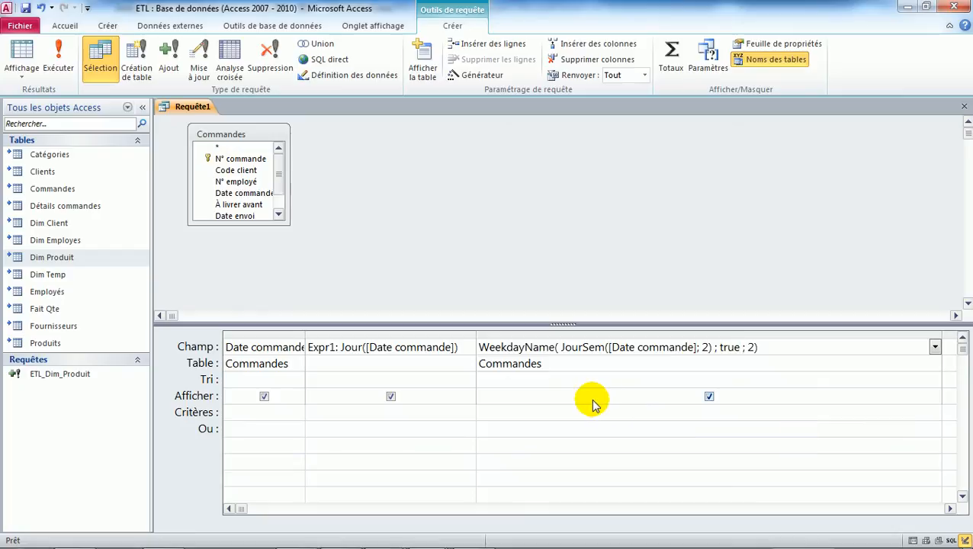
{"action": "left_click", "coordinate": [533, 368]}
{"action": "left_click", "coordinate": [430, 273]}
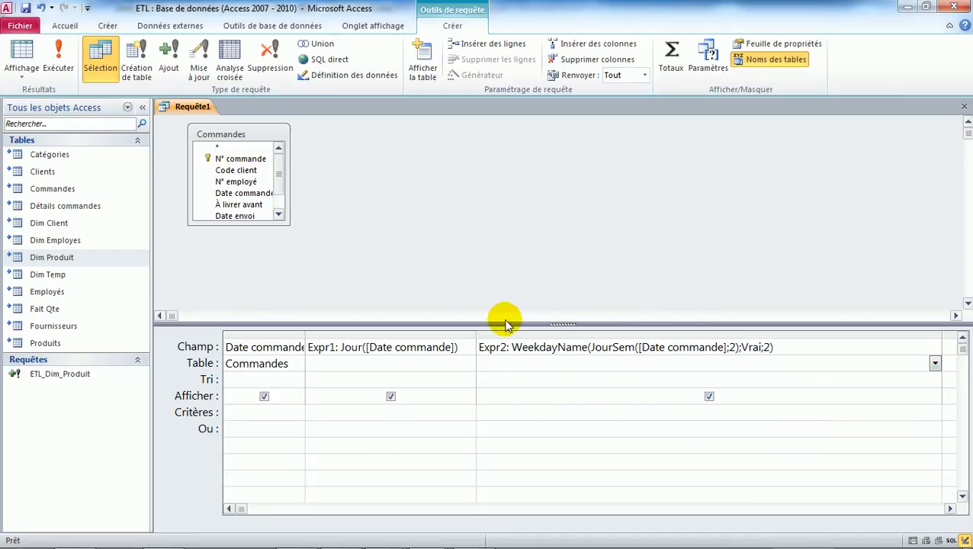
Run the query to examine the weekday names produced for the order dates, and return to its design.
{"action": "double_click", "coordinate": [751, 347]}
{"action": "left_click", "coordinate": [785, 351]}
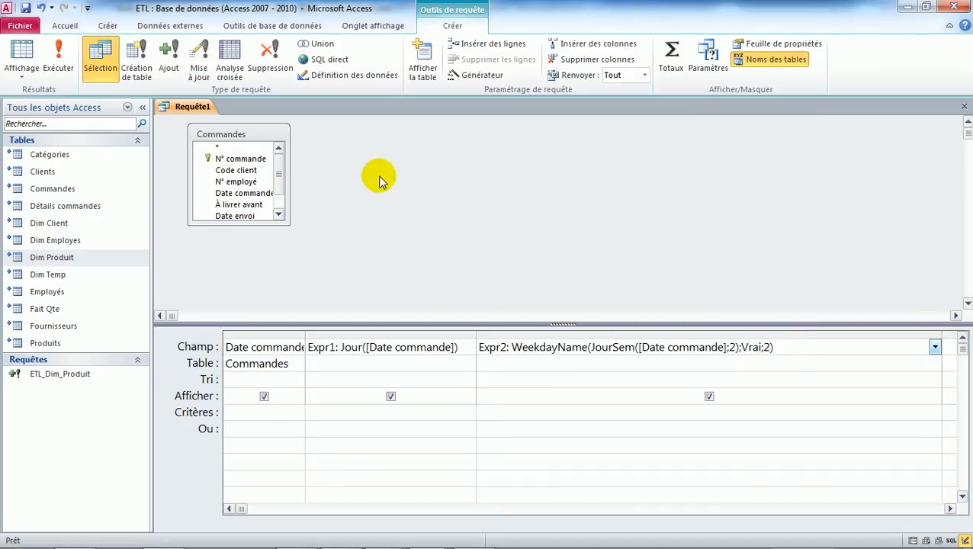
{"action": "left_click", "coordinate": [59, 57]}
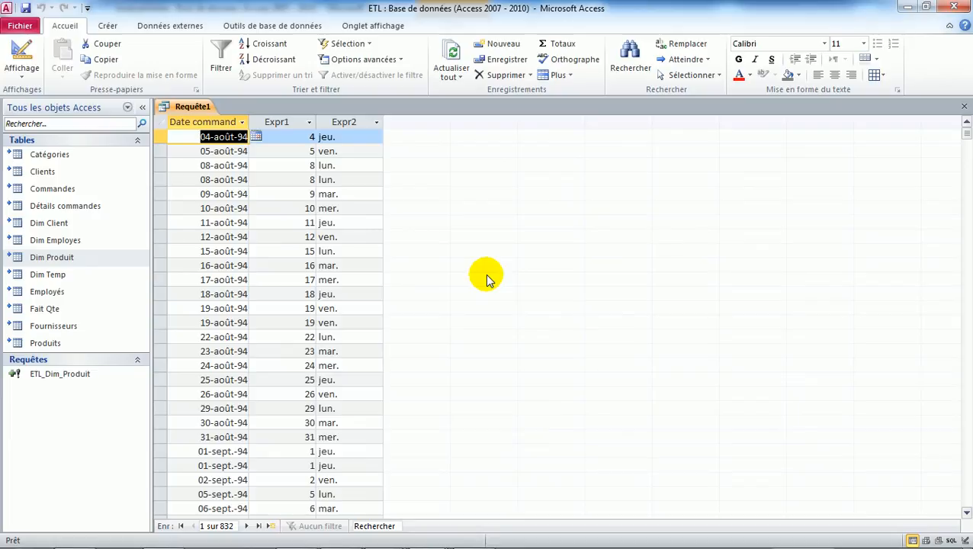
{"action": "left_click", "coordinate": [21, 50]}
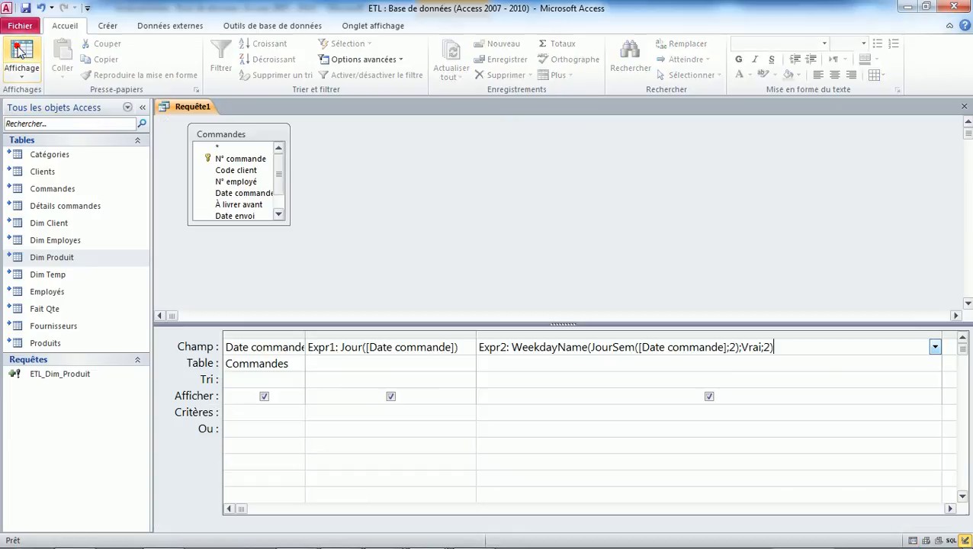
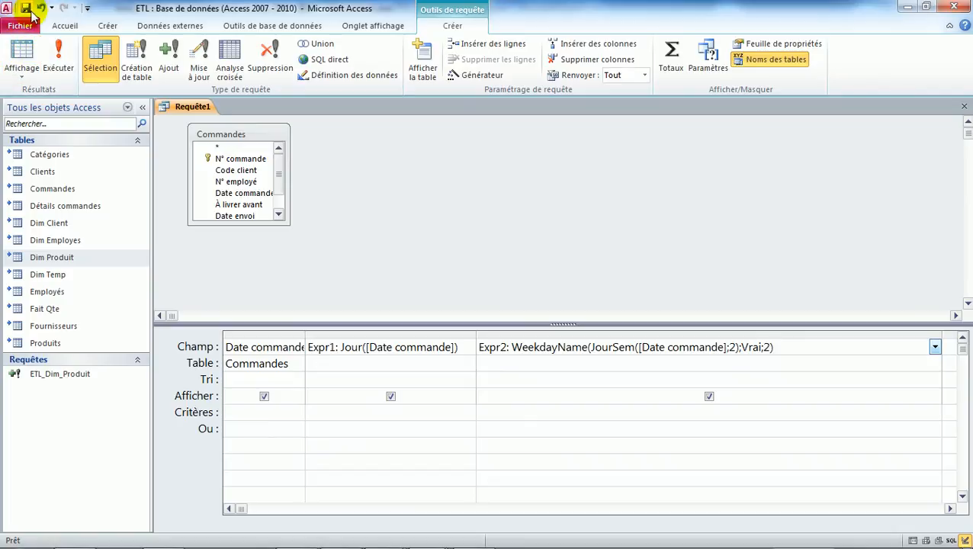
{"action": "left_click", "coordinate": [22, 54]}
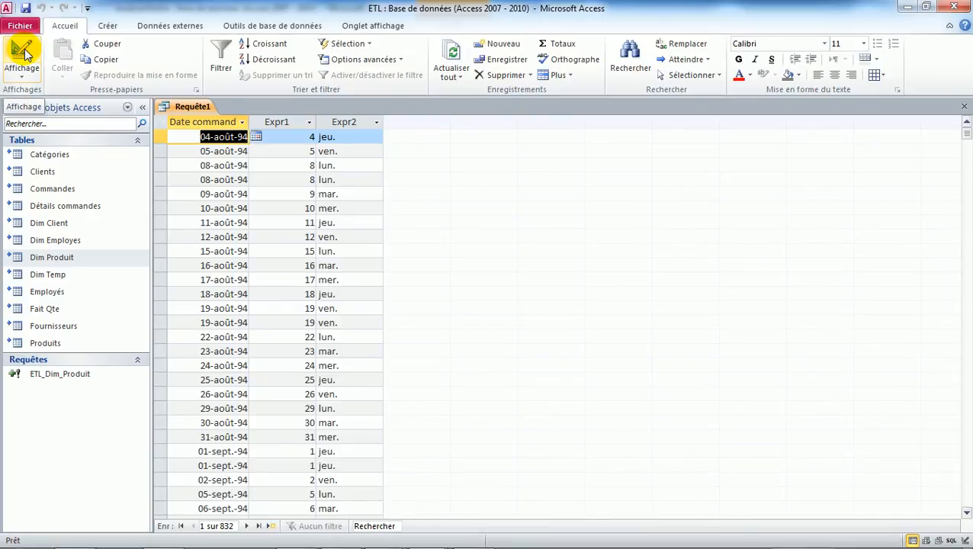
{"action": "left_click", "coordinate": [23, 55]}
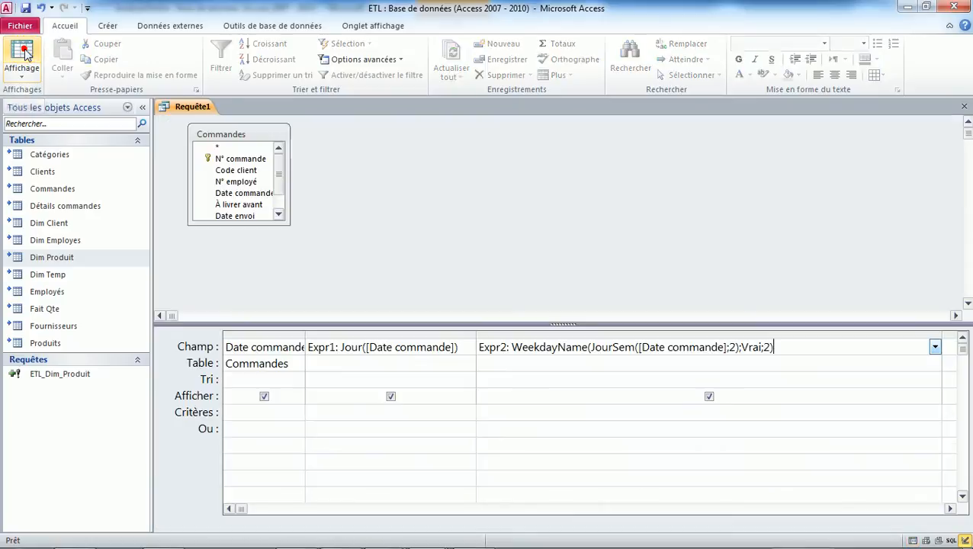
Change WeekdayName's abbreviate argument to faux and display the query results.
{"action": "double_click", "coordinate": [751, 348]}
{"action": "type", "text": "faux"}
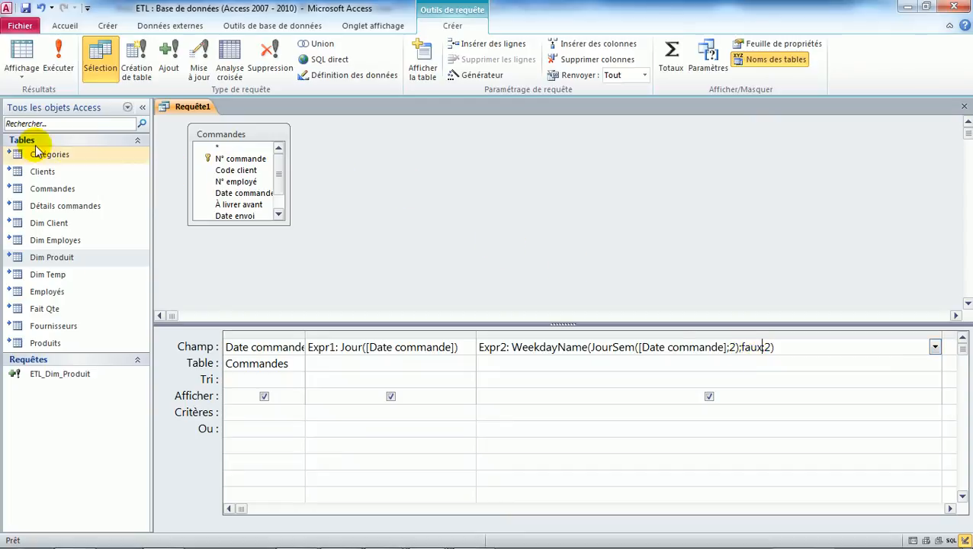
{"action": "left_click", "coordinate": [25, 58]}
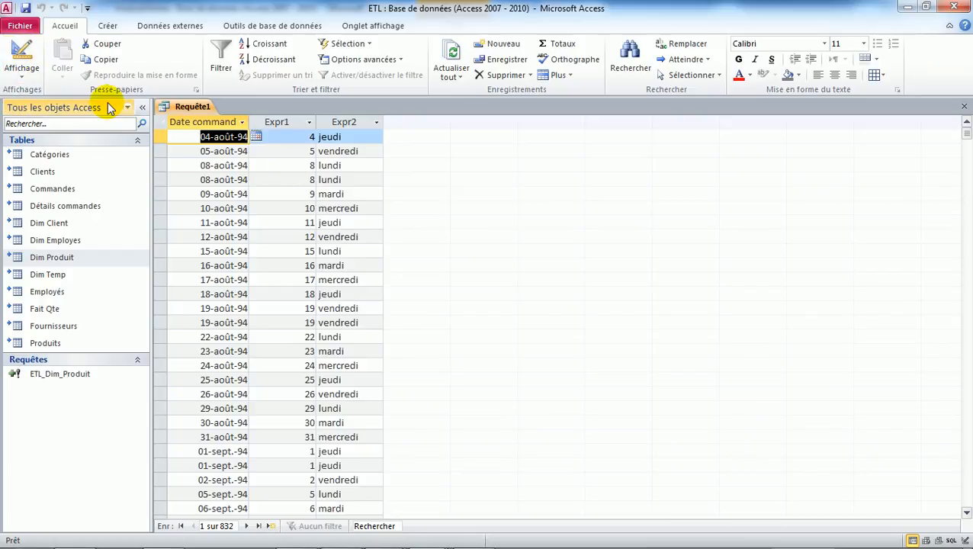
Narrow the WeekdayName expression column in the query's design grid and check the query results.
{"action": "left_click", "coordinate": [22, 53]}
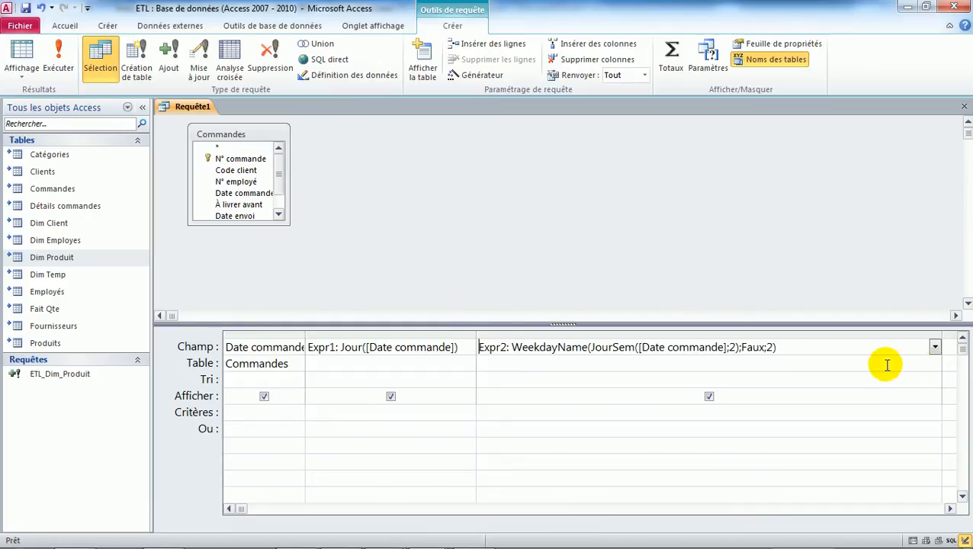
{"action": "left_click_drag", "start_coordinate": [941, 333], "coordinate": [804, 334]}
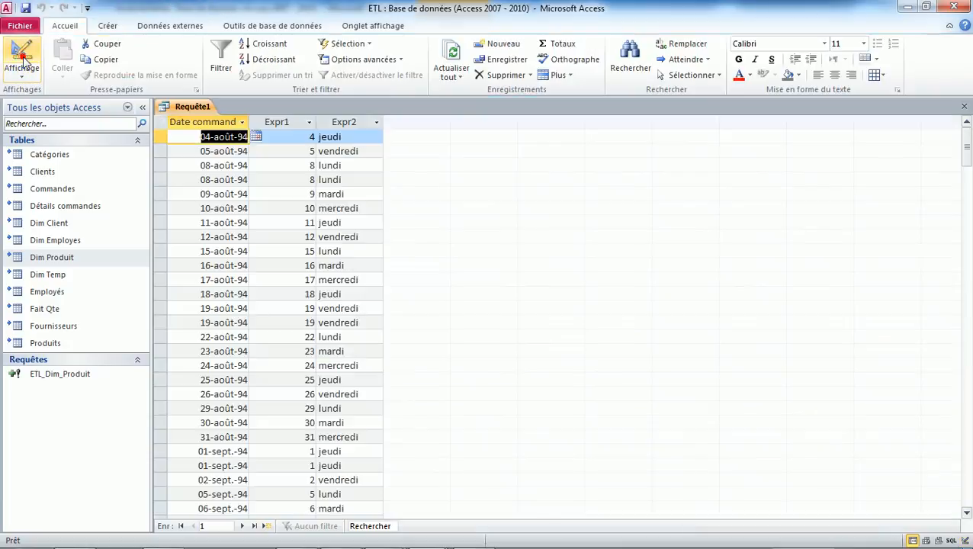
{"action": "left_click", "coordinate": [23, 60]}
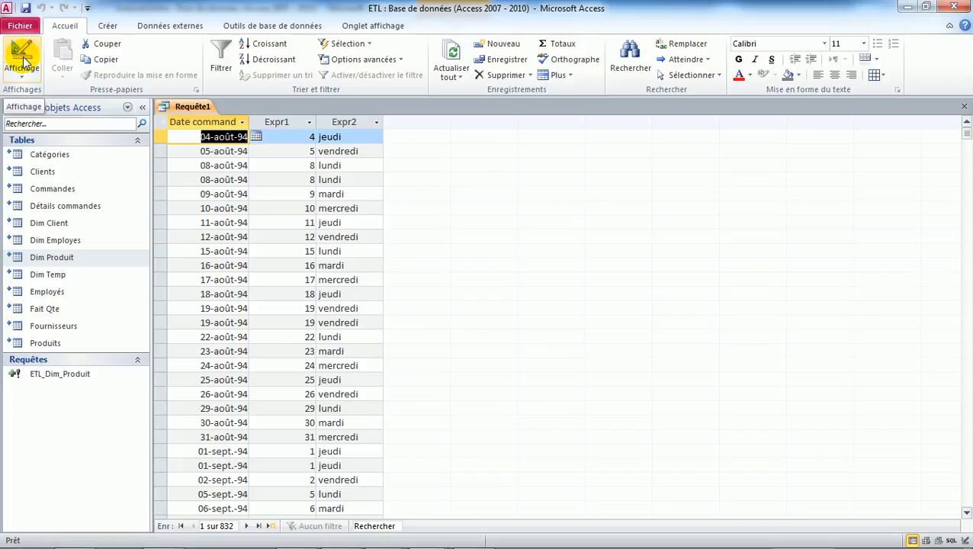
{"action": "left_click", "coordinate": [23, 60]}
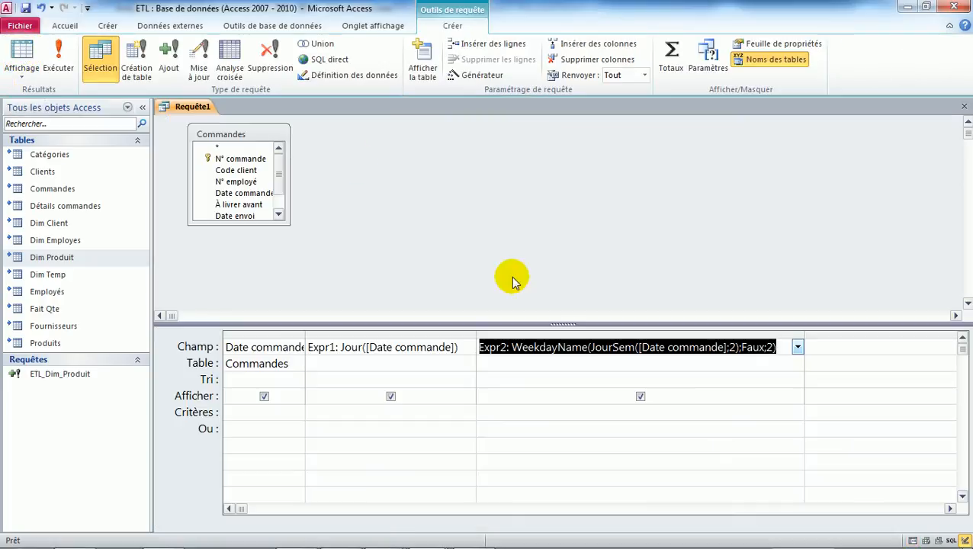
Copy the expression Jour([Date commande]) into the empty field column after the WeekdayName expression.
{"action": "left_click", "coordinate": [353, 335]}
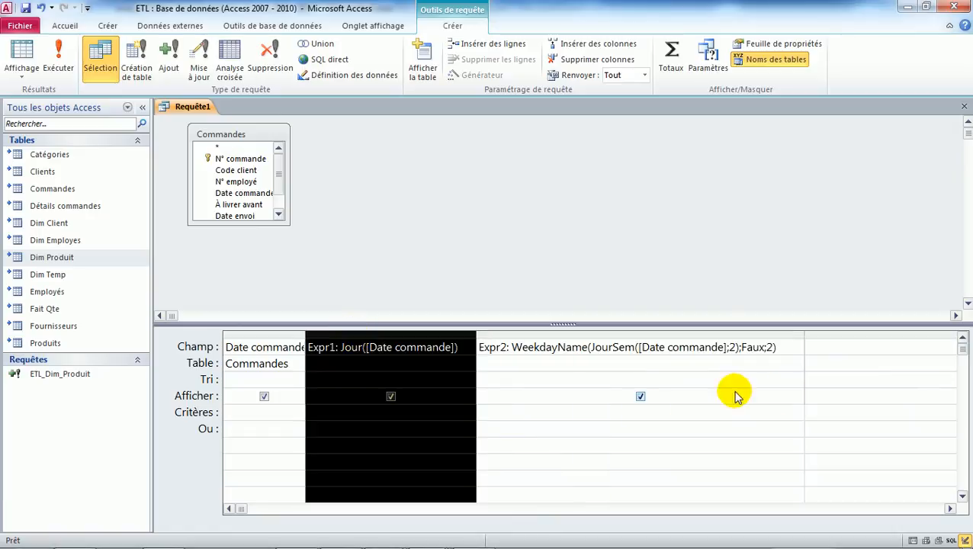
{"action": "left_click", "coordinate": [826, 352]}
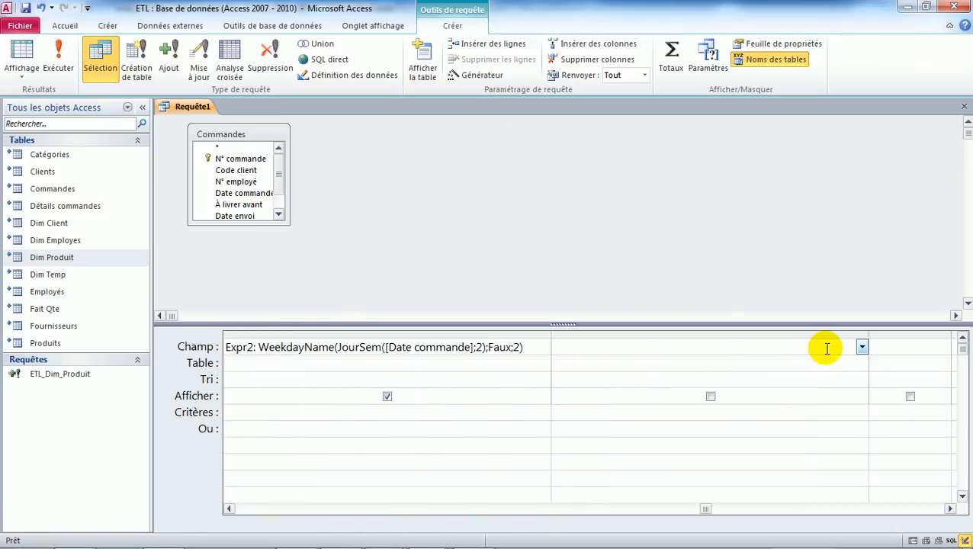
{"action": "left_click", "coordinate": [736, 345]}
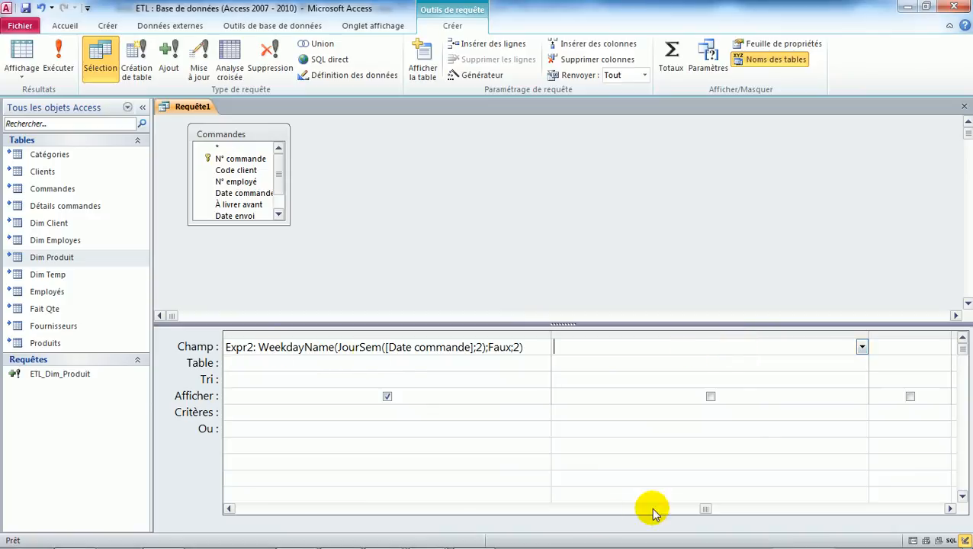
{"action": "left_click", "coordinate": [589, 510]}
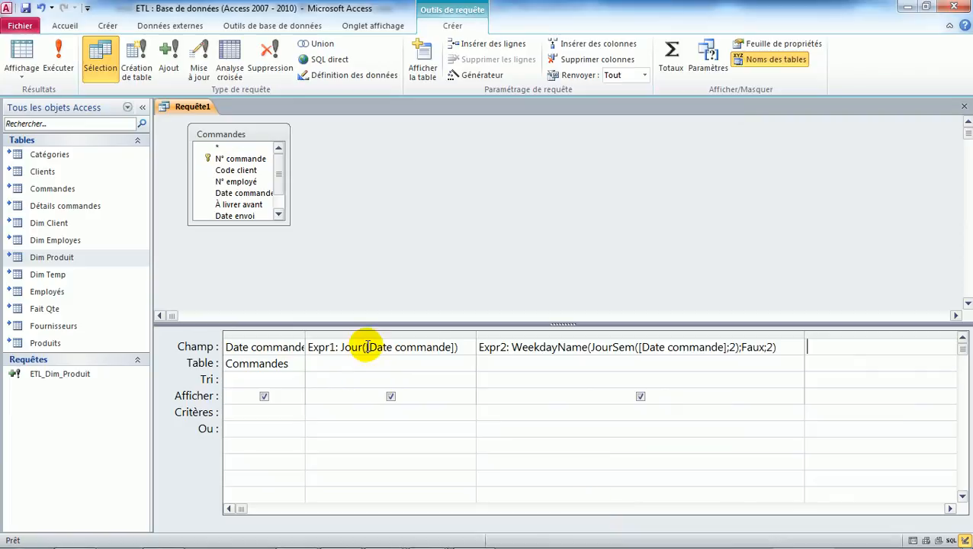
{"action": "left_click_drag", "start_coordinate": [454, 348], "coordinate": [341, 347]}
{"action": "key", "text": "ctrl+c"}
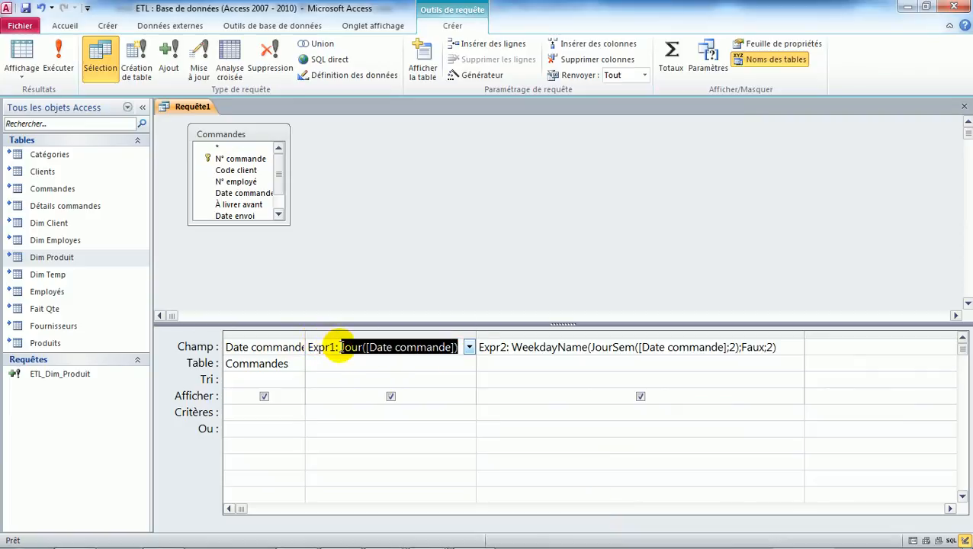
{"action": "left_click", "coordinate": [815, 347]}
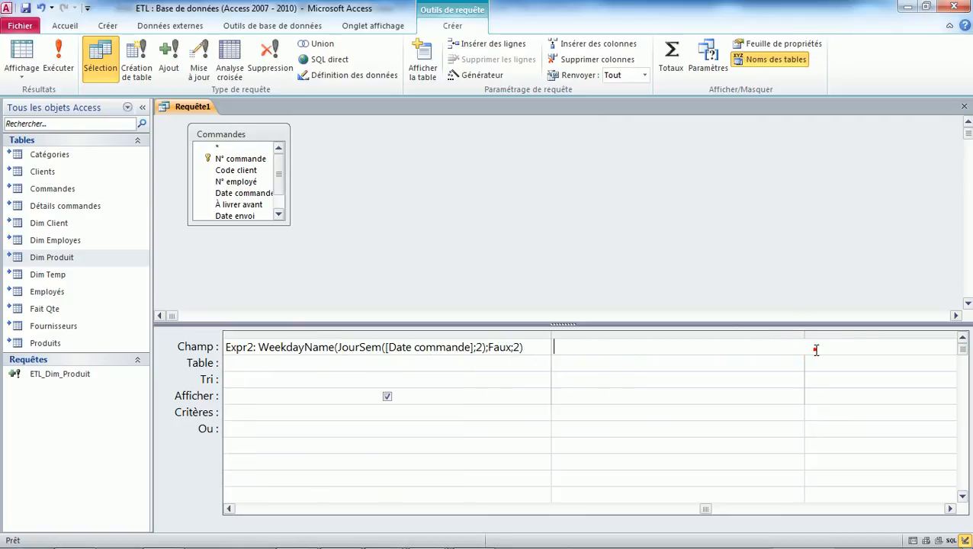
{"action": "key", "text": "ctrl+v"}
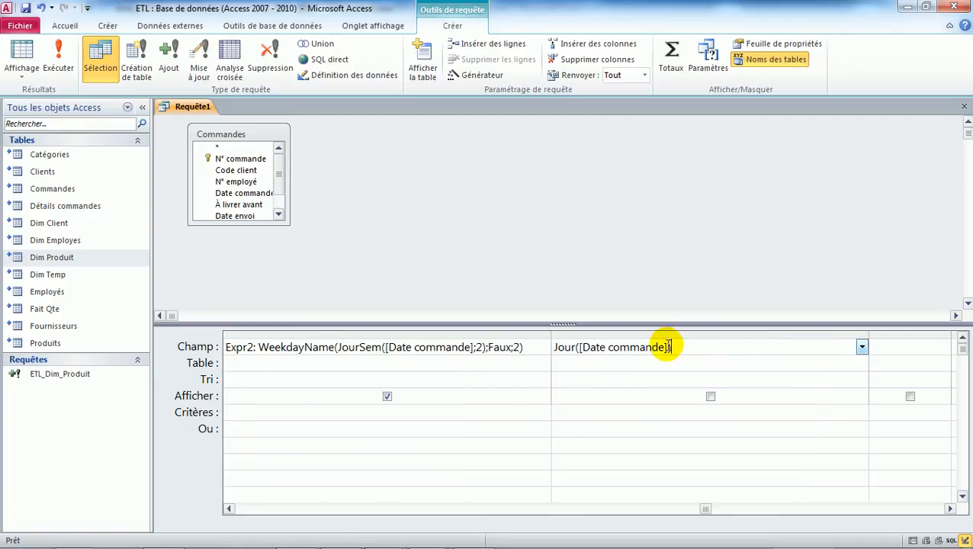
Change the copied expression's function to Mois so it reads Mois([Date commande]), and check the query results.
{"action": "key", "text": "Left"}
{"action": "key", "text": "Left"}
{"action": "key", "text": "Left"}
{"action": "key", "text": "Left"}
{"action": "key", "text": "Left"}
{"action": "key", "text": "Left"}
{"action": "key", "text": "Left"}
{"action": "key", "text": "Left"}
{"action": "key", "text": "Left"}
{"action": "key", "text": "Left"}
{"action": "key", "text": "Left"}
{"action": "key", "text": "Left"}
{"action": "key", "text": "Left"}
{"action": "key", "text": "Left"}
{"action": "key", "text": "Left"}
{"action": "key", "text": "Left"}
{"action": "key", "text": "Left"}
{"action": "key", "text": "BackSpace"}
{"action": "key", "text": "BackSpace"}
{"action": "key", "text": "BackSpace"}
{"action": "key", "text": "BackSpace"}
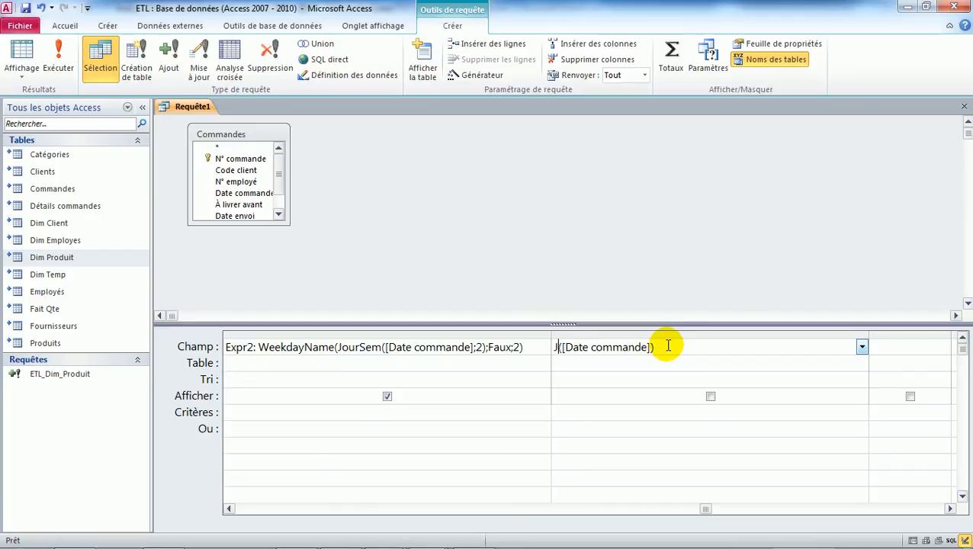
{"action": "type", "text": "Mois"}
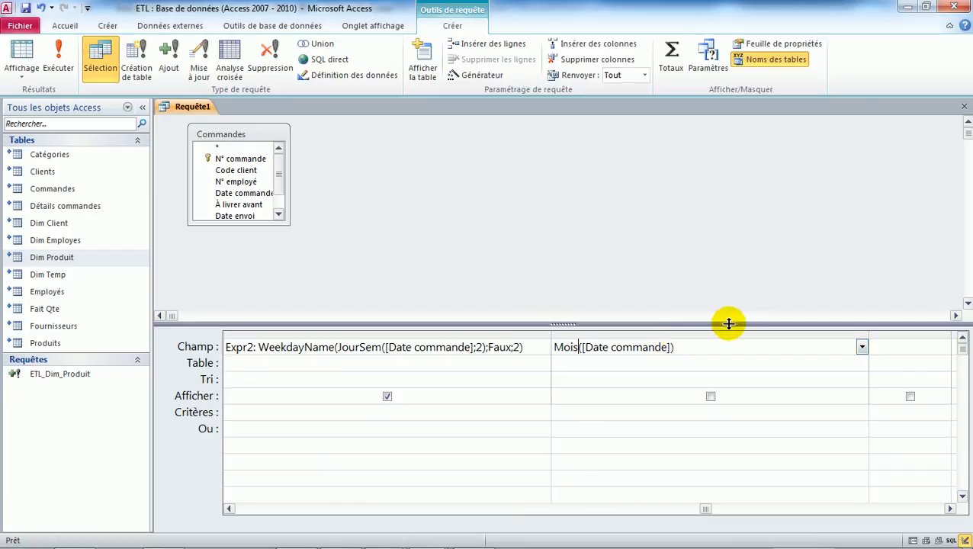
{"action": "left_click", "coordinate": [647, 366]}
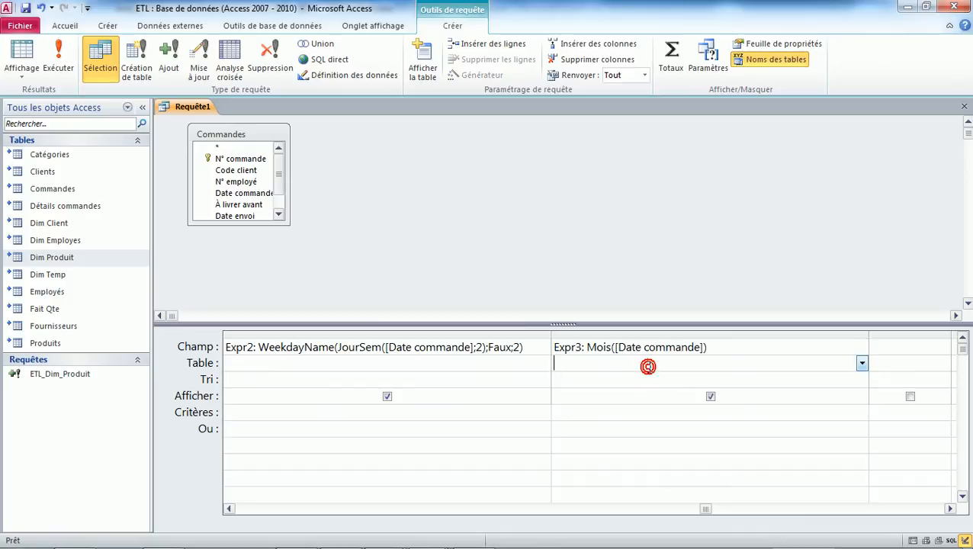
{"action": "left_click", "coordinate": [21, 54]}
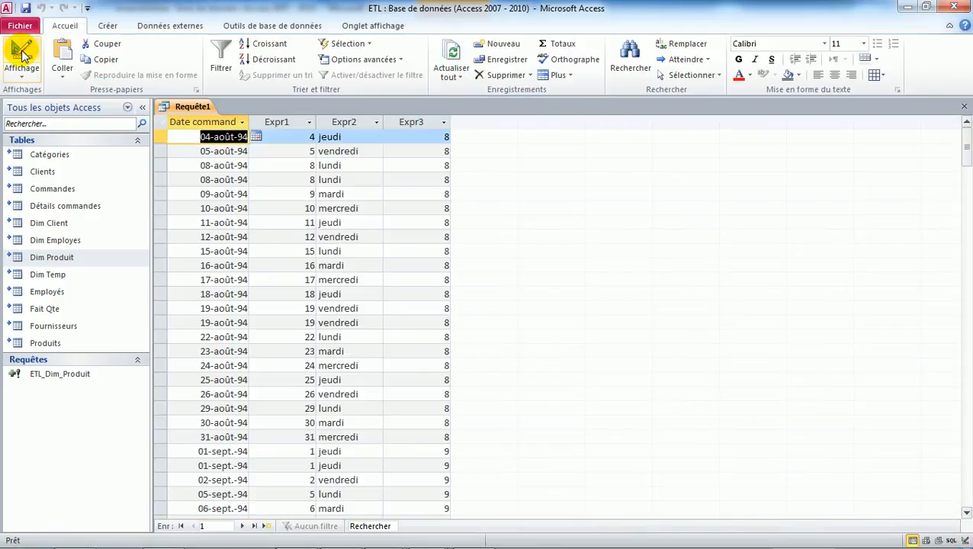
{"action": "left_click", "coordinate": [21, 55]}
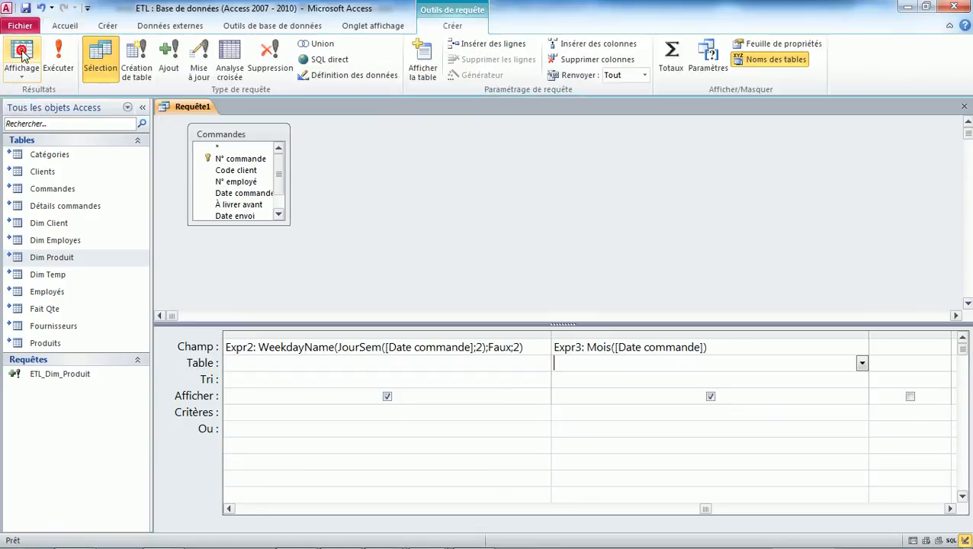
Fit the width of the Mois expression column and open the expression builder for the next empty field.
{"action": "double_click", "coordinate": [868, 334]}
{"action": "left_click", "coordinate": [770, 352]}
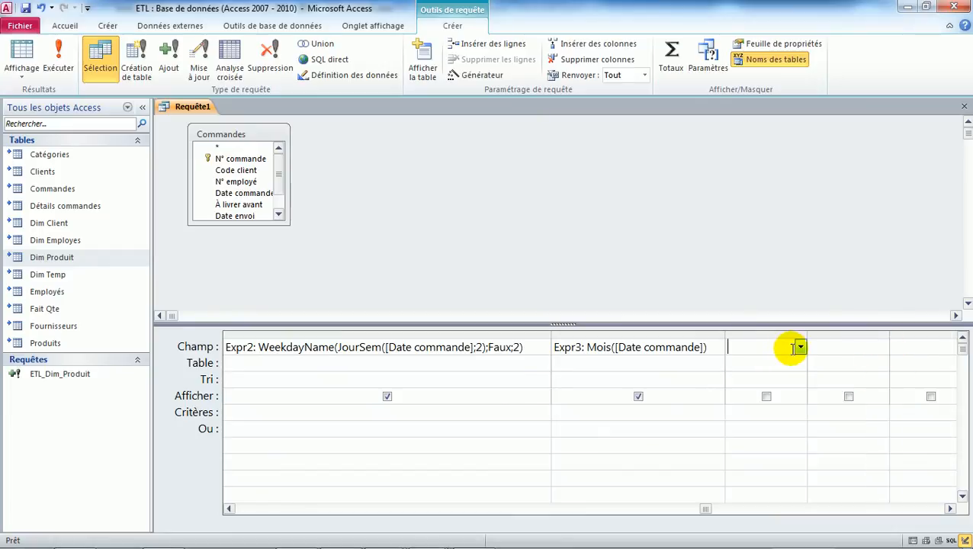
{"action": "left_click", "coordinate": [800, 348]}
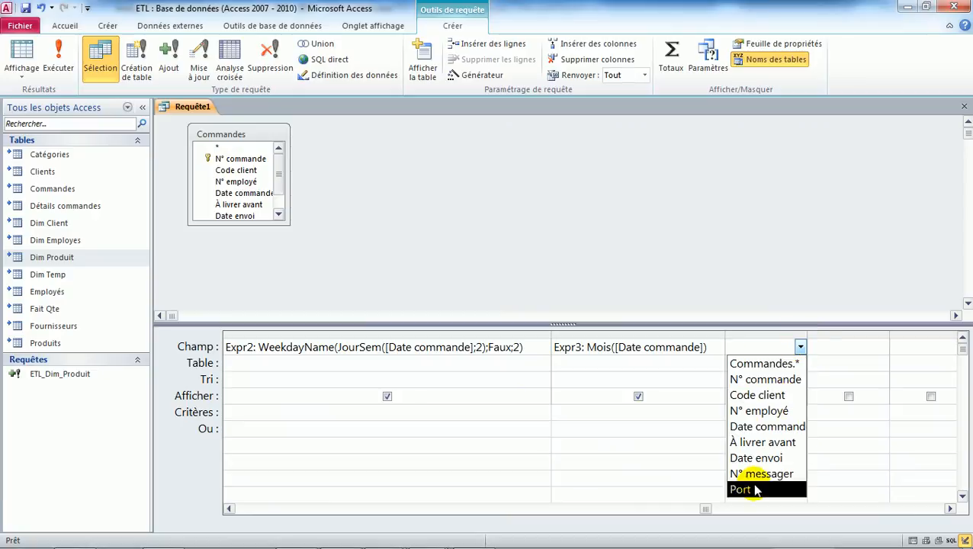
{"action": "left_click", "coordinate": [831, 349]}
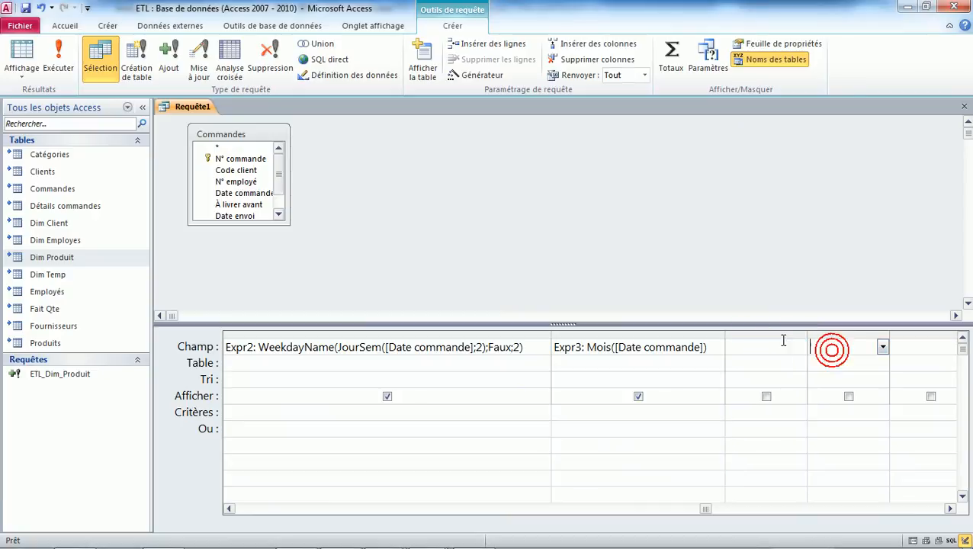
{"action": "left_click", "coordinate": [778, 347]}
{"action": "right_click", "coordinate": [780, 346]}
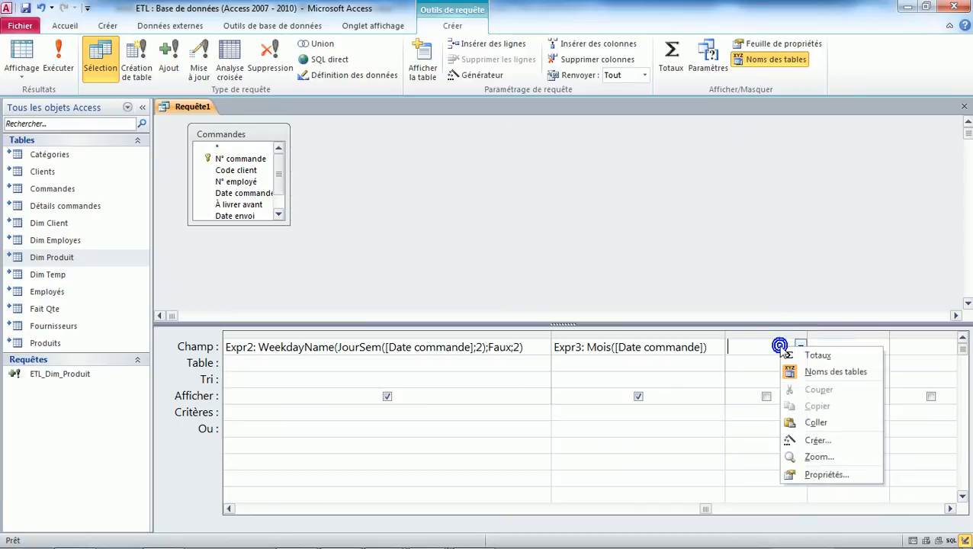
{"action": "left_click", "coordinate": [817, 441]}
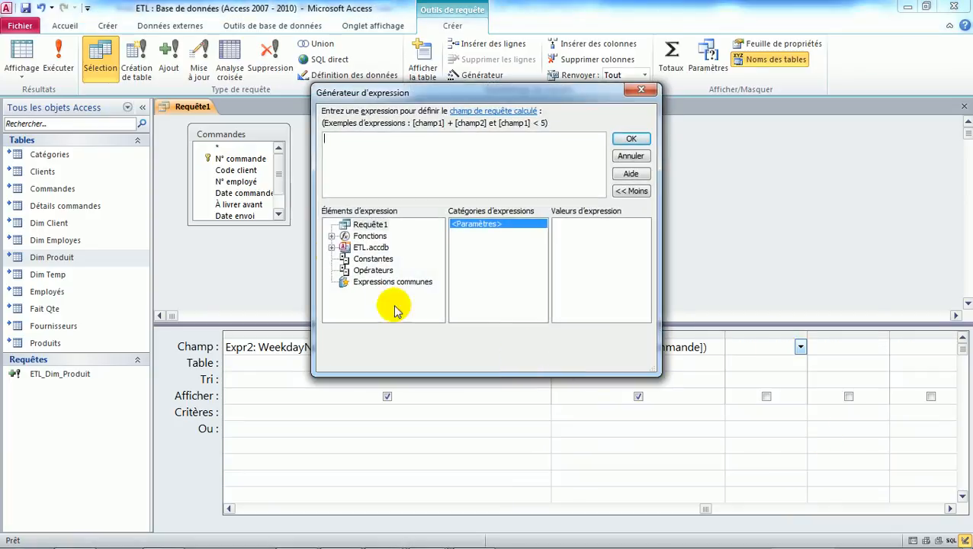
Insert the MonthName function from the built-in Date/heure functions into the expression.
{"action": "left_click", "coordinate": [331, 236]}
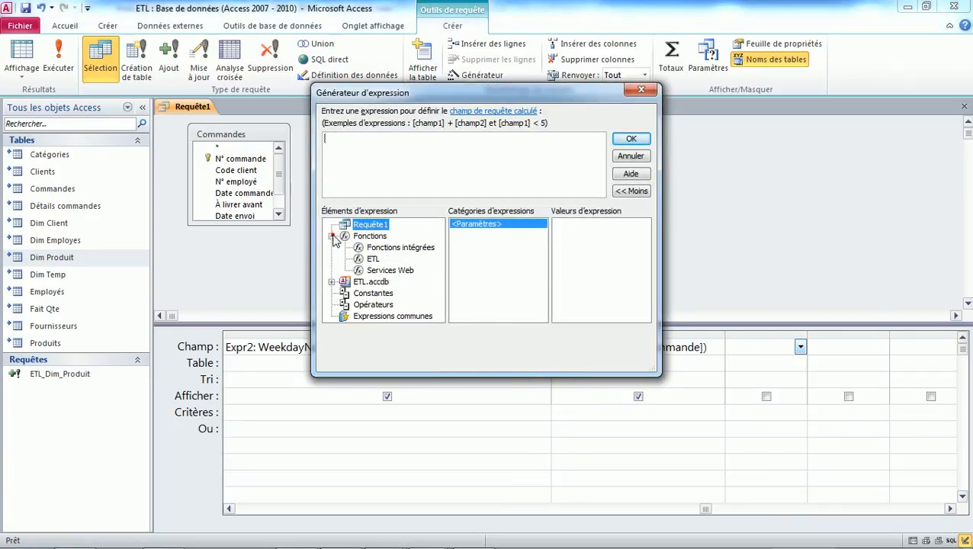
{"action": "left_click", "coordinate": [385, 248]}
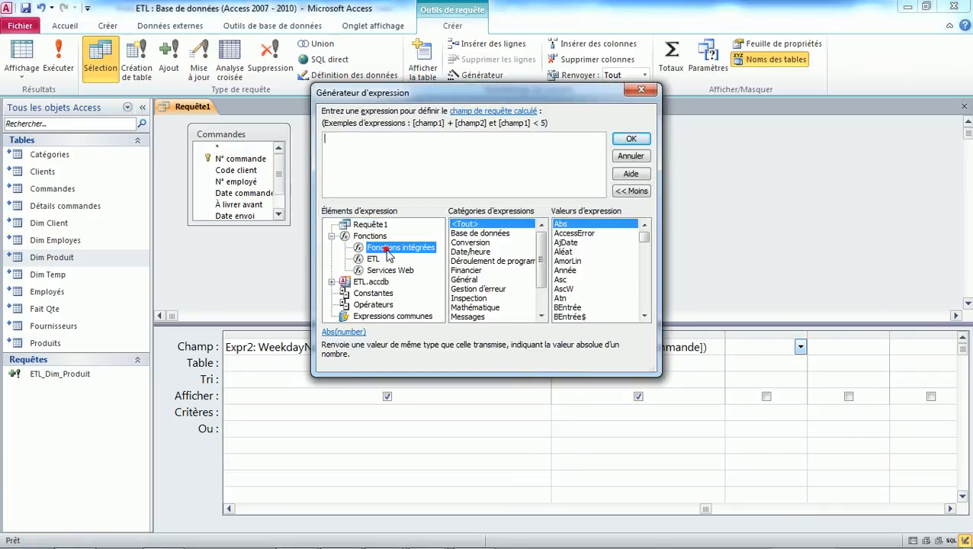
{"action": "left_click", "coordinate": [477, 232]}
{"action": "left_click", "coordinate": [477, 252]}
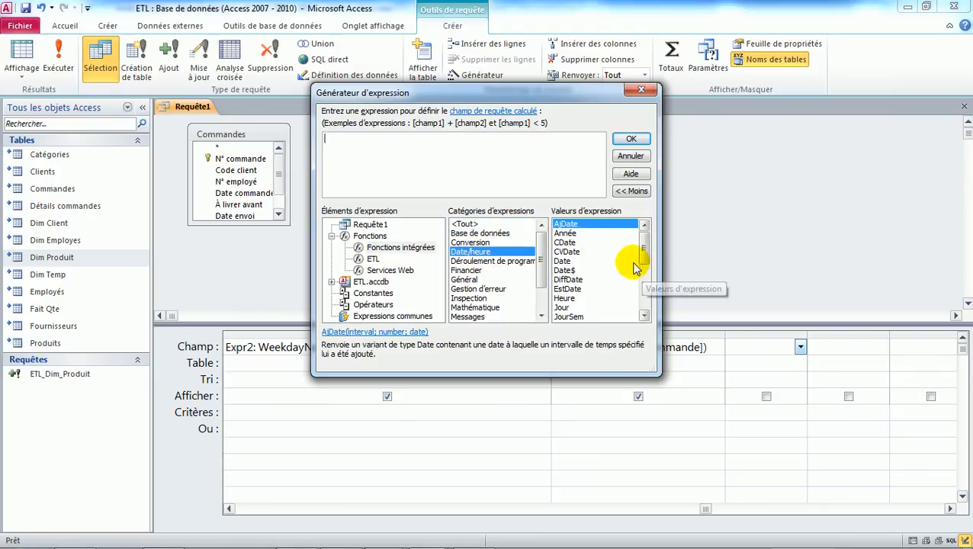
{"action": "left_click", "coordinate": [561, 236]}
{"action": "key", "text": "Down"}
{"action": "key", "text": "Down"}
{"action": "key", "text": "Down"}
{"action": "key", "text": "Down"}
{"action": "key", "text": "Down"}
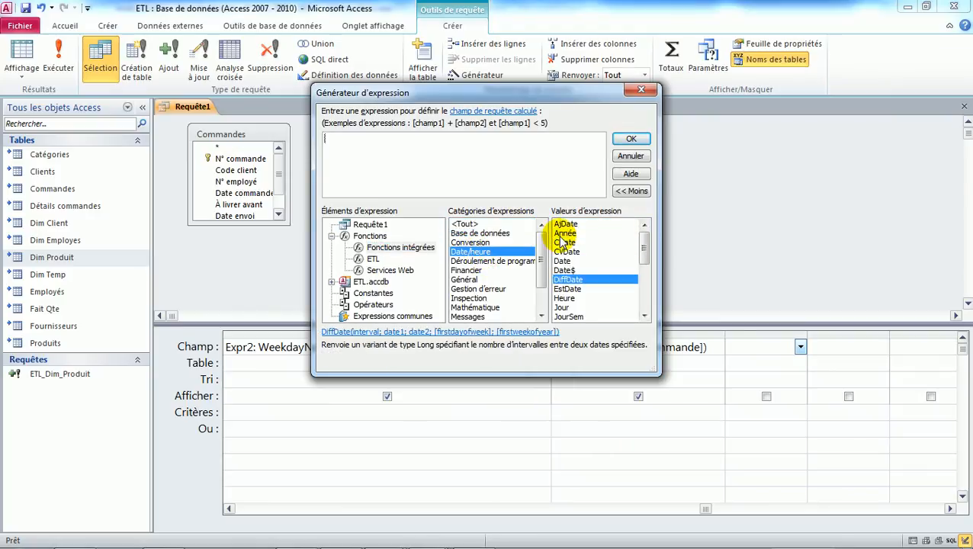
{"action": "key", "text": "Down"}
{"action": "key", "text": "Down"}
{"action": "key", "text": "Down"}
{"action": "key", "text": "Down"}
{"action": "key", "text": "Down"}
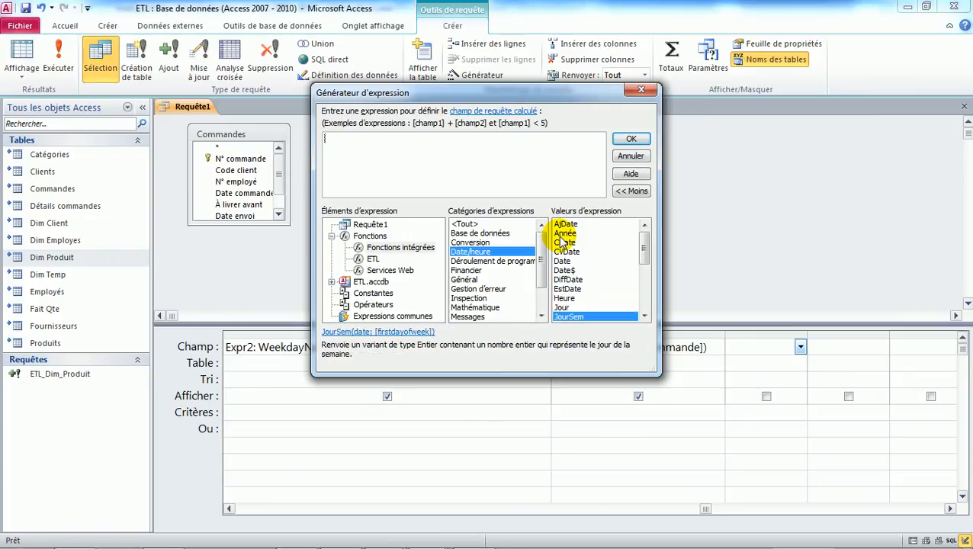
{"action": "key", "text": "Down"}
{"action": "key", "text": "Down"}
{"action": "key", "text": "Down"}
{"action": "key", "text": "Down"}
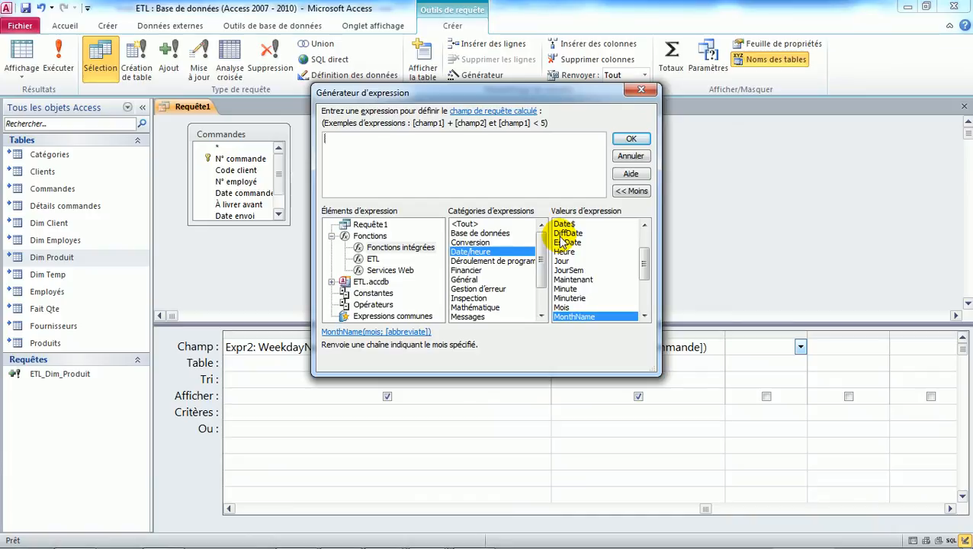
{"action": "double_click", "coordinate": [569, 317]}
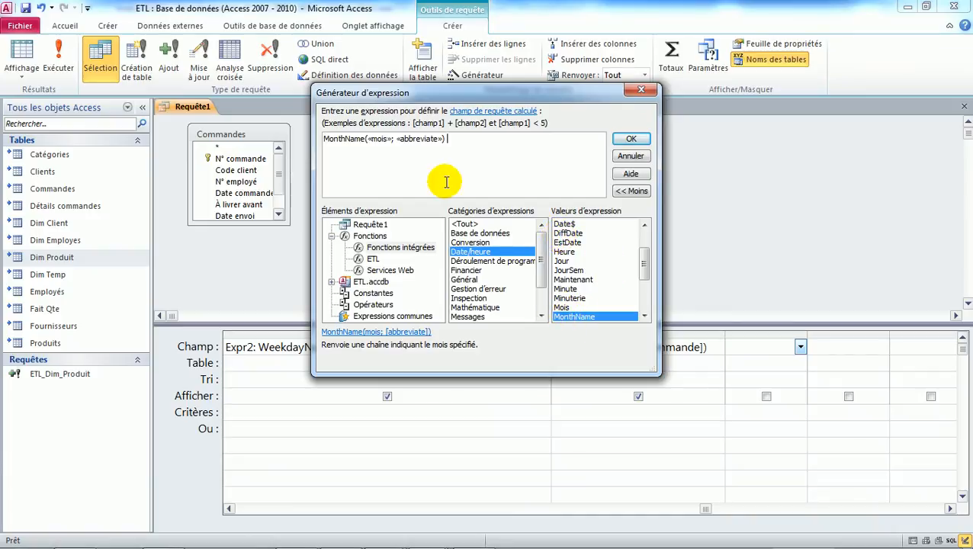
Insert the Mois function in place of the «mois» argument of MonthName.
{"action": "left_click", "coordinate": [382, 144]}
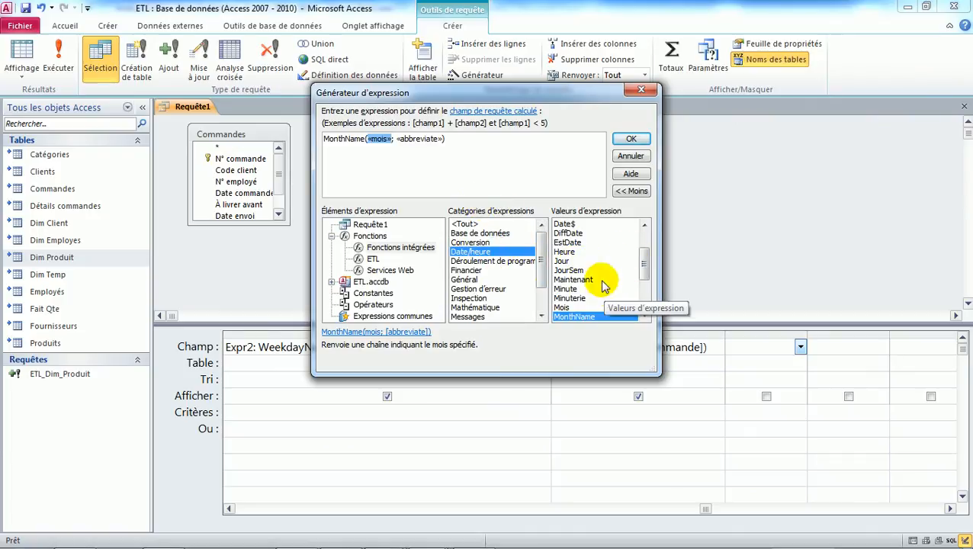
{"action": "left_click", "coordinate": [643, 316]}
{"action": "left_click", "coordinate": [644, 316]}
{"action": "left_click", "coordinate": [644, 315]}
{"action": "left_click_drag", "start_coordinate": [643, 280], "coordinate": [633, 234]}
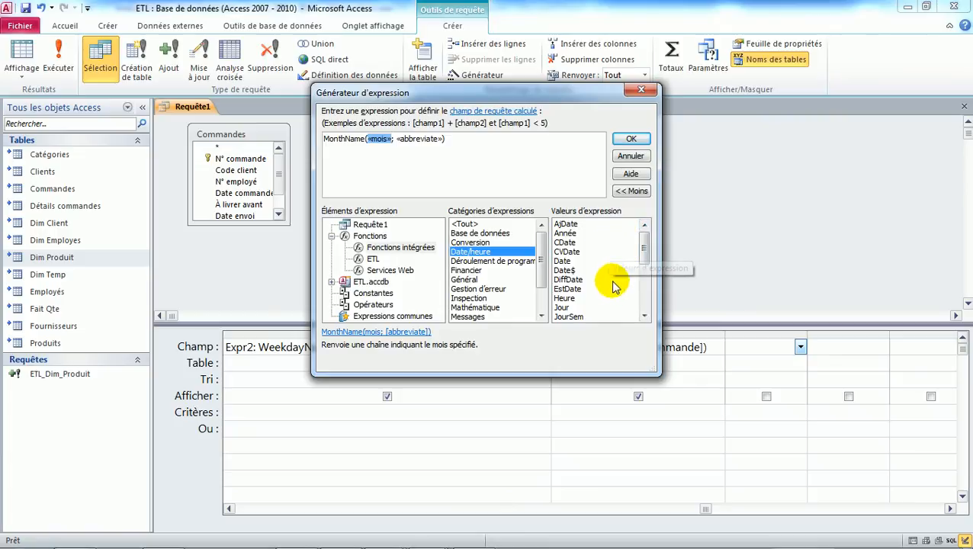
{"action": "left_click", "coordinate": [645, 316]}
{"action": "left_click", "coordinate": [645, 316]}
{"action": "left_click", "coordinate": [644, 316]}
{"action": "left_click", "coordinate": [644, 316]}
{"action": "left_click", "coordinate": [644, 316]}
{"action": "left_click", "coordinate": [644, 316]}
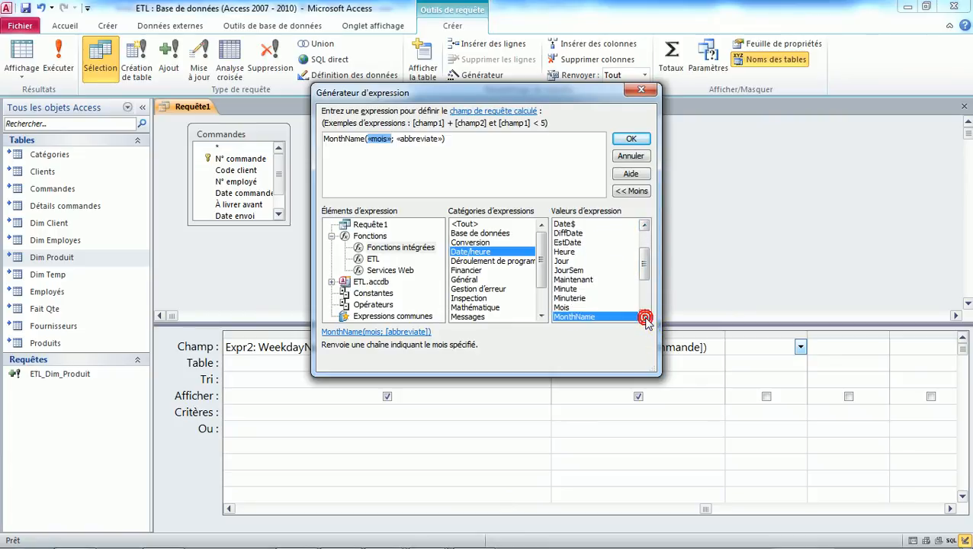
{"action": "left_click", "coordinate": [645, 316]}
{"action": "double_click", "coordinate": [562, 299]}
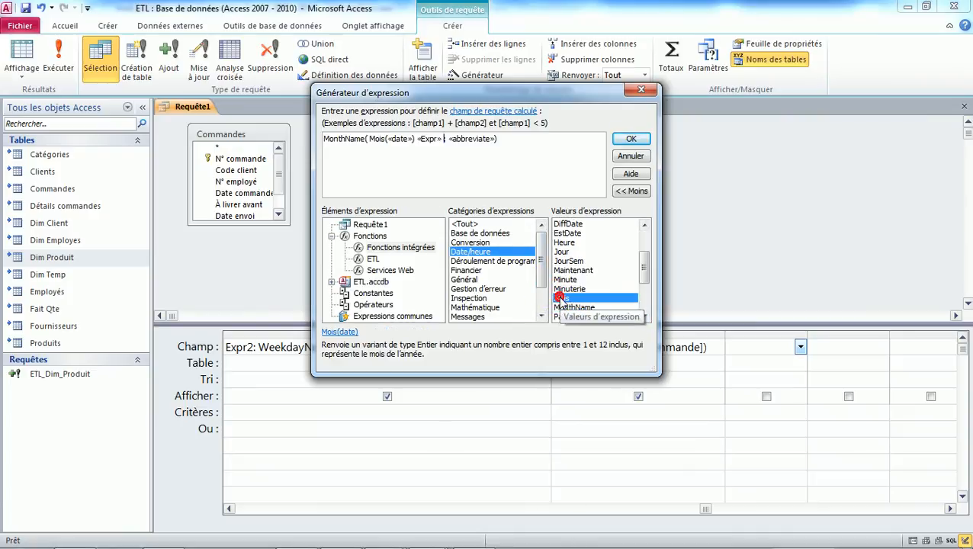
Replace the «date» placeholder of the Mois function with DateCommande.
{"action": "left_click", "coordinate": [403, 139]}
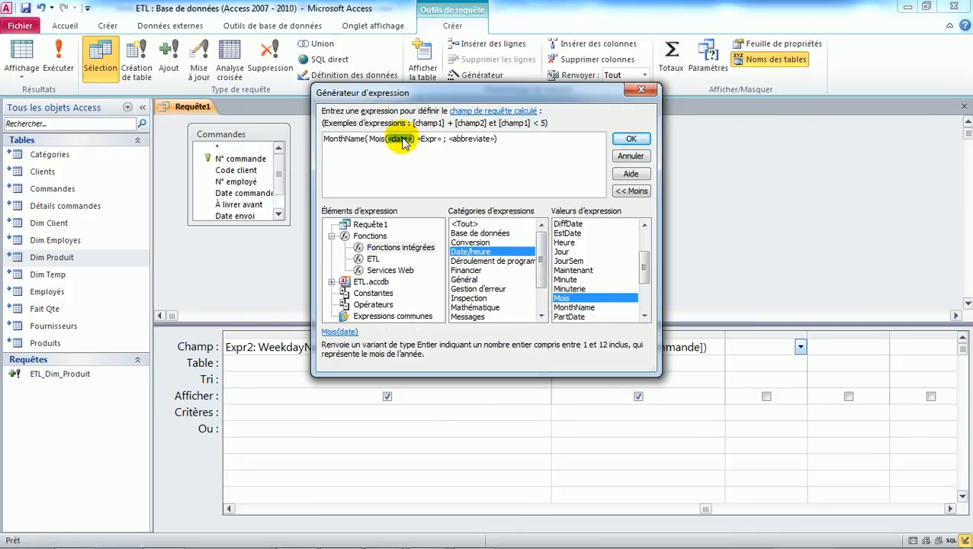
{"action": "type", "text": "[]"}
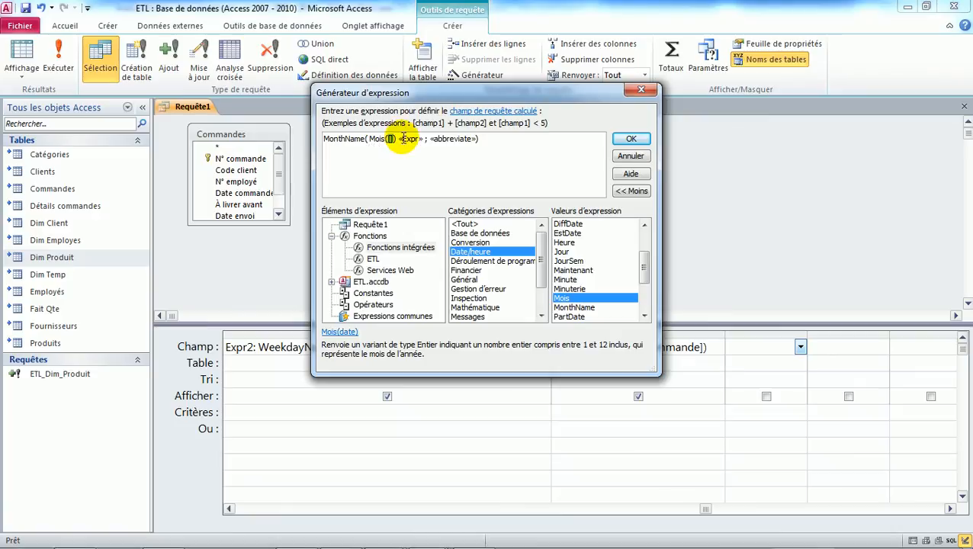
{"action": "type", "text": "Date"}
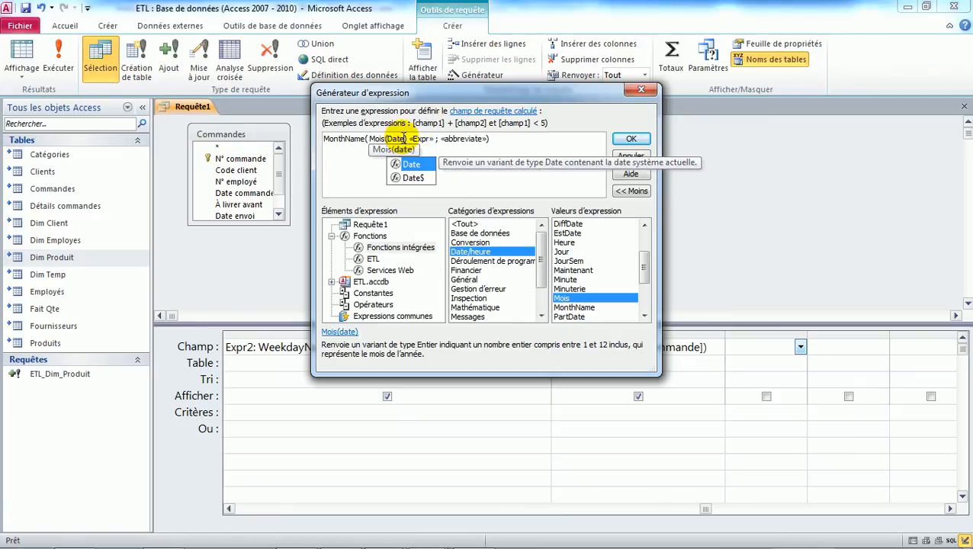
{"action": "type", "text": "Commande"}
Remove the leftover «Expr» placeholder, set MonthName's abbreviate argument to faux, and accept the expression.
{"action": "left_click", "coordinate": [455, 139]}
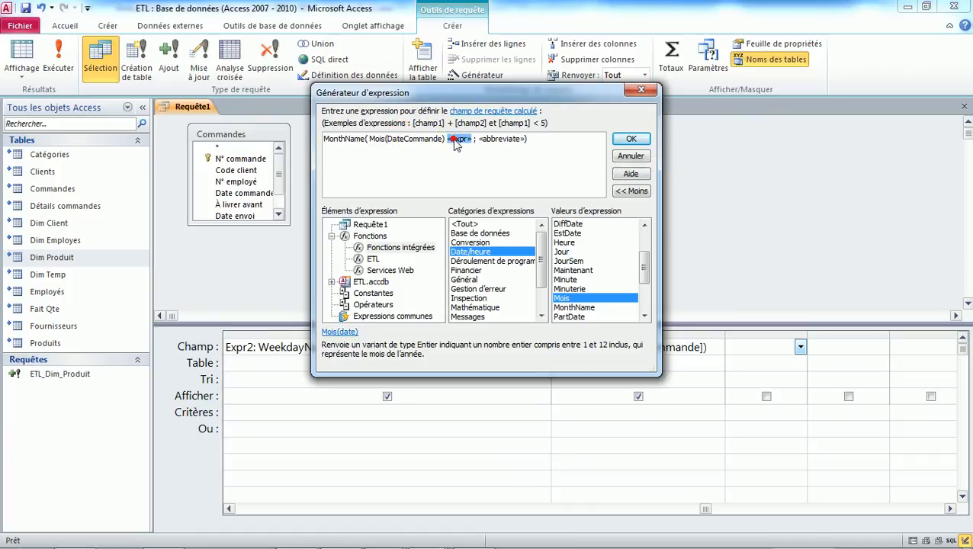
{"action": "type", "text": ")"}
{"action": "left_click", "coordinate": [478, 140]}
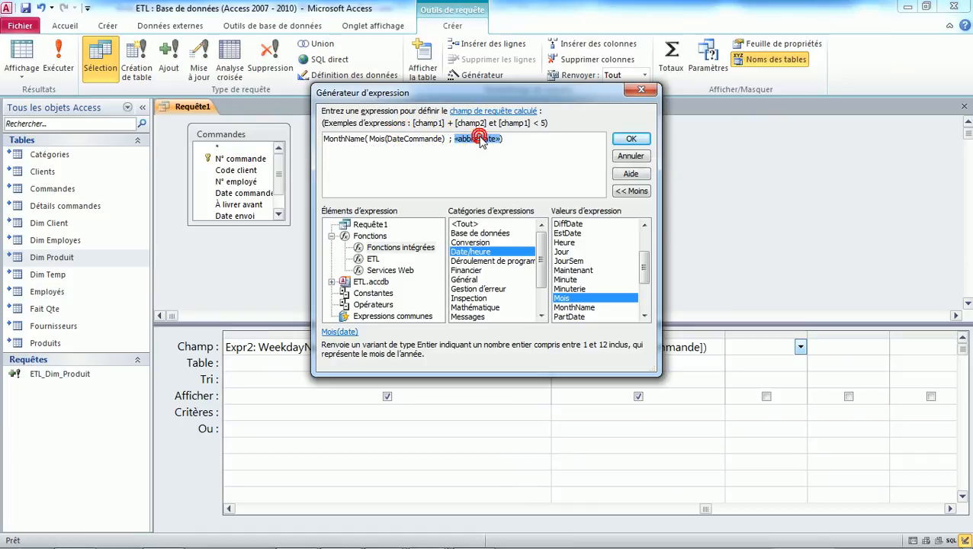
{"action": "type", "text": "faux"}
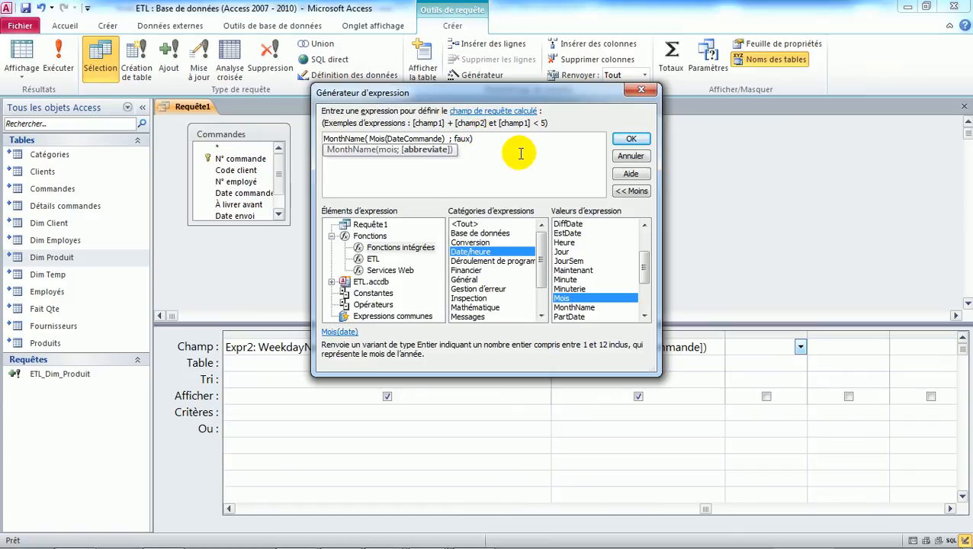
{"action": "left_click", "coordinate": [495, 148]}
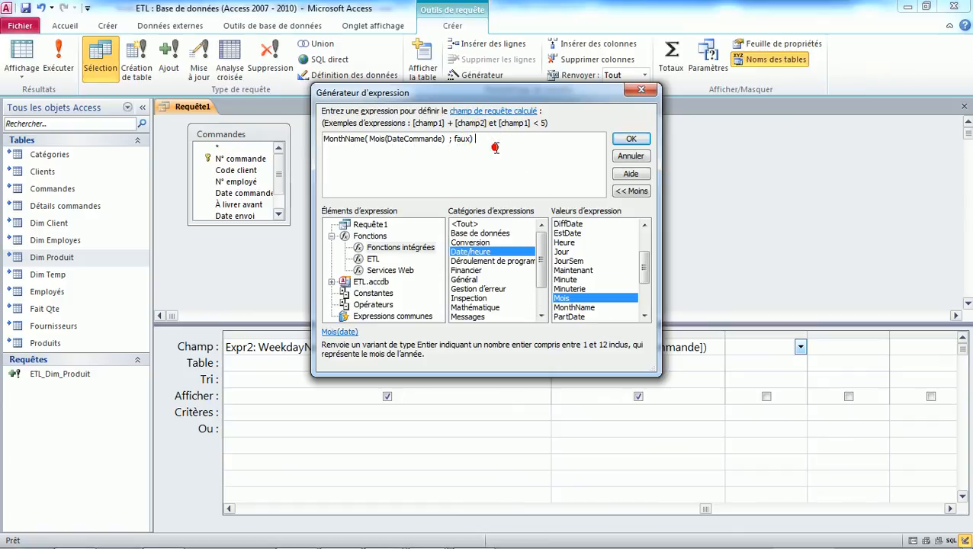
{"action": "left_click", "coordinate": [626, 144]}
Widen the MonthName column, correct its field reference to [Date Commande], and check the query results.
{"action": "left_click_drag", "start_coordinate": [806, 335], "coordinate": [807, 333]}
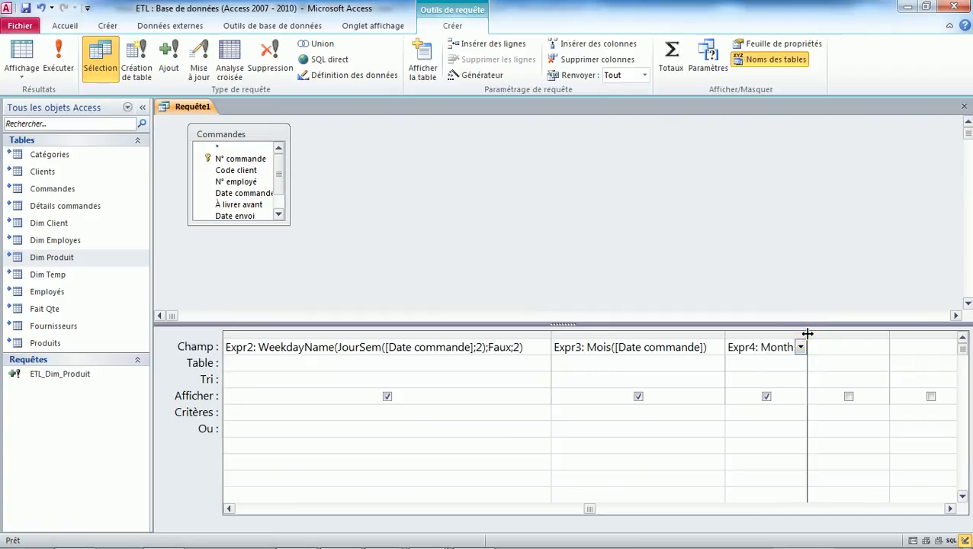
{"action": "double_click", "coordinate": [808, 333]}
{"action": "left_click", "coordinate": [882, 347]}
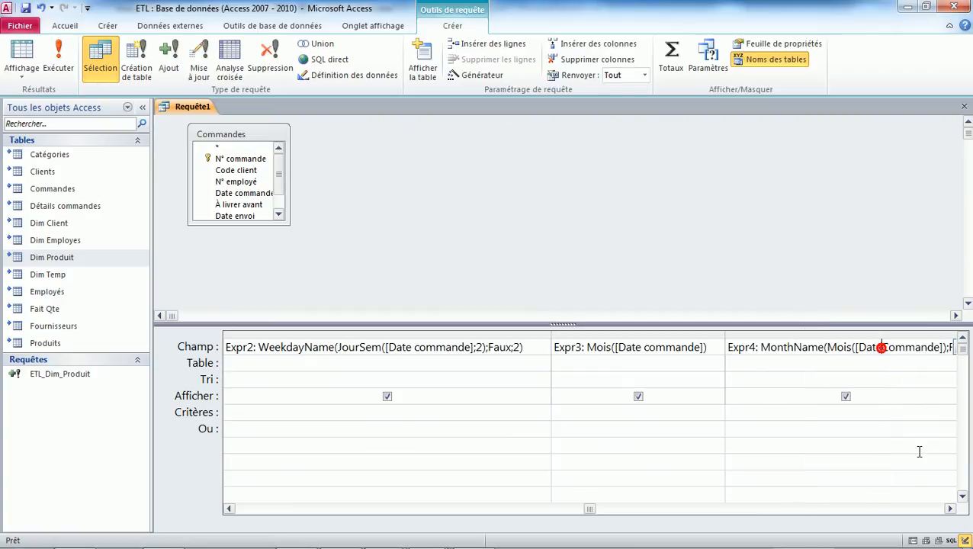
{"action": "left_click", "coordinate": [421, 347]}
{"action": "left_click", "coordinate": [23, 62]}
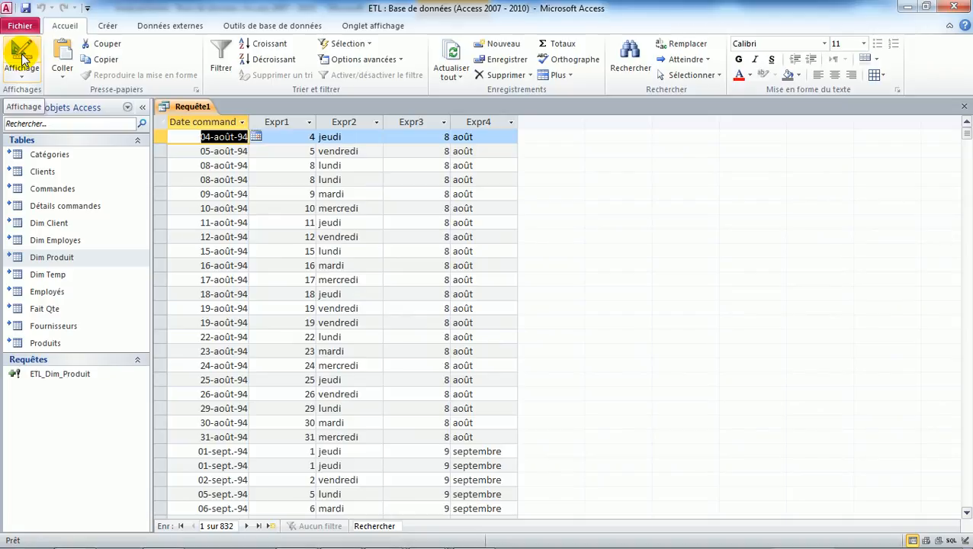
{"action": "left_click", "coordinate": [23, 57]}
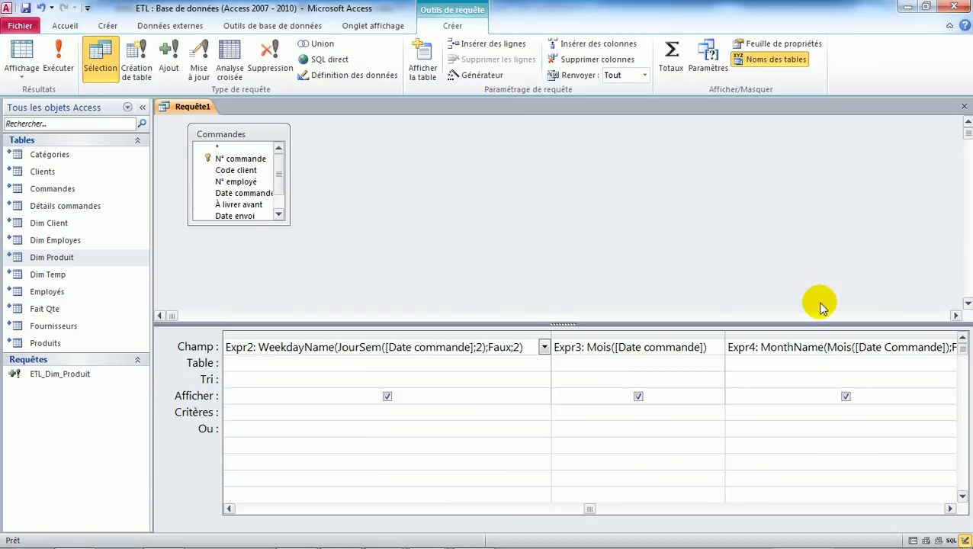
Add the expression Annee([Date commande]) in the next empty field by adapting the copied Jour expression, and try to display the results.
{"action": "left_click", "coordinate": [951, 510]}
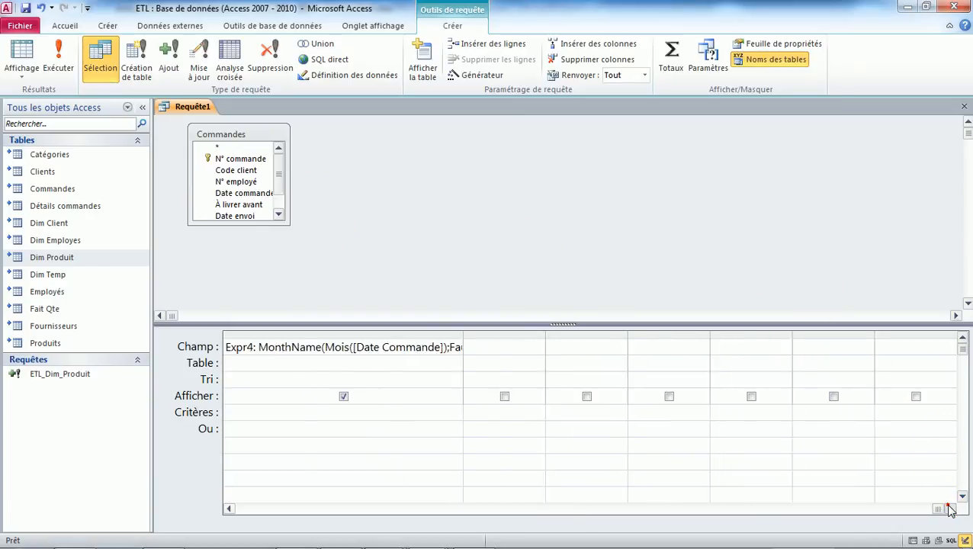
{"action": "left_click", "coordinate": [229, 508]}
{"action": "left_click", "coordinate": [661, 354]}
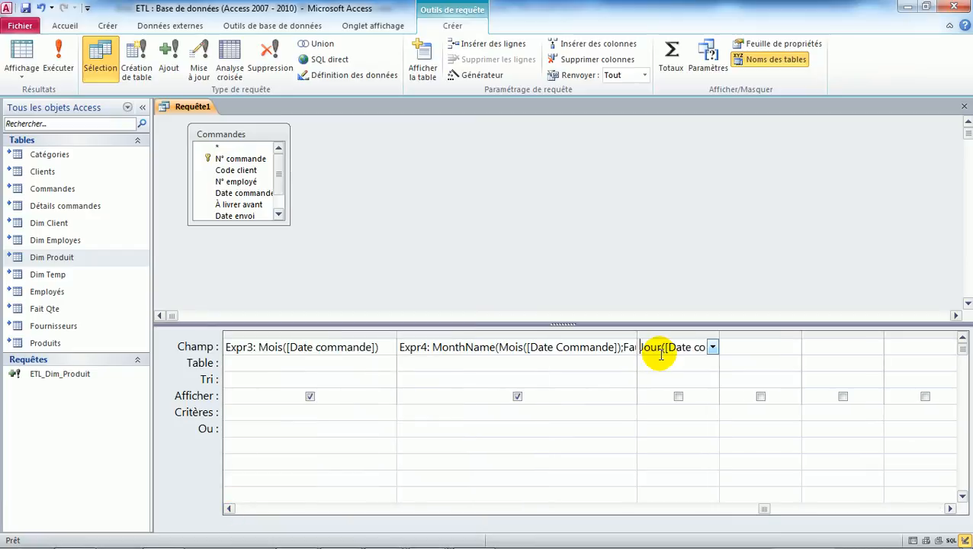
{"action": "double_click", "coordinate": [653, 348]}
{"action": "type", "text": "M"}
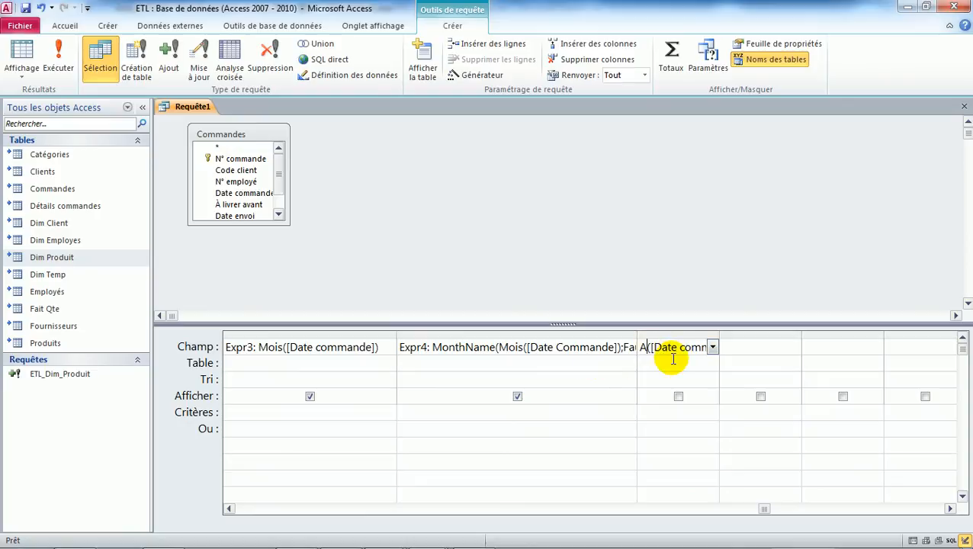
{"action": "left_click", "coordinate": [663, 362]}
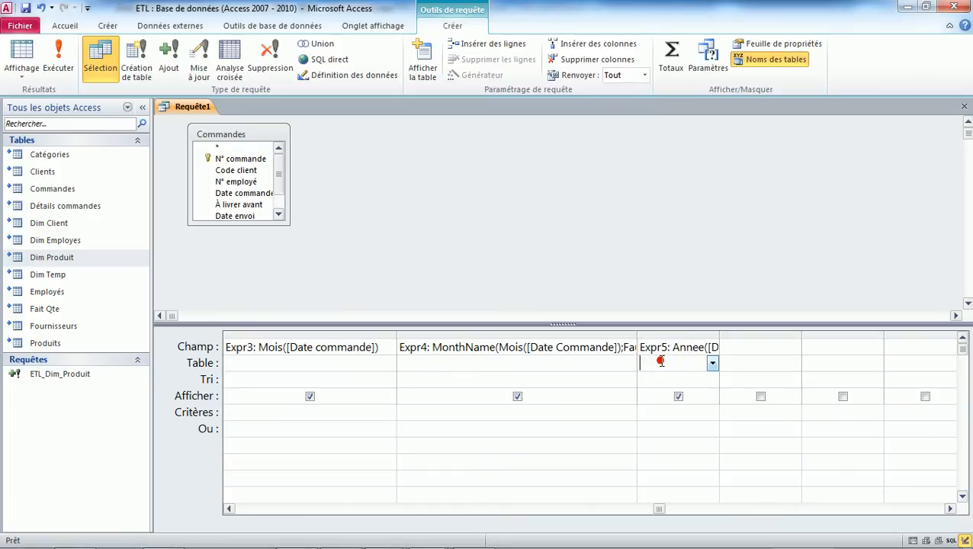
{"action": "left_click", "coordinate": [16, 55]}
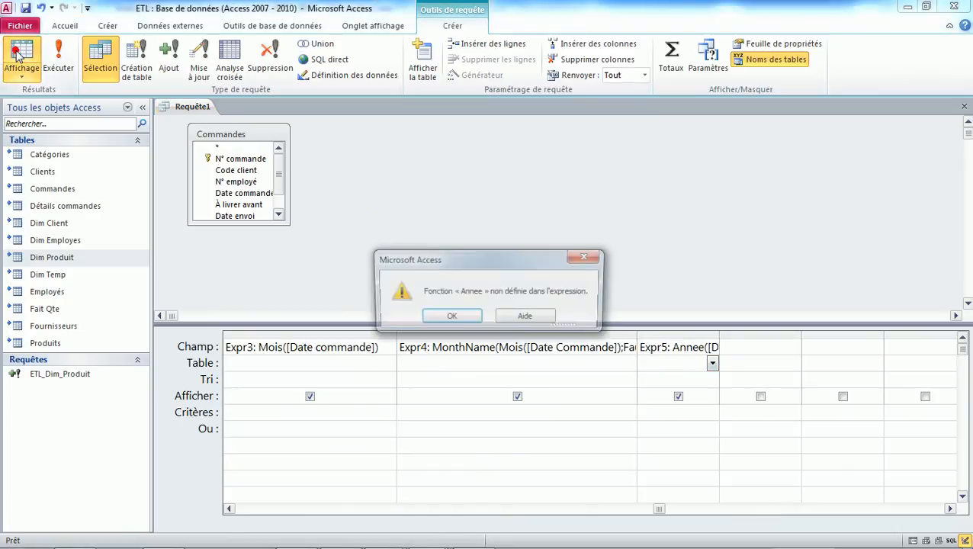
{"action": "left_click", "coordinate": [441, 325]}
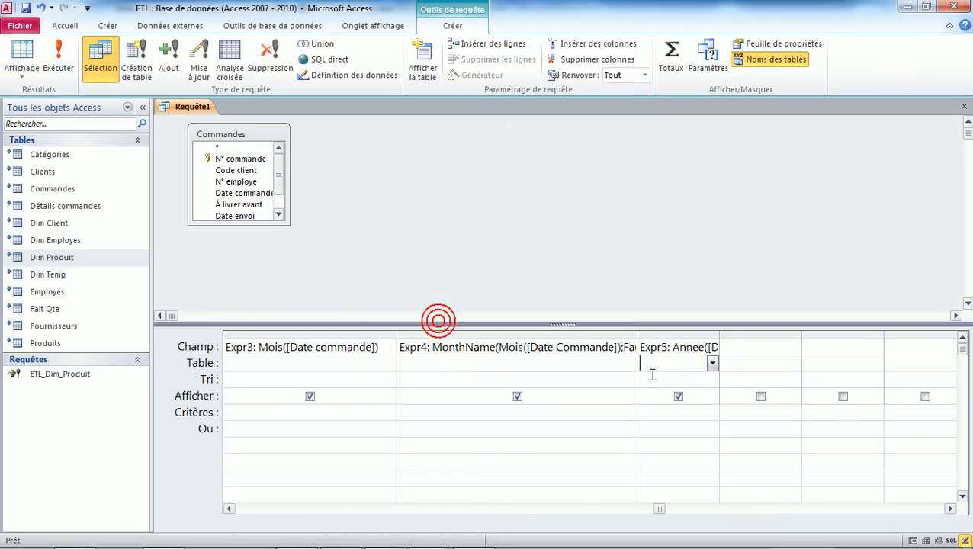
Correct the year expression's function name to Année and check the query results.
{"action": "left_click", "coordinate": [698, 347]}
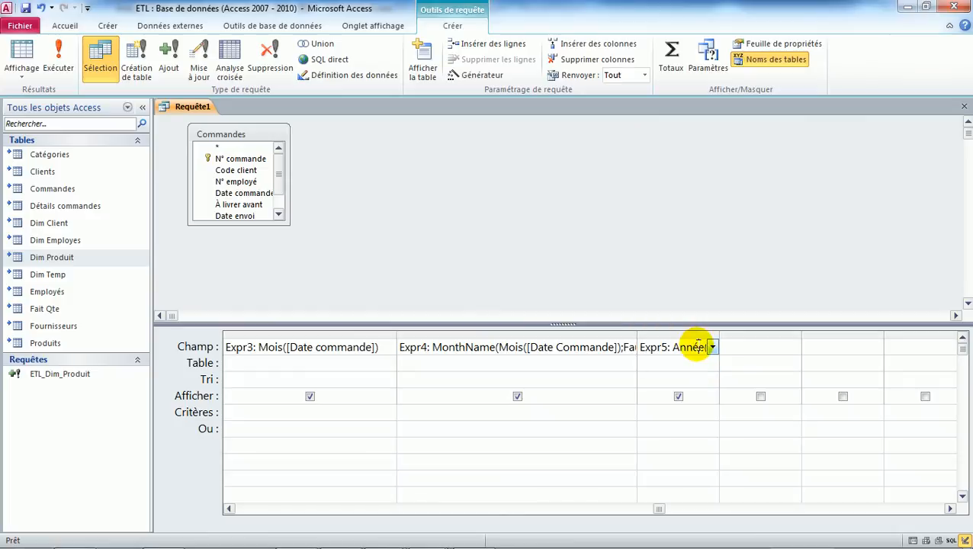
{"action": "left_click", "coordinate": [21, 55]}
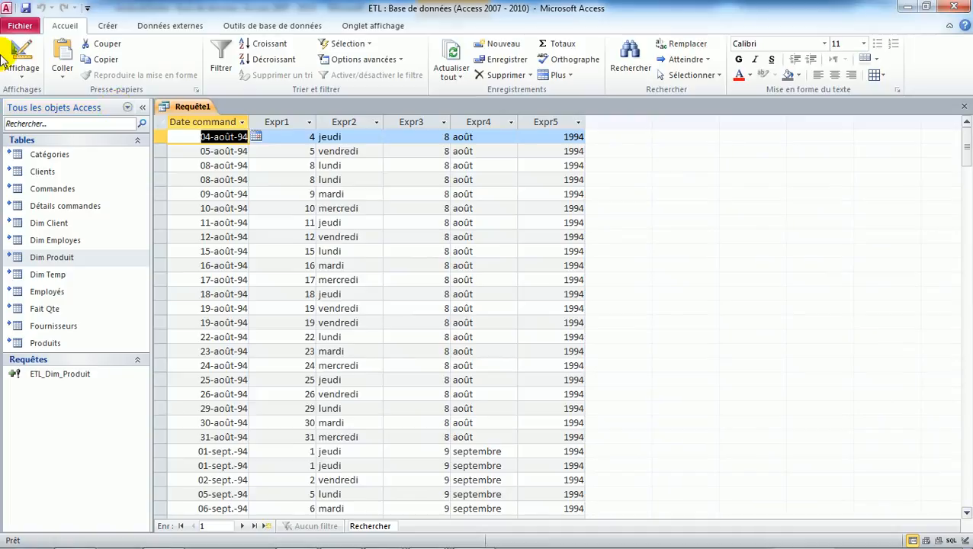
{"action": "left_click", "coordinate": [19, 67]}
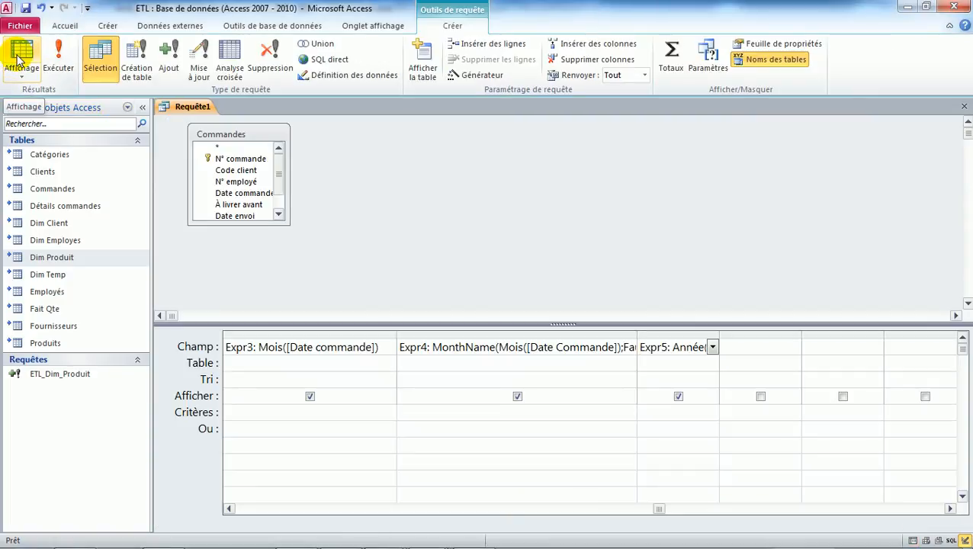
Convert the query to an append query that adds records to the Dim Temp table in the current database.
{"action": "left_click", "coordinate": [254, 347]}
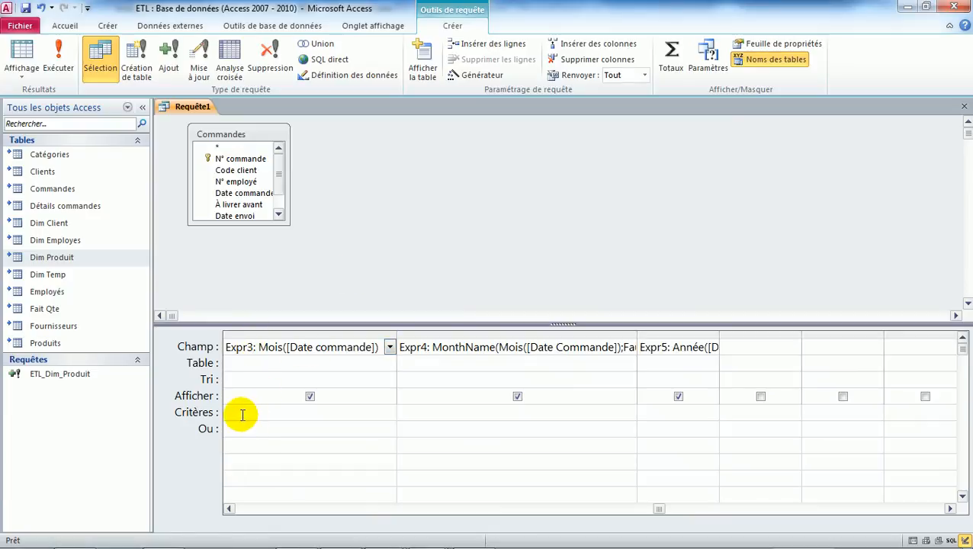
{"action": "left_click", "coordinate": [168, 65]}
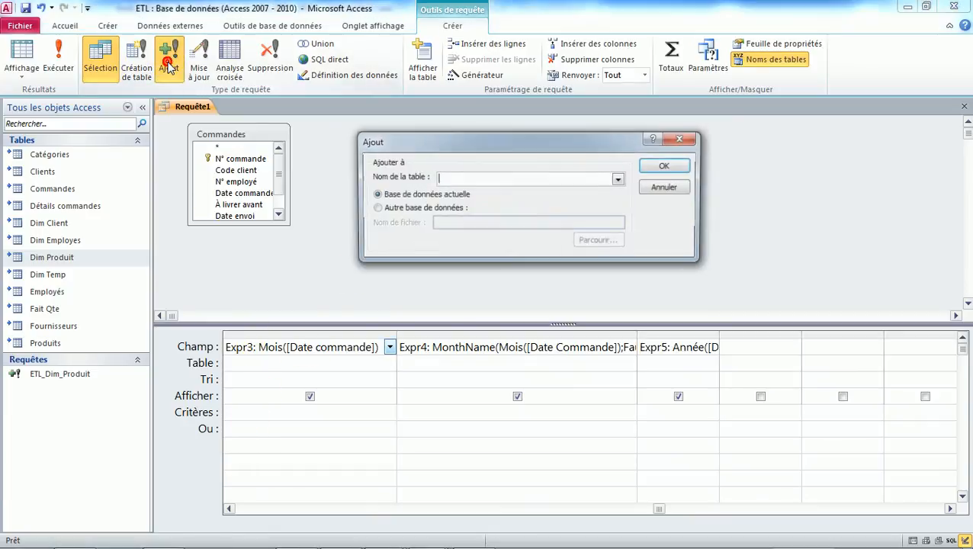
{"action": "left_click", "coordinate": [618, 179]}
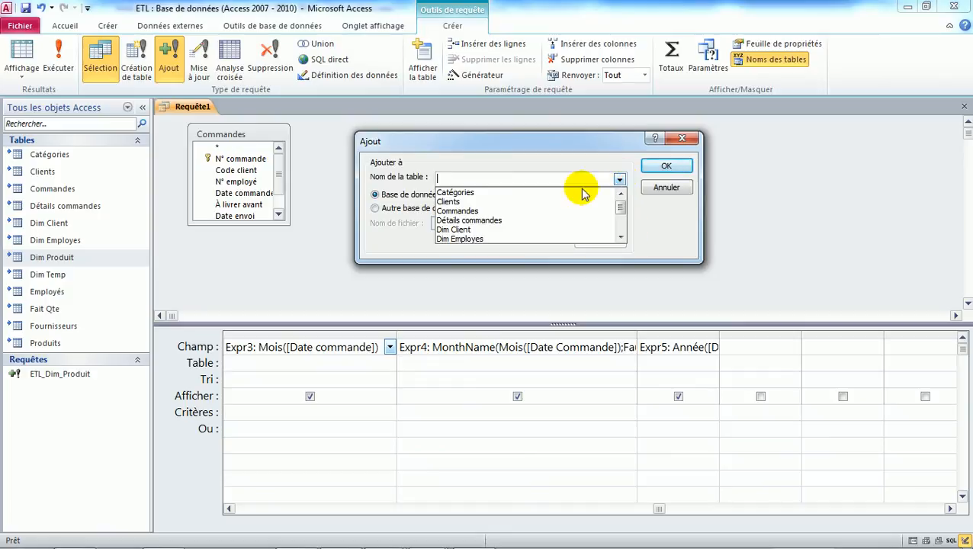
{"action": "left_click", "coordinate": [621, 238]}
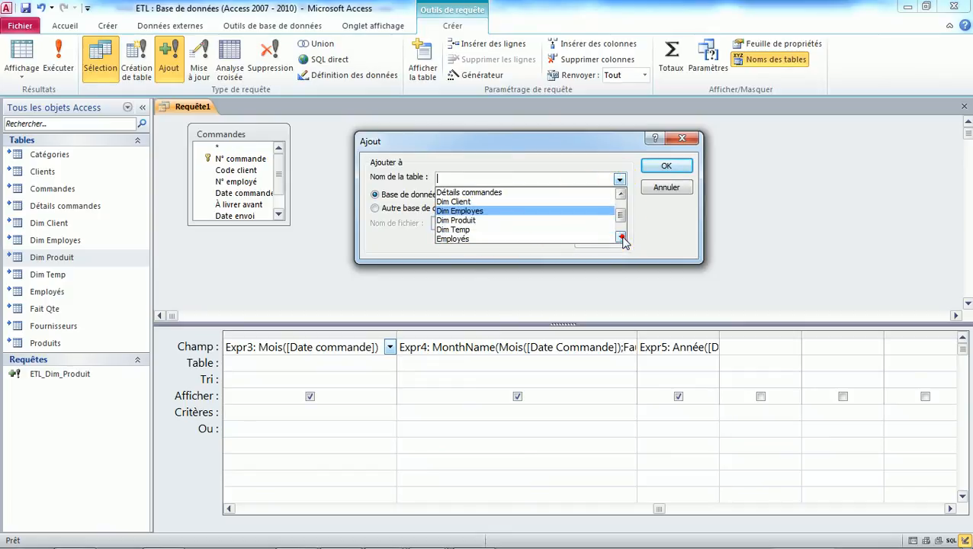
{"action": "left_click", "coordinate": [465, 229]}
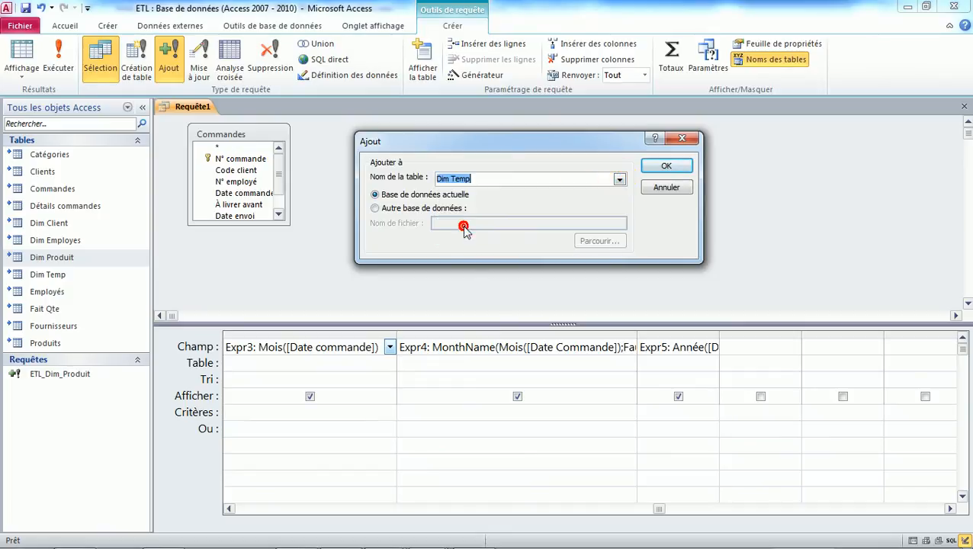
{"action": "left_click", "coordinate": [667, 168]}
Set DateVente as the append destination for the Date commande column.
{"action": "left_click", "coordinate": [271, 394]}
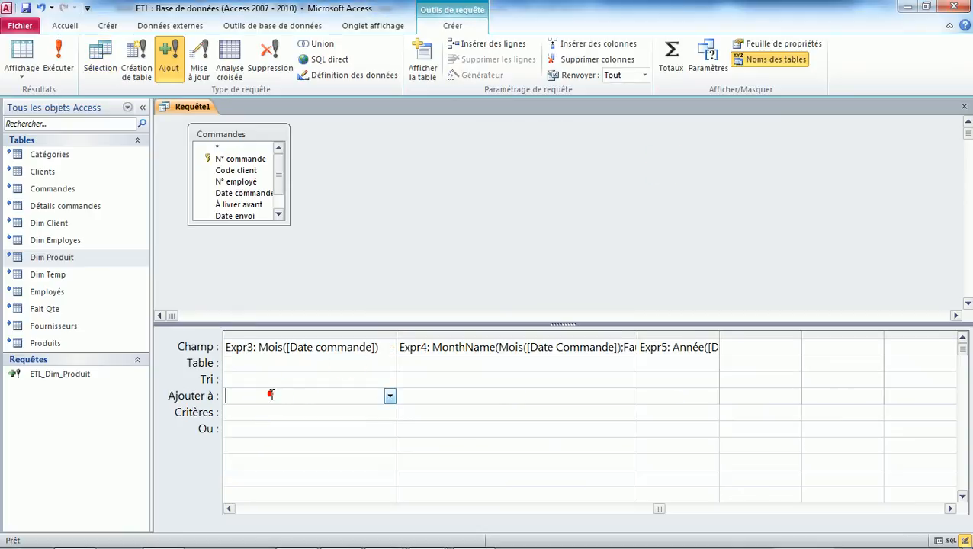
{"action": "left_click", "coordinate": [390, 396]}
{"action": "left_click", "coordinate": [390, 398]}
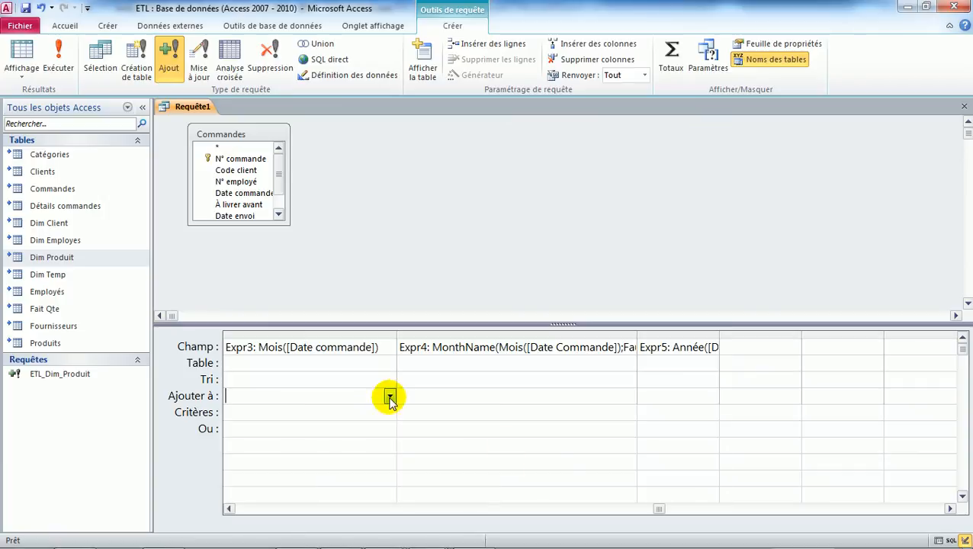
{"action": "left_click", "coordinate": [248, 509]}
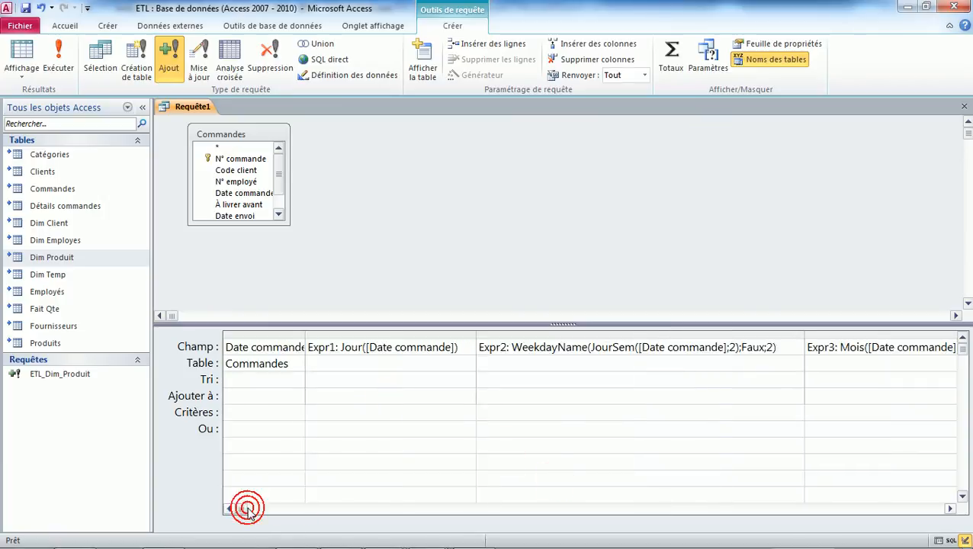
{"action": "left_click", "coordinate": [250, 396]}
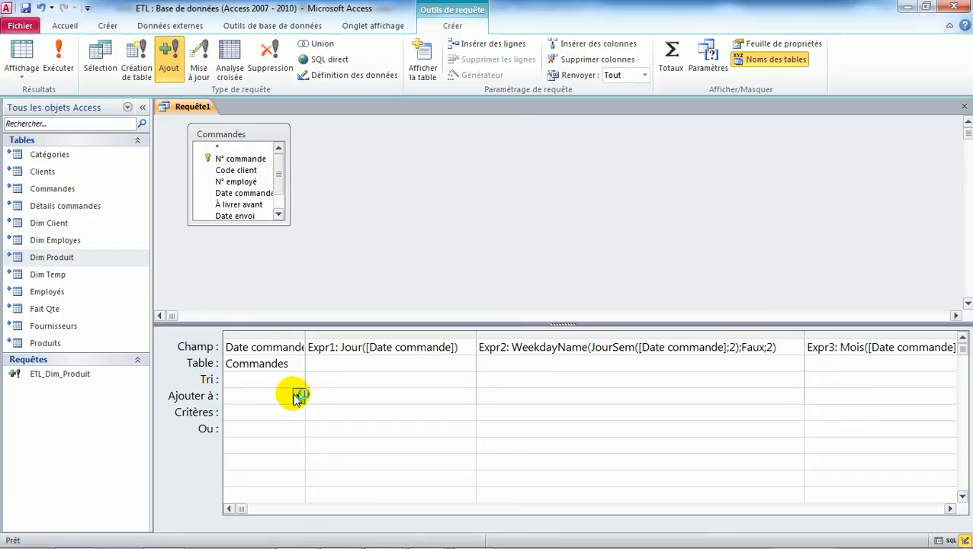
{"action": "left_click", "coordinate": [298, 396]}
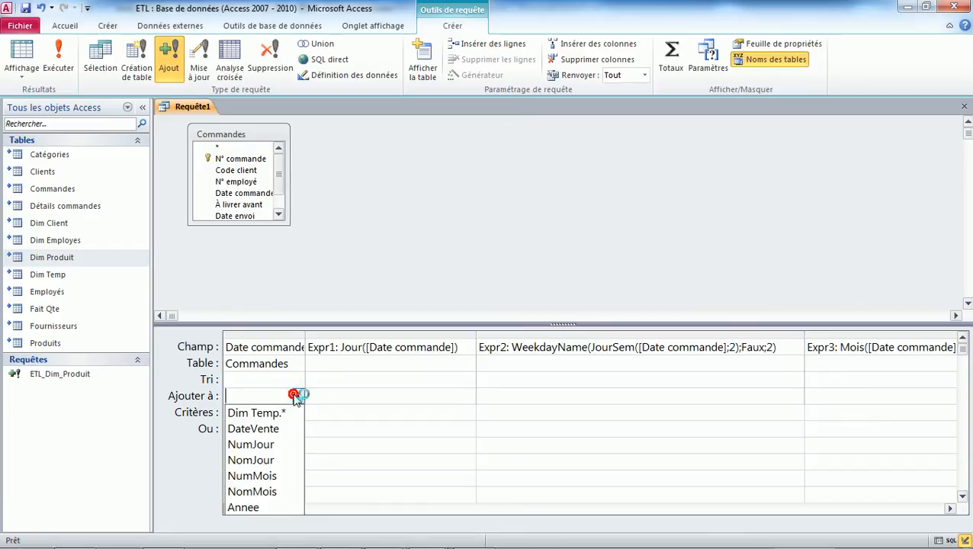
{"action": "left_click", "coordinate": [271, 429]}
Set the append destination of the Jour expression to NumJour and of the WeekdayName expression to NomJour.
{"action": "left_click", "coordinate": [389, 399]}
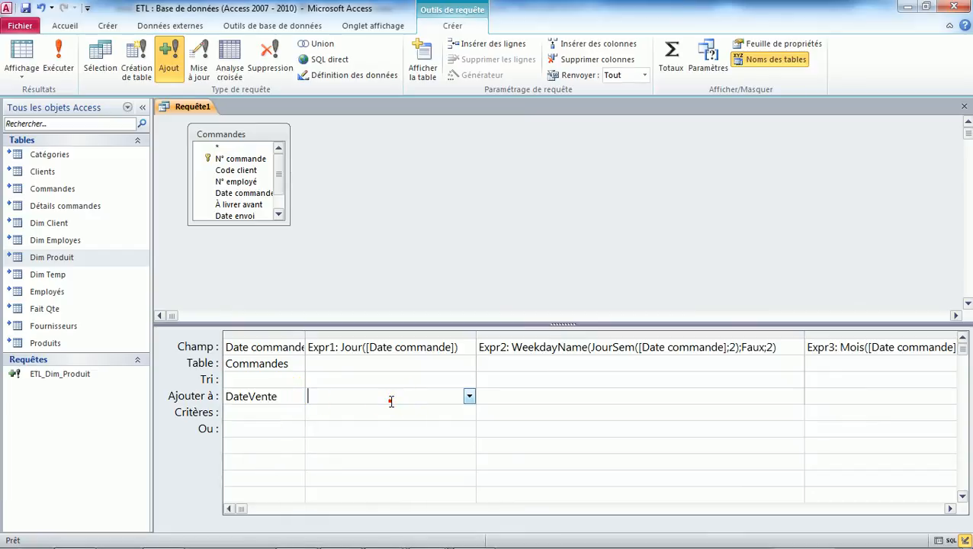
{"action": "left_click", "coordinate": [469, 397]}
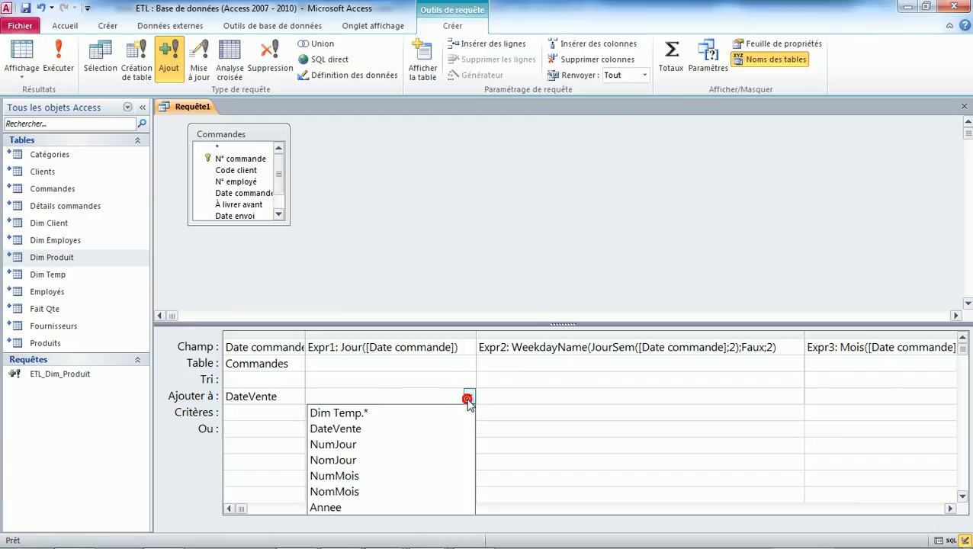
{"action": "left_click", "coordinate": [351, 446]}
{"action": "left_click", "coordinate": [516, 392]}
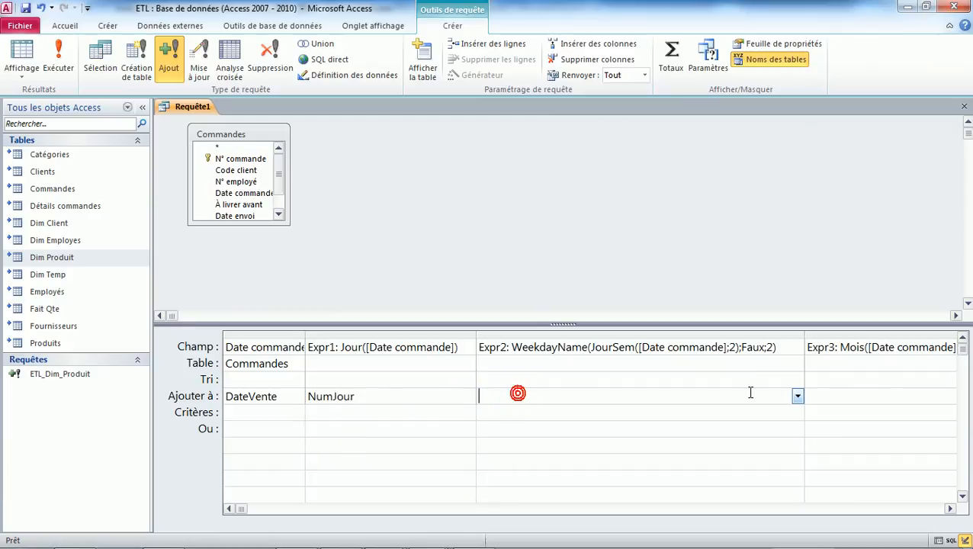
{"action": "left_click", "coordinate": [797, 397]}
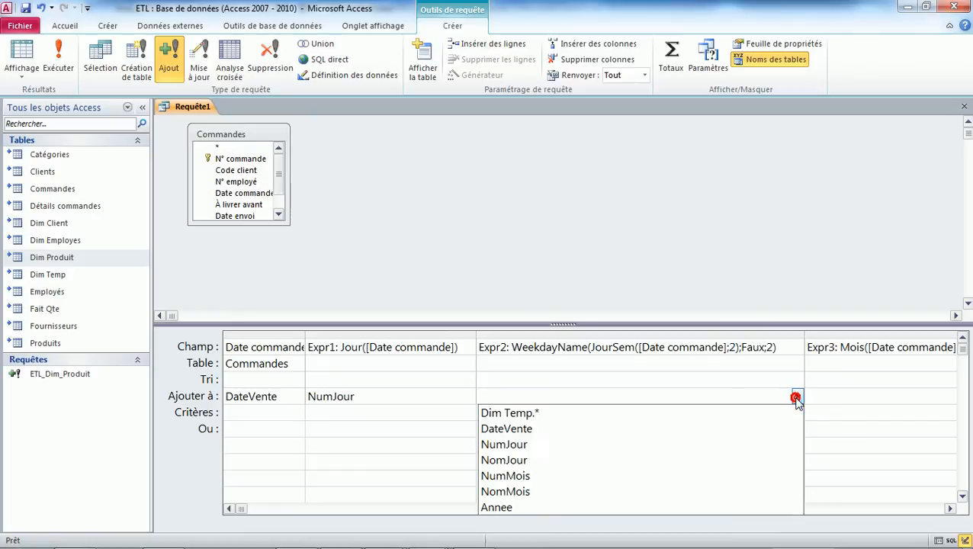
{"action": "left_click", "coordinate": [511, 460]}
Set the append destination of the Mois expression to NumMois and of the MonthName expression to NomMois.
{"action": "left_click", "coordinate": [856, 397]}
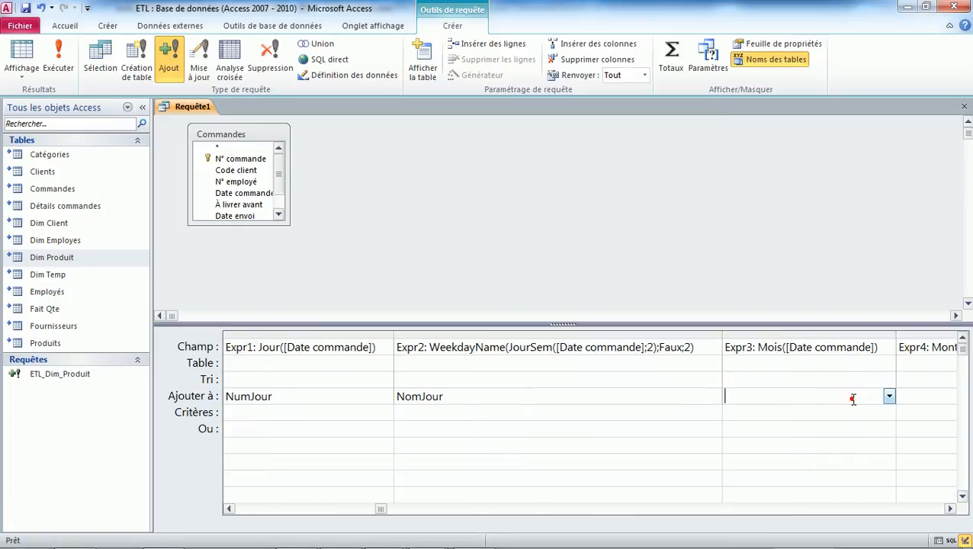
{"action": "left_click", "coordinate": [890, 396]}
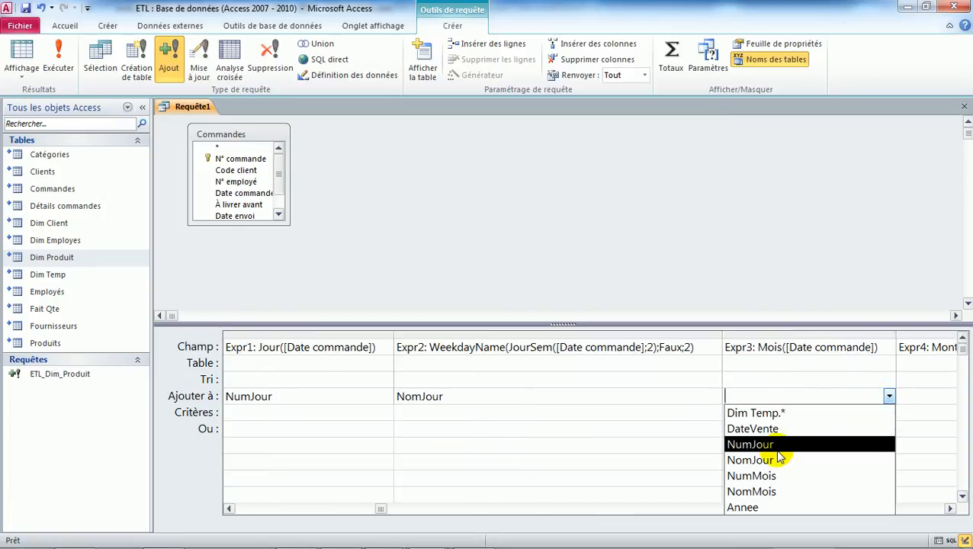
{"action": "left_click", "coordinate": [763, 476]}
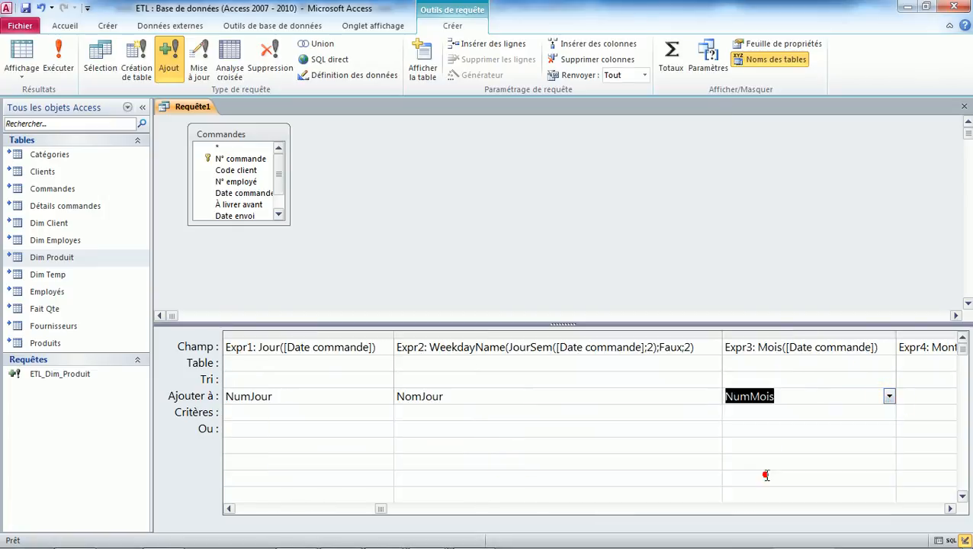
{"action": "left_click", "coordinate": [926, 397]}
{"action": "left_click", "coordinate": [955, 397]}
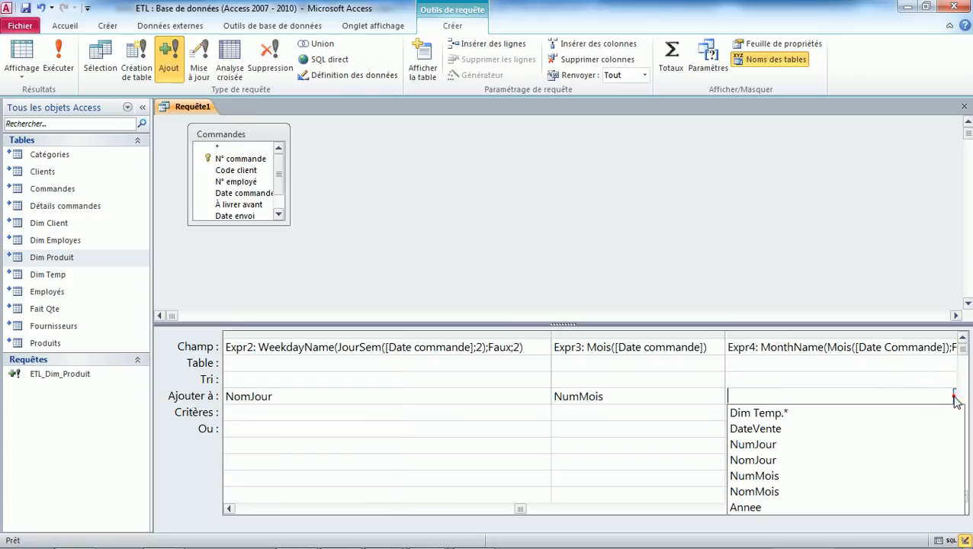
{"action": "left_click", "coordinate": [780, 492]}
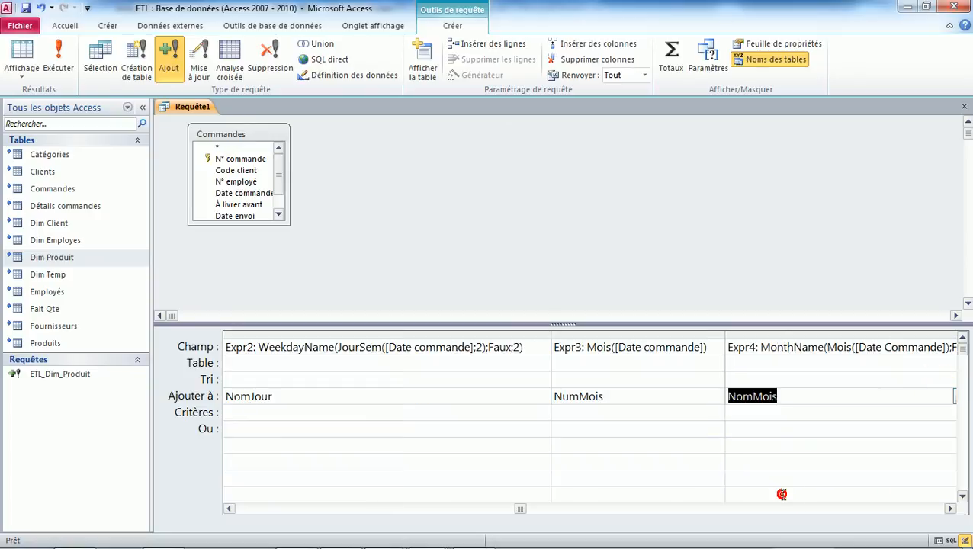
Set Annee as the append destination for the Année expression.
{"action": "left_click", "coordinate": [947, 509]}
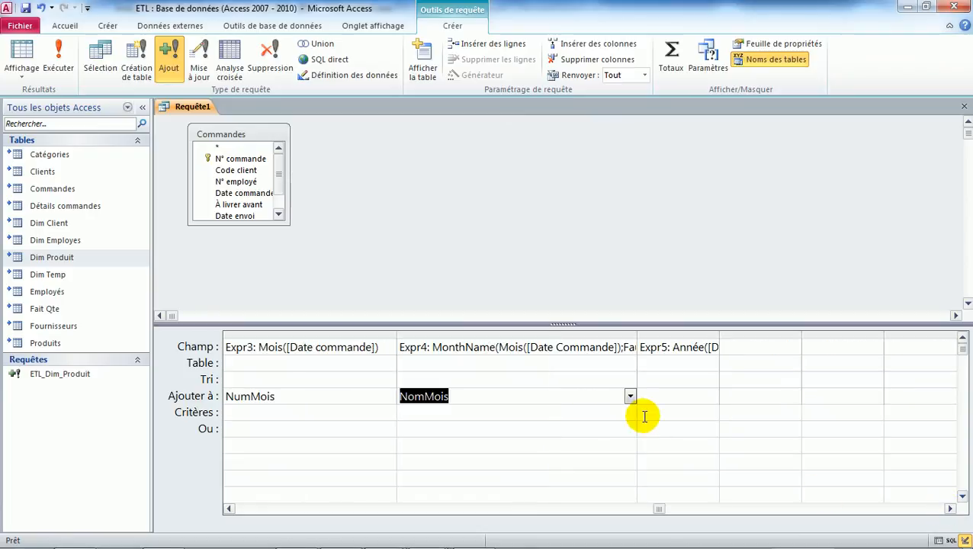
{"action": "left_click", "coordinate": [673, 397]}
{"action": "left_click", "coordinate": [712, 396]}
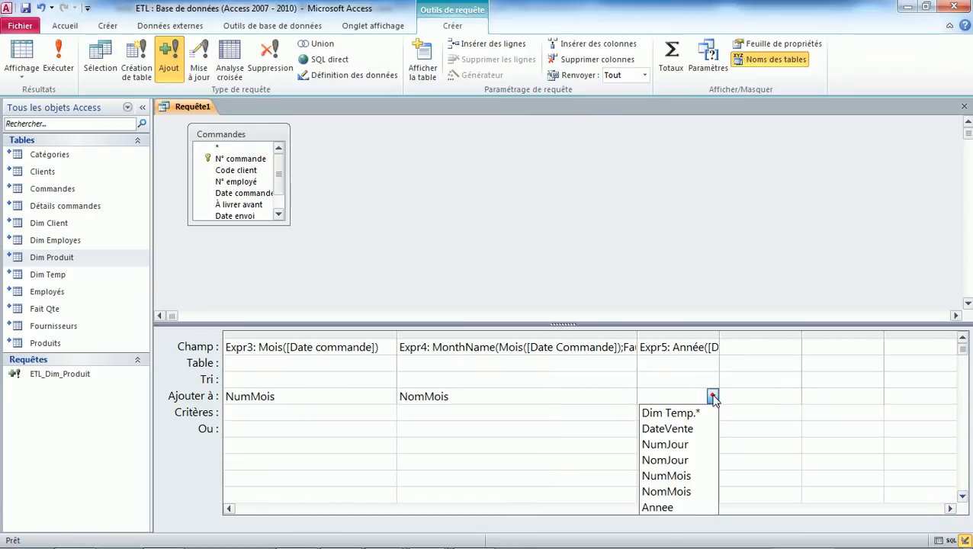
{"action": "left_click", "coordinate": [665, 507]}
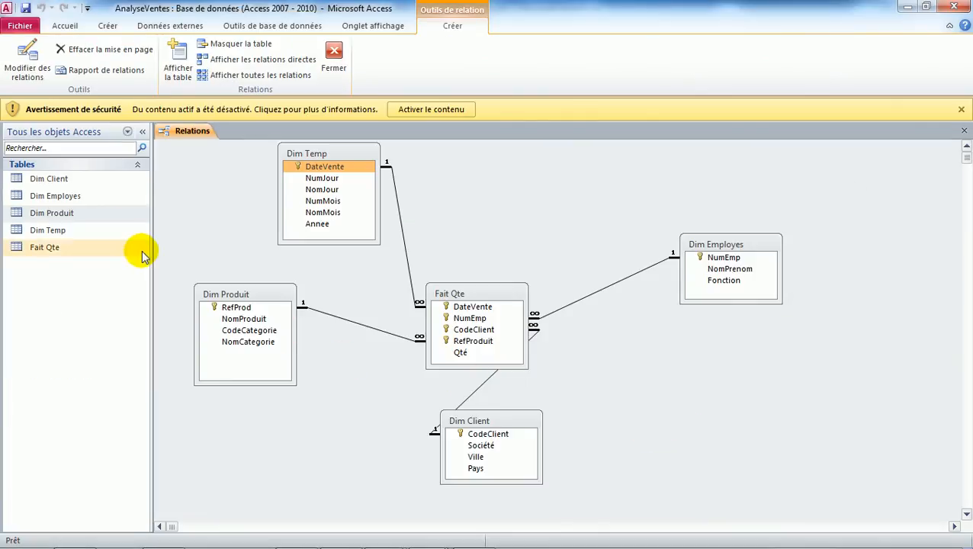
Check the contents of the Dim Temp table in the AnalyseVentes database and close it.
{"action": "double_click", "coordinate": [53, 231]}
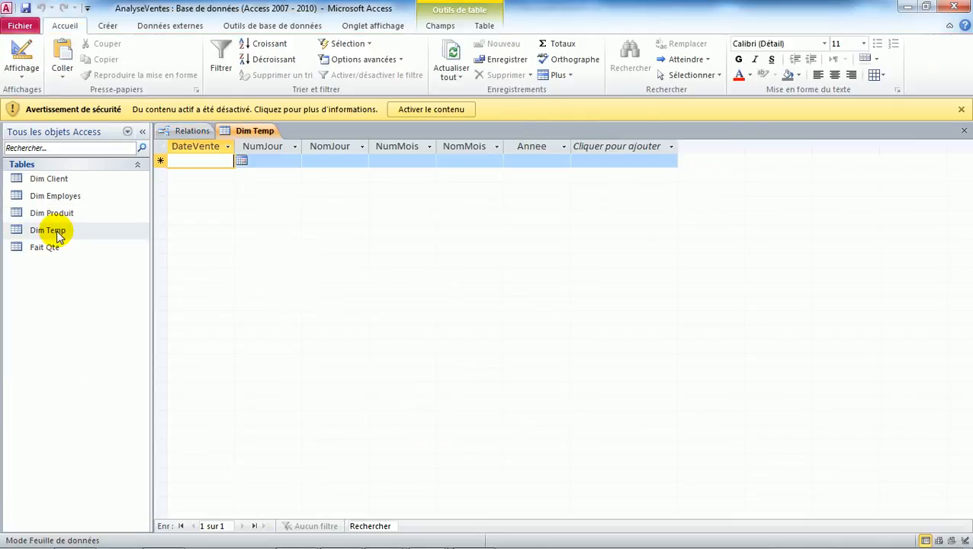
{"action": "left_click", "coordinate": [965, 134]}
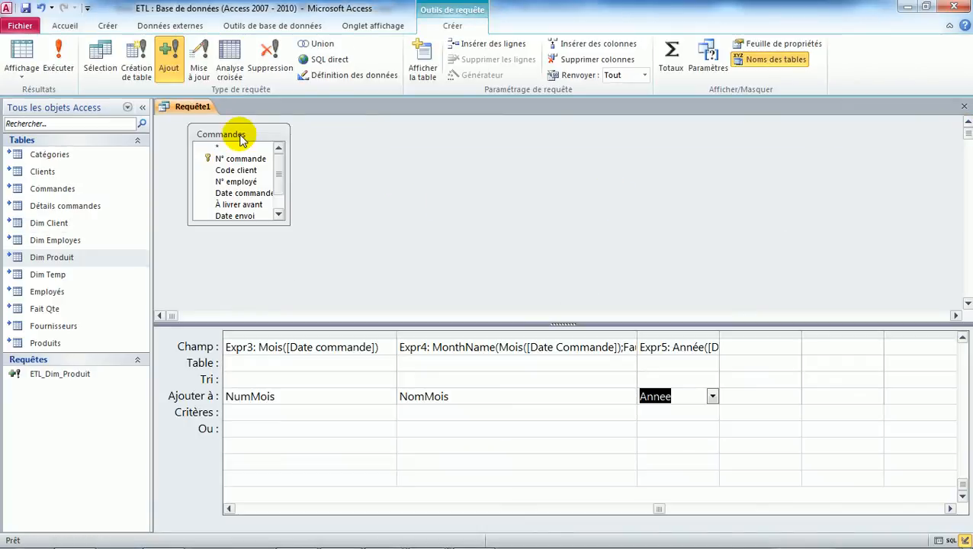
Try to run the append query in the ETL database, accepting the row addition but declining to execute it despite errors.
{"action": "left_click", "coordinate": [61, 61]}
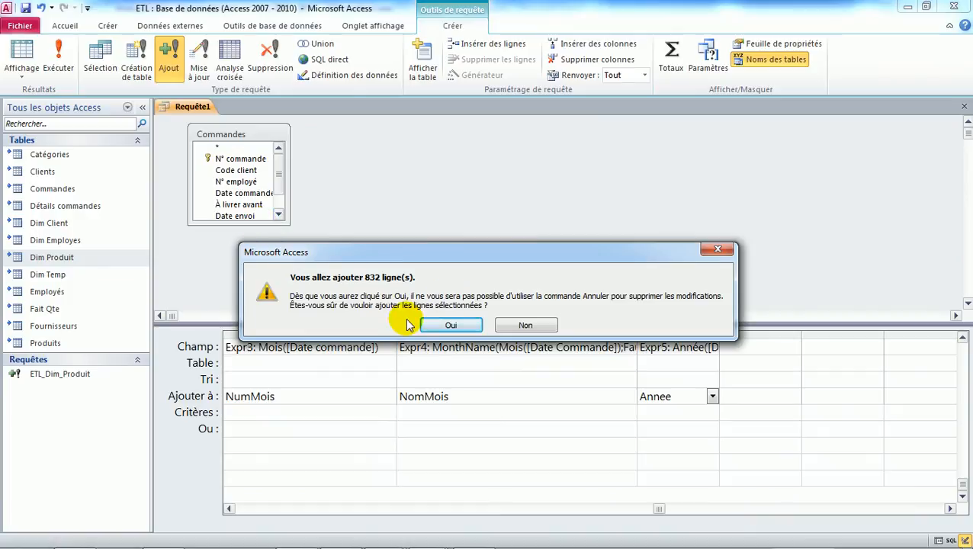
{"action": "left_click", "coordinate": [469, 329]}
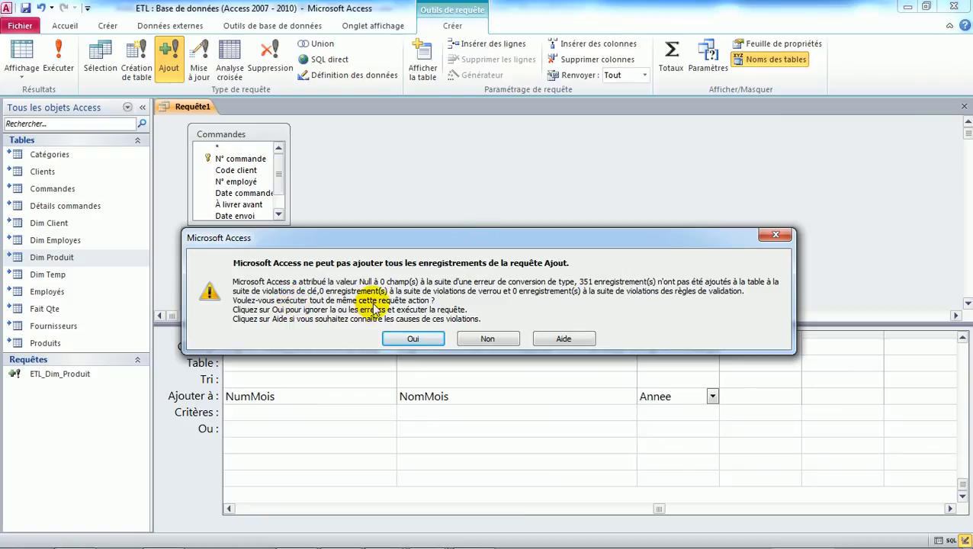
{"action": "left_click", "coordinate": [492, 340]}
{"action": "left_click", "coordinate": [582, 271]}
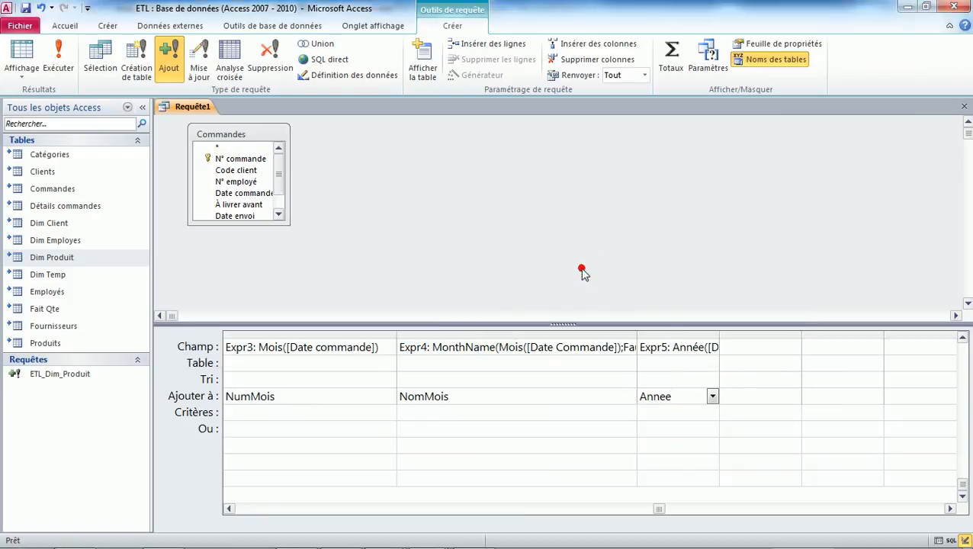
{"action": "left_click", "coordinate": [477, 397]}
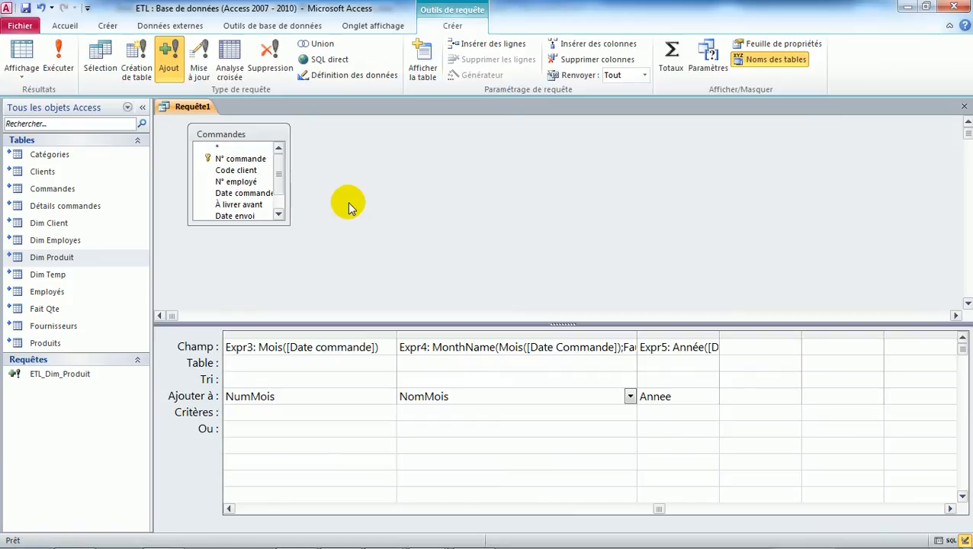
Display the query's properties and set Valeurs distinctes to Oui.
{"action": "right_click", "coordinate": [355, 251]}
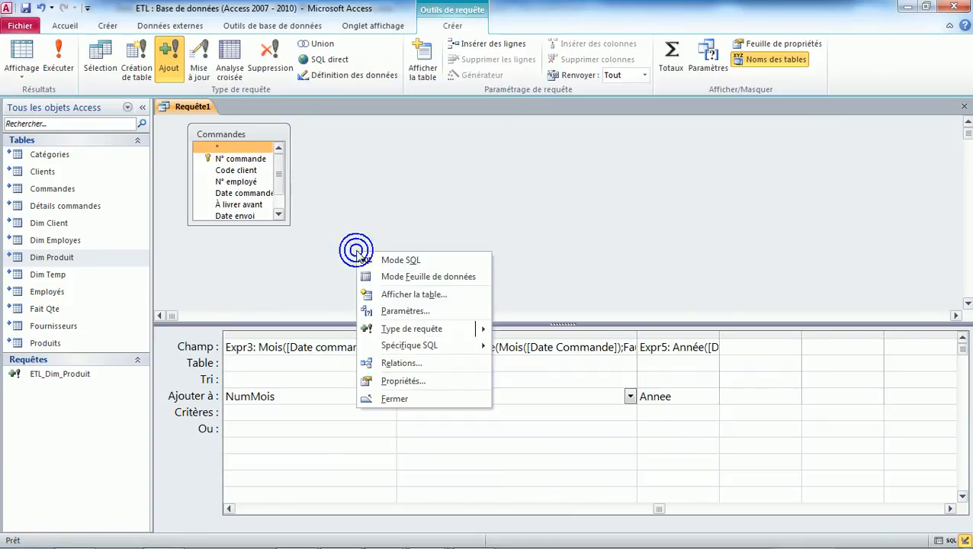
{"action": "left_click", "coordinate": [397, 381]}
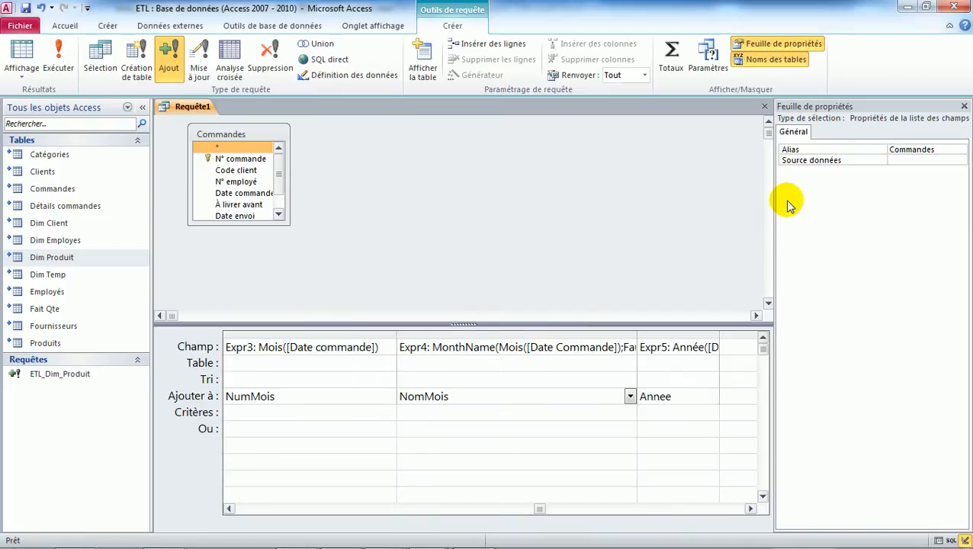
{"action": "left_click", "coordinate": [488, 207]}
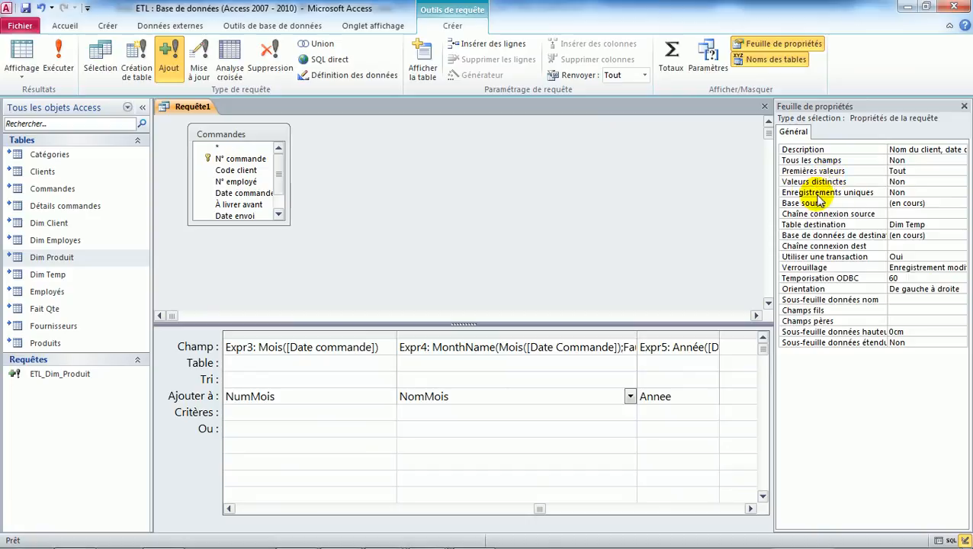
{"action": "left_click", "coordinate": [911, 184]}
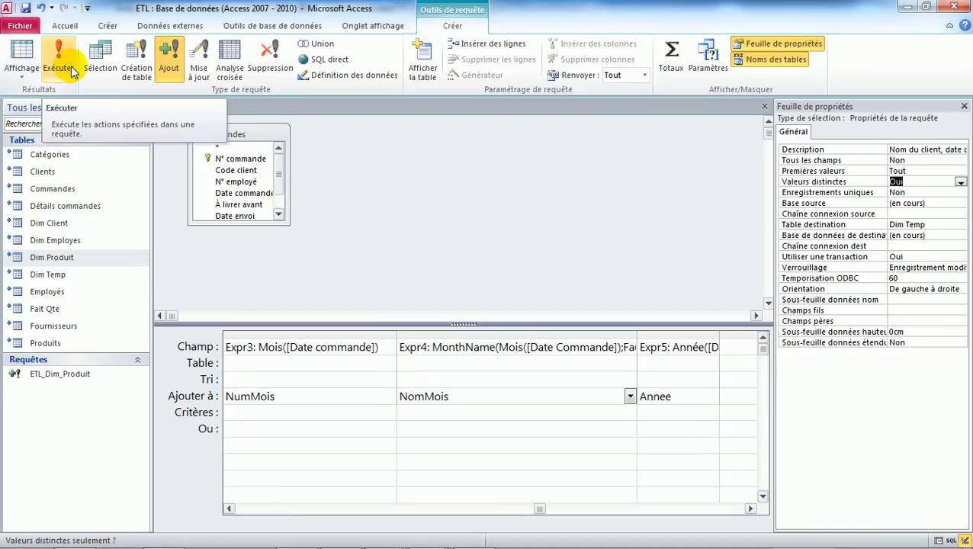
Try to display the rows of the append query with distinct values enabled.
{"action": "left_click", "coordinate": [27, 53]}
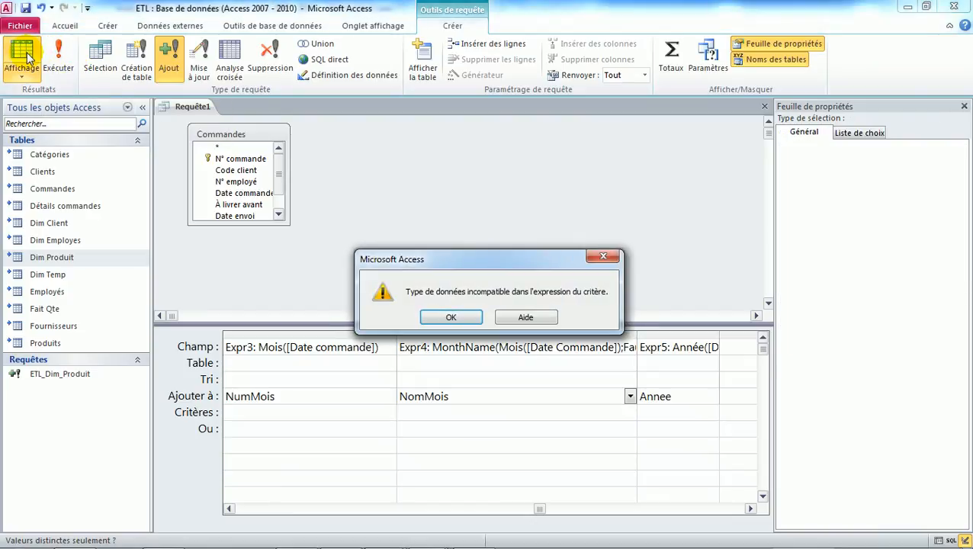
{"action": "left_click", "coordinate": [453, 317]}
{"action": "left_click", "coordinate": [533, 232]}
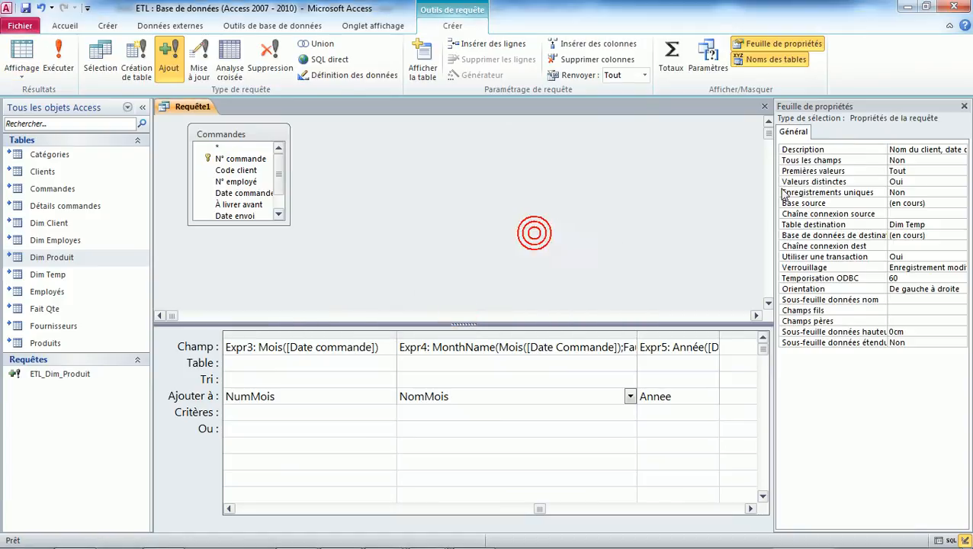
{"action": "left_click", "coordinate": [19, 52]}
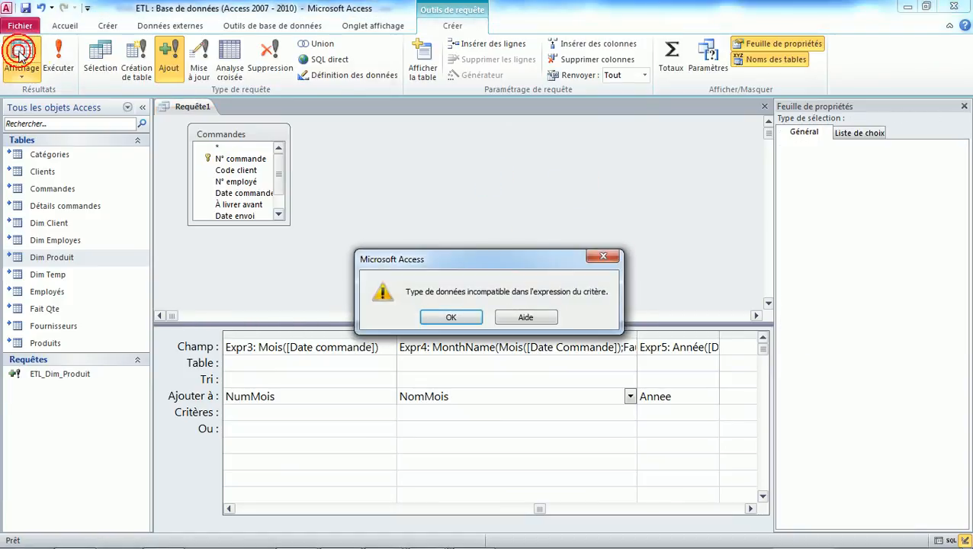
{"action": "left_click", "coordinate": [452, 318]}
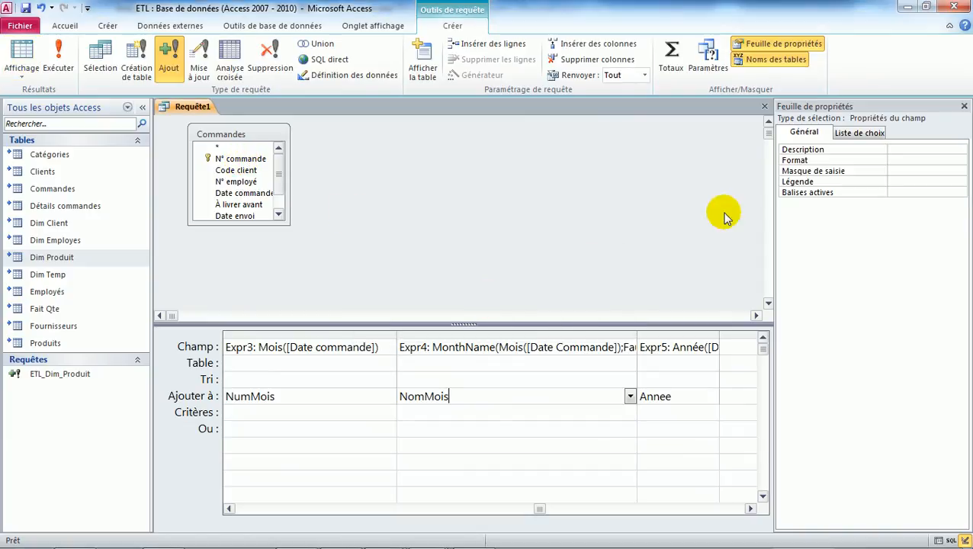
Set the query's Valeurs distinctes property to Non and examine the duplicate 08-août-94 rows in its results.
{"action": "left_click", "coordinate": [411, 182]}
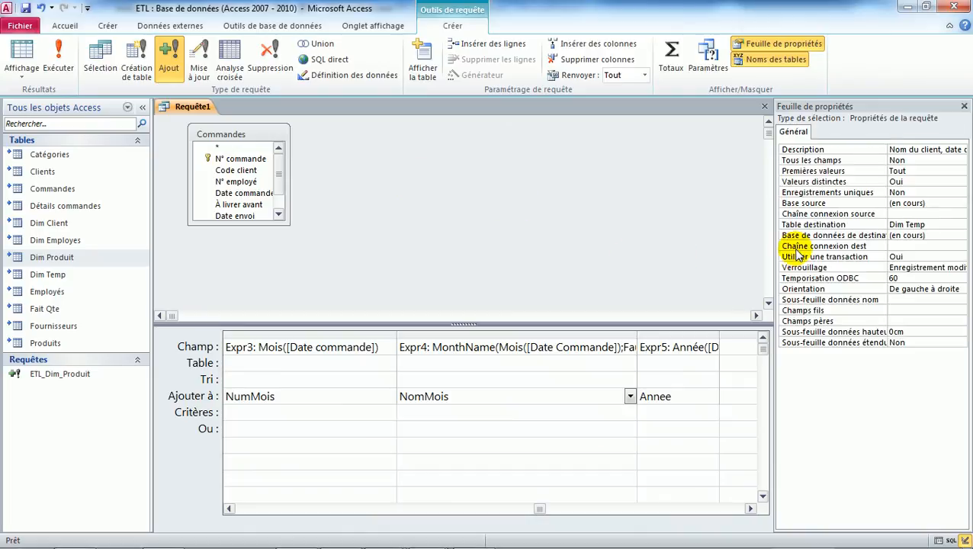
{"action": "left_click", "coordinate": [911, 184]}
{"action": "double_click", "coordinate": [931, 183]}
{"action": "left_click", "coordinate": [17, 52]}
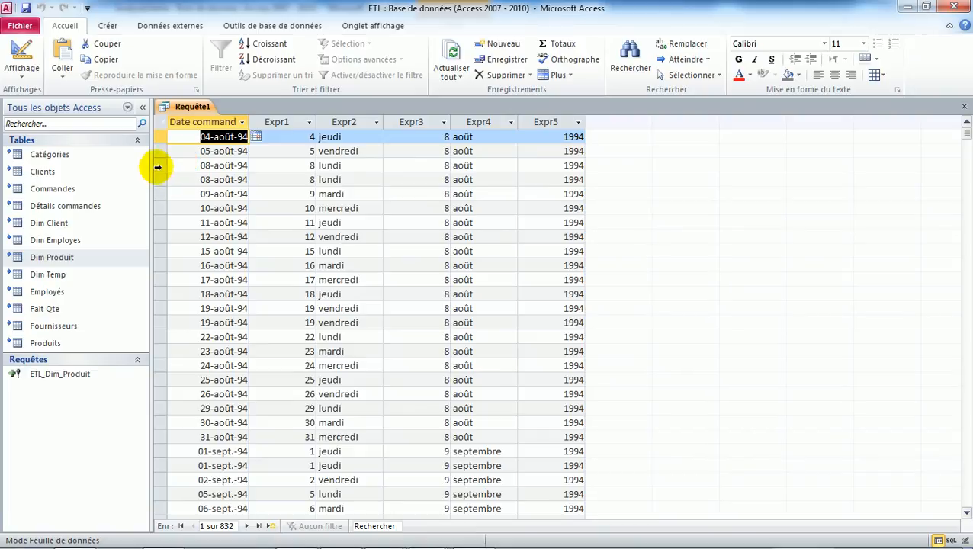
{"action": "left_click_drag", "start_coordinate": [159, 165], "coordinate": [159, 179]}
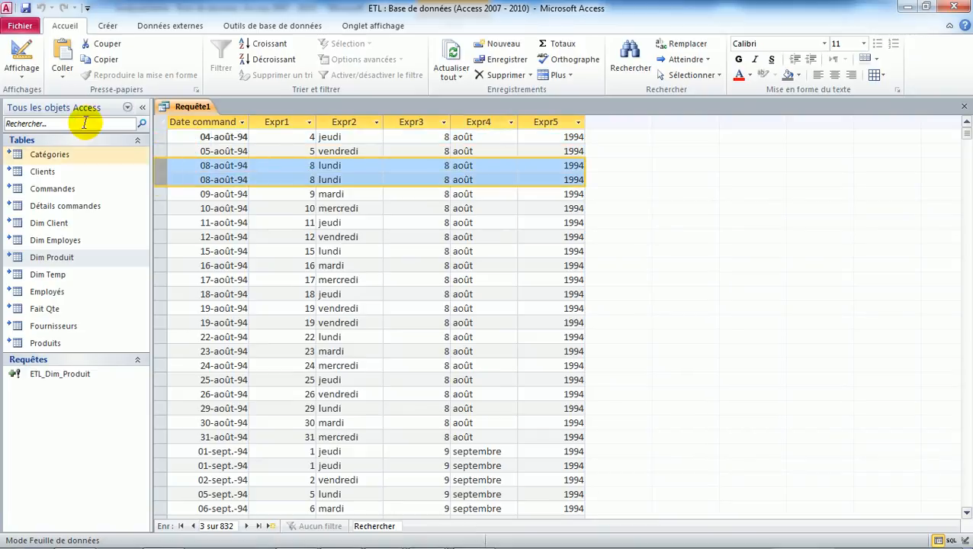
{"action": "left_click", "coordinate": [20, 53]}
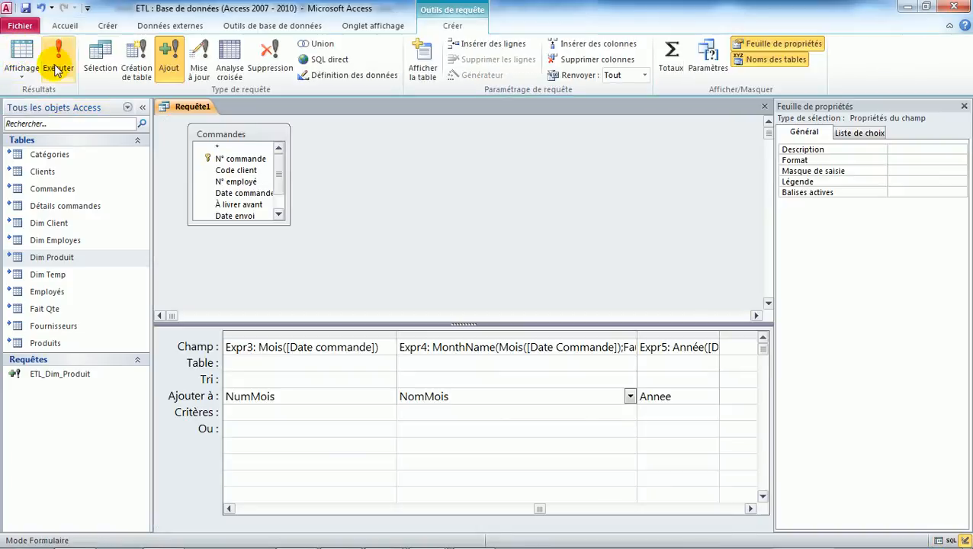
Insert the distinct keyword after SELECT in the query's SQL statement.
{"action": "left_click", "coordinate": [23, 77]}
{"action": "left_click", "coordinate": [46, 131]}
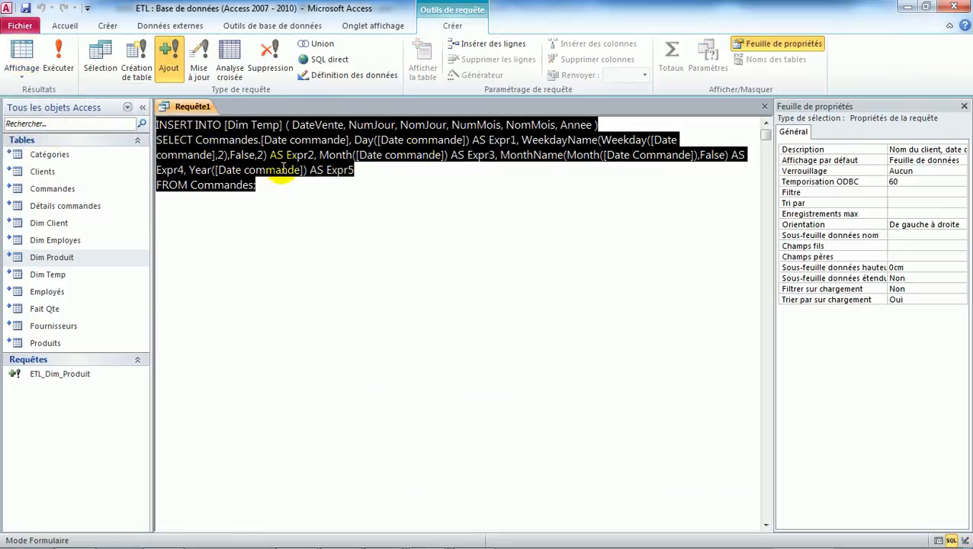
{"action": "left_click", "coordinate": [198, 143]}
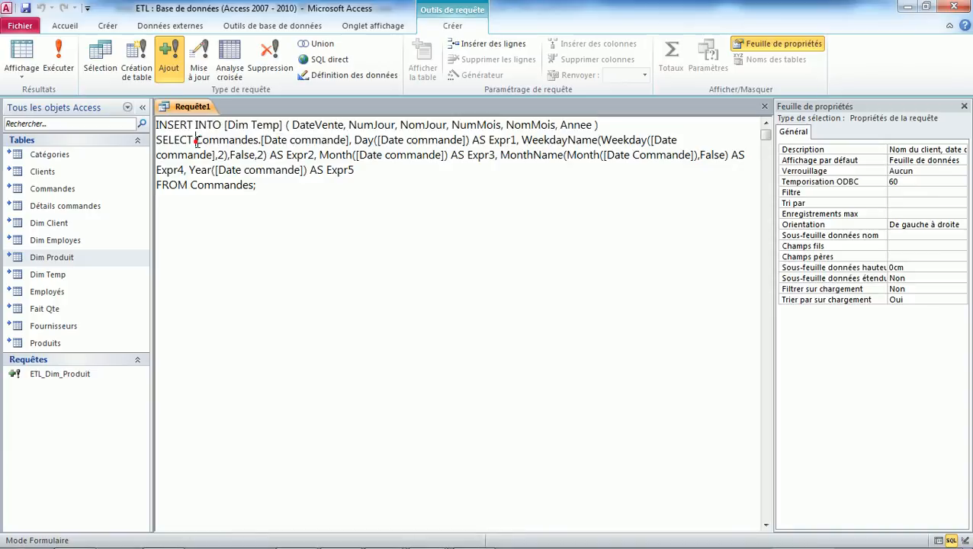
{"action": "type", "text": "dist"}
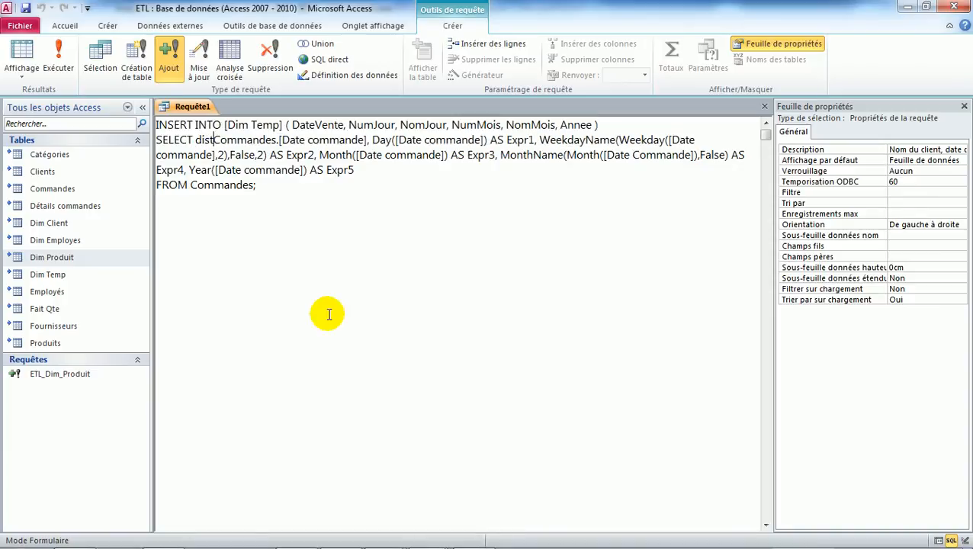
{"action": "type", "text": "inct"}
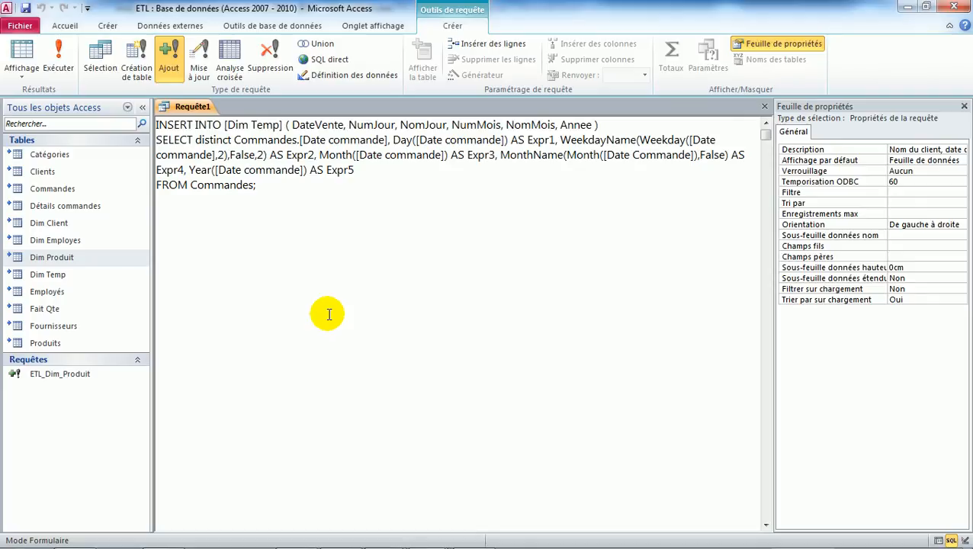
Try to display the rows returned by the edited SQL statement.
{"action": "left_click", "coordinate": [218, 158]}
{"action": "left_click", "coordinate": [15, 62]}
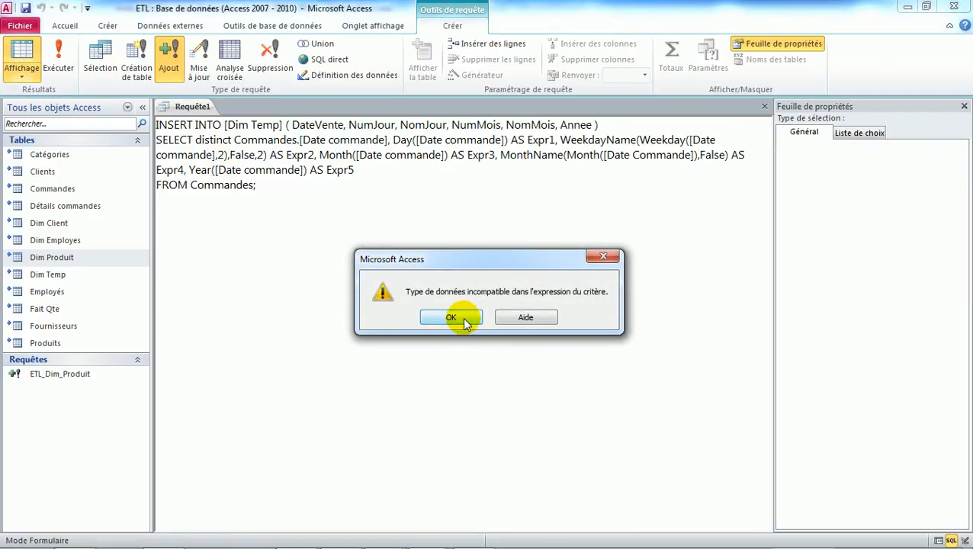
{"action": "left_click", "coordinate": [462, 318]}
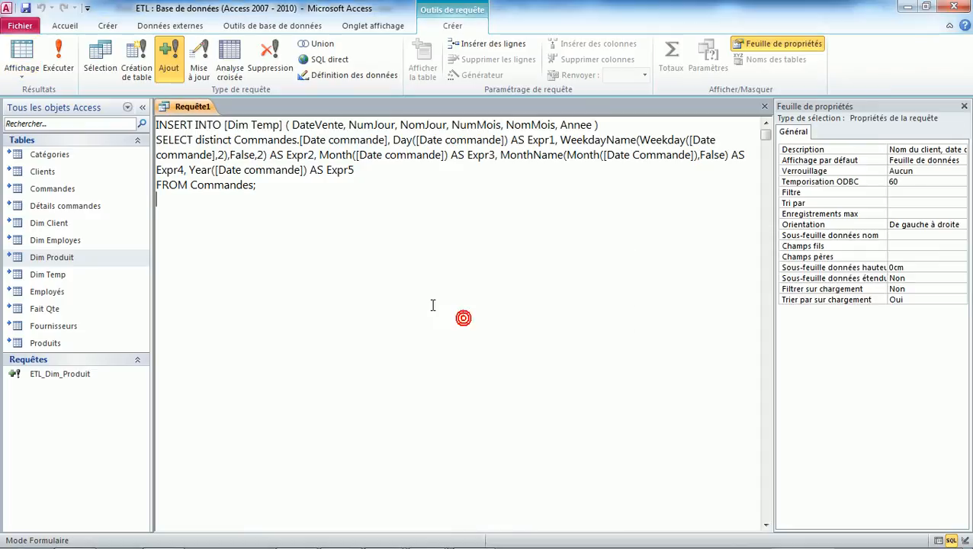
Remove the INSERT INTO [Dim Temp] clause from the SQL statement and try to display the rows of the remaining SELECT.
{"action": "double_click", "coordinate": [214, 140]}
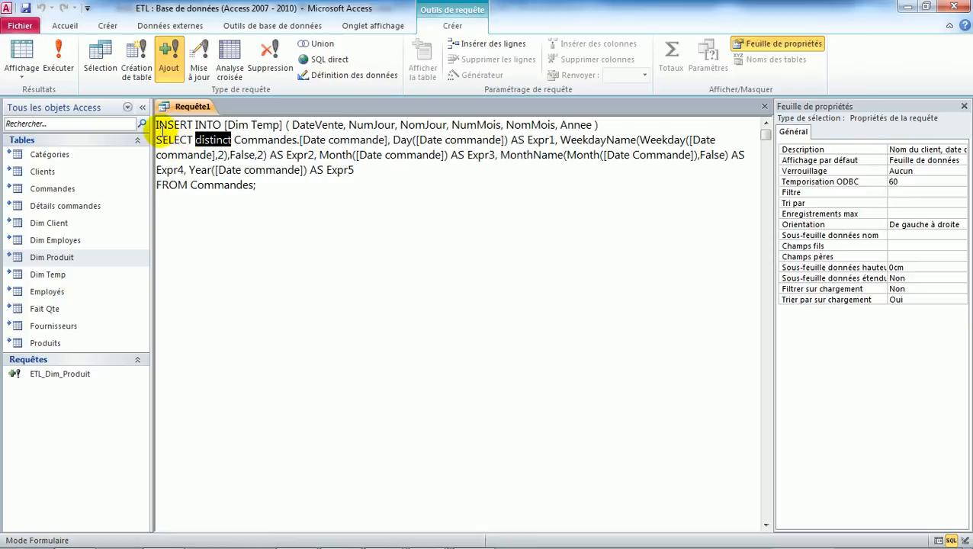
{"action": "left_click_drag", "start_coordinate": [157, 125], "coordinate": [643, 122]}
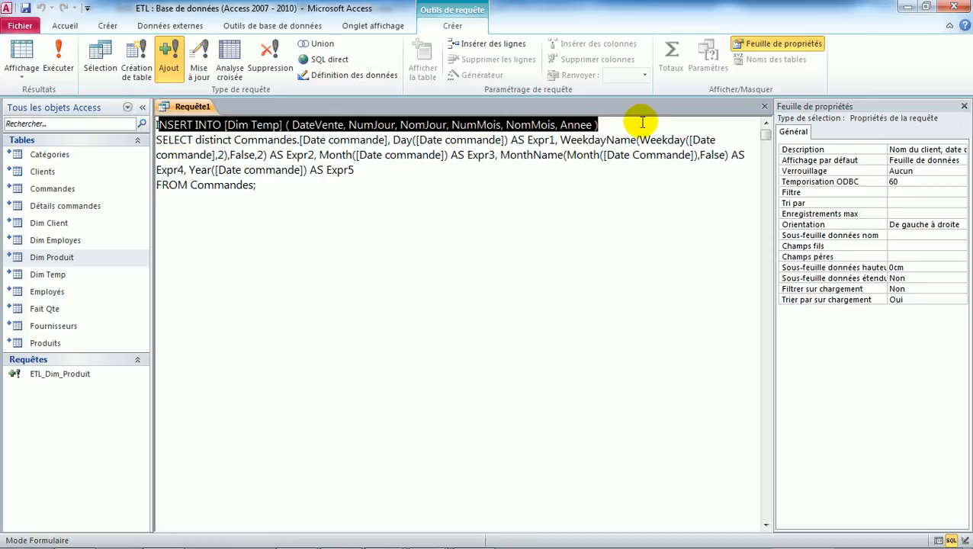
{"action": "key", "text": "Delete"}
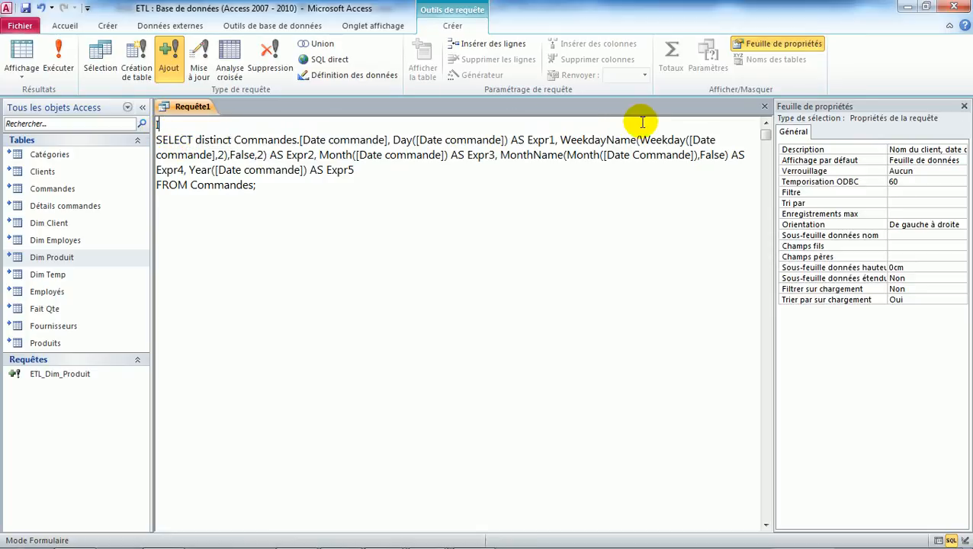
{"action": "key", "text": "Delete"}
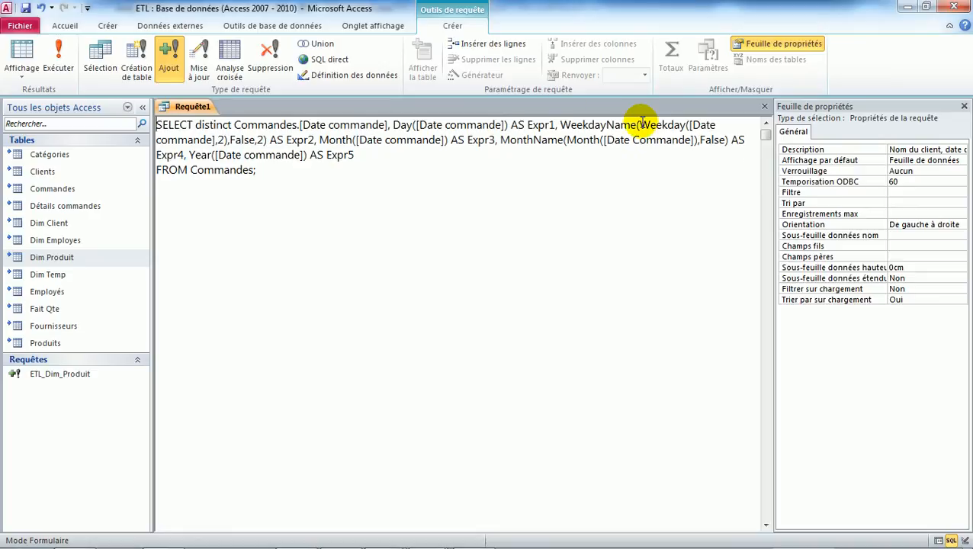
{"action": "left_click", "coordinate": [20, 57]}
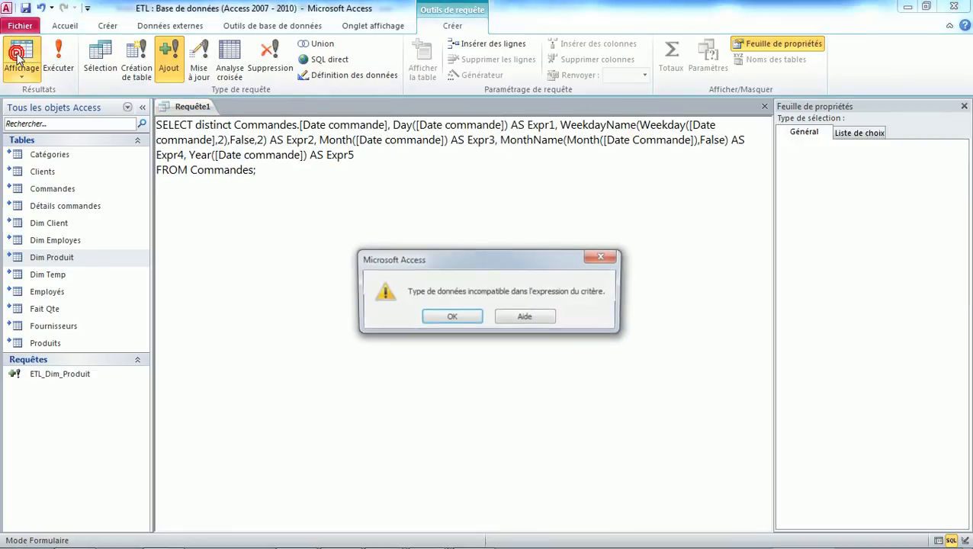
{"action": "left_click", "coordinate": [453, 318]}
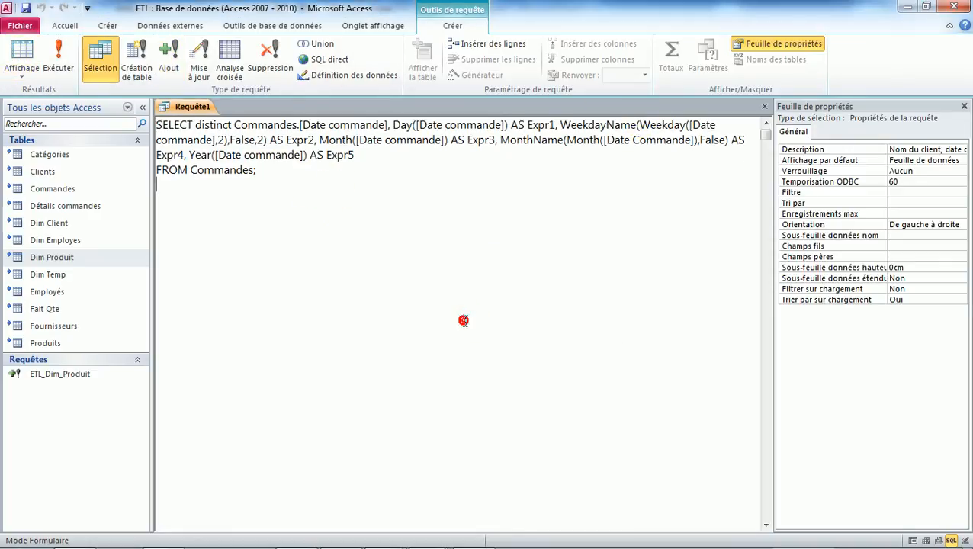
Remove the distinct keyword from the SELECT statement and examine the duplicate 08-août-94 rows in its results.
{"action": "double_click", "coordinate": [212, 125]}
{"action": "key", "text": "Delete"}
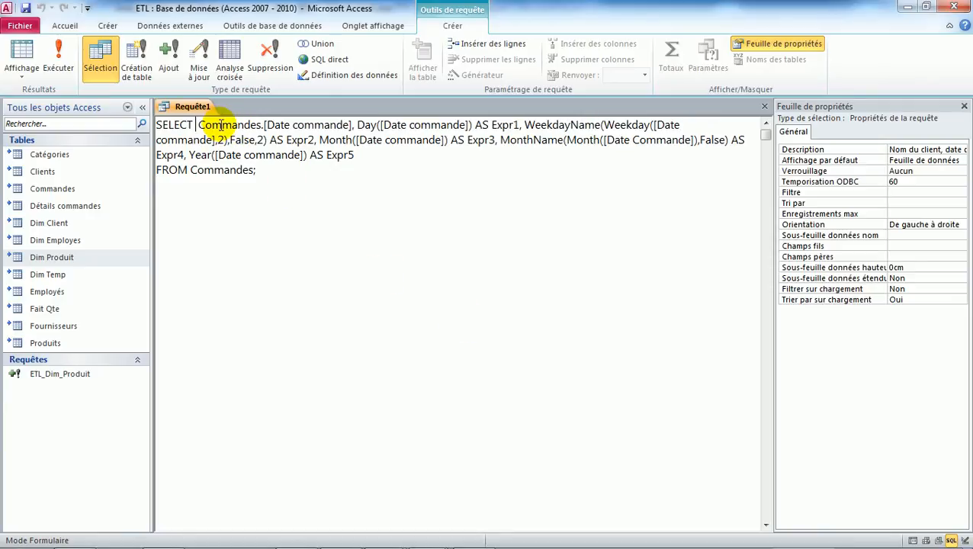
{"action": "left_click", "coordinate": [23, 55]}
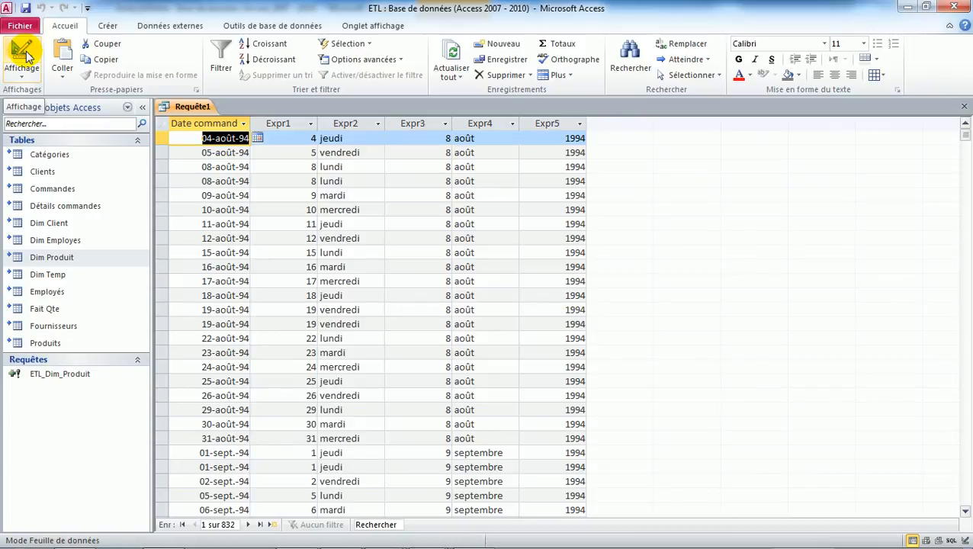
{"action": "left_click_drag", "start_coordinate": [161, 167], "coordinate": [163, 179]}
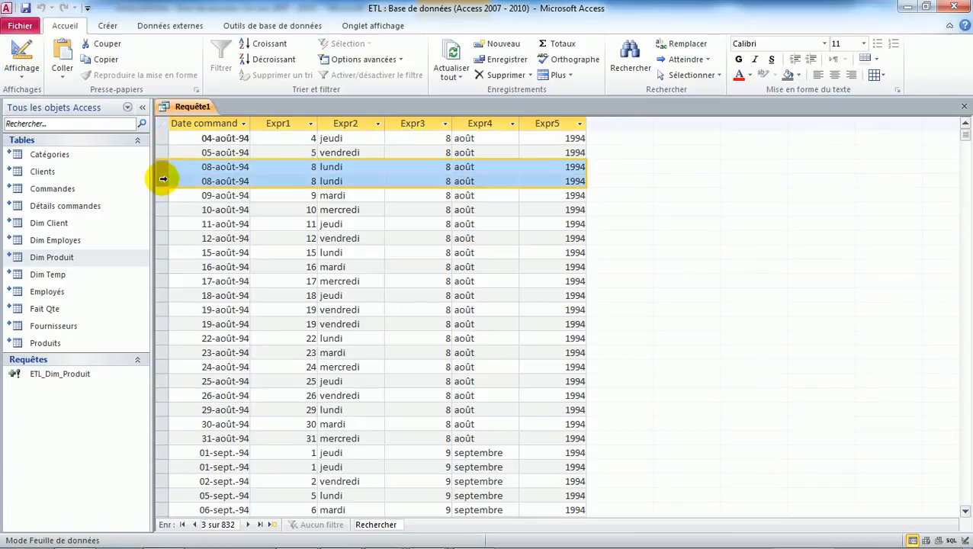
Set the selection query's Valeurs distinctes property to Oui in design view and try to display its rows.
{"action": "left_click", "coordinate": [23, 76]}
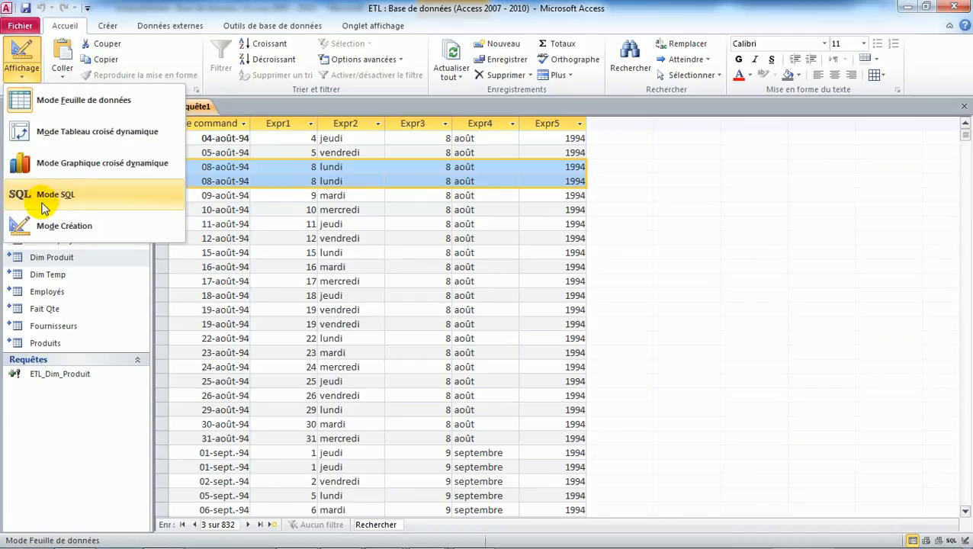
{"action": "left_click", "coordinate": [23, 49]}
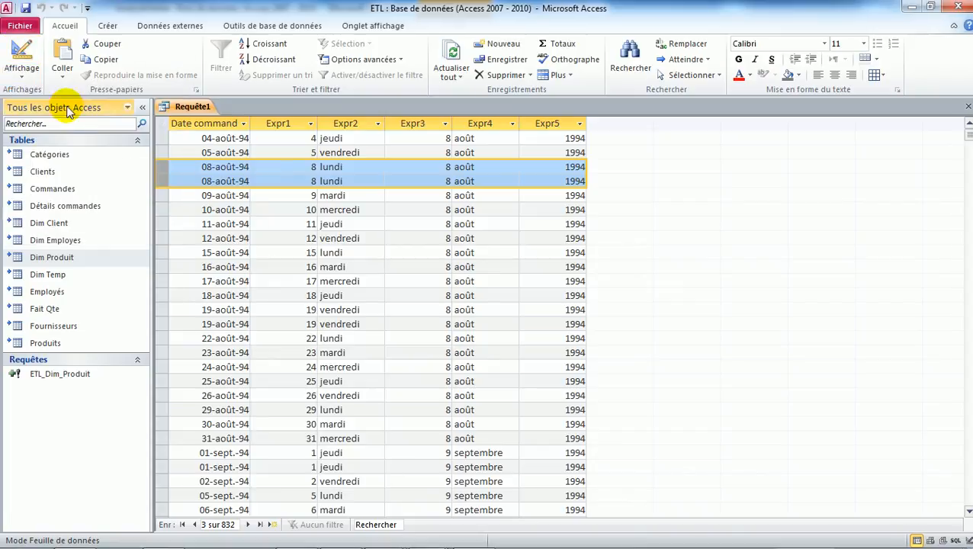
{"action": "left_click", "coordinate": [22, 58]}
{"action": "left_click", "coordinate": [418, 203]}
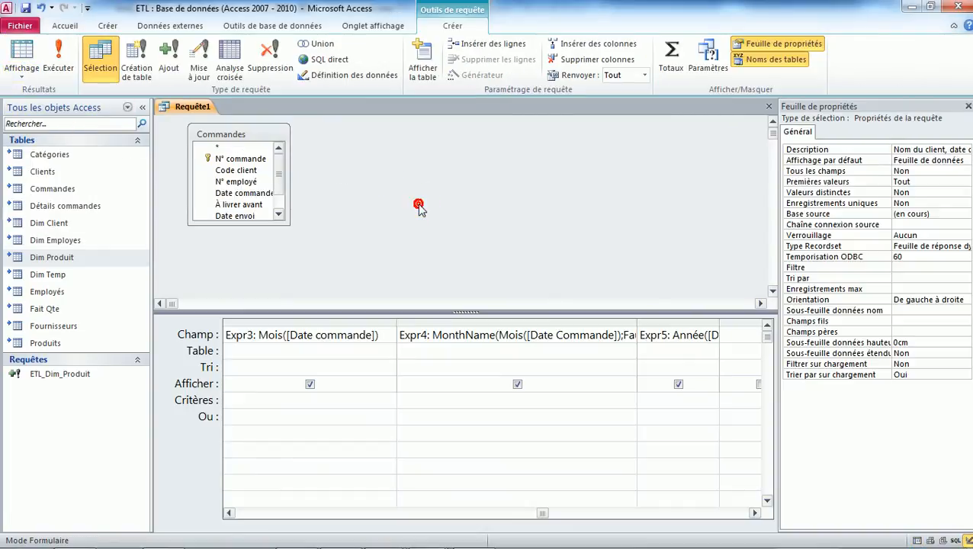
{"action": "left_click", "coordinate": [854, 184]}
{"action": "left_click", "coordinate": [856, 193]}
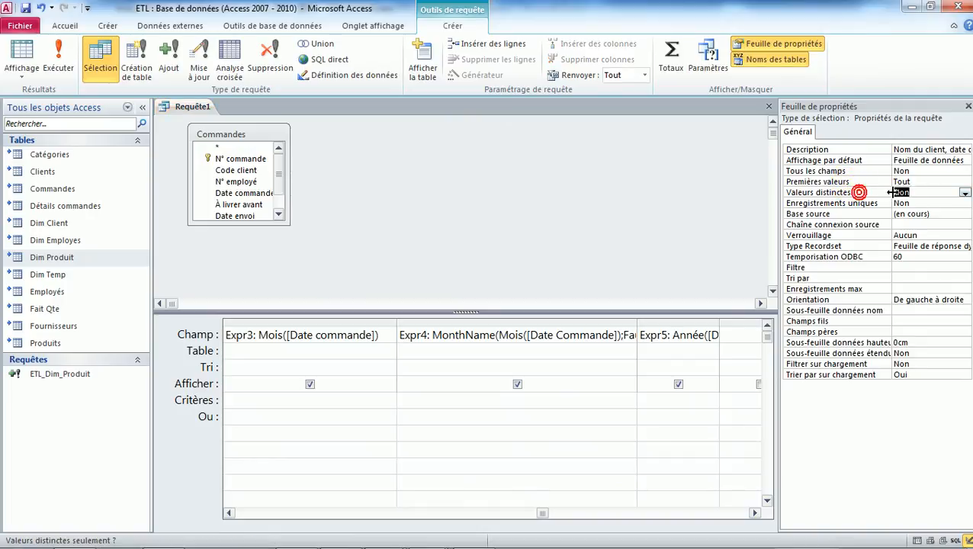
{"action": "double_click", "coordinate": [920, 193]}
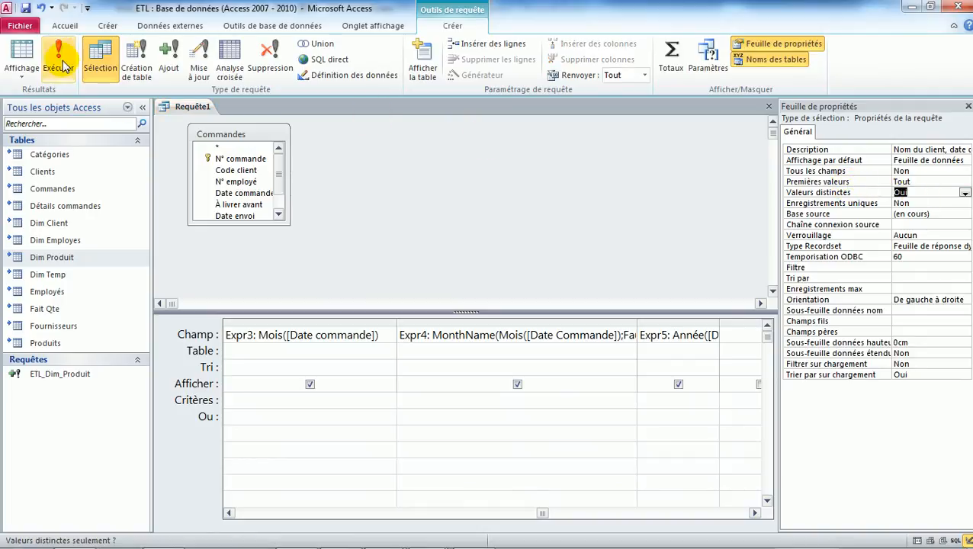
{"action": "left_click", "coordinate": [24, 54]}
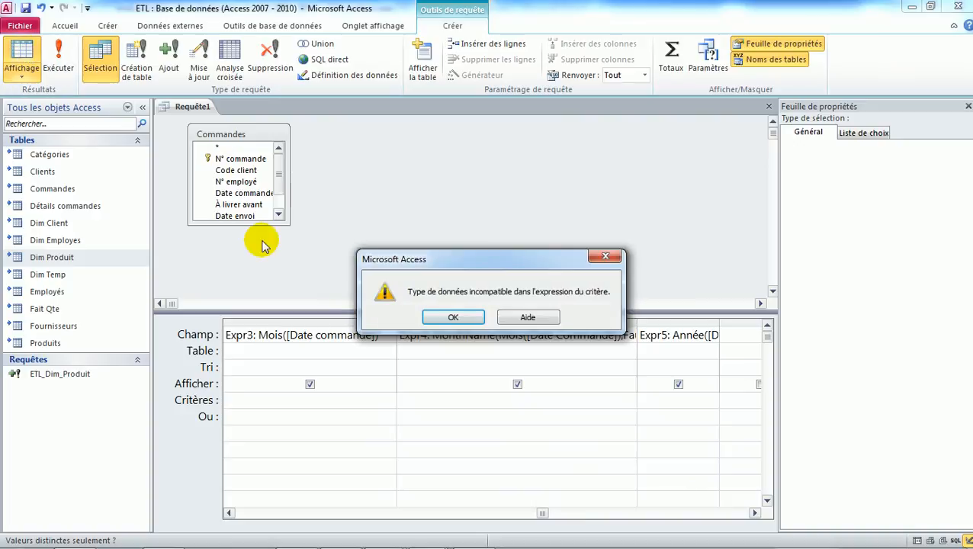
{"action": "left_click", "coordinate": [450, 318]}
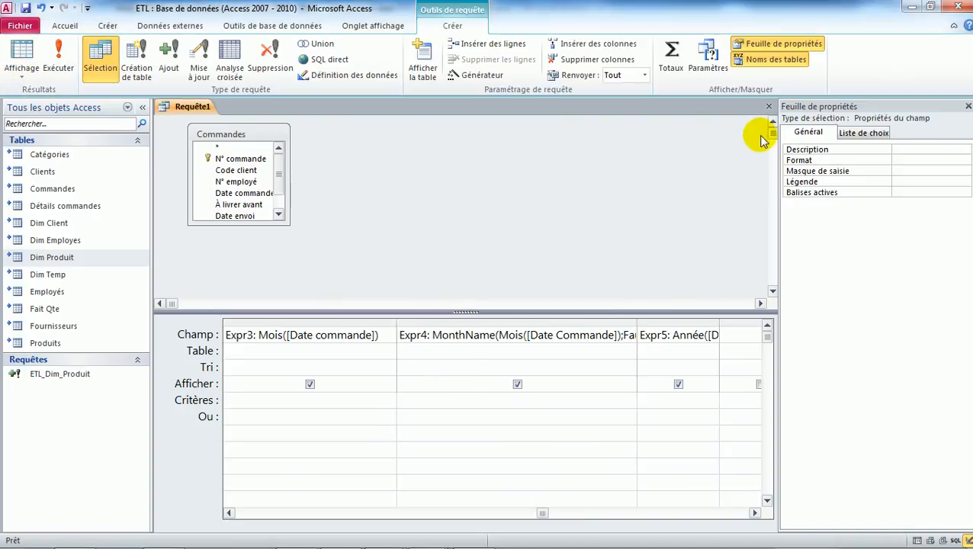
Widen the property sheet and set the query's Valeurs distinctes property back to Non.
{"action": "left_click_drag", "start_coordinate": [775, 111], "coordinate": [927, 106]}
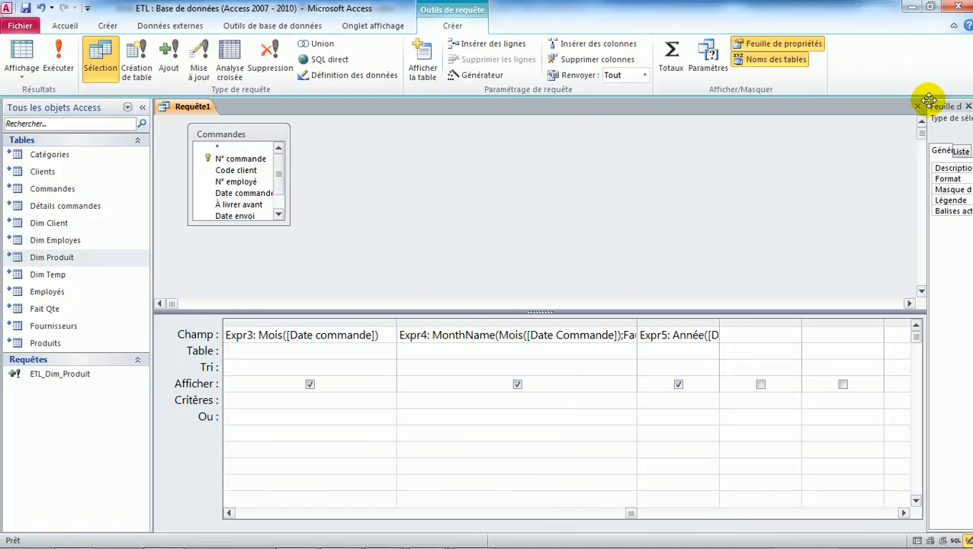
{"action": "double_click", "coordinate": [926, 175]}
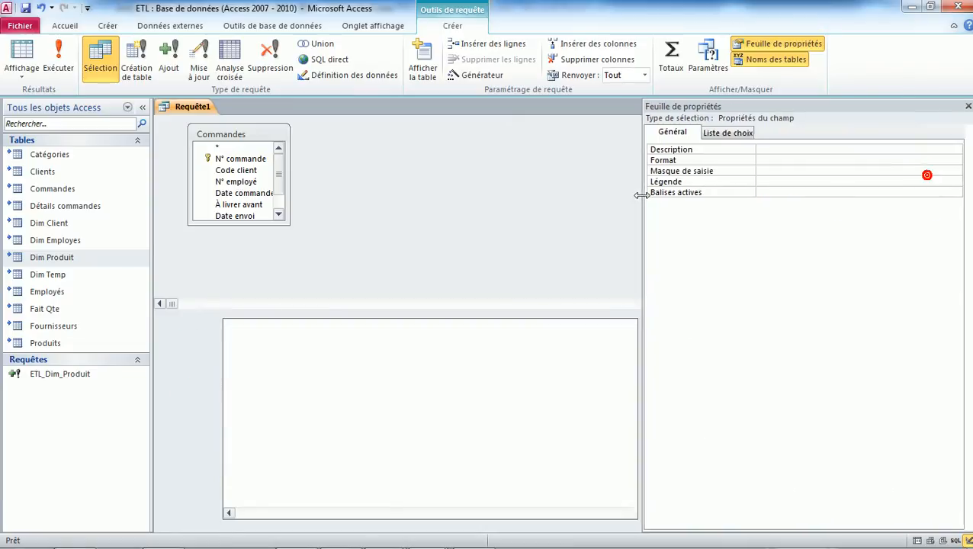
{"action": "left_click", "coordinate": [382, 236]}
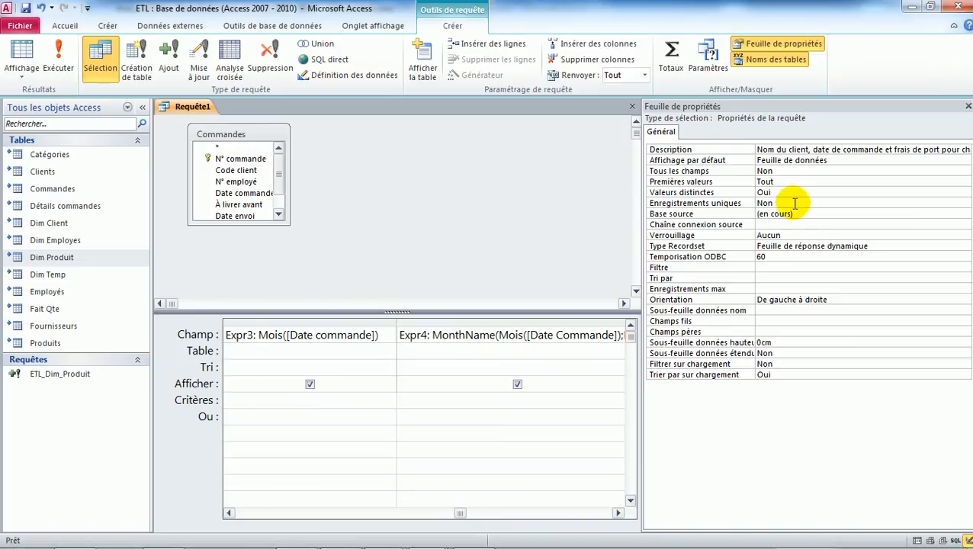
{"action": "double_click", "coordinate": [775, 192]}
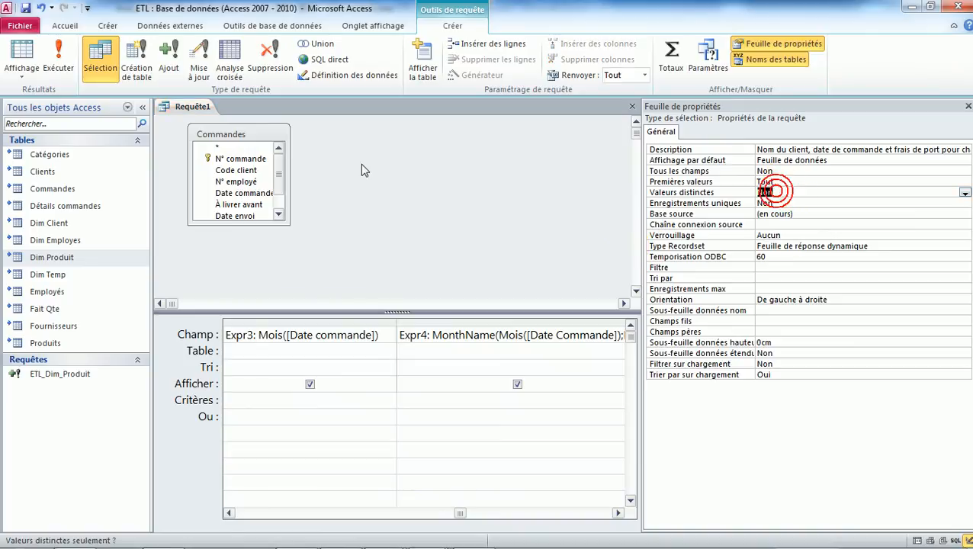
{"action": "left_click", "coordinate": [437, 250]}
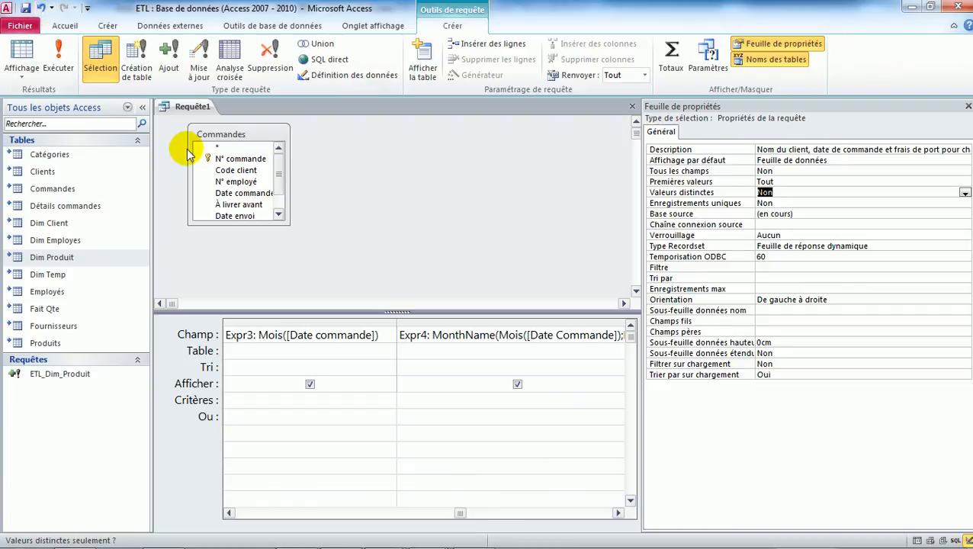
Convert the selection query into an append query that targets the Dim Temp table in the current database.
{"action": "left_click", "coordinate": [171, 57]}
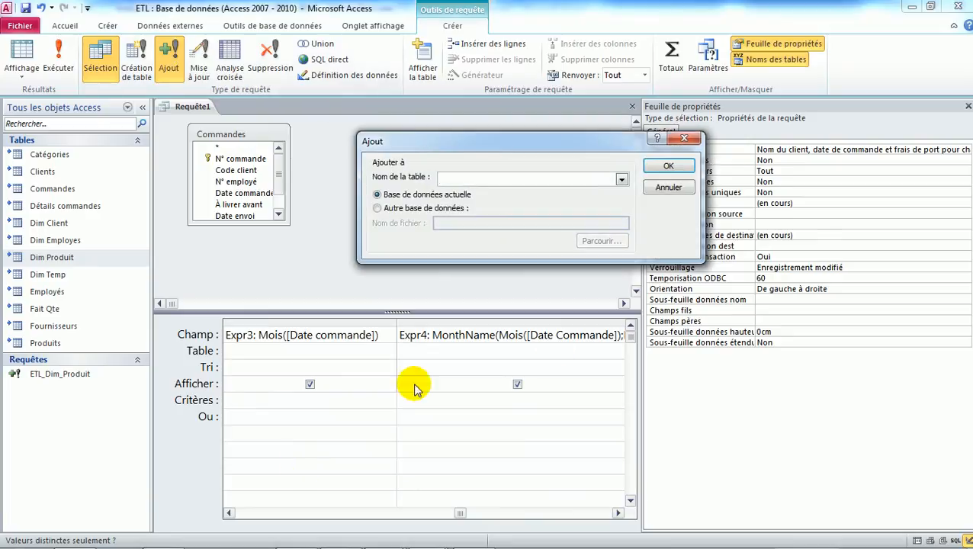
{"action": "left_click", "coordinate": [622, 180]}
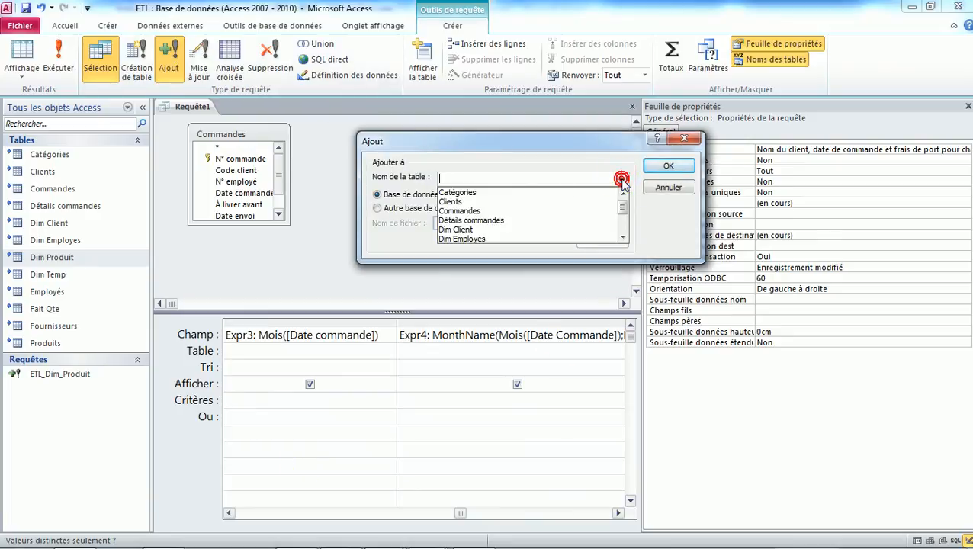
{"action": "left_click", "coordinate": [622, 233]}
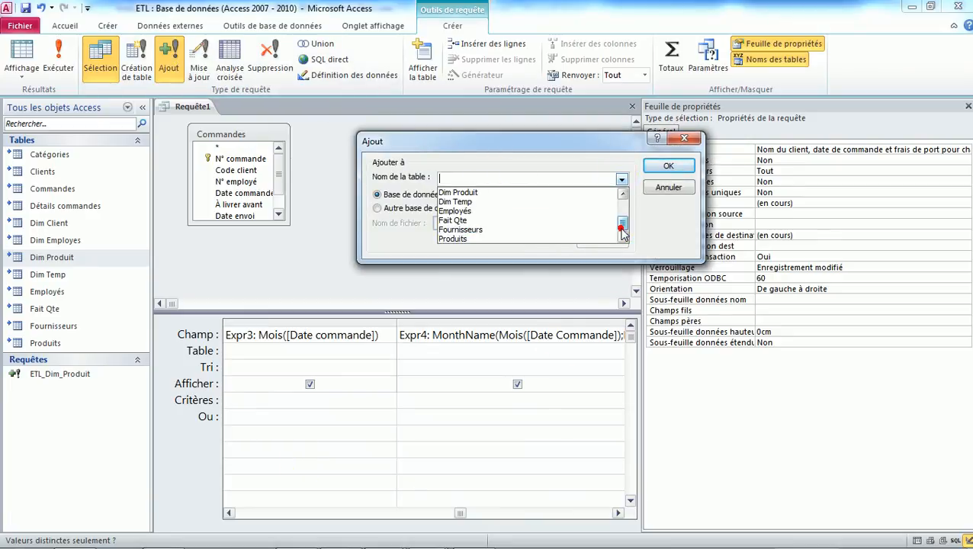
{"action": "left_click", "coordinate": [461, 202]}
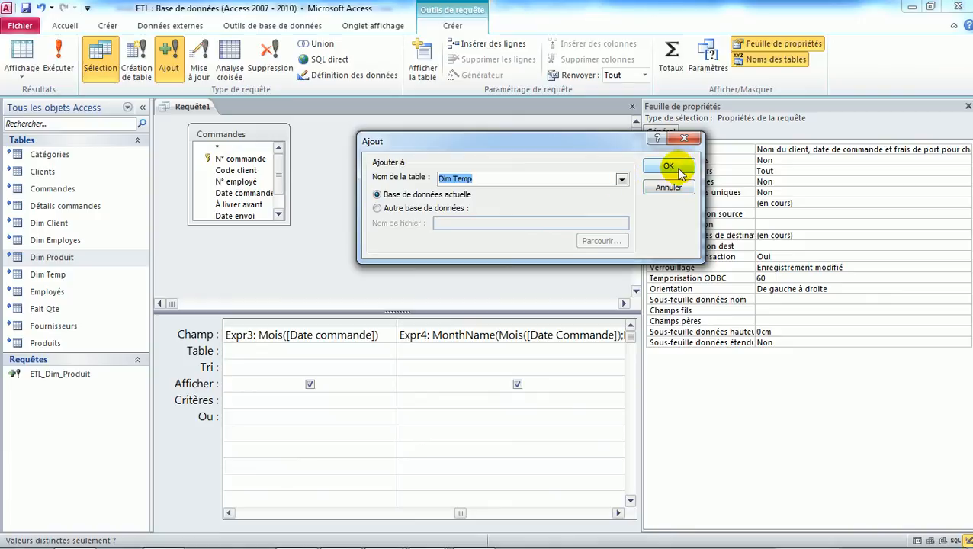
{"action": "left_click", "coordinate": [661, 165]}
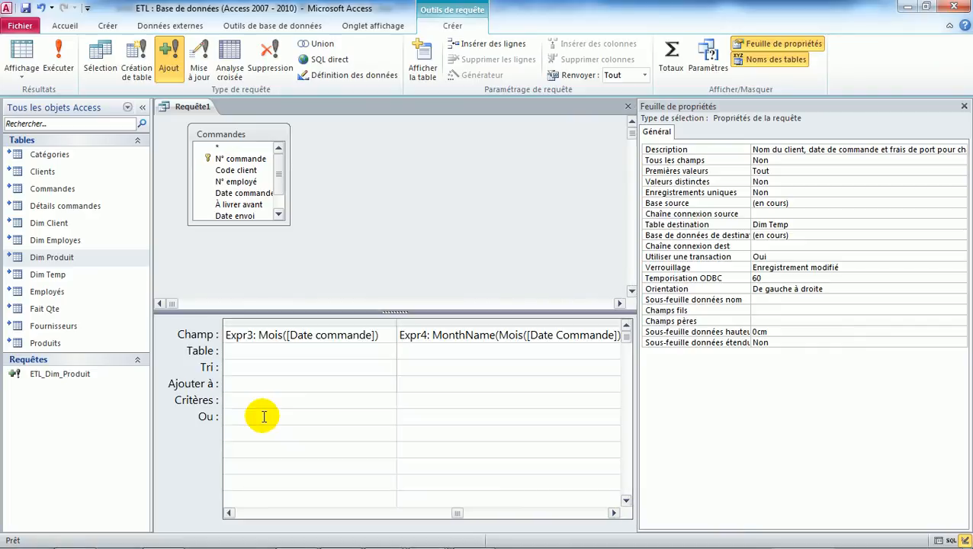
Hide the property sheet and navigation pane, and list the Dim Temp target fields available for the Date commande column.
{"action": "left_click", "coordinate": [254, 383]}
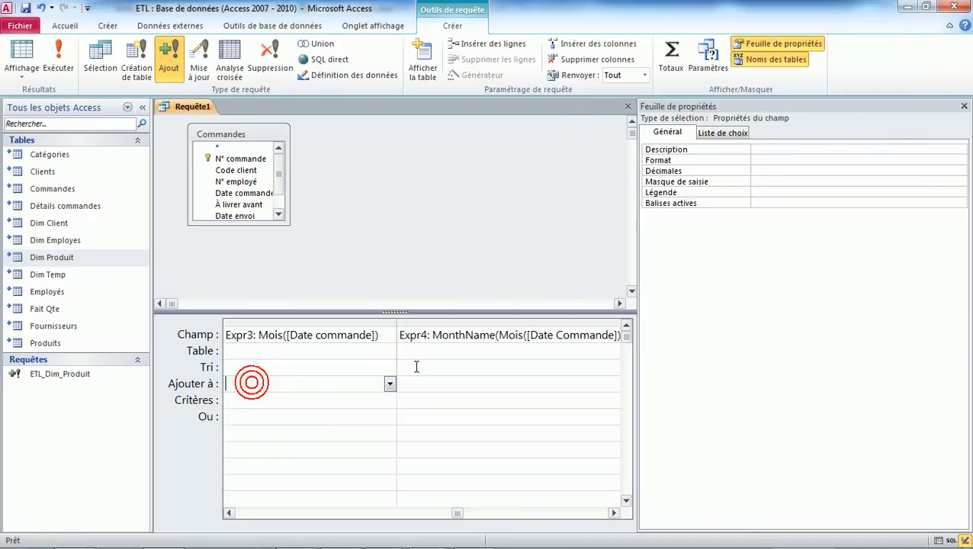
{"action": "left_click", "coordinate": [383, 380]}
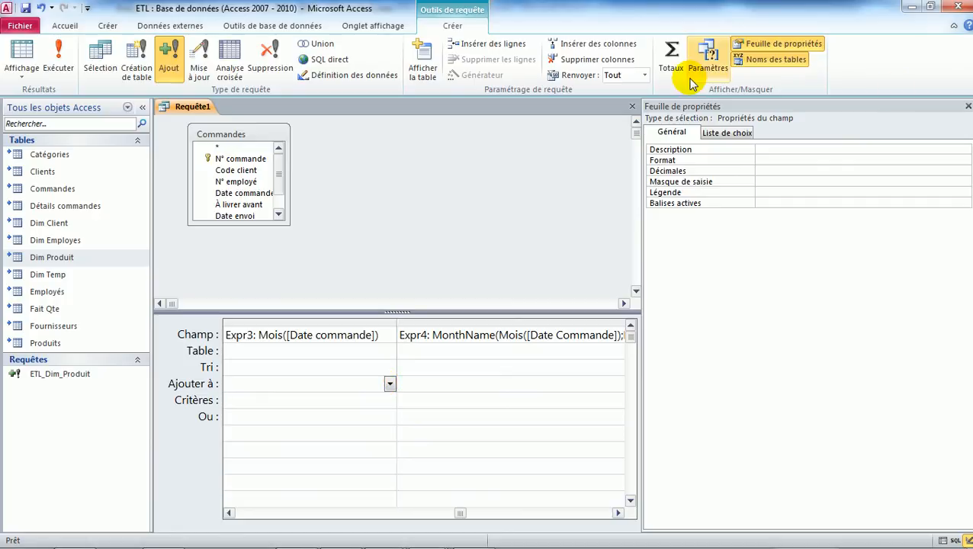
{"action": "left_click", "coordinate": [968, 106]}
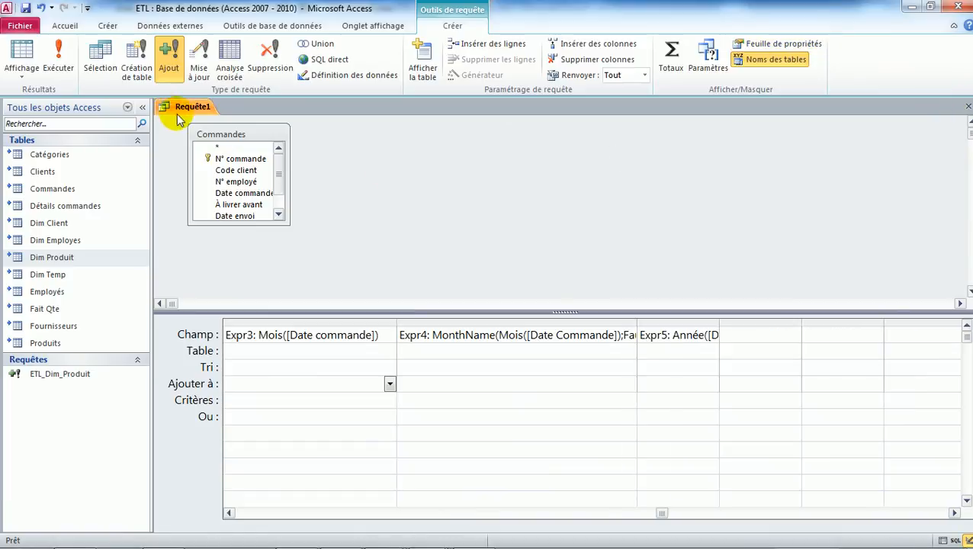
{"action": "left_click", "coordinate": [142, 107]}
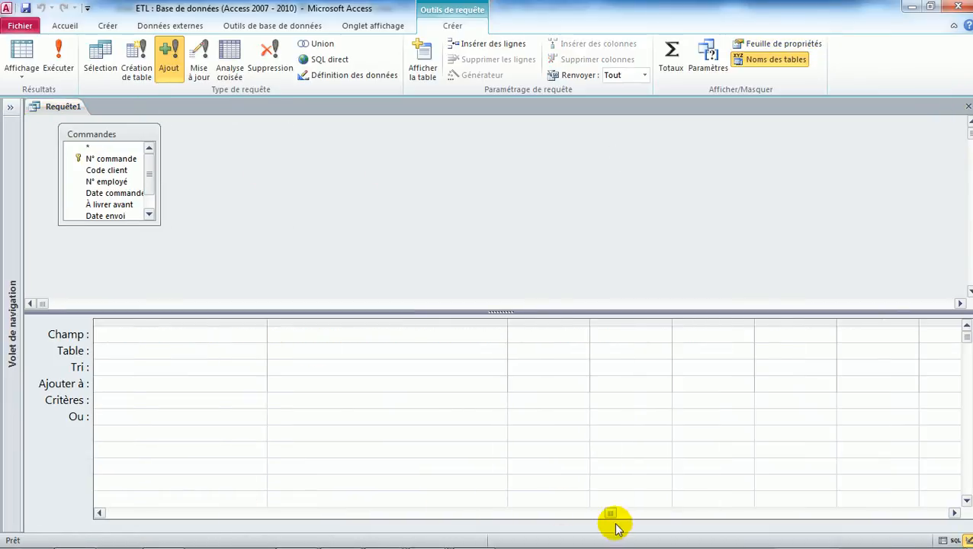
{"action": "left_click_drag", "start_coordinate": [611, 515], "coordinate": [129, 520]}
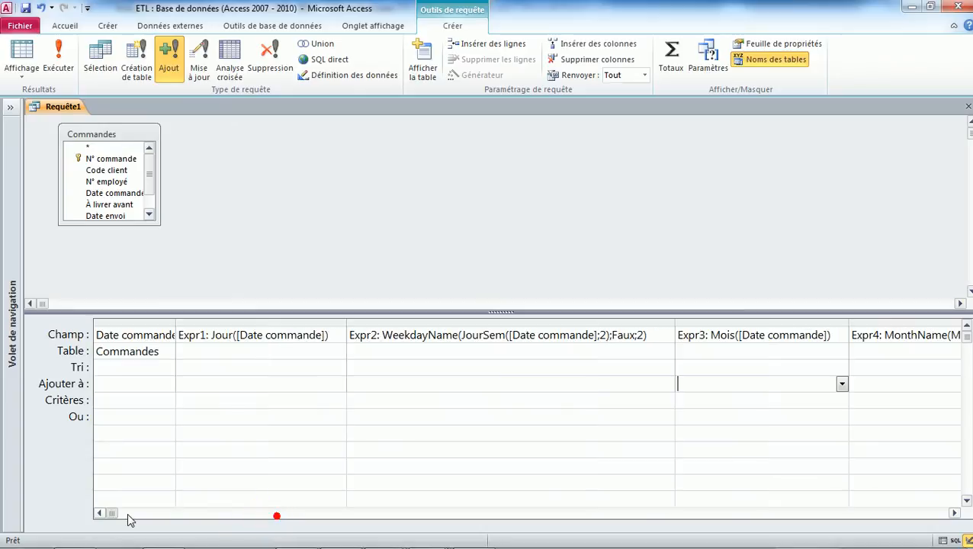
{"action": "left_click", "coordinate": [108, 383]}
{"action": "left_click", "coordinate": [168, 385]}
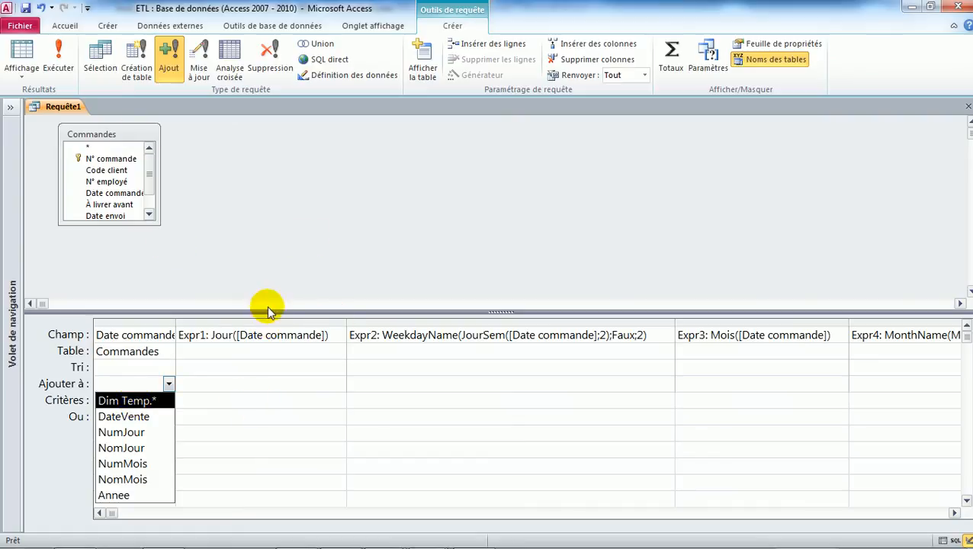
{"action": "left_click", "coordinate": [59, 26]}
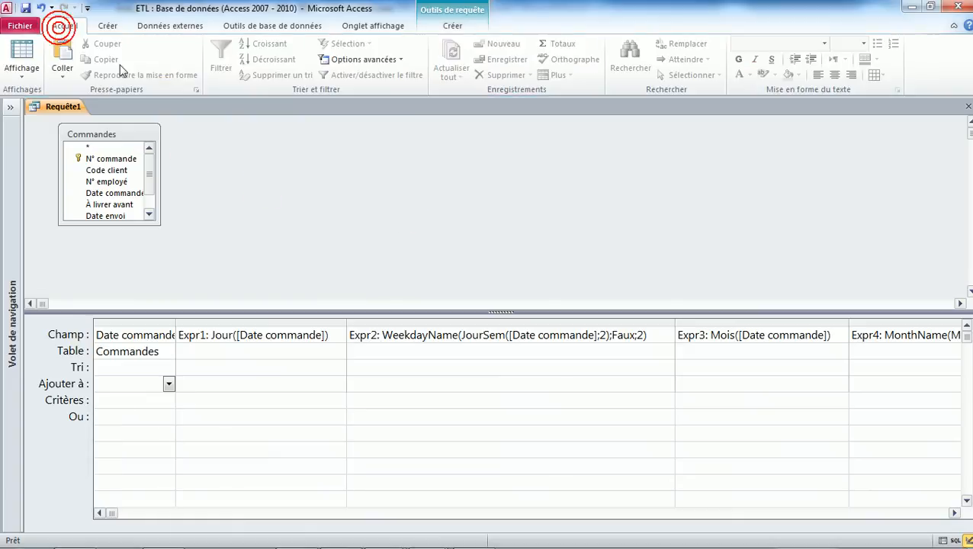
{"action": "left_click", "coordinate": [21, 75]}
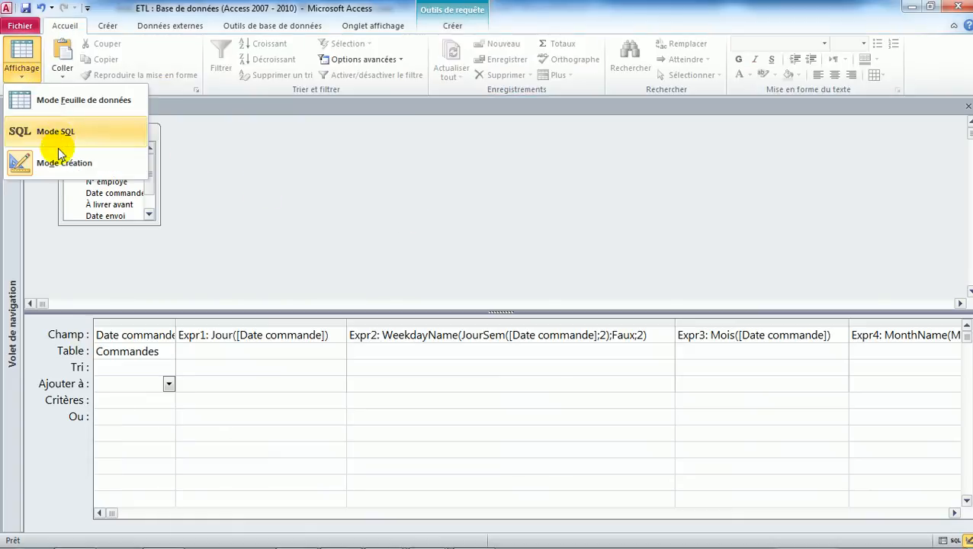
{"action": "left_click", "coordinate": [26, 9]}
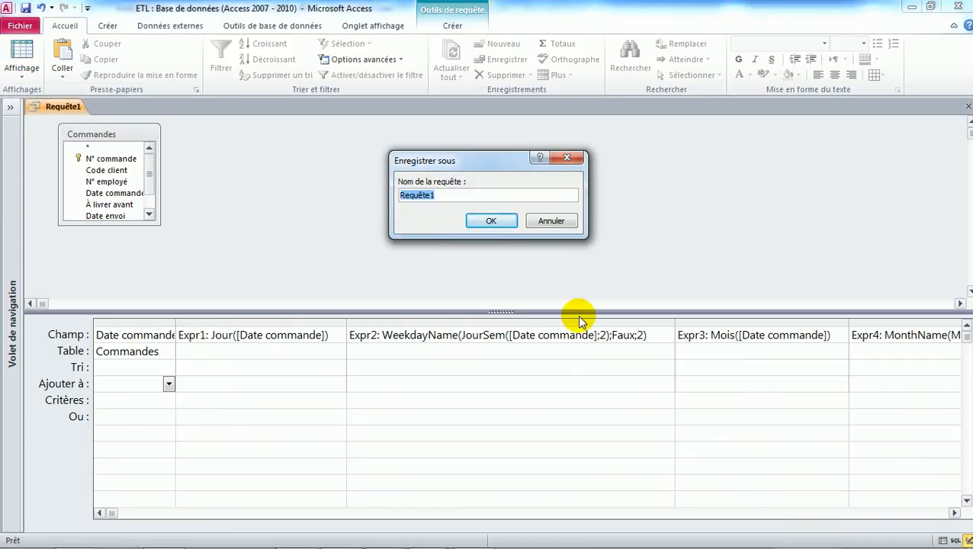
{"action": "type", "text": "ETL"}
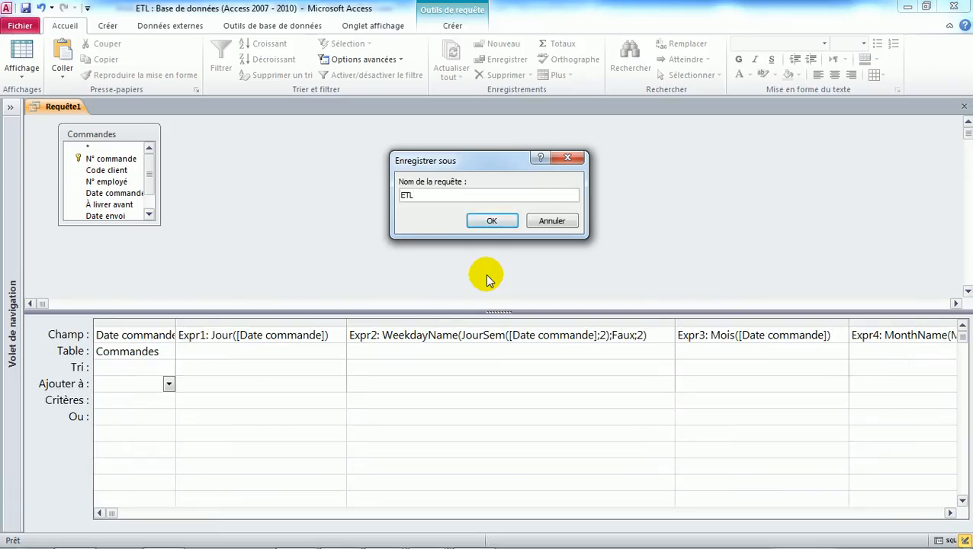
{"action": "key", "text": "Return"}
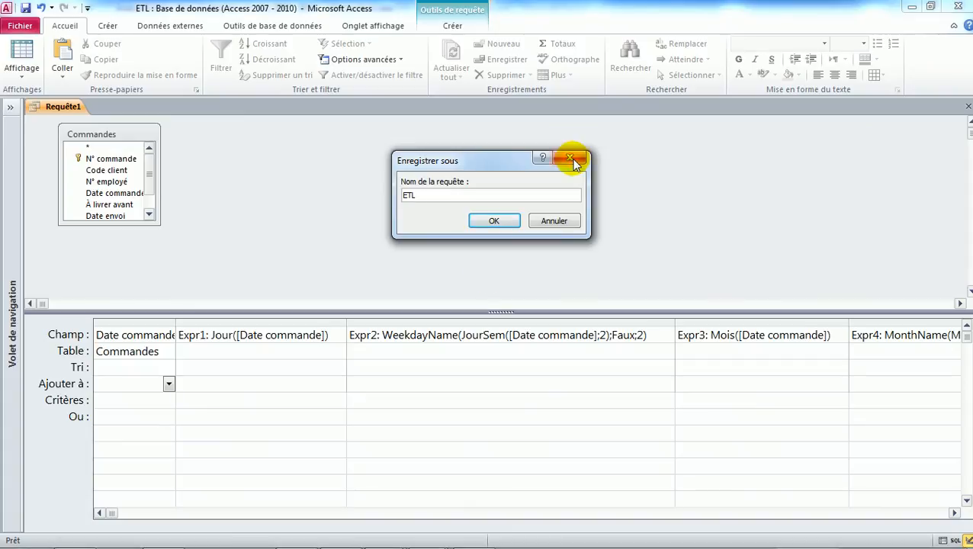
{"action": "left_click", "coordinate": [554, 222]}
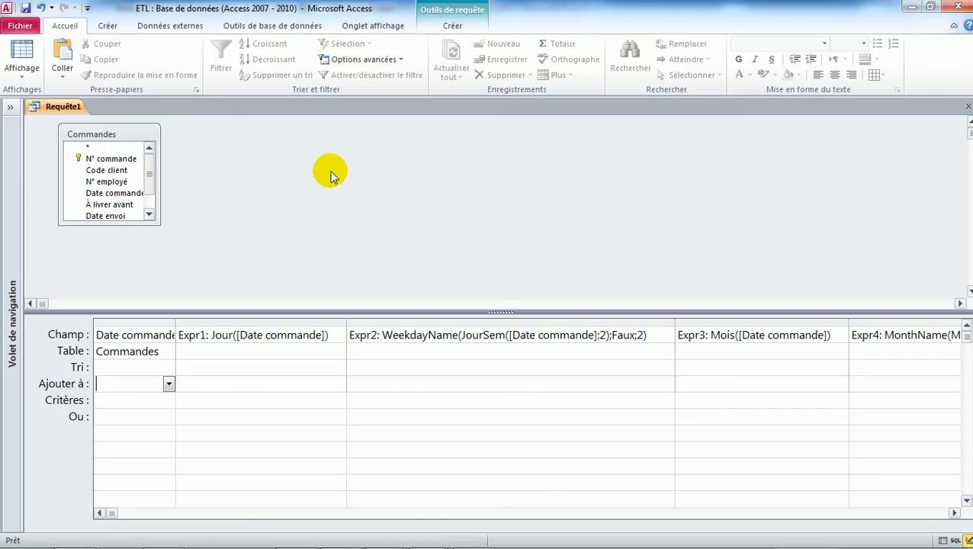
Save the append query under the name Req Interm Temp and close it.
{"action": "left_click", "coordinate": [213, 321]}
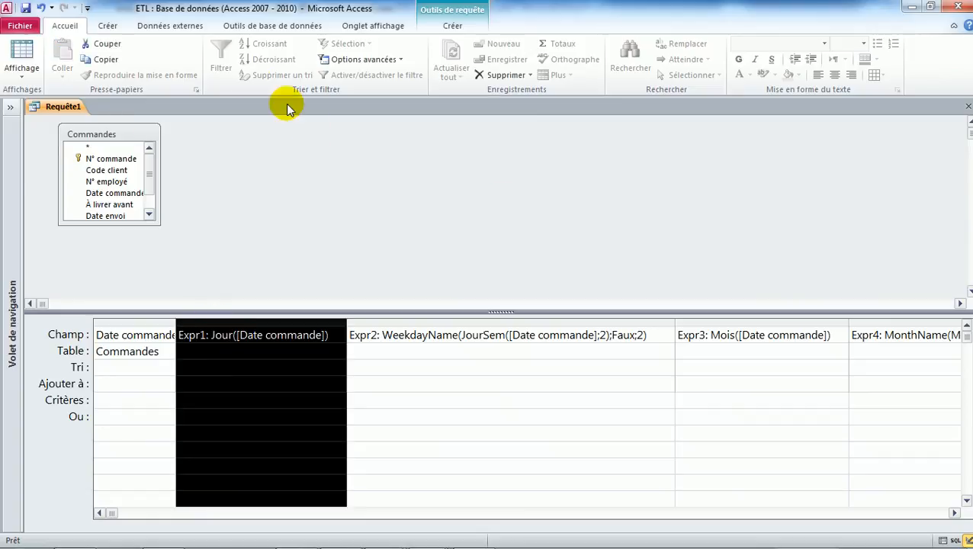
{"action": "left_click", "coordinate": [25, 7]}
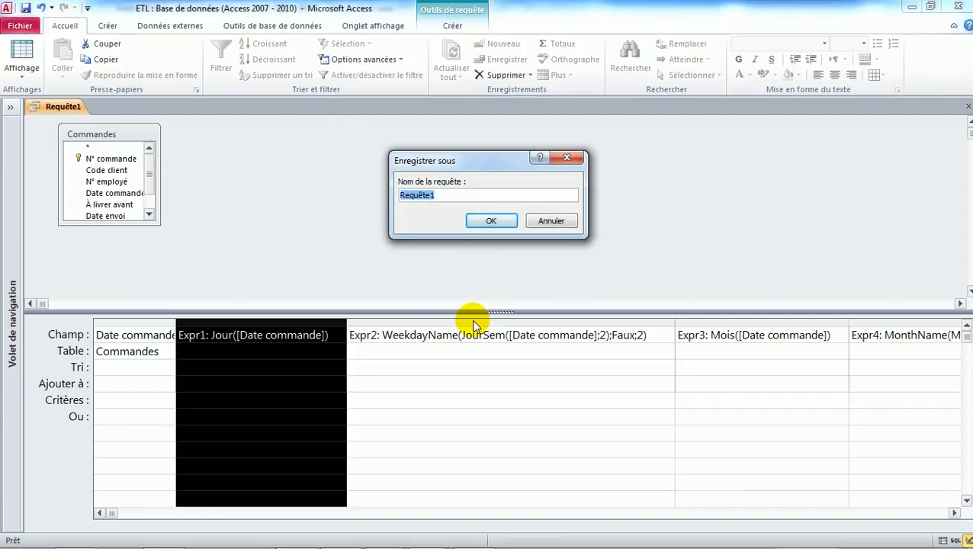
{"action": "type", "text": "Req I"}
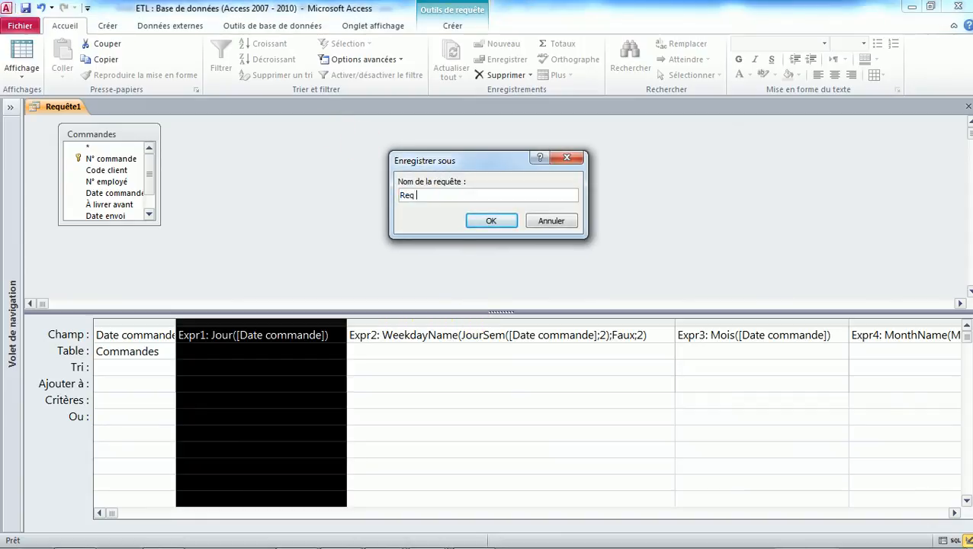
{"action": "type", "text": "nterm Temp"}
{"action": "key", "text": "Return"}
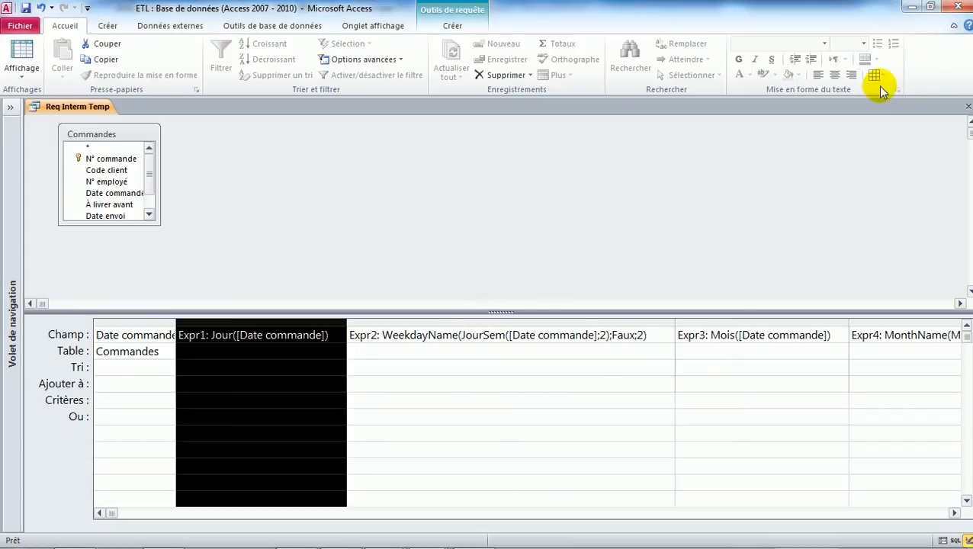
{"action": "left_click", "coordinate": [967, 109]}
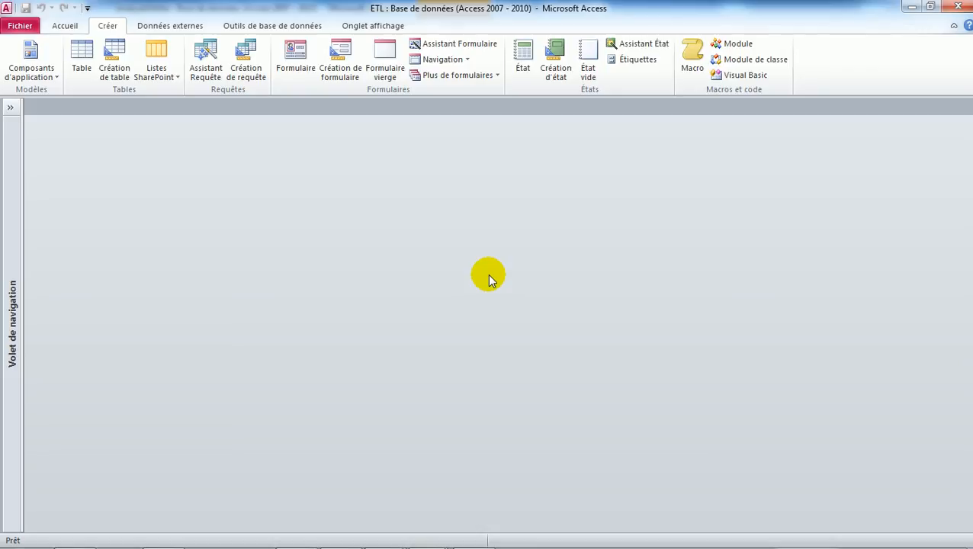
{"action": "left_click", "coordinate": [456, 267]}
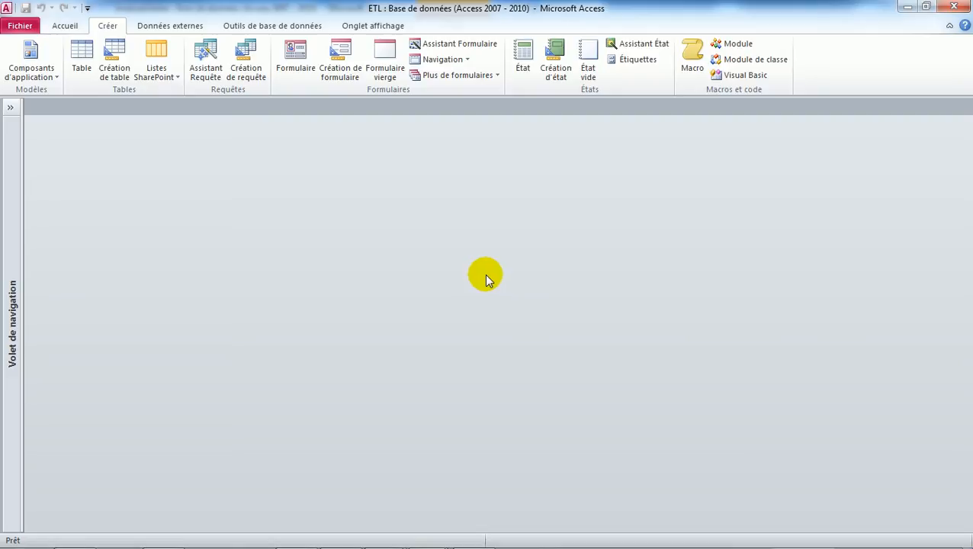
Show the navigation pane and try to run the Req Interm Temp append query.
{"action": "left_click", "coordinate": [11, 107]}
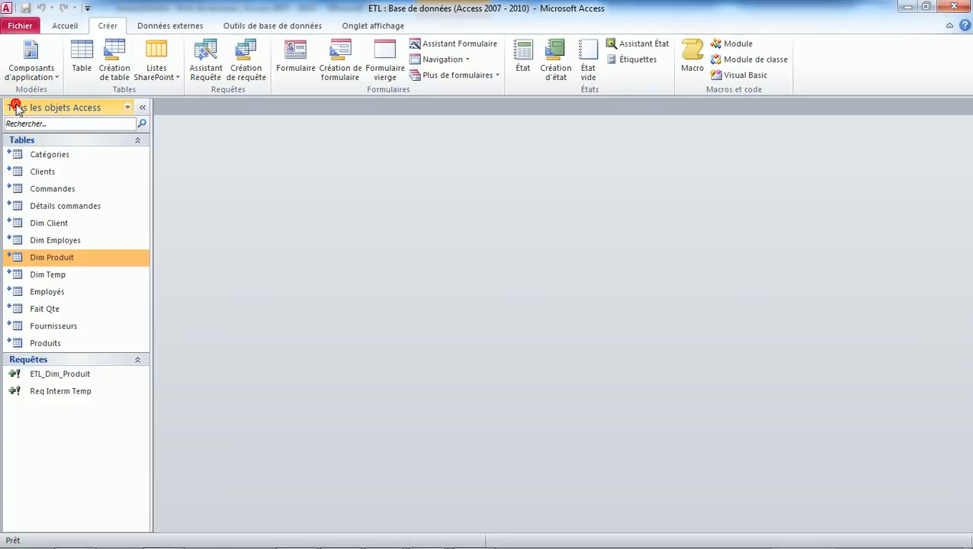
{"action": "double_click", "coordinate": [72, 393]}
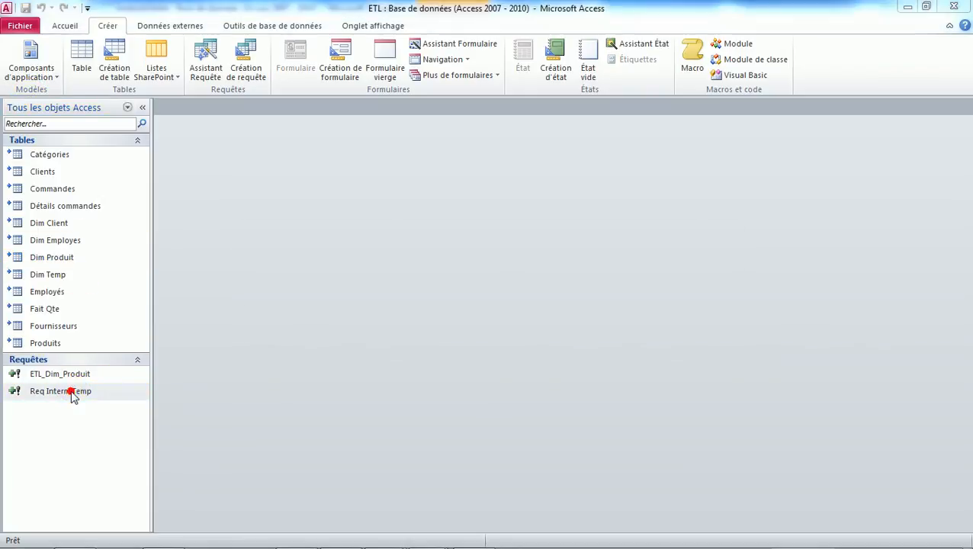
{"action": "left_click", "coordinate": [564, 341]}
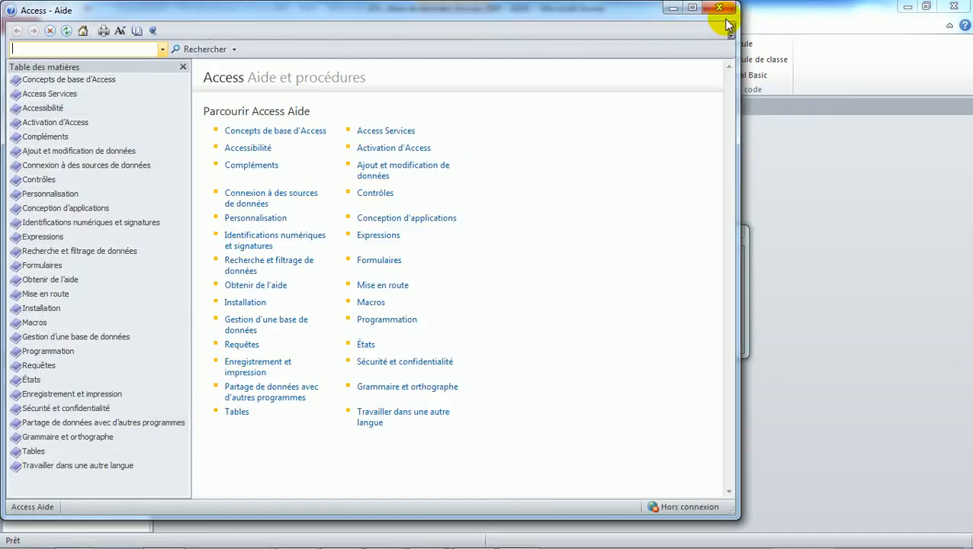
{"action": "left_click", "coordinate": [717, 12]}
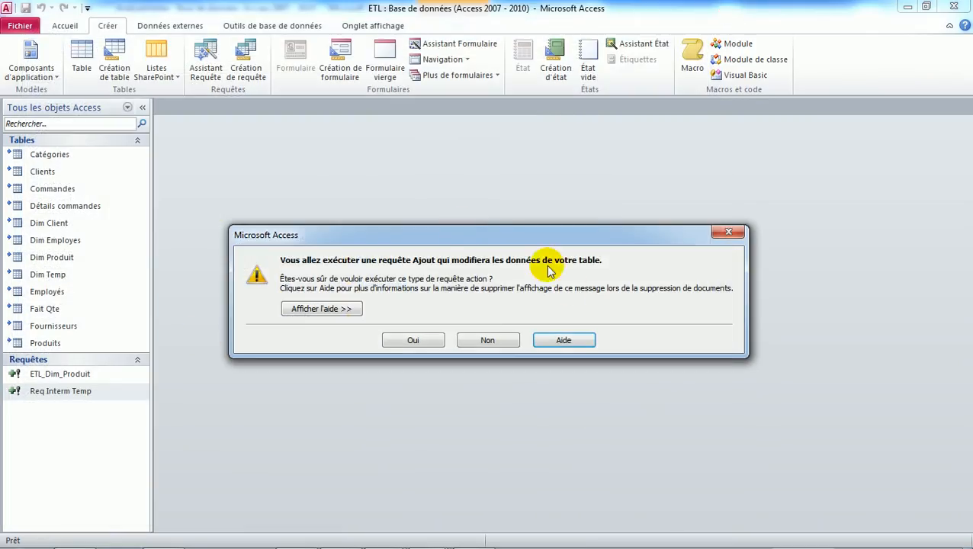
{"action": "left_click", "coordinate": [421, 342]}
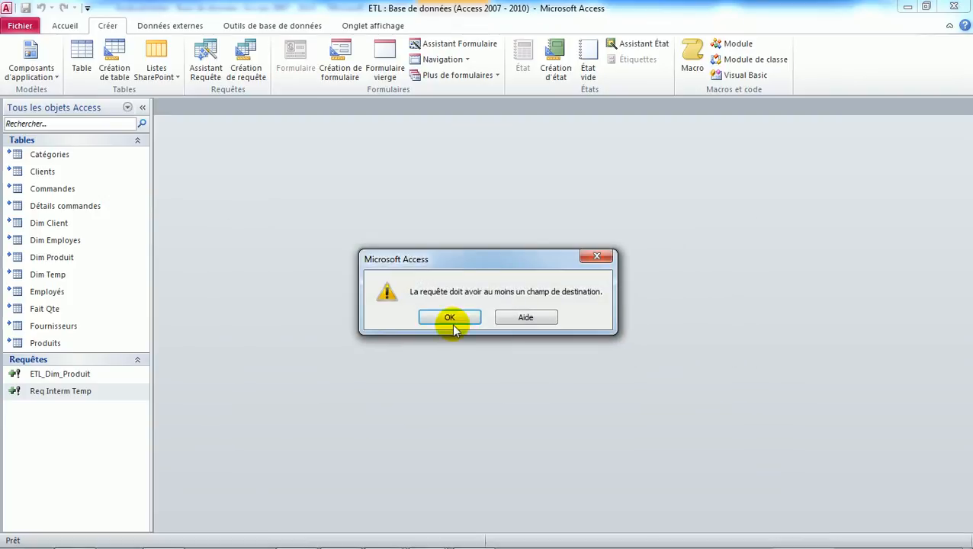
{"action": "left_click", "coordinate": [447, 316]}
Open Req Interm Temp in design view, add the Date commande field from Commandes, and change it to a selection query.
{"action": "left_click", "coordinate": [46, 392]}
{"action": "right_click", "coordinate": [45, 392]}
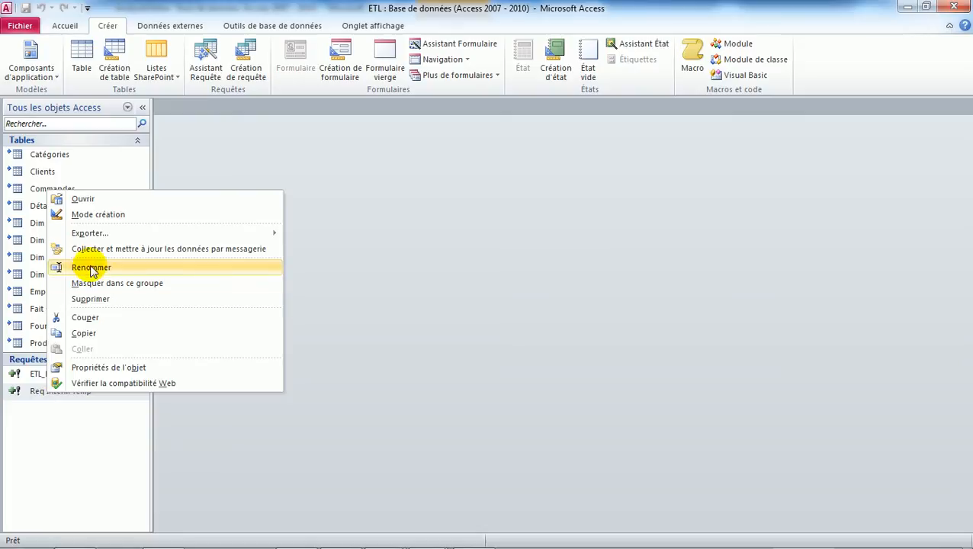
{"action": "left_click", "coordinate": [91, 215]}
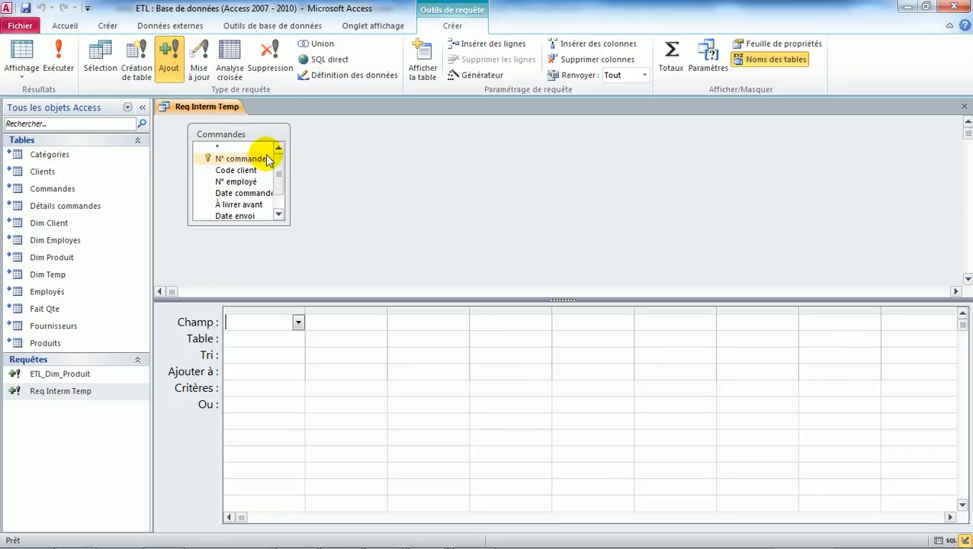
{"action": "double_click", "coordinate": [251, 193]}
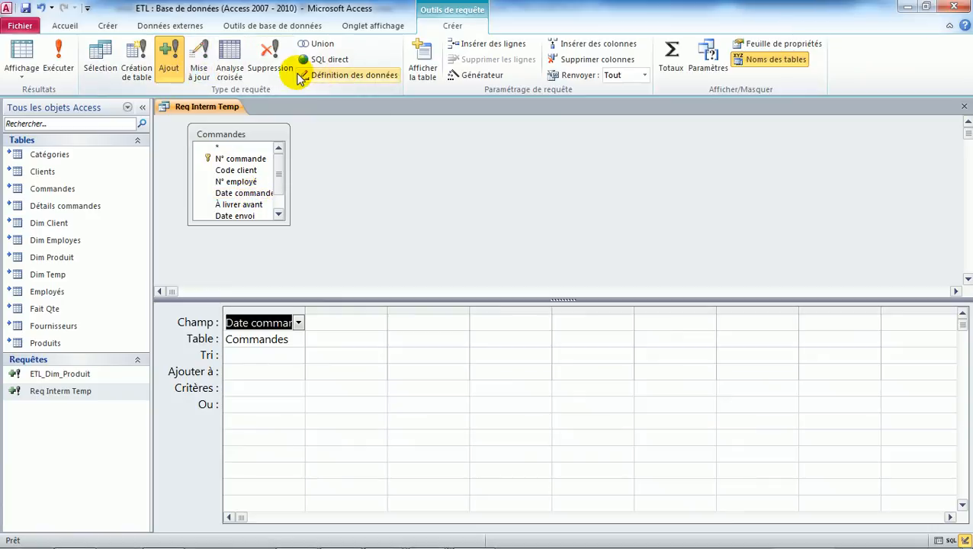
{"action": "left_click", "coordinate": [95, 58]}
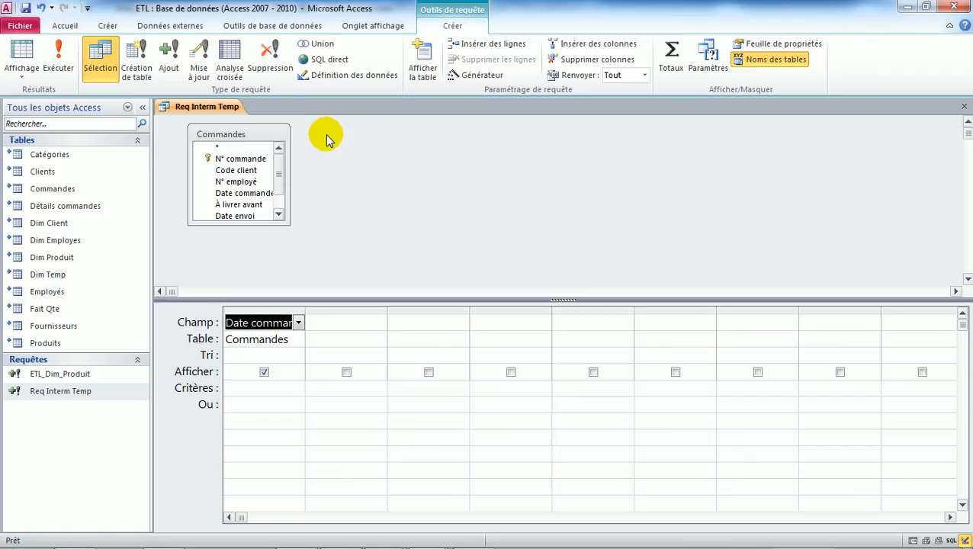
Sort the Date commande column in ascending order (Croissant) and preview the query's rows.
{"action": "left_click", "coordinate": [285, 355]}
{"action": "left_click", "coordinate": [297, 355]}
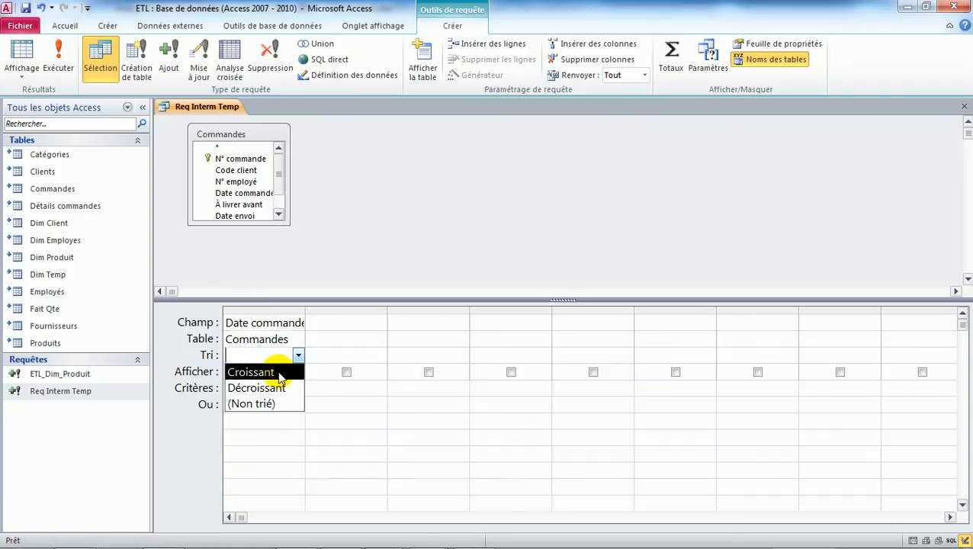
{"action": "left_click", "coordinate": [278, 374]}
{"action": "left_click", "coordinate": [23, 55]}
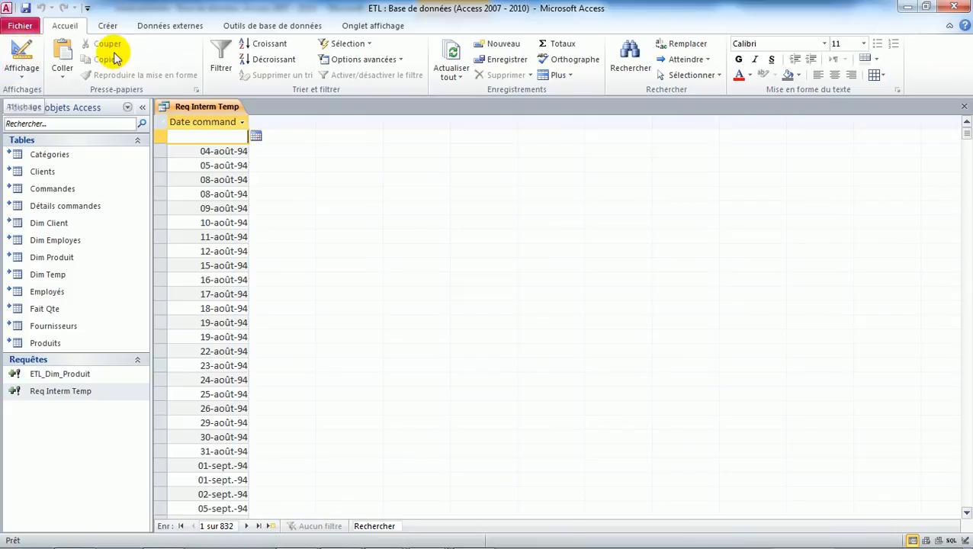
{"action": "left_click", "coordinate": [14, 48]}
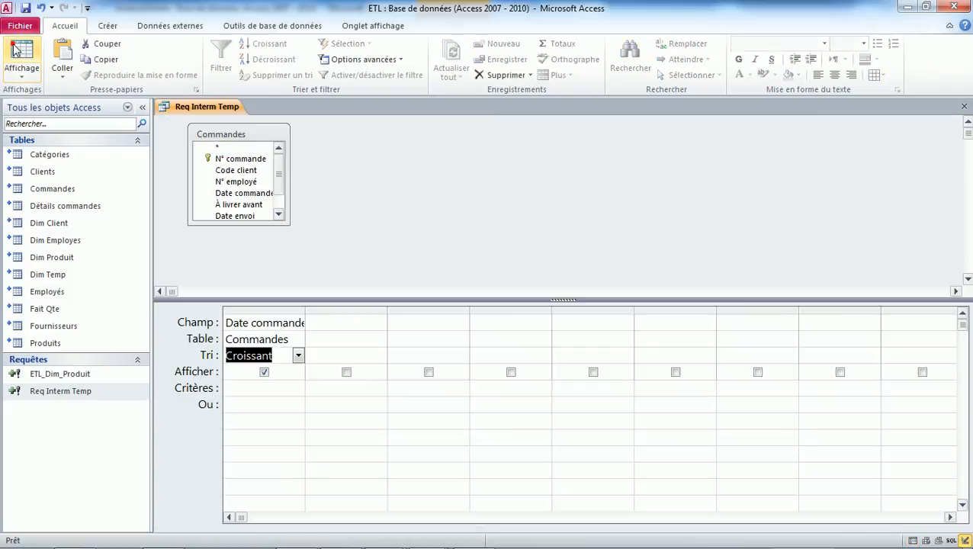
Set the query's Valeurs distinctes property to Oui and check the resulting SQL statement and rows.
{"action": "right_click", "coordinate": [448, 187]}
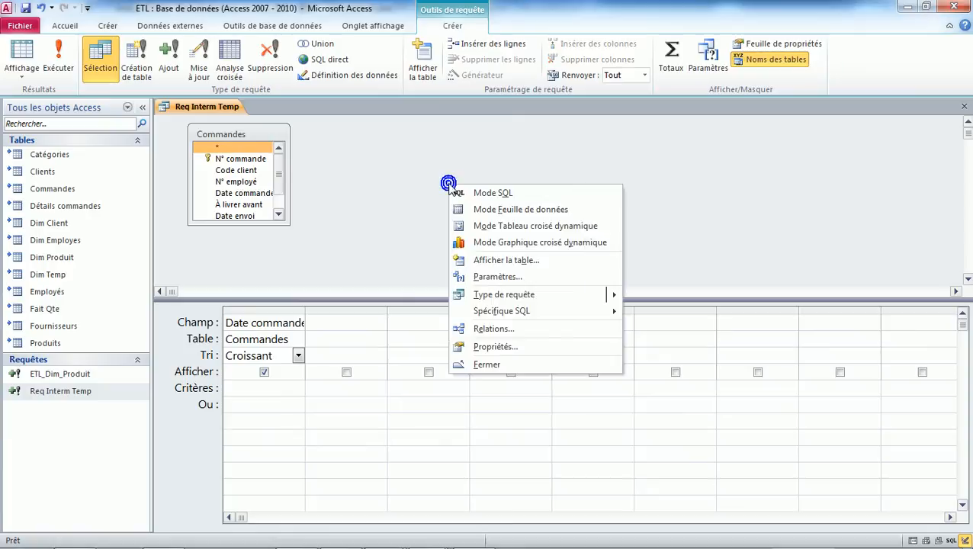
{"action": "left_click", "coordinate": [496, 348]}
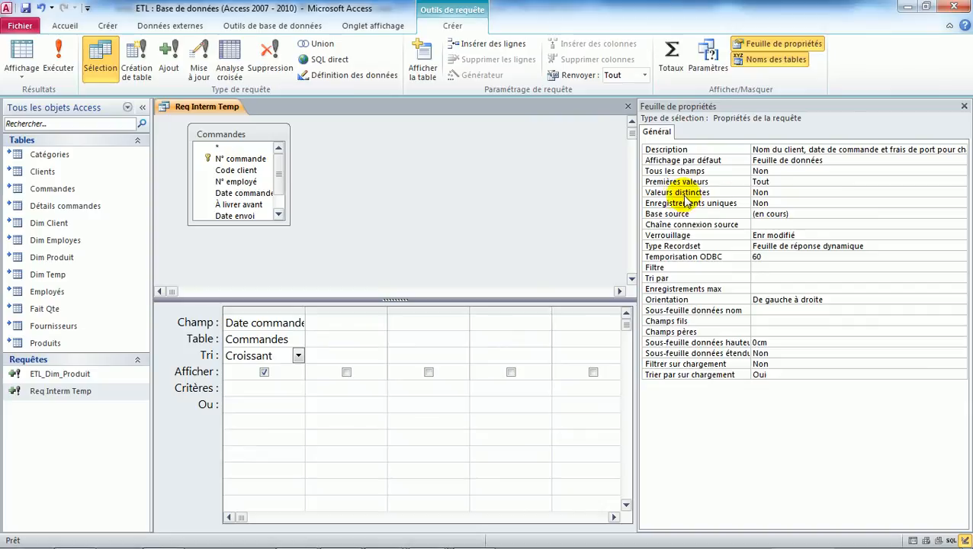
{"action": "double_click", "coordinate": [780, 195]}
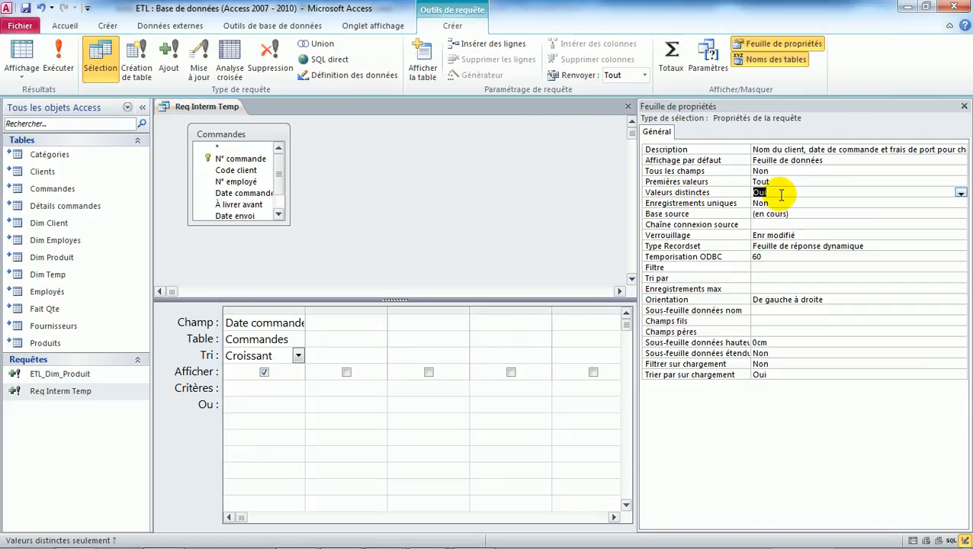
{"action": "left_click", "coordinate": [29, 77]}
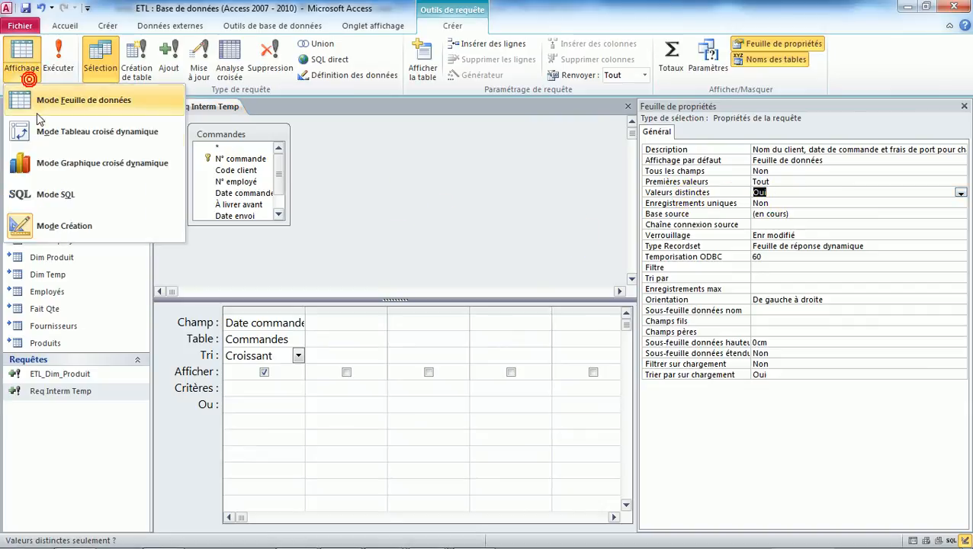
{"action": "left_click", "coordinate": [55, 195]}
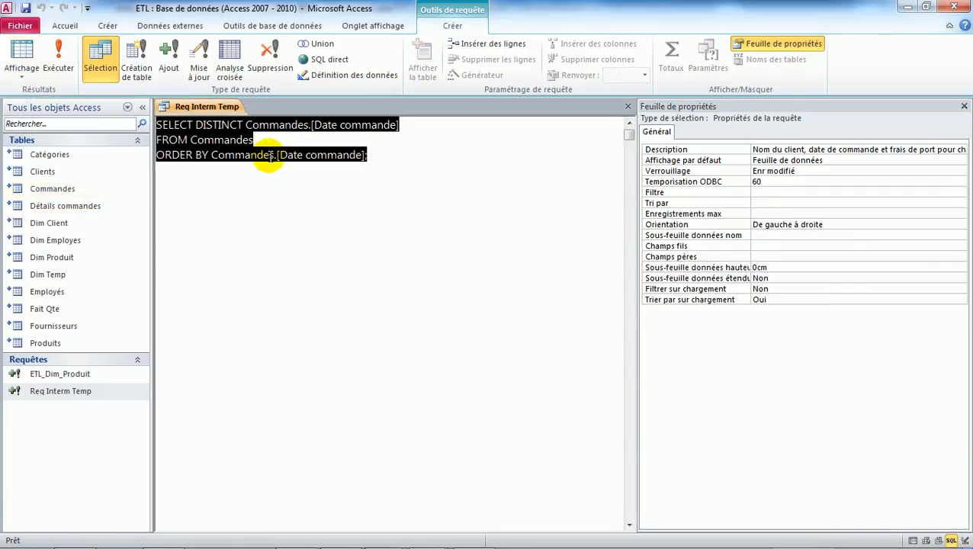
{"action": "double_click", "coordinate": [221, 125]}
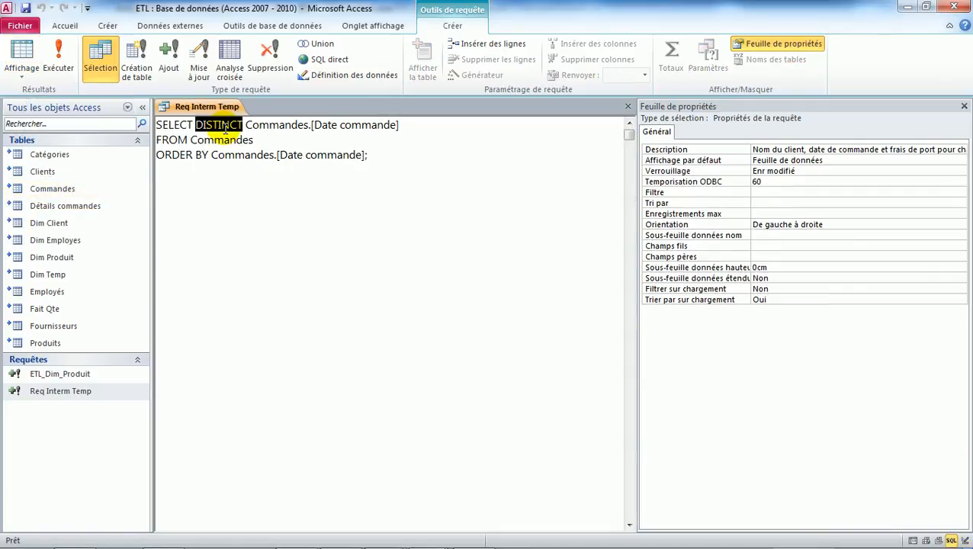
{"action": "left_click", "coordinate": [20, 52]}
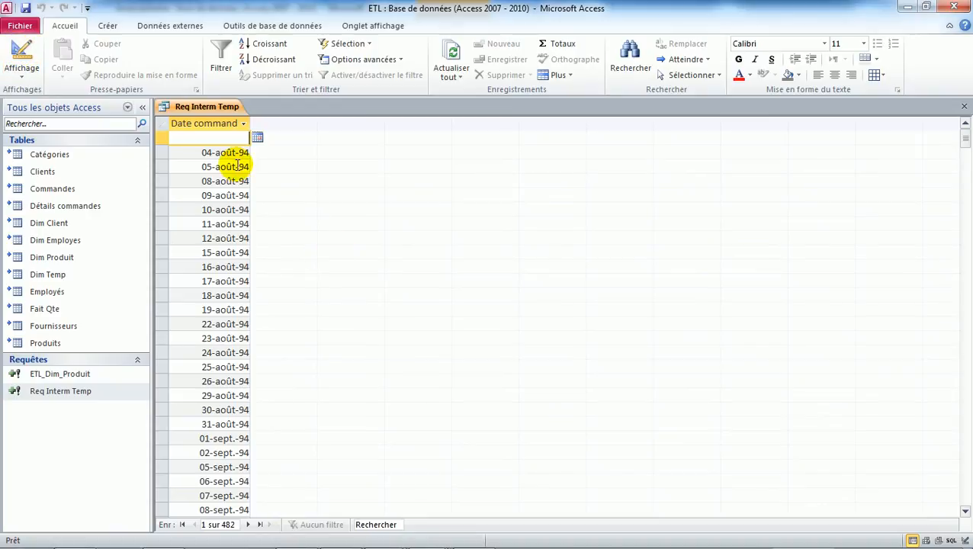
Save and close Req Interm Temp, then reopen it to check its dates and close it again.
{"action": "left_click", "coordinate": [25, 9]}
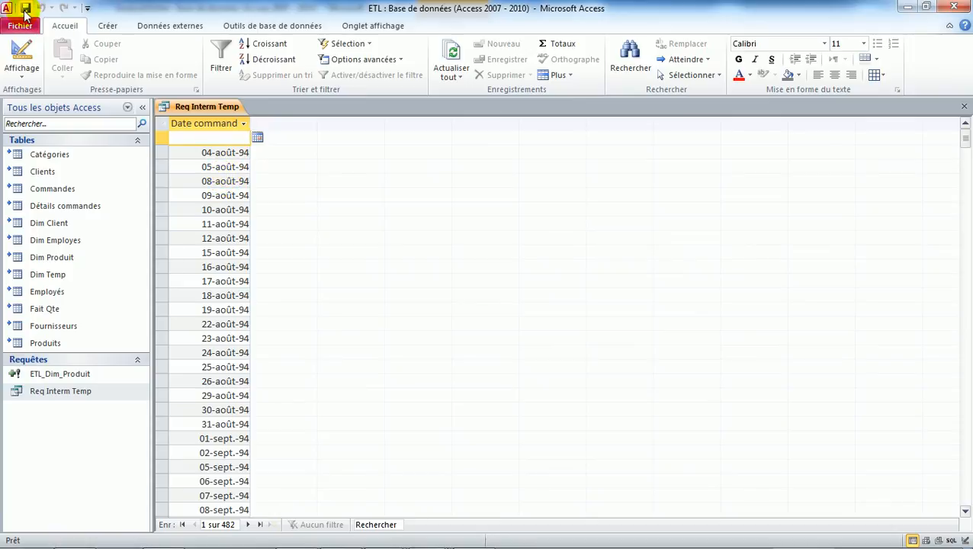
{"action": "left_click", "coordinate": [965, 107]}
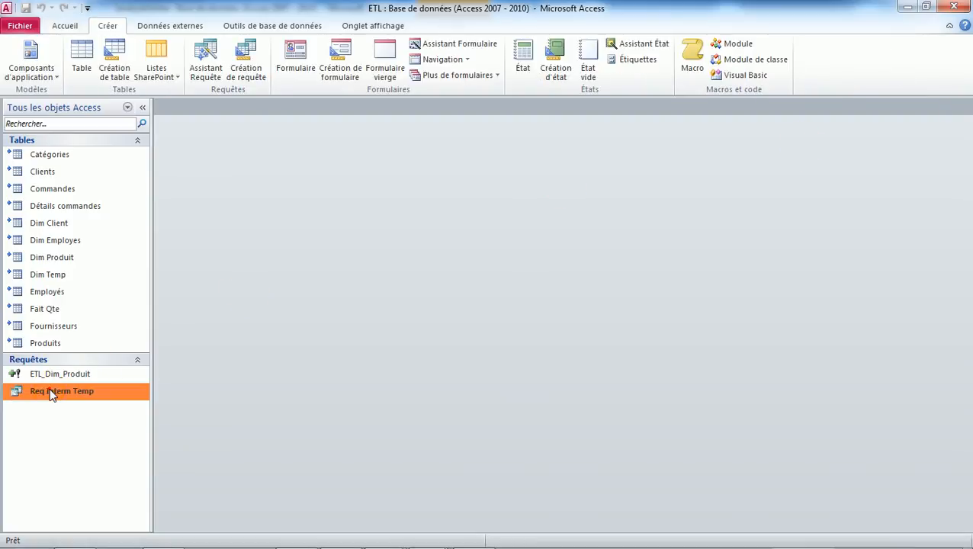
{"action": "double_click", "coordinate": [51, 393]}
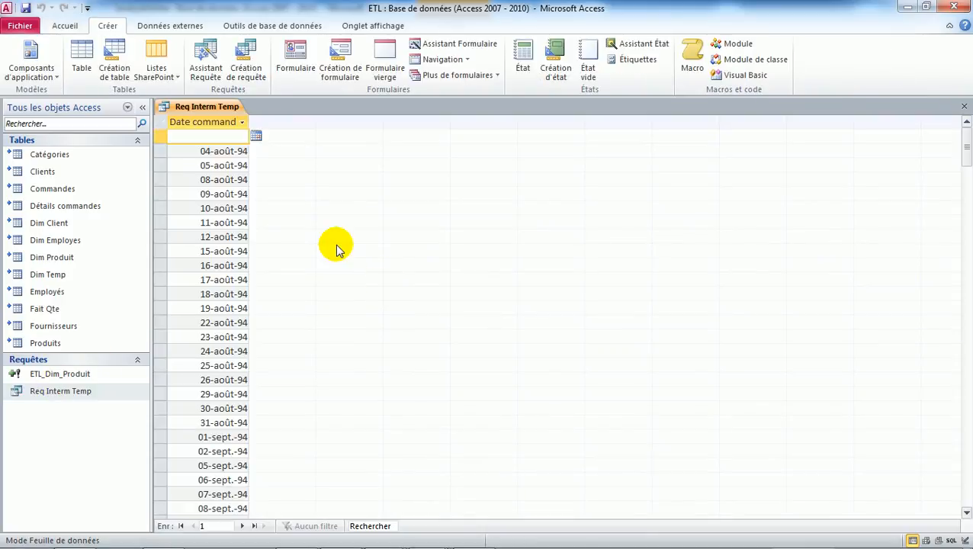
{"action": "left_click", "coordinate": [965, 107]}
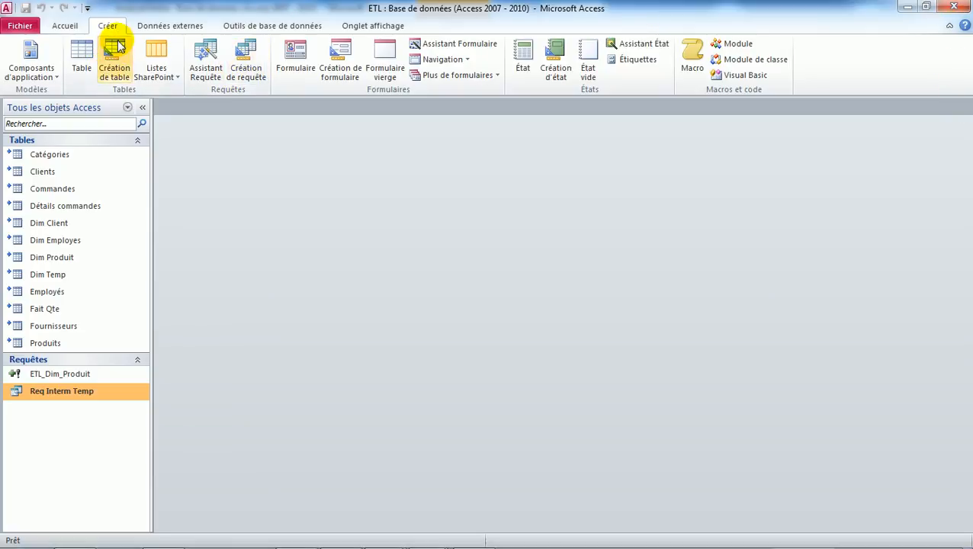
Create a new query in design view based on the Req Interm Temp query and add its Date commande field.
{"action": "left_click", "coordinate": [245, 58]}
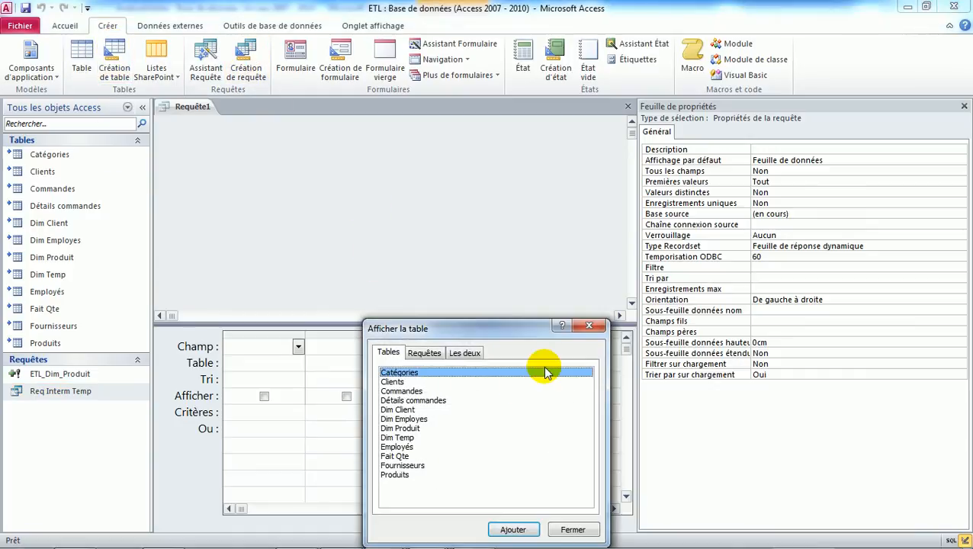
{"action": "left_click", "coordinate": [426, 353]}
{"action": "double_click", "coordinate": [420, 373]}
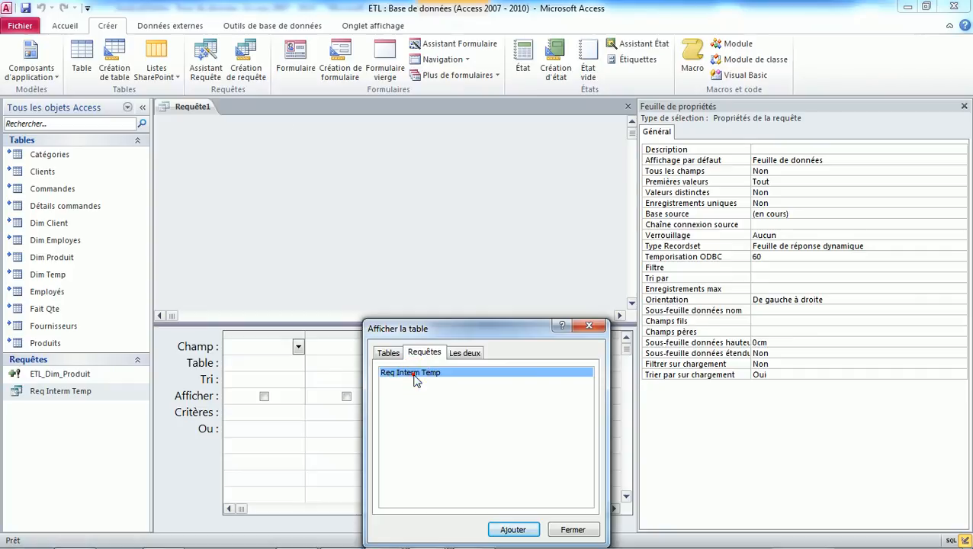
{"action": "left_click", "coordinate": [572, 530]}
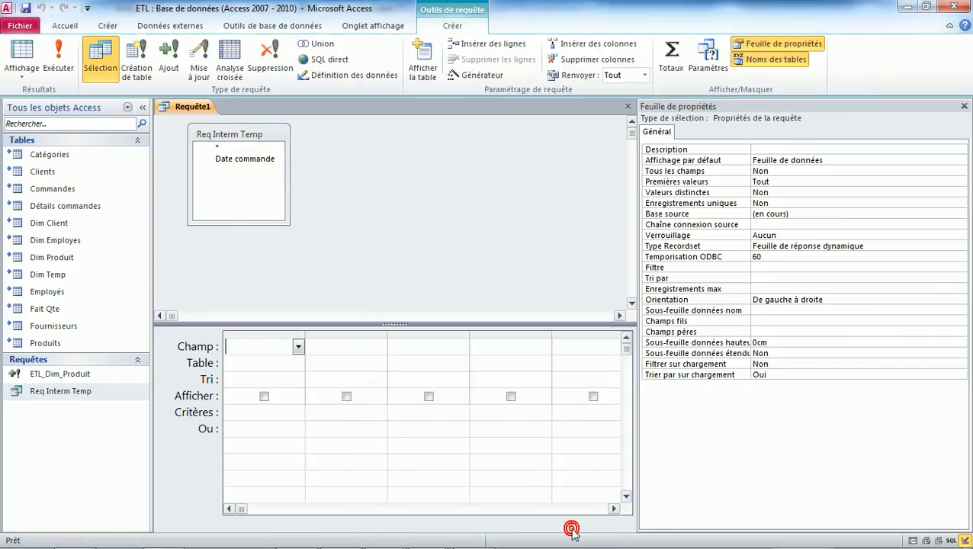
{"action": "double_click", "coordinate": [249, 162]}
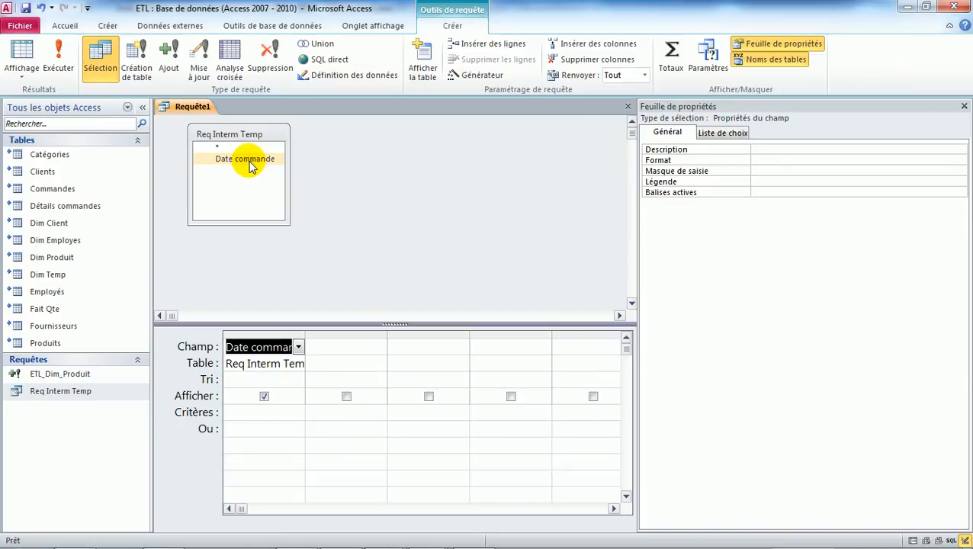
Start a calculated column named NumJour in the second column, using the jour function.
{"action": "left_click", "coordinate": [322, 347]}
{"action": "left_click", "coordinate": [323, 346]}
{"action": "type", "text": "Num"}
{"action": "type", "text": "Jour"}
{"action": "type", "text": ":"}
{"action": "type", "text": "jour("}
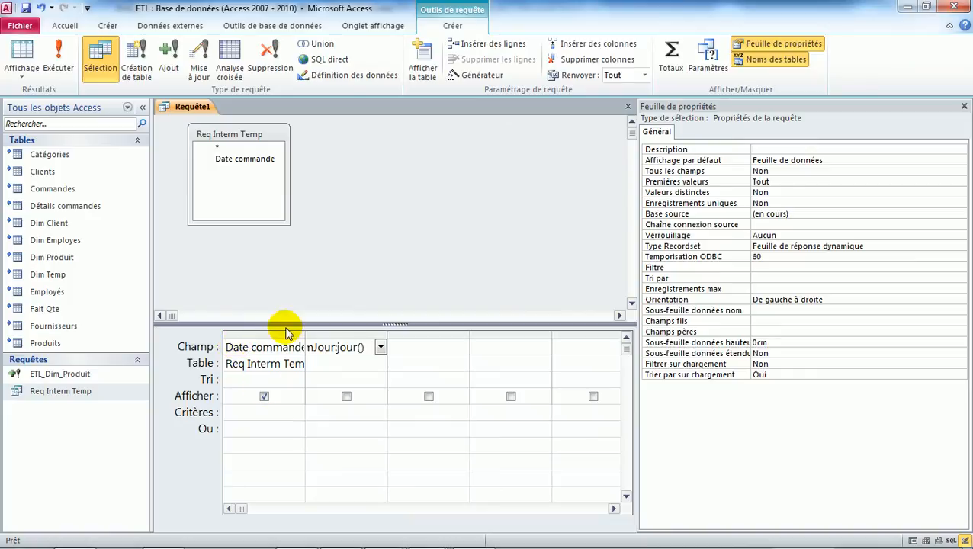
{"action": "left_click", "coordinate": [228, 352]}
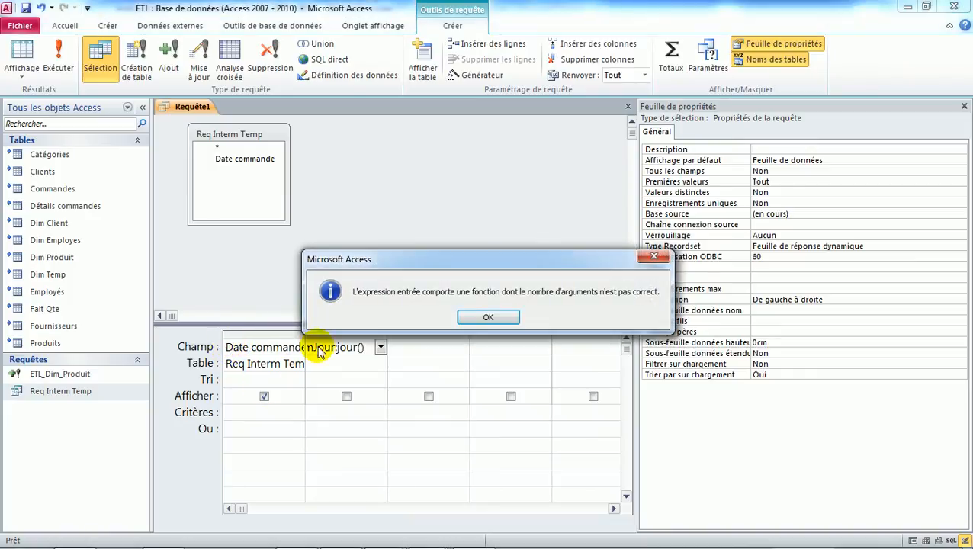
{"action": "left_click", "coordinate": [514, 317]}
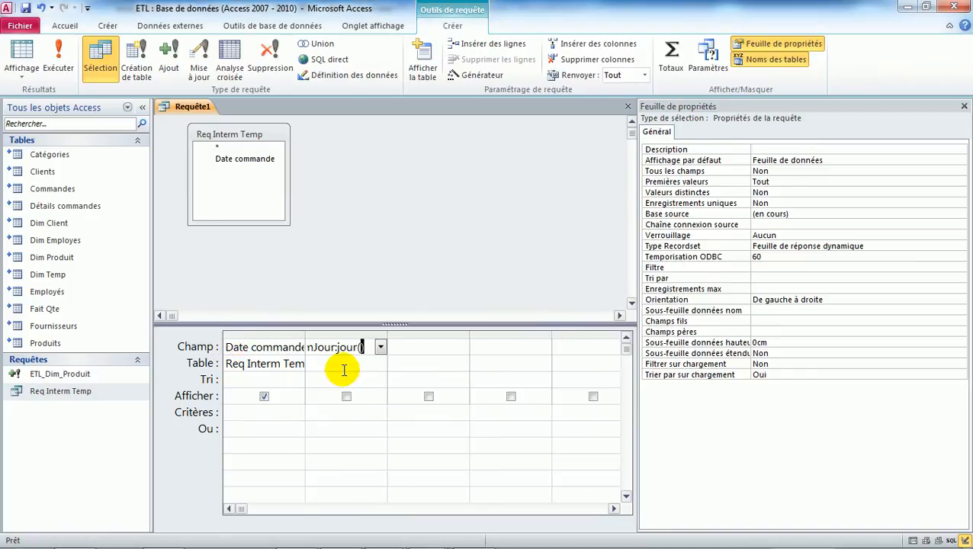
{"action": "left_click", "coordinate": [336, 374]}
{"action": "left_click", "coordinate": [488, 318]}
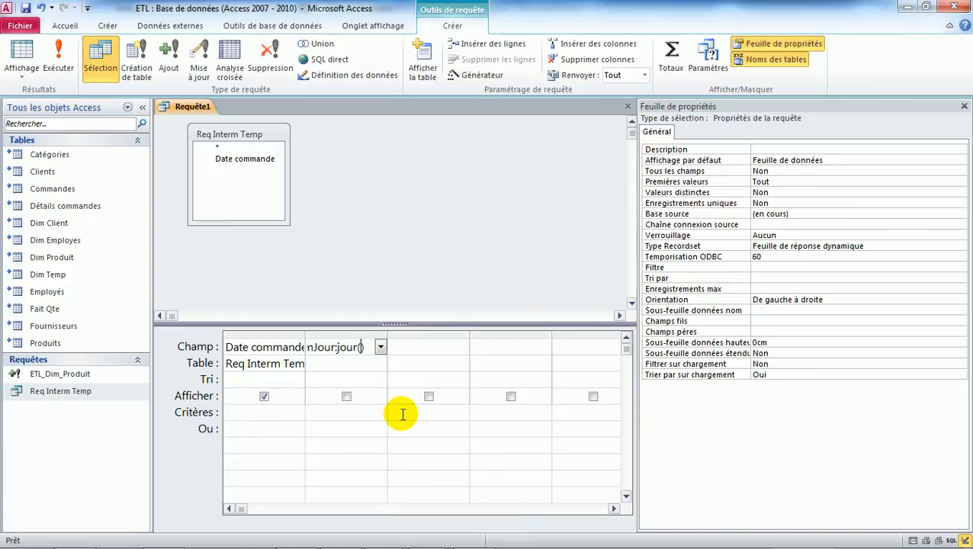
Complete the NumJour expression with [Date commande] as the function's argument, preview the rows and return to design view.
{"action": "type", "text": "[Date c"}
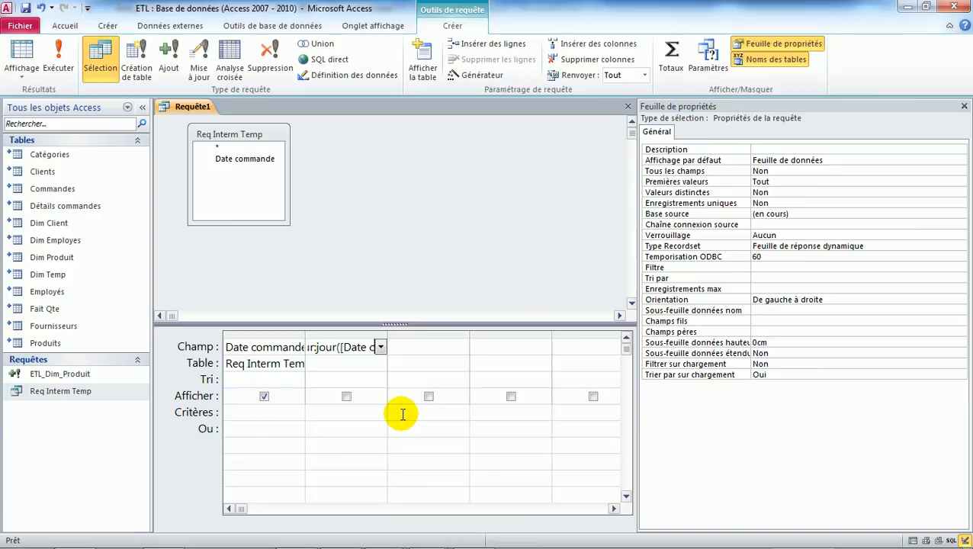
{"action": "type", "text": "ommande]"}
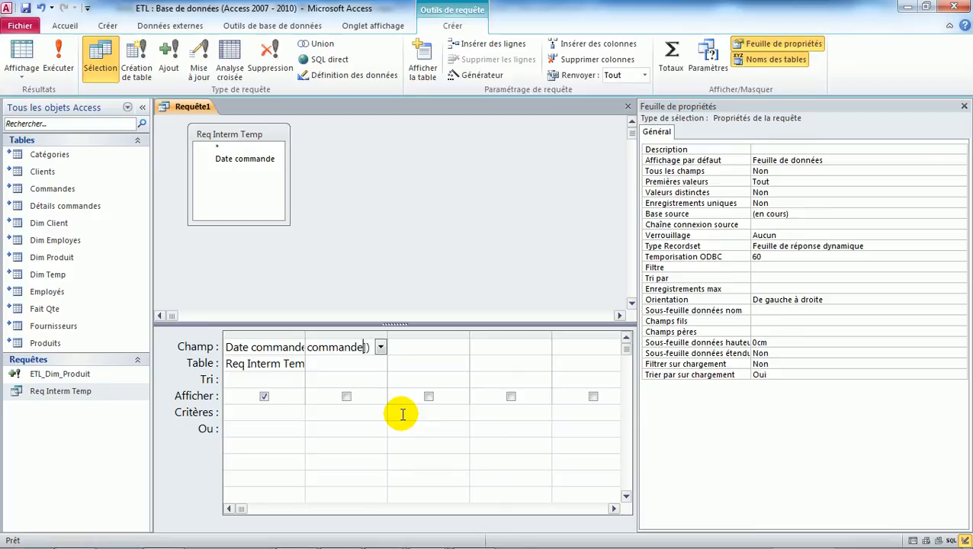
{"action": "left_click", "coordinate": [326, 363]}
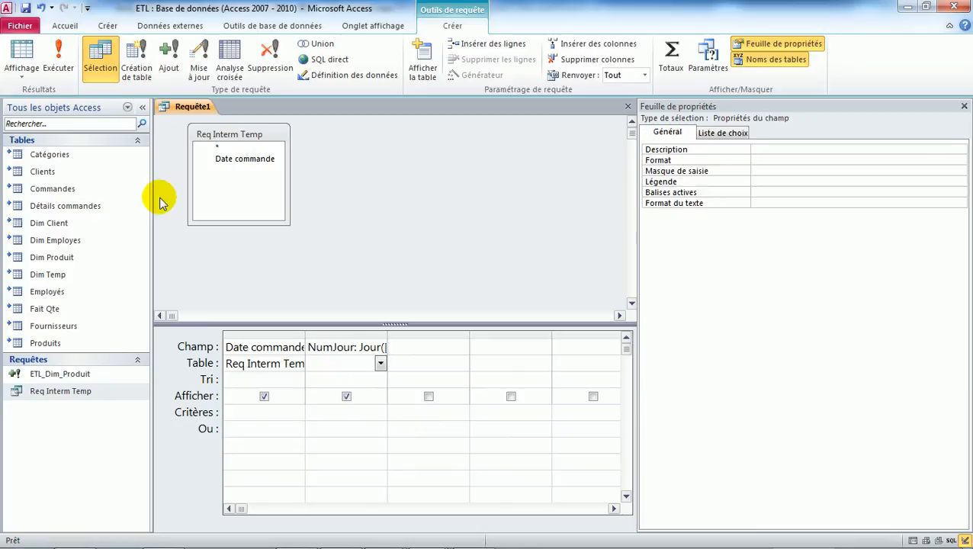
{"action": "left_click", "coordinate": [20, 56]}
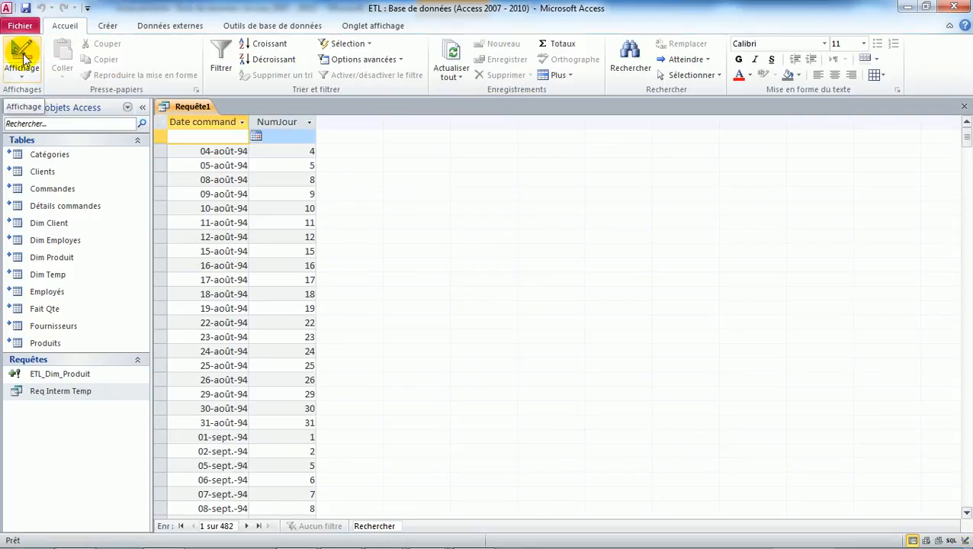
{"action": "left_click", "coordinate": [20, 56]}
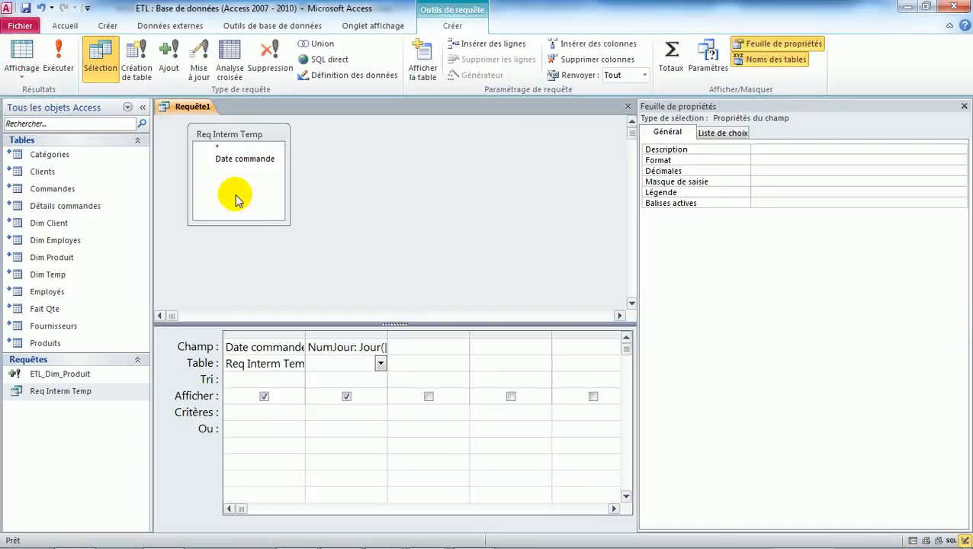
Add Date commande again as the third column and open that field in the expression builder.
{"action": "left_click", "coordinate": [419, 353]}
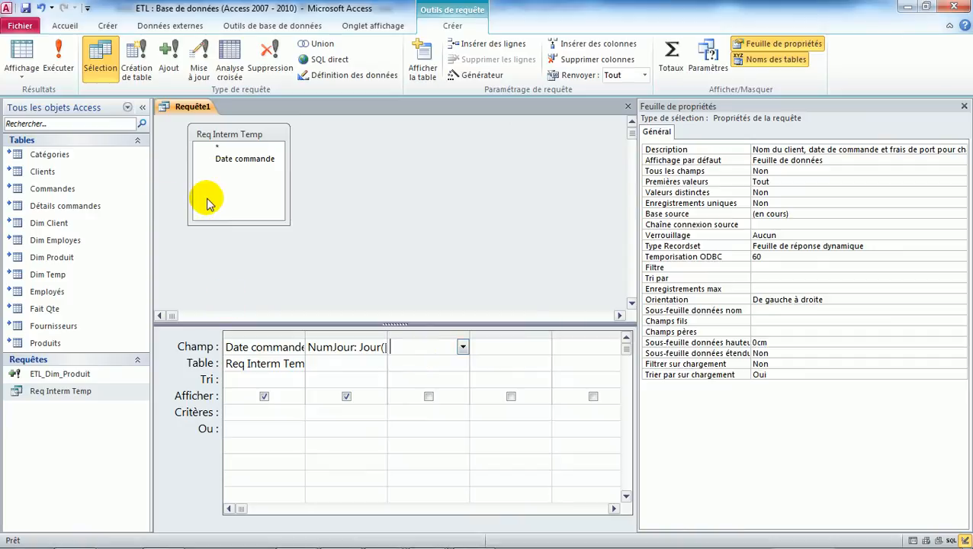
{"action": "double_click", "coordinate": [229, 162]}
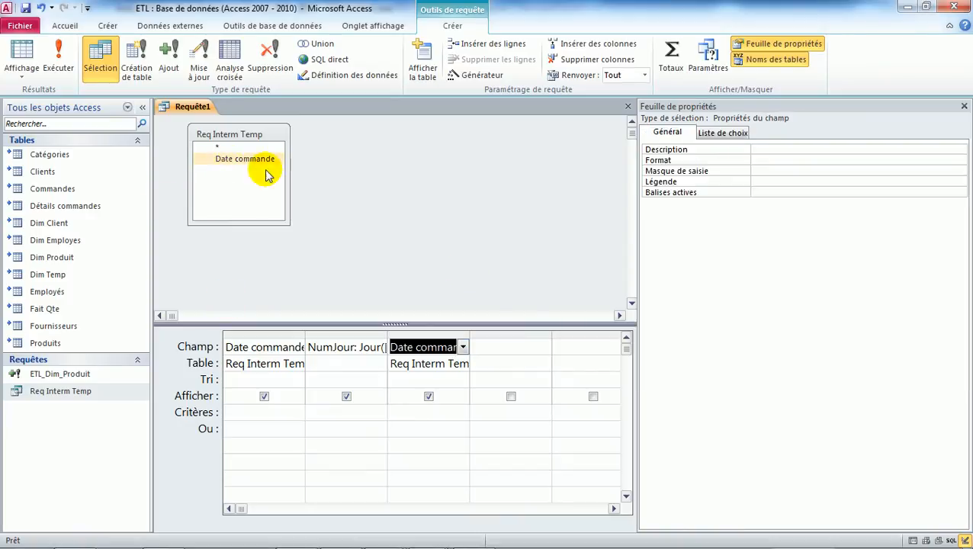
{"action": "right_click", "coordinate": [432, 348]}
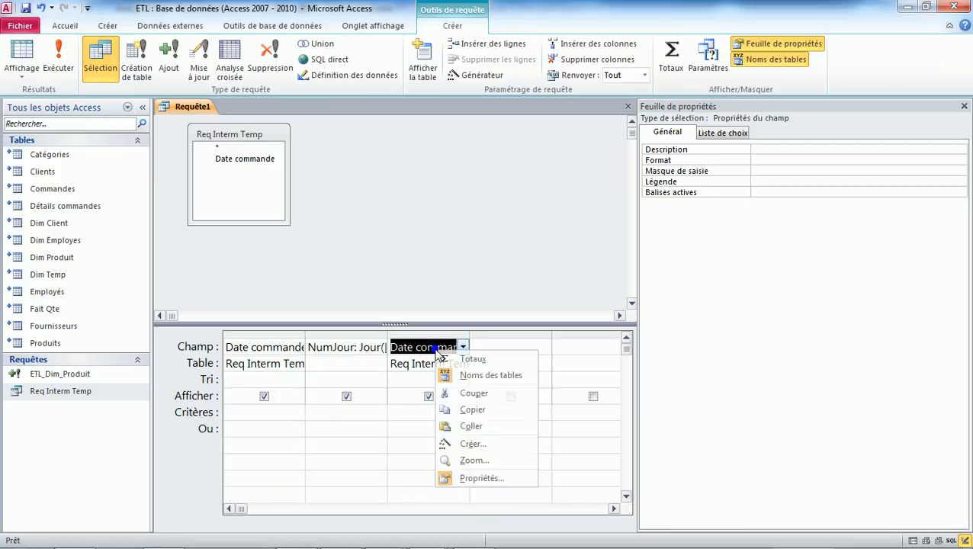
{"action": "left_click", "coordinate": [471, 444]}
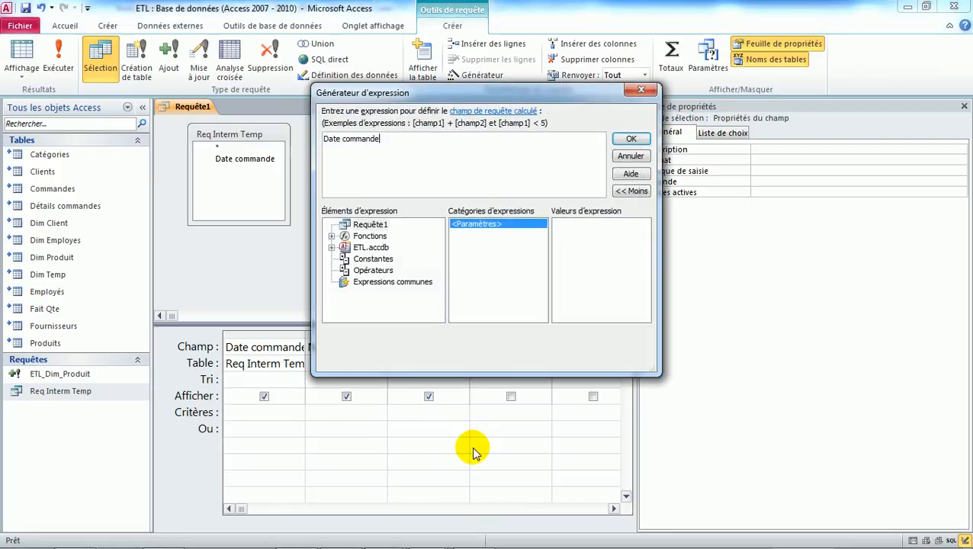
Insert the WeekdayName function from the built-in Date/heure functions into the expression.
{"action": "left_click", "coordinate": [332, 237]}
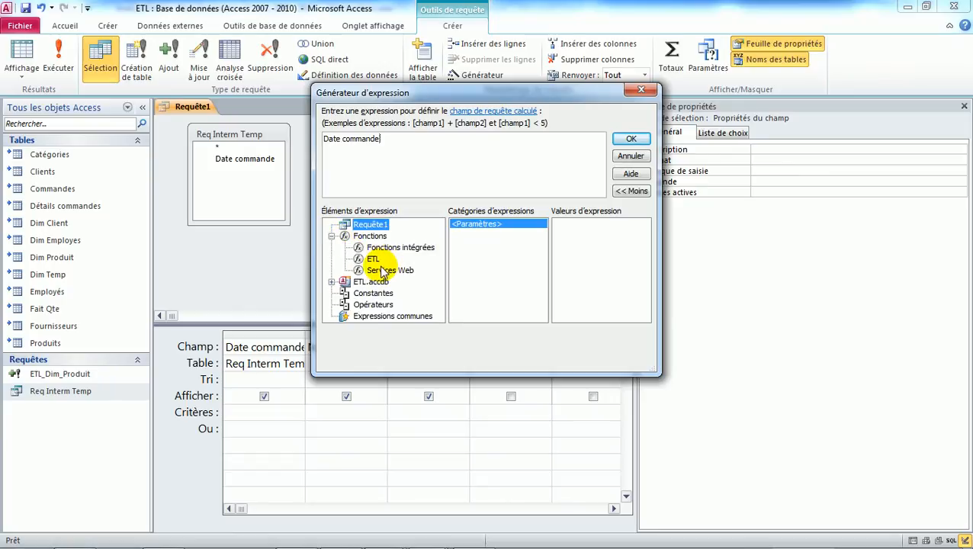
{"action": "left_click", "coordinate": [382, 248]}
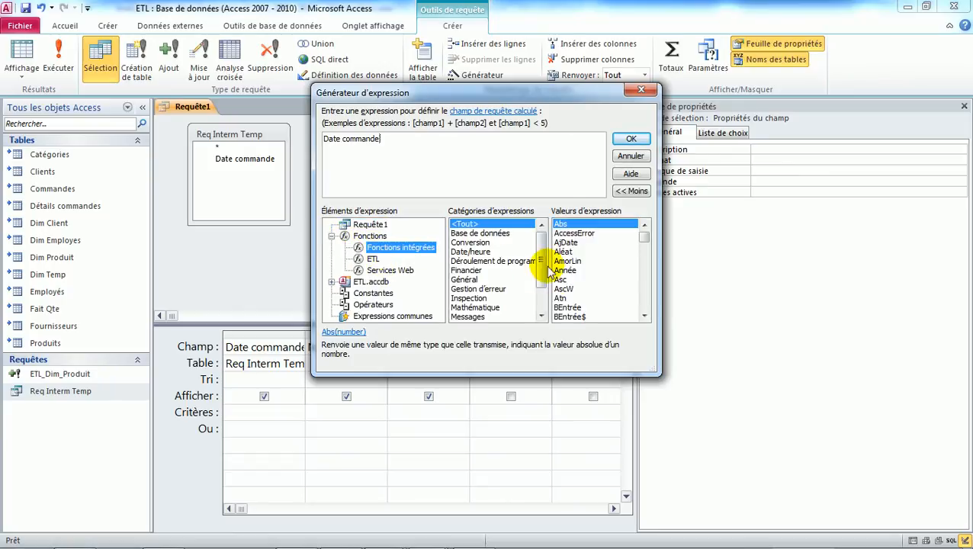
{"action": "left_click", "coordinate": [474, 252]}
{"action": "left_click_drag", "start_coordinate": [643, 250], "coordinate": [643, 307]}
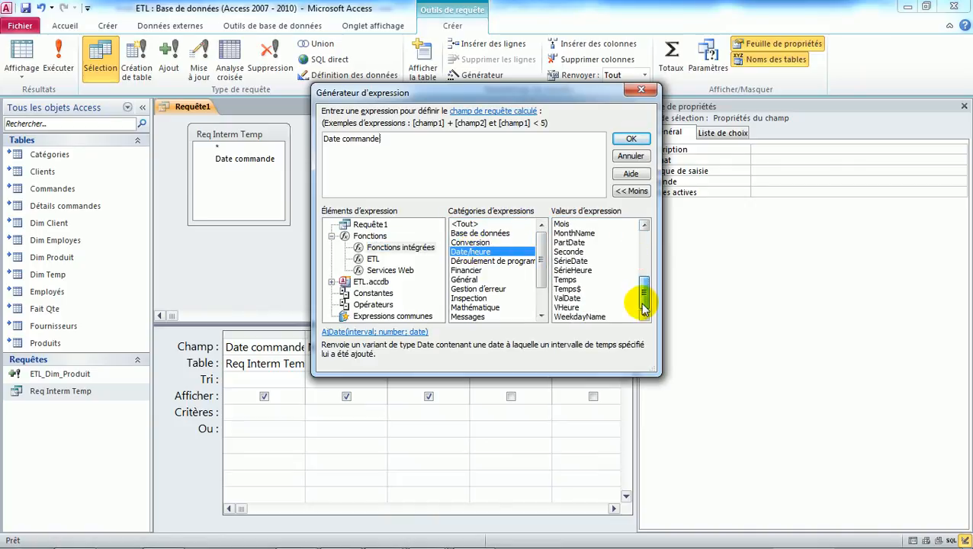
{"action": "double_click", "coordinate": [587, 317]}
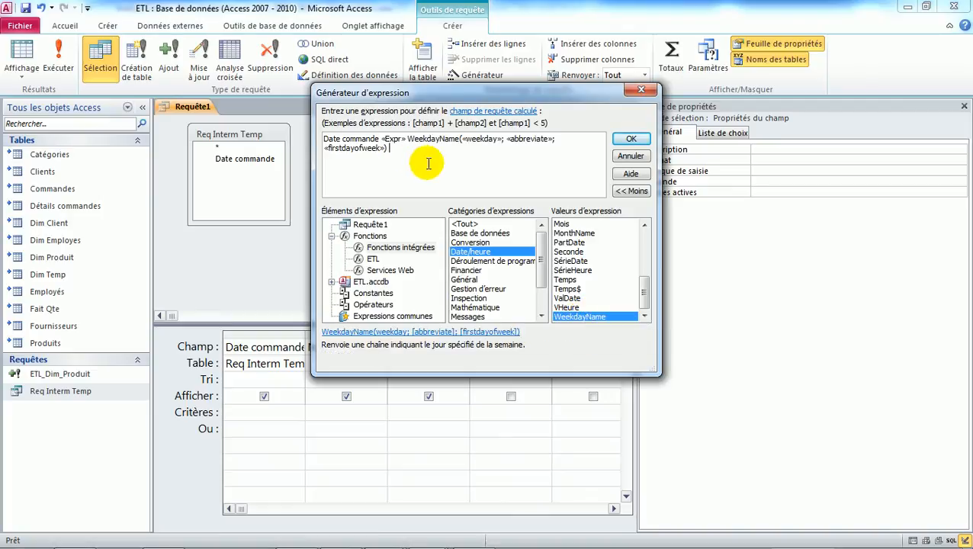
Remove the «Expr» placeholder and the Date commande text in front of WeekdayName.
{"action": "left_click", "coordinate": [392, 139]}
{"action": "key", "text": "Delete"}
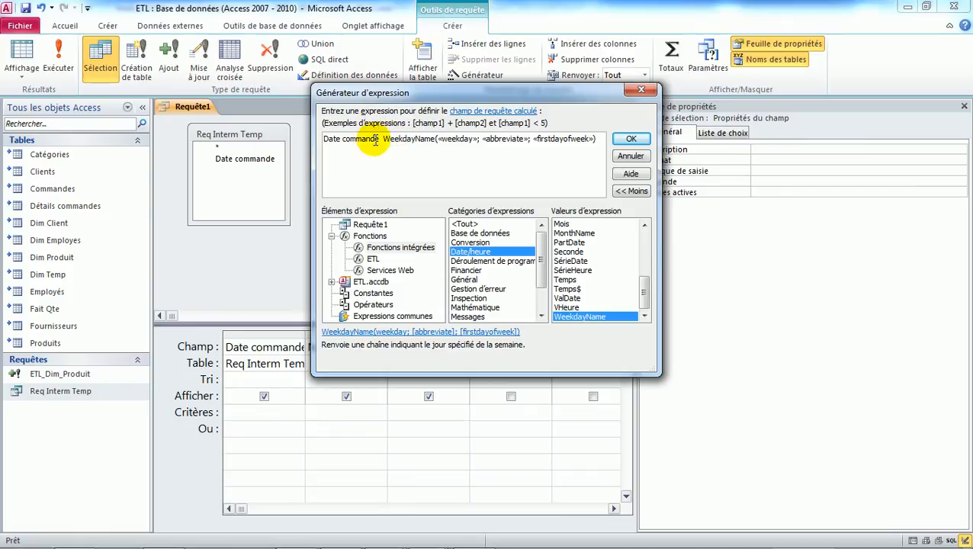
{"action": "left_click_drag", "start_coordinate": [327, 139], "coordinate": [378, 138]}
{"action": "key", "text": "Delete"}
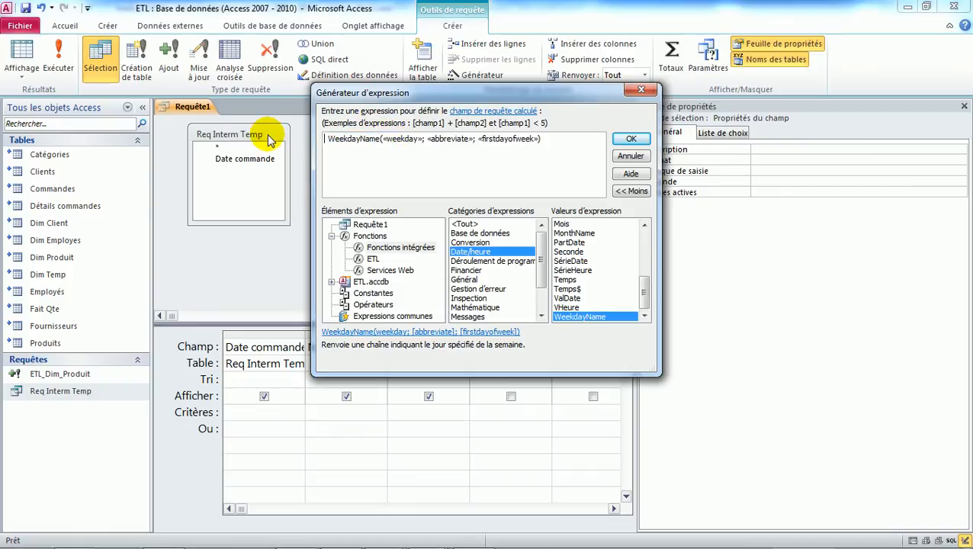
{"action": "key", "text": "Delete"}
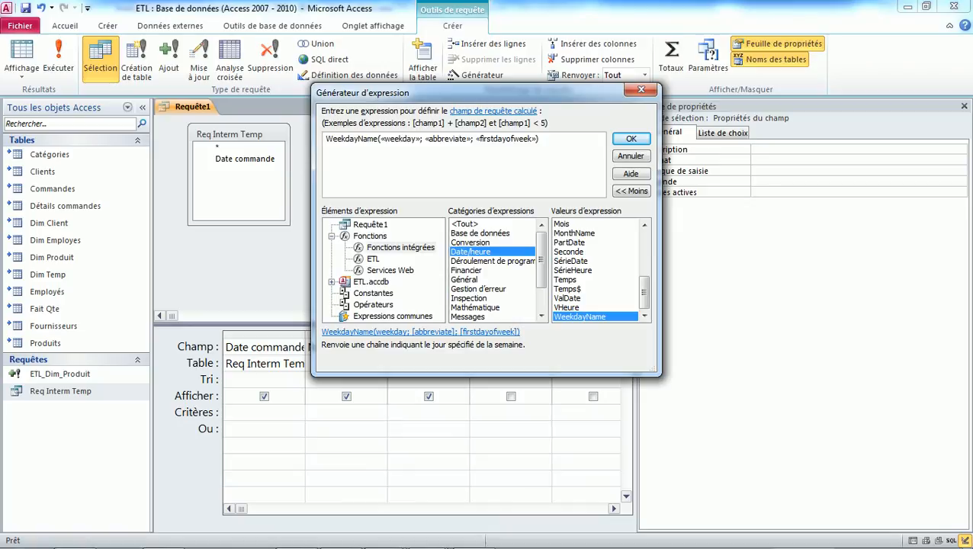
{"action": "type", "text": "="}
{"action": "key", "text": "BackSpace"}
{"action": "key", "text": "BackSpace"}
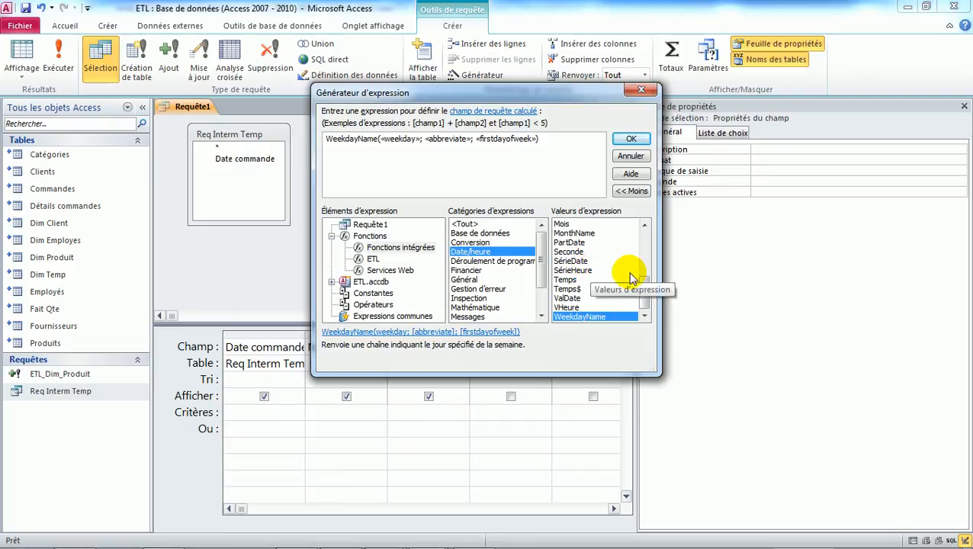
Replace WeekdayName's «weekday» placeholder with the JourSem function.
{"action": "left_click_drag", "start_coordinate": [645, 274], "coordinate": [645, 260]}
{"action": "left_click", "coordinate": [576, 244]}
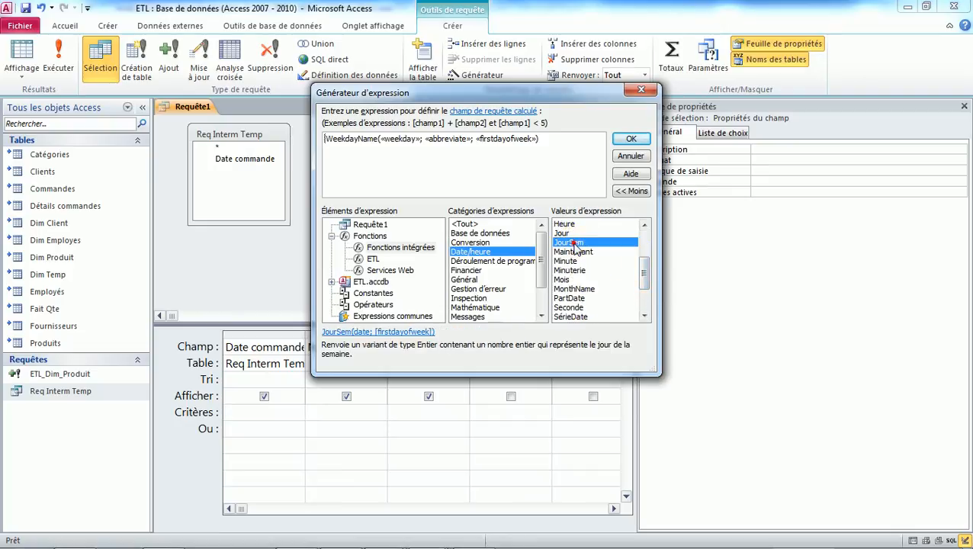
{"action": "left_click", "coordinate": [403, 145]}
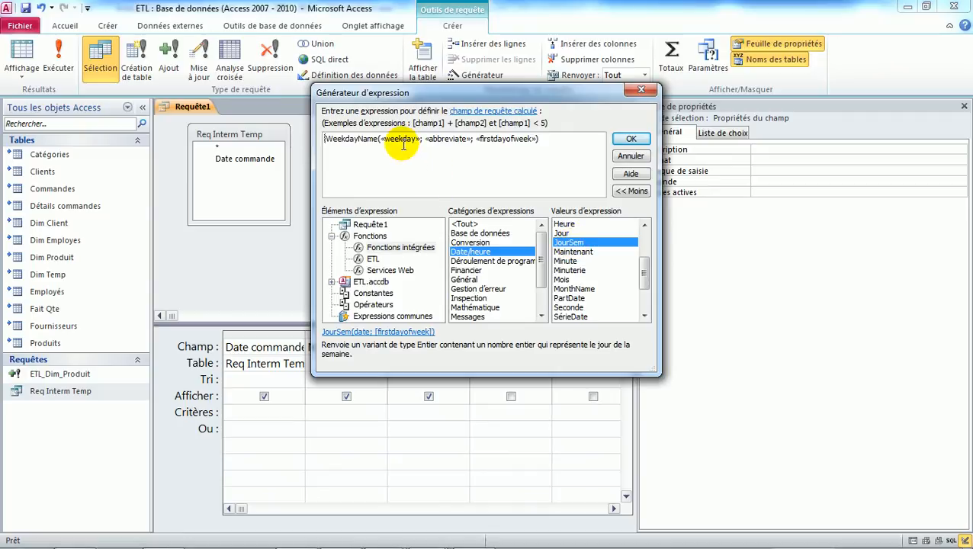
{"action": "left_click", "coordinate": [403, 145]}
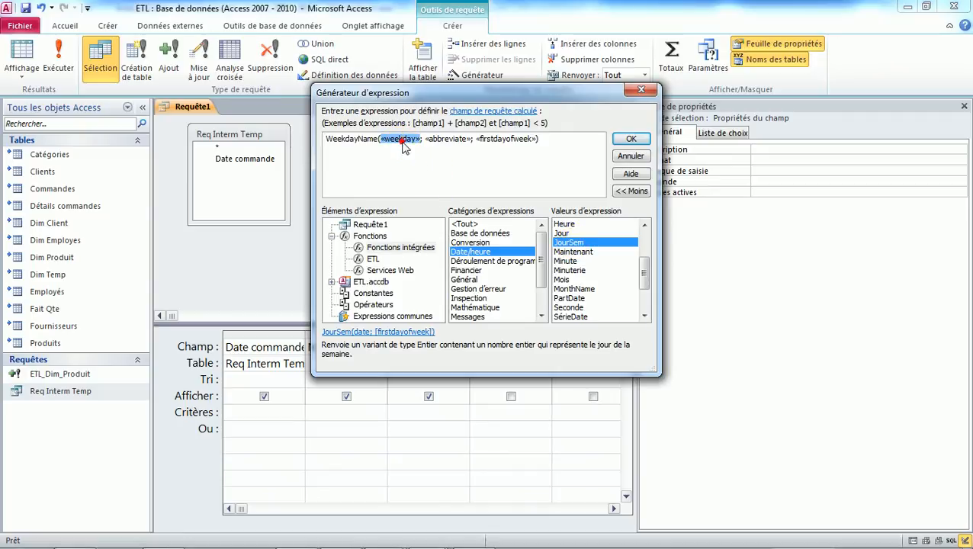
{"action": "double_click", "coordinate": [570, 243]}
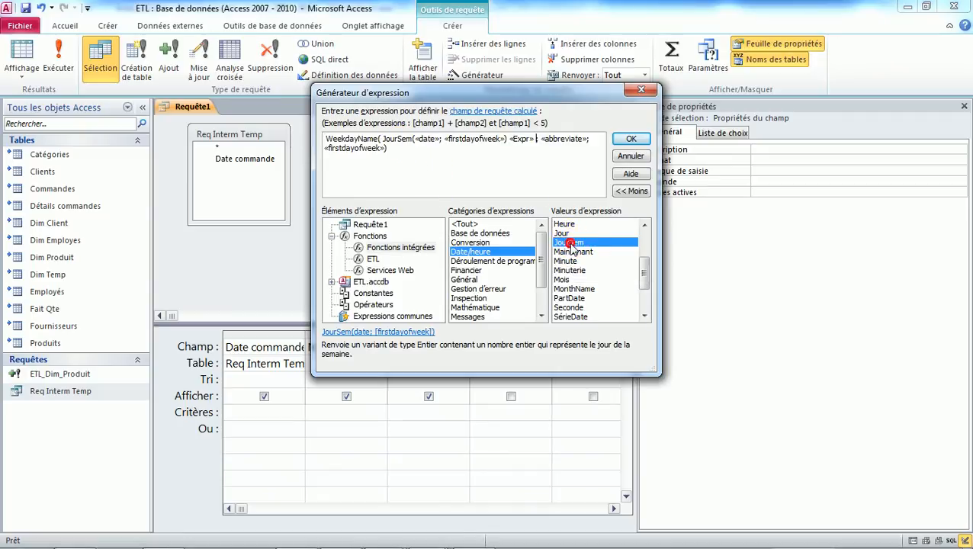
Set JourSem's date argument to [Date commande] and its first day of the week to 2.
{"action": "left_click", "coordinate": [423, 141]}
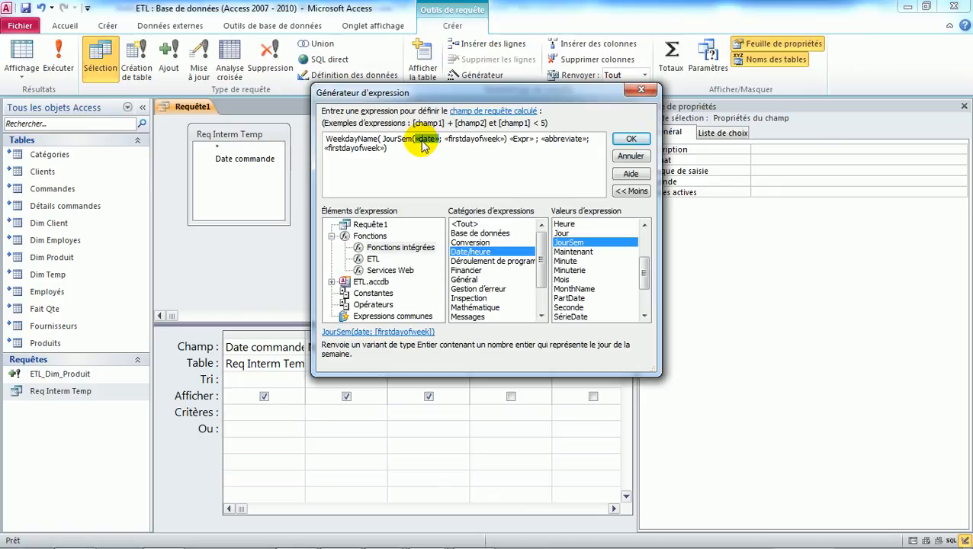
{"action": "type", "text": "Date commande"}
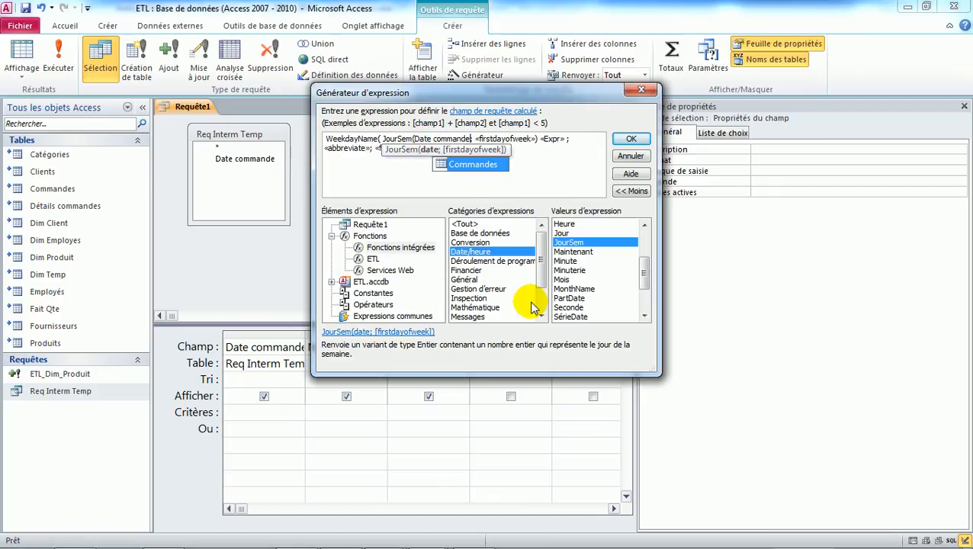
{"action": "type", "text": "]"}
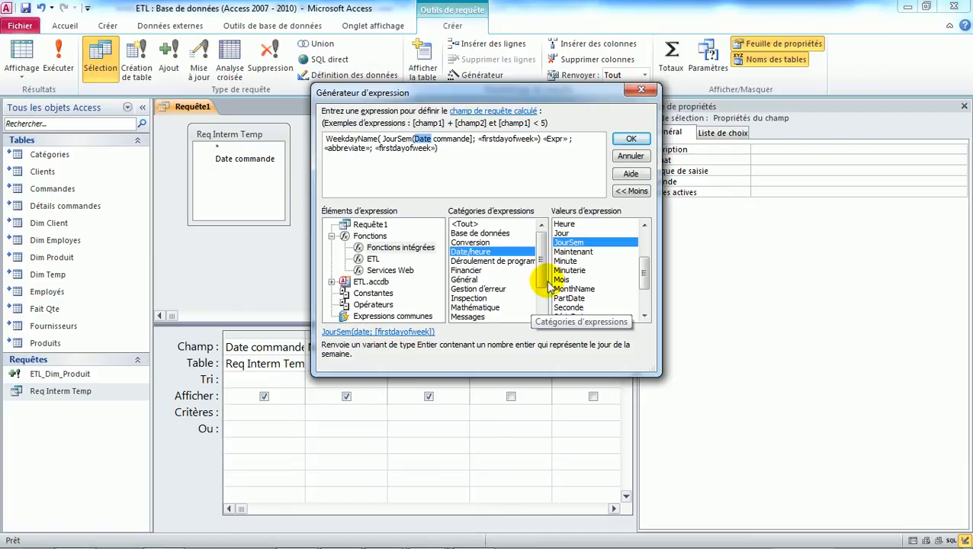
{"action": "left_click", "coordinate": [416, 138]}
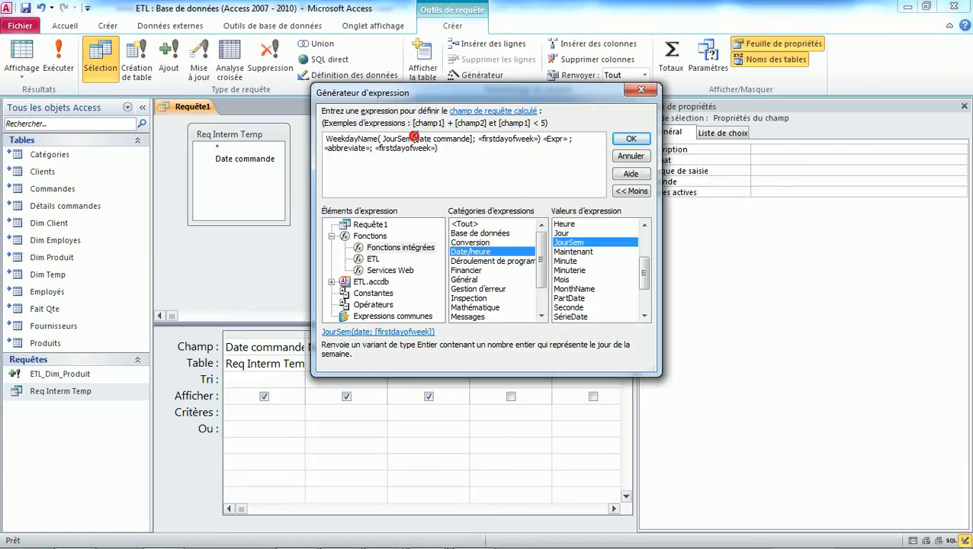
{"action": "type", "text": "["}
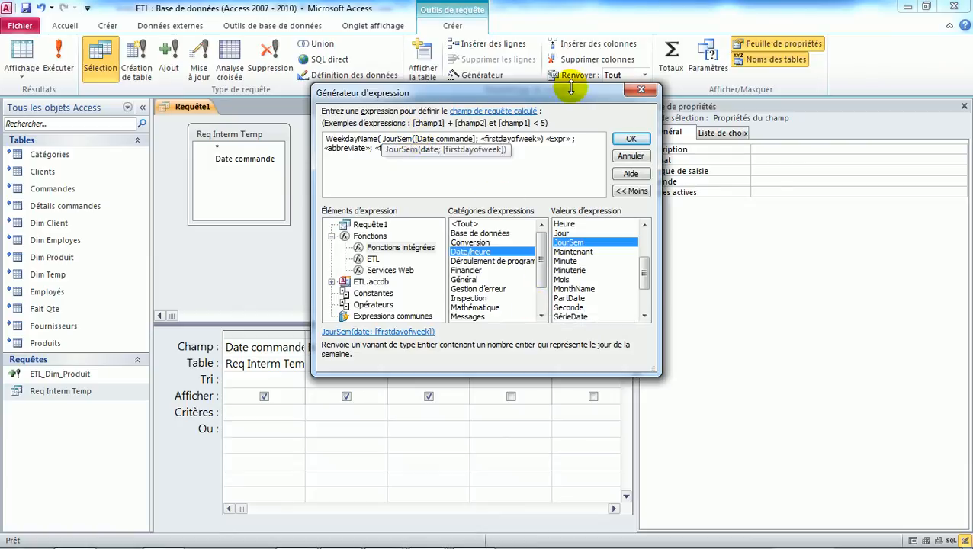
{"action": "left_click", "coordinate": [515, 139]}
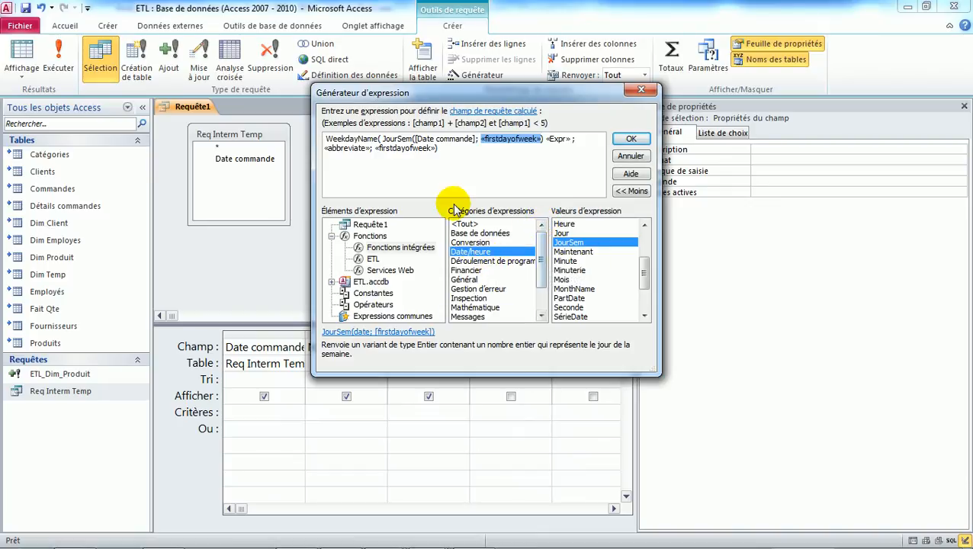
{"action": "type", "text": "2"}
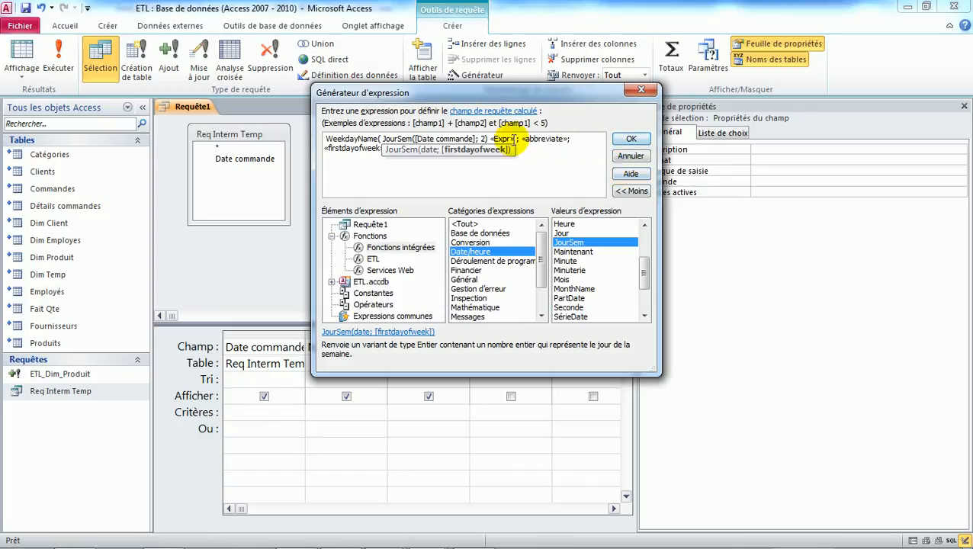
Replace the «Expr» placeholder with Faux as WeekdayName's second argument, add the missing semicolon before it and remove the «abbreviate» placeholder with its extra separator.
{"action": "left_click", "coordinate": [502, 140]}
{"action": "type", "text": "Faux"}
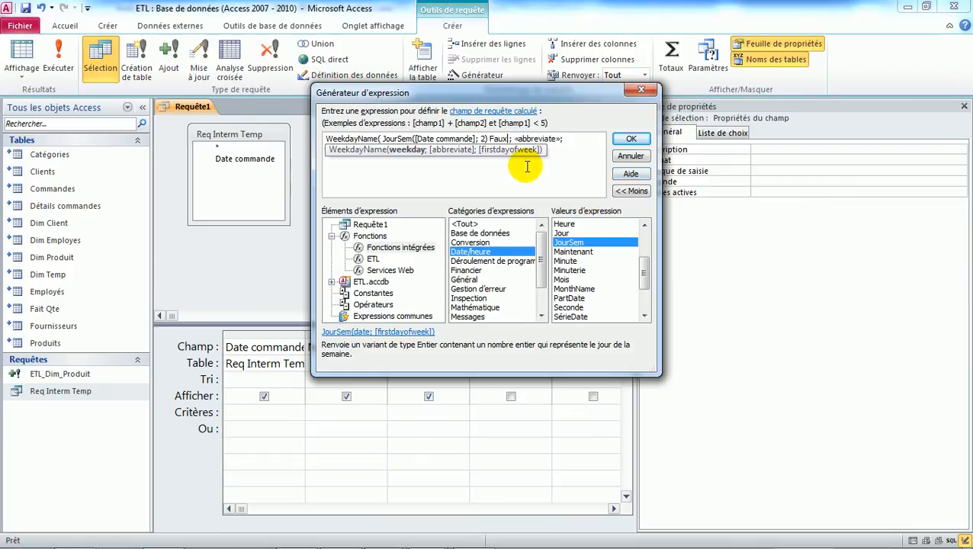
{"action": "left_click", "coordinate": [485, 139]}
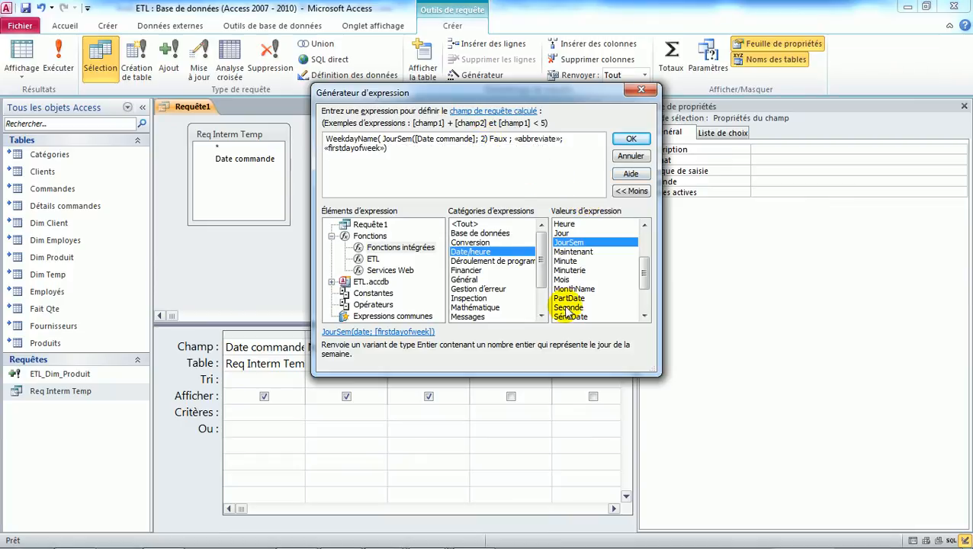
{"action": "type", "text": ";"}
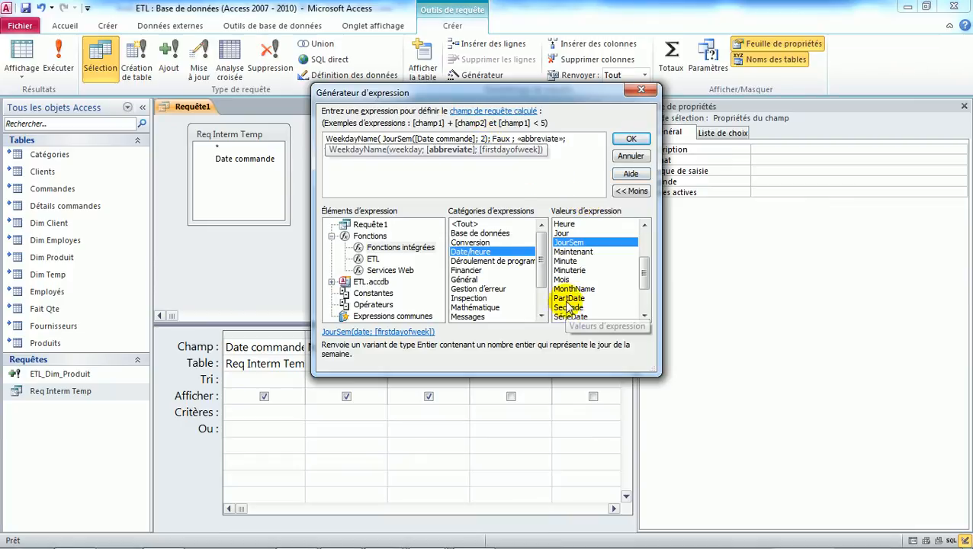
{"action": "left_click", "coordinate": [536, 138]}
{"action": "key", "text": "Delete"}
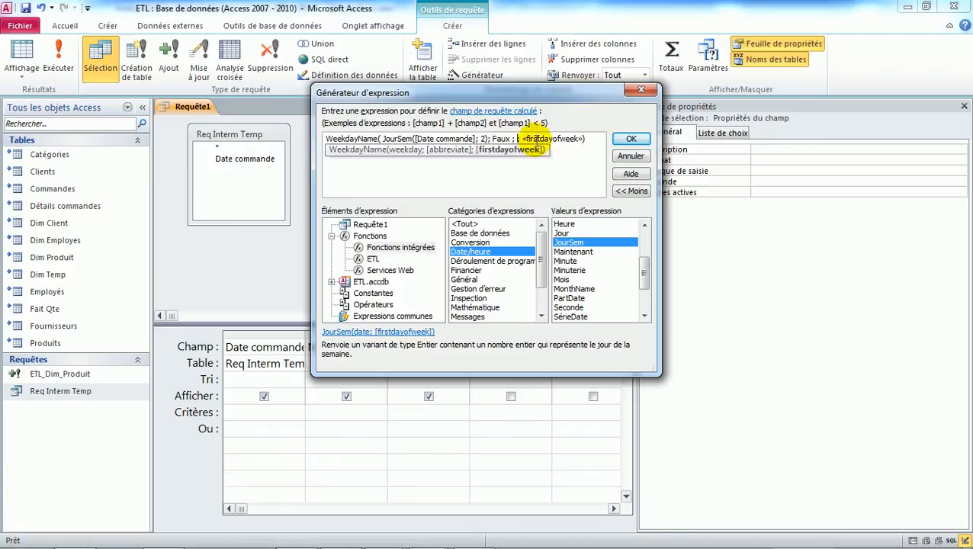
{"action": "key", "text": "Delete"}
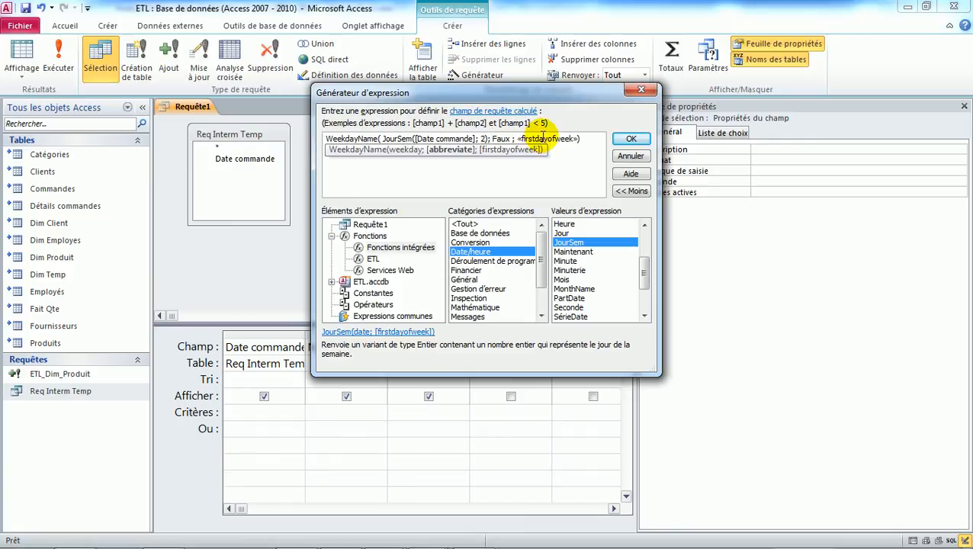
Set WeekdayName's first day of the week to 2 and accept the expression.
{"action": "left_click", "coordinate": [543, 138]}
{"action": "type", "text": "2"}
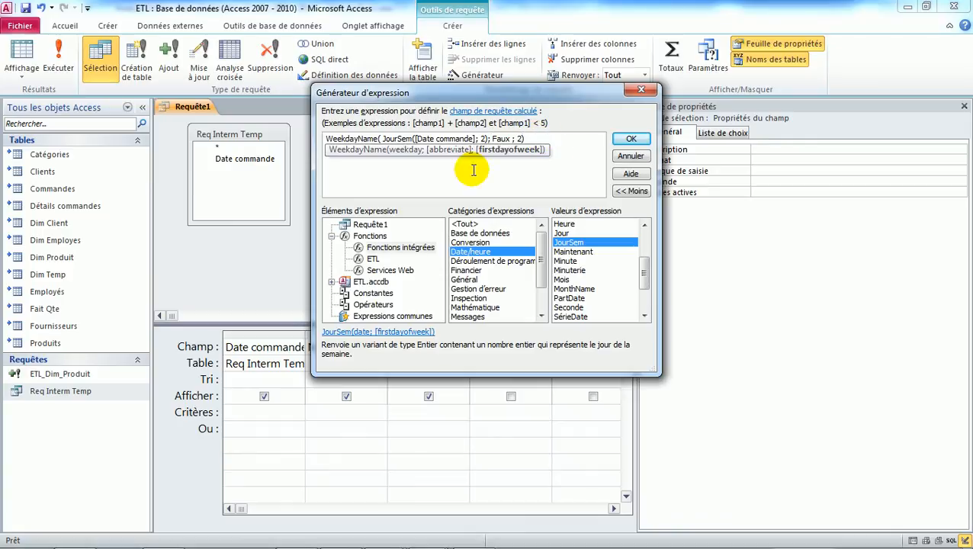
{"action": "left_click", "coordinate": [406, 175]}
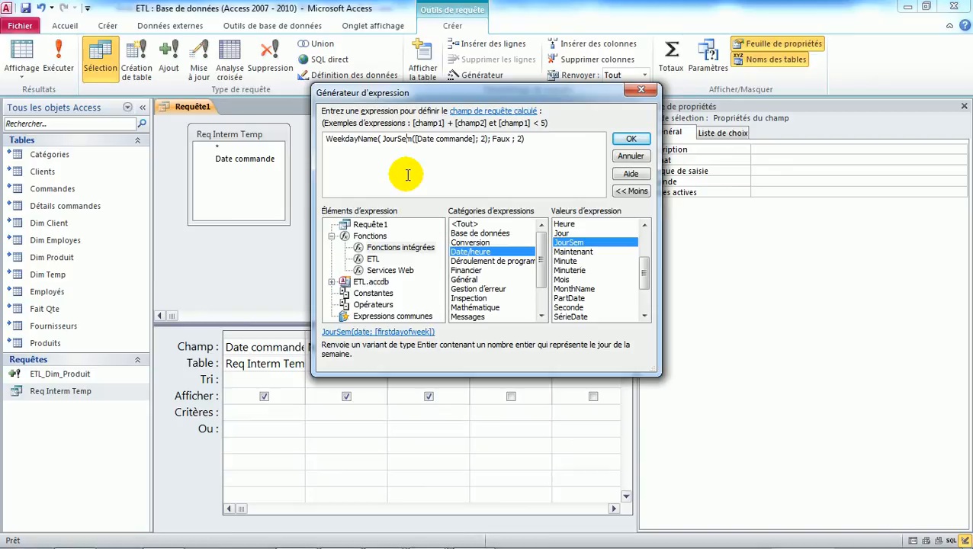
{"action": "left_click", "coordinate": [630, 139]}
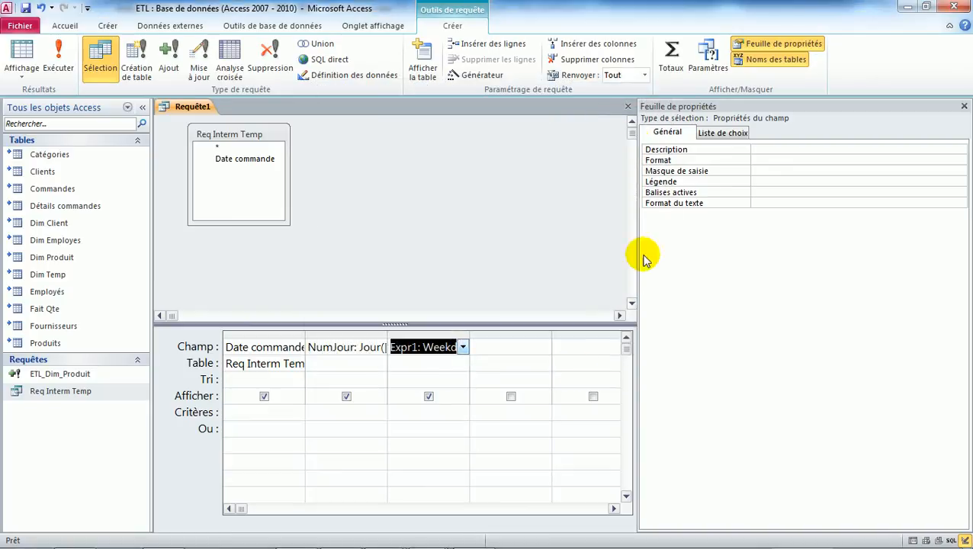
Rename the weekday expression column to NomJour, check the query's results in the datasheet and return to the query design.
{"action": "left_click", "coordinate": [413, 346]}
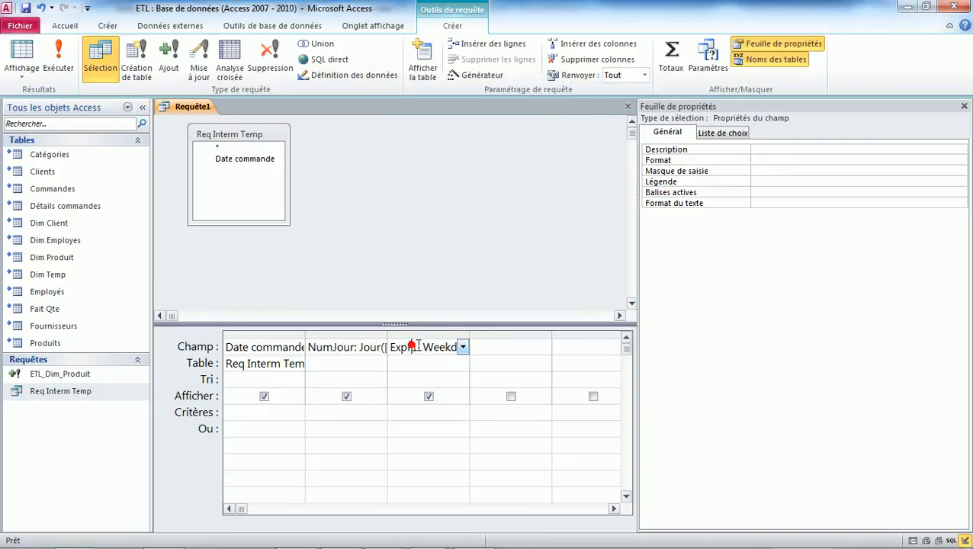
{"action": "left_click_drag", "start_coordinate": [418, 347], "coordinate": [390, 346]}
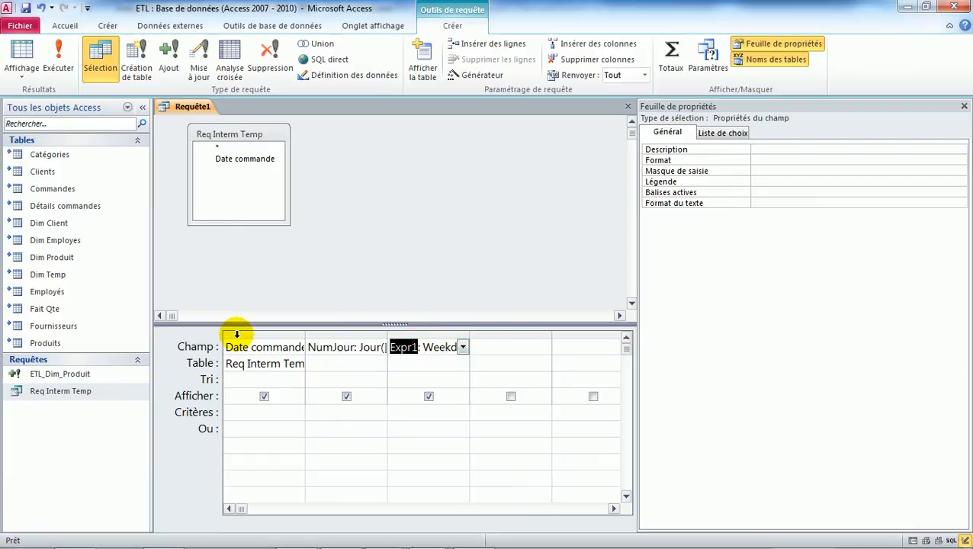
{"action": "type", "text": "NomJour: We"}
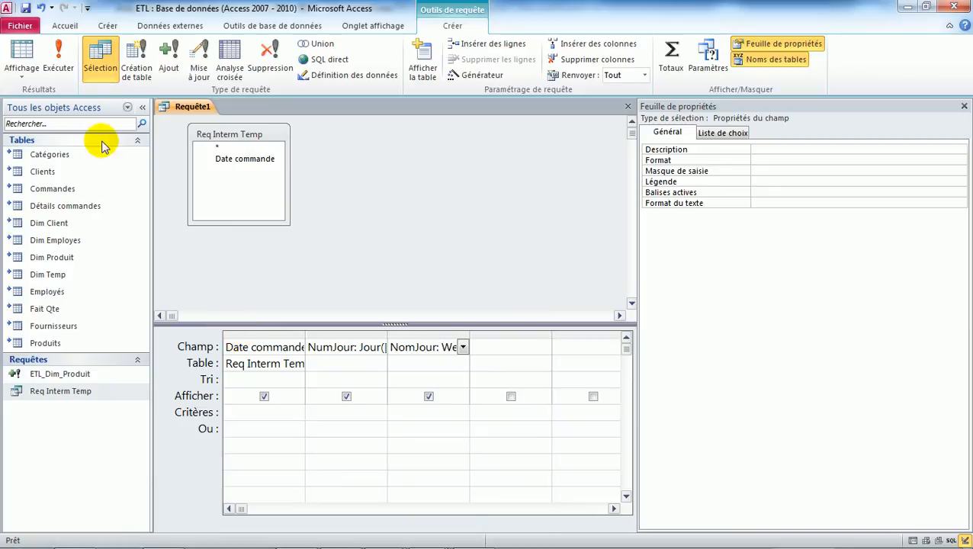
{"action": "left_click", "coordinate": [22, 57]}
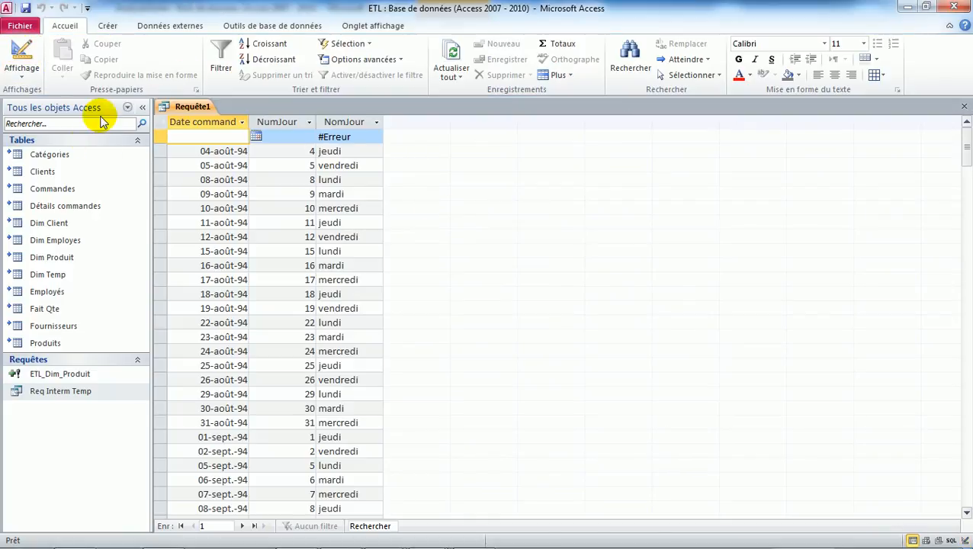
{"action": "left_click", "coordinate": [21, 55]}
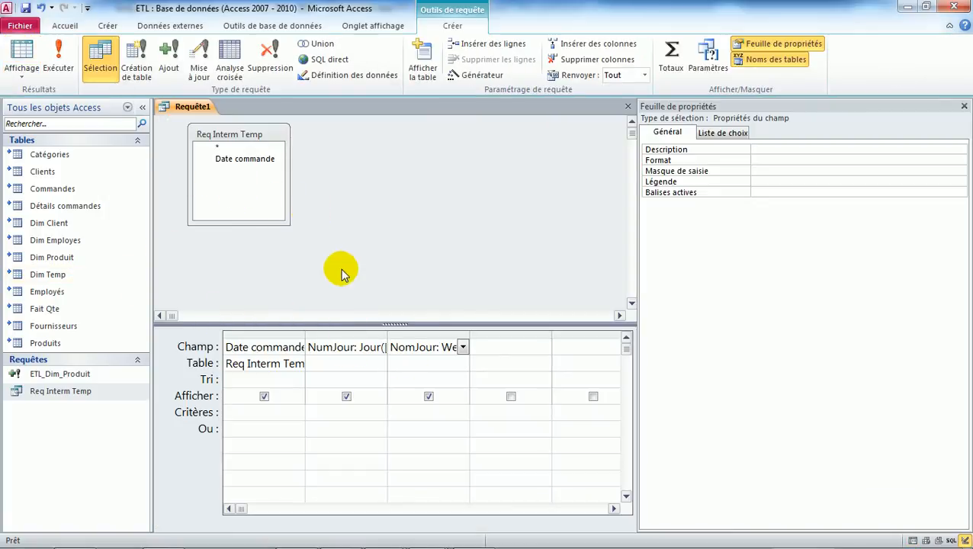
Close the property sheet and add Mois([Date commande]) as the fourth query column.
{"action": "left_click", "coordinate": [500, 350]}
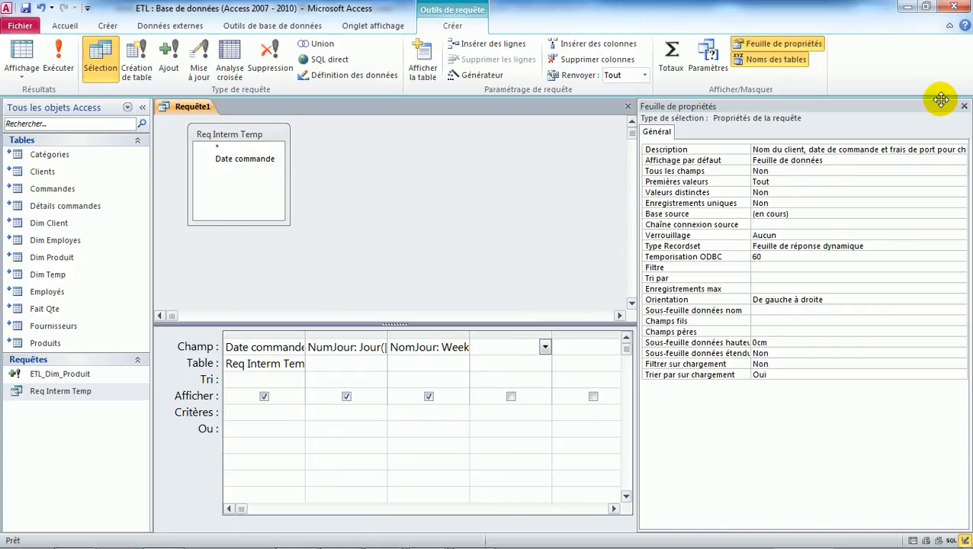
{"action": "left_click", "coordinate": [965, 107]}
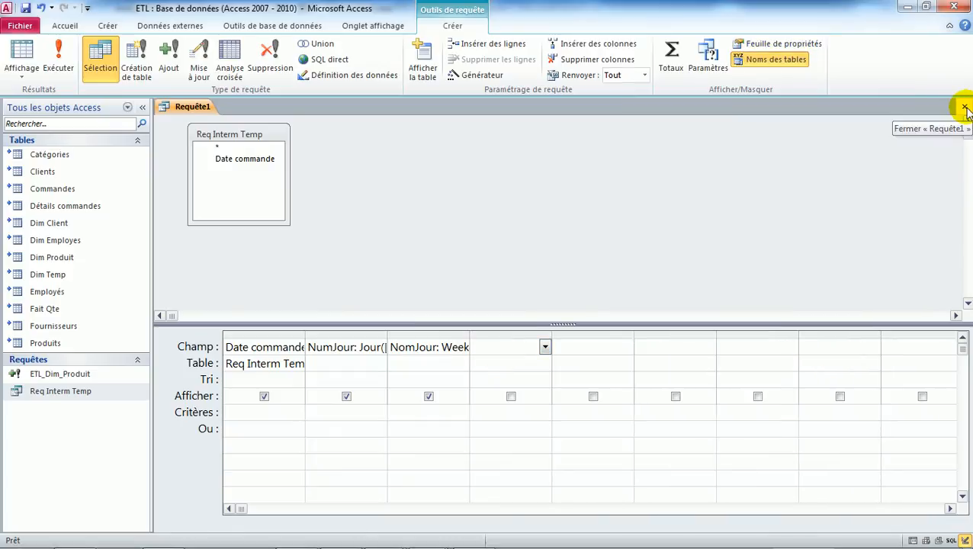
{"action": "type", "text": "mois("}
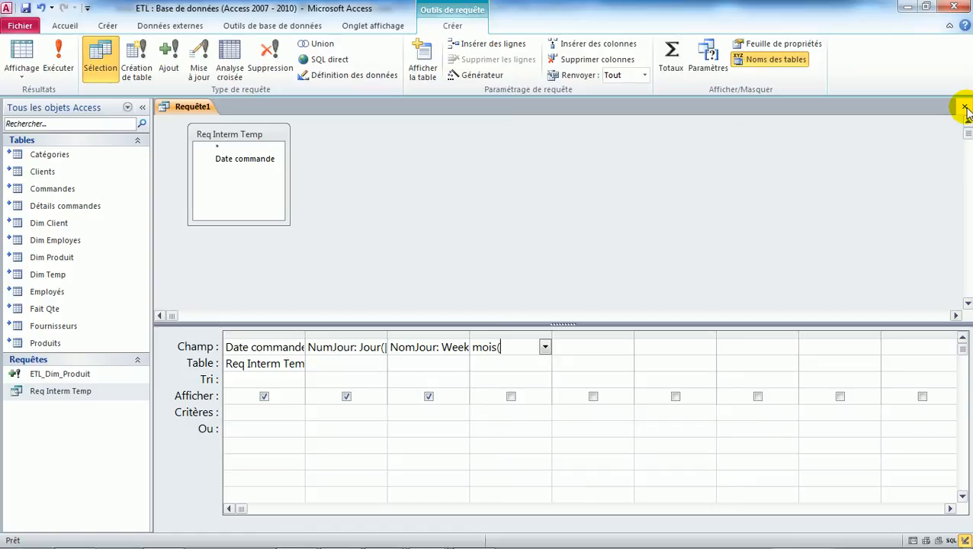
{"action": "type", "text": "[Date comma"}
{"action": "type", "text": "nde"}
{"action": "type", "text": "])"}
{"action": "key", "text": "Return"}
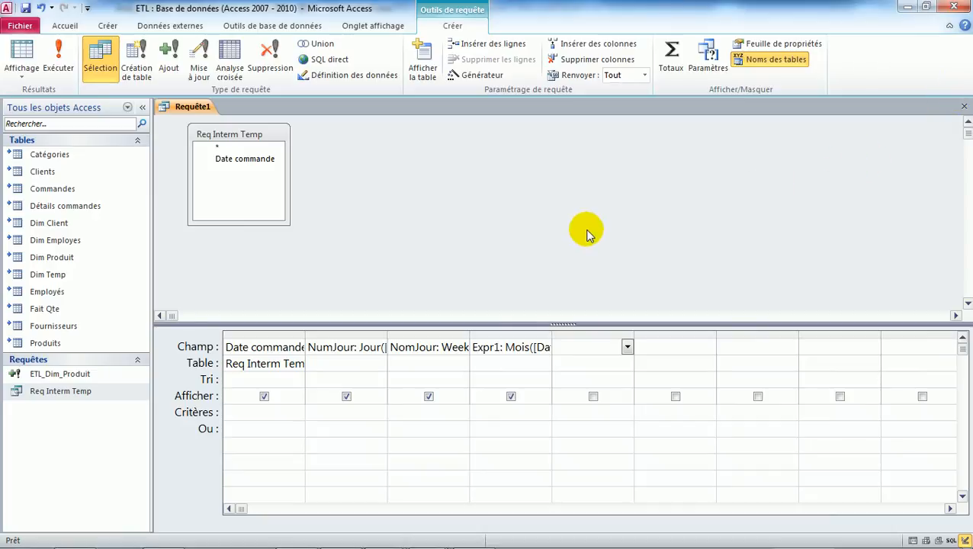
Start an expression for the fifth column in the expression builder with the built-in Date/heure function MonthName.
{"action": "left_click", "coordinate": [569, 344]}
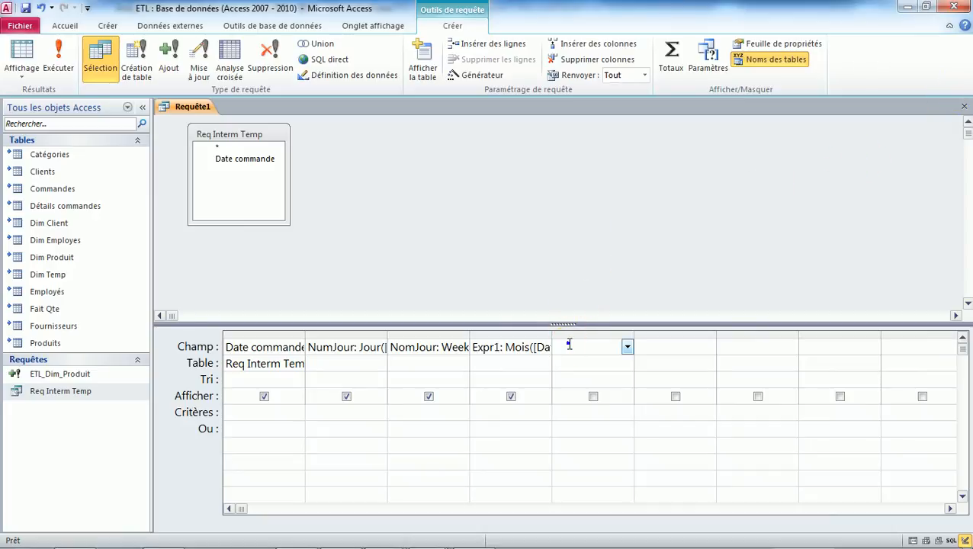
{"action": "right_click", "coordinate": [569, 345]}
{"action": "left_click", "coordinate": [620, 439]}
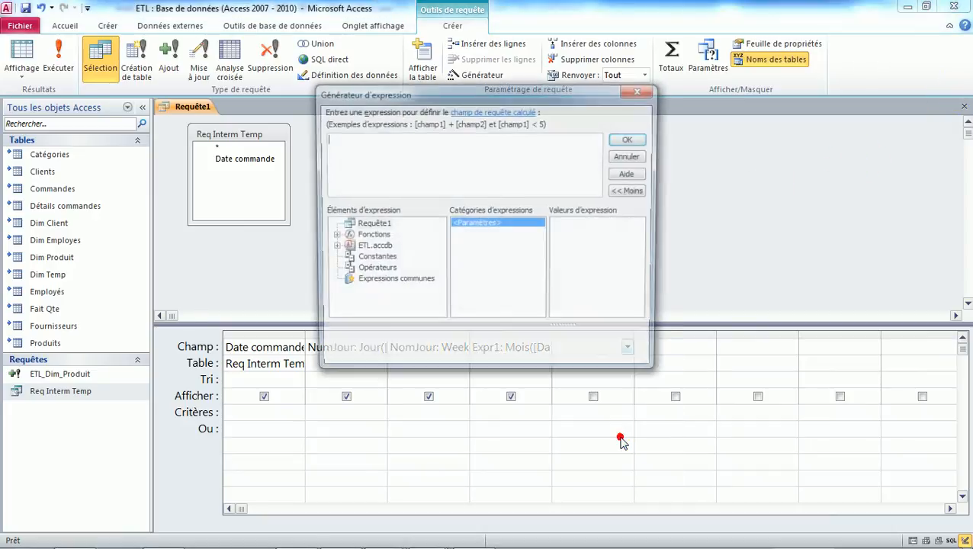
{"action": "left_click", "coordinate": [331, 236]}
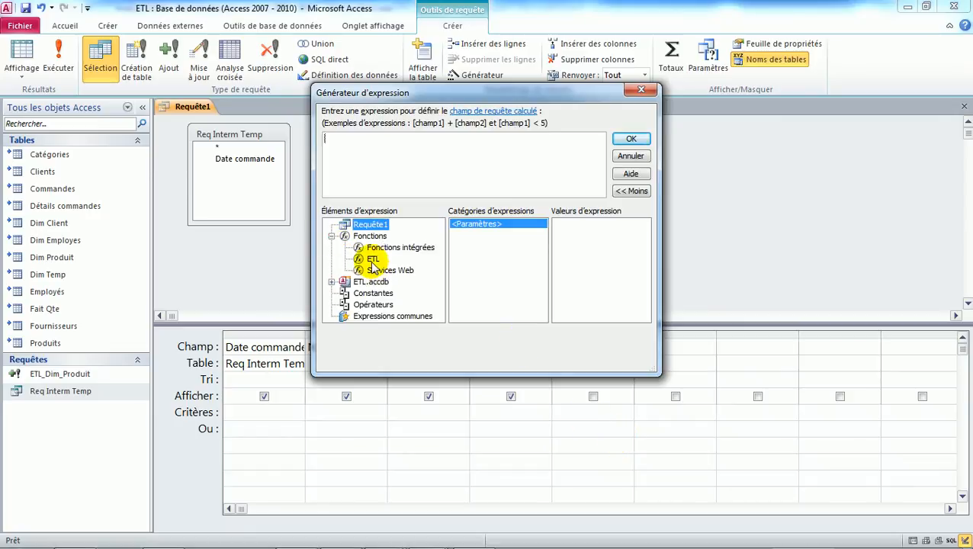
{"action": "left_click", "coordinate": [377, 246]}
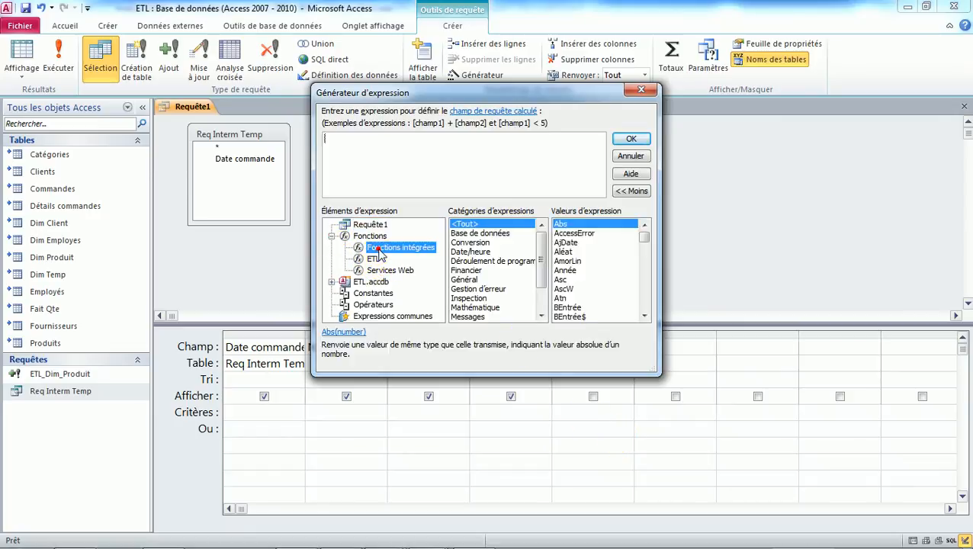
{"action": "left_click", "coordinate": [471, 252]}
{"action": "left_click", "coordinate": [645, 315]}
{"action": "left_click", "coordinate": [644, 315]}
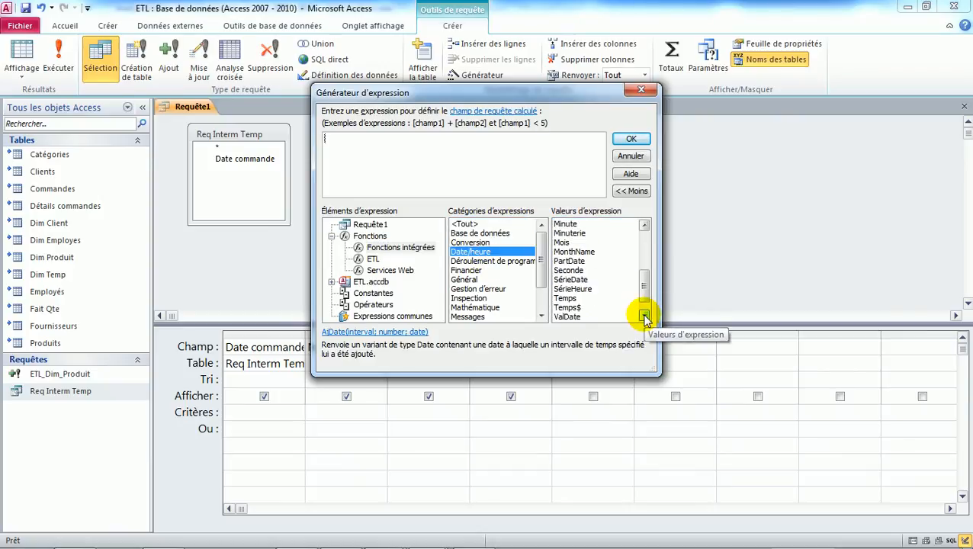
{"action": "left_click_drag", "start_coordinate": [645, 289], "coordinate": [646, 282]}
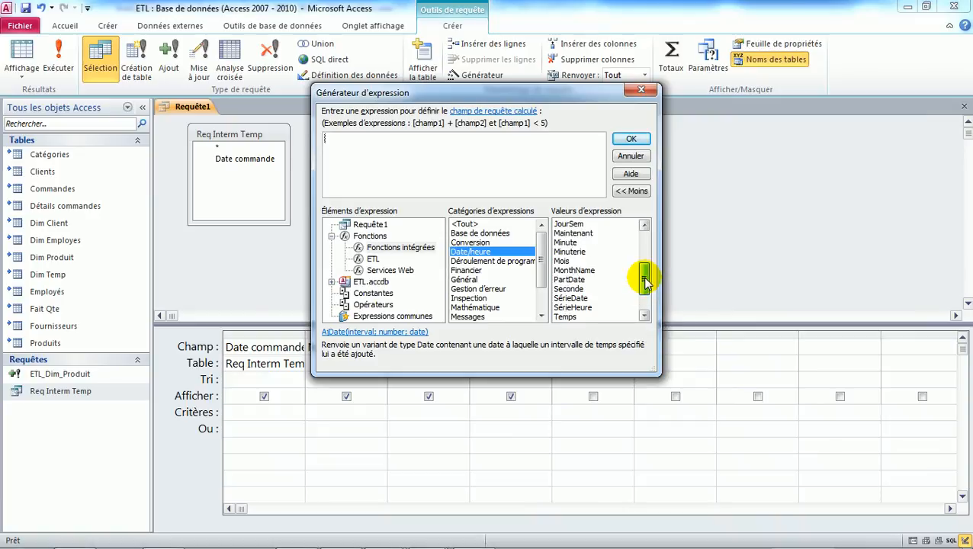
{"action": "double_click", "coordinate": [573, 271]}
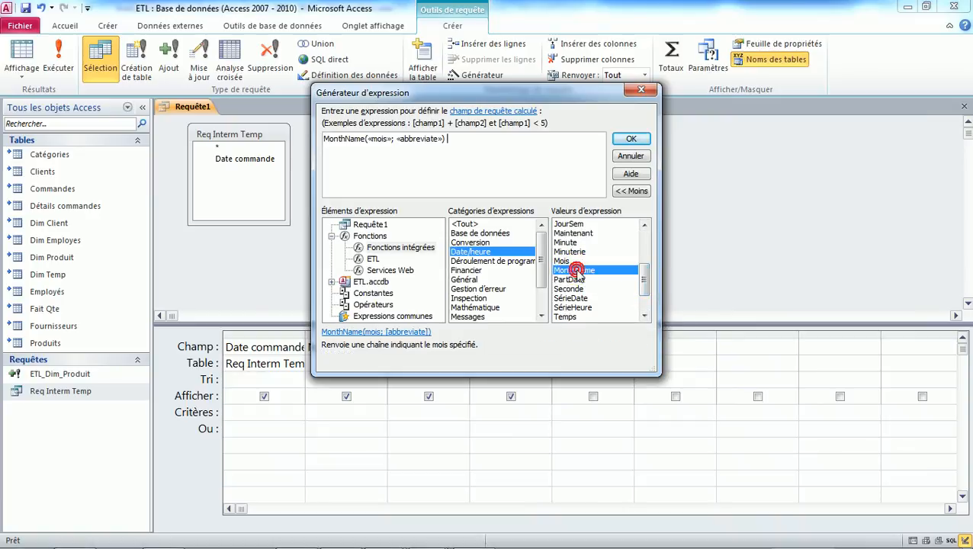
Fill MonthName's mois argument with the built-in function Mois applied to Datecommande.
{"action": "left_click", "coordinate": [380, 139]}
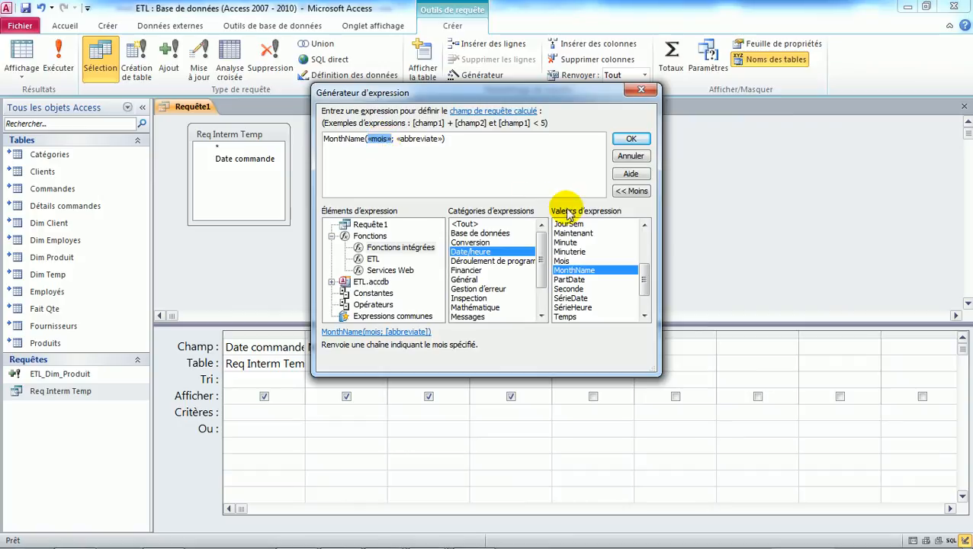
{"action": "double_click", "coordinate": [562, 261]}
{"action": "left_click", "coordinate": [398, 140]}
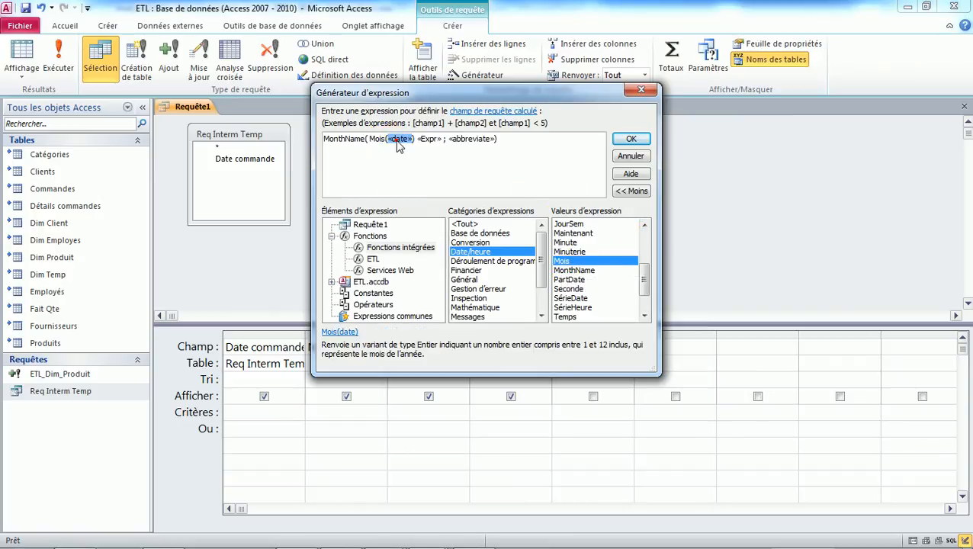
{"action": "type", "text": "["}
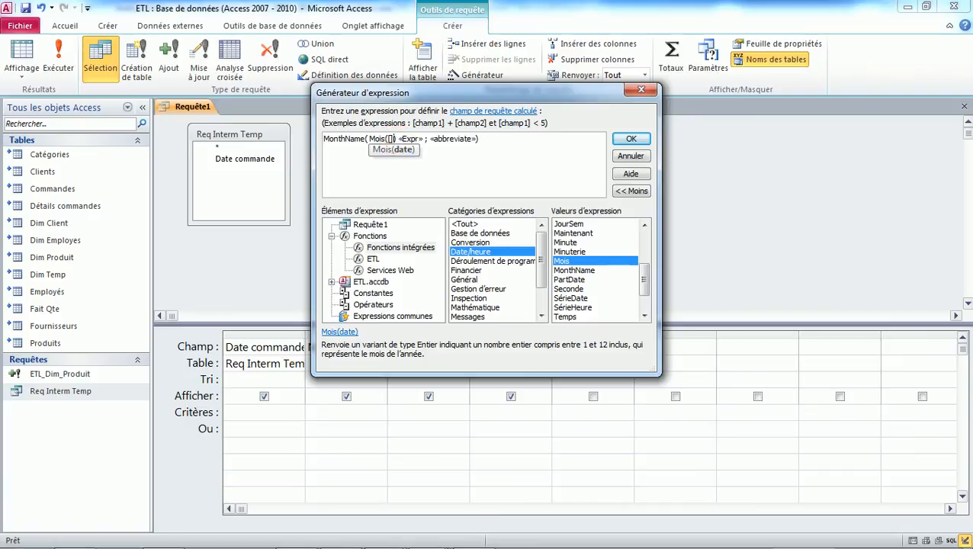
{"action": "key", "text": "BackSpace"}
{"action": "type", "text": "Datecommand"}
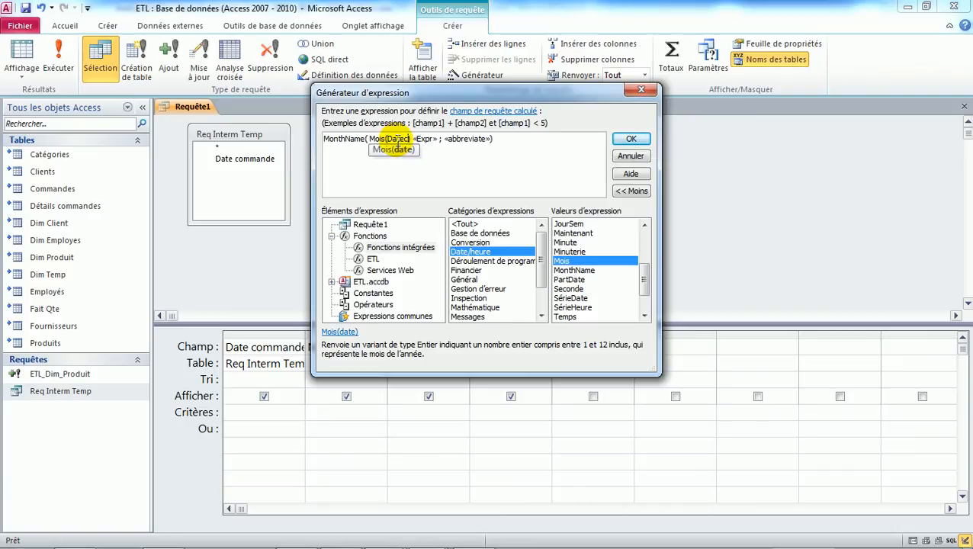
{"action": "type", "text": "e)"}
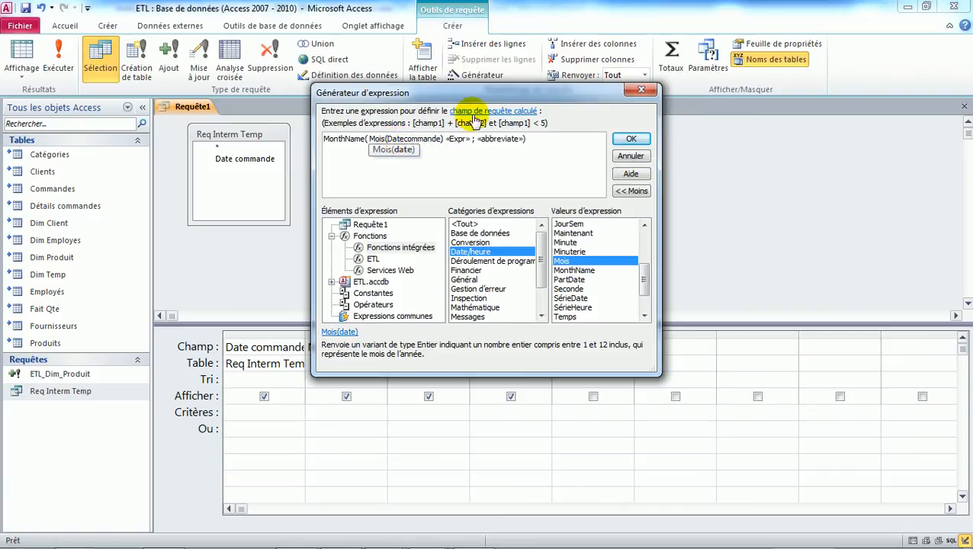
Remove the leftover «Expr» placeholder, set MonthName's abbreviate argument to faux and accept the expression.
{"action": "left_click", "coordinate": [460, 140]}
{"action": "key", "text": "BackSpace"}
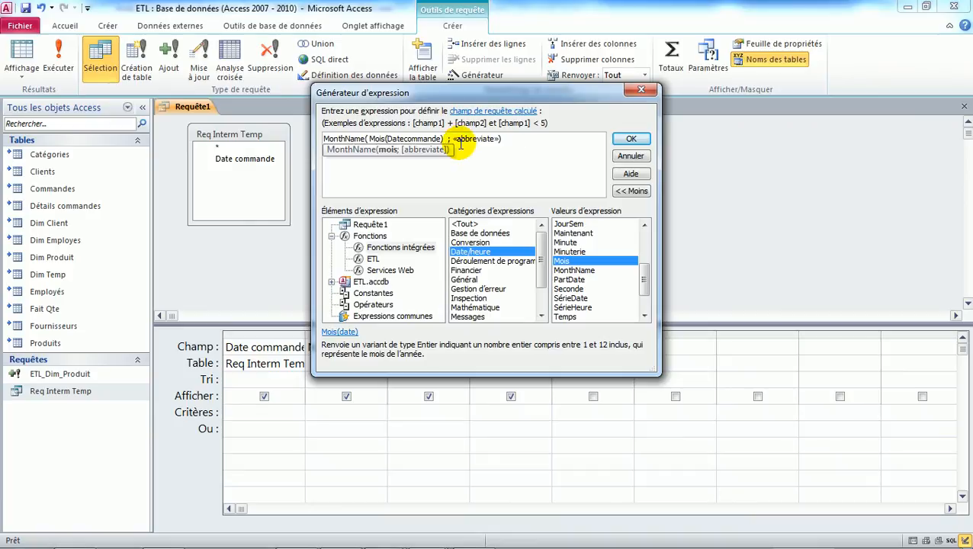
{"action": "left_click", "coordinate": [473, 139]}
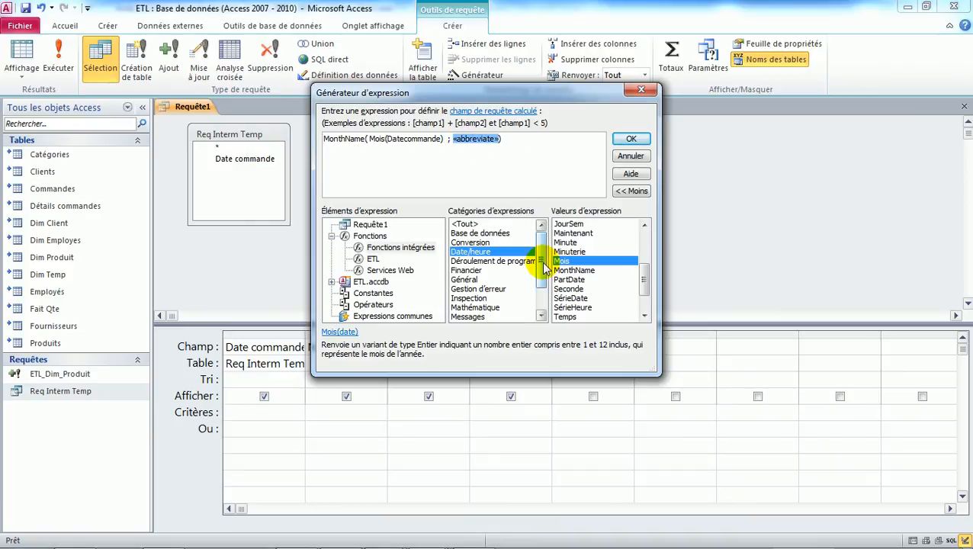
{"action": "type", "text": "faux"}
{"action": "left_click", "coordinate": [487, 144]}
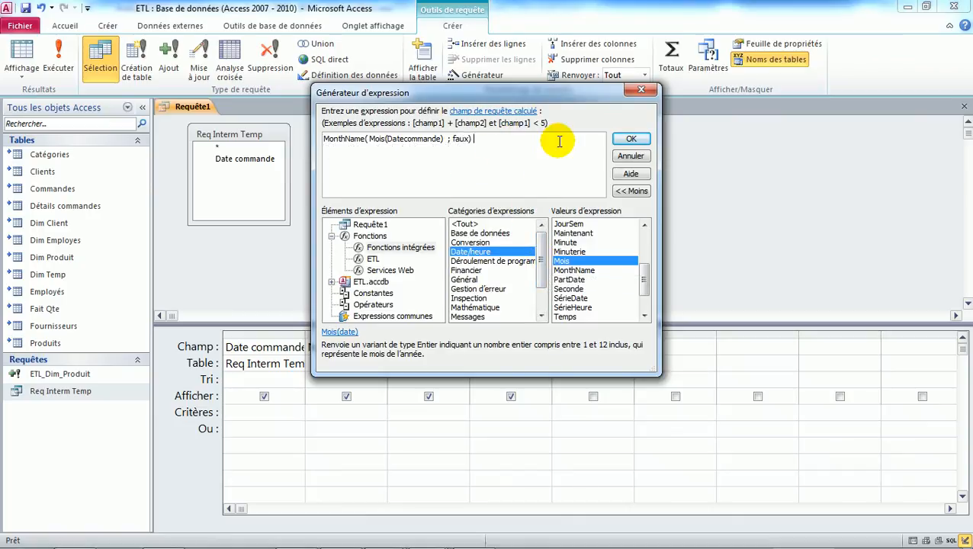
{"action": "left_click", "coordinate": [628, 140]}
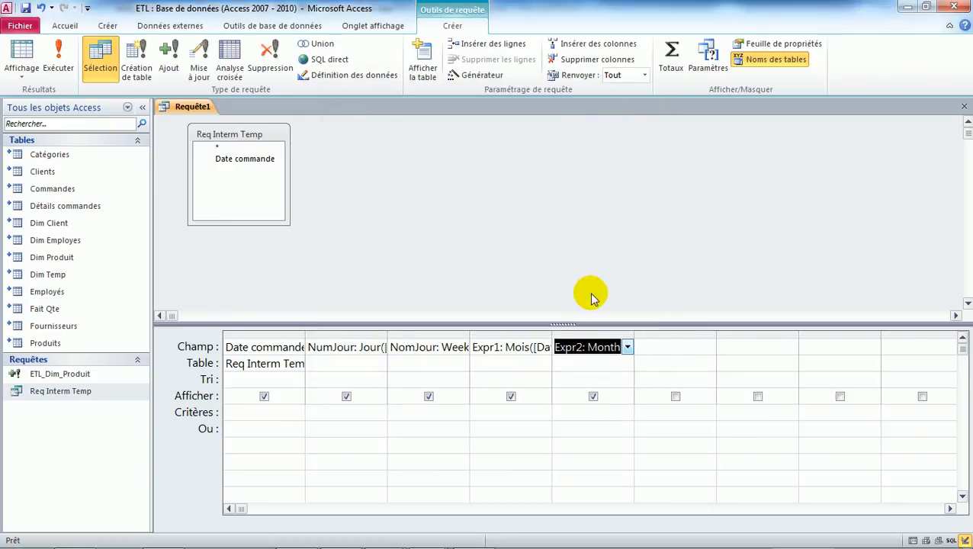
Rename the MonthName expression column to NomMois and the Mois expression column to NumMois.
{"action": "left_click", "coordinate": [582, 349]}
{"action": "double_click", "coordinate": [580, 350]}
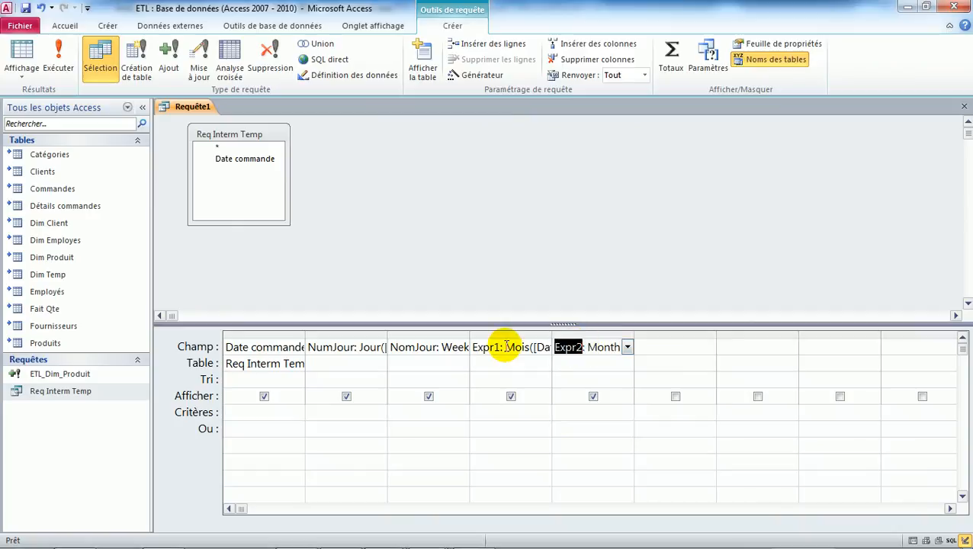
{"action": "type", "text": "NomMois: Mo"}
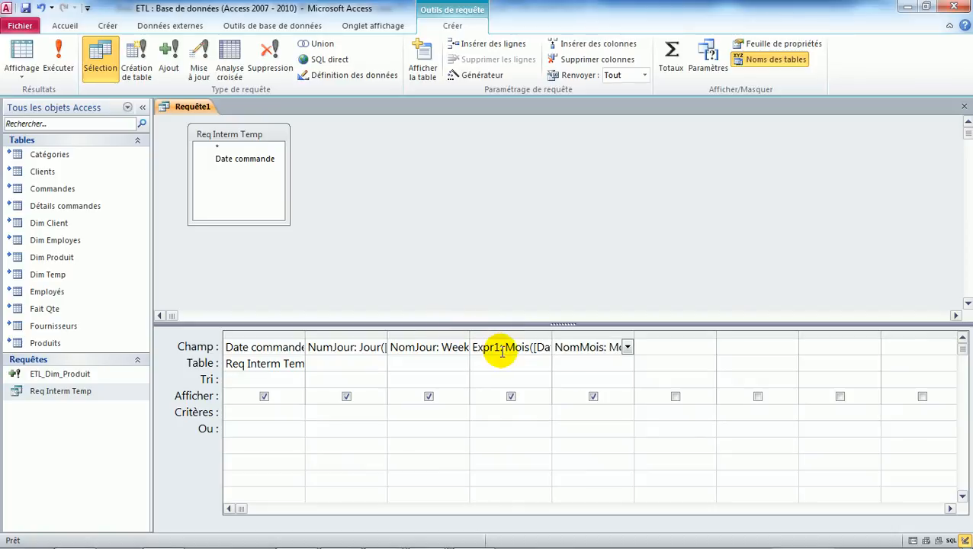
{"action": "left_click", "coordinate": [502, 352]}
{"action": "double_click", "coordinate": [488, 347]}
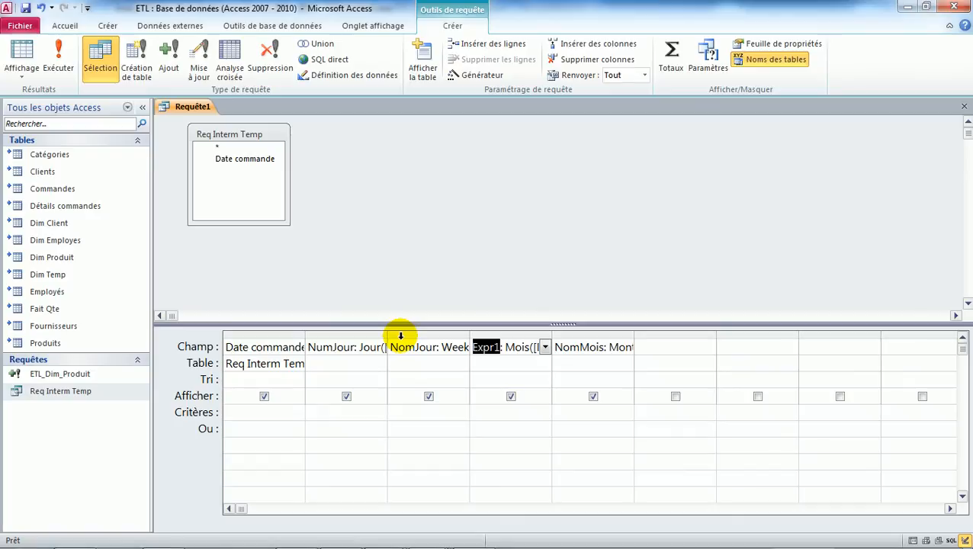
{"action": "type", "text": "NumMois: Mo"}
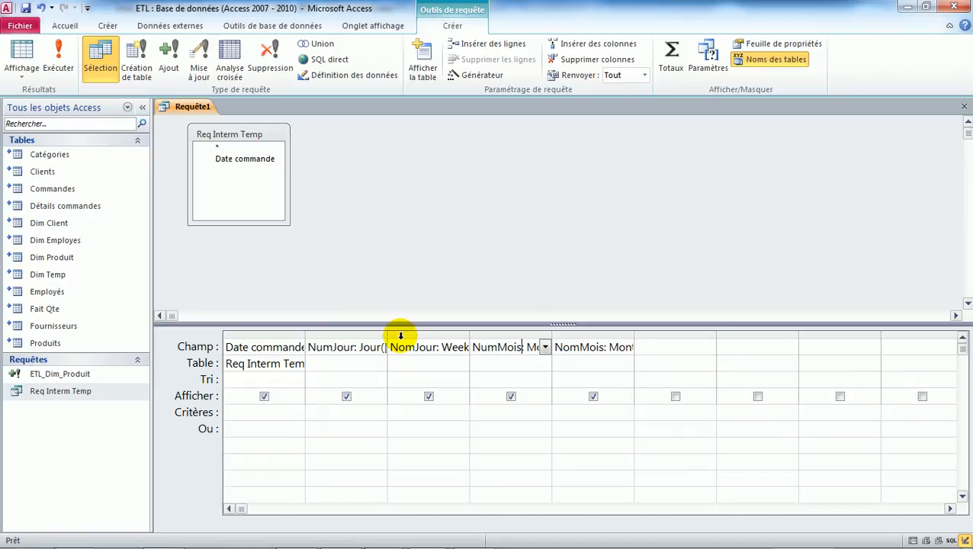
Add Année([Date commande]) as the sixth query column and name it annee.
{"action": "left_click", "coordinate": [647, 347]}
{"action": "type", "text": "Année"}
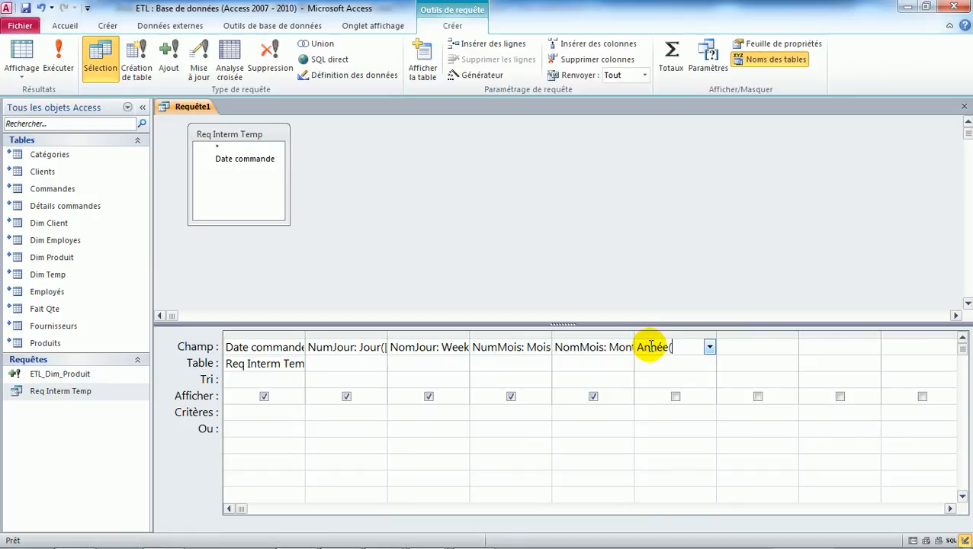
{"action": "type", "text": "([]"}
{"action": "type", "text": "Date co"}
{"action": "type", "text": "mmande"}
{"action": "left_click", "coordinate": [679, 348]}
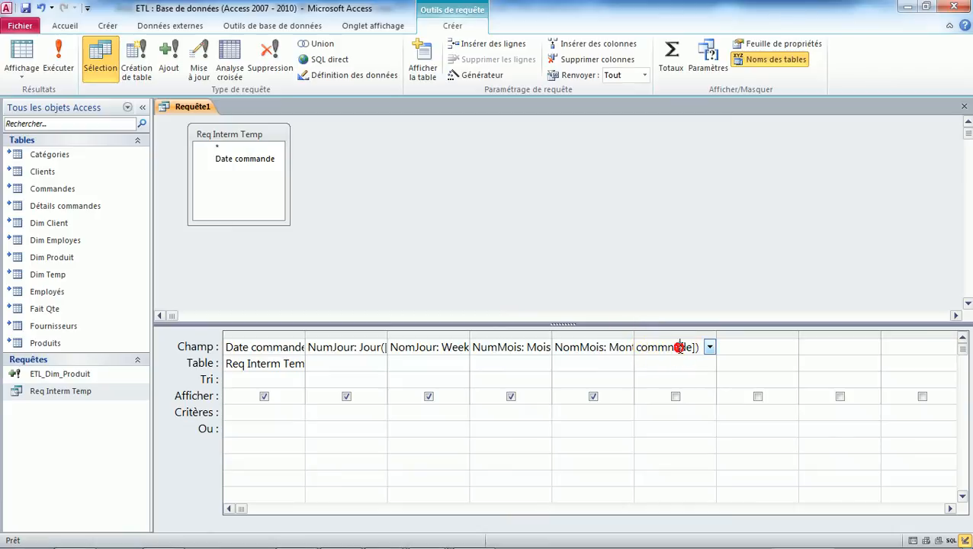
{"action": "key", "text": "Return"}
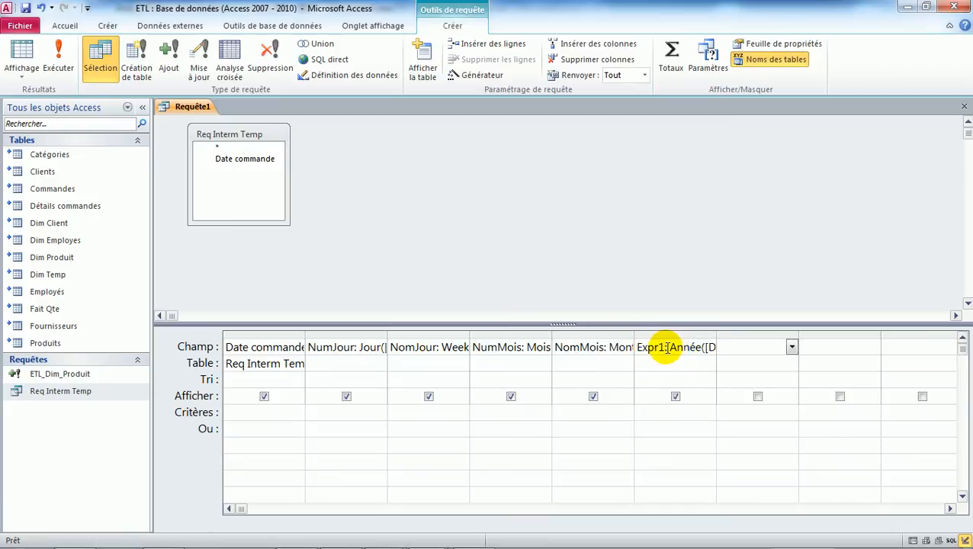
{"action": "double_click", "coordinate": [661, 348]}
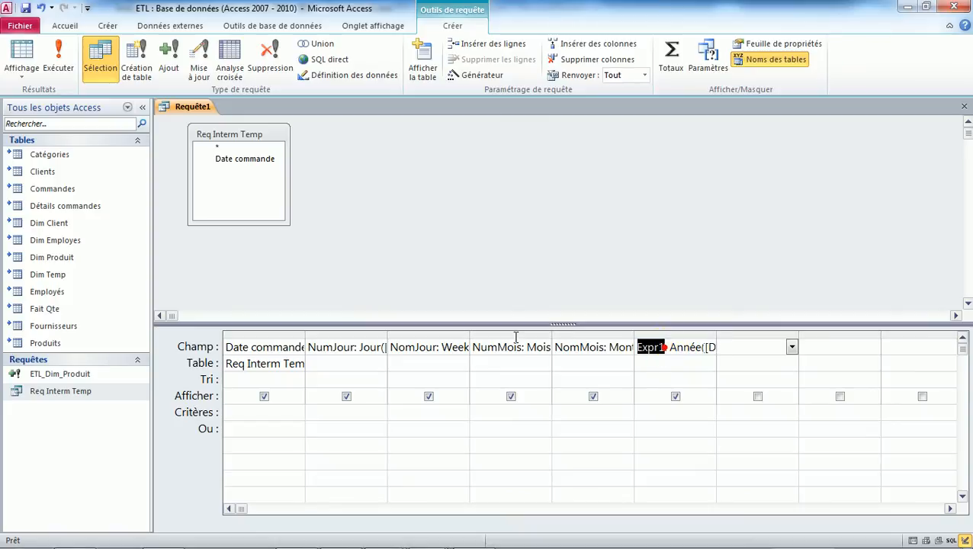
{"action": "type", "text": "annee: Année"}
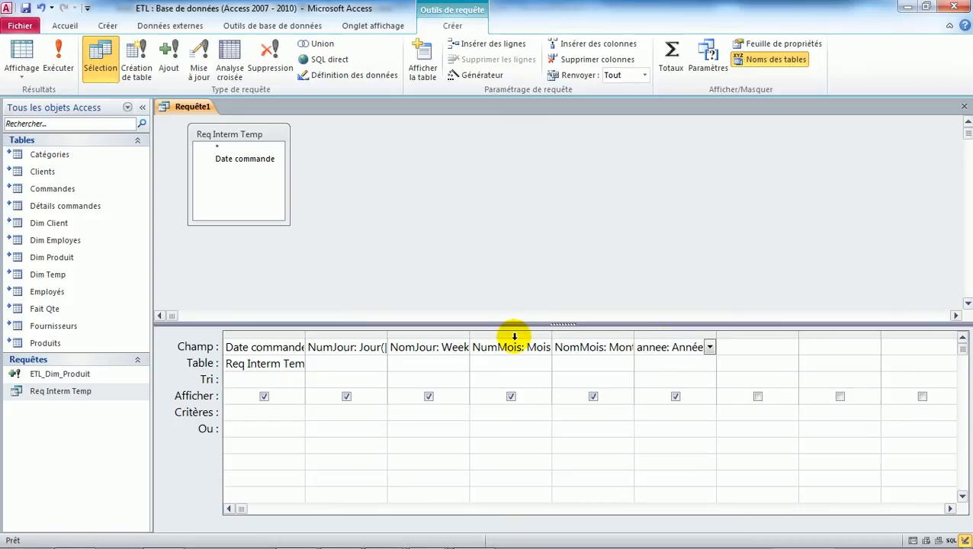
Try to show the query's datasheet and cancel the parameter value request.
{"action": "left_click", "coordinate": [332, 365]}
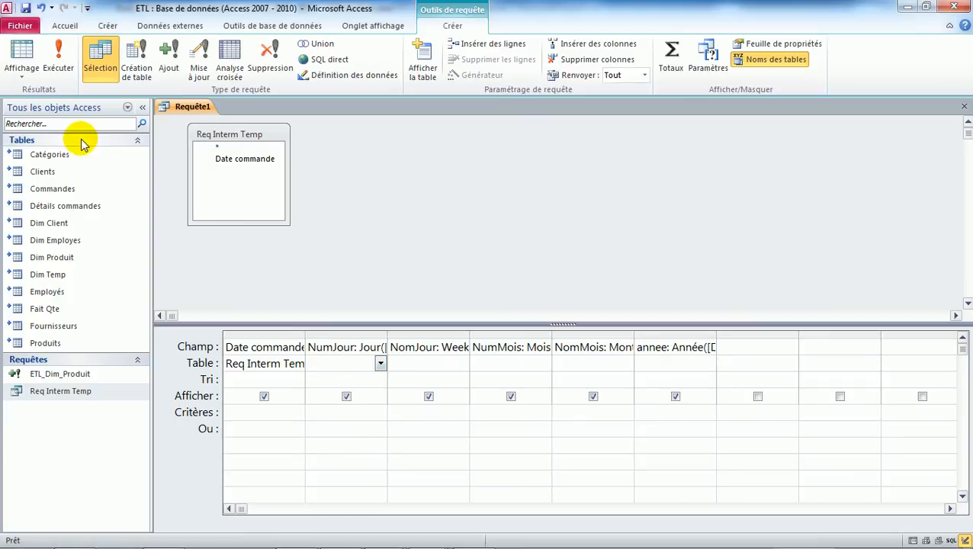
{"action": "left_click", "coordinate": [18, 50]}
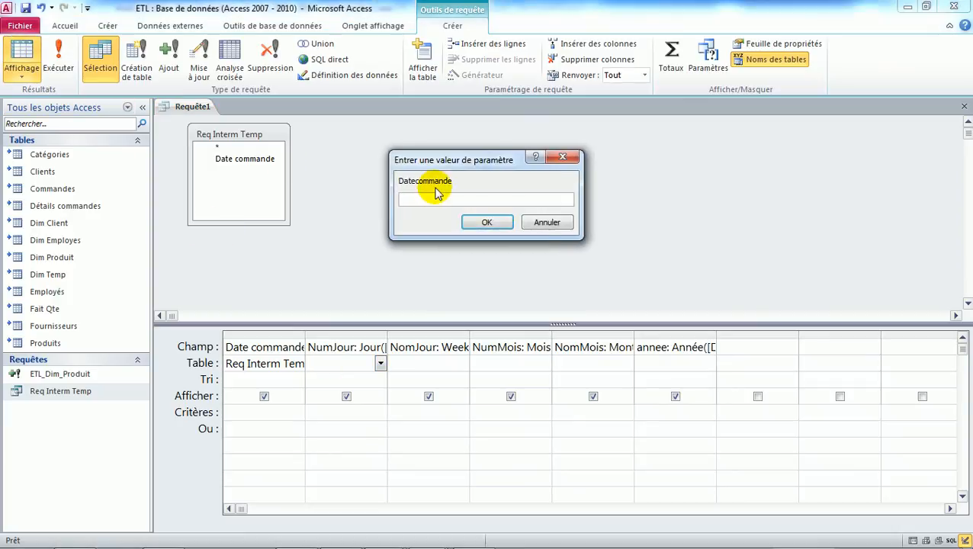
{"action": "left_click", "coordinate": [548, 223]}
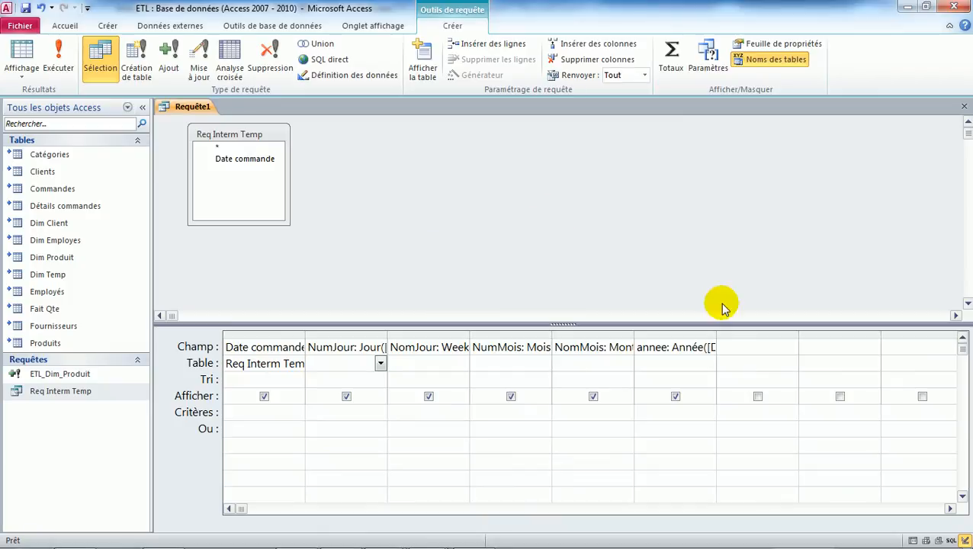
Fit the annee and NomMois column widths, correct the NomMois field reference to [Date commande] and show the query's datasheet.
{"action": "left_click_drag", "start_coordinate": [718, 333], "coordinate": [718, 333]}
{"action": "double_click", "coordinate": [717, 333]}
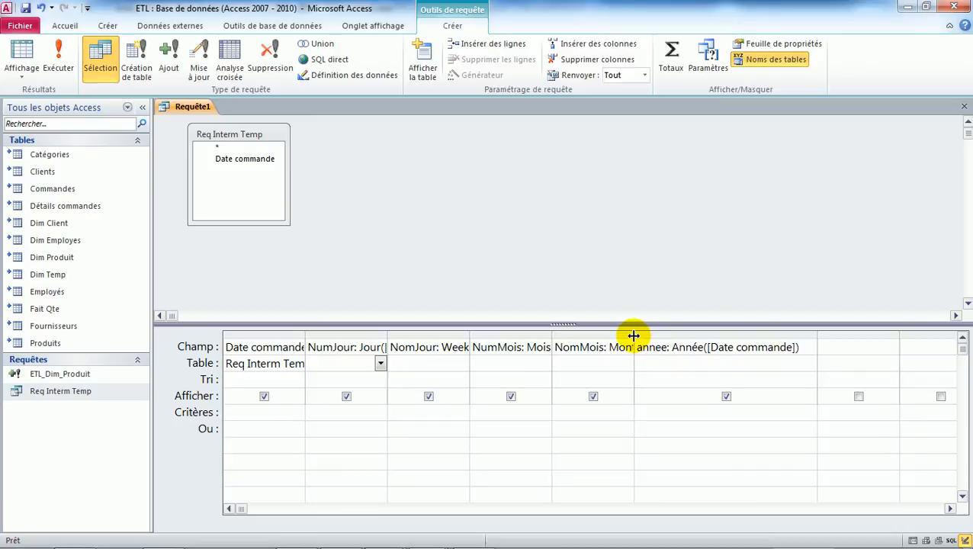
{"action": "left_click", "coordinate": [760, 348]}
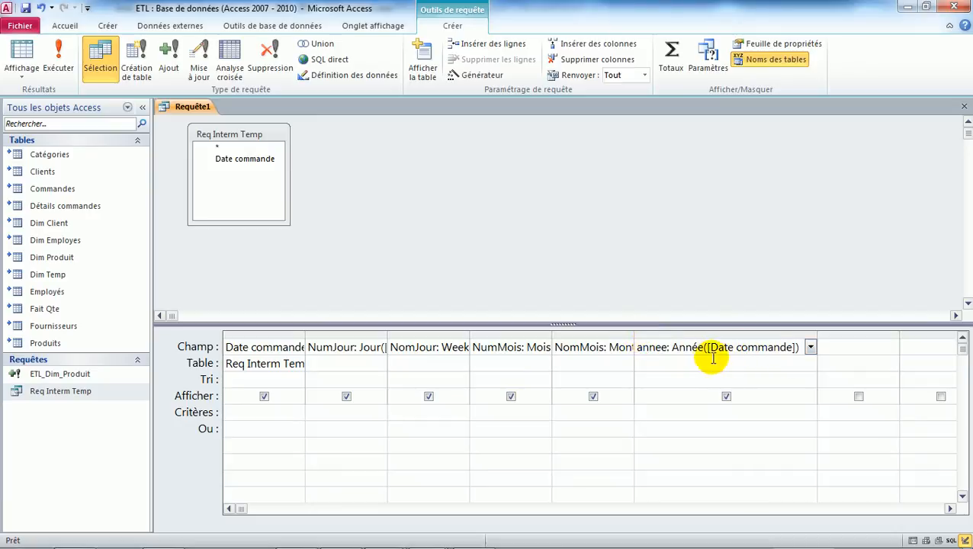
{"action": "double_click", "coordinate": [633, 335]}
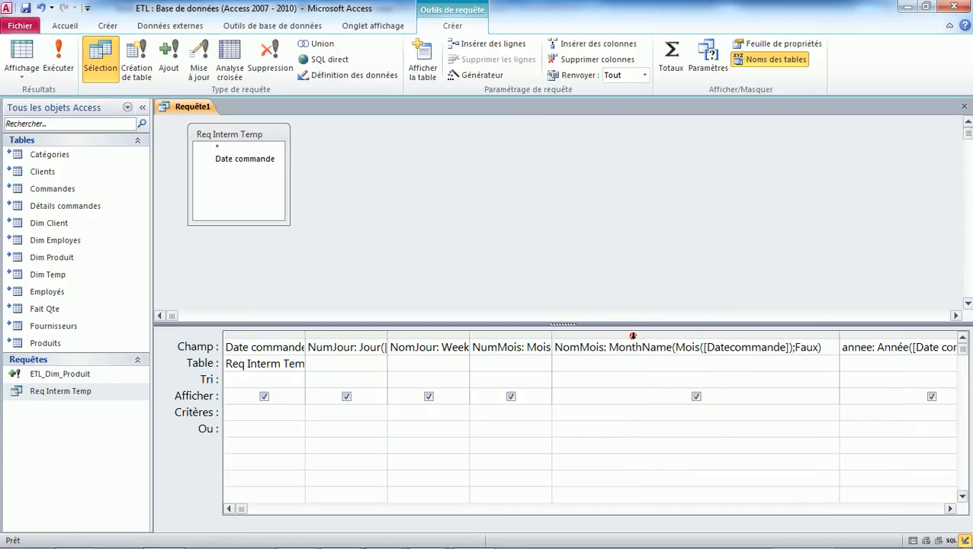
{"action": "left_click", "coordinate": [730, 347]}
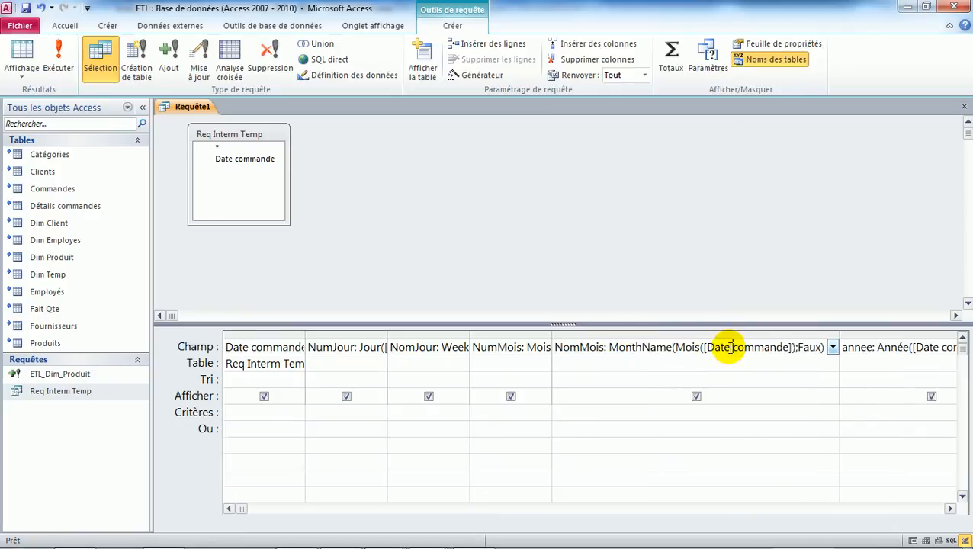
{"action": "left_click", "coordinate": [23, 50]}
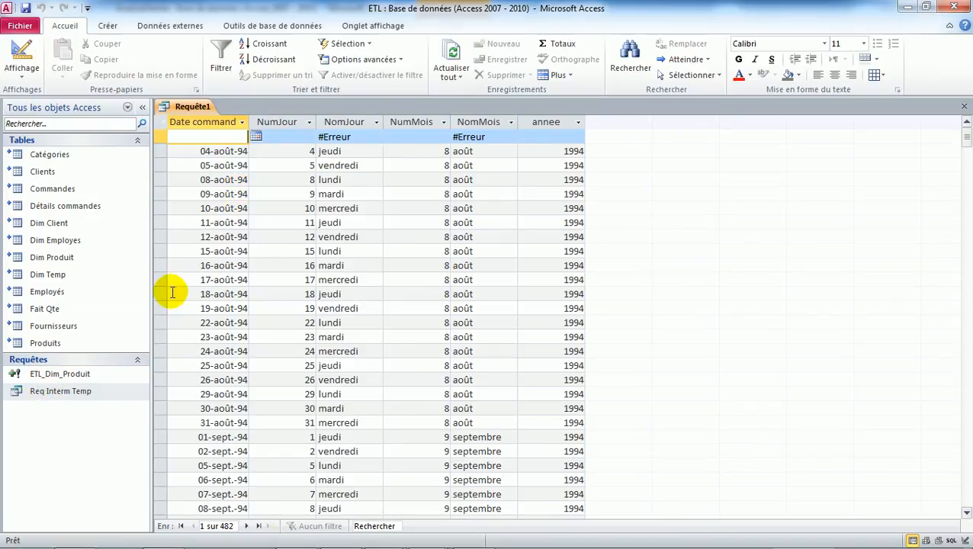
Open the Req Interm Temp query in design and add the criterion is not null to Date commande.
{"action": "double_click", "coordinate": [88, 391]}
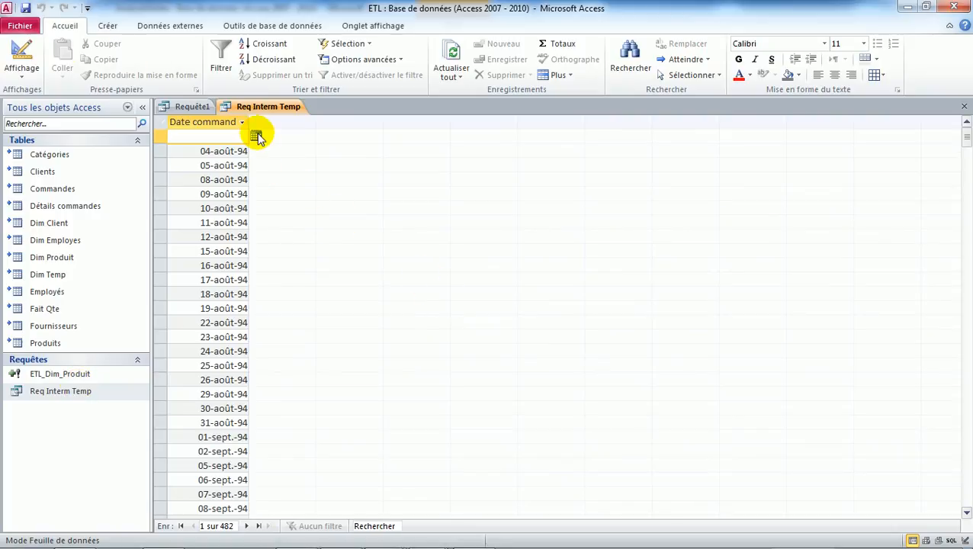
{"action": "left_click", "coordinate": [23, 52]}
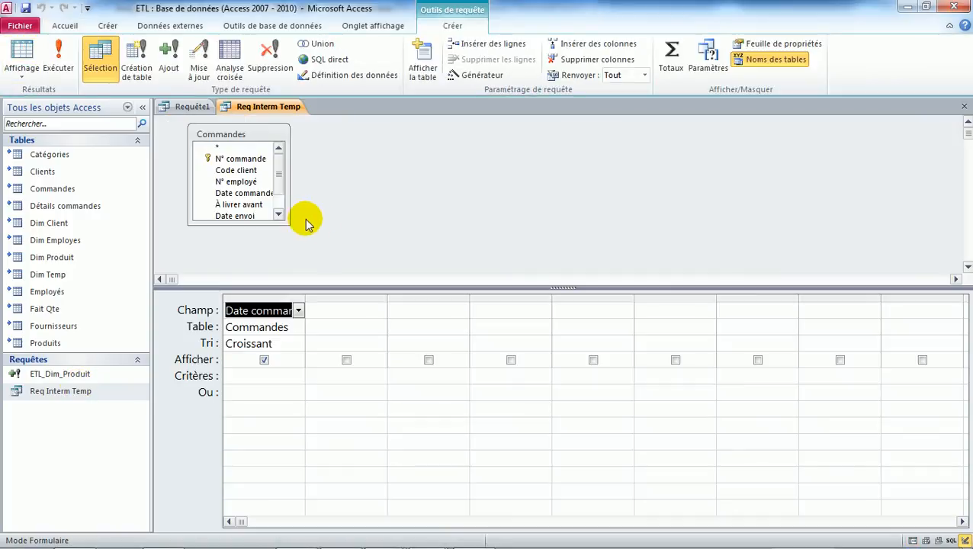
{"action": "left_click", "coordinate": [422, 209]}
{"action": "left_click", "coordinate": [267, 378]}
{"action": "type", "text": "is"}
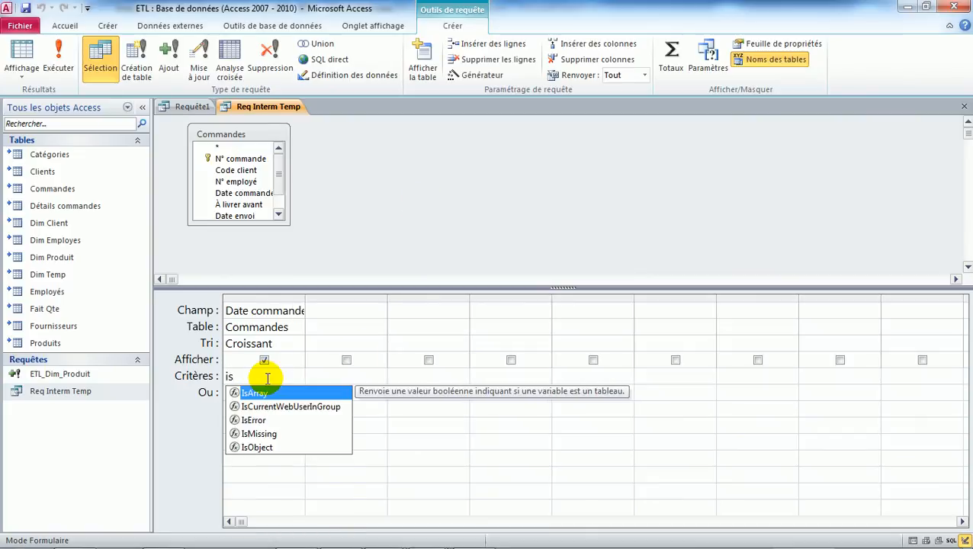
{"action": "type", "text": " not null"}
{"action": "left_click", "coordinate": [244, 337]}
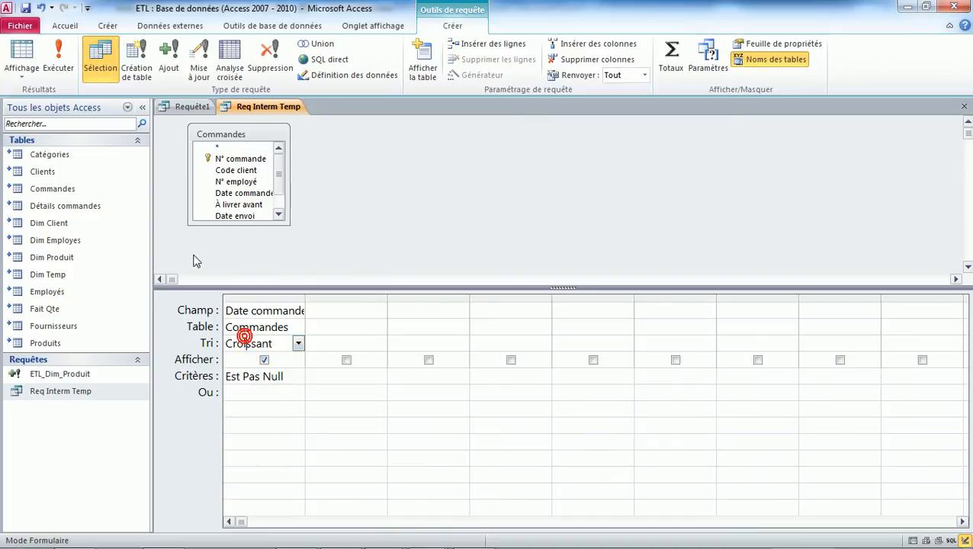
Check the dates returned by Req Interm Temp, close it with its change saved and rerun Requête1.
{"action": "left_click", "coordinate": [23, 52]}
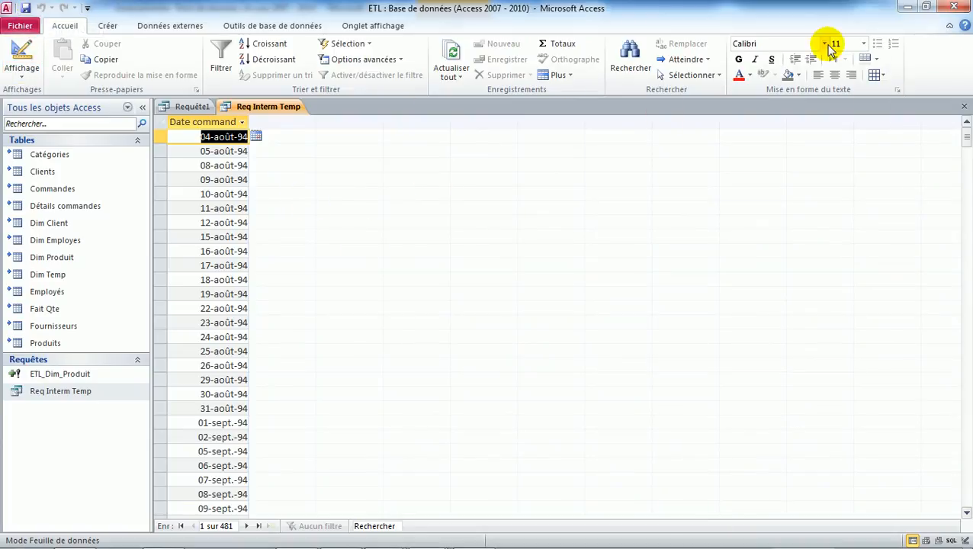
{"action": "left_click", "coordinate": [964, 106]}
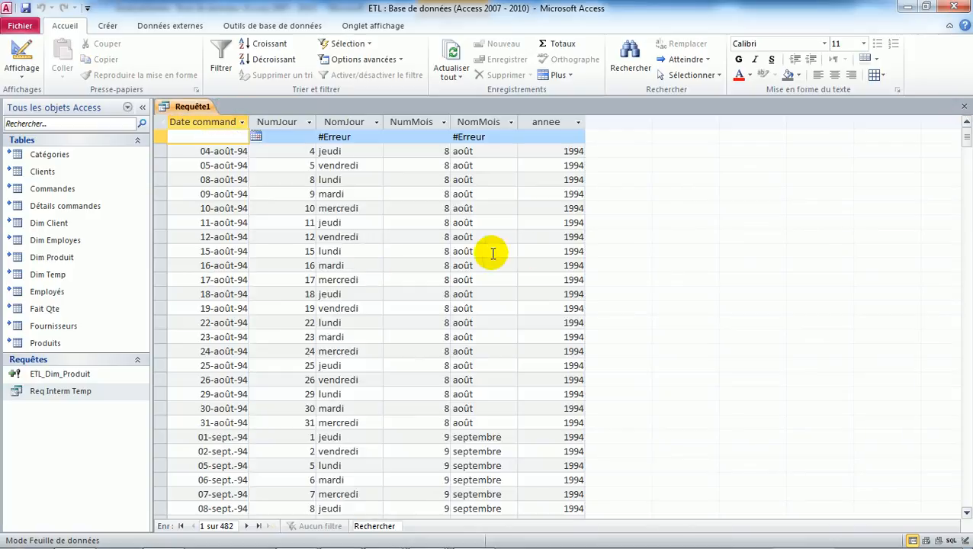
{"action": "left_click", "coordinate": [16, 47]}
{"action": "left_click", "coordinate": [62, 52]}
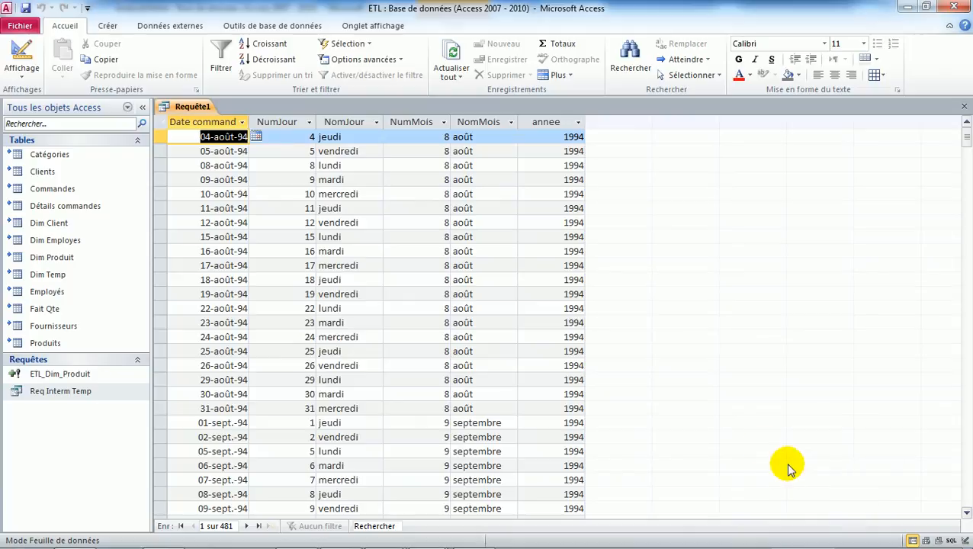
Save the Requête1 query under the name "Req Calcul Telp".
{"action": "left_click", "coordinate": [26, 10]}
{"action": "type", "text": "Req  "}
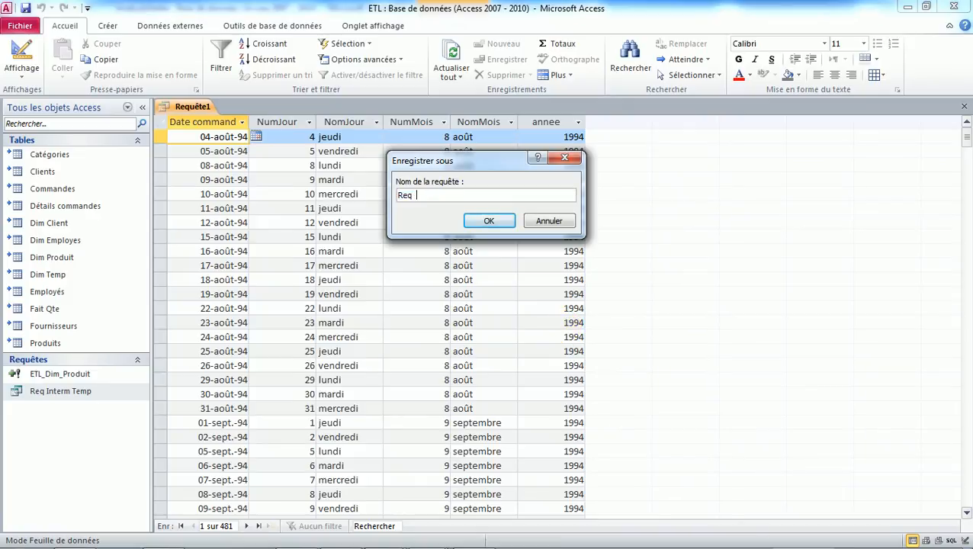
{"action": "type", "text": "Calcul Telp"}
{"action": "key", "text": "Return"}
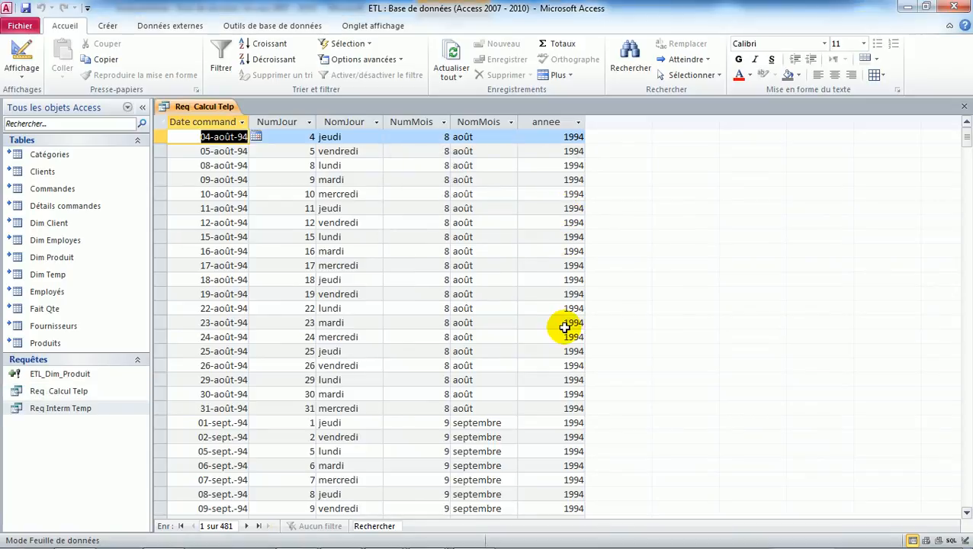
Close the Req Calcul Telp datasheet and create a new design query based on the Req Calcul Telp query.
{"action": "left_click", "coordinate": [964, 106]}
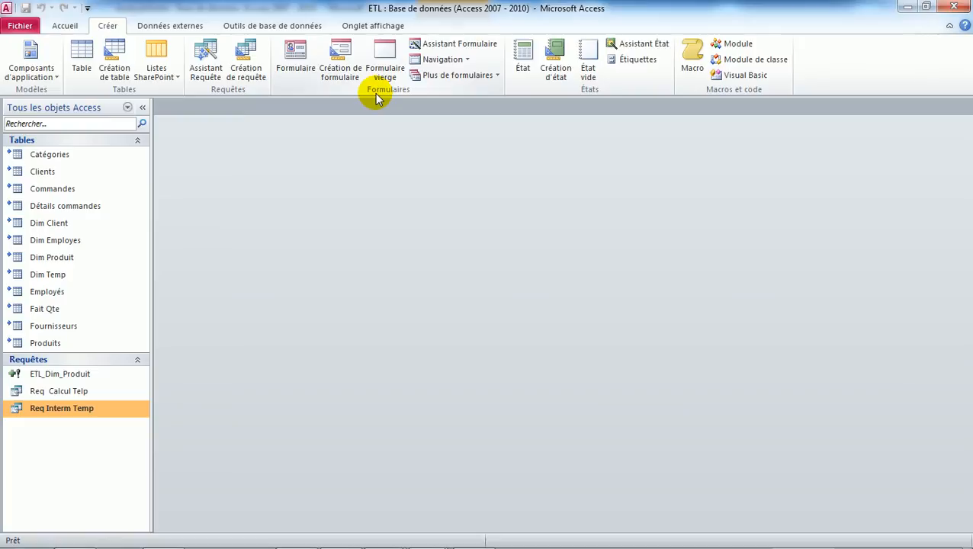
{"action": "left_click", "coordinate": [249, 74]}
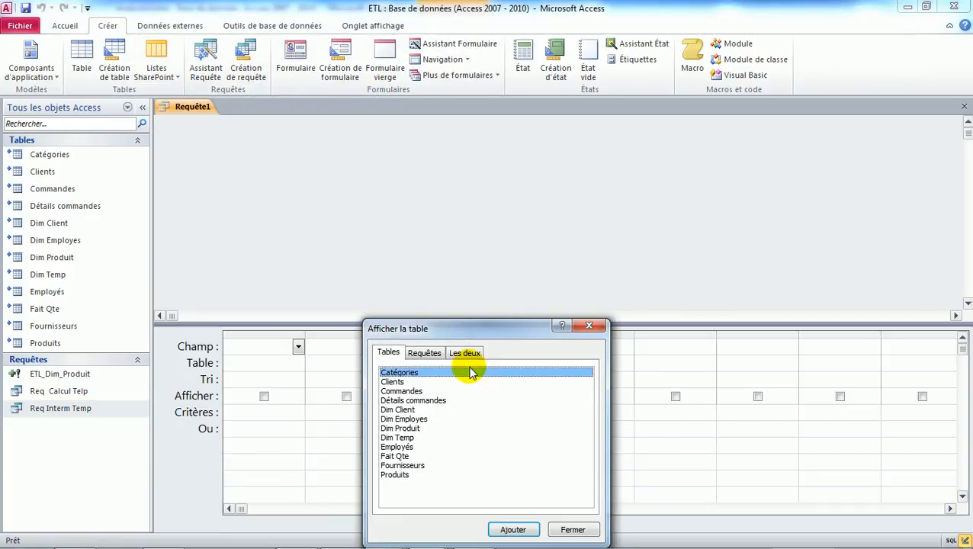
{"action": "left_click", "coordinate": [432, 354]}
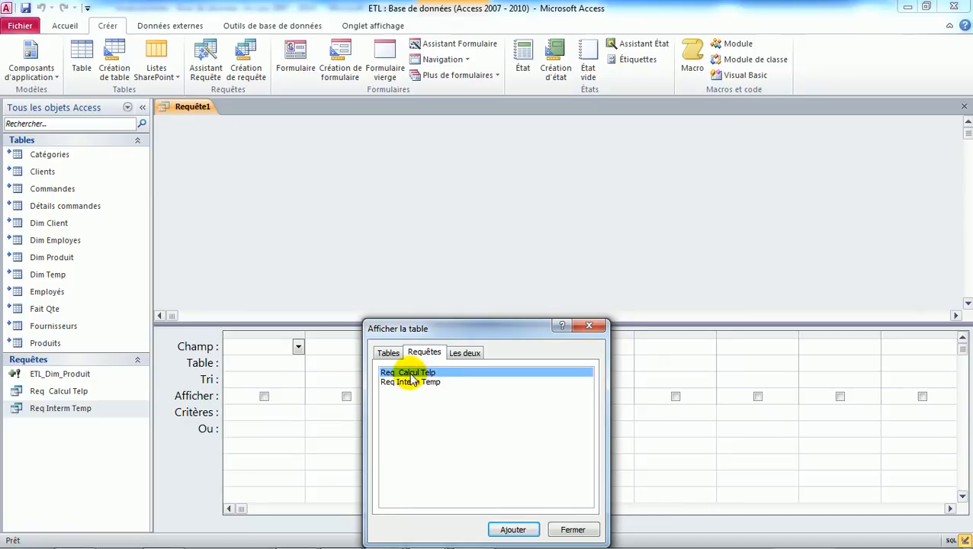
{"action": "double_click", "coordinate": [411, 373]}
{"action": "left_click", "coordinate": [573, 529]}
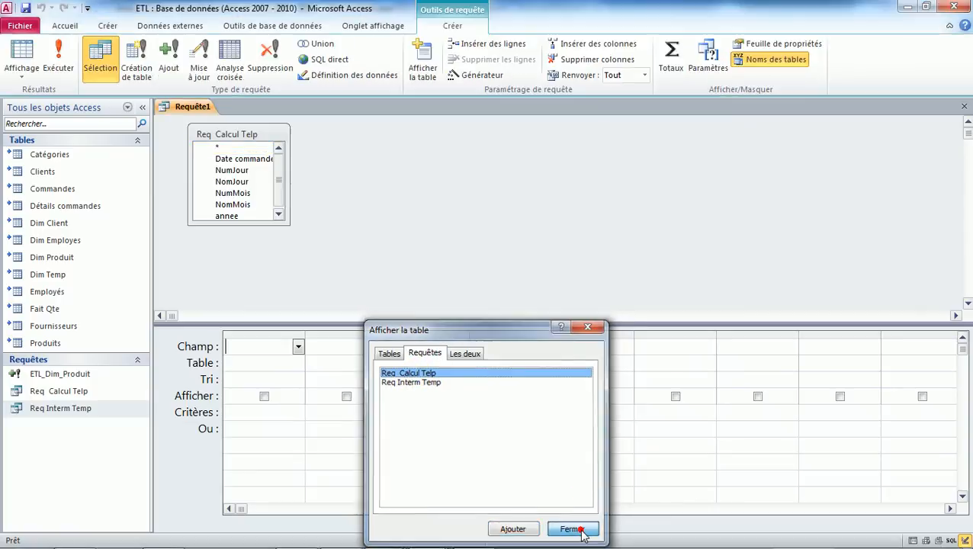
Turn the query into an append query that targets the Dim Temp table in the current database.
{"action": "left_click", "coordinate": [170, 61]}
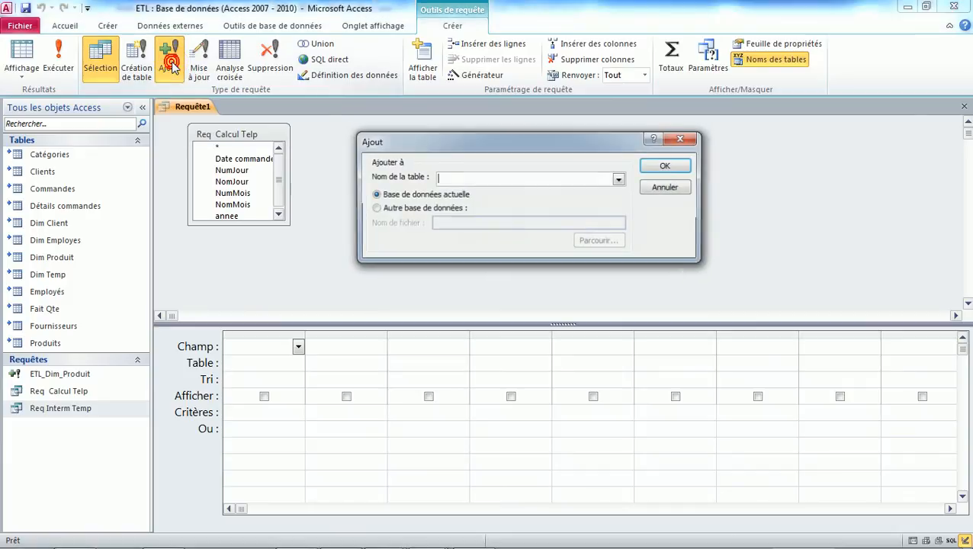
{"action": "left_click", "coordinate": [619, 181]}
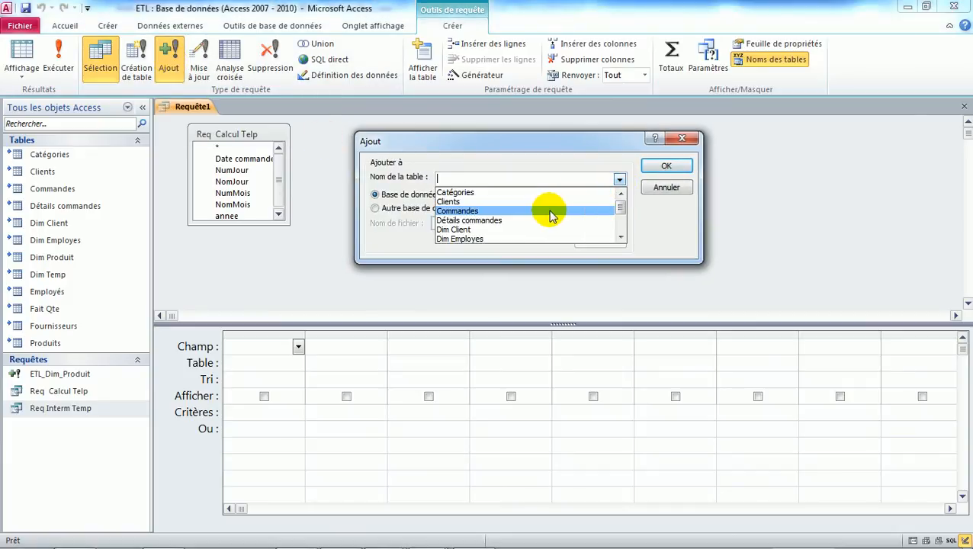
{"action": "left_click", "coordinate": [621, 238]}
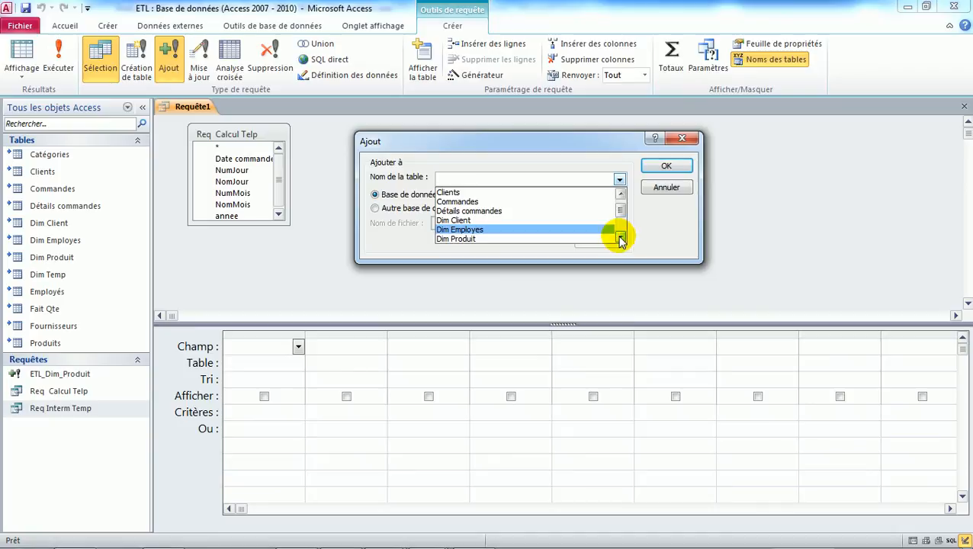
{"action": "left_click", "coordinate": [621, 238]}
{"action": "left_click", "coordinate": [621, 238]}
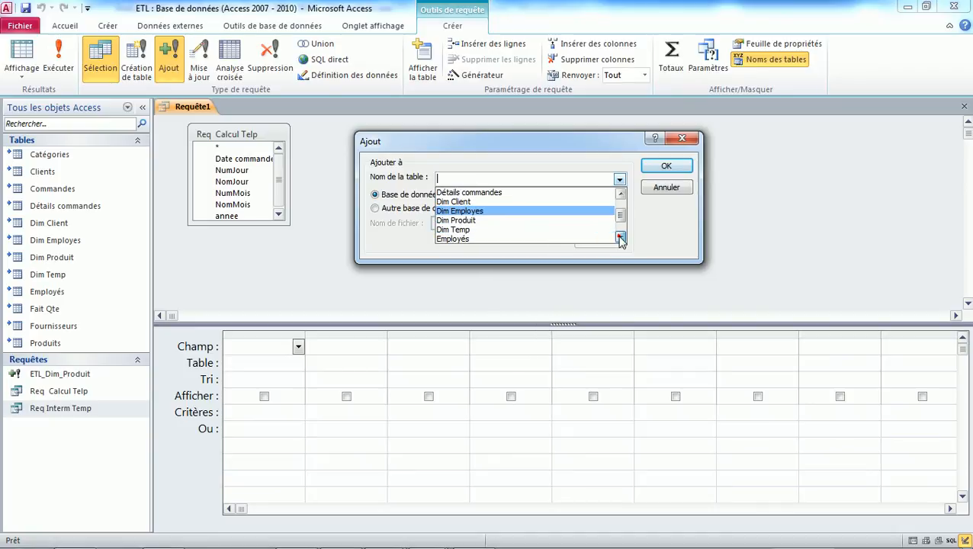
{"action": "left_click", "coordinate": [458, 230]}
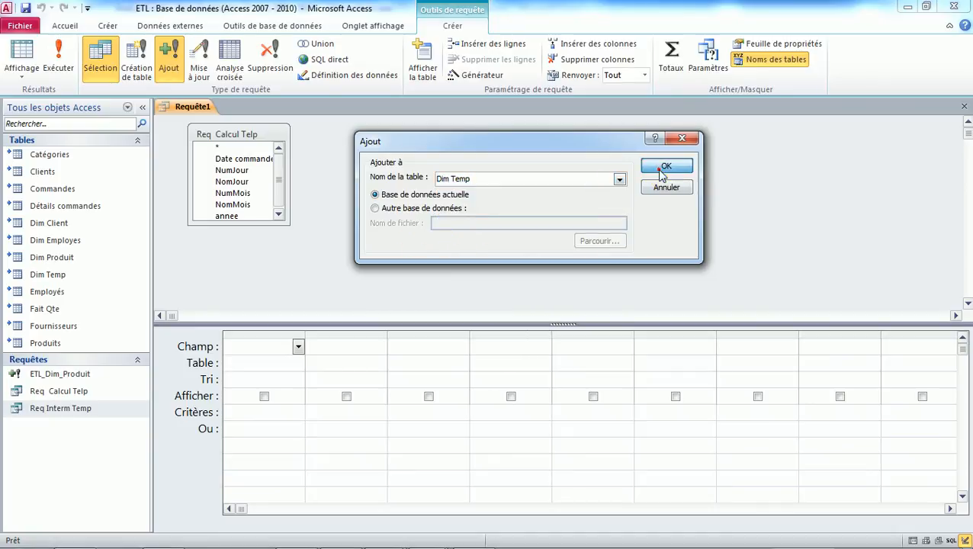
{"action": "left_click", "coordinate": [666, 167]}
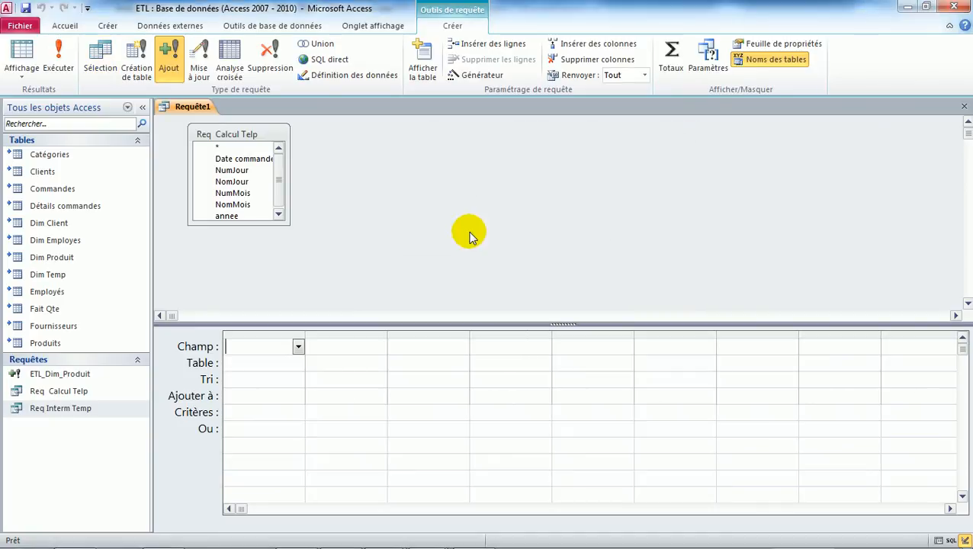
Add the fields Date commande, NumJour, NomJour, NumMois, NomMois and annee to the append query's design grid.
{"action": "double_click", "coordinate": [238, 160]}
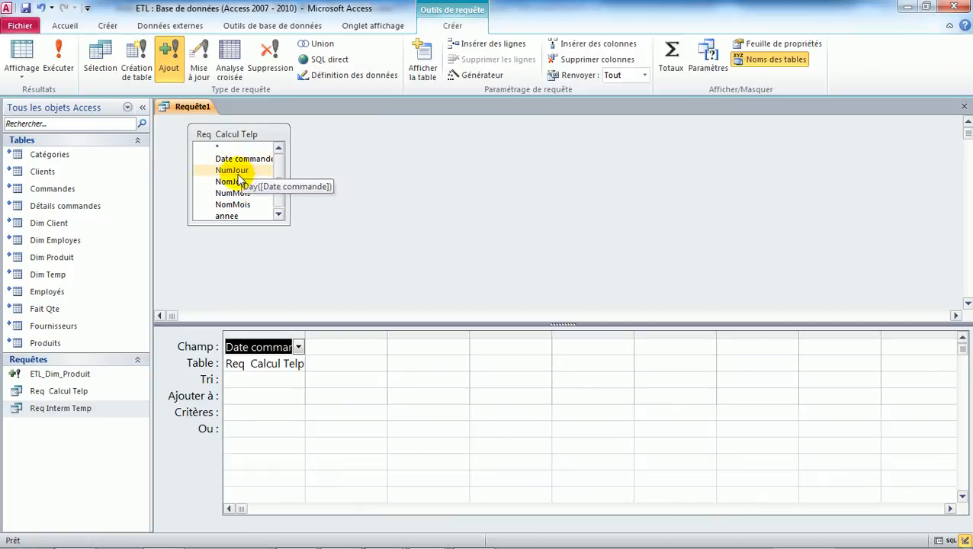
{"action": "double_click", "coordinate": [233, 171]}
{"action": "double_click", "coordinate": [232, 182]}
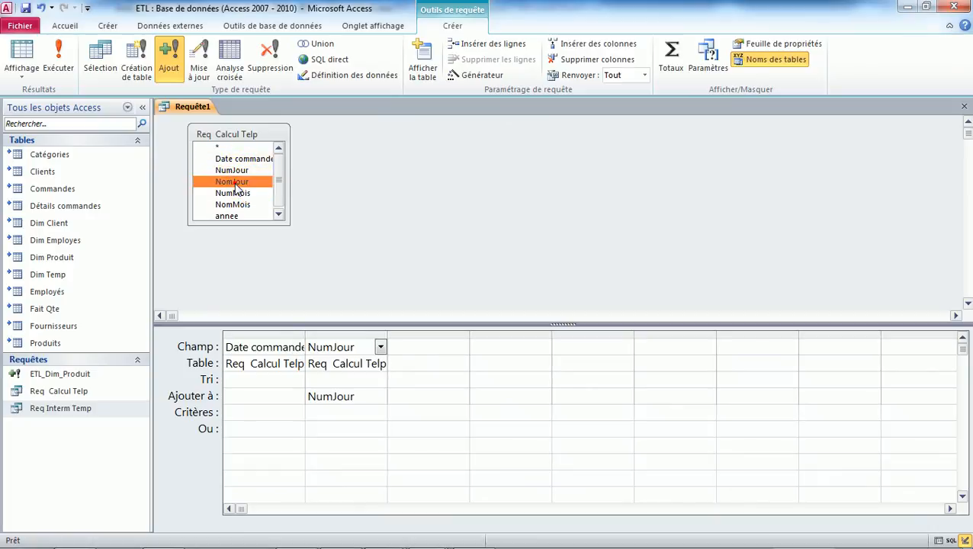
{"action": "double_click", "coordinate": [234, 193]}
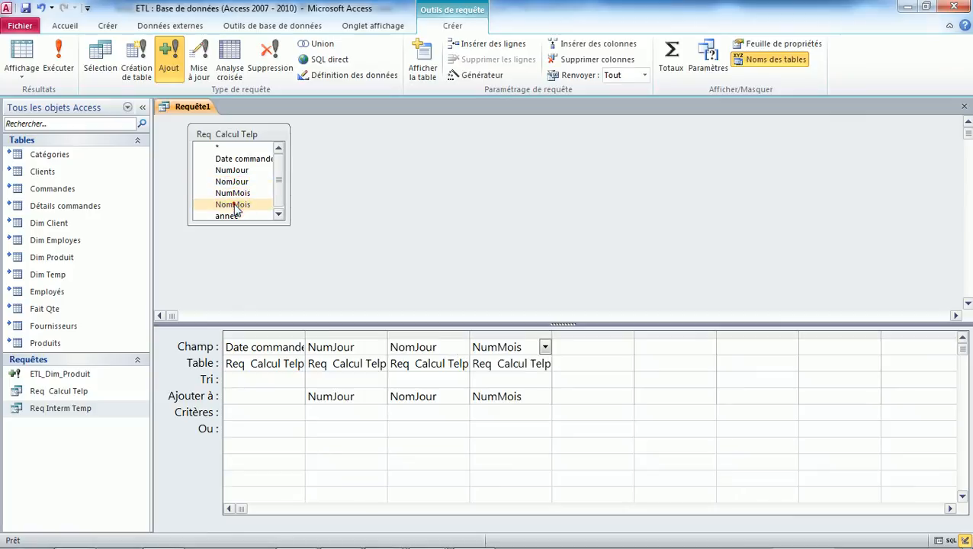
{"action": "double_click", "coordinate": [232, 204]}
{"action": "double_click", "coordinate": [228, 217]}
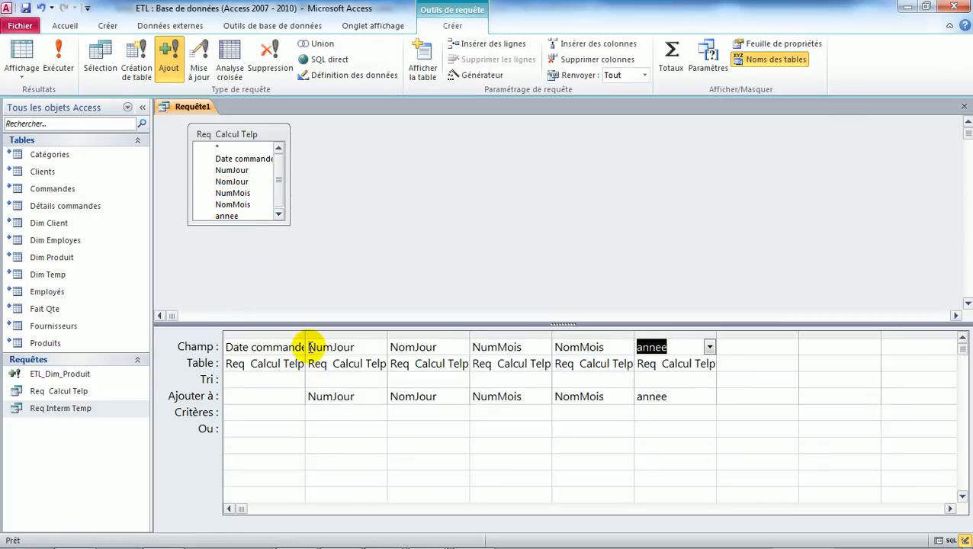
Map the Date commande field to the DateVente destination field of Dim Temp.
{"action": "left_click", "coordinate": [261, 416]}
{"action": "left_click", "coordinate": [294, 415]}
{"action": "left_click", "coordinate": [294, 397]}
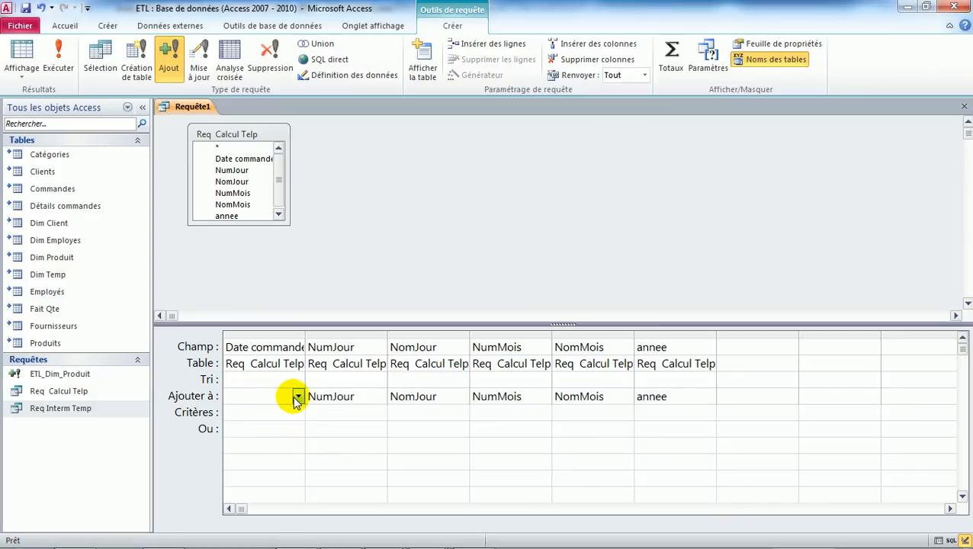
{"action": "left_click", "coordinate": [298, 398]}
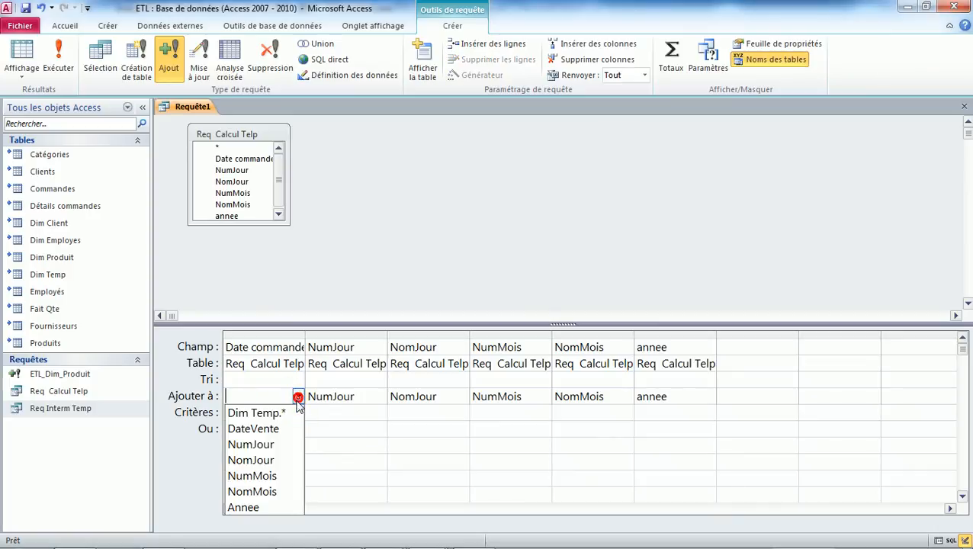
{"action": "left_click", "coordinate": [261, 428]}
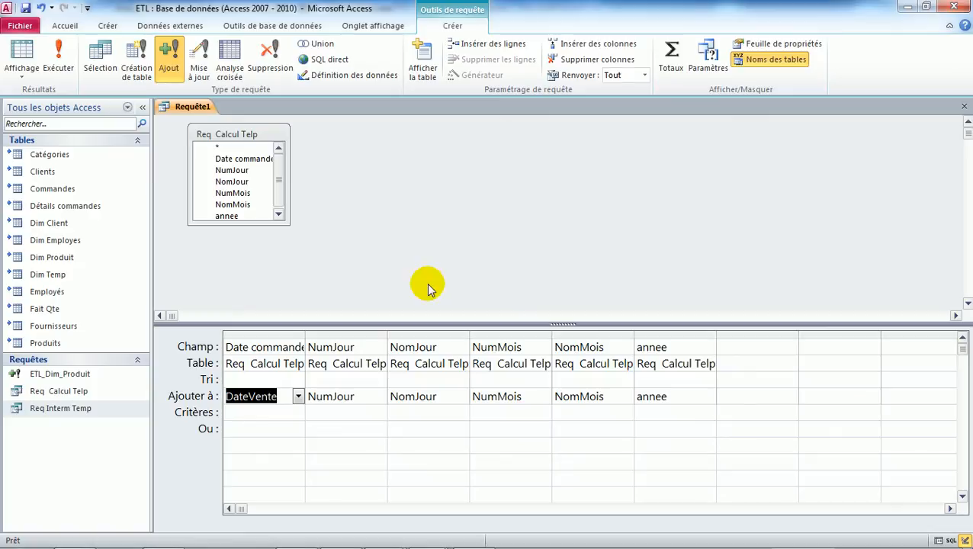
Preview the append query's rows in the datasheet, return to design and run it, accepting the insertion into Dim Temp.
{"action": "left_click", "coordinate": [22, 60]}
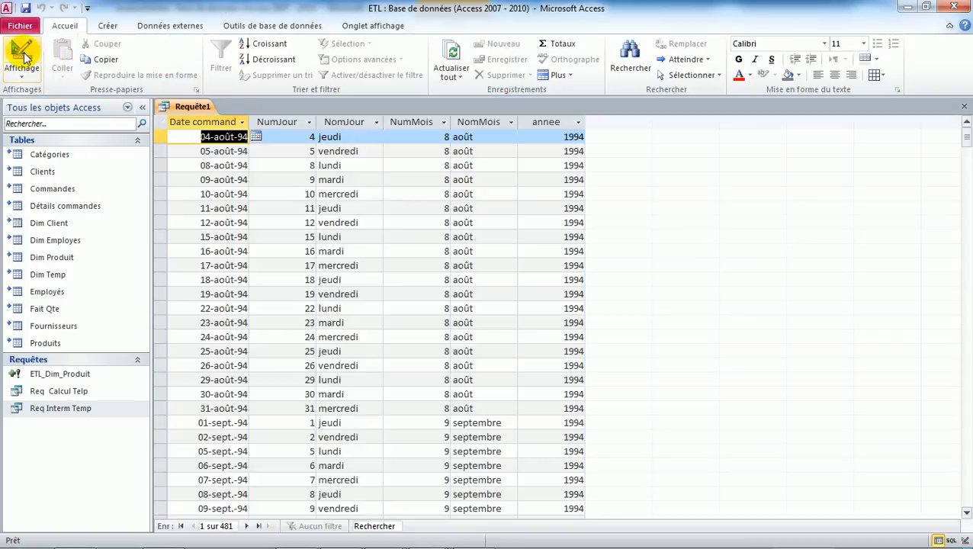
{"action": "left_click", "coordinate": [23, 55]}
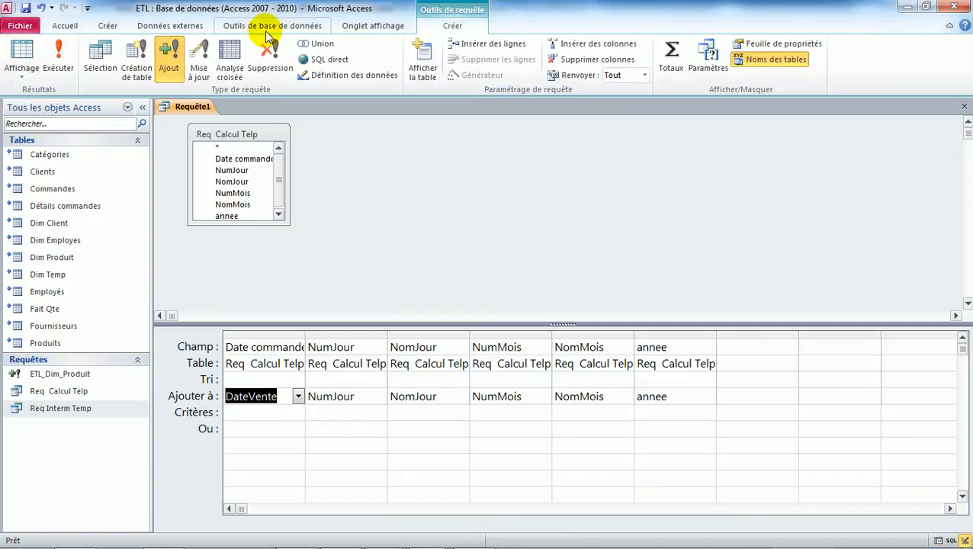
{"action": "left_click", "coordinate": [60, 54]}
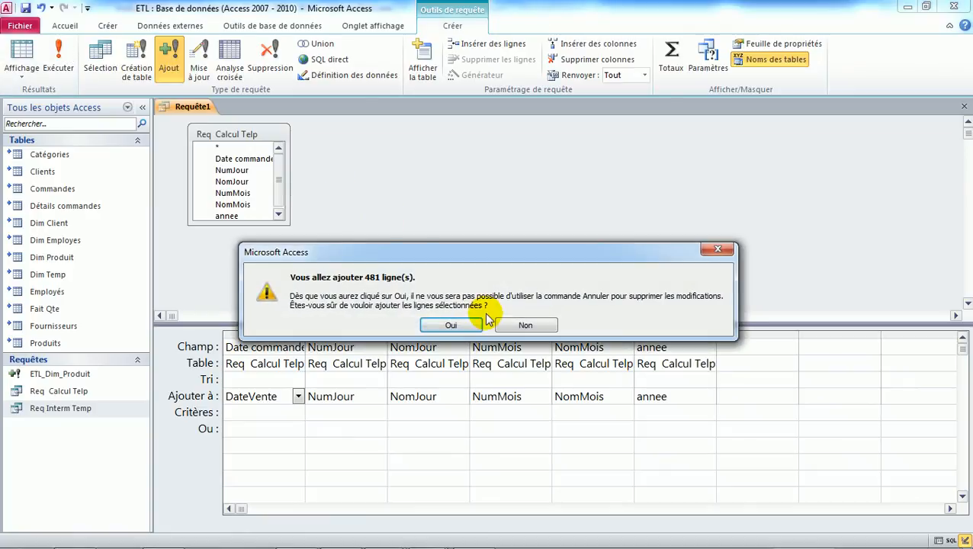
{"action": "left_click", "coordinate": [452, 325]}
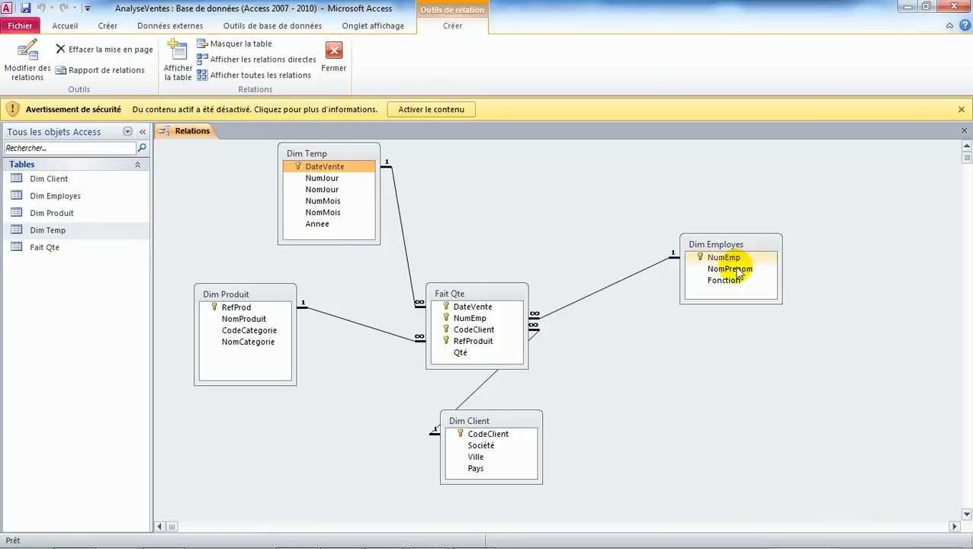
In the AnalyseVentes database, open the Dim Temp table to check the appended rows.
{"action": "left_click", "coordinate": [13, 231]}
{"action": "double_click", "coordinate": [13, 232]}
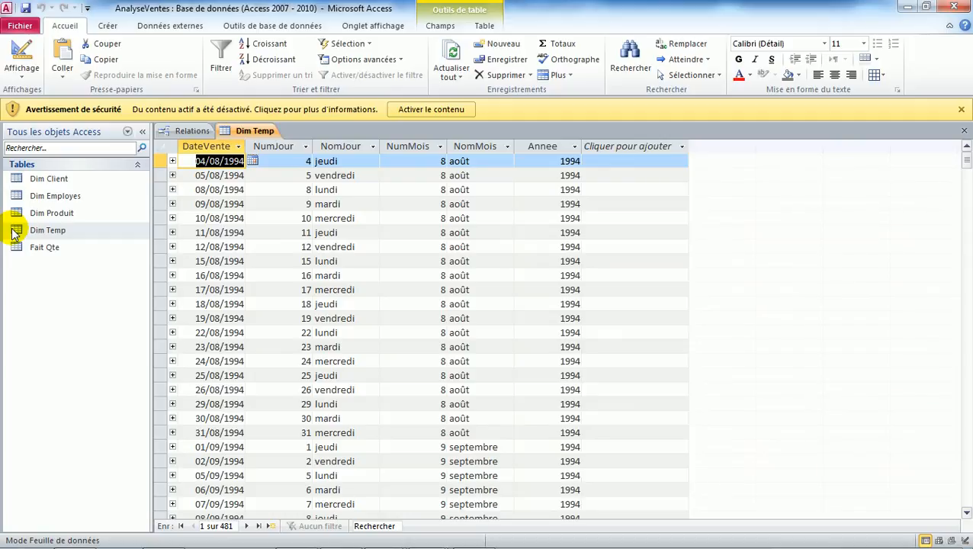
{"action": "key", "text": "super"}
{"action": "key", "text": "Escape"}
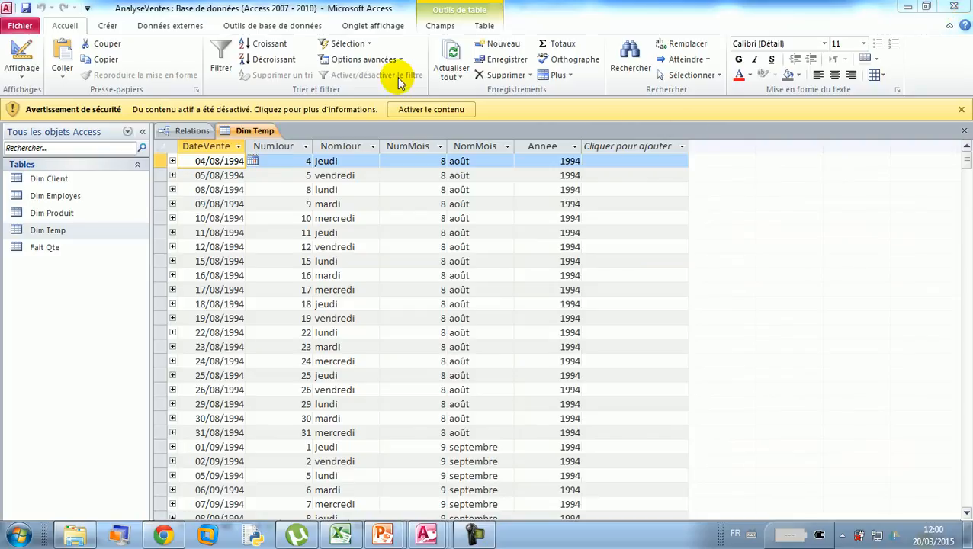
Minimize the AnalyseVentes, ETL and source relationships windows to reach the desktop.
{"action": "left_click", "coordinate": [912, 9]}
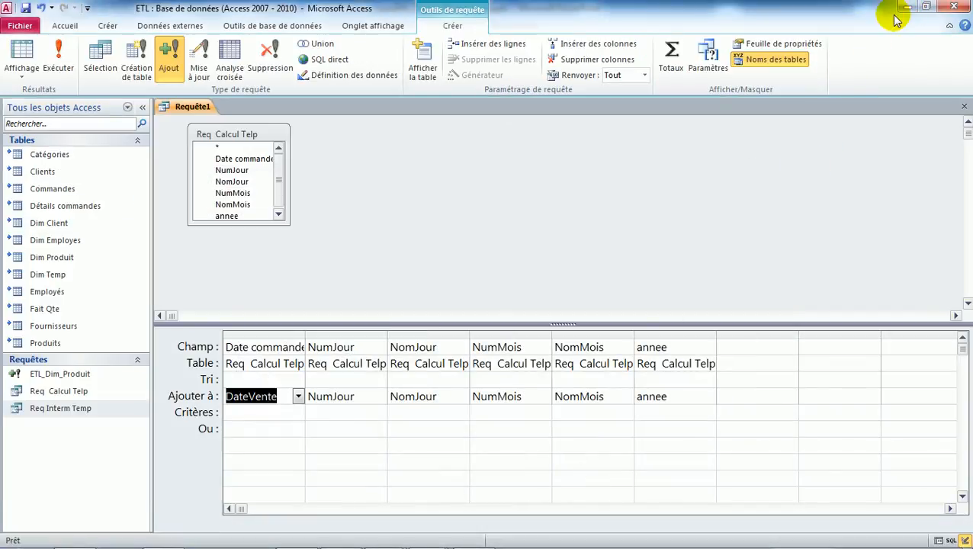
{"action": "left_click", "coordinate": [906, 11]}
{"action": "left_click", "coordinate": [906, 11]}
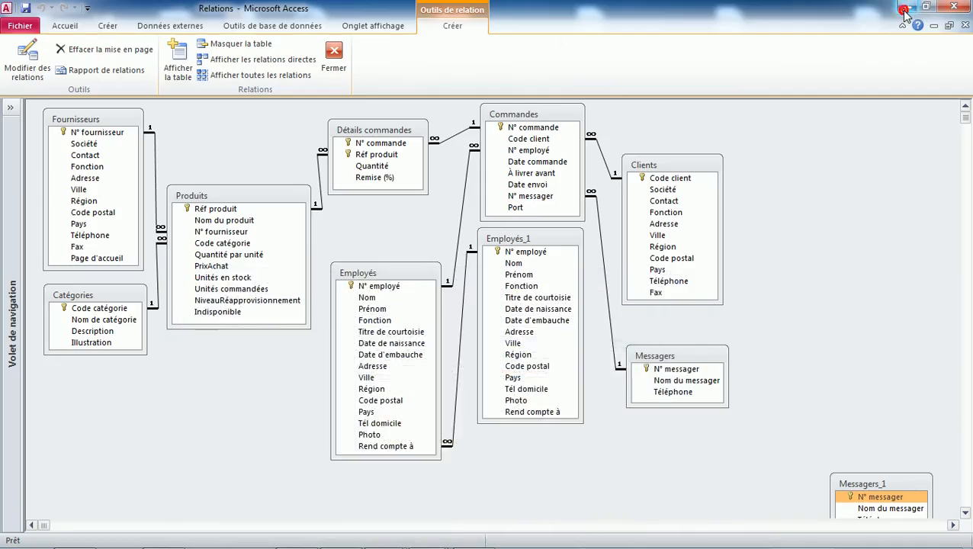
{"action": "left_click", "coordinate": [906, 9]}
{"action": "left_click", "coordinate": [906, 11]}
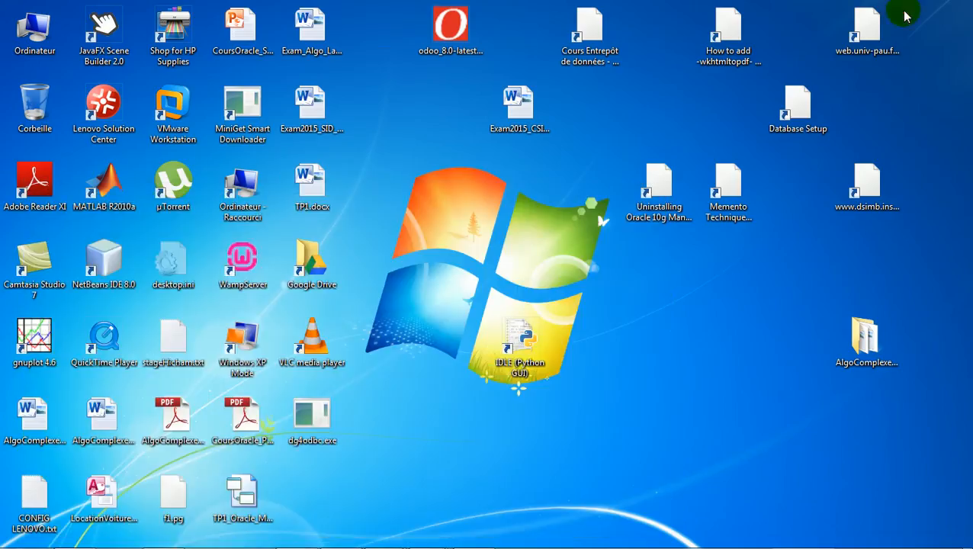